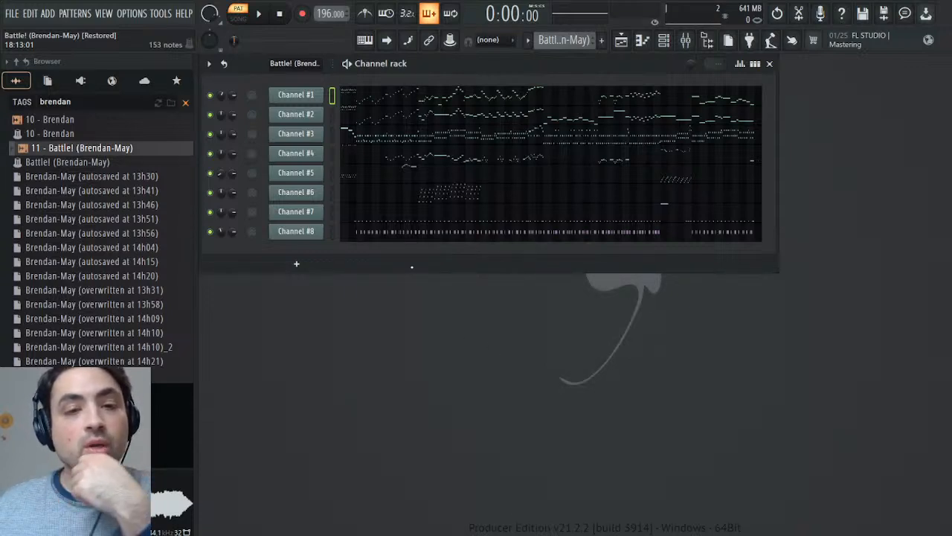
# - Play the pattern and set up mixer insert 20 as "Reverb" with TSAR-1R Reverb loaded in slot 4
pyautogui.click(256, 18)
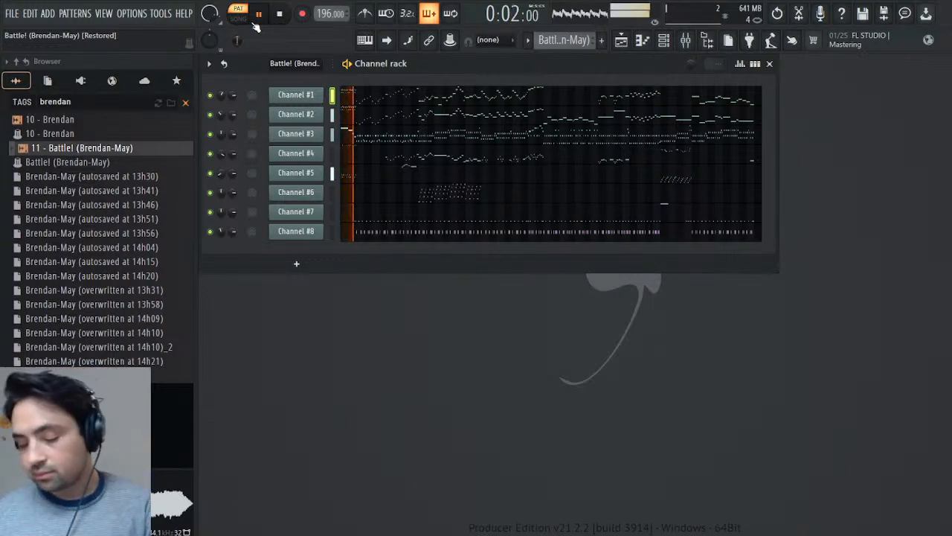
pyautogui.click(685, 40)
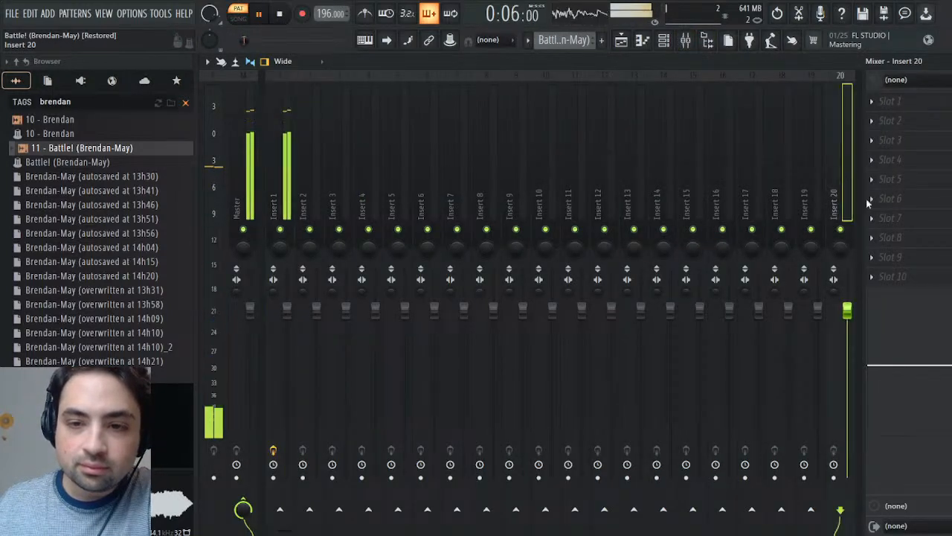
pyautogui.click(832, 396)
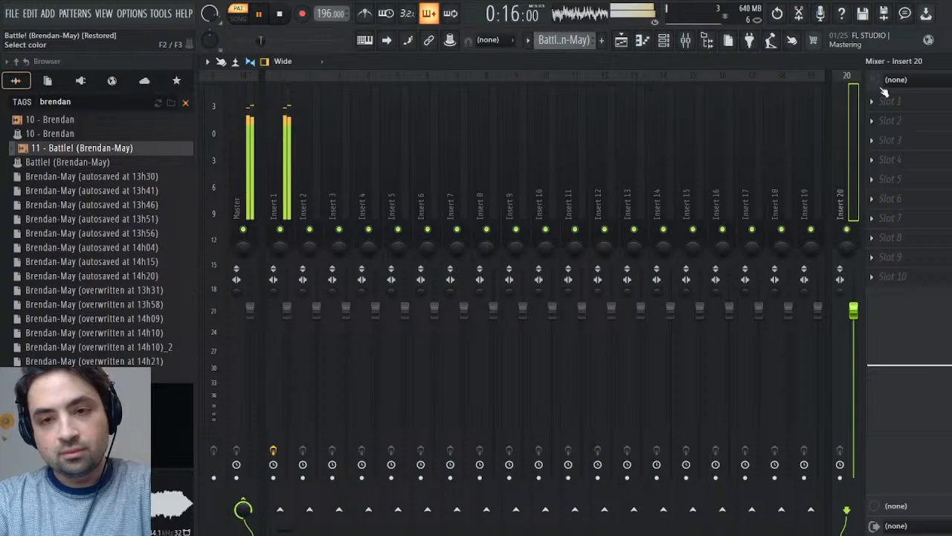
pyautogui.press('Return')
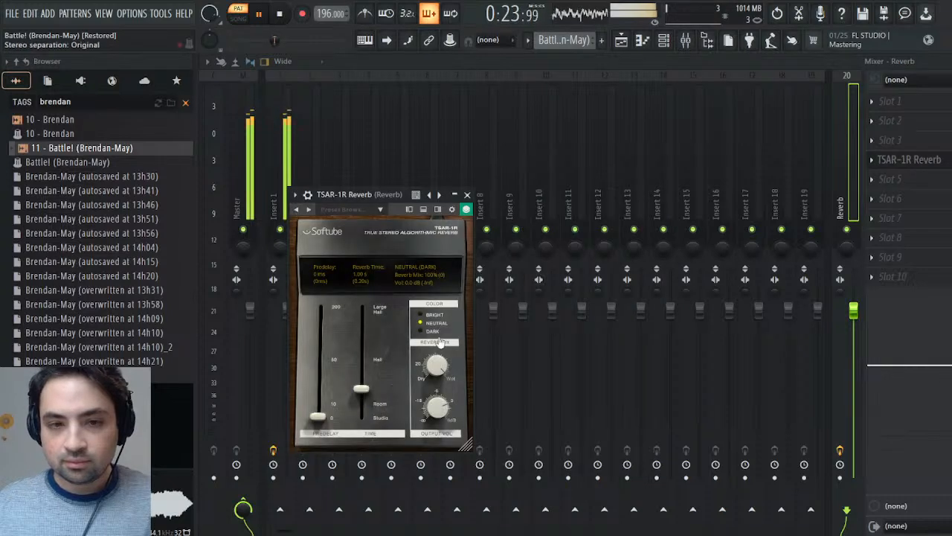
# - Set the TSAR-1R reverb mix to 12% and raise its reverb time to the Hall mark, closing the plugin and mixer
pyautogui.moveTo(436, 367); pyautogui.dragTo(436, 402)
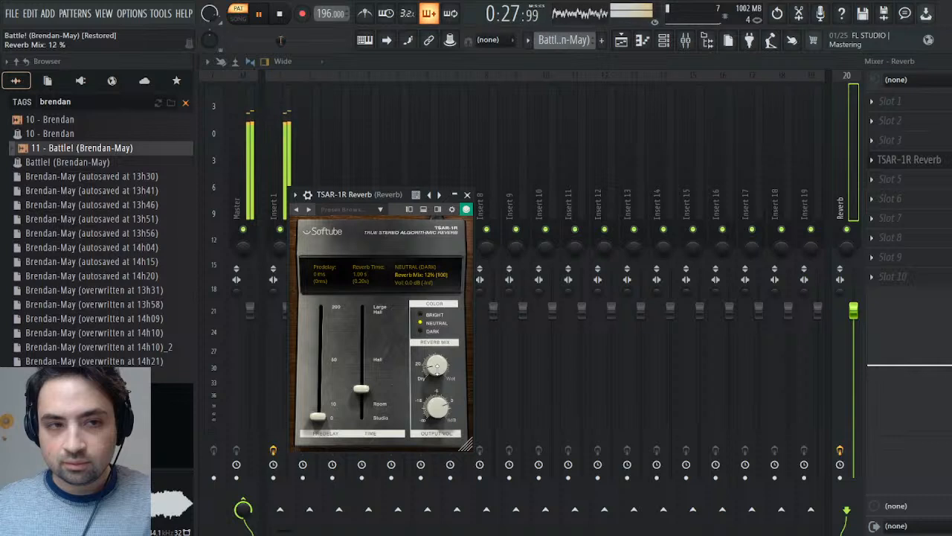
pyautogui.moveTo(361, 393); pyautogui.dragTo(361, 378)
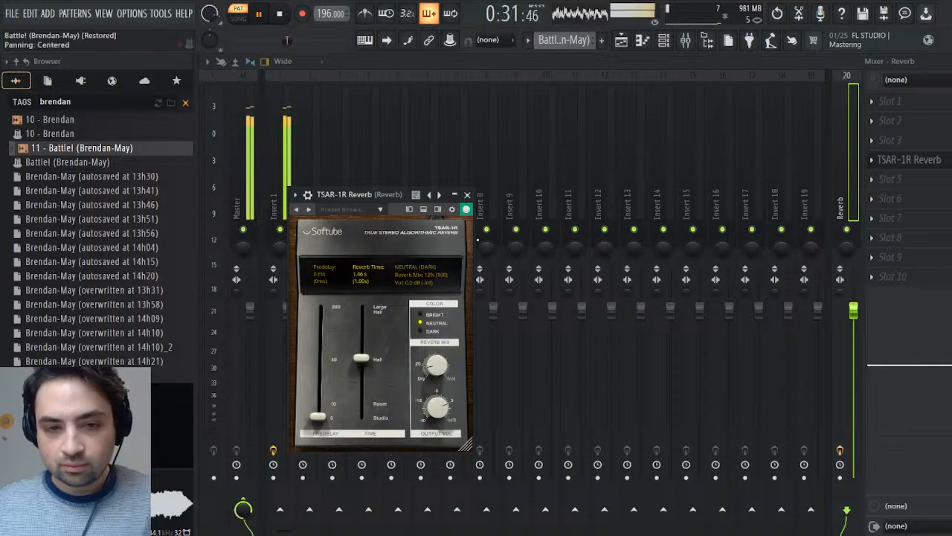
pyautogui.click(468, 194)
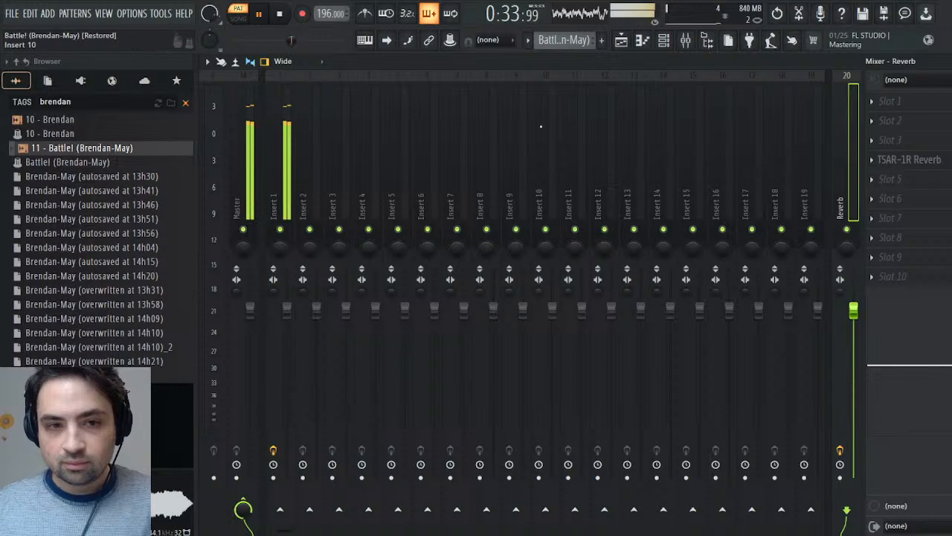
pyautogui.press('Escape')
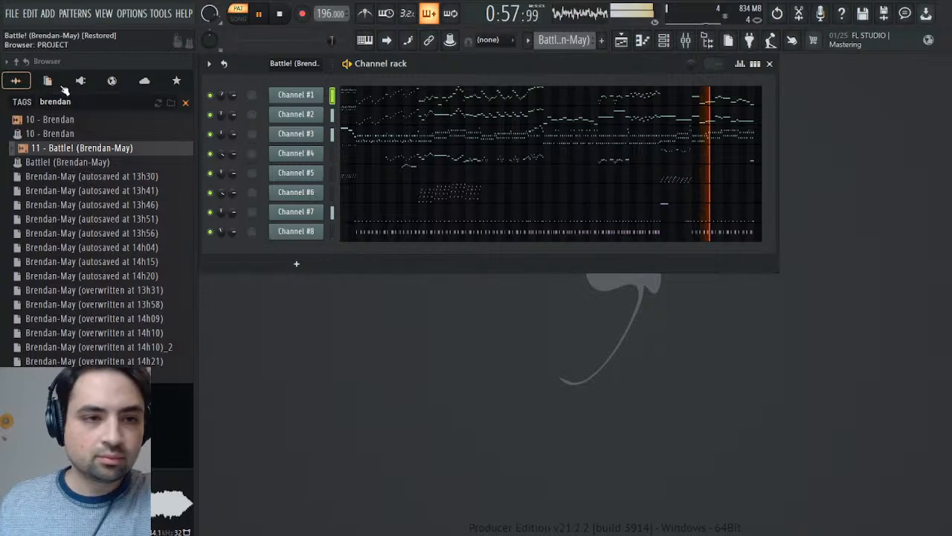
# - Add the SOUND Canvas VA plugin as a new channel directly below Channel #1 and stop playback
pyautogui.click(85, 82)
pyautogui.scroll(-4, 74, 342)
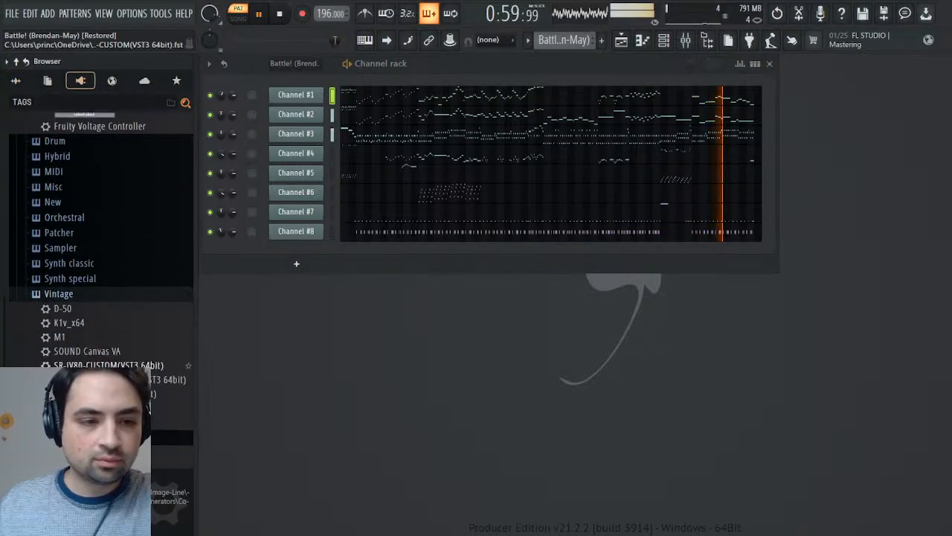
pyautogui.moveTo(93, 353); pyautogui.dragTo(298, 108)
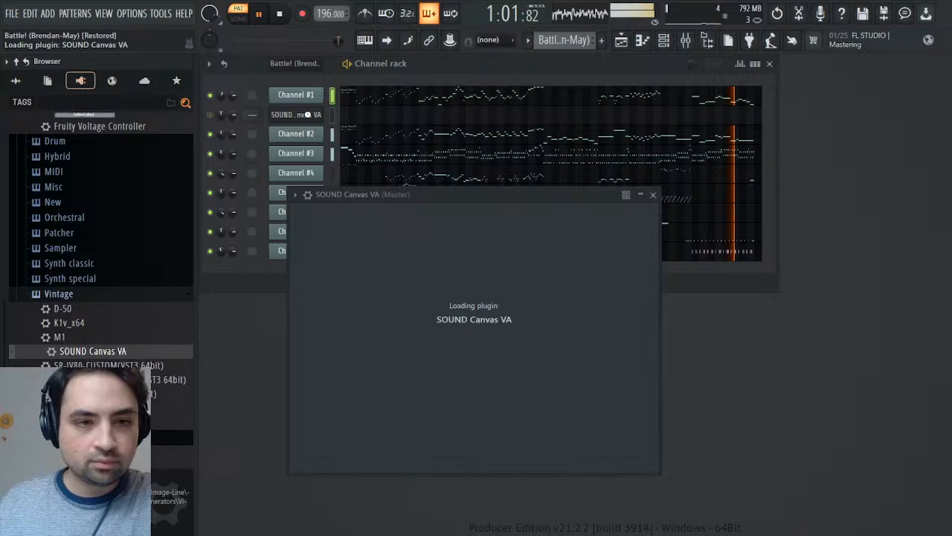
pyautogui.click(280, 13)
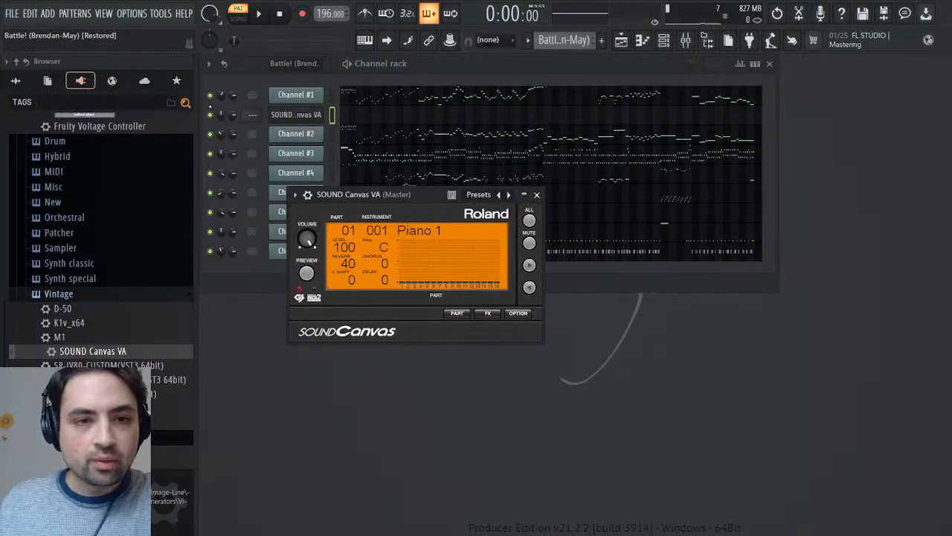
# - Solo Channel #1 during playback and set the SOUND Canvas VA instrument to 057 Trumpet
pyautogui.click(217, 100)
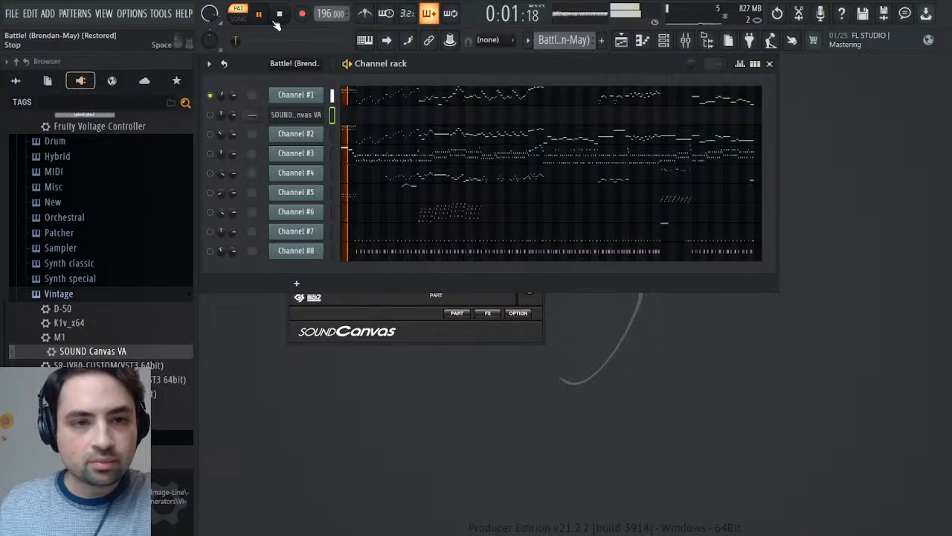
pyautogui.click(308, 116)
pyautogui.click(310, 117)
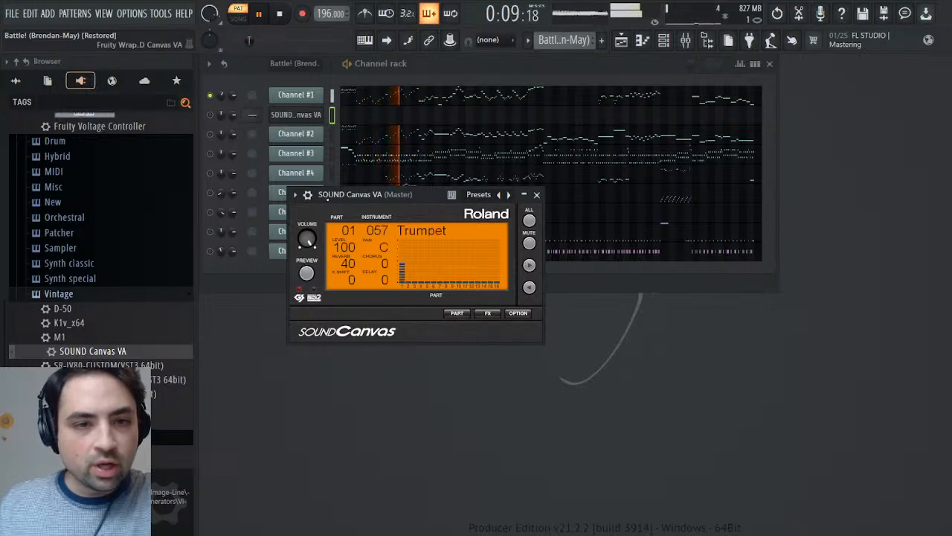
# - Raise the volume levels adjustment of the SOUND Canvas VA channel in its miscellaneous settings and close the plugin
pyautogui.click(296, 195)
pyautogui.click(362, 217)
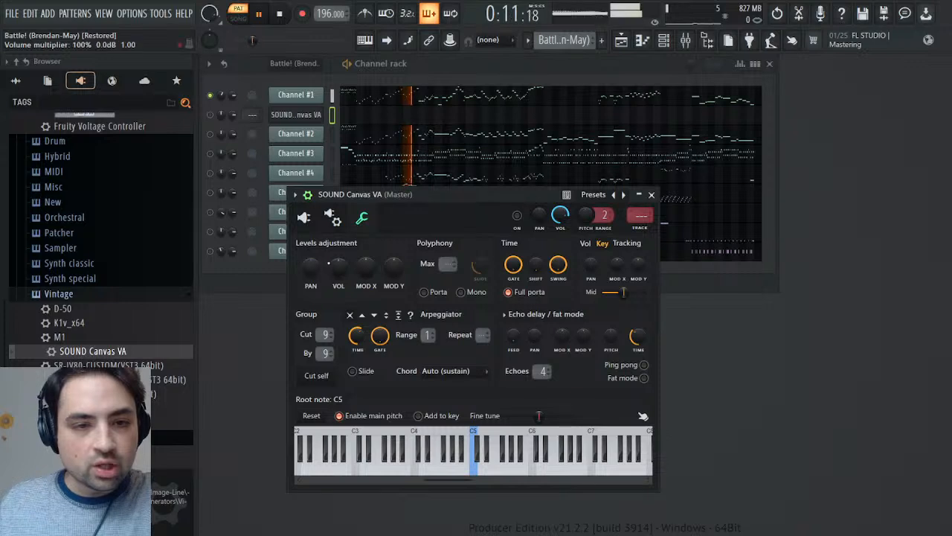
pyautogui.moveTo(338, 265); pyautogui.dragTo(339, 253)
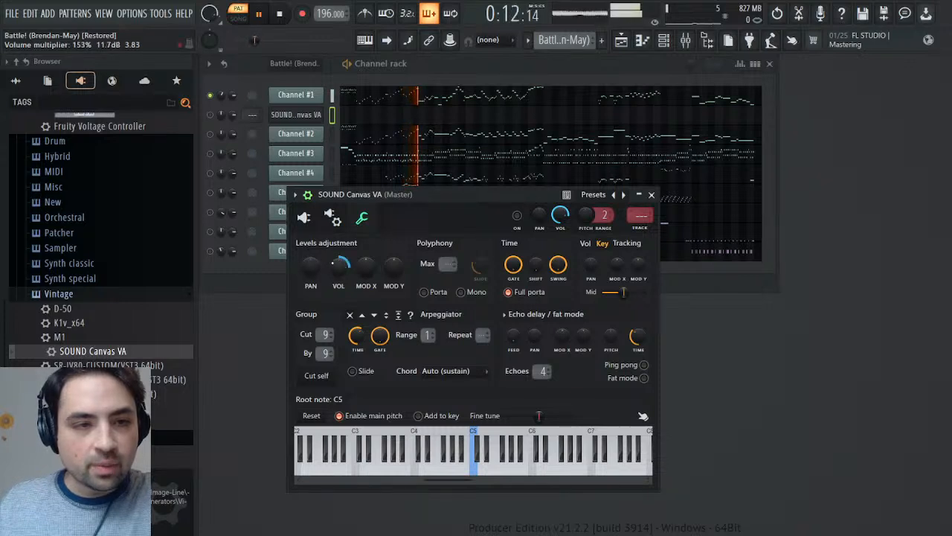
pyautogui.click(651, 195)
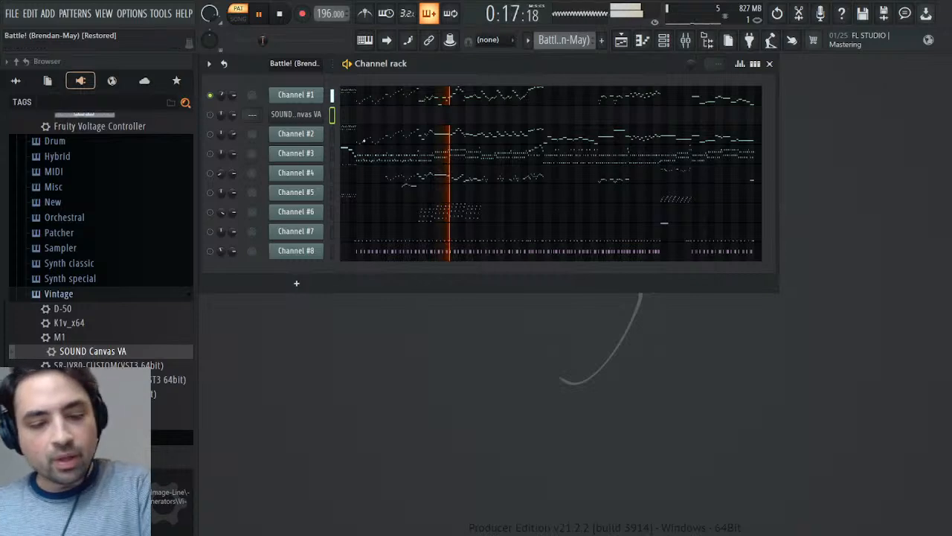
# - Rename the SOUND Canvas VA channel to "Trumpet" and unmute it
pyautogui.write('Trumpet')
pyautogui.press('Return')
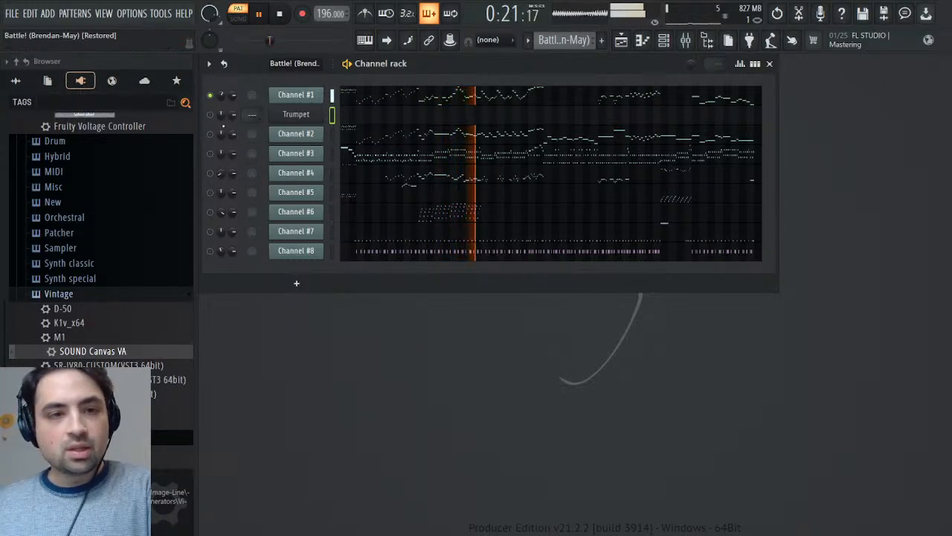
pyautogui.click(210, 114)
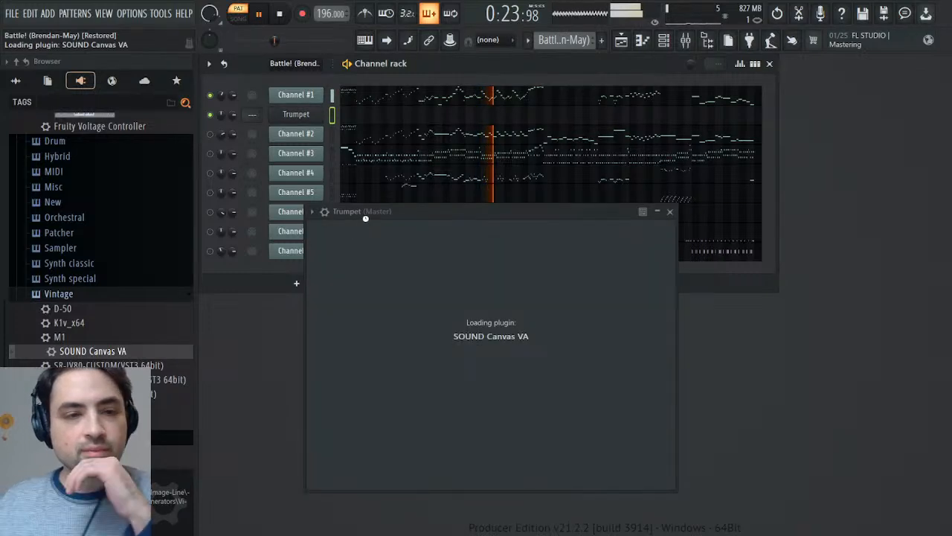
# - Clone the Trumpet channel, rename the copy "French Horn" and set its instrument to 061 French Horns
pyautogui.rightClick(313, 138)
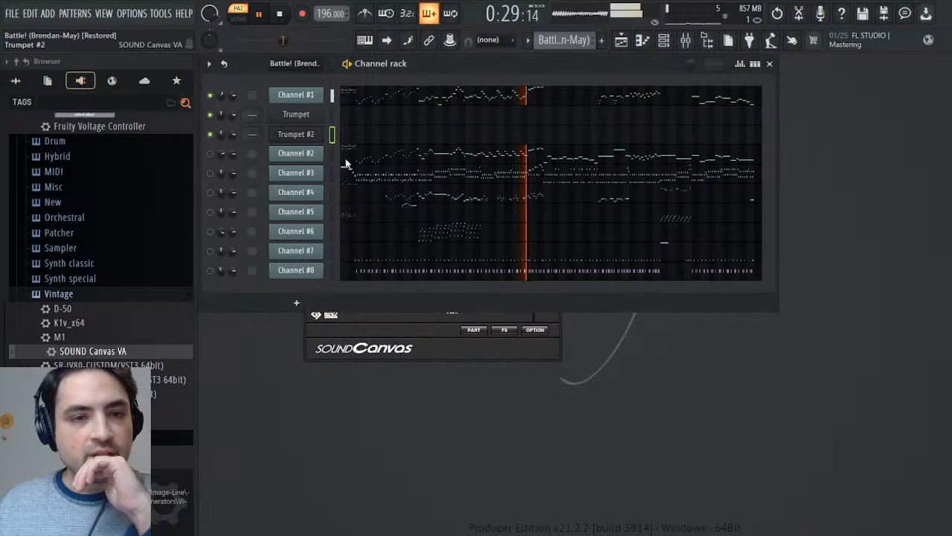
pyautogui.click(349, 163)
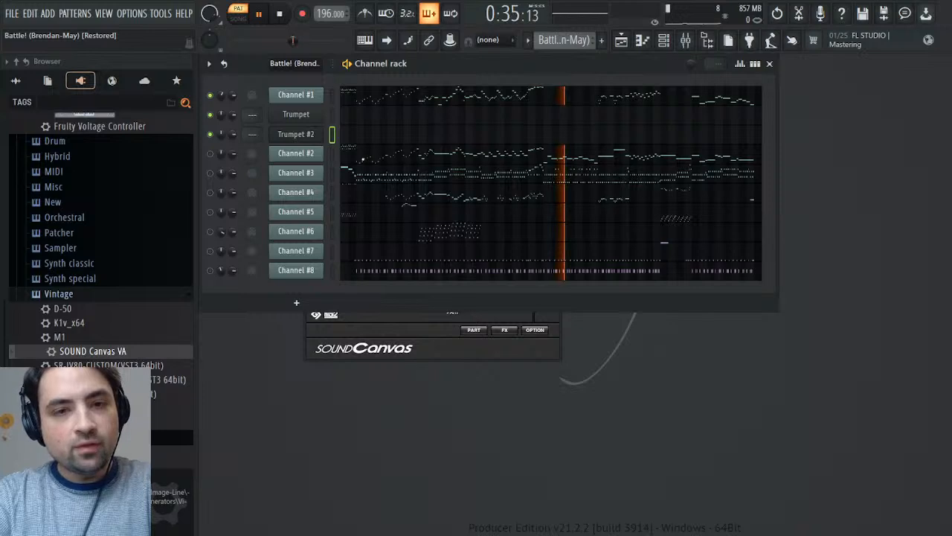
pyautogui.click(292, 135)
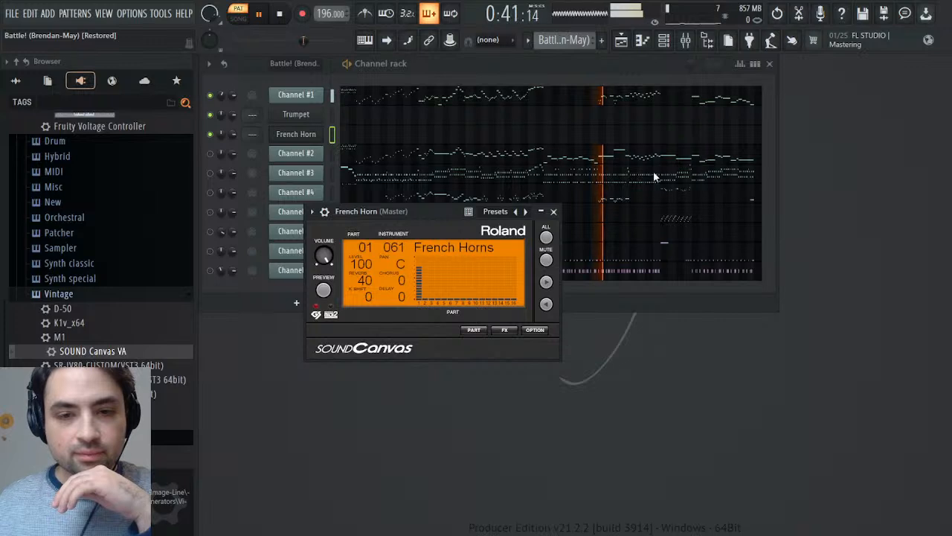
pyautogui.click(550, 212)
# - Clone the French Horn channel, rename the copy "Strings" and set its instrument to 049 Strings
pyautogui.click(364, 251)
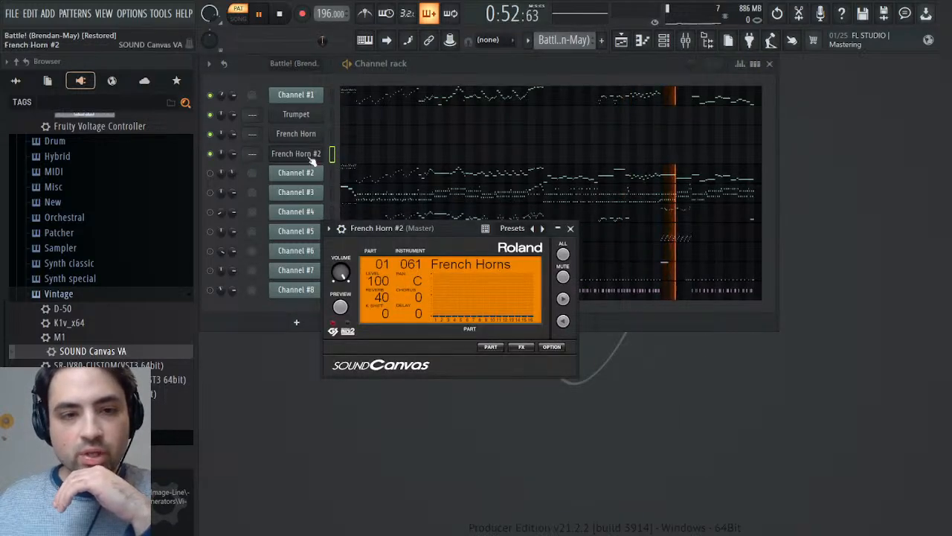
pyautogui.click(332, 177)
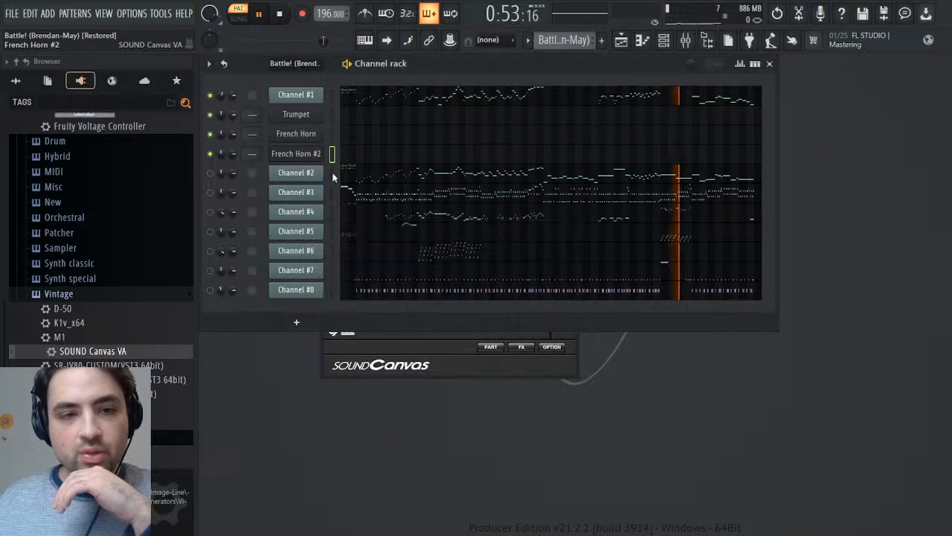
pyautogui.write('Strings')
pyautogui.press('Return')
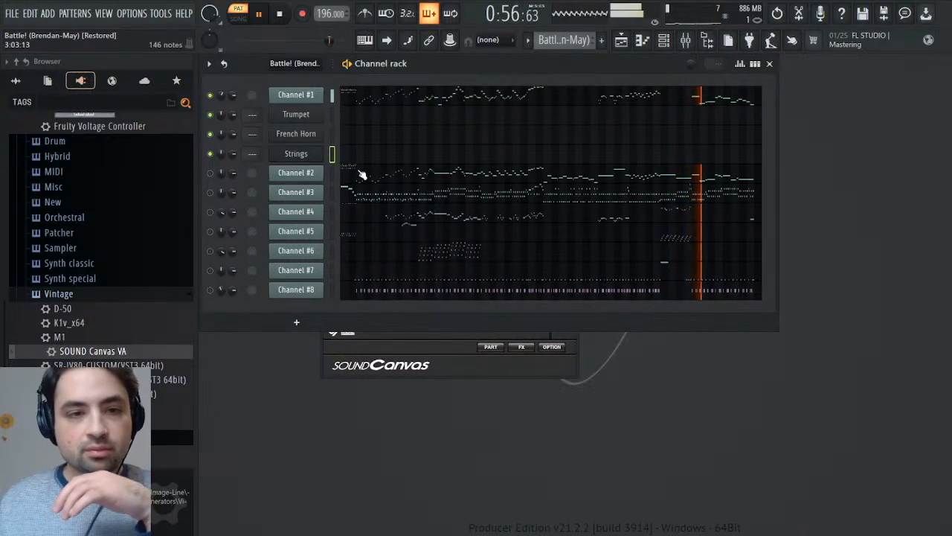
pyautogui.click(302, 154)
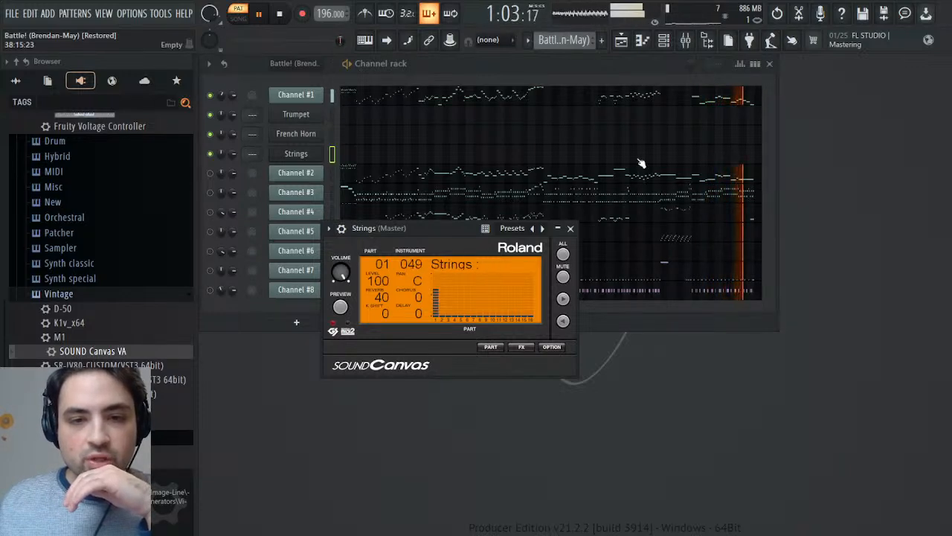
# - Set the part 1 reverb to 0 in the tone editors of the Strings and French Horn channels, stopping playback
pyautogui.click(491, 347)
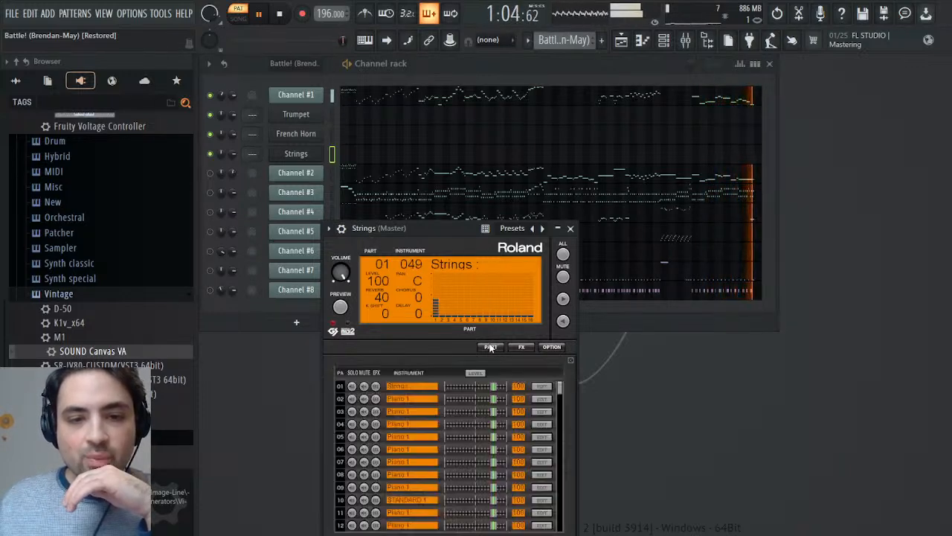
pyautogui.click(546, 388)
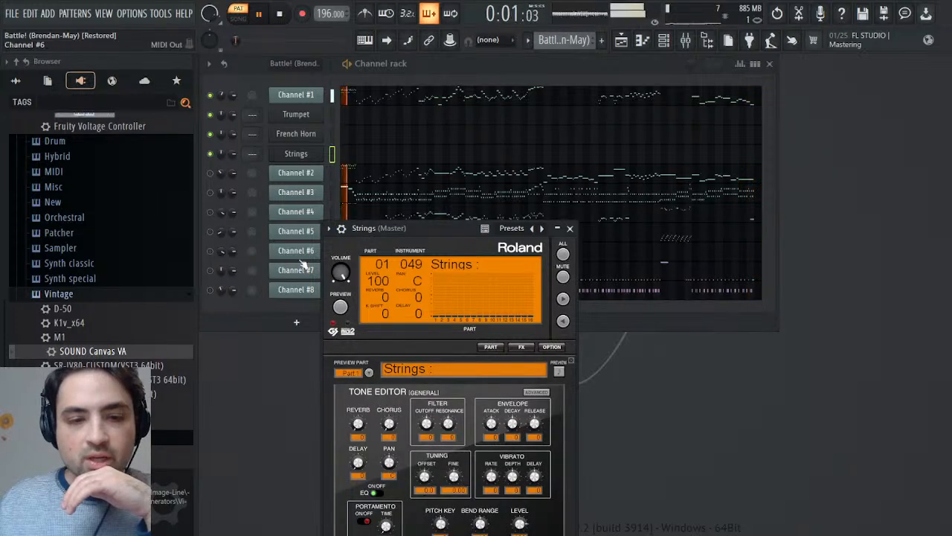
pyautogui.click(297, 133)
pyautogui.click(281, 15)
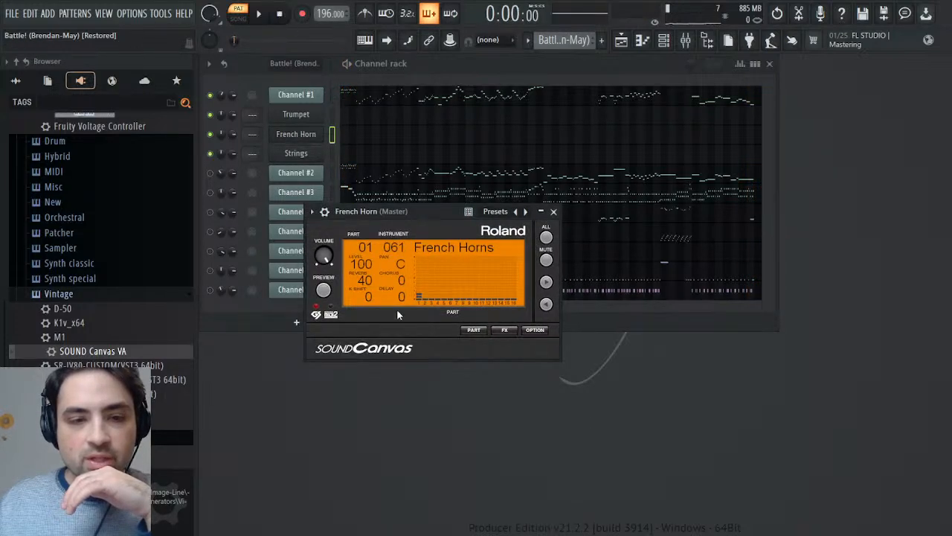
pyautogui.click(474, 330)
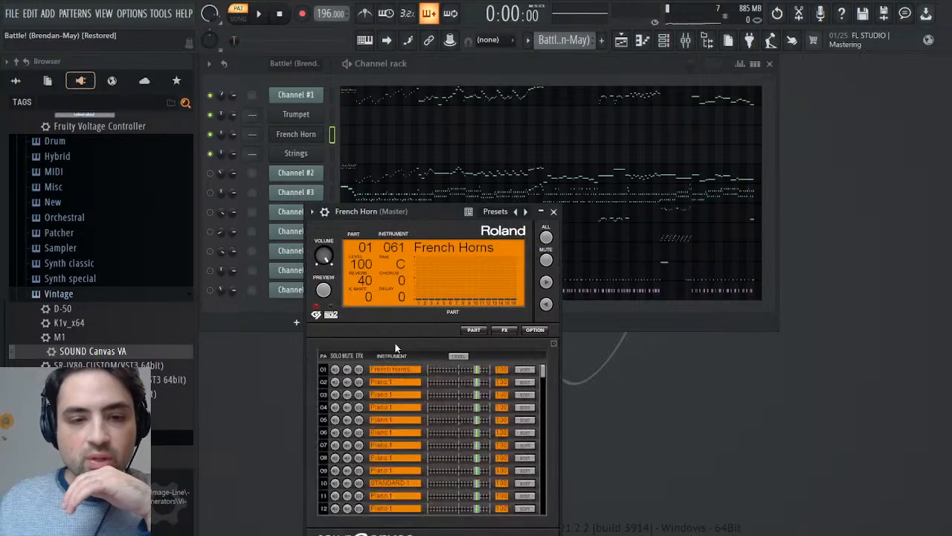
pyautogui.click(534, 375)
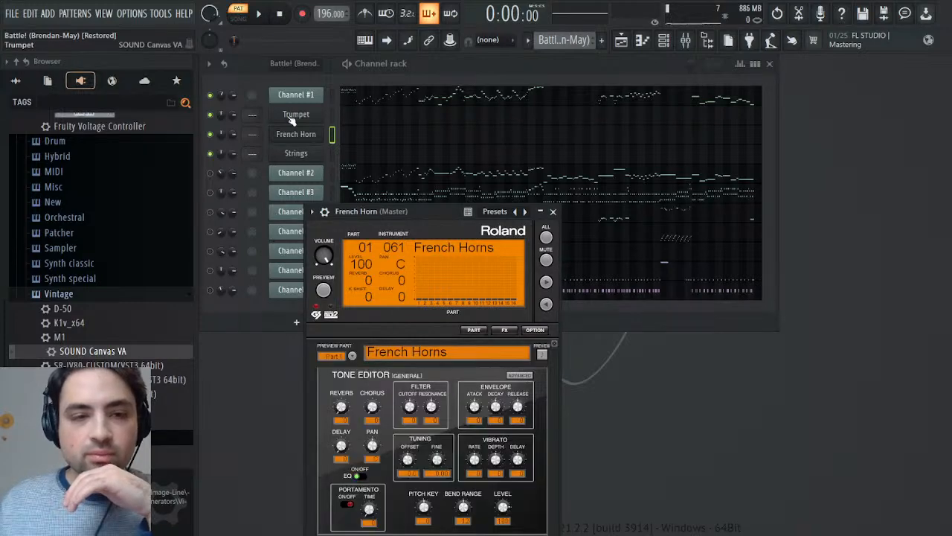
# - Turn down the Trumpet channel's built-in part 1 reverb in its tone editor and close the plugin
pyautogui.click(292, 117)
pyautogui.click(304, 217)
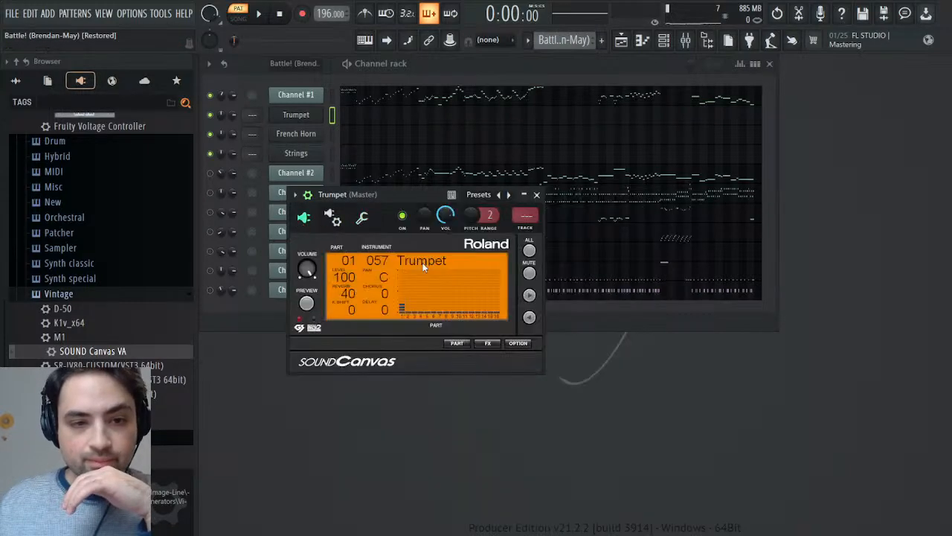
pyautogui.click(466, 342)
pyautogui.click(508, 382)
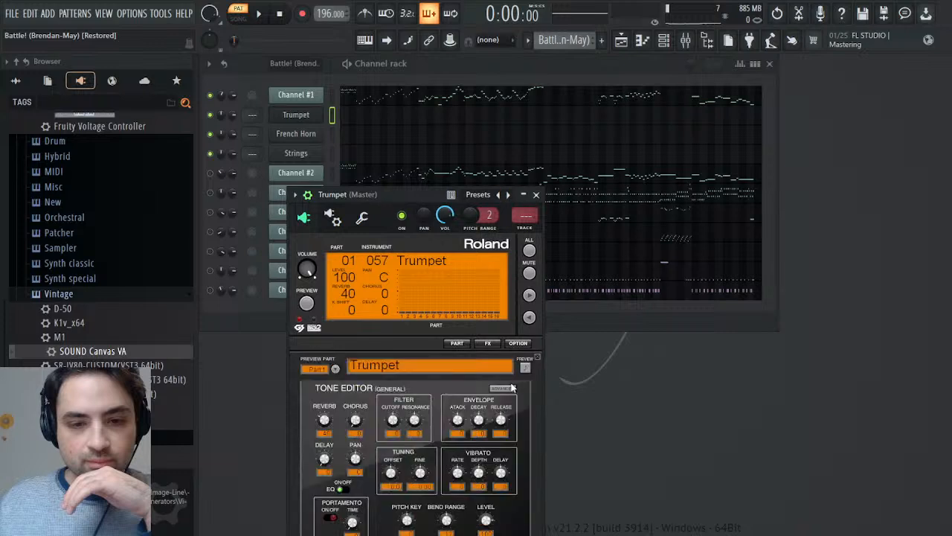
pyautogui.click(535, 195)
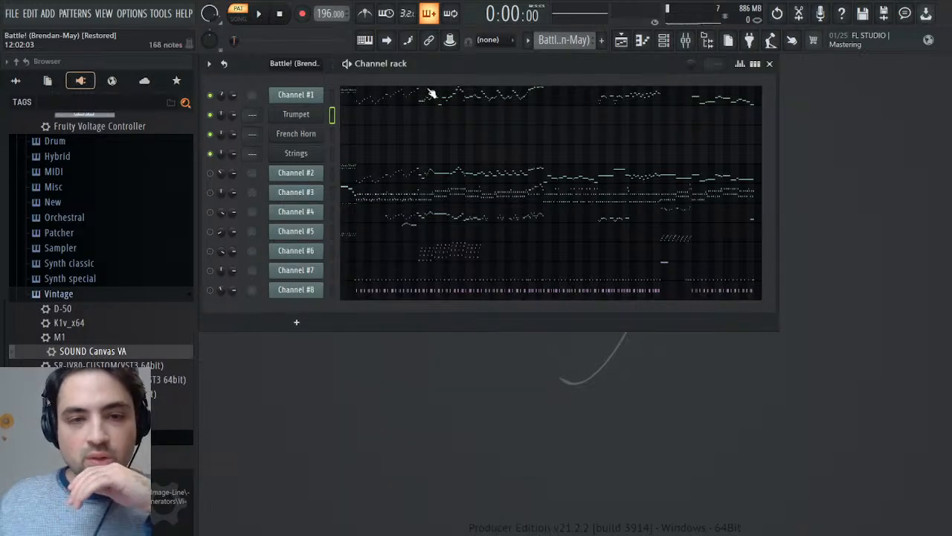
# - Open Channel #1's notes in the piano roll, select every note in bars 1 and 2, and start playback
pyautogui.click(360, 105)
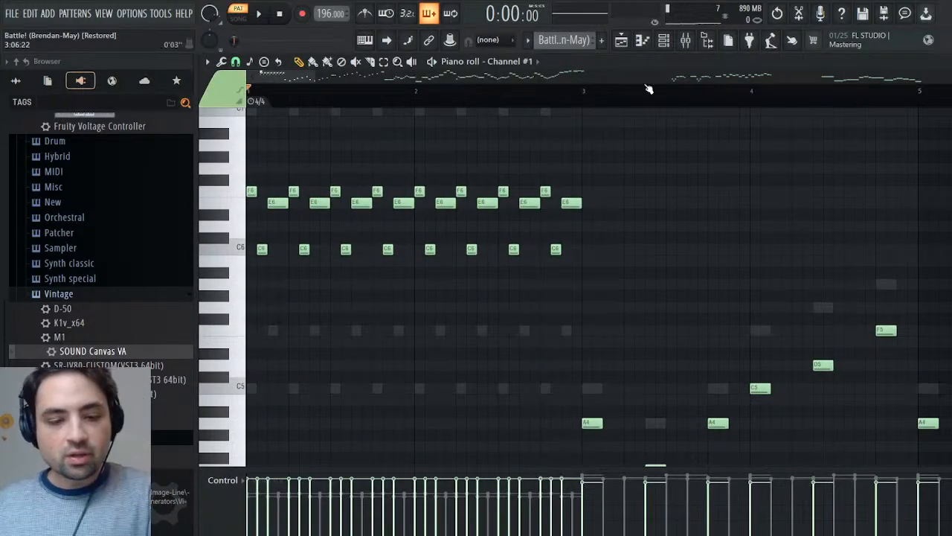
pyautogui.moveTo(576, 179); pyautogui.dragTo(249, 355)
pyautogui.press('space')
pyautogui.scroll(-2, 570, 252)
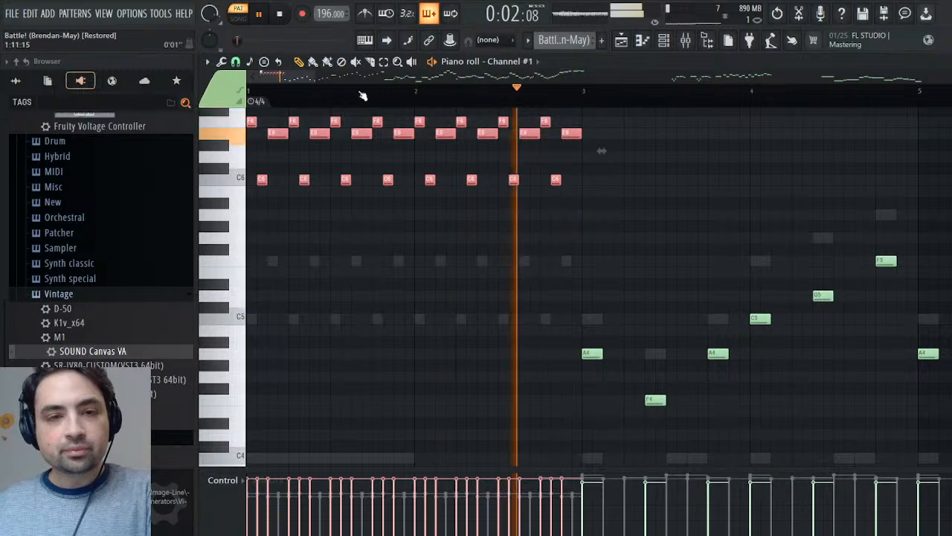
# - Audition Channel #1 up to bar 25 and add the rising phrase in bars 25–26 to the note selection
pyautogui.moveTo(315, 77); pyautogui.dragTo(602, 102)
pyautogui.scroll(1, 602, 104)
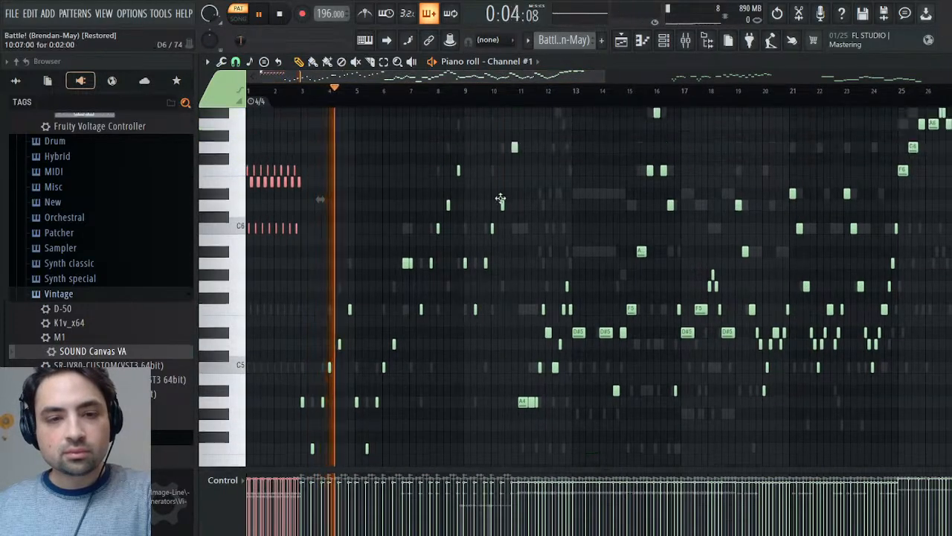
pyautogui.moveTo(400, 90); pyautogui.dragTo(477, 107)
pyautogui.scroll(3, 504, 185)
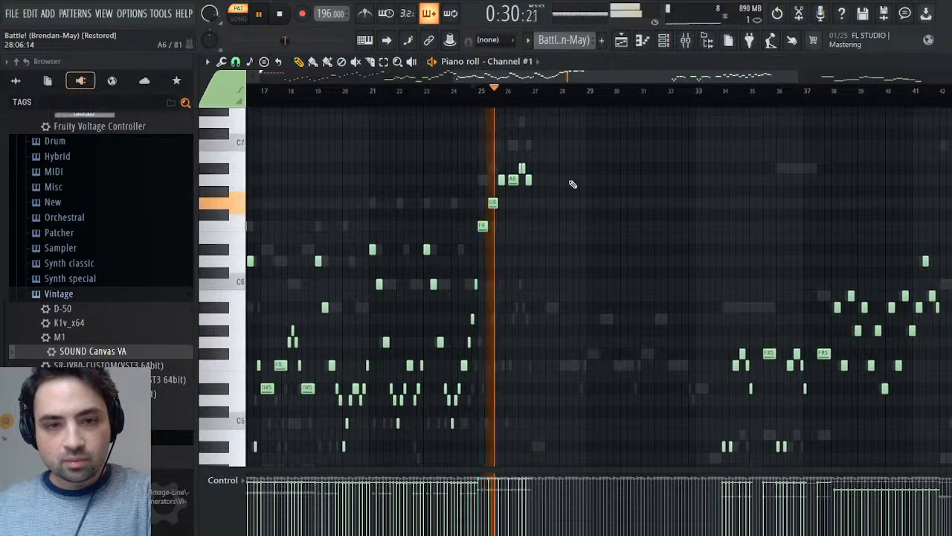
pyautogui.moveTo(559, 140); pyautogui.dragTo(446, 243)
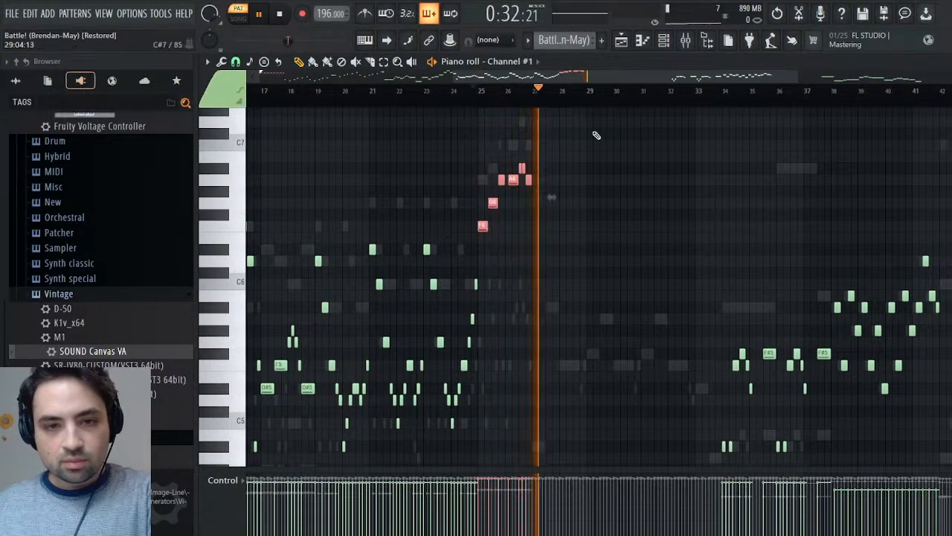
# - Audition Channel #1 around bars 37–41 and add the run of notes in bars 38–41 to the selection
pyautogui.moveTo(619, 78); pyautogui.dragTo(720, 78)
pyautogui.moveTo(482, 95); pyautogui.dragTo(673, 104)
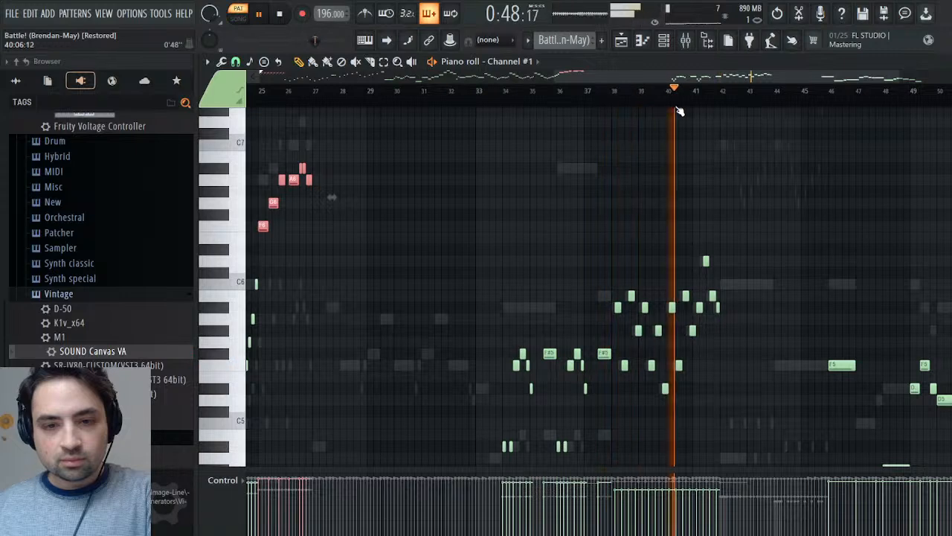
pyautogui.click(585, 108)
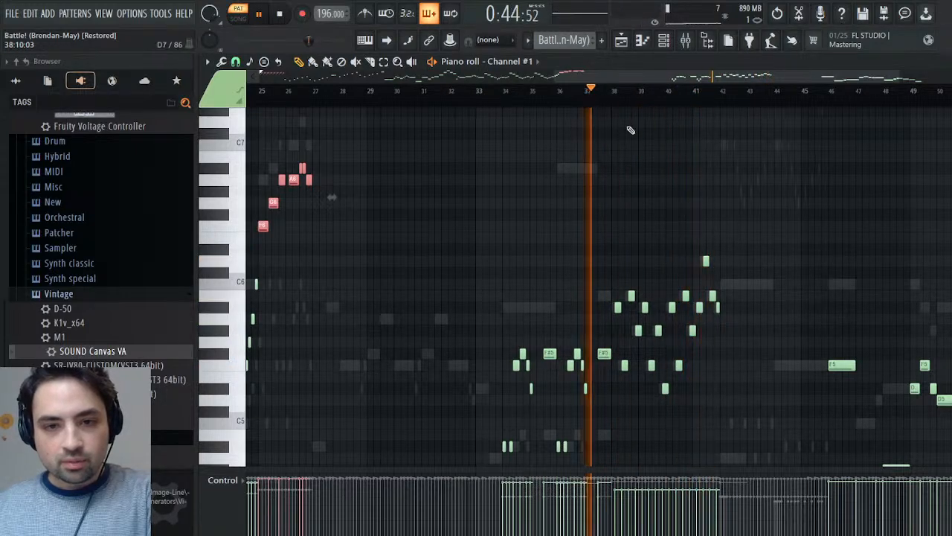
pyautogui.moveTo(773, 186); pyautogui.dragTo(615, 453)
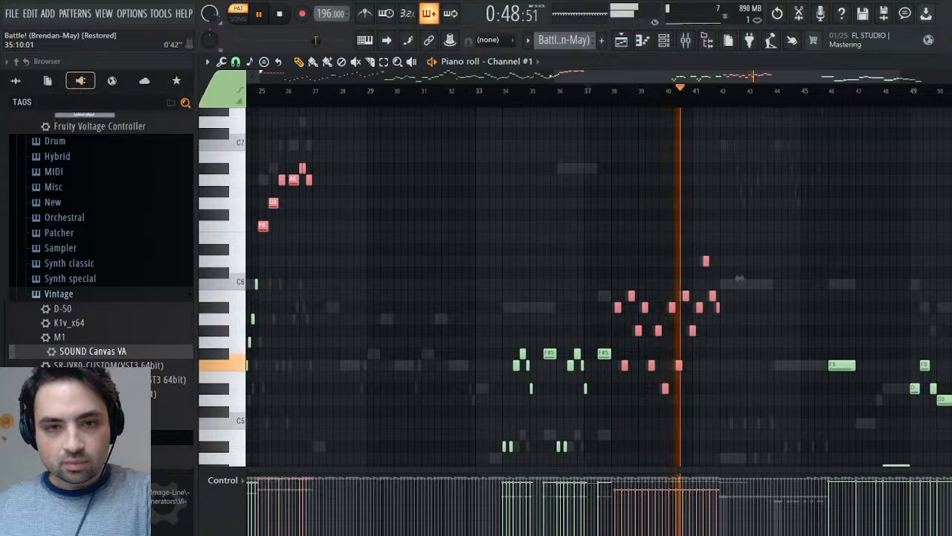
# - Uncover the channel rack beside the piano roll and unmute Channel #2 to compare it with Channel #1 from bar 38
pyautogui.click(558, 75)
pyautogui.moveTo(558, 75); pyautogui.dragTo(708, 82)
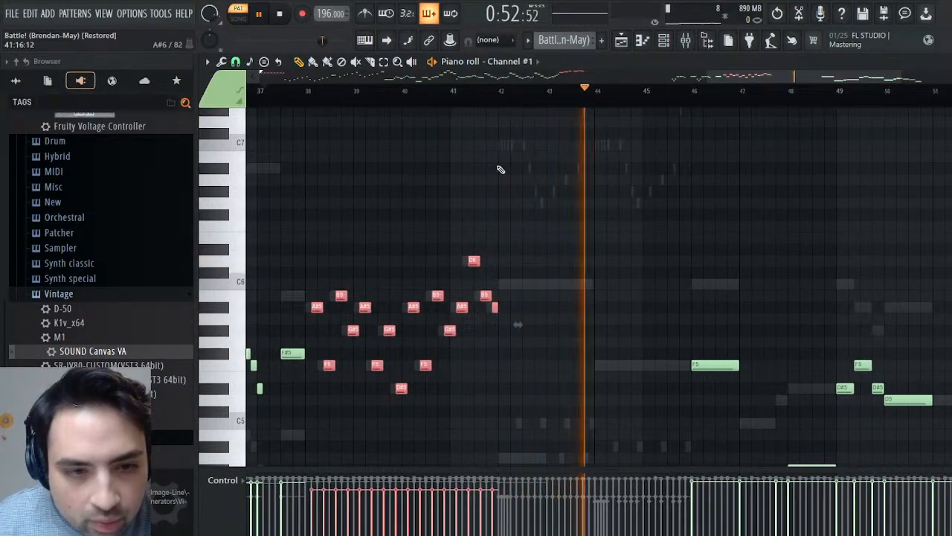
pyautogui.click(301, 90)
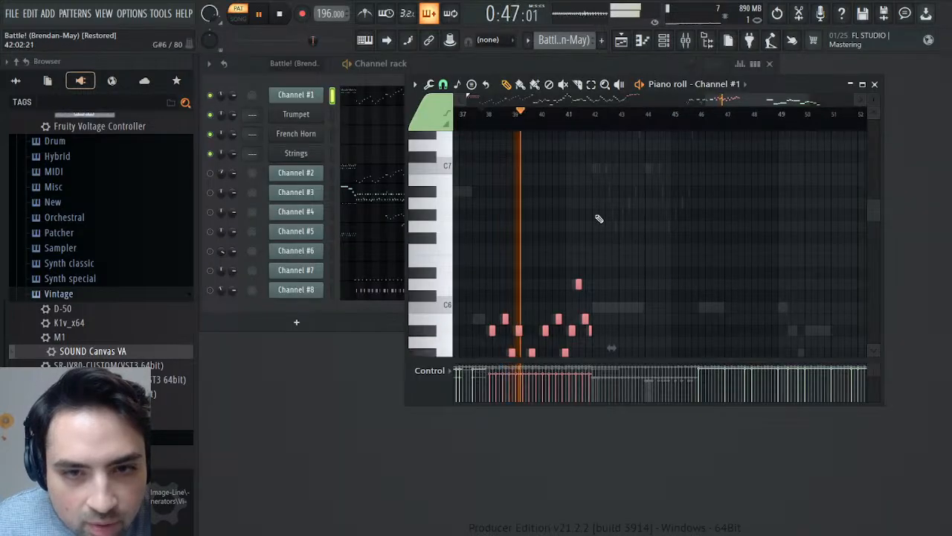
pyautogui.moveTo(777, 88); pyautogui.dragTo(894, 230)
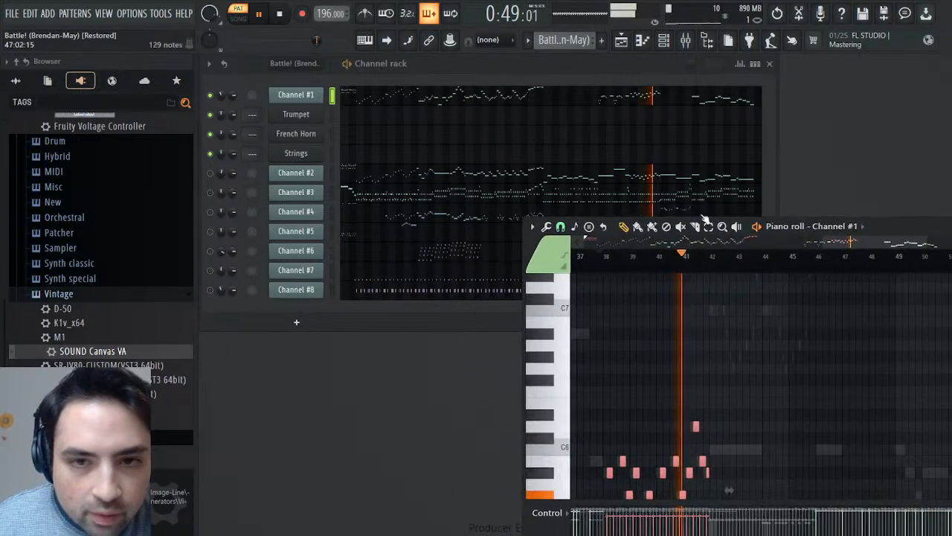
pyautogui.click(211, 173)
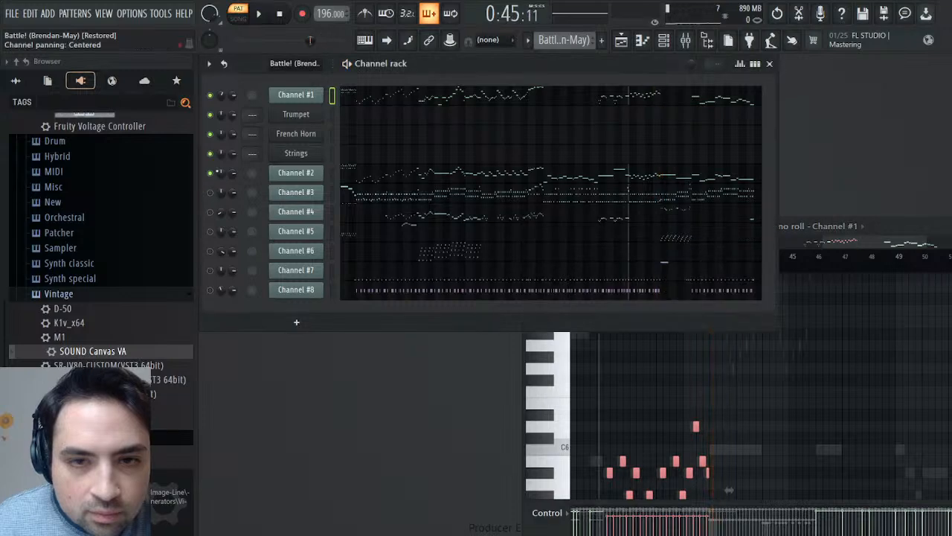
pyautogui.press('space')
pyautogui.press('space')
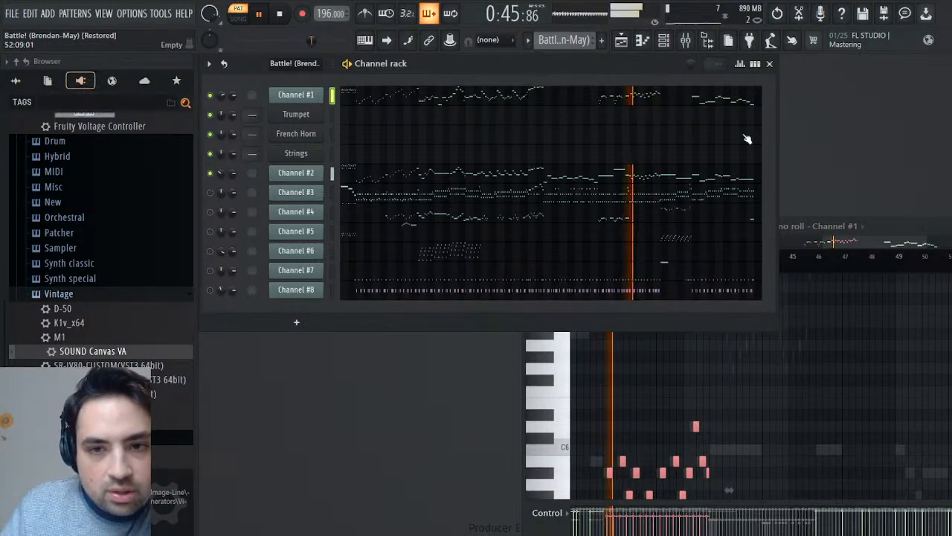
pyautogui.press('space')
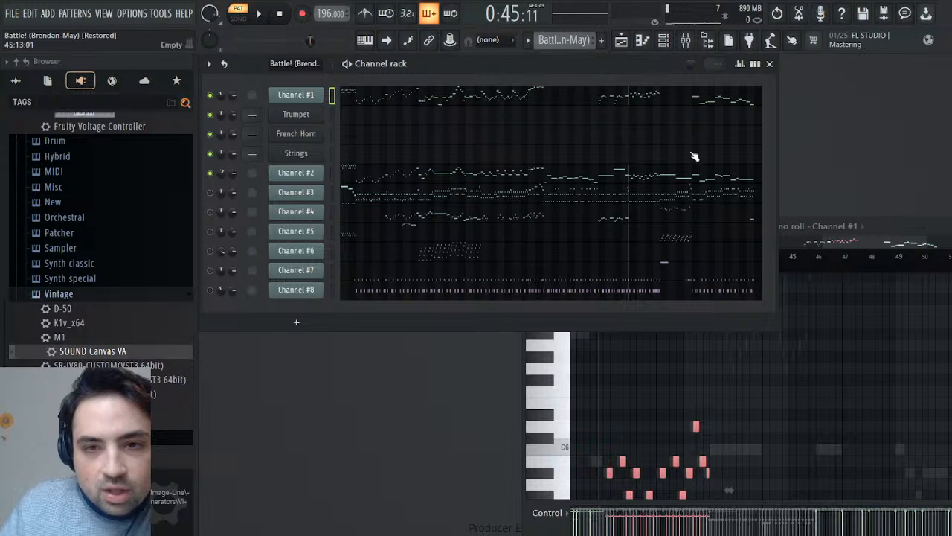
# - Deselect Channel #1's run of notes in bars 38–41
pyautogui.moveTo(843, 240); pyautogui.dragTo(843, 242)
pyautogui.scroll(-3, 768, 420)
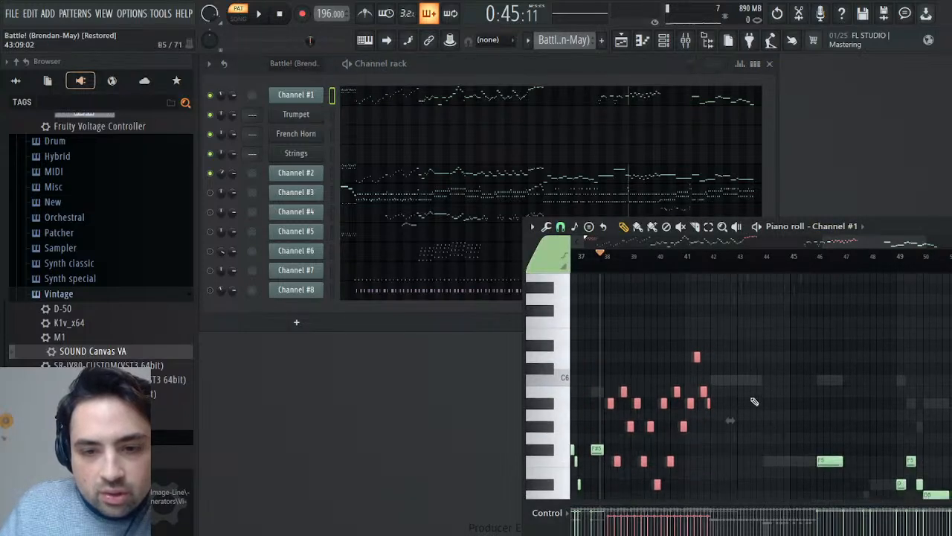
pyautogui.moveTo(694, 383); pyautogui.dragTo(616, 502)
pyautogui.moveTo(609, 396); pyautogui.dragTo(712, 497)
pyautogui.moveTo(629, 312); pyautogui.dragTo(722, 328)
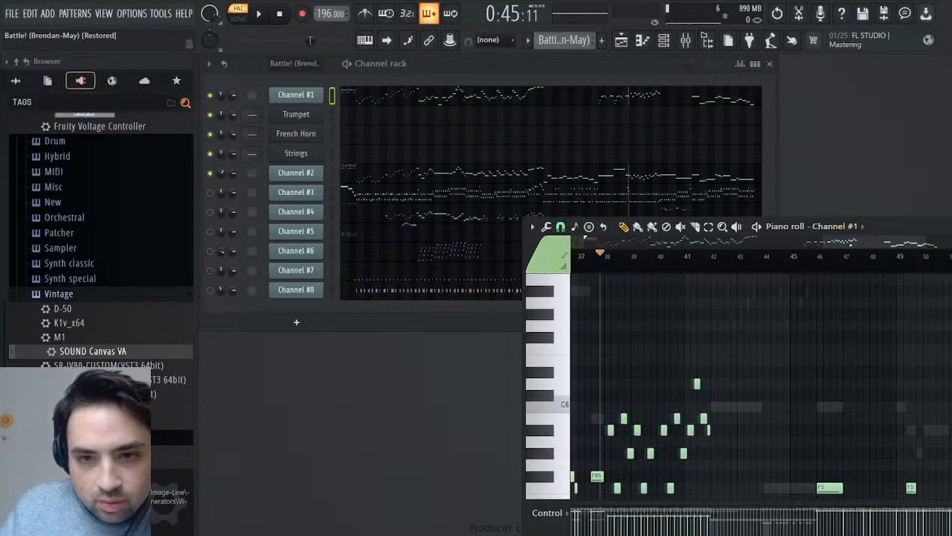
# - Mute Channel #2 again and audition Channel #1's remaining notes from about bar 46 to bar 53
pyautogui.hscroll(3, 796, 302)
pyautogui.scroll(-3, 795, 302)
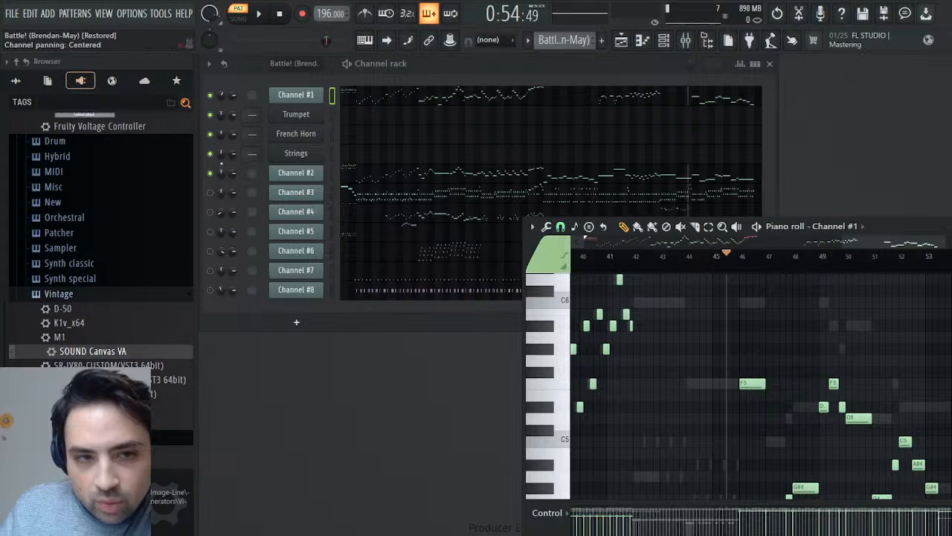
pyautogui.click(212, 175)
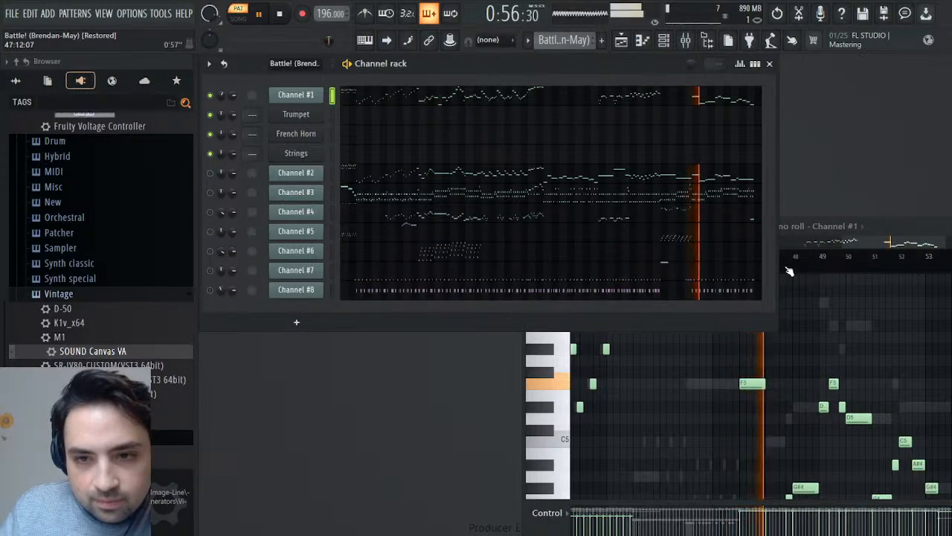
pyautogui.moveTo(767, 255); pyautogui.dragTo(948, 262)
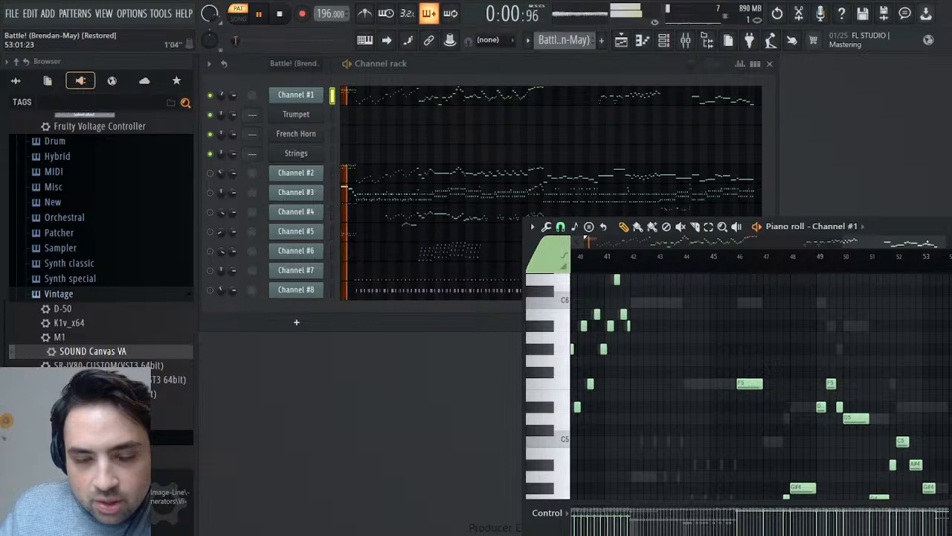
pyautogui.press('space')
# - Copy Channel #1's notes from bars 1–2 and 25–26 into the Trumpet channel of a new pattern named "Melody"
pyautogui.moveTo(819, 246); pyautogui.dragTo(668, 245)
pyautogui.scroll(4, 735, 309)
pyautogui.scroll(-3, 744, 309)
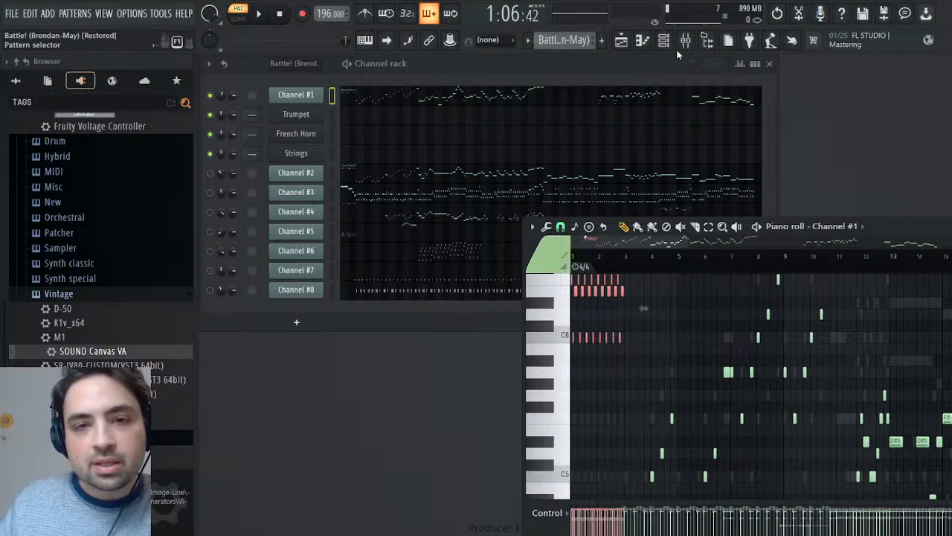
pyautogui.press('F4')
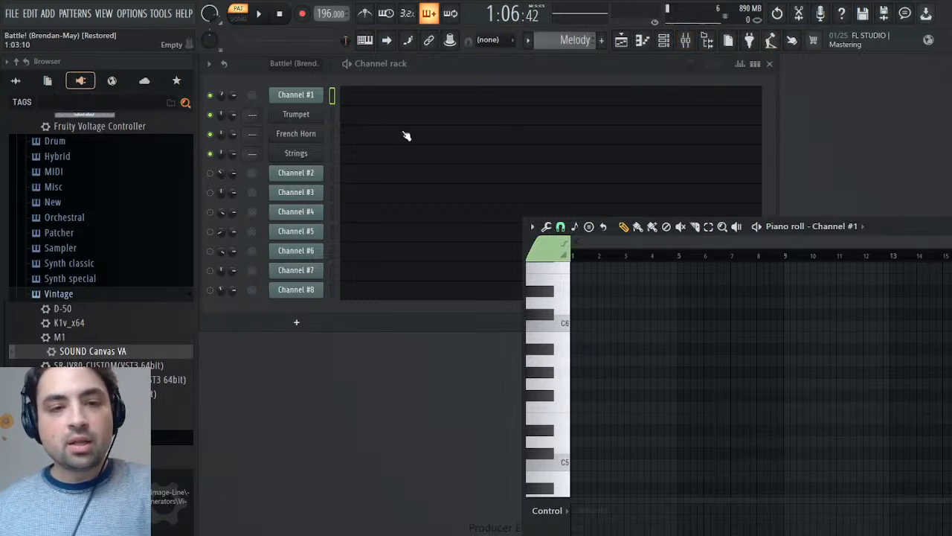
pyautogui.hotkey('ctrl', 'v')
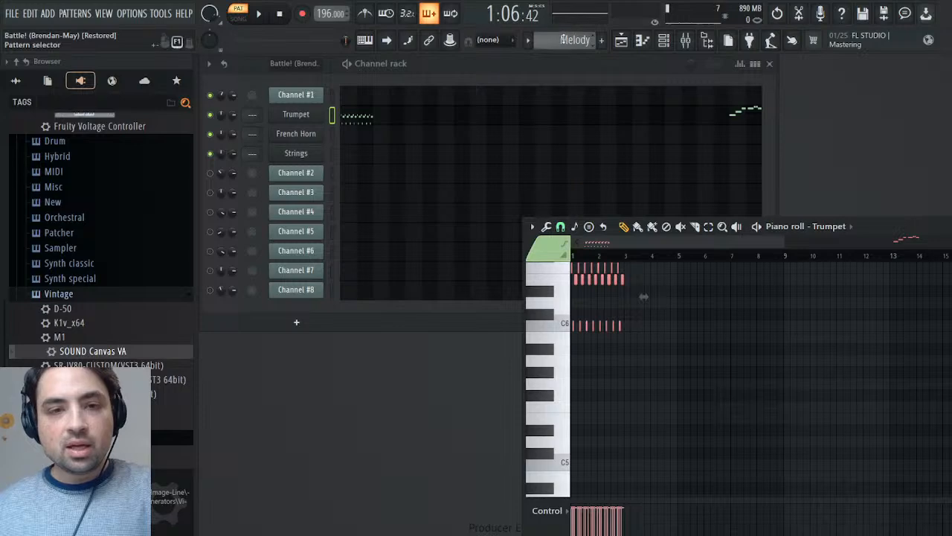
# - Return to the original Battle! pattern and audition Channel #2 from bar 37 with Channel #2 unmuted and Channel #1 muted
pyautogui.scroll(1, 564, 38)
pyautogui.click(612, 173)
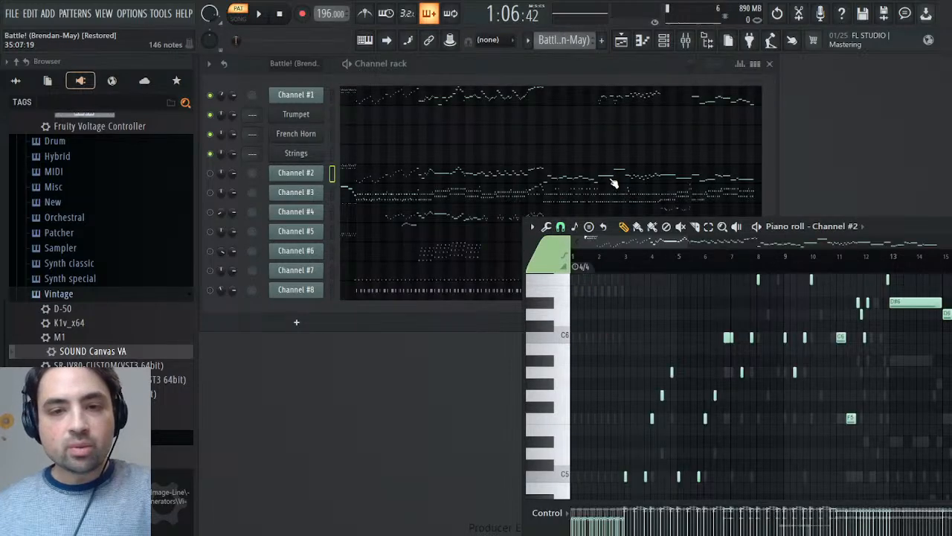
pyautogui.moveTo(624, 242); pyautogui.dragTo(826, 242)
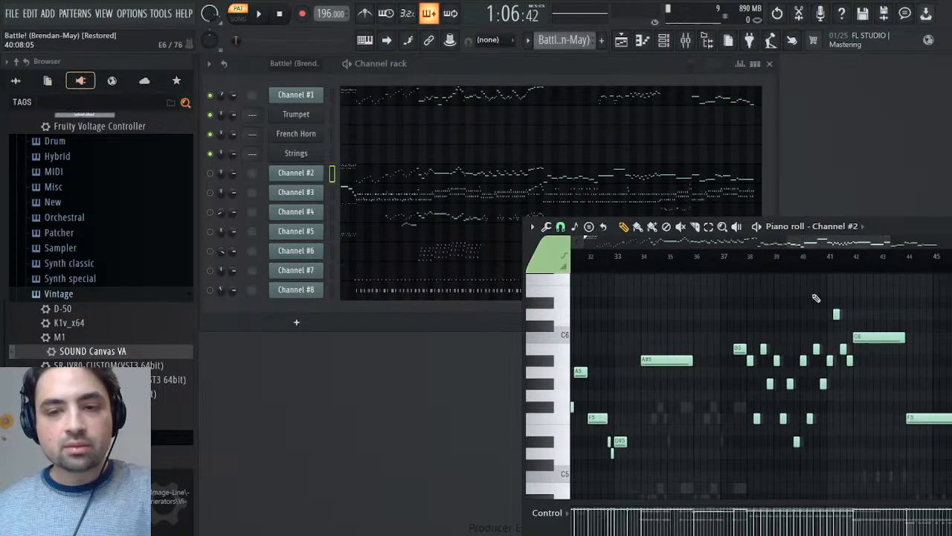
pyautogui.scroll(1, 787, 331)
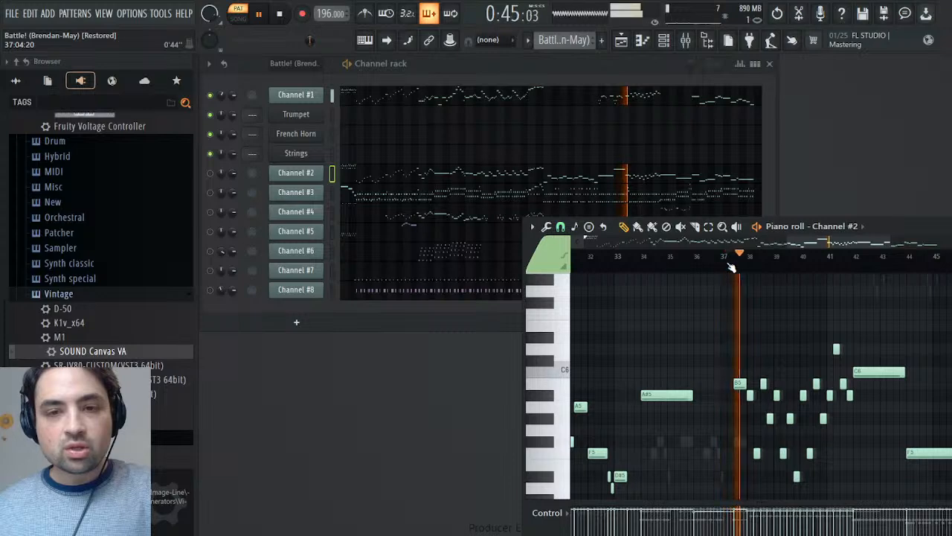
pyautogui.click(212, 173)
pyautogui.click(212, 95)
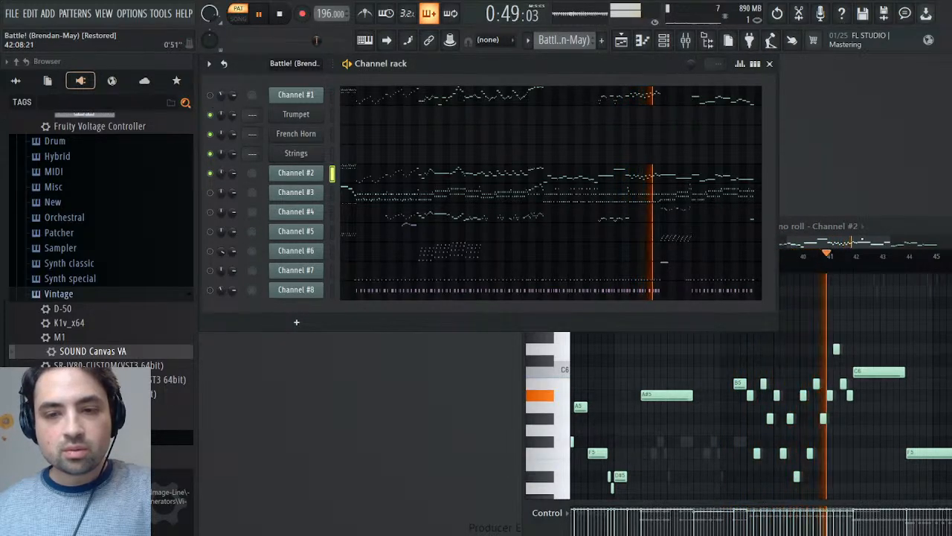
pyautogui.click(857, 227)
pyautogui.click(731, 263)
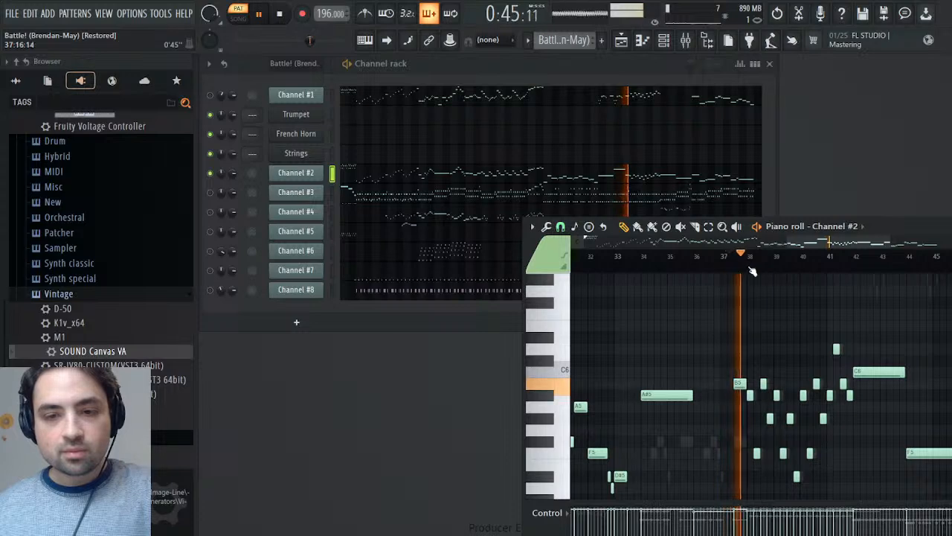
# - Copy Channel #2's run in bars 38–41, without the long C6 note, into the Trumpet channel of the Melody pattern
pyautogui.moveTo(749, 308); pyautogui.dragTo(876, 481)
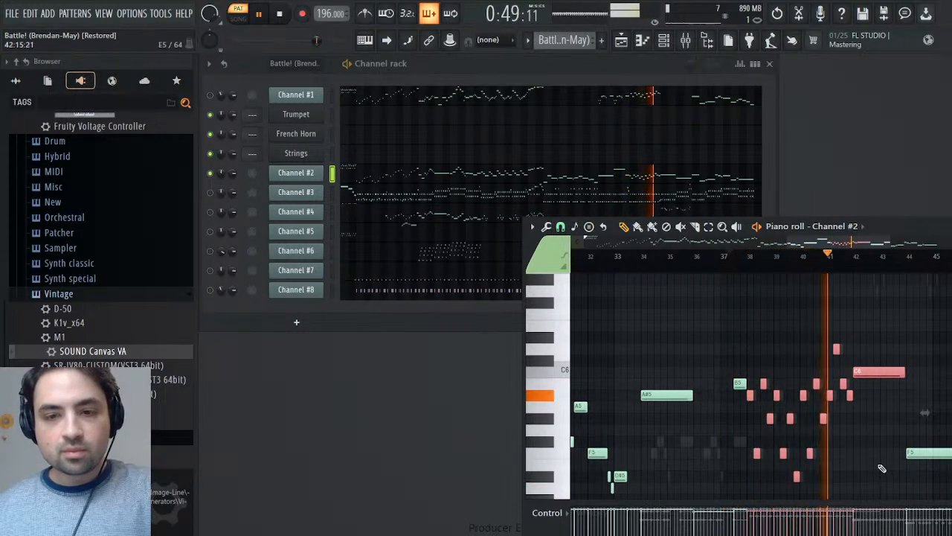
pyautogui.click(863, 370)
pyautogui.press('space')
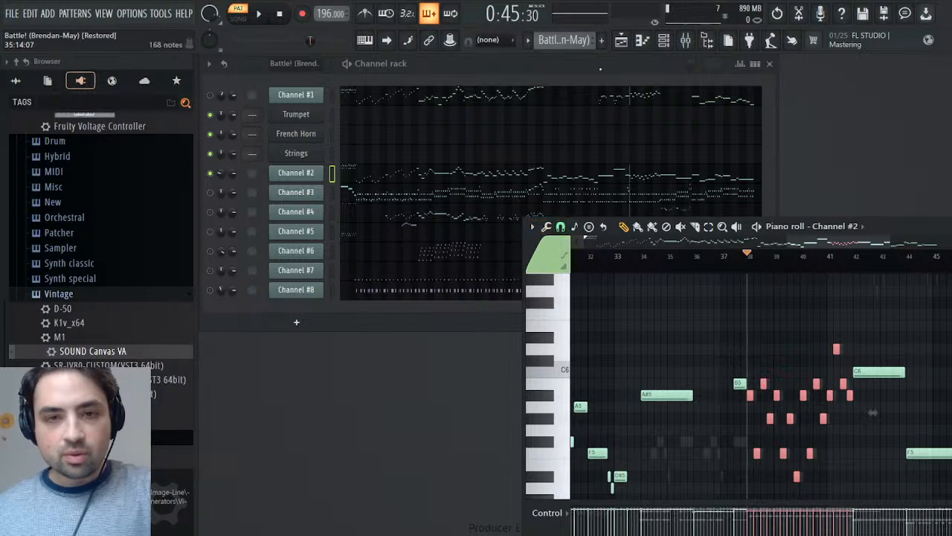
pyautogui.scroll(-1, 601, 57)
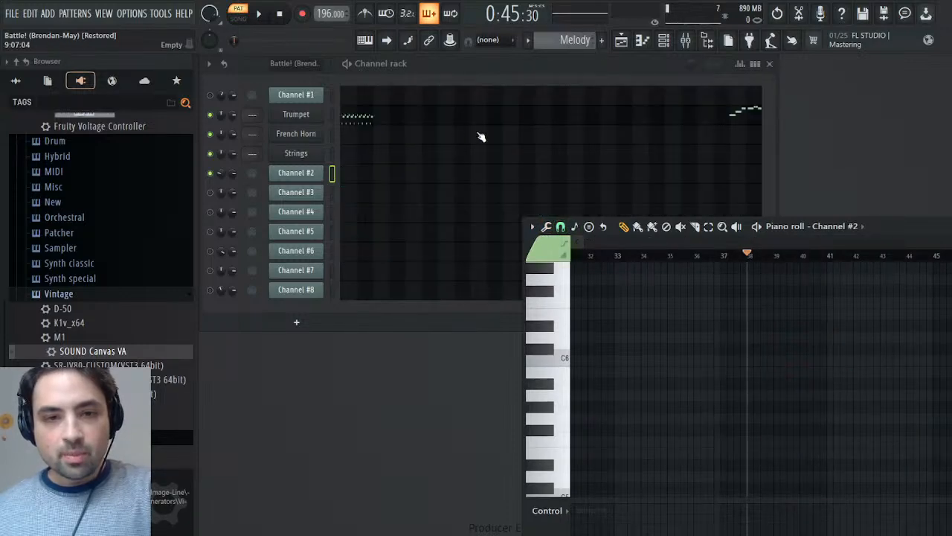
pyautogui.hotkey('ctrl', 'v')
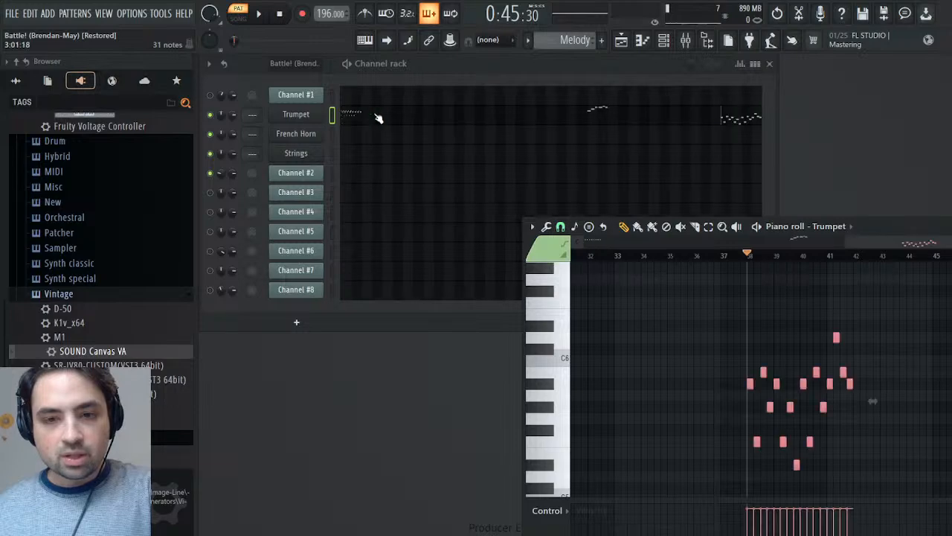
# - Move the Trumpet piano roll clear and play back the pasted run from bar 38
pyautogui.moveTo(895, 219); pyautogui.dragTo(717, 100)
pyautogui.press('space')
pyautogui.press('space')
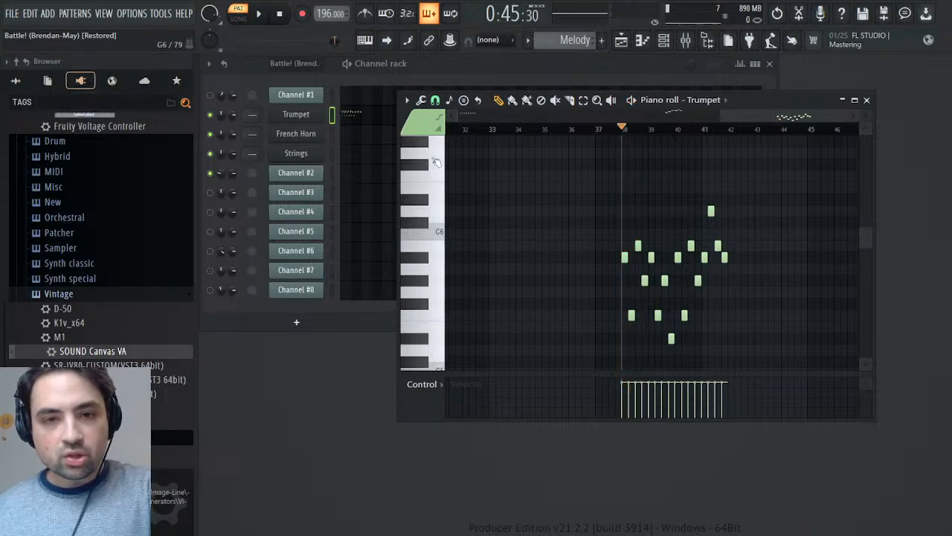
pyautogui.press('space')
pyautogui.press('space')
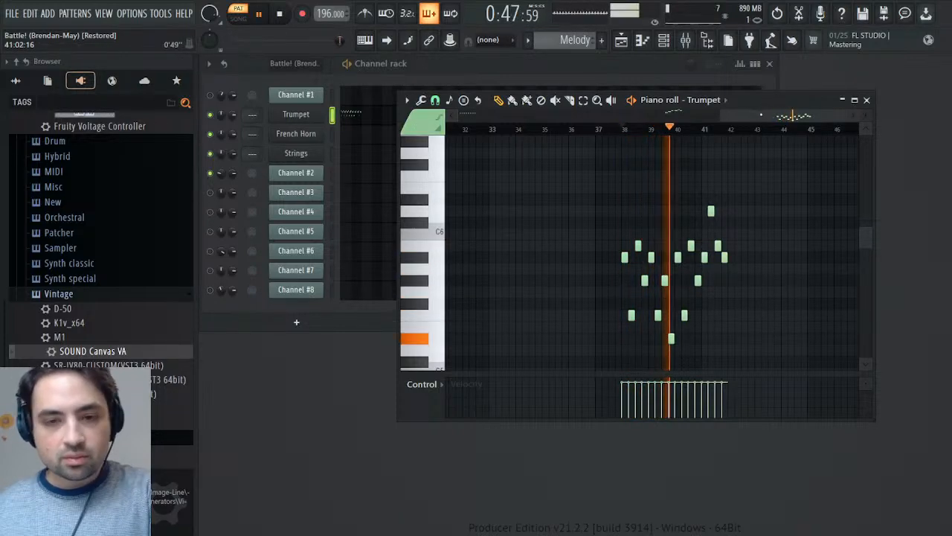
# - Close the Trumpet piano roll and return to the original Battle! pattern
pyautogui.click(868, 99)
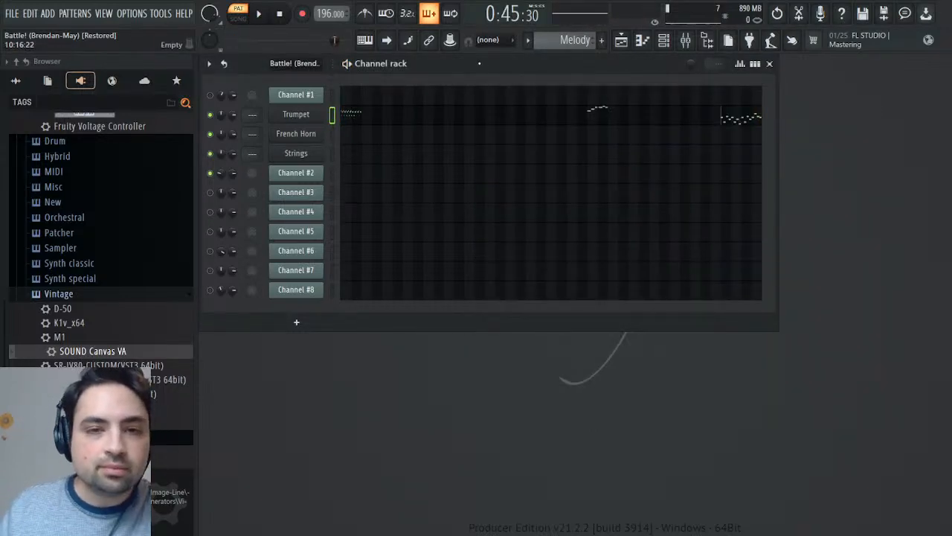
pyautogui.scroll(1, 550, 45)
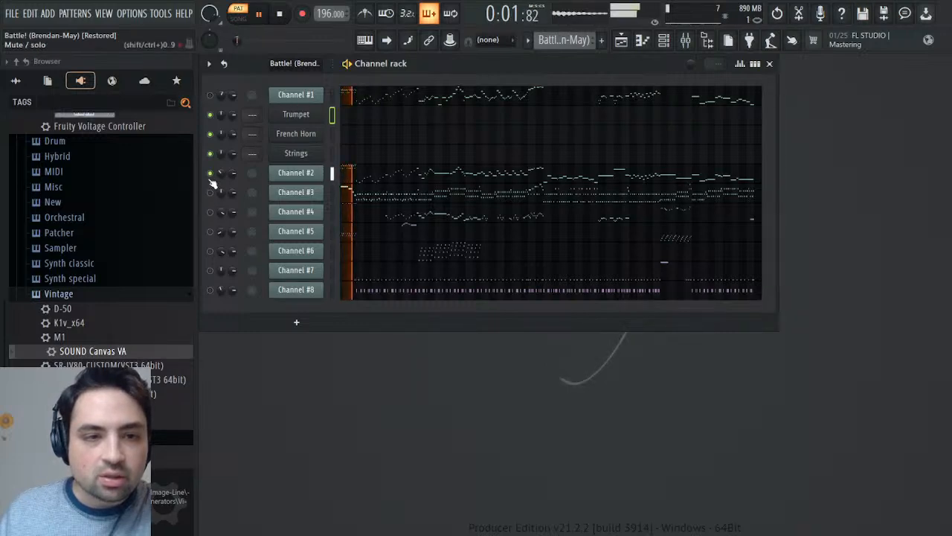
# - Select the rising run in bars 3–6 of Channel #1 in the original Battle! pattern, up to the long A5 note
pyautogui.click(374, 101)
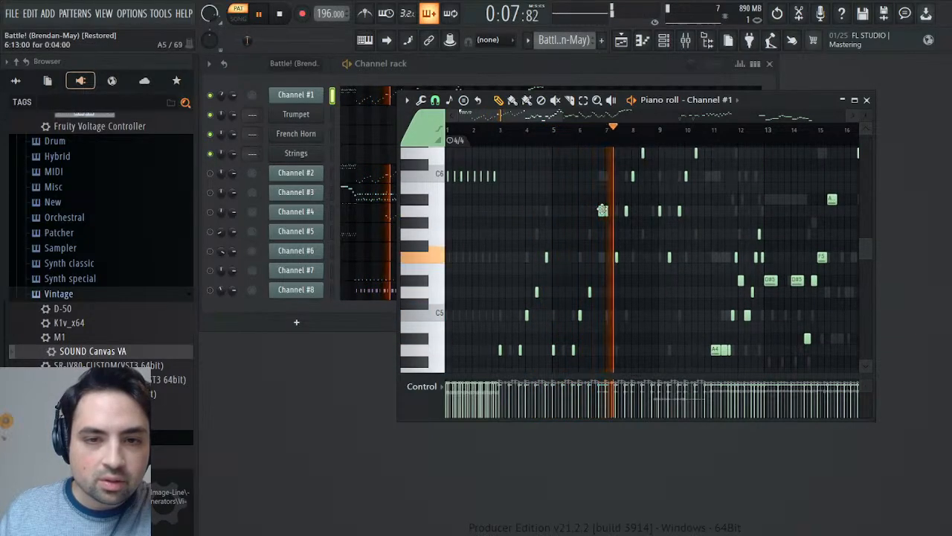
pyautogui.moveTo(601, 207); pyautogui.dragTo(436, 438)
pyautogui.scroll(1, 557, 288)
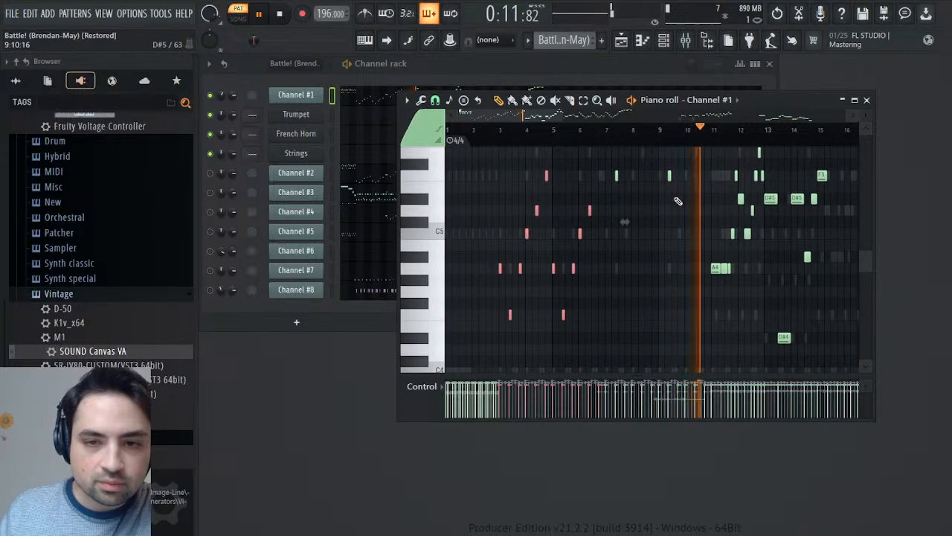
pyautogui.scroll(3, 632, 164)
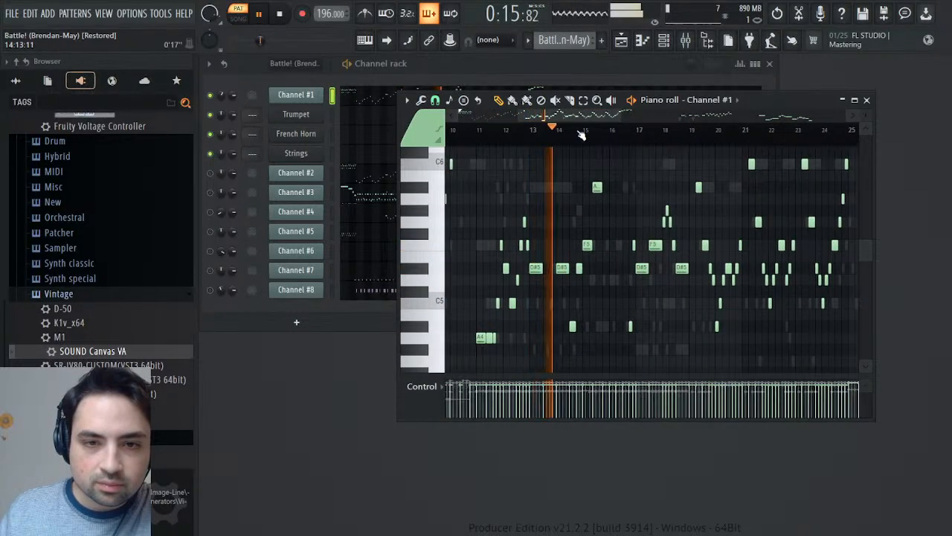
# - Audition the rest of Channel #1 from about bar 13 and examine its phrases around bars 34–41 and 46–53
pyautogui.moveTo(734, 139); pyautogui.dragTo(667, 167)
pyautogui.moveTo(550, 139); pyautogui.dragTo(585, 132)
pyautogui.scroll(-3, 657, 230)
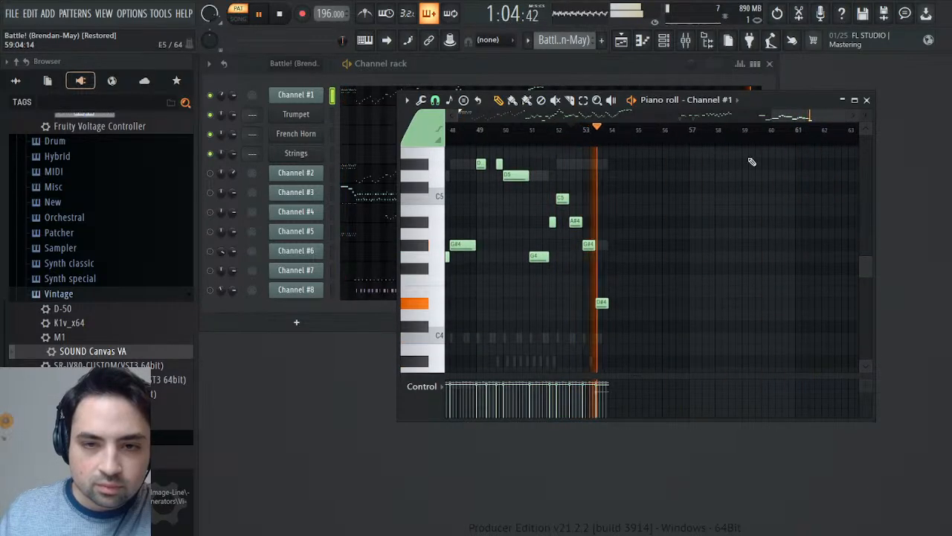
pyautogui.moveTo(812, 116); pyautogui.dragTo(848, 132)
pyautogui.click(723, 130)
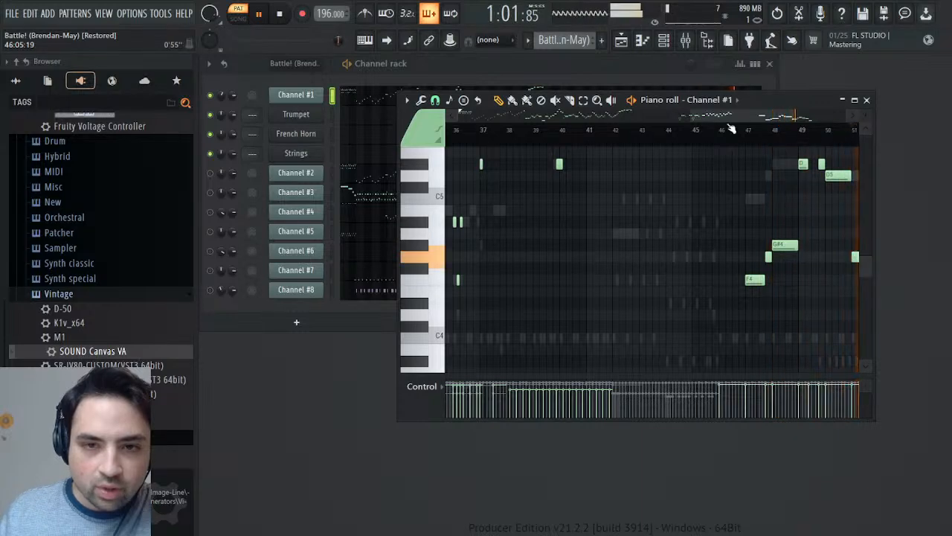
pyautogui.moveTo(729, 117); pyautogui.dragTo(664, 123)
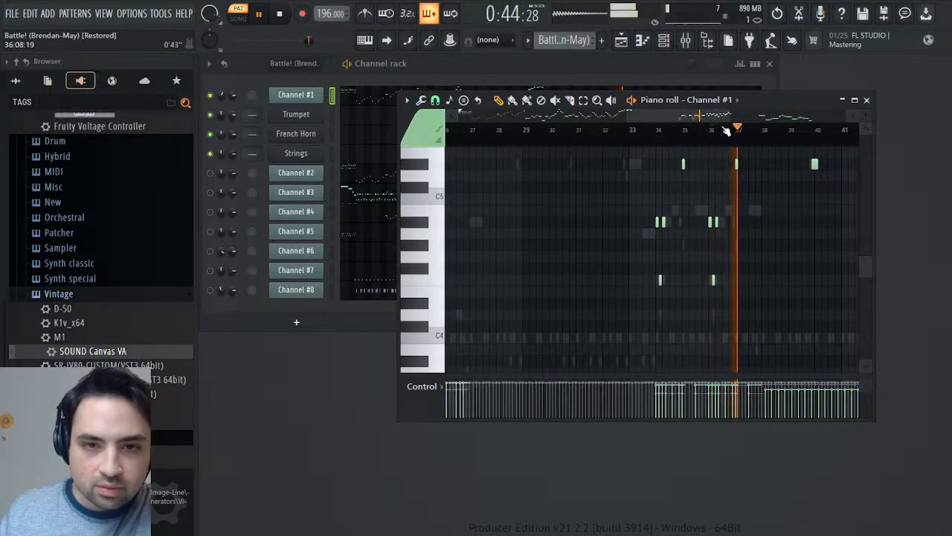
pyautogui.scroll(5, 760, 210)
pyautogui.press('space')
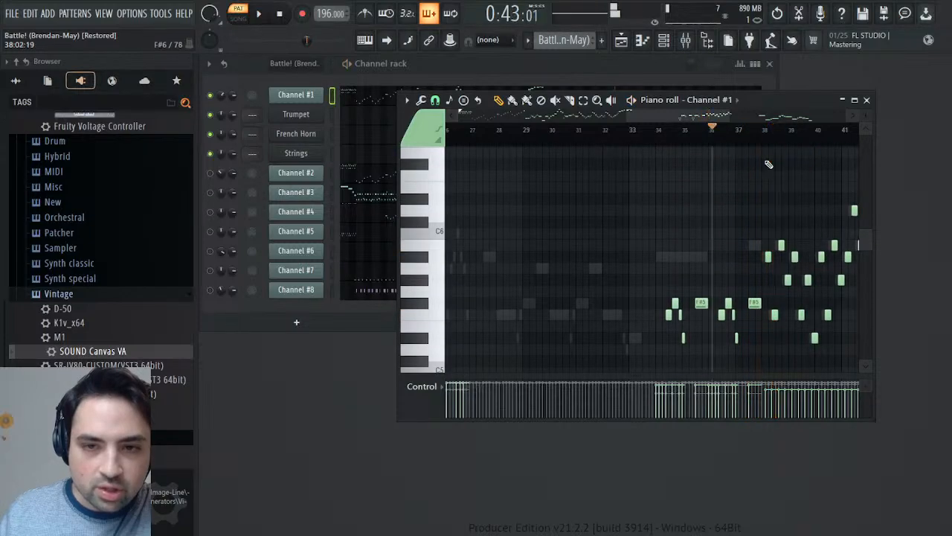
pyautogui.hscroll(5, 682, 156)
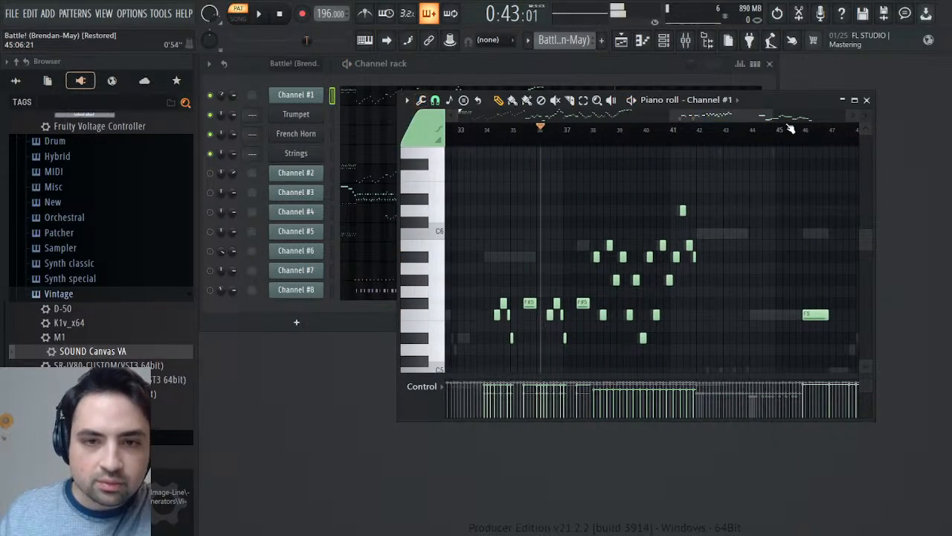
pyautogui.moveTo(720, 116); pyautogui.dragTo(324, 119)
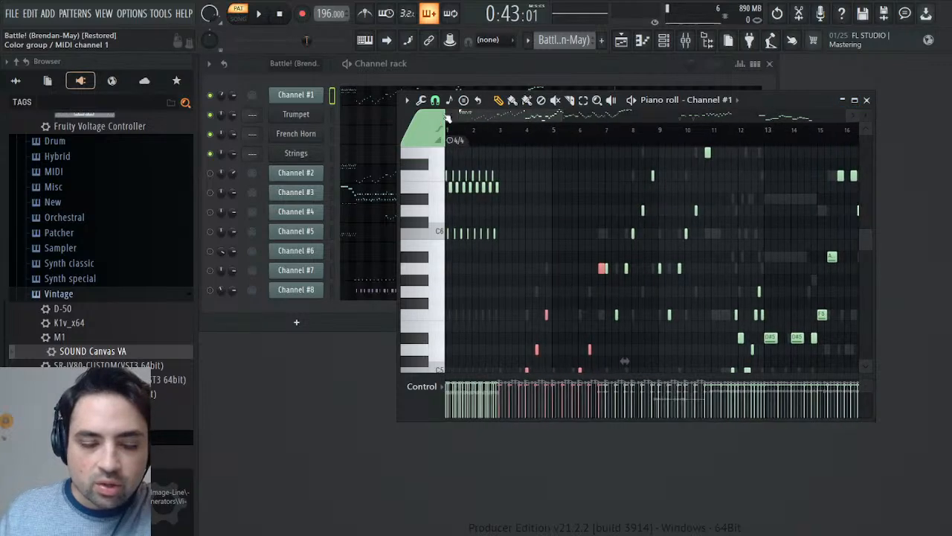
# - Copy the selected bars 3–6 run of Channel #1 into the French Horn channel of the Melody pattern
pyautogui.scroll(-3, 641, 214)
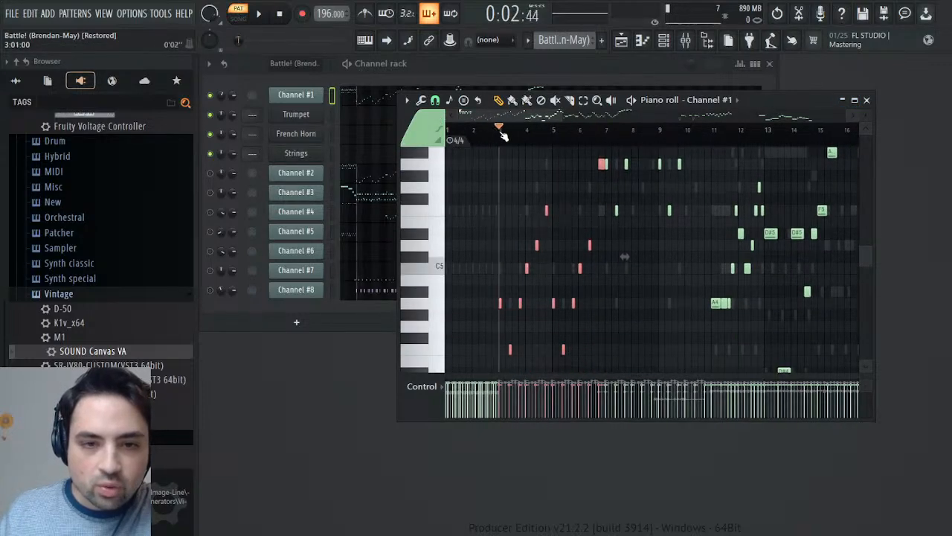
pyautogui.moveTo(563, 113); pyautogui.dragTo(484, 130)
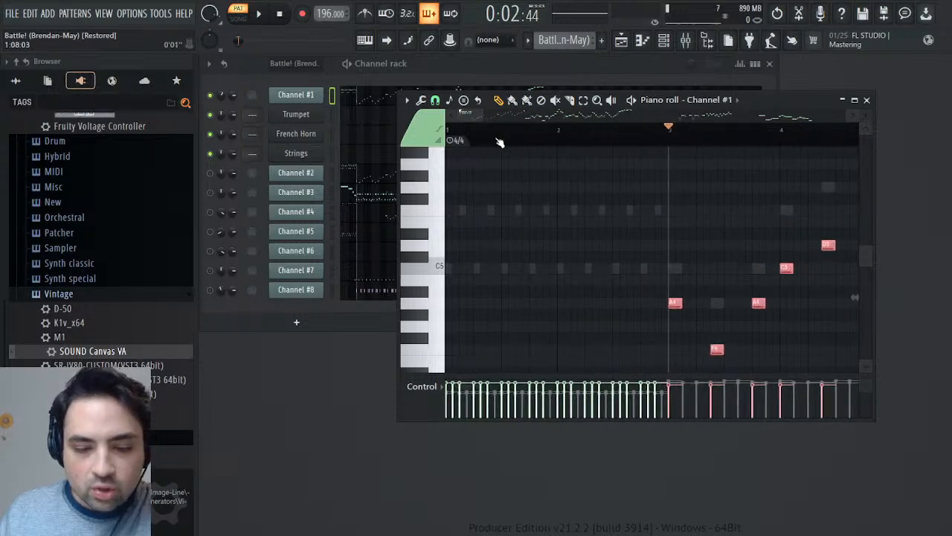
pyautogui.press('space')
pyautogui.press('space')
pyautogui.click(614, 61)
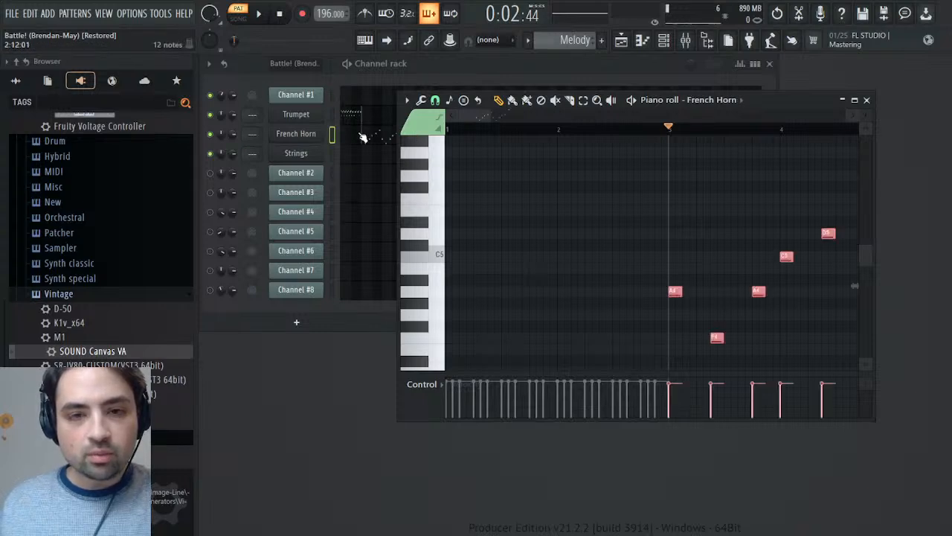
# - Play back the pasted French Horn run from bar 3 and close its piano roll
pyautogui.press('space')
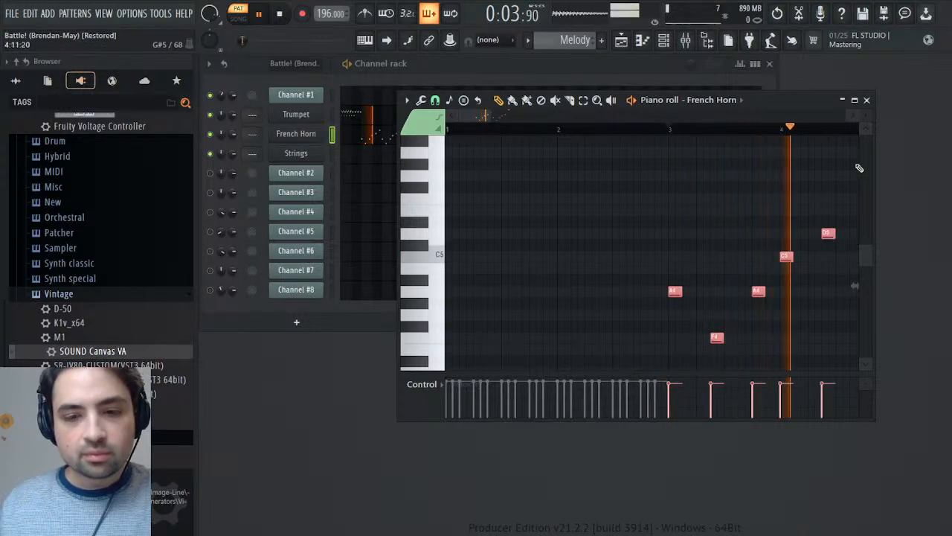
pyautogui.click(866, 100)
pyautogui.press('space')
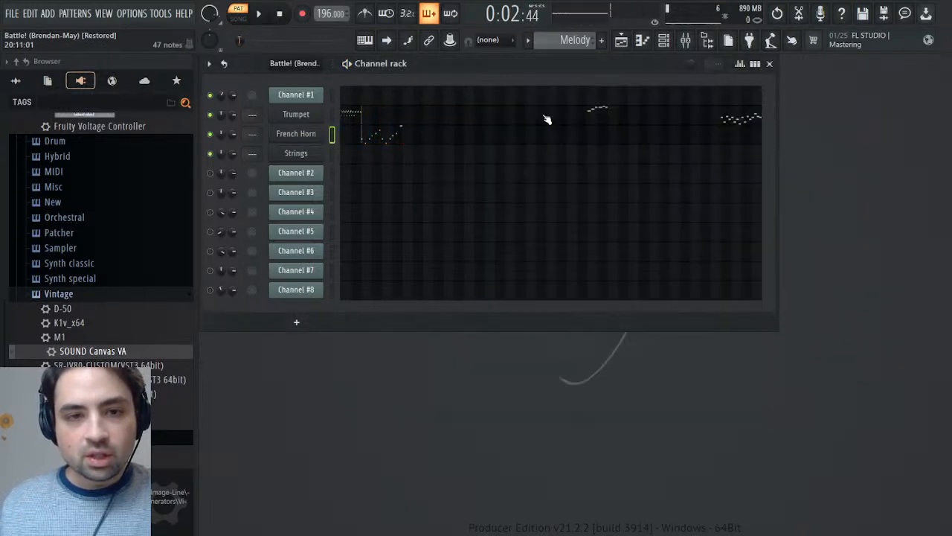
# - Open Channel #1 of the original Battle! pattern in a maximized piano roll and play it from around bar 6
pyautogui.scroll(1, 562, 44)
pyautogui.click(402, 95)
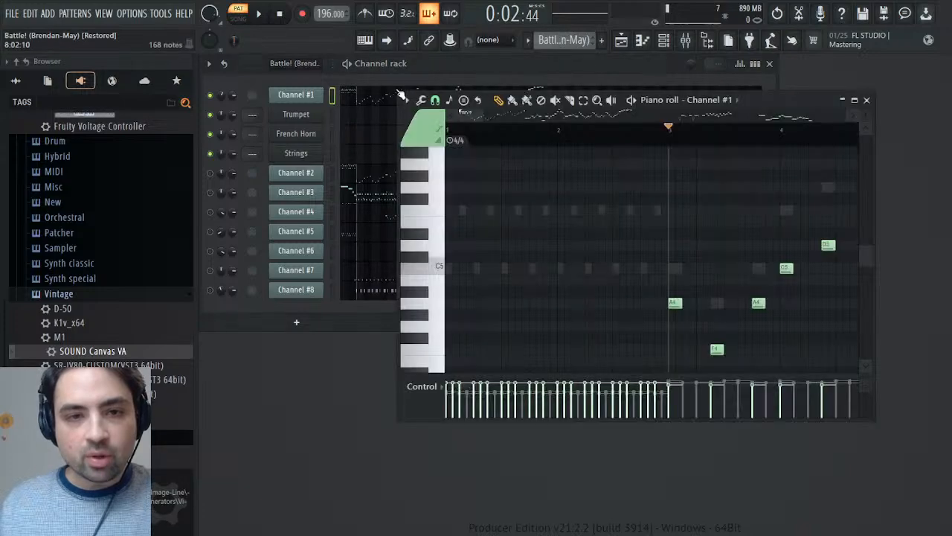
pyautogui.scroll(3, 557, 189)
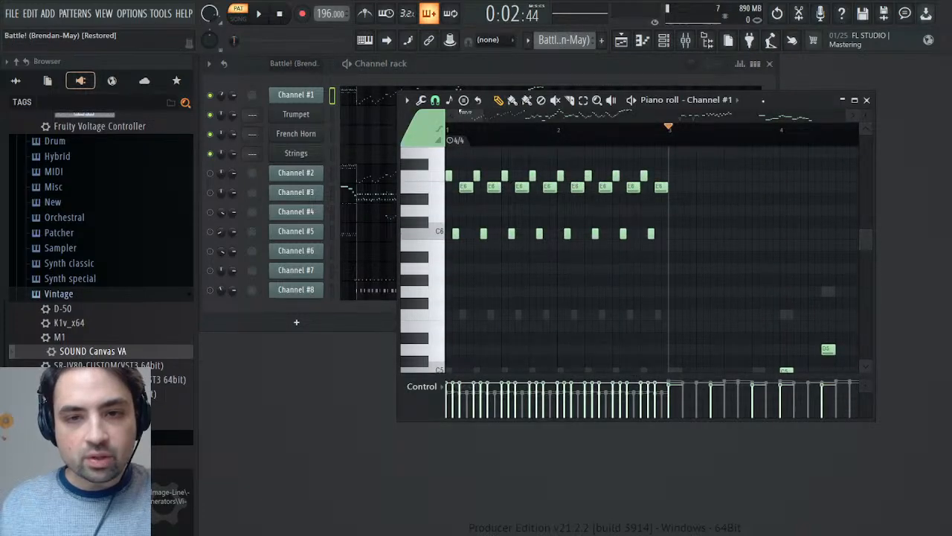
pyautogui.doubleClick(764, 101)
pyautogui.scroll(1, 638, 154)
pyautogui.press('space')
pyautogui.moveTo(324, 75); pyautogui.dragTo(497, 82)
pyautogui.click(485, 98)
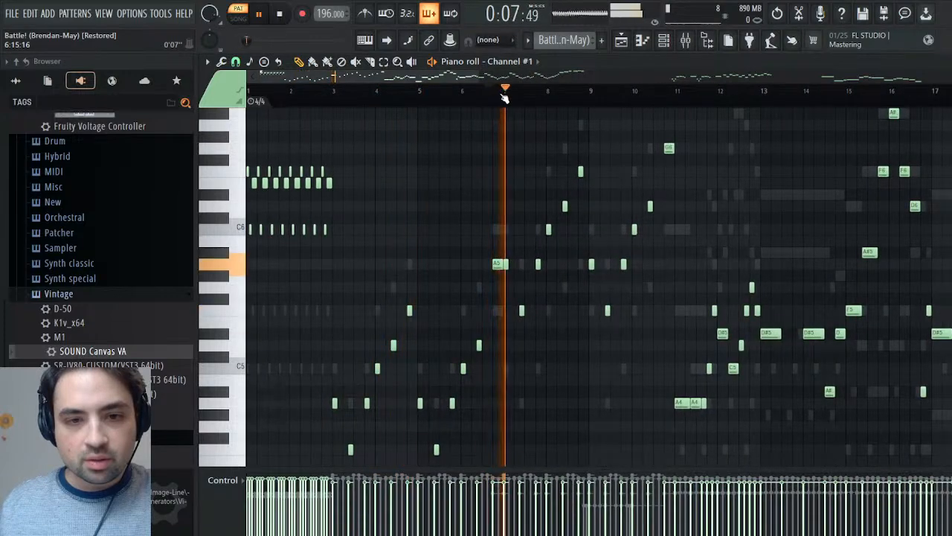
# - Select Channel #1's phrases in bars 7–24, 34–37 and 46–53, leaving out the runs already copied to Trumpet and French Horn
pyautogui.moveTo(510, 123); pyautogui.dragTo(679, 360)
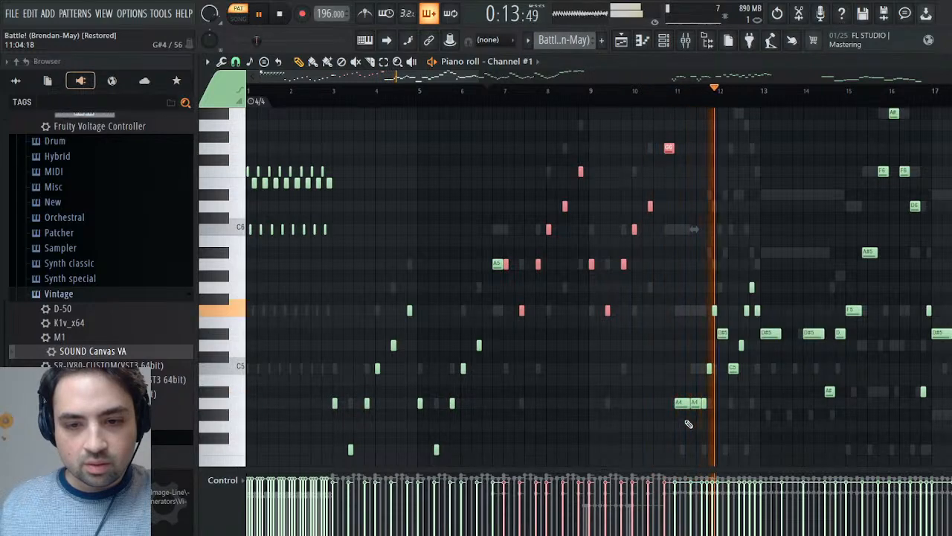
pyautogui.moveTo(685, 420); pyautogui.dragTo(878, 147)
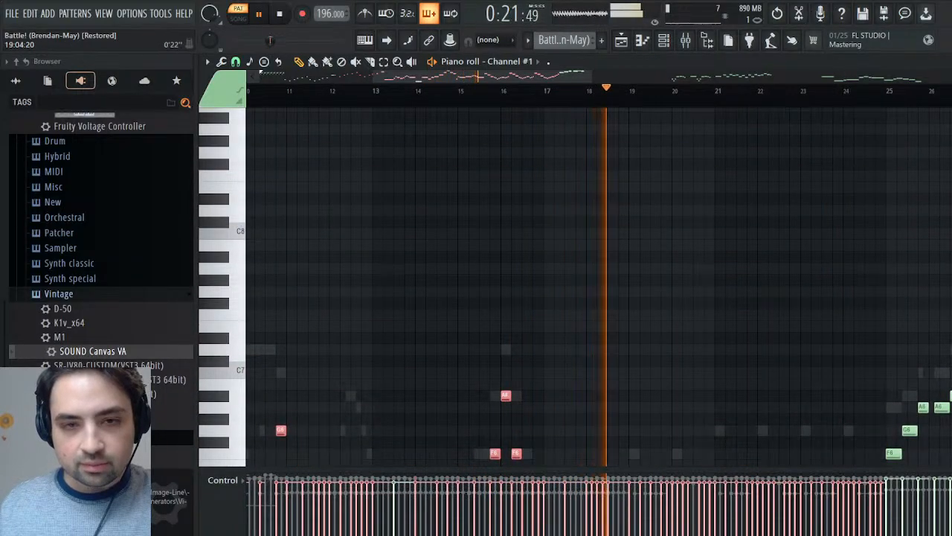
pyautogui.scroll(-5, 584, 190)
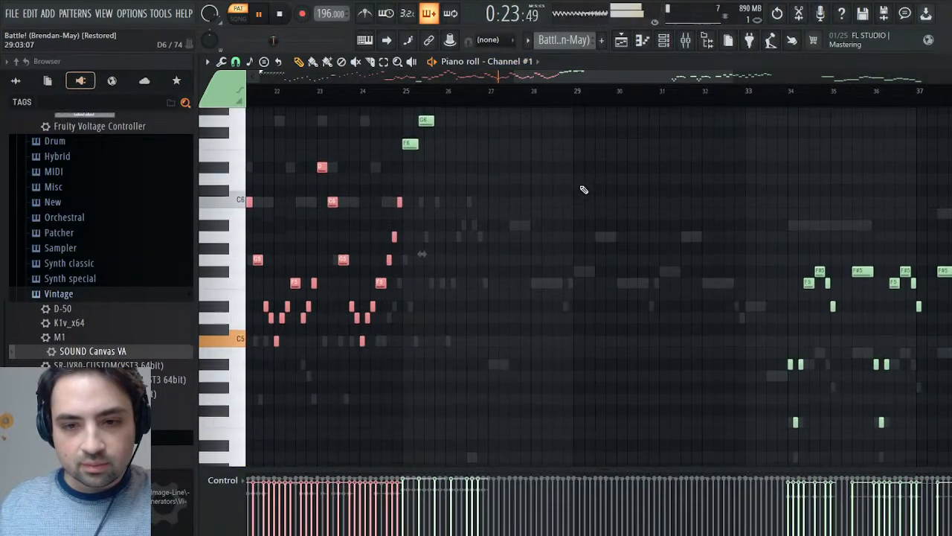
pyautogui.click(784, 90)
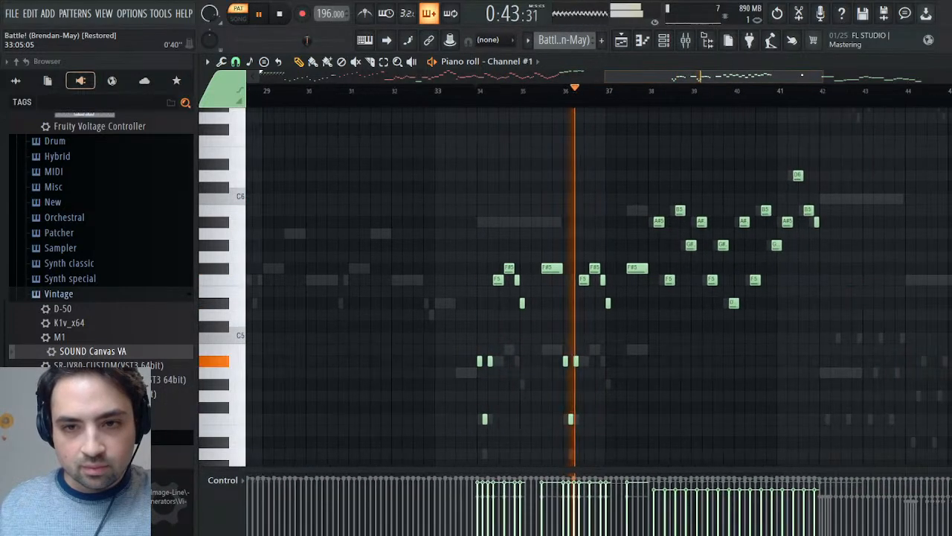
pyautogui.moveTo(430, 136); pyautogui.dragTo(644, 453)
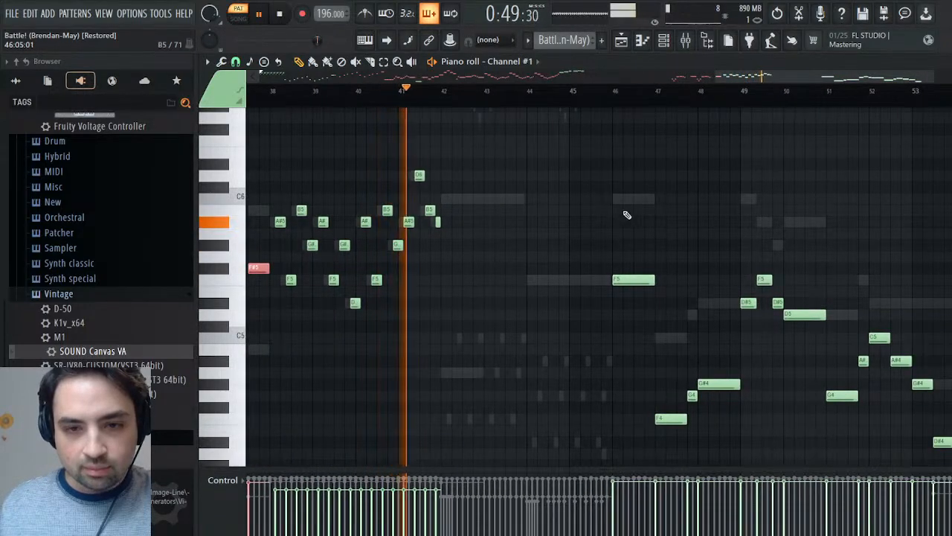
pyautogui.click(622, 90)
pyautogui.moveTo(617, 208); pyautogui.dragTo(945, 469)
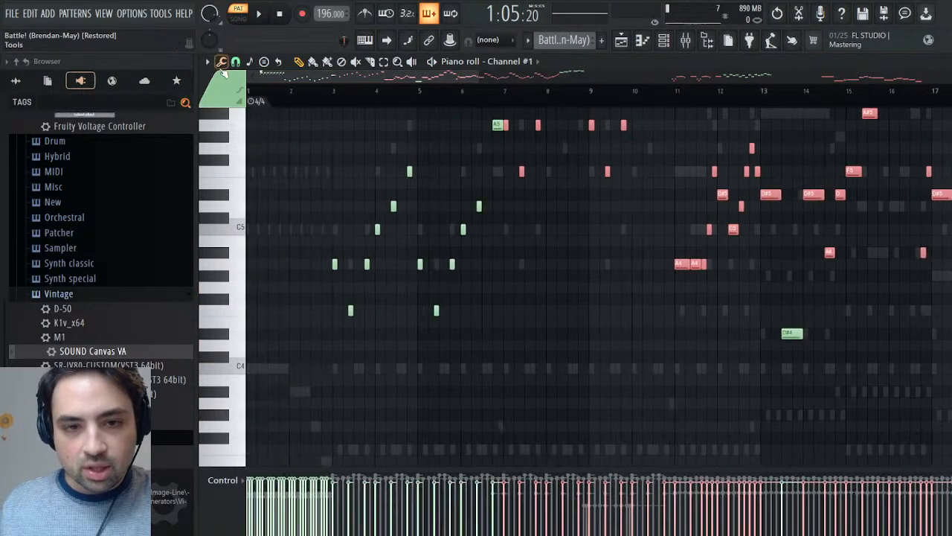
# - Copy the selected phrases into the Strings channel of the Melody pattern starting at bar 7, and play them back
pyautogui.click(506, 93)
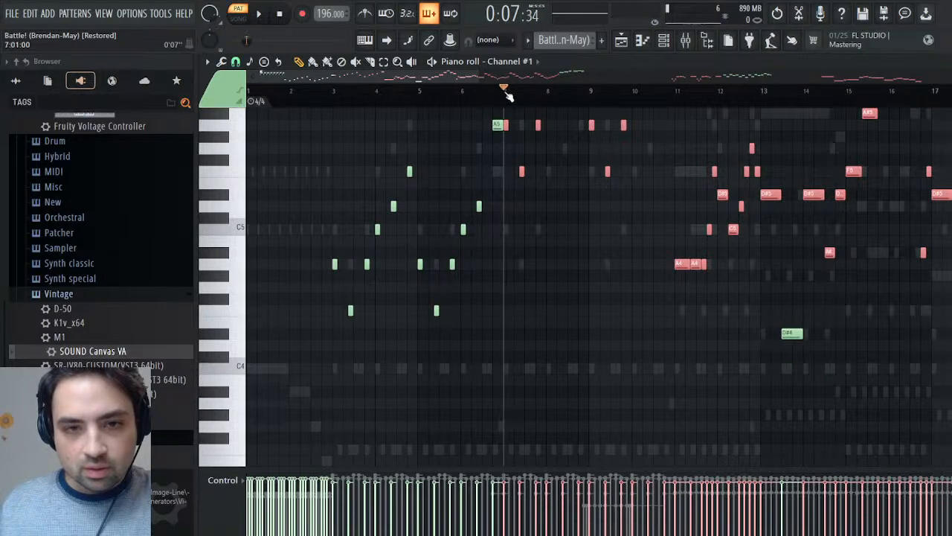
pyautogui.moveTo(559, 69); pyautogui.dragTo(554, 81)
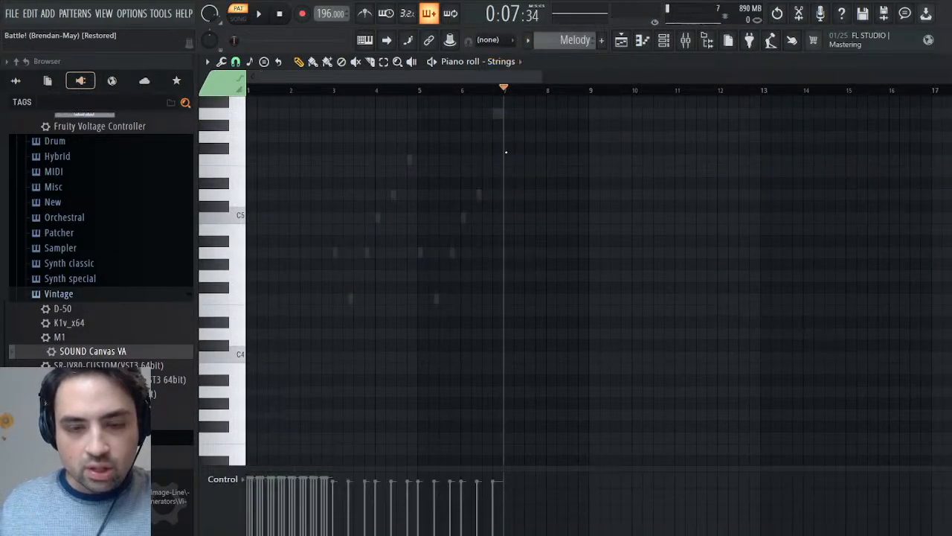
pyautogui.hotkey('ctrl', 'v')
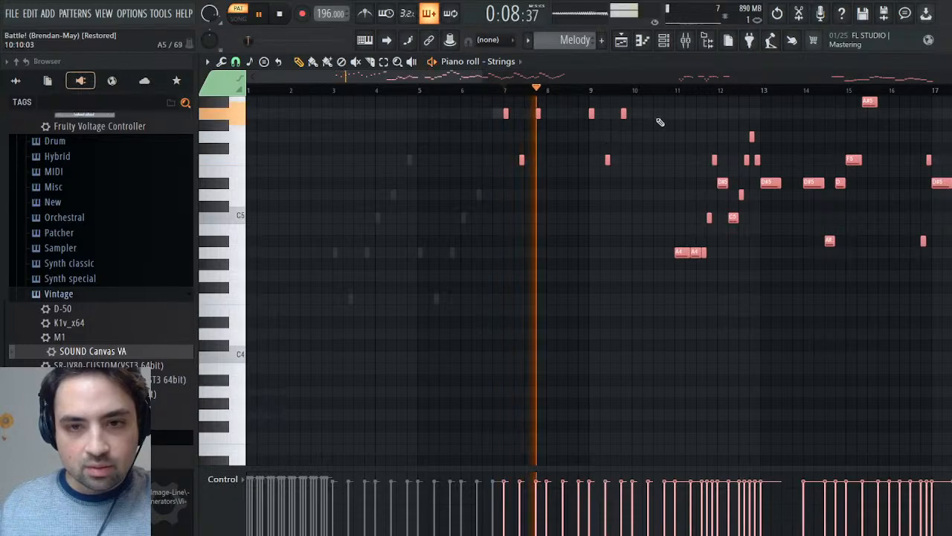
pyautogui.press('Escape')
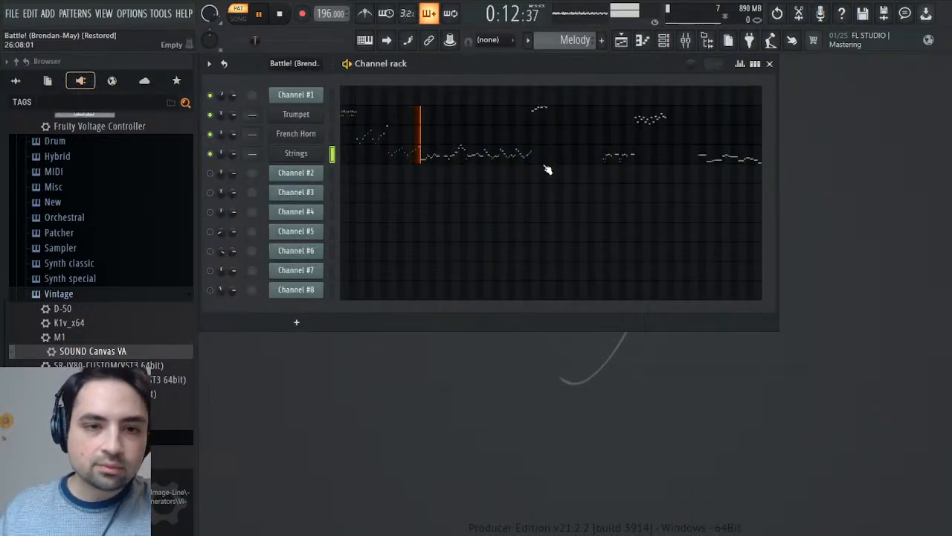
pyautogui.press('space')
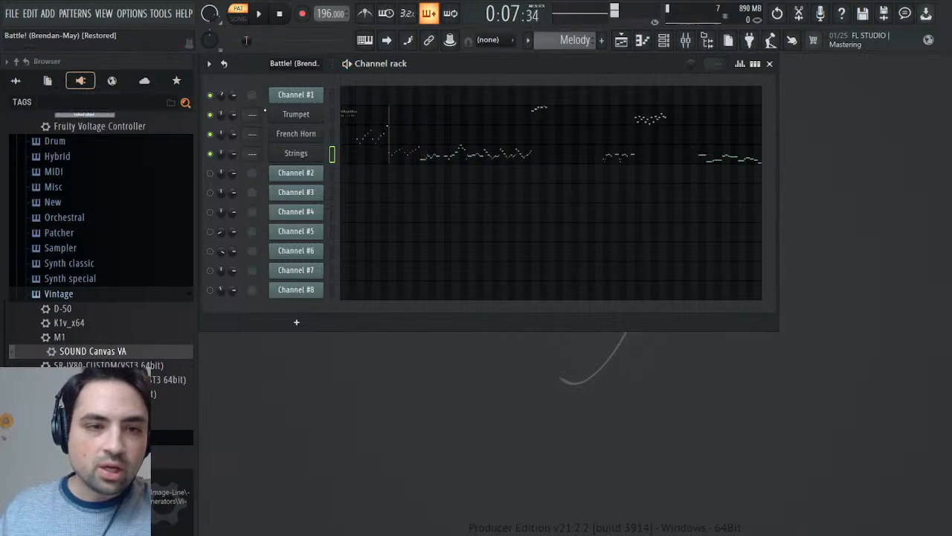
# - Add a Fruity Envelope Controller below the Strings channel and shape its envelope with no attack, a short decay and no release
pyautogui.scroll(4, 92, 148)
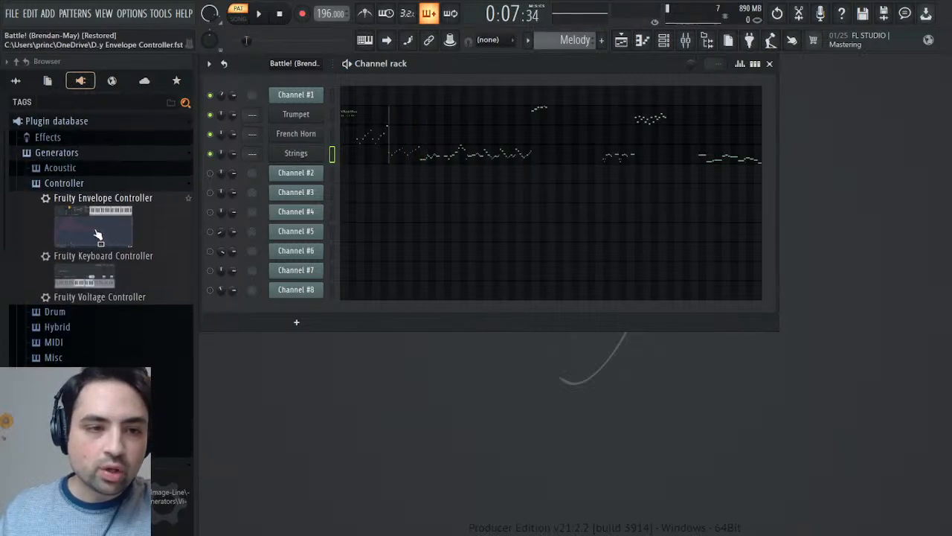
pyautogui.moveTo(86, 199); pyautogui.dragTo(289, 166)
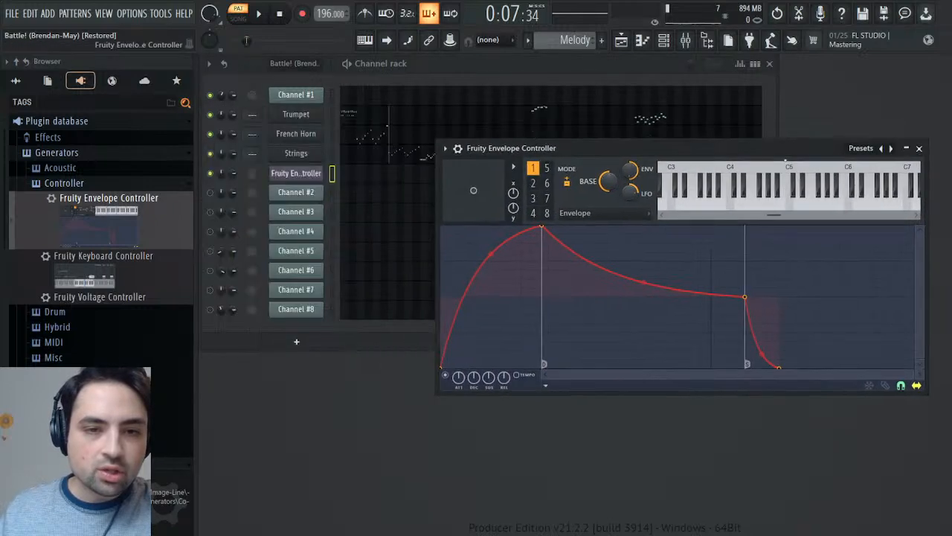
pyautogui.moveTo(544, 230); pyautogui.dragTo(406, 191)
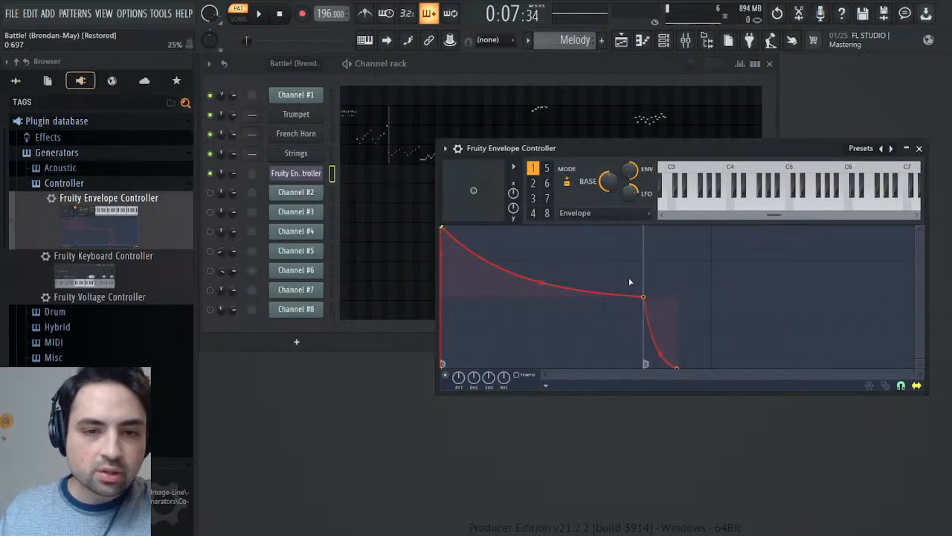
pyautogui.moveTo(637, 298); pyautogui.dragTo(468, 286)
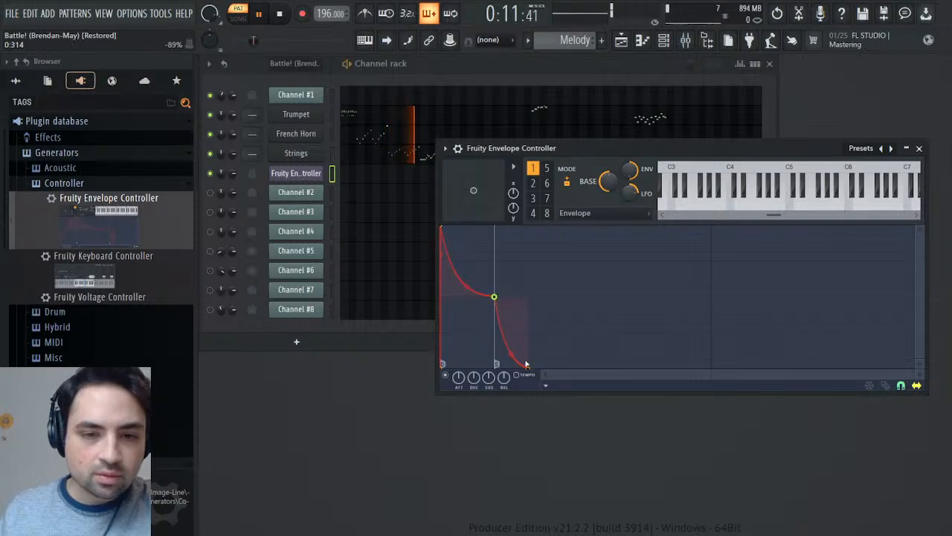
pyautogui.click(554, 287)
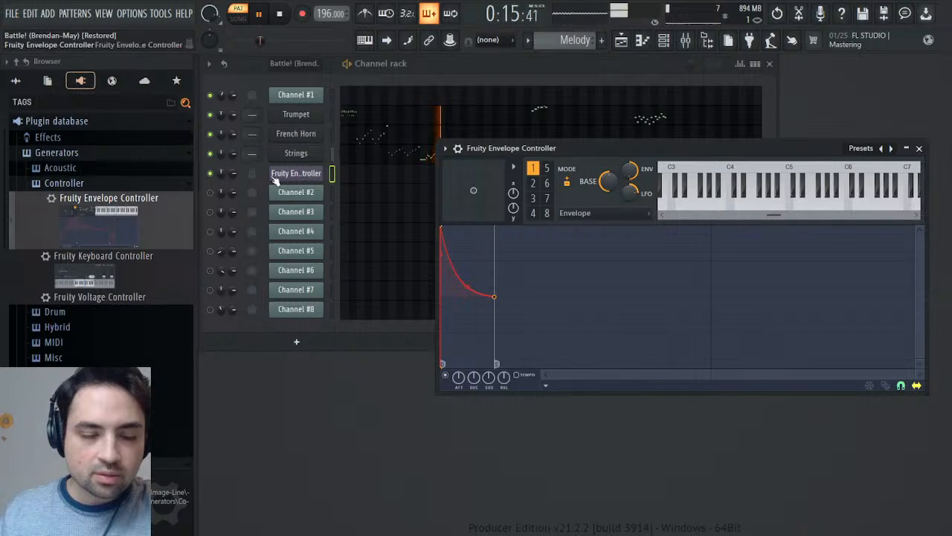
# - Adjust the Strings channel volume and copy the Strings notes into the Fruity Envelope Controller channel of the Melody pattern
pyautogui.click(233, 156)
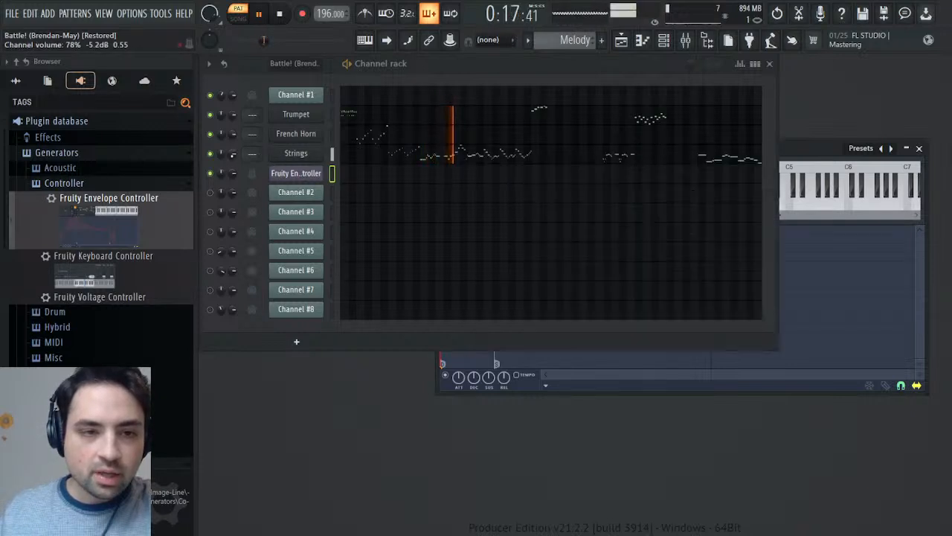
pyautogui.click(296, 157)
pyautogui.click(332, 154)
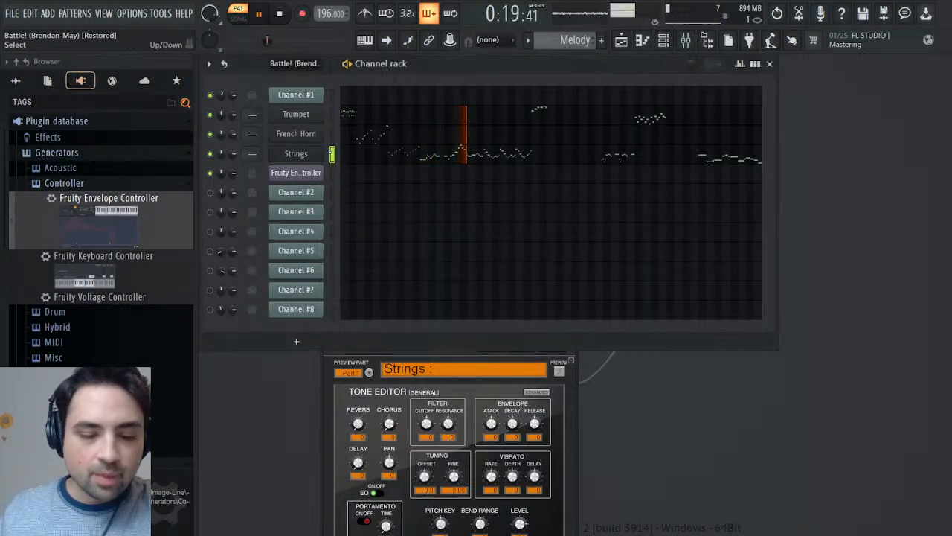
pyautogui.hotkey('ctrl', 'v')
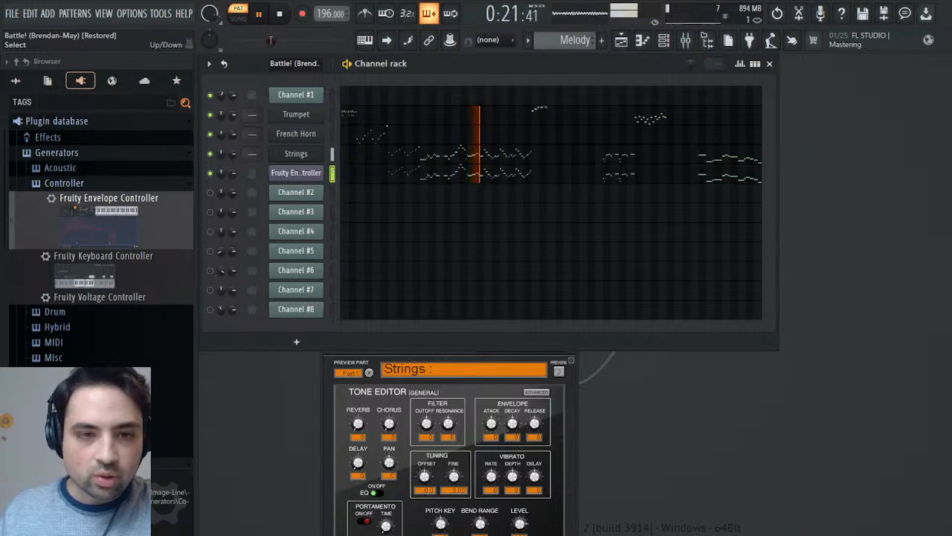
pyautogui.press('Up')
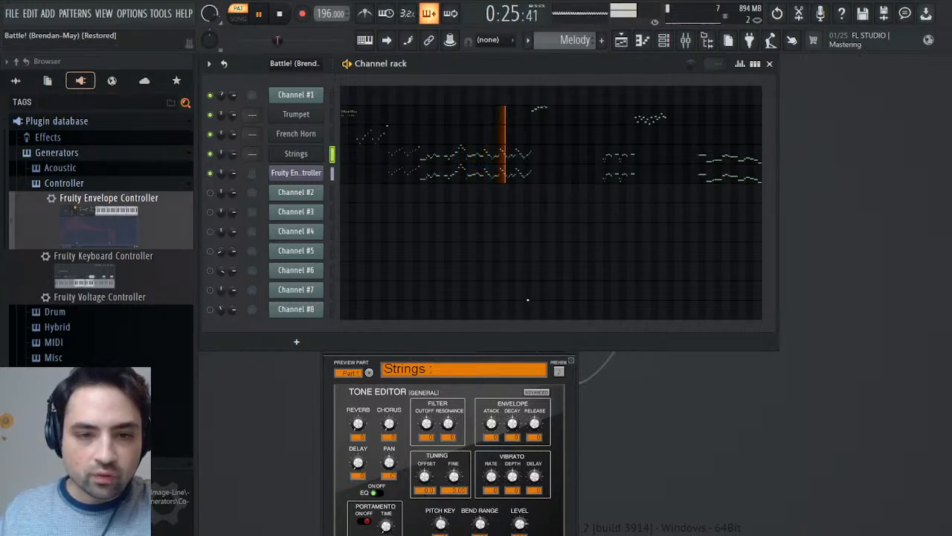
# - Play the Melody pattern and ease the tension of the Fruity Envelope Controller's decay curve to about 36%
pyautogui.press('space')
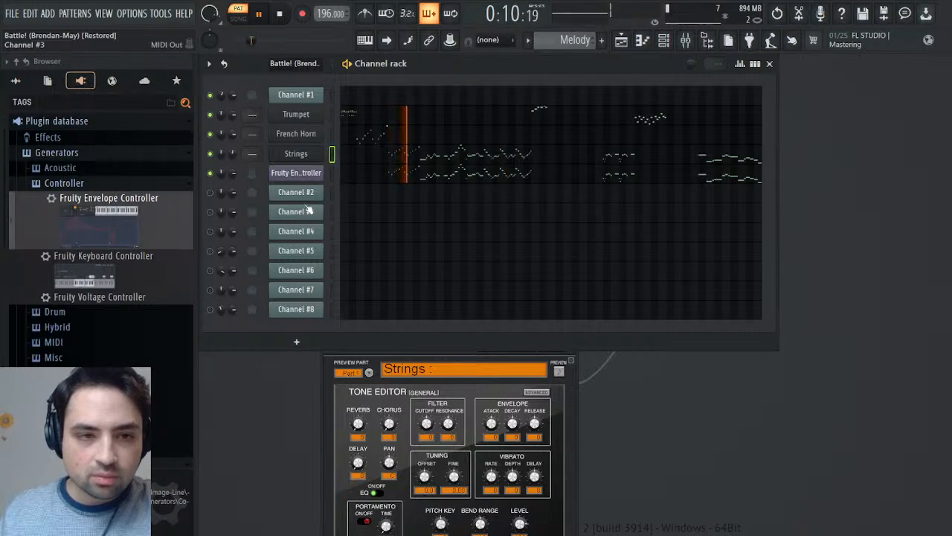
pyautogui.click(309, 173)
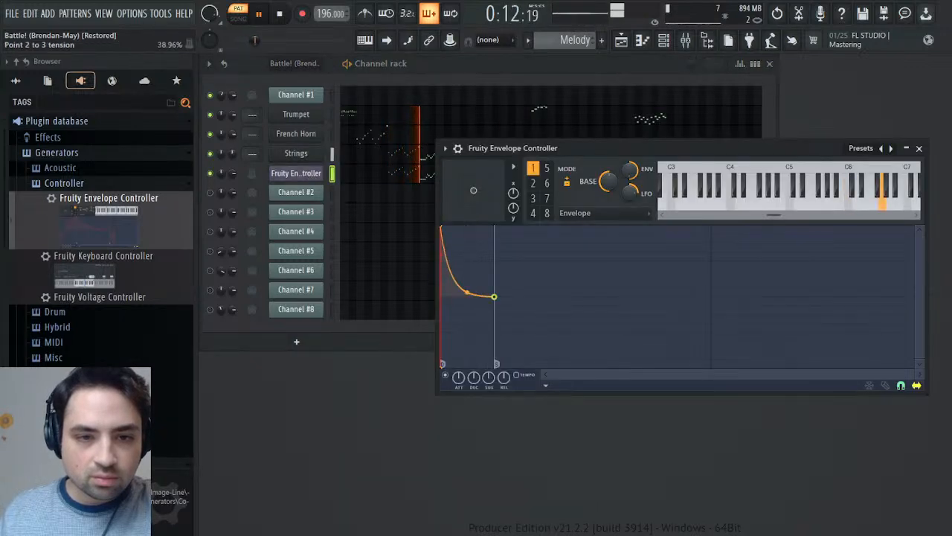
pyautogui.moveTo(467, 292); pyautogui.dragTo(467, 291)
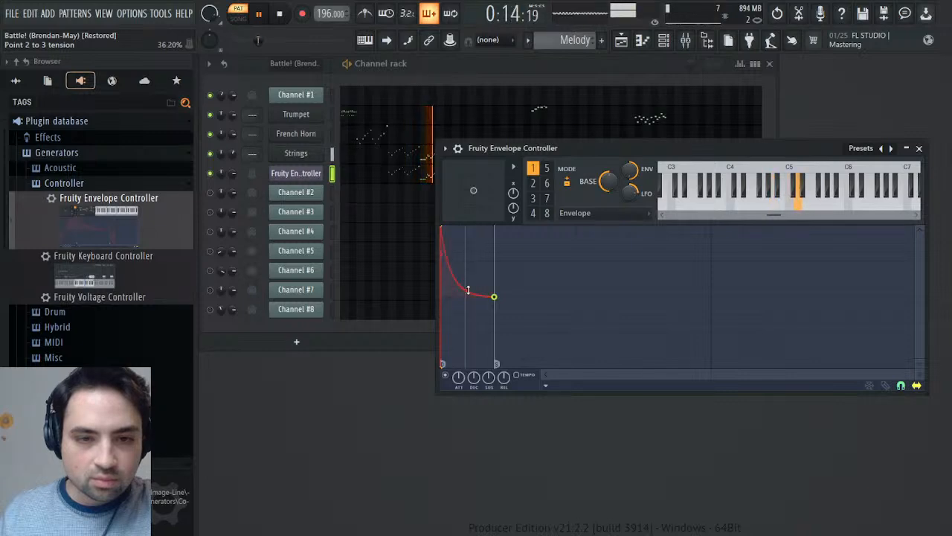
pyautogui.click(919, 149)
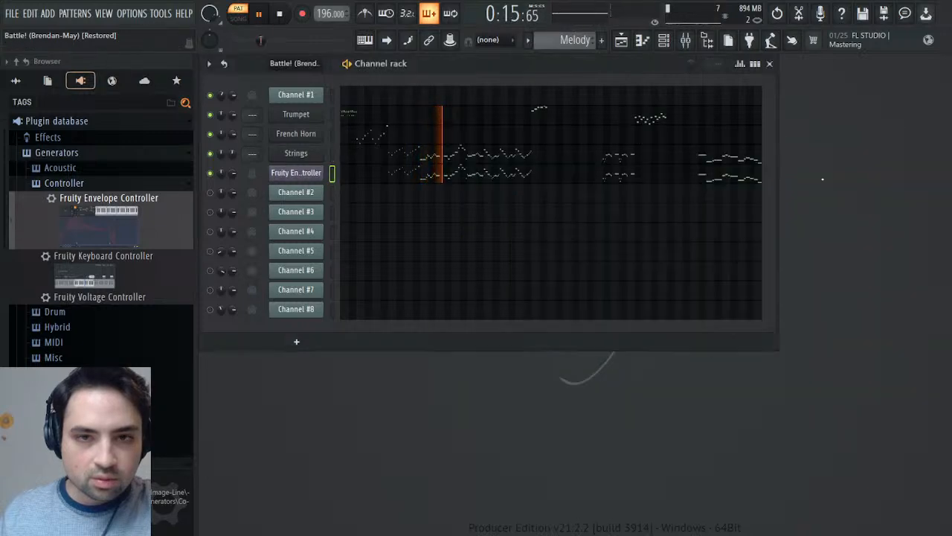
# - Raise the volume multiplier in the Strings channel's miscellaneous functions to 175%
pyautogui.click(296, 154)
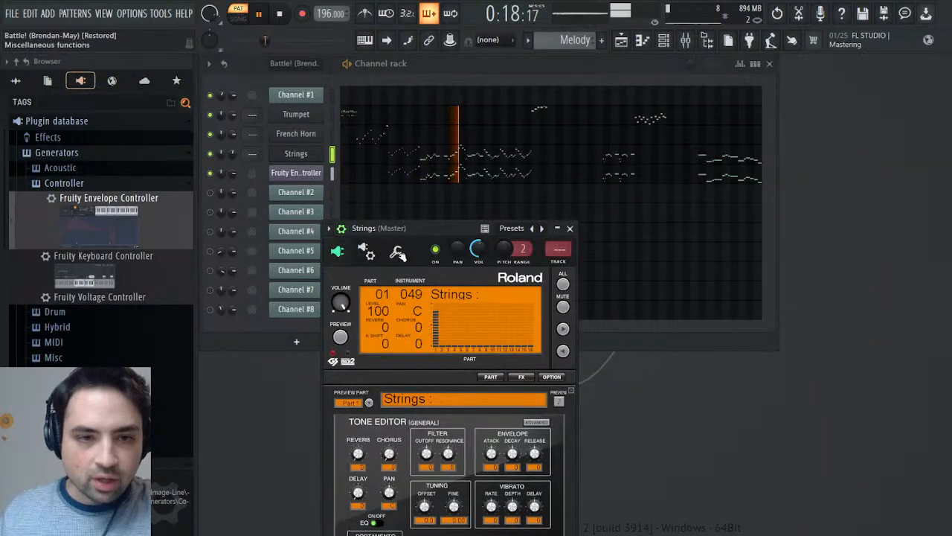
pyautogui.click(398, 253)
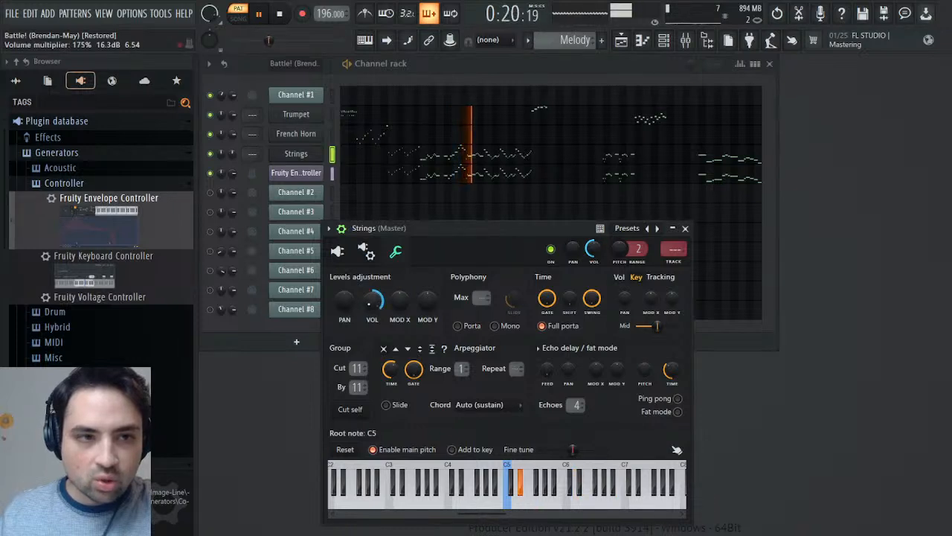
pyautogui.click(685, 228)
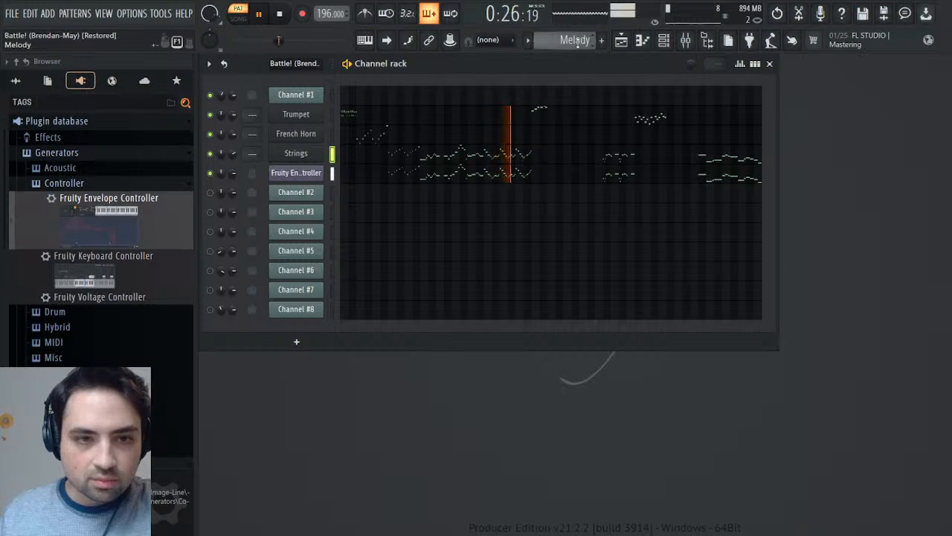
# - Compare the Melody pattern's strings passage by ear with the original Battle! pattern, switching between them during playback
pyautogui.scroll(1, 576, 41)
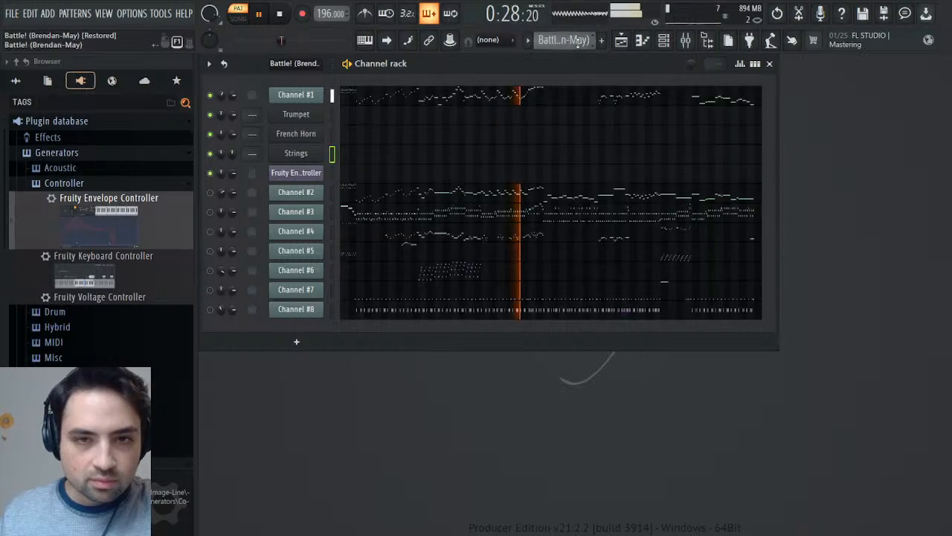
pyautogui.scroll(-2, 578, 43)
pyautogui.press('space')
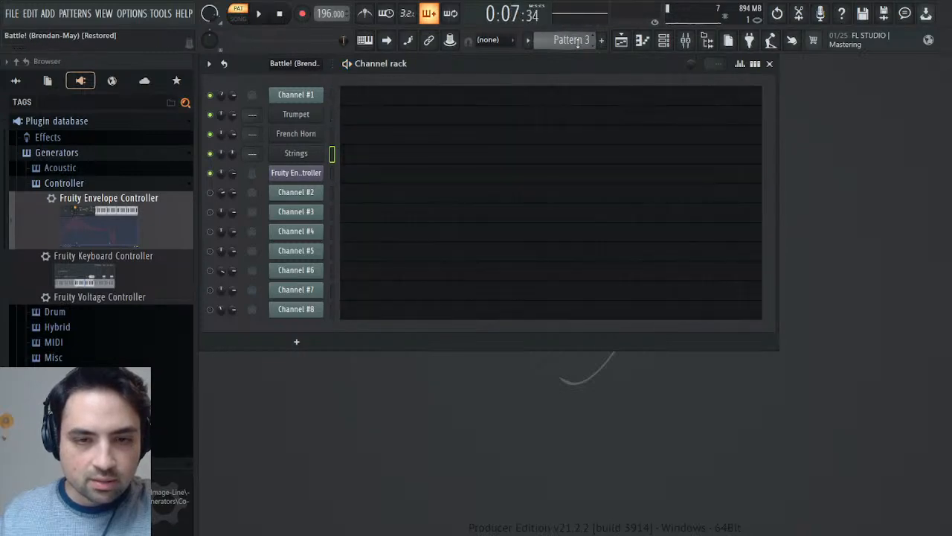
pyautogui.scroll(1, 578, 41)
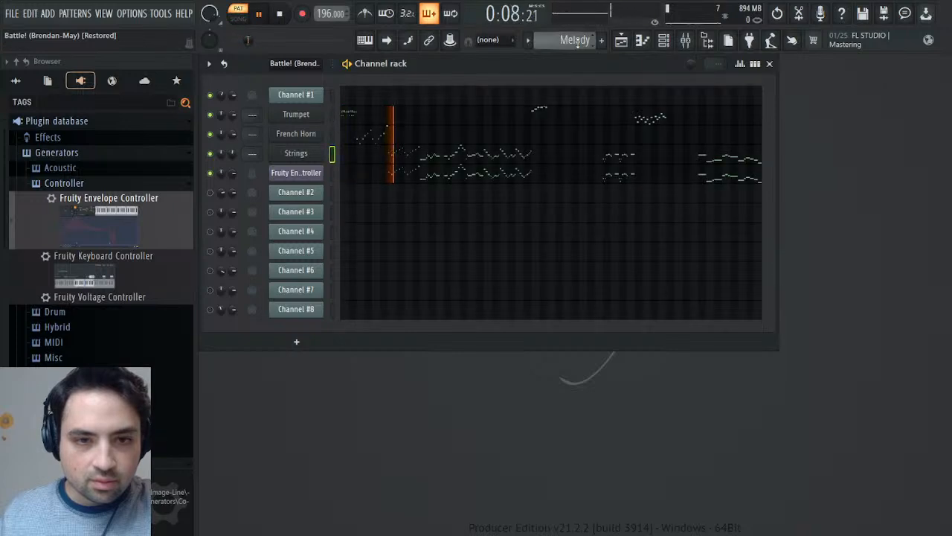
pyautogui.scroll(1, 577, 42)
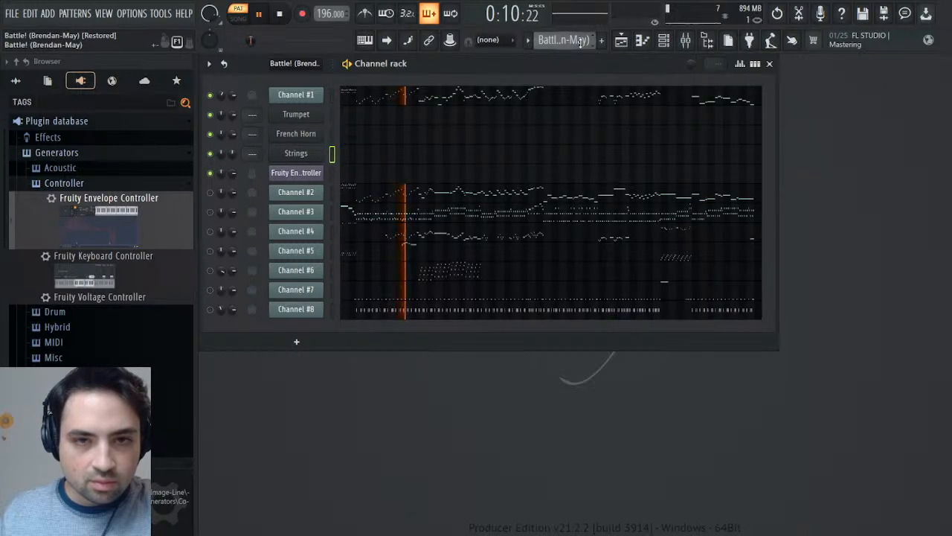
pyautogui.scroll(-1, 581, 42)
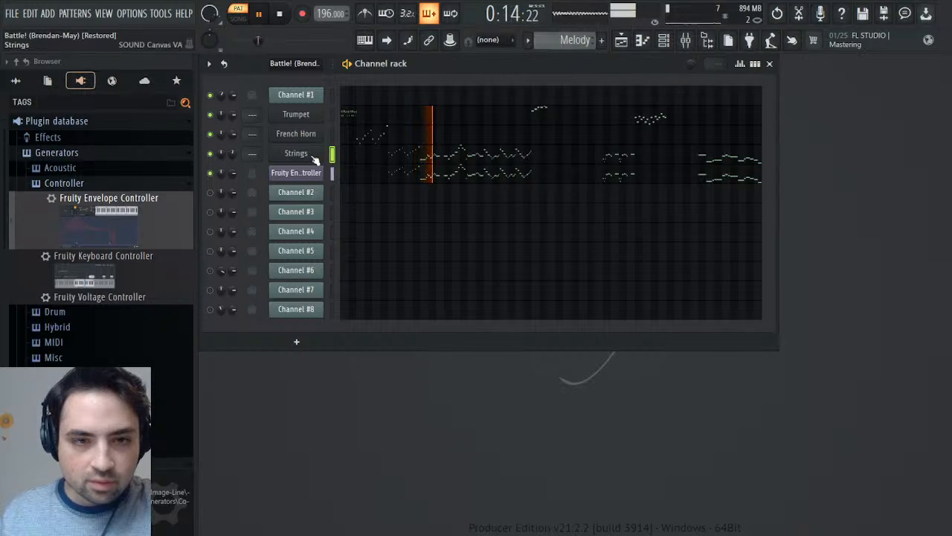
# - Set the filter cutoff of the Strings channel's SOUND Canvas VA tone to 63 and listen to the result
pyautogui.click(296, 153)
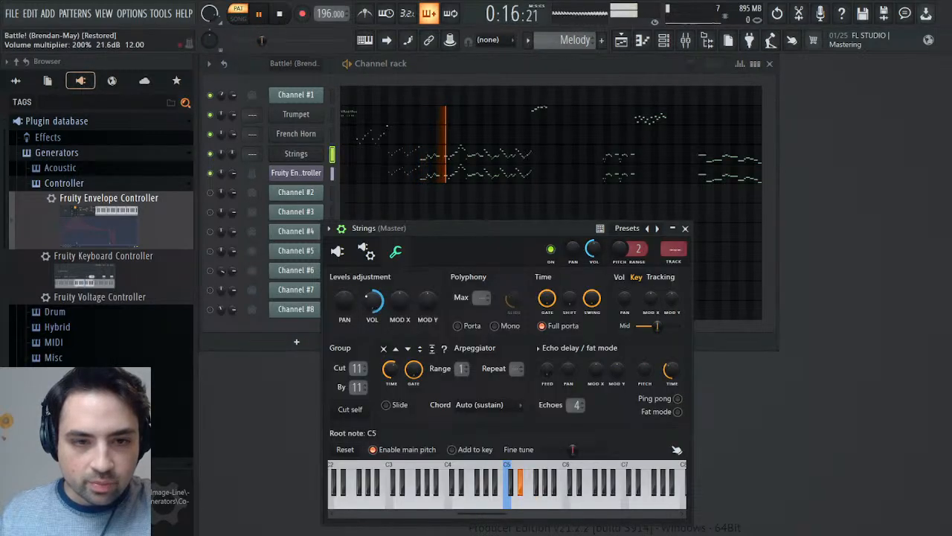
pyautogui.click(685, 228)
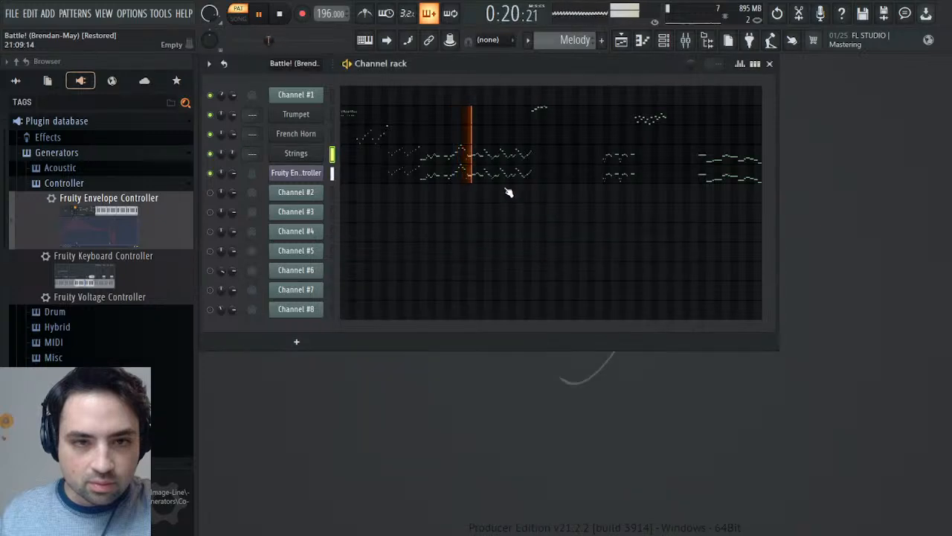
pyautogui.click(302, 157)
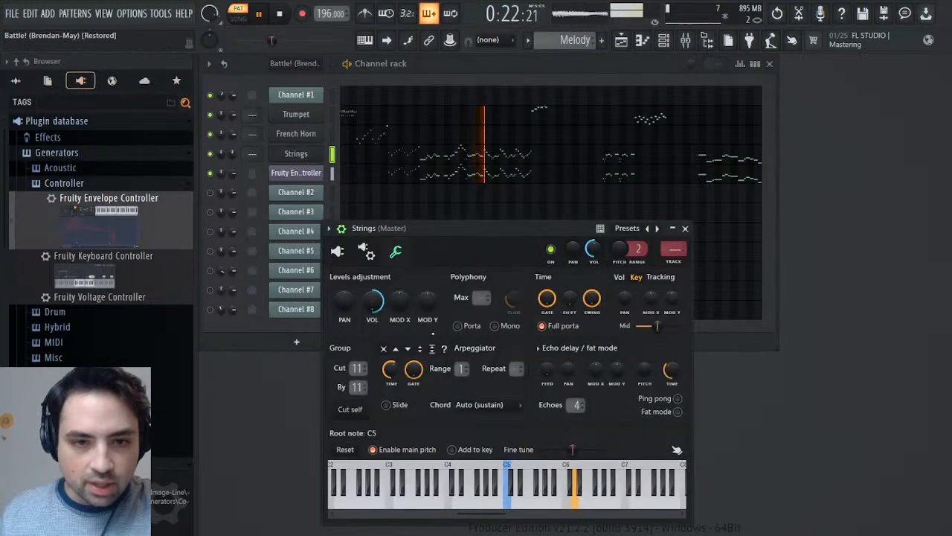
pyautogui.click(337, 251)
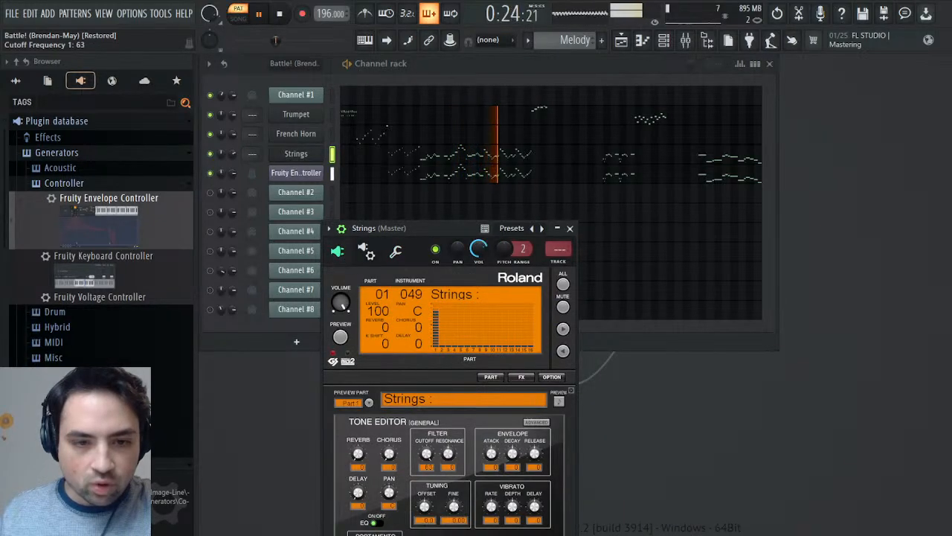
pyautogui.click(570, 228)
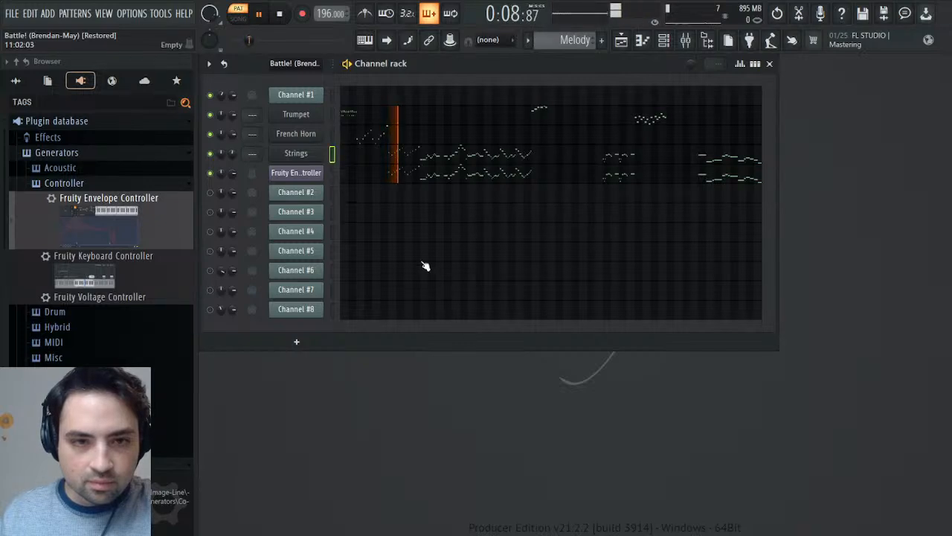
pyautogui.click(296, 153)
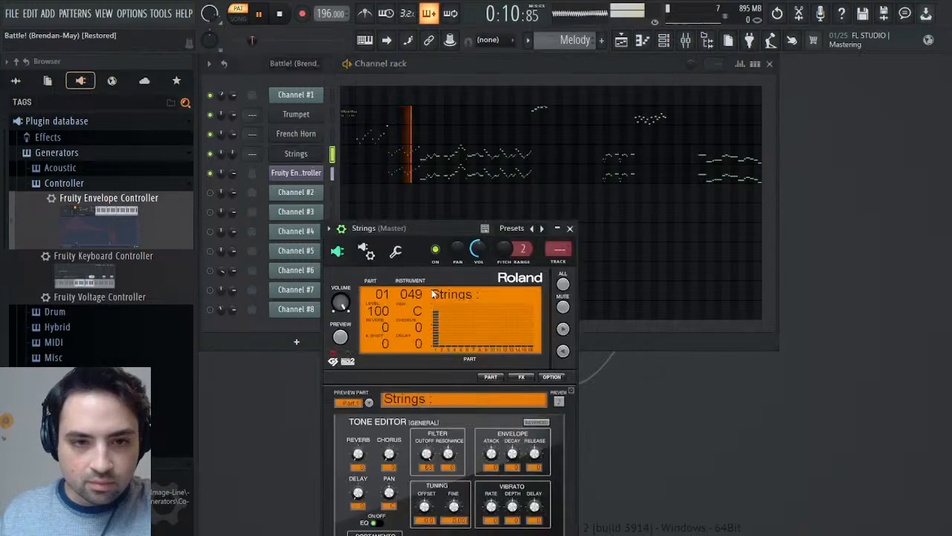
pyautogui.click(570, 228)
# - Play the original Battle! pattern and the Melody pattern alternately from the start to compare their opening
pyautogui.press('space')
pyautogui.scroll(1, 579, 45)
pyautogui.press('space')
pyautogui.click(279, 15)
pyautogui.scroll(-1, 563, 43)
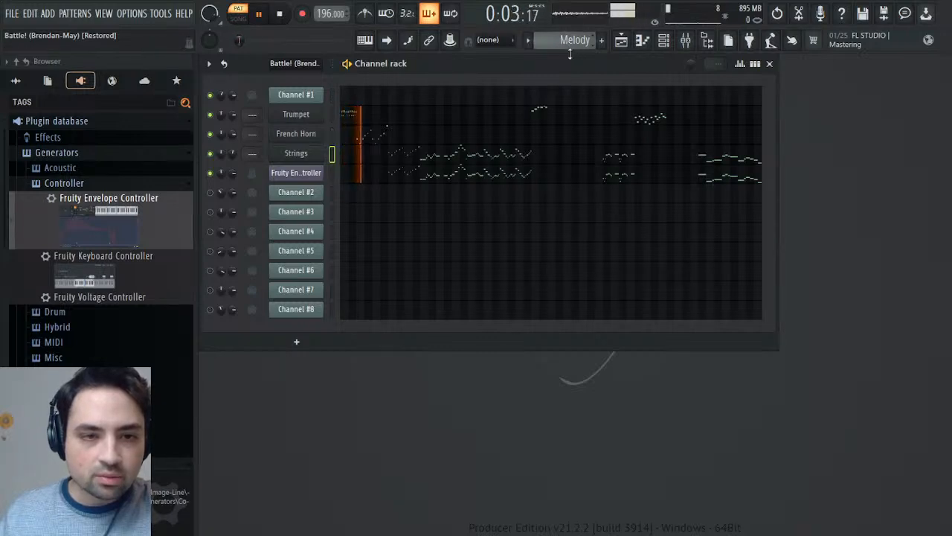
pyautogui.scroll(1, 564, 44)
pyautogui.press('space')
pyautogui.press('space')
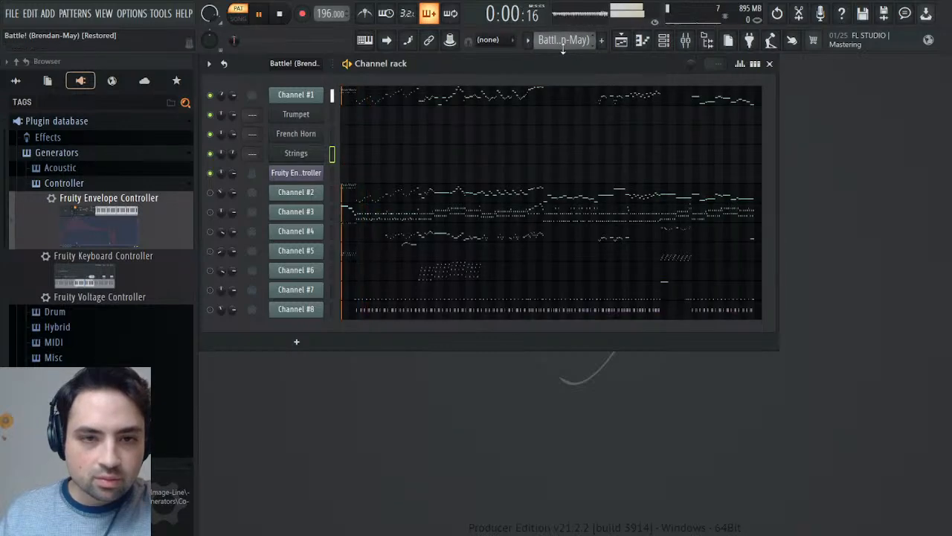
# - Open Channel #1 of the original Battle! pattern in the piano roll and play it from bar 3
pyautogui.click(358, 102)
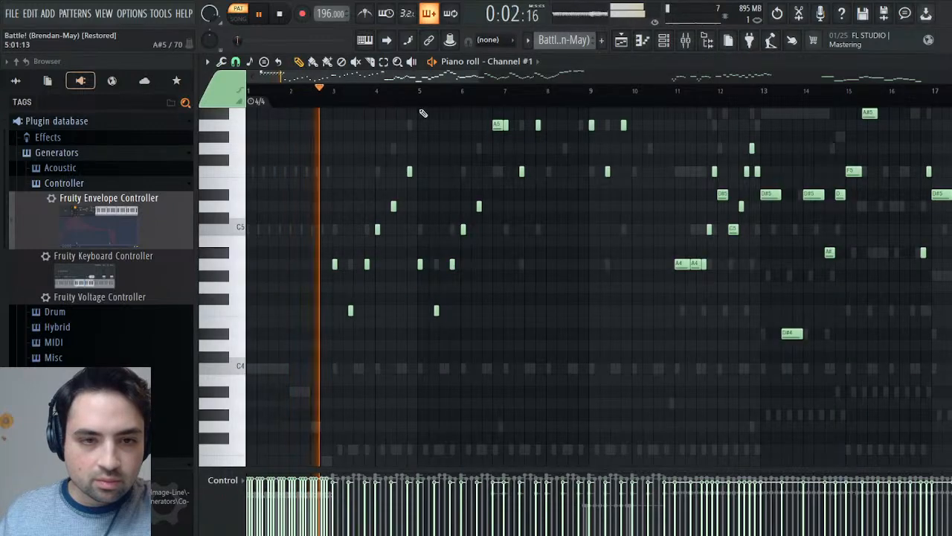
pyautogui.press('space')
pyautogui.moveTo(337, 91); pyautogui.dragTo(333, 90)
pyautogui.press('space')
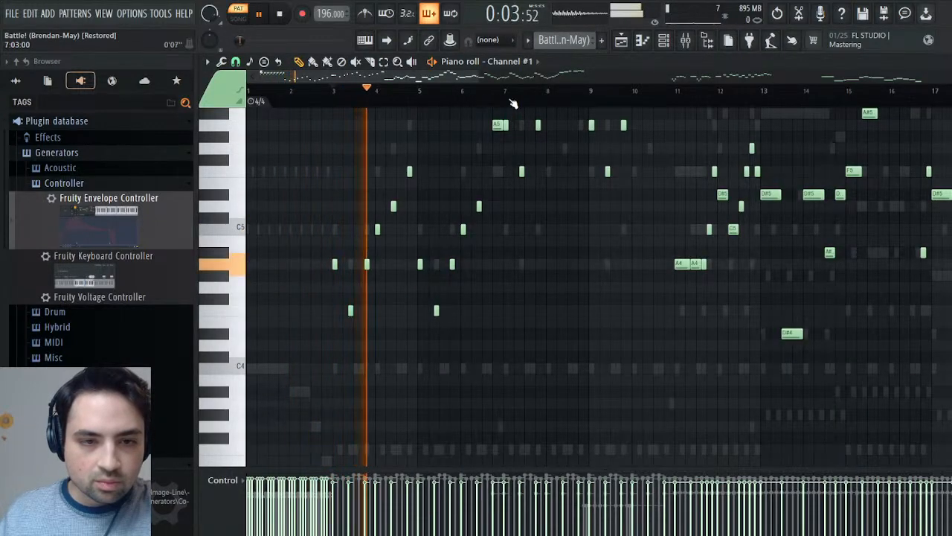
# - Close the piano roll and compare the Melody and original Battle! patterns from bar 3 by switching between them
pyautogui.click(943, 62)
pyautogui.scroll(-1, 588, 42)
pyautogui.press('space')
pyautogui.press('space')
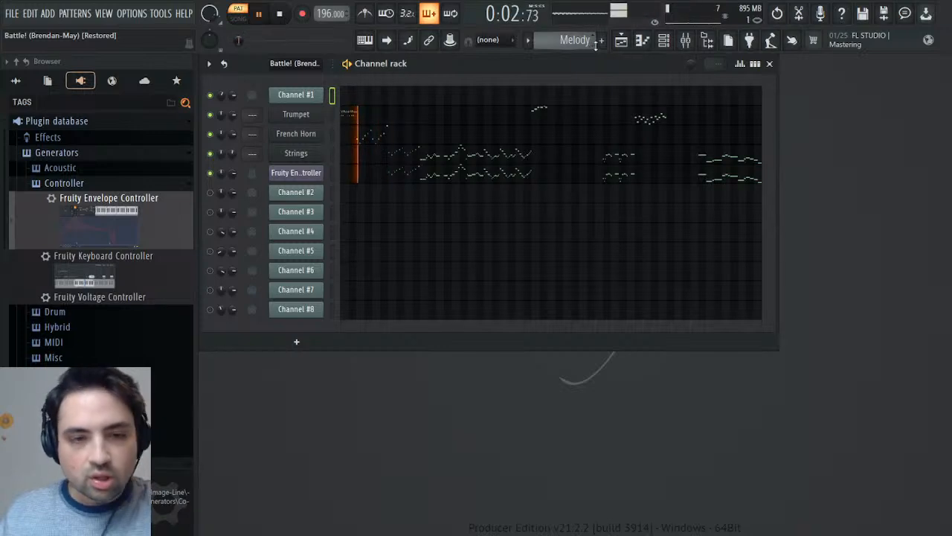
pyautogui.scroll(1, 569, 43)
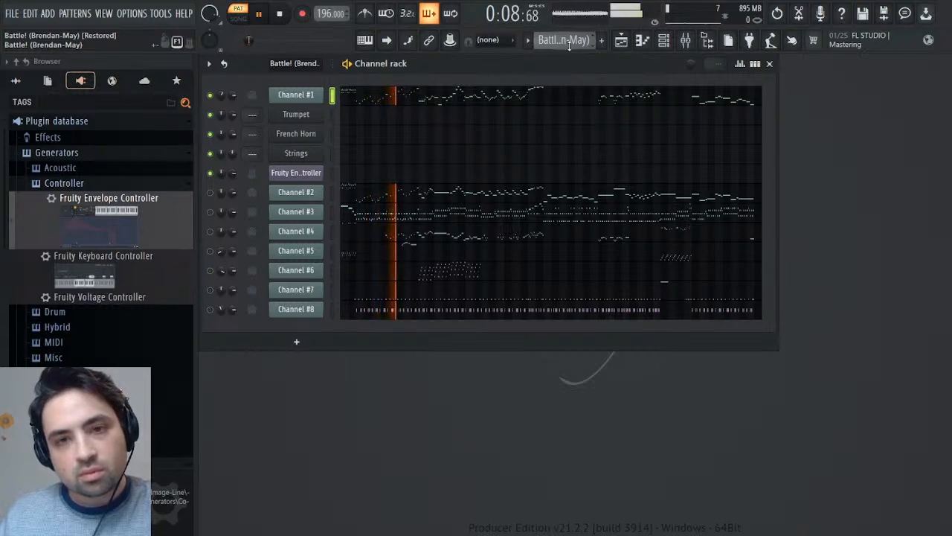
pyautogui.scroll(-1, 570, 43)
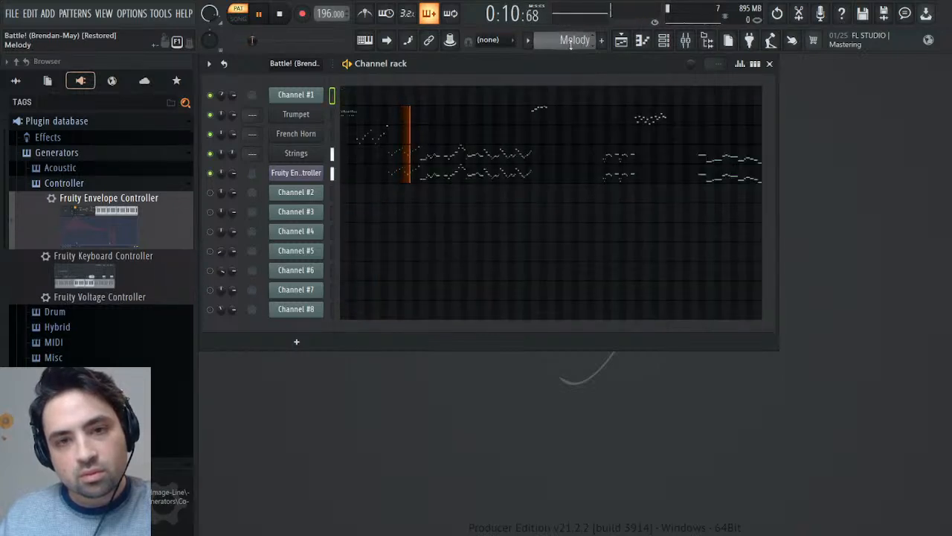
pyautogui.scroll(1, 572, 42)
pyautogui.press('space')
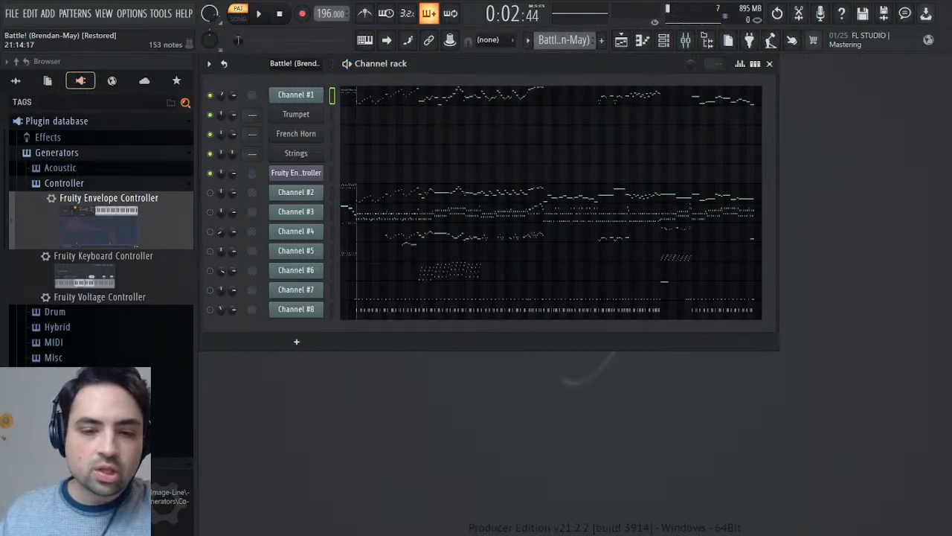
# - Open Channel #1's MIDI settings and the event editor for its channel panning
pyautogui.click(296, 94)
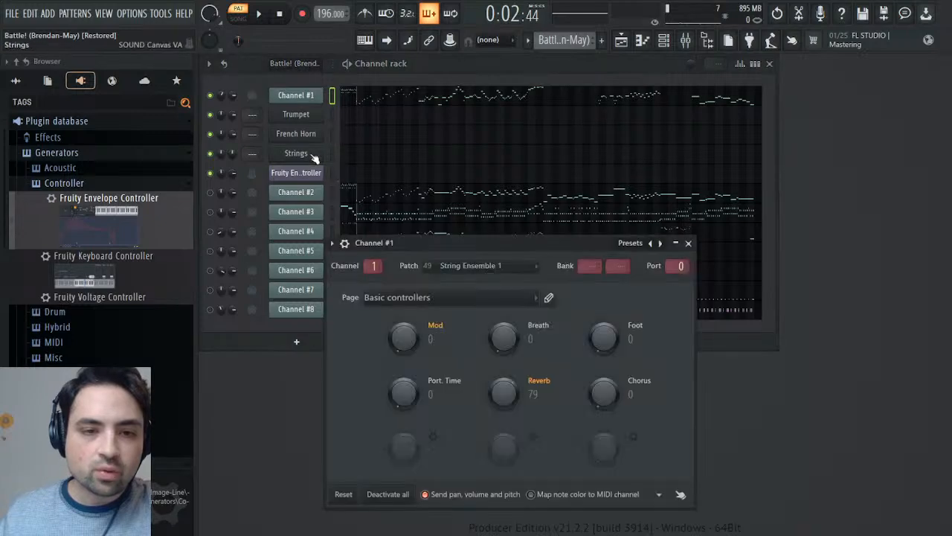
pyautogui.click(221, 95)
pyautogui.click(245, 132)
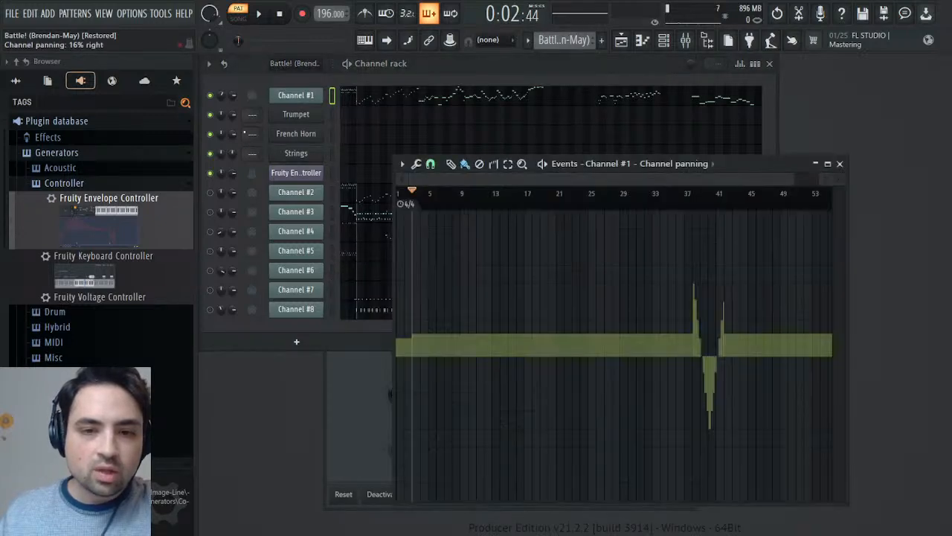
# - Play the original pattern from around bar 36, near the start and from bar 37 to hear its panning changes
pyautogui.press('space')
pyautogui.click(682, 195)
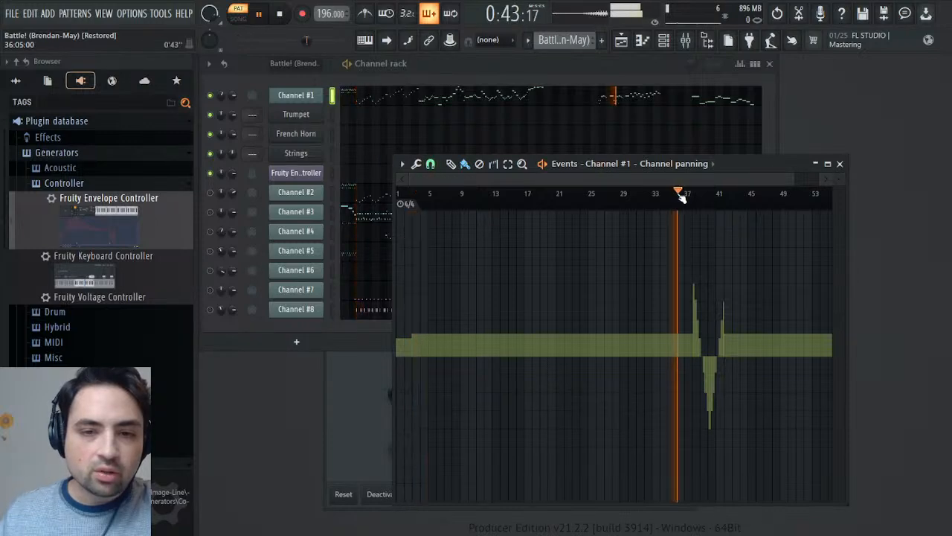
pyautogui.click(403, 195)
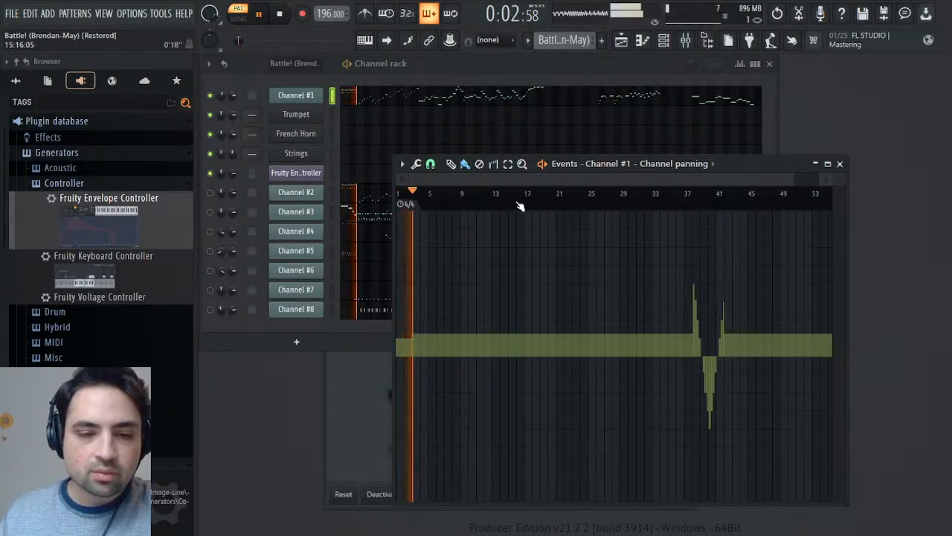
pyautogui.click(688, 197)
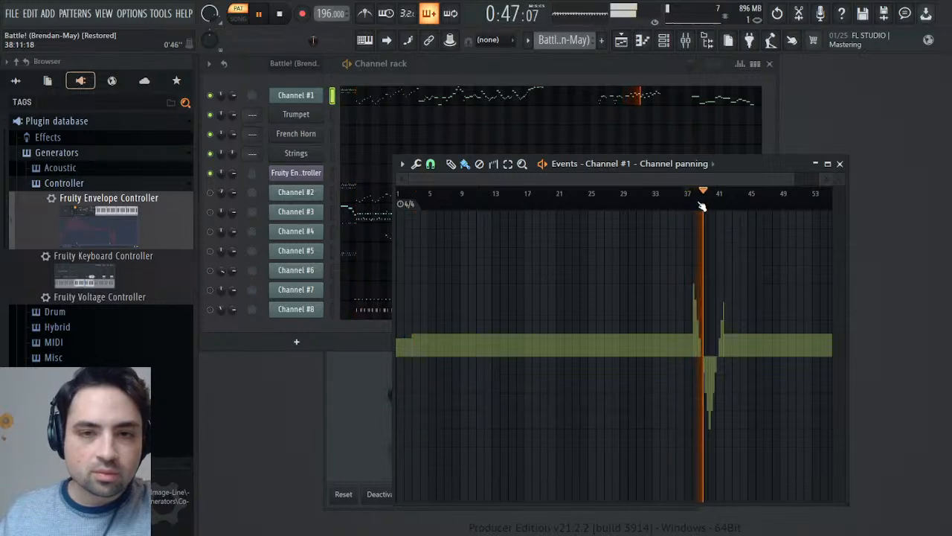
# - Move the event editor aside, open Channel #2's channel panning events and play the original pattern from around bar 37
pyautogui.moveTo(735, 163); pyautogui.dragTo(897, 181)
pyautogui.press('space')
pyautogui.click(263, 229)
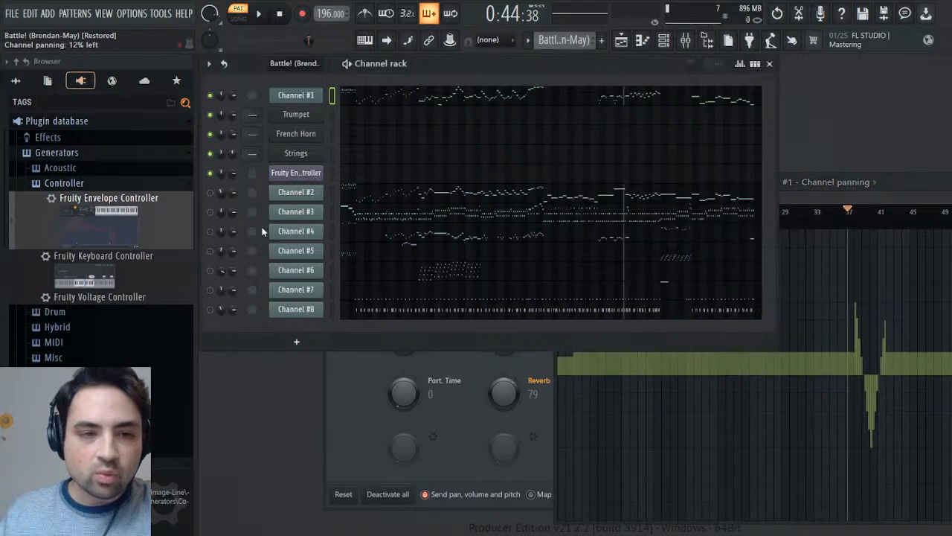
pyautogui.click(255, 249)
pyautogui.press('space')
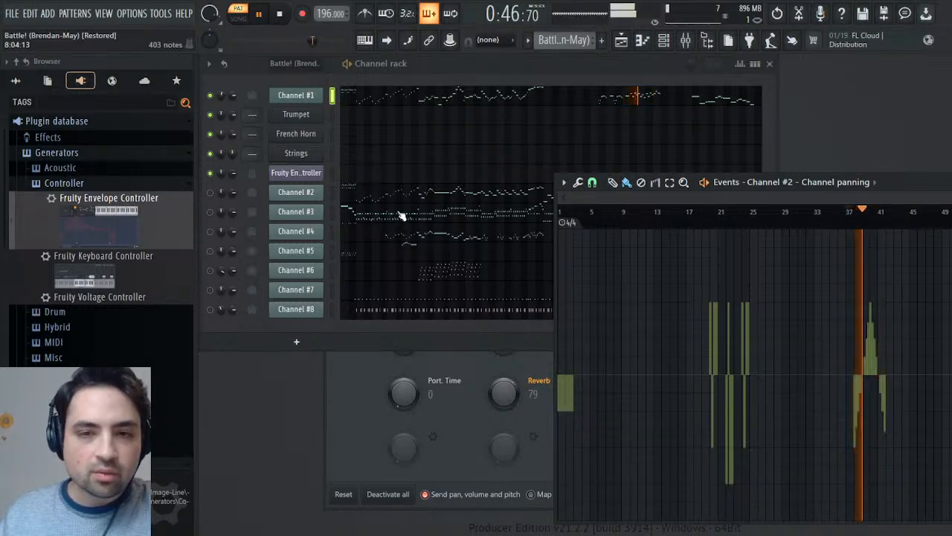
pyautogui.press('space')
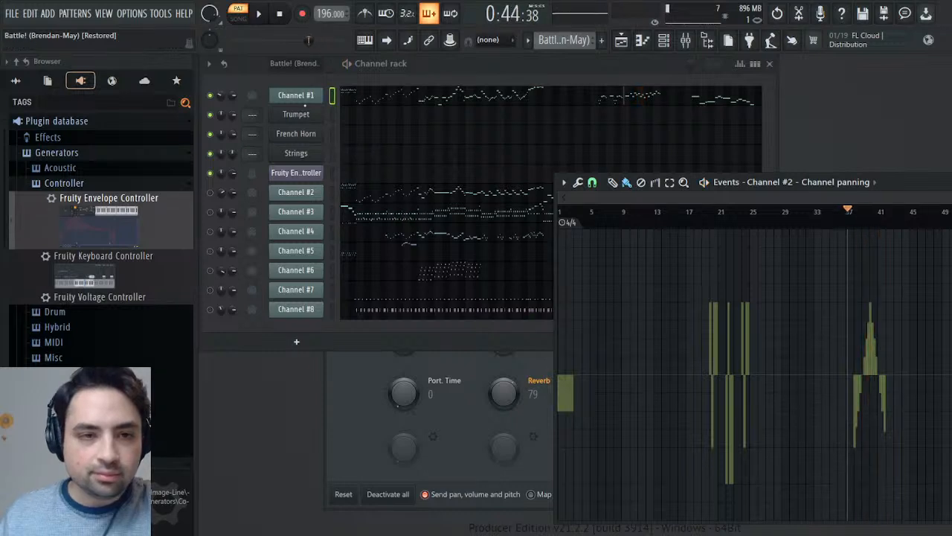
# - Reopen Channel #1's channel panning events, return to the start and briefly check the Melody pattern against the original Battle! pattern
pyautogui.rightClick(221, 95)
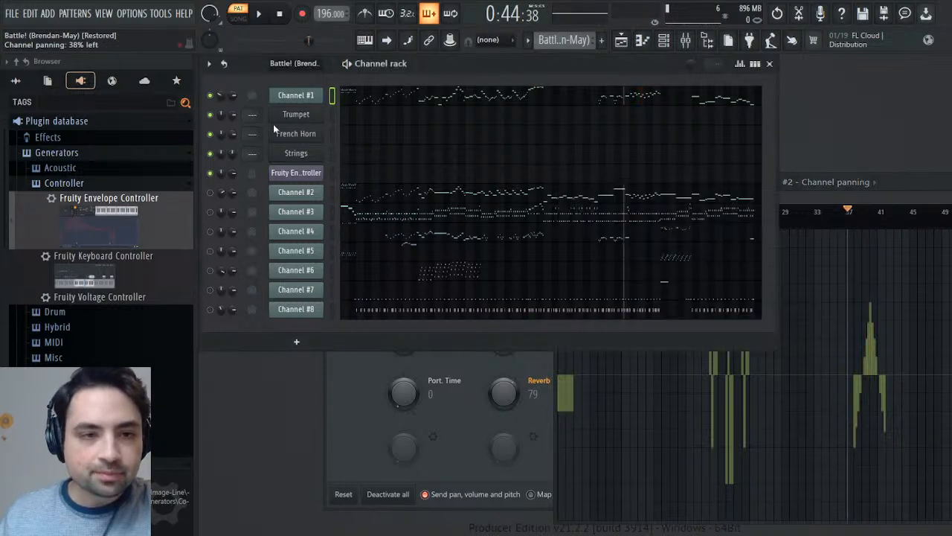
pyautogui.click(273, 124)
pyautogui.moveTo(583, 212); pyautogui.dragTo(535, 215)
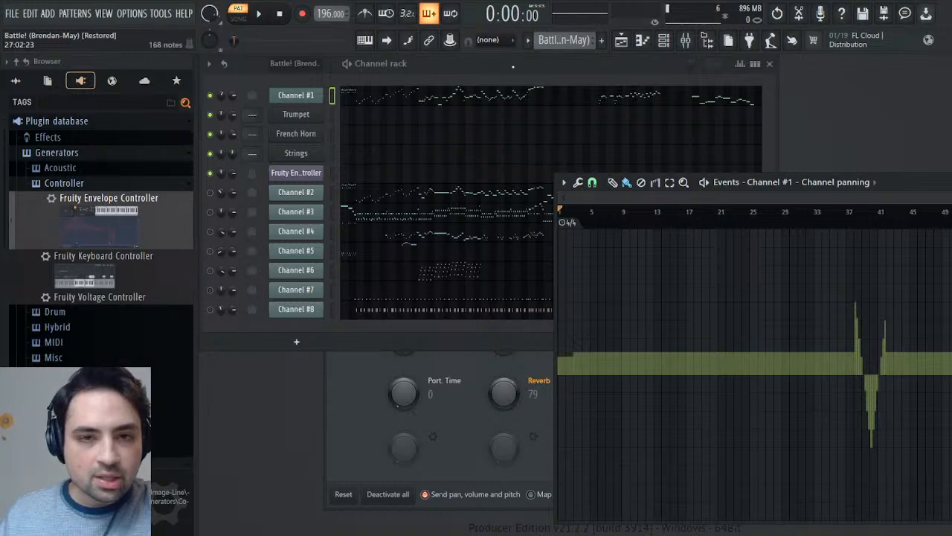
pyautogui.click(590, 61)
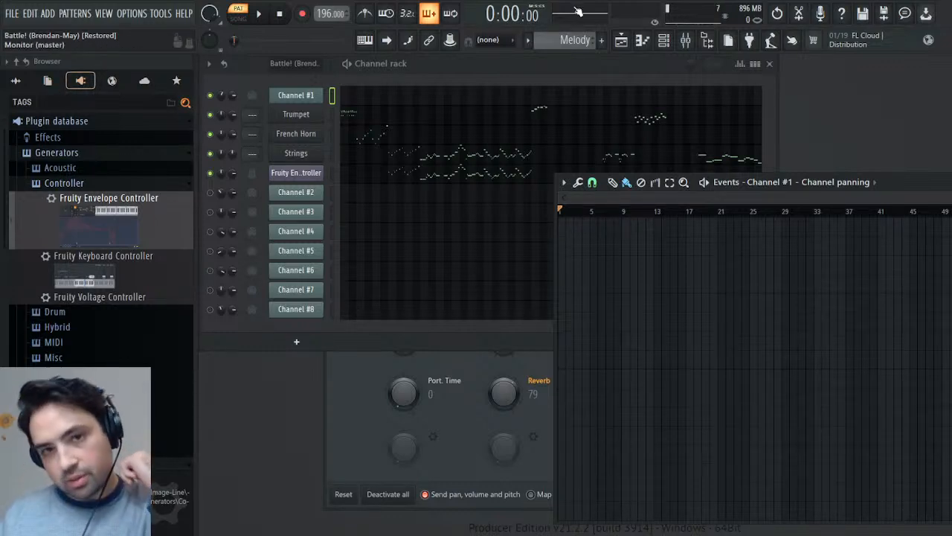
pyautogui.scroll(1, 575, 41)
# - Play the original pattern from the start and unmute Channel #2, briefly auditioning Channels #4 and #5
pyautogui.press('space')
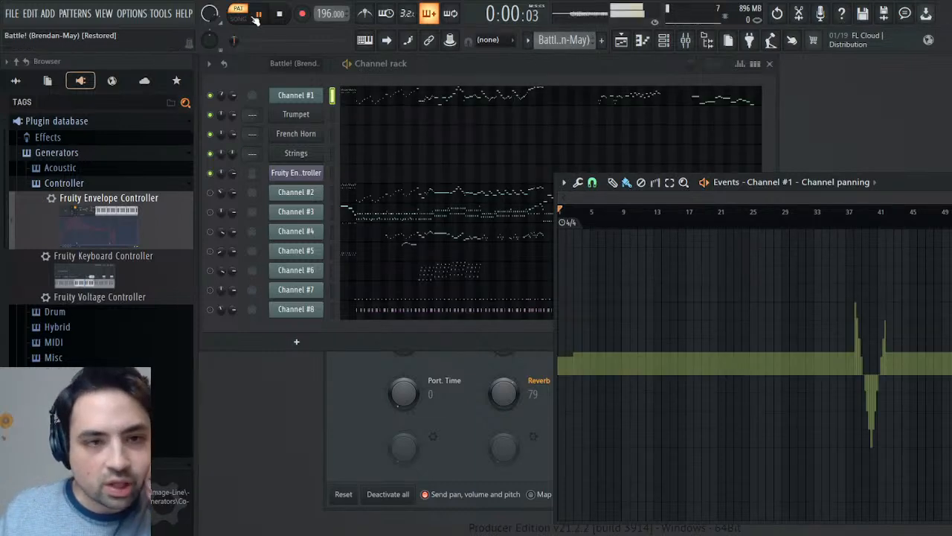
pyautogui.click(210, 192)
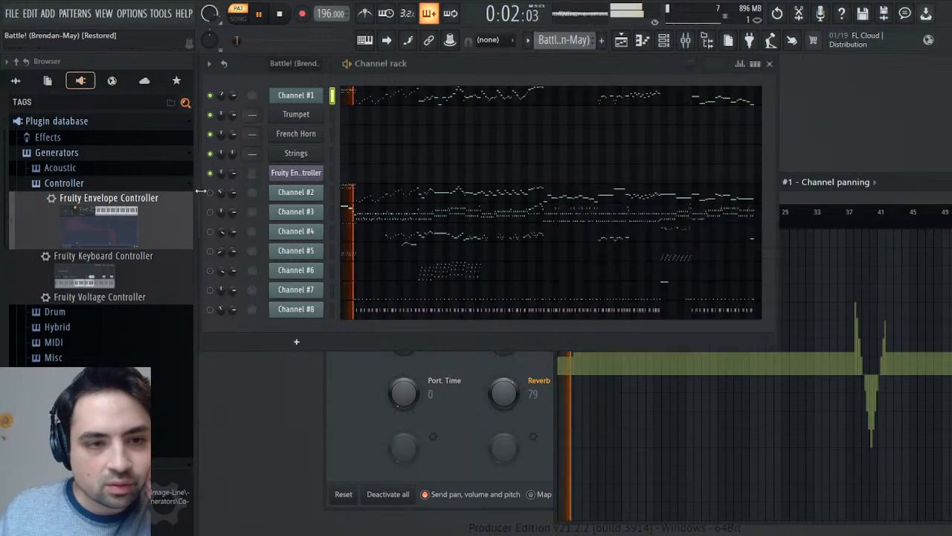
pyautogui.click(210, 231)
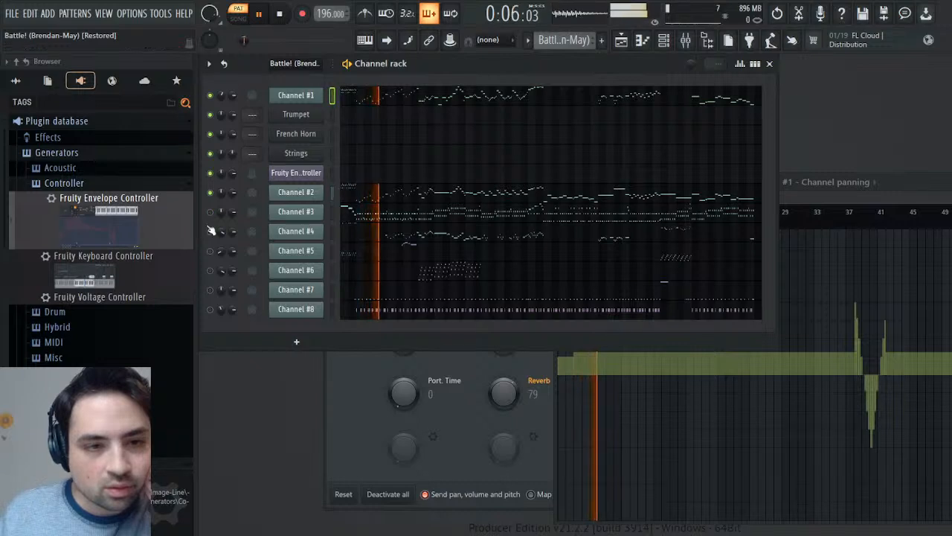
pyautogui.click(211, 231)
pyautogui.click(210, 251)
pyautogui.click(210, 251)
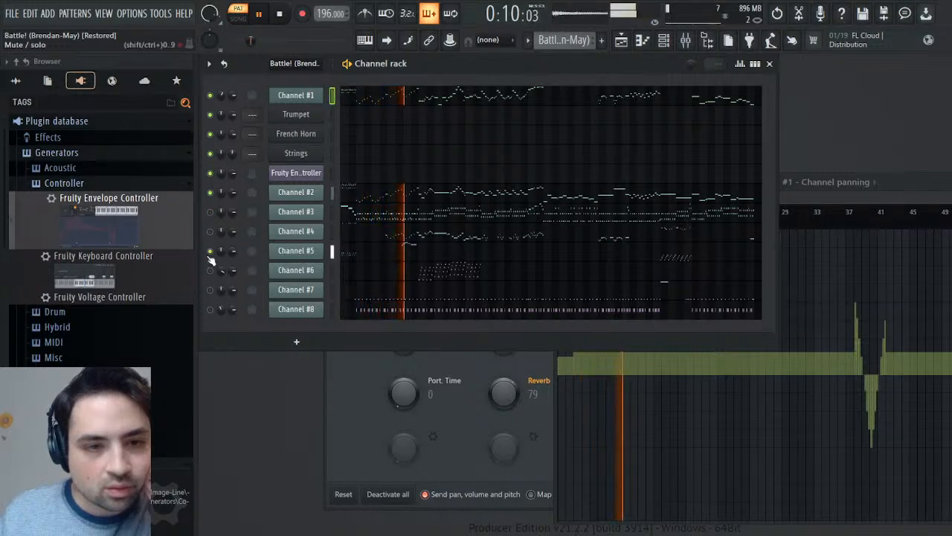
pyautogui.click(210, 270)
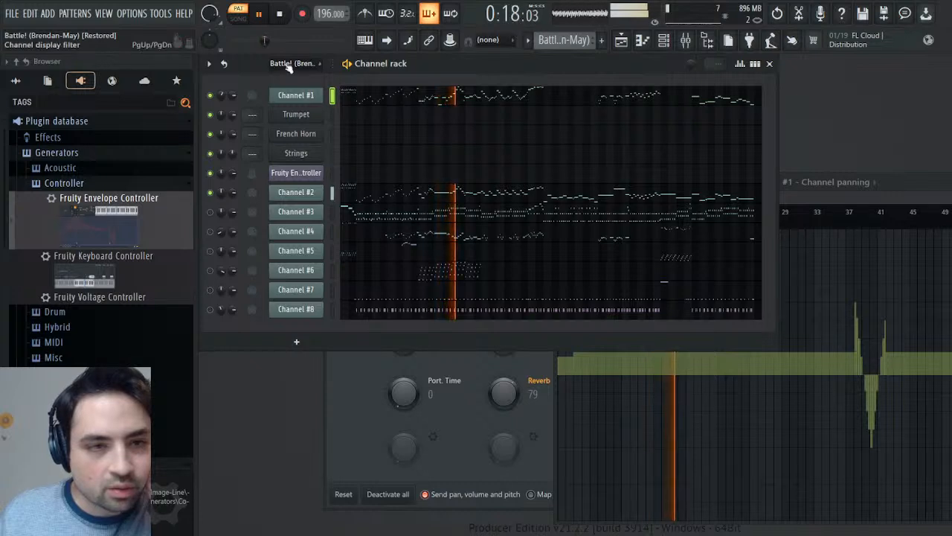
# - Replay the original from the start with Channel #1 muted, unmute it, and play both channels again from around bar 24
pyautogui.click(275, 14)
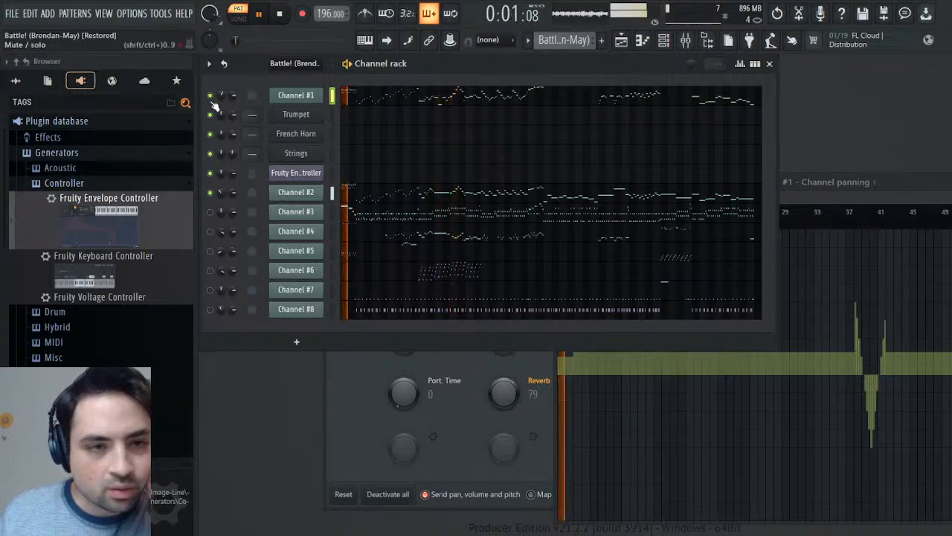
pyautogui.click(210, 96)
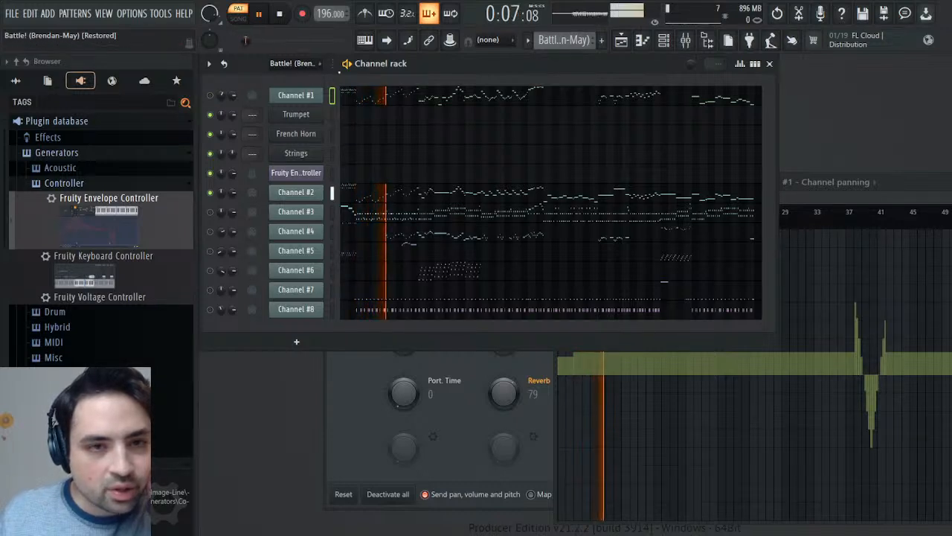
pyautogui.click(281, 16)
pyautogui.click(271, 15)
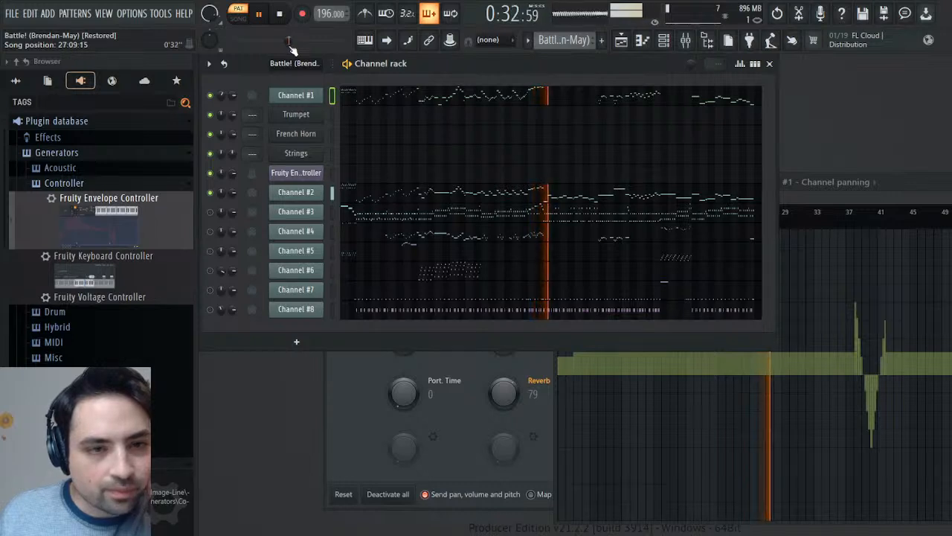
pyautogui.click(279, 14)
pyautogui.click(270, 15)
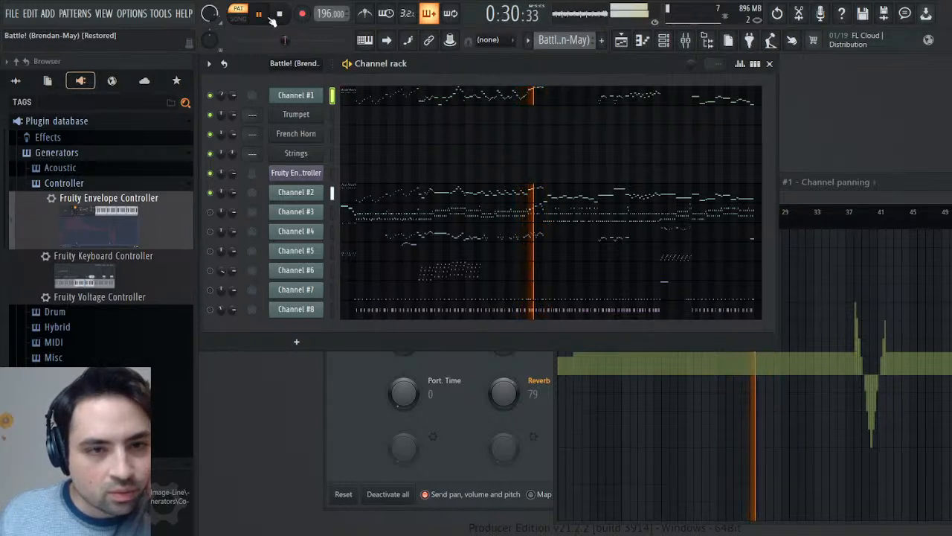
pyautogui.click(280, 15)
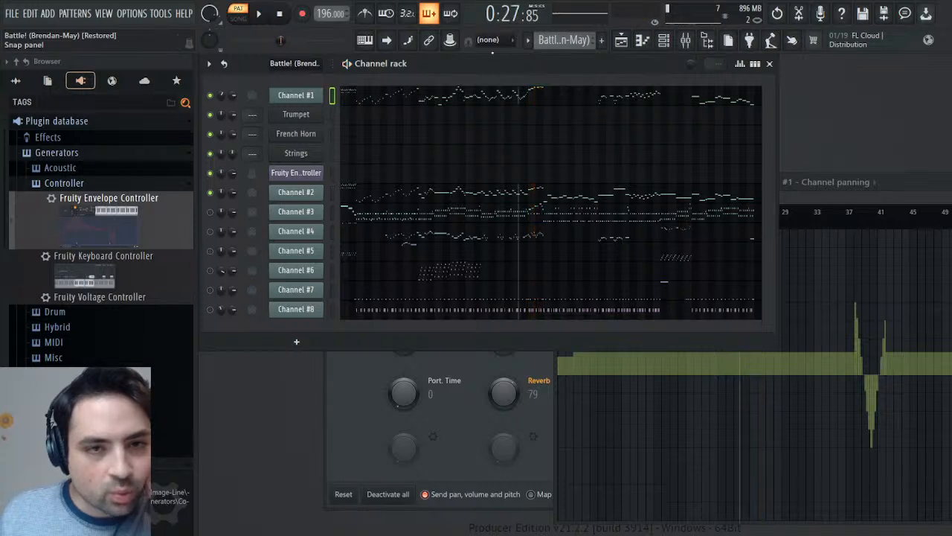
# - Copy Channel #1's panning curve into the Trumpet's Pan 1 events in the Melody pattern, using the current project's generator list
pyautogui.click(579, 60)
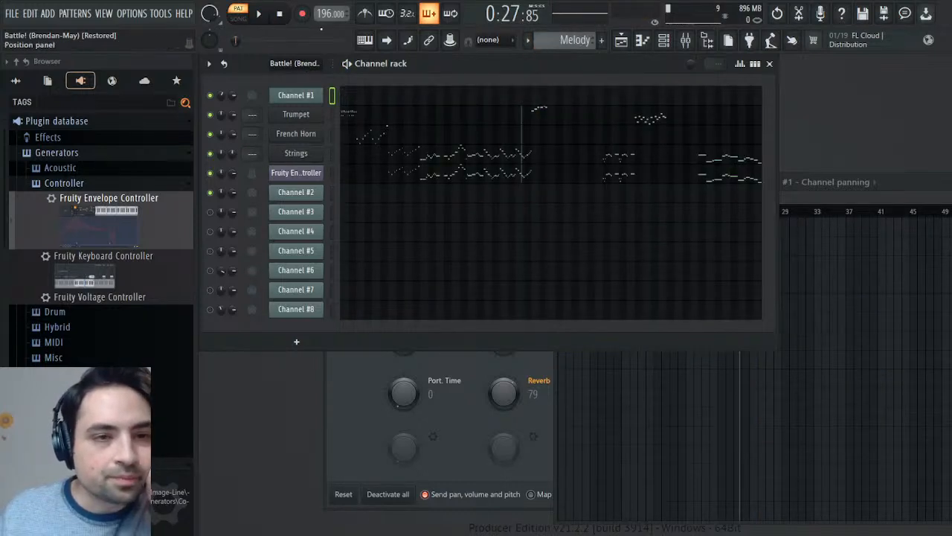
pyautogui.click(286, 15)
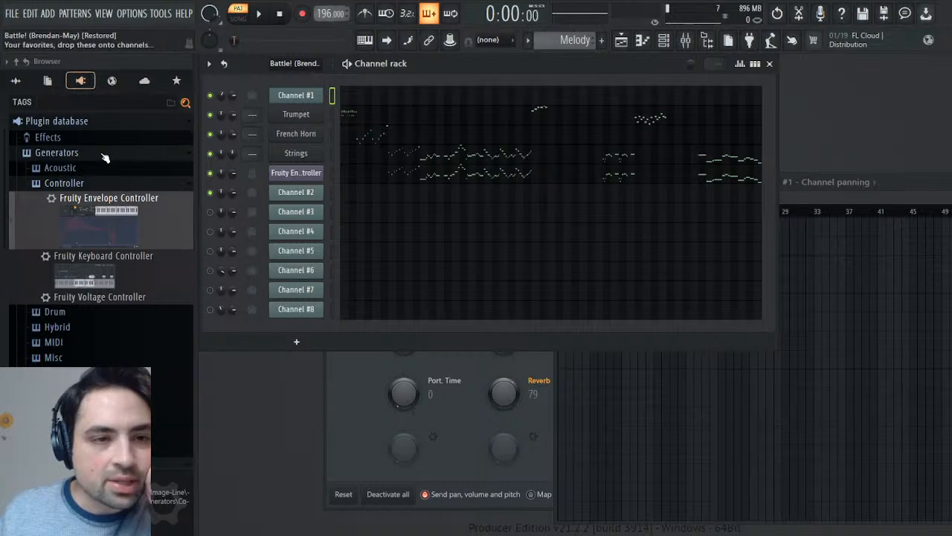
pyautogui.click(48, 80)
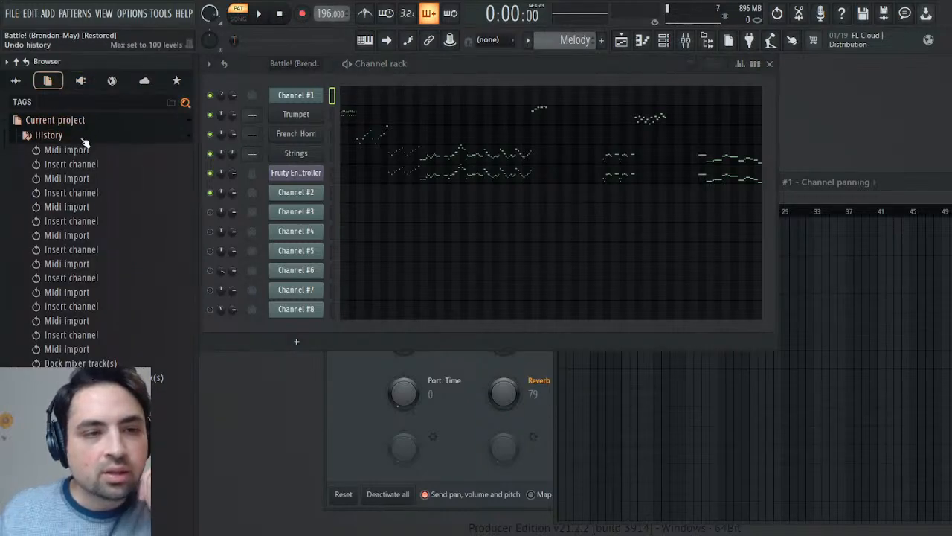
pyautogui.click(84, 139)
pyautogui.click(65, 183)
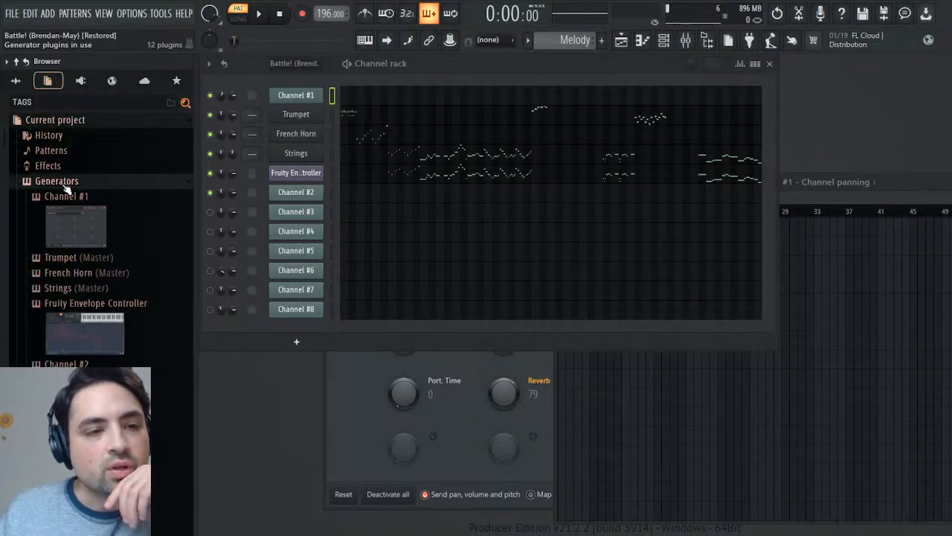
pyautogui.click(67, 257)
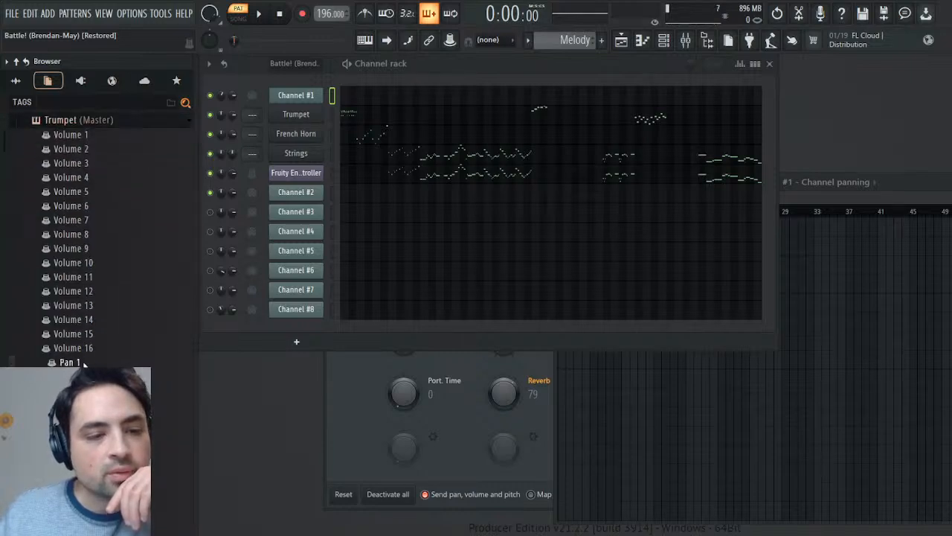
pyautogui.click(84, 362)
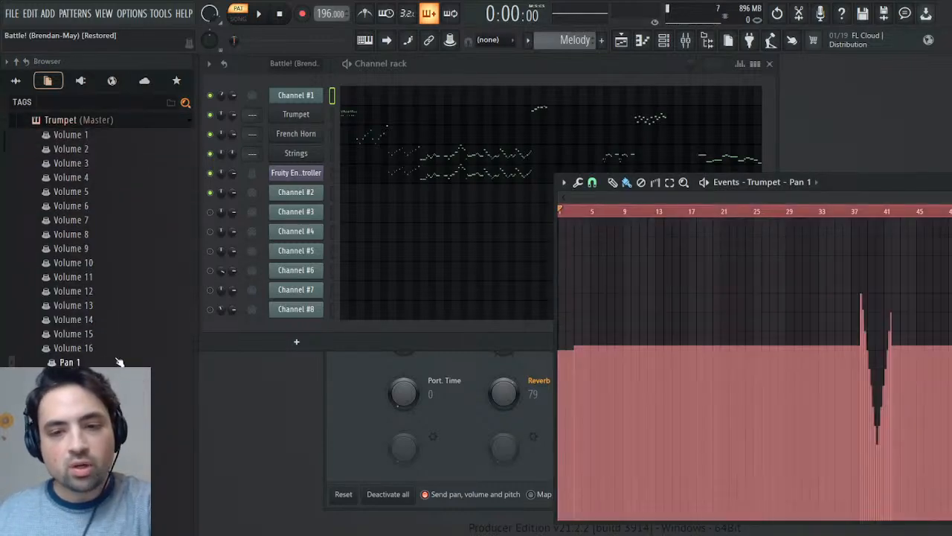
# - Play the Melody with the Trumpet's panning, remove its panning changes around bars 38 to 41 and close the event editor
pyautogui.press('space')
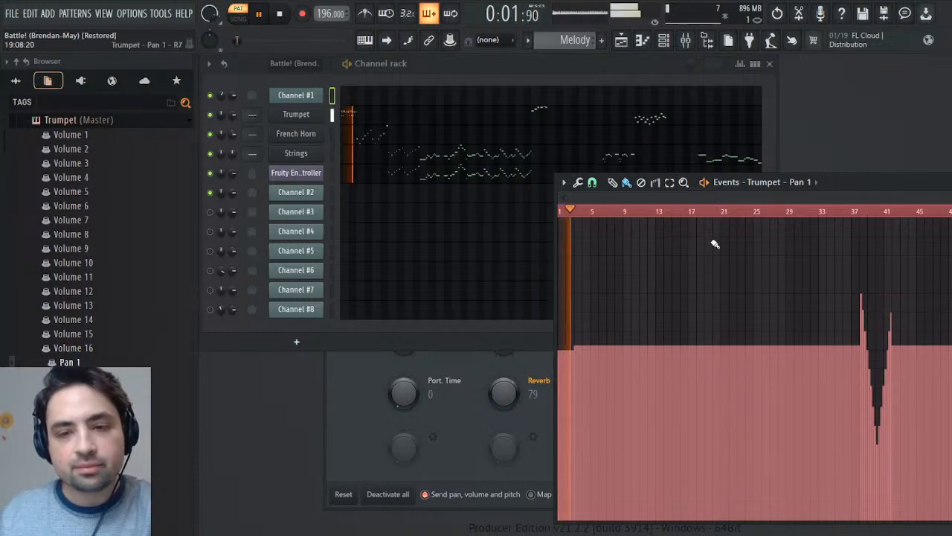
pyautogui.press('space')
pyautogui.press('space')
pyautogui.press('space')
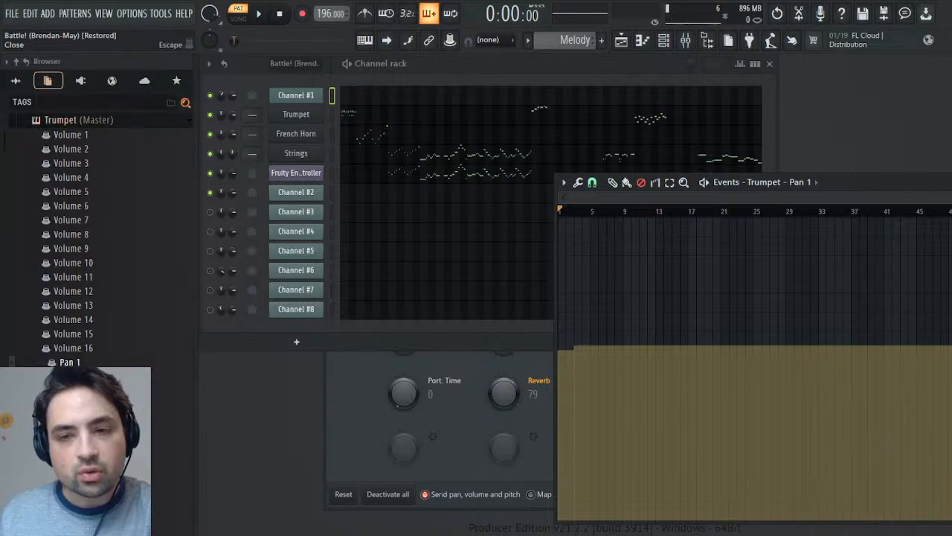
pyautogui.press('Escape')
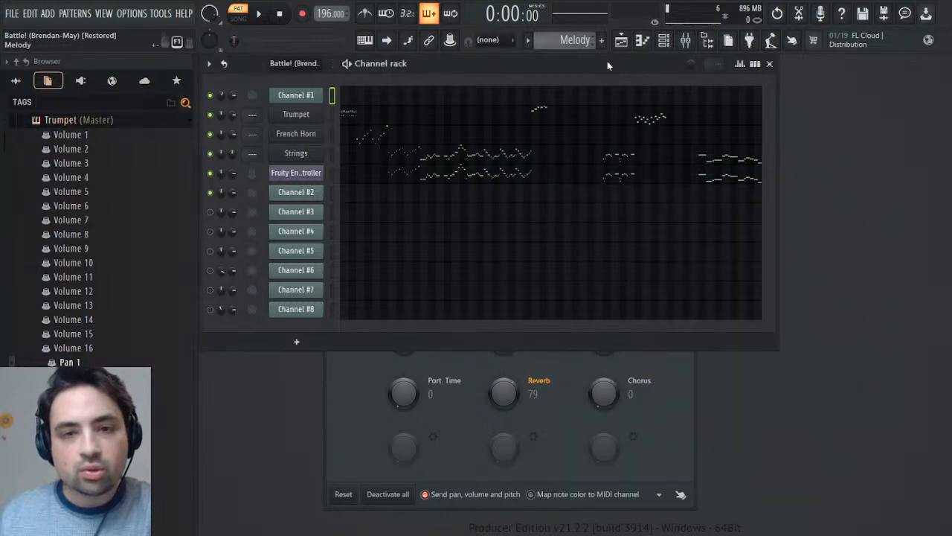
# - Open Channel #2's channel panning events in the original pattern and copy the curve from about bars 38 to 41
pyautogui.scroll(1, 588, 41)
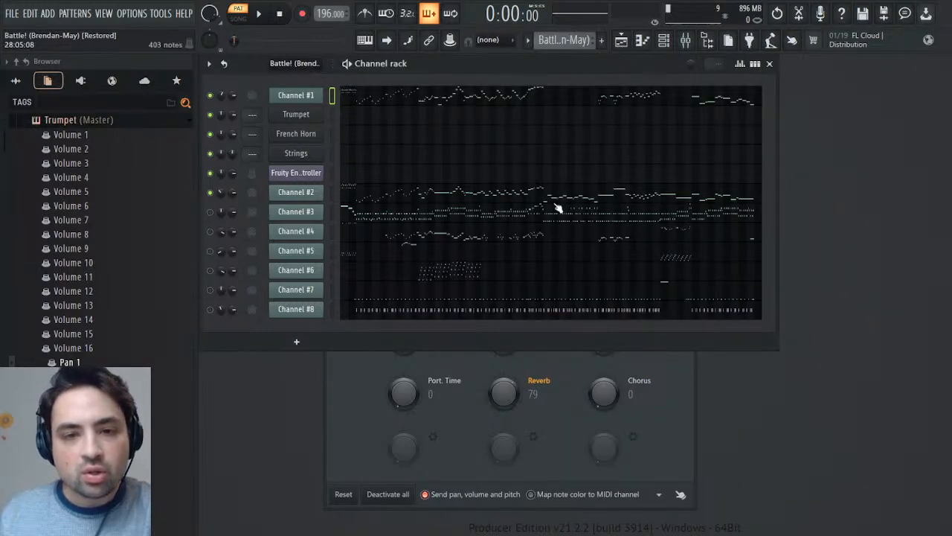
pyautogui.click(248, 214)
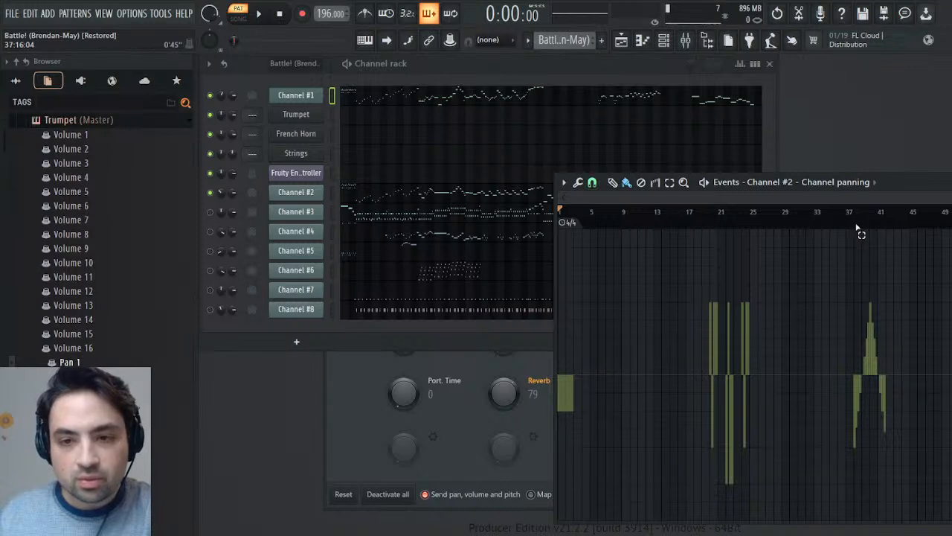
pyautogui.moveTo(855, 227); pyautogui.dragTo(887, 229)
pyautogui.press('space')
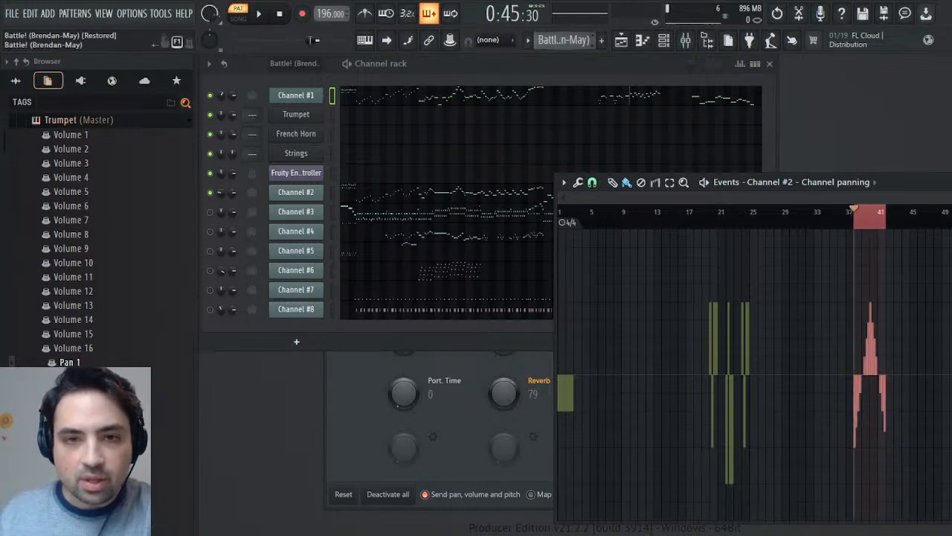
# - Paste the copied Channel #2 panning curve into the Trumpet's Pan 1 events at the same bars of the Melody pattern
pyautogui.scroll(-1, 583, 45)
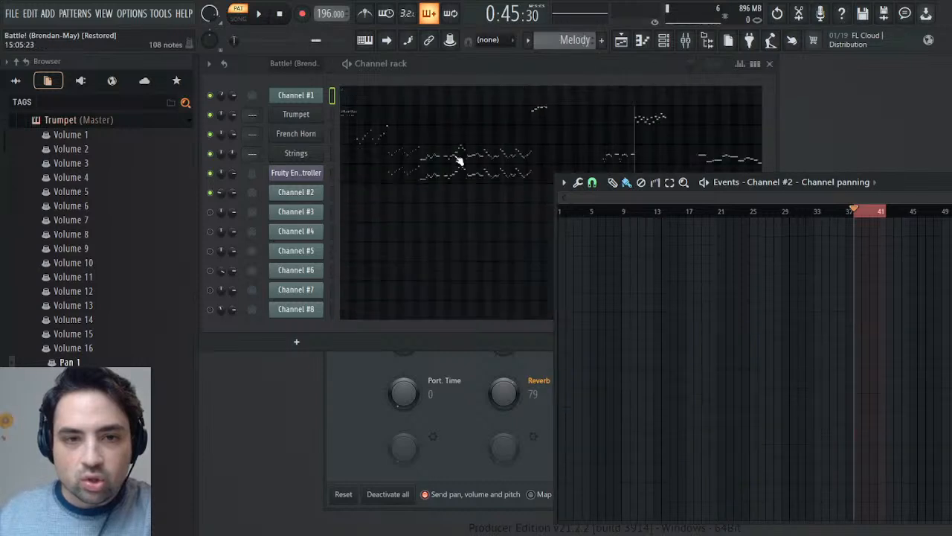
pyautogui.click(79, 363)
pyautogui.hotkey('ctrl', 'v')
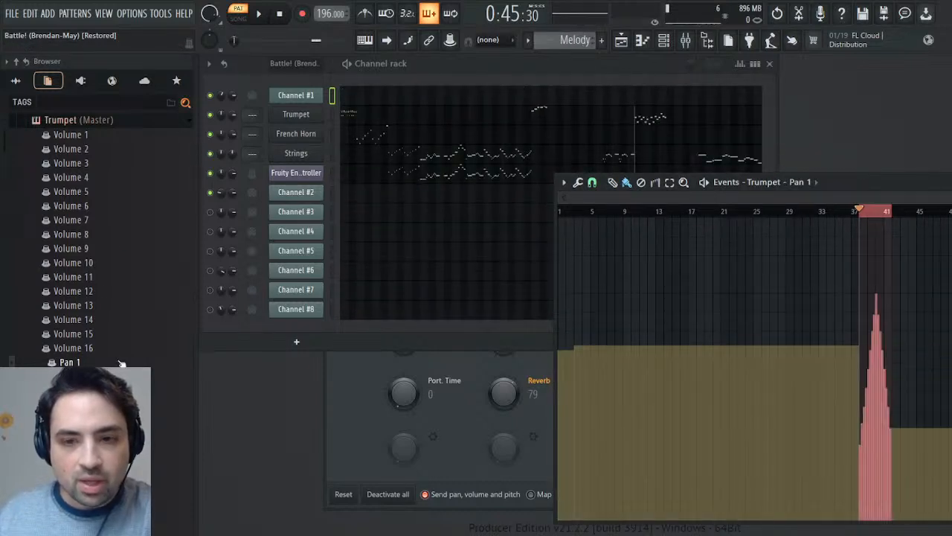
# - Play the Melody's newly panned Trumpet section, clear the selection, switch to the original Battle! pattern and close the event editor
pyautogui.press('space')
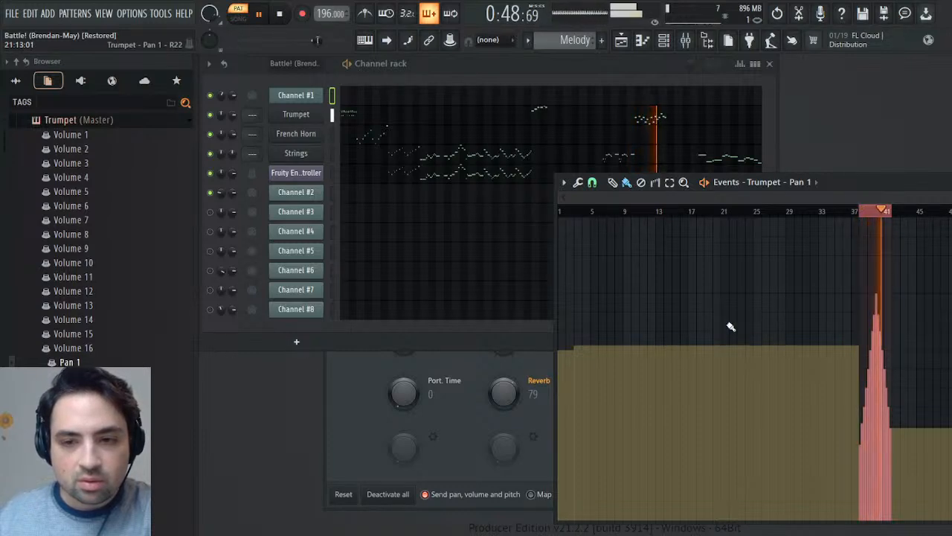
pyautogui.rightClick(883, 216)
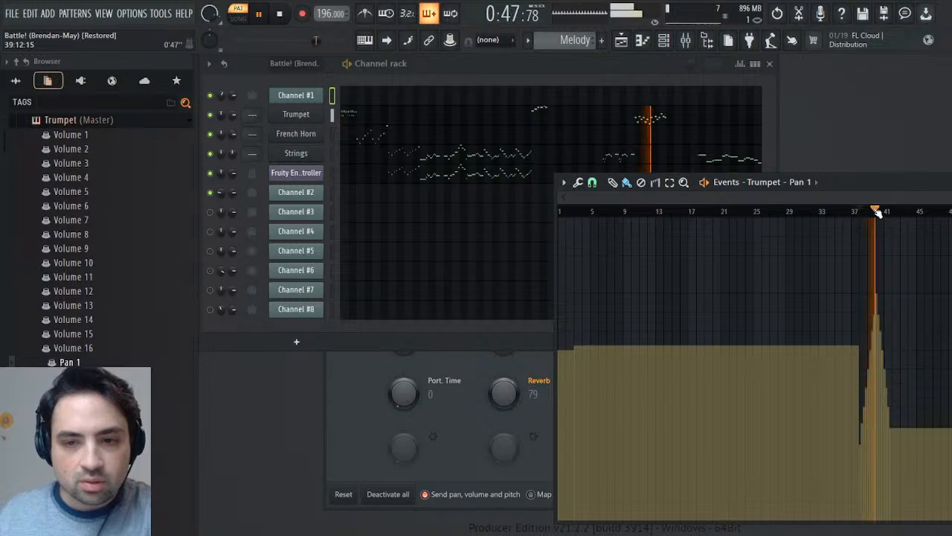
pyautogui.press('space')
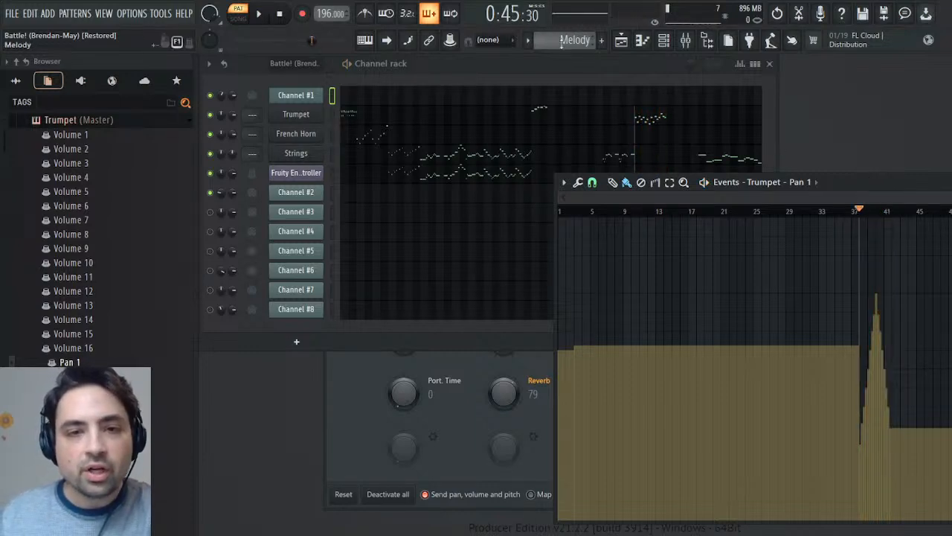
pyautogui.scroll(1, 562, 43)
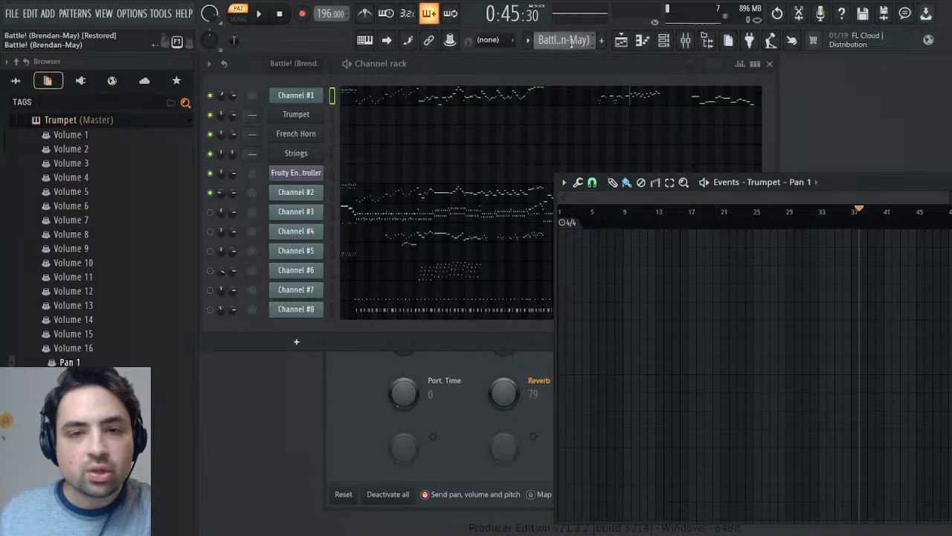
pyautogui.press('Escape')
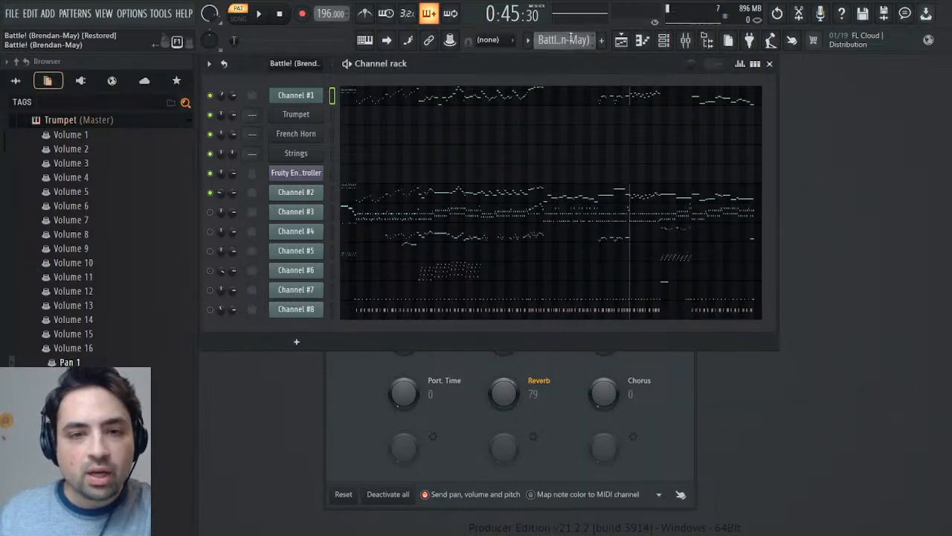
# - View Channel #1's channel volume events in the Battle! pattern and close the event editor
pyautogui.click(239, 110)
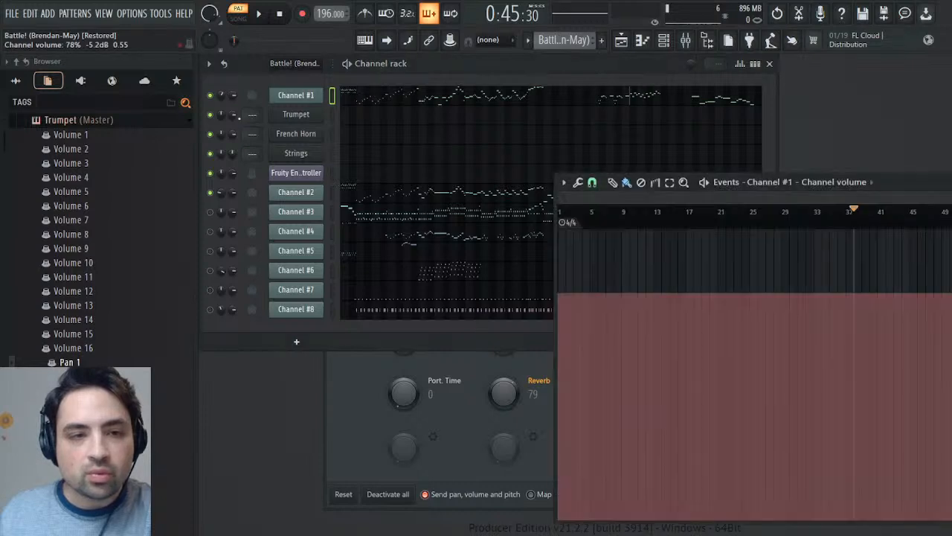
pyautogui.moveTo(919, 197)
pyautogui.mouseDown()
pyautogui.moveTo(951, 198)
pyautogui.moveTo(933, 193)
pyautogui.mouseUp()
pyautogui.press('Escape')
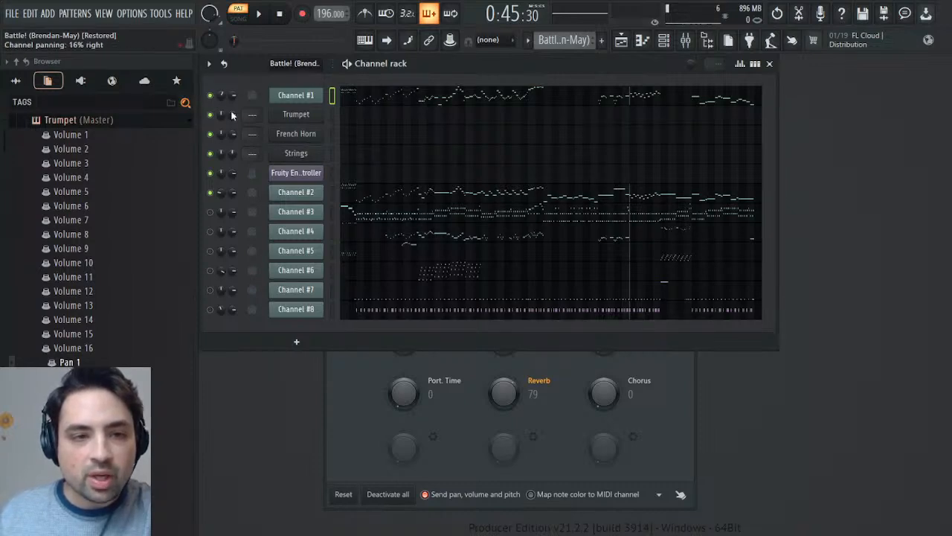
# - Open Channel #1's channel panning events and briefly play the Battle! pattern from about bar 4
pyautogui.click(249, 110)
pyautogui.click(582, 211)
pyautogui.press('space')
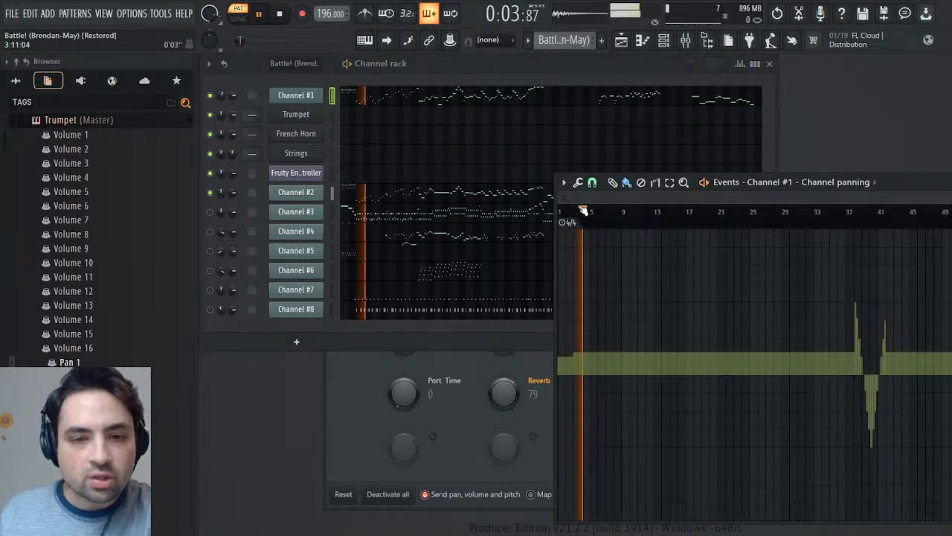
pyautogui.press('space')
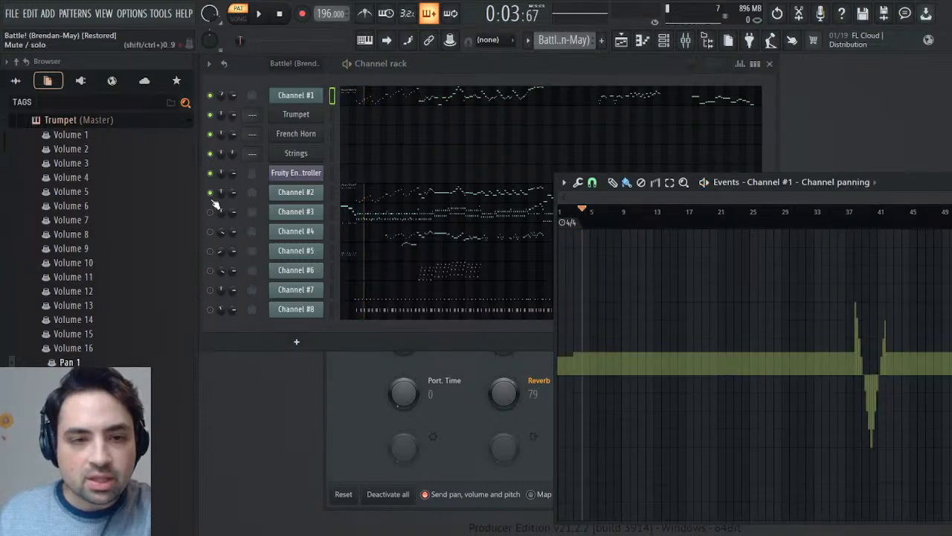
# - Mute Channel #2 and play Channel #1 on its own from about bar 4
pyautogui.click(213, 200)
pyautogui.click(897, 182)
pyautogui.press('space')
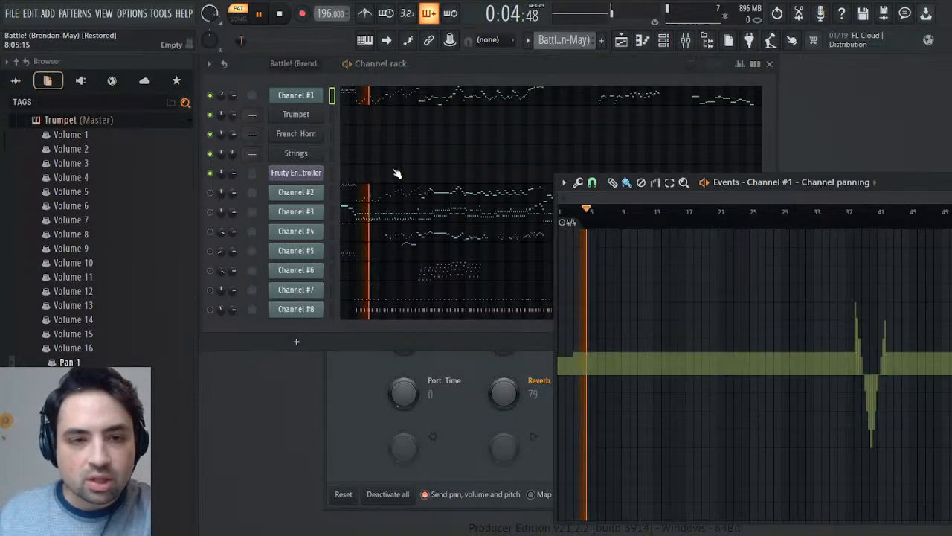
pyautogui.press('space')
pyautogui.click(223, 95)
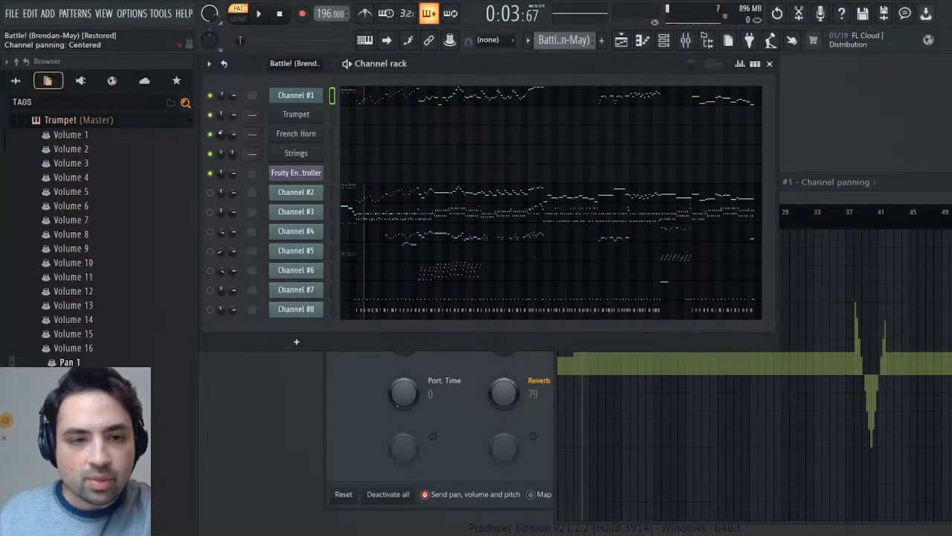
pyautogui.press('space')
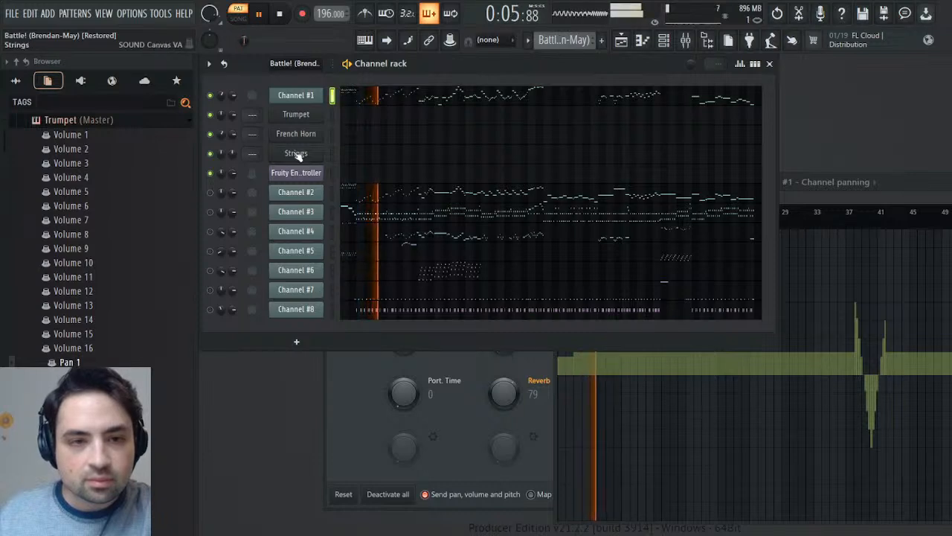
# - Unmute Channel #2, play both channels together from about bar 4, and close the event editor
pyautogui.click(210, 192)
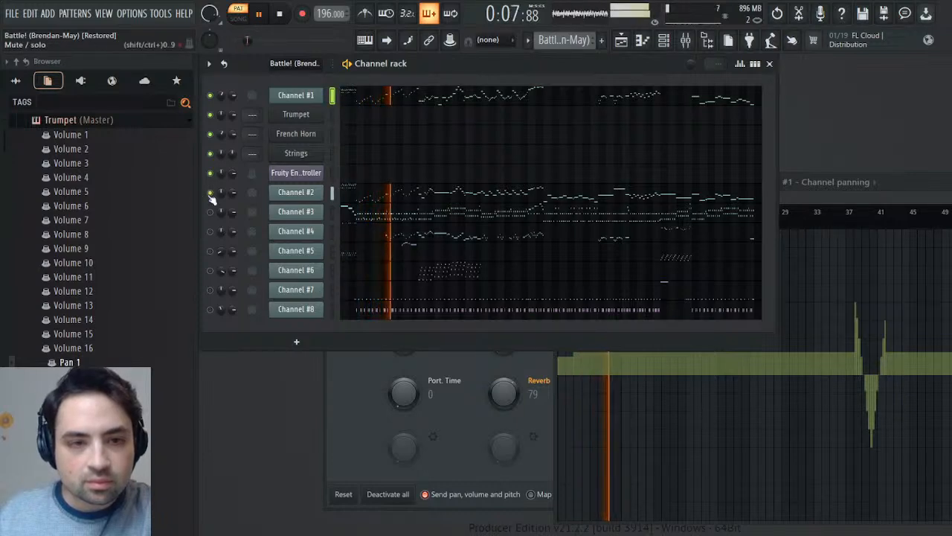
pyautogui.press('space')
pyautogui.press('space')
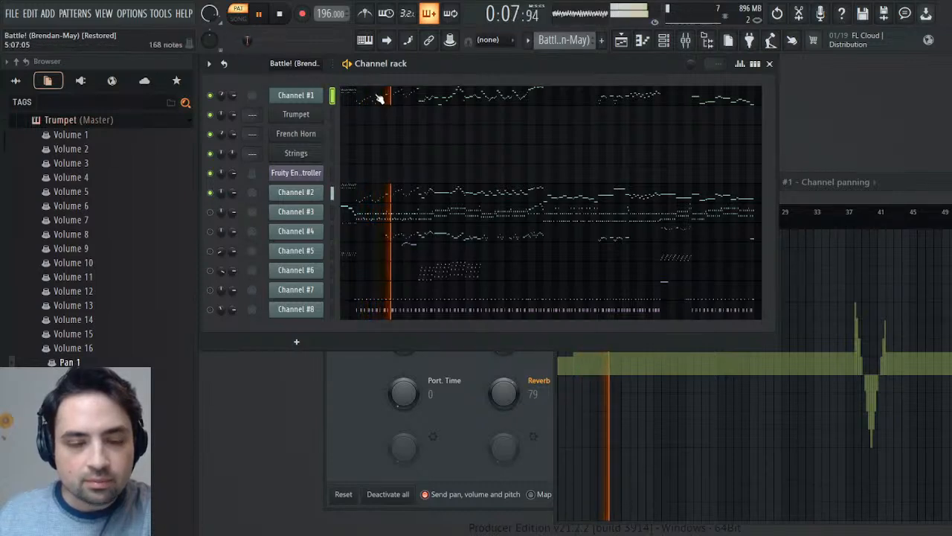
pyautogui.press('space')
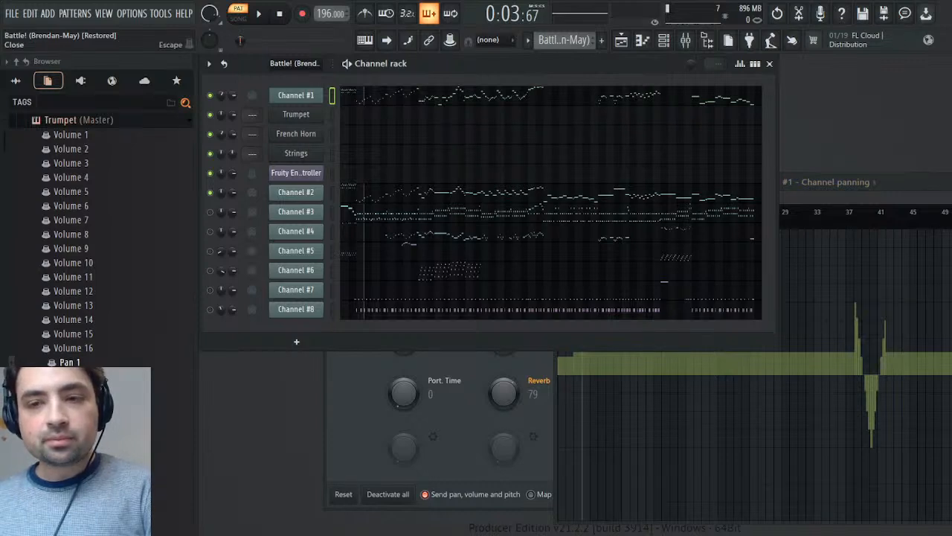
pyautogui.press('Escape')
pyautogui.press('space')
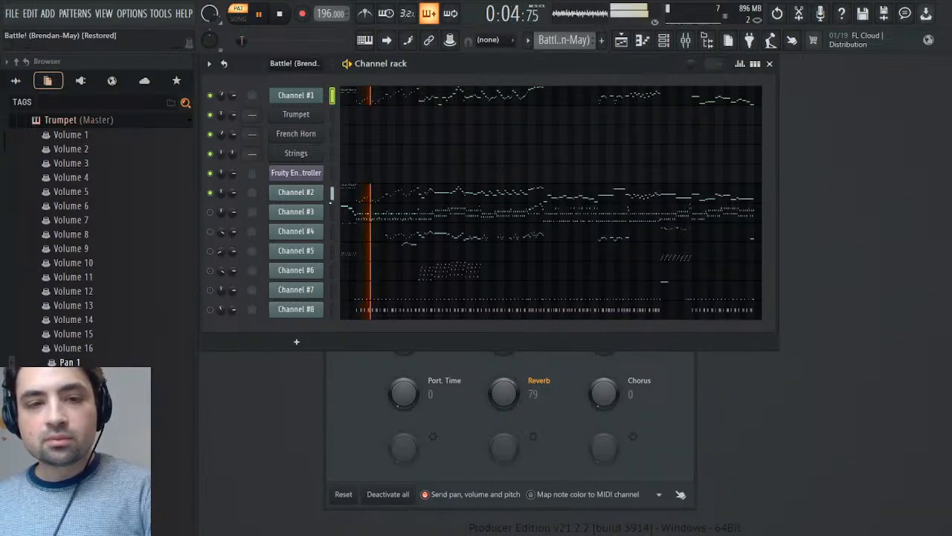
pyautogui.press('space')
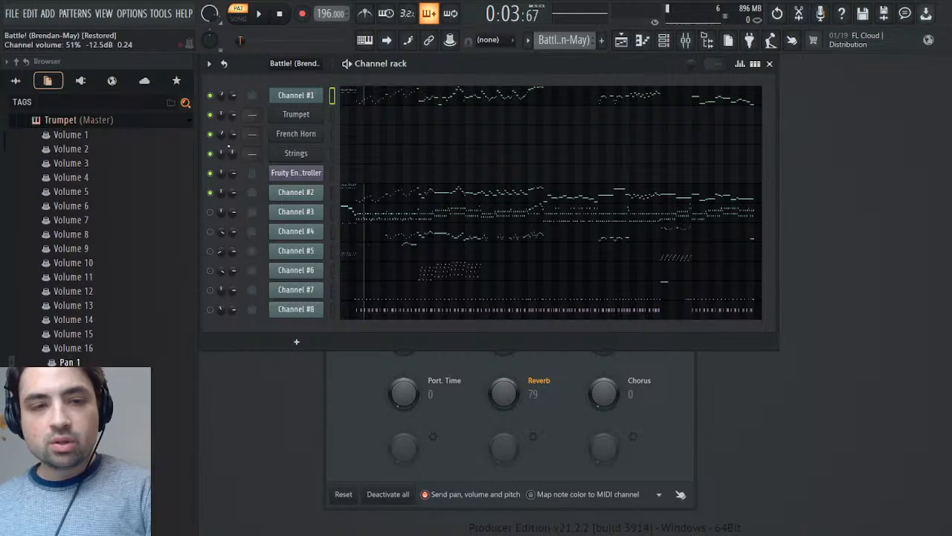
# - Play both channels while viewing Channel #1's channel panning events, stop playback and close the event editor
pyautogui.press('space')
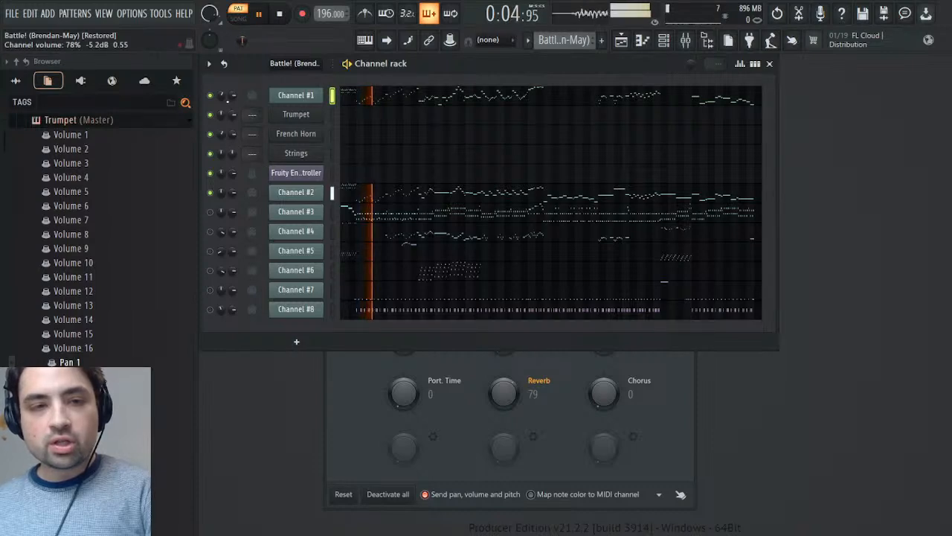
pyautogui.rightClick(222, 96)
pyautogui.click(253, 123)
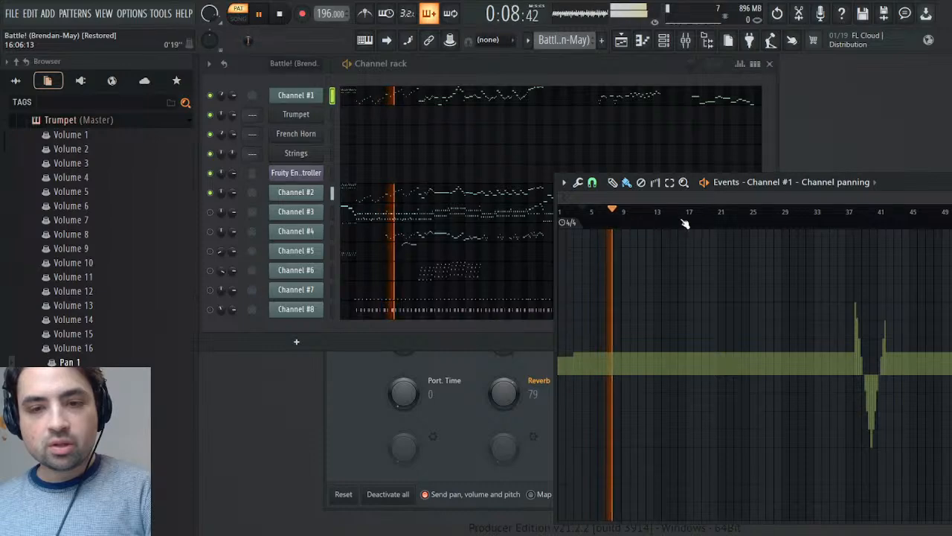
pyautogui.press('space')
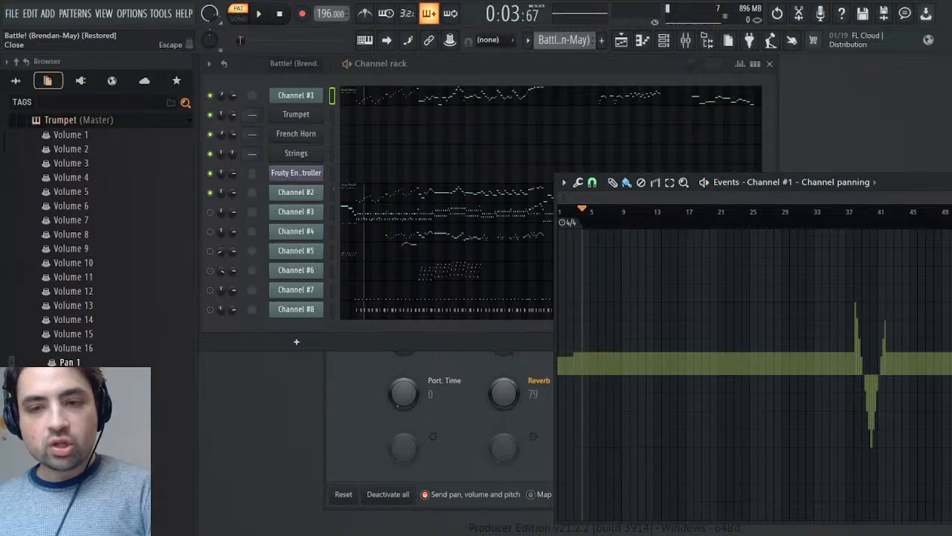
pyautogui.click(950, 183)
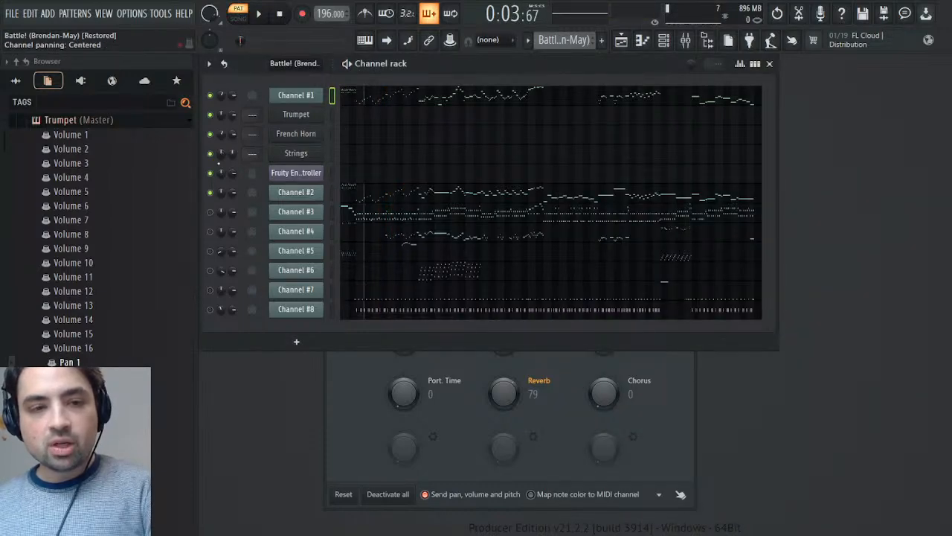
# - Play Channels #1 and #2 of the Battle! pattern from about bar 12 and stop
pyautogui.press('space')
pyautogui.click(255, 43)
pyautogui.click(257, 43)
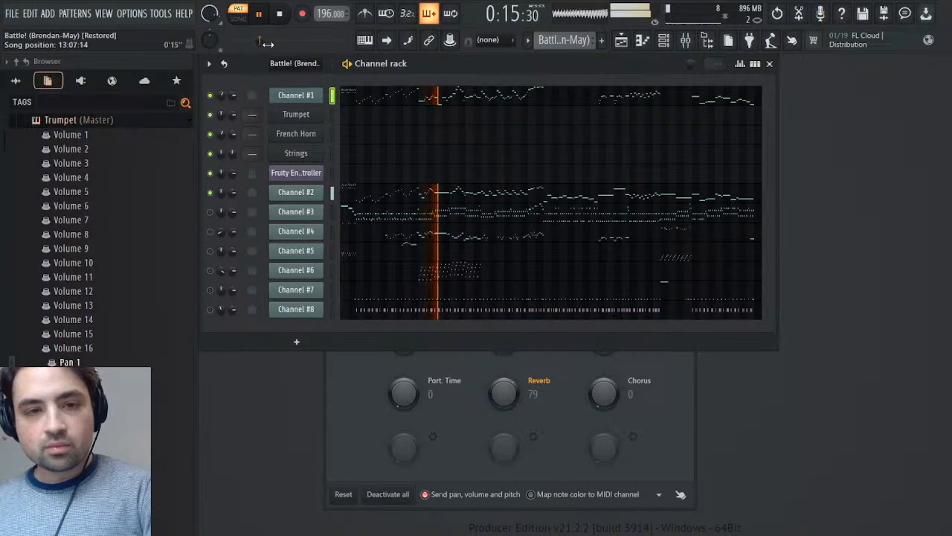
pyautogui.press('space')
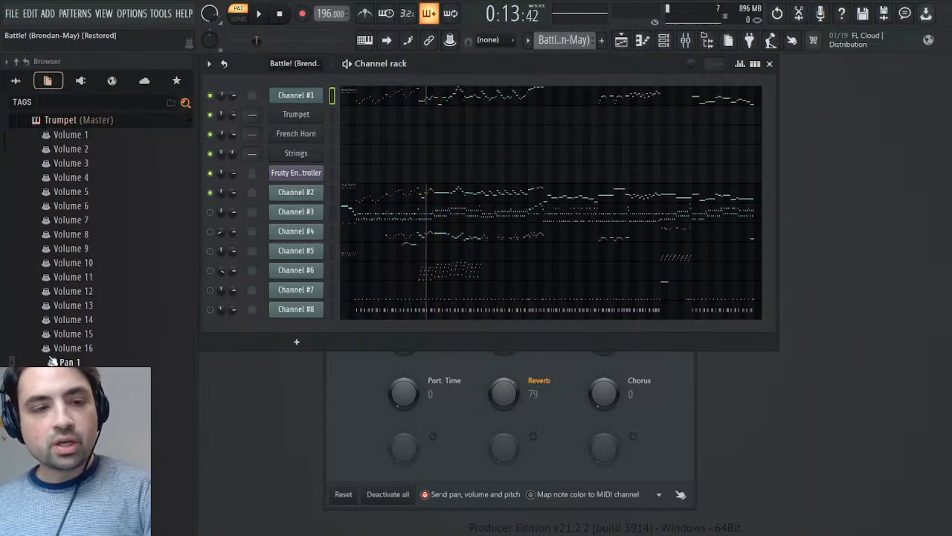
# - Collapse the Trumpet's parameters in the browser, expand the Strings' parameters, and play the pattern briefly
pyautogui.click(82, 125)
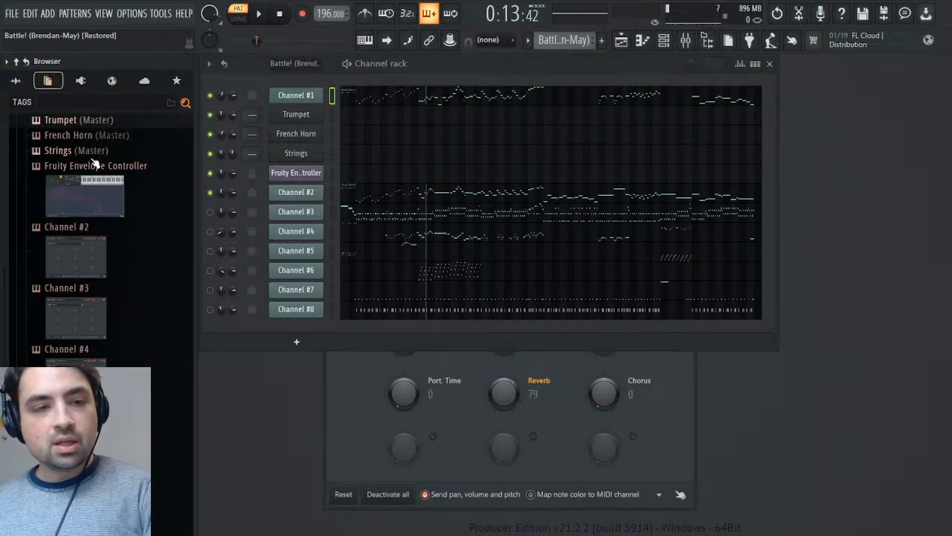
pyautogui.click(91, 153)
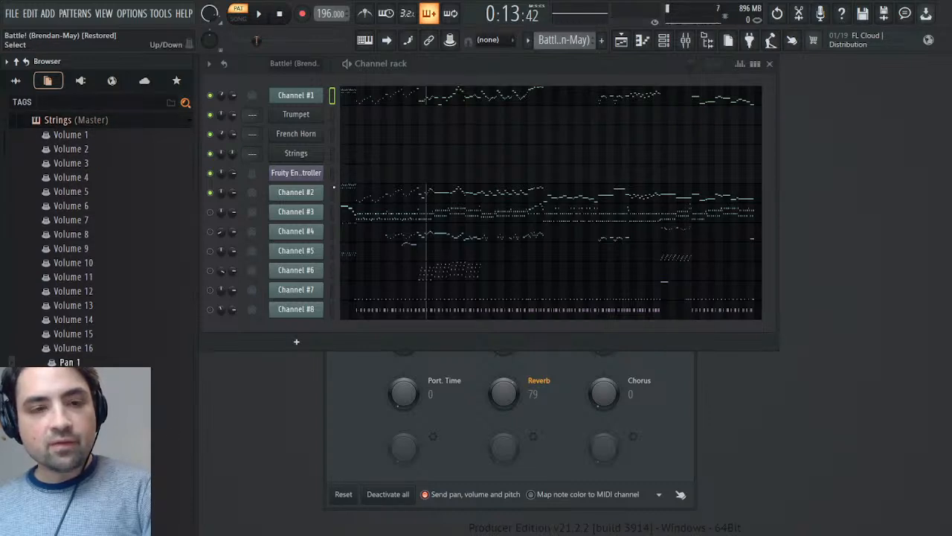
pyautogui.press('space')
pyautogui.press('space')
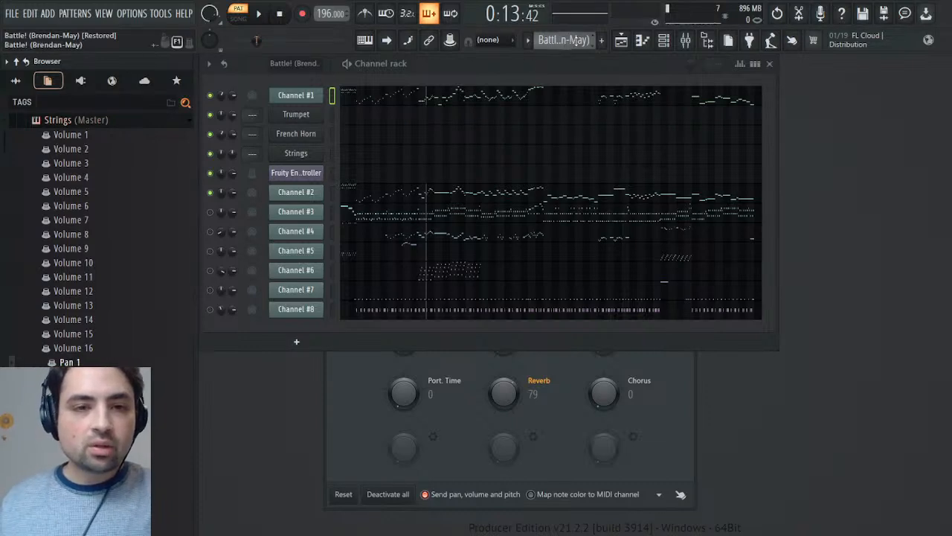
pyautogui.moveTo(220, 133); pyautogui.dragTo(220, 128)
pyautogui.rightClick(222, 115)
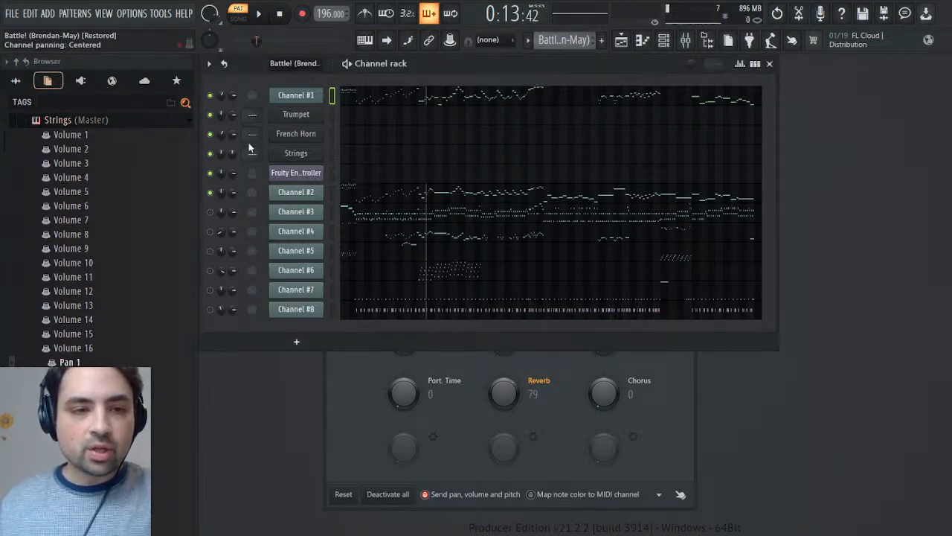
pyautogui.click(248, 142)
pyautogui.press('Escape')
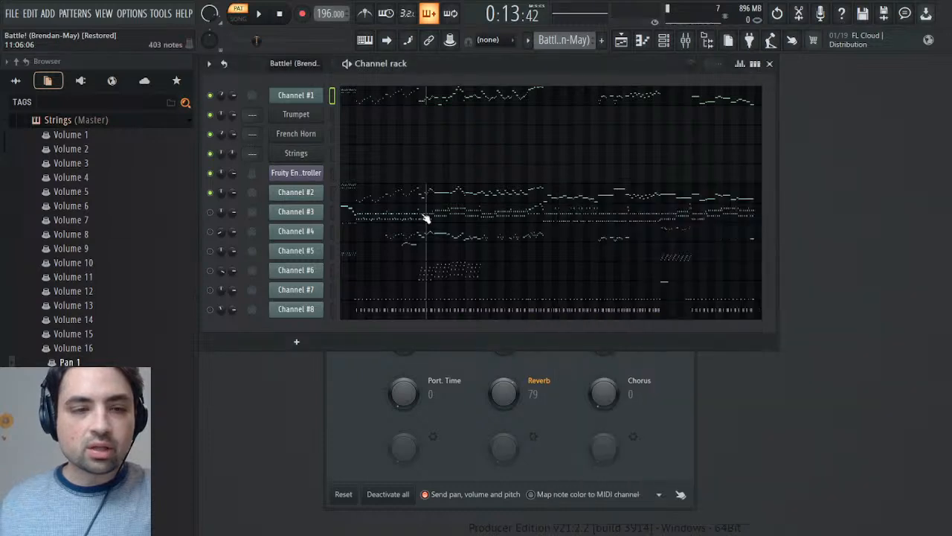
# - Expand the Battle! pattern's contents in the browser, and open and close the Fruity Envelope Controller's piano roll
pyautogui.scroll(10, 75, 186)
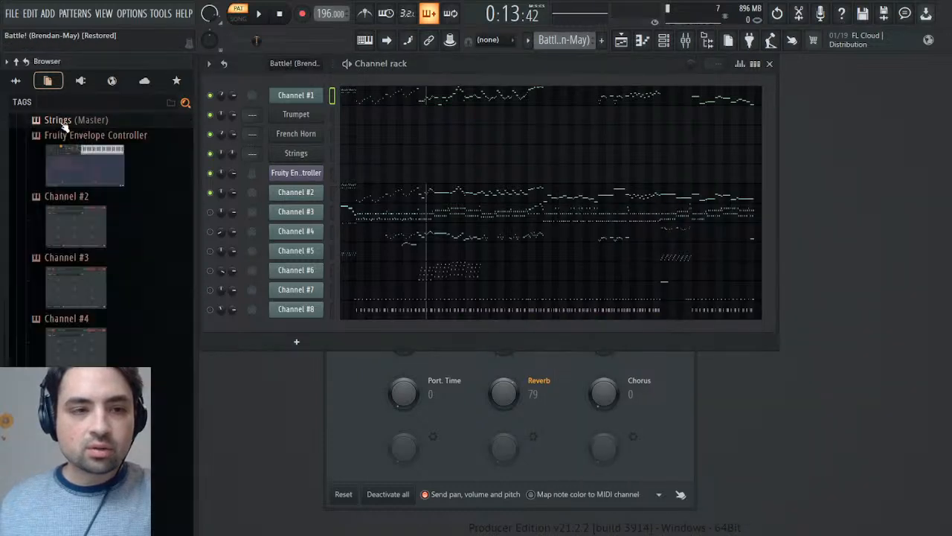
pyautogui.click(65, 152)
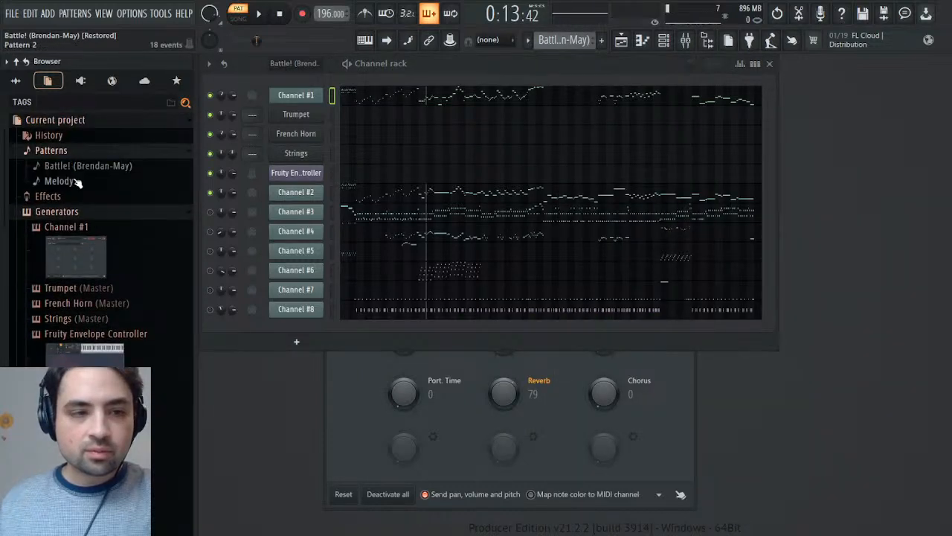
pyautogui.click(78, 181)
pyautogui.click(86, 165)
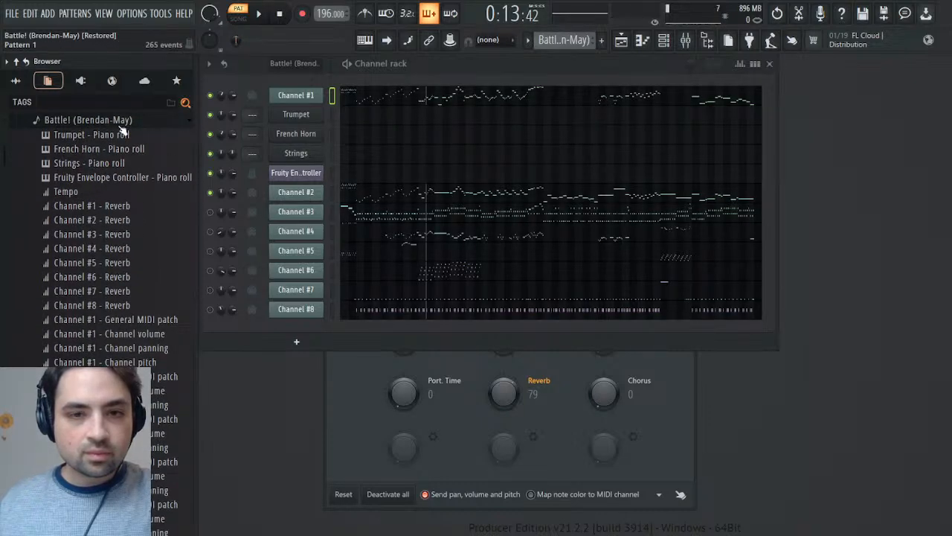
pyautogui.click(89, 180)
pyautogui.doubleClick(92, 183)
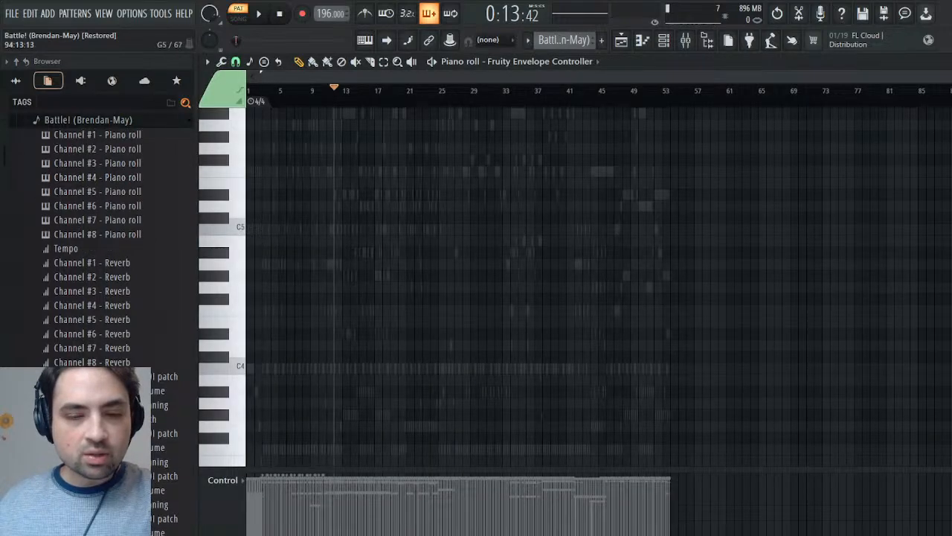
pyautogui.press('Escape')
# - Examine the Battle! pattern's event list in the browser for each channel's recorded controllers
pyautogui.scroll(-5, 58, 285)
pyautogui.scroll(6, 58, 285)
pyautogui.scroll(-6, 59, 285)
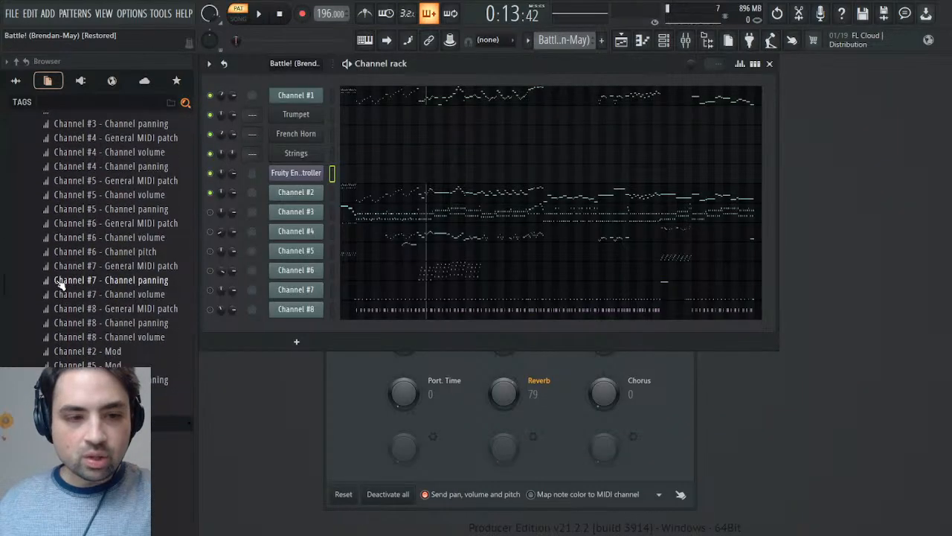
pyautogui.scroll(7, 119, 325)
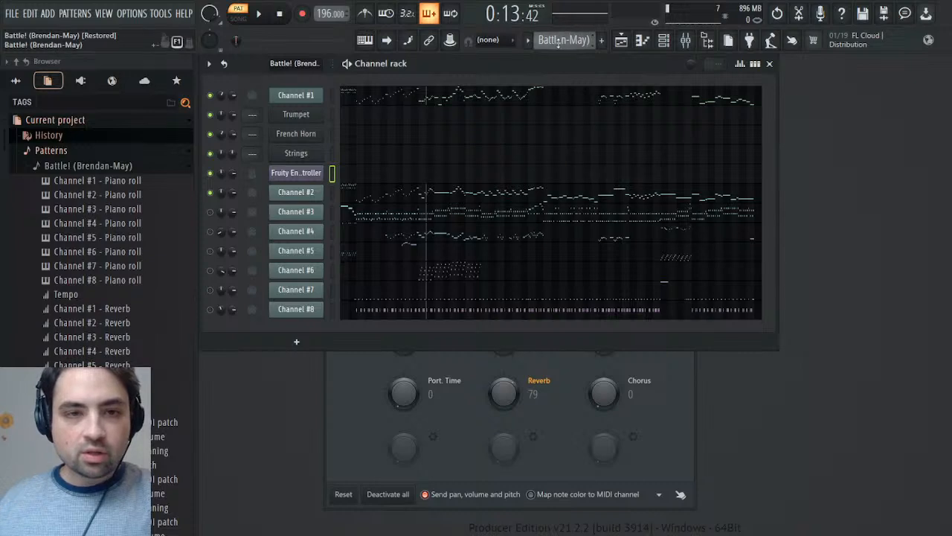
pyautogui.scroll(-1, 564, 39)
pyautogui.scroll(1, 564, 39)
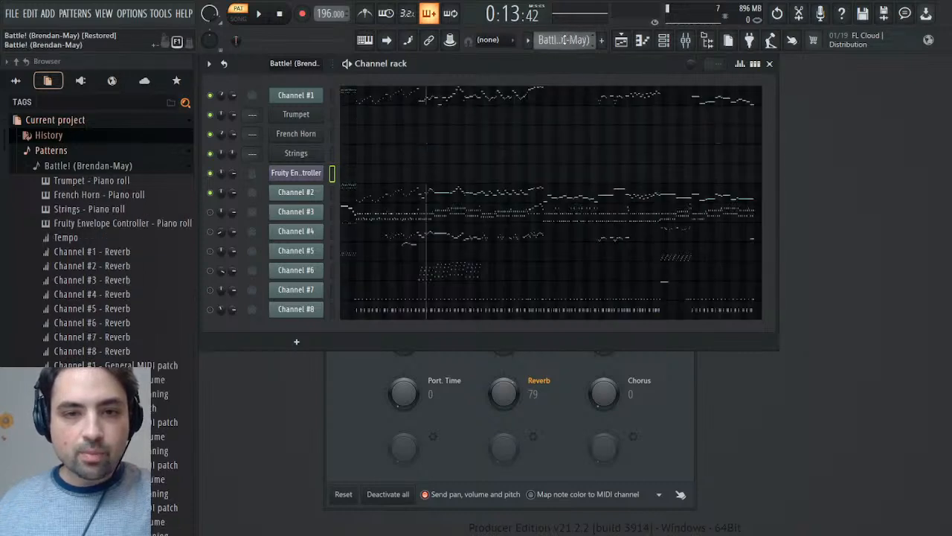
# - Open Channel #1's Mod events from its MIDI settings and play the pattern from about bar 24
pyautogui.click(299, 98)
pyautogui.click(300, 99)
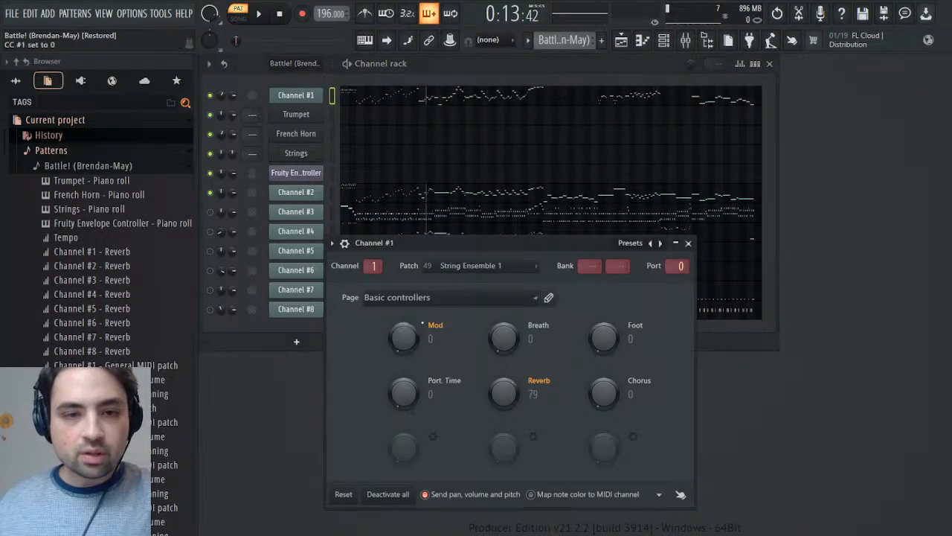
pyautogui.click(460, 363)
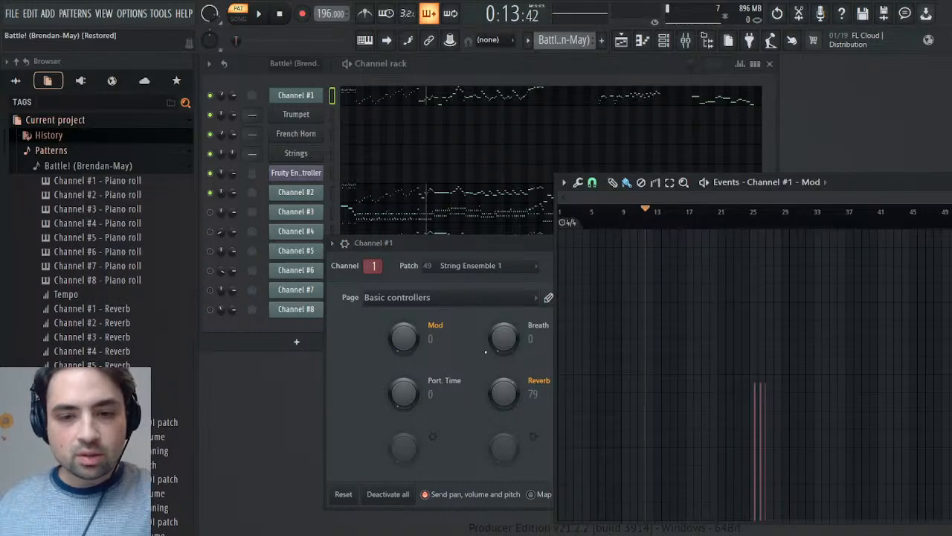
pyautogui.click(748, 219)
pyautogui.press('space')
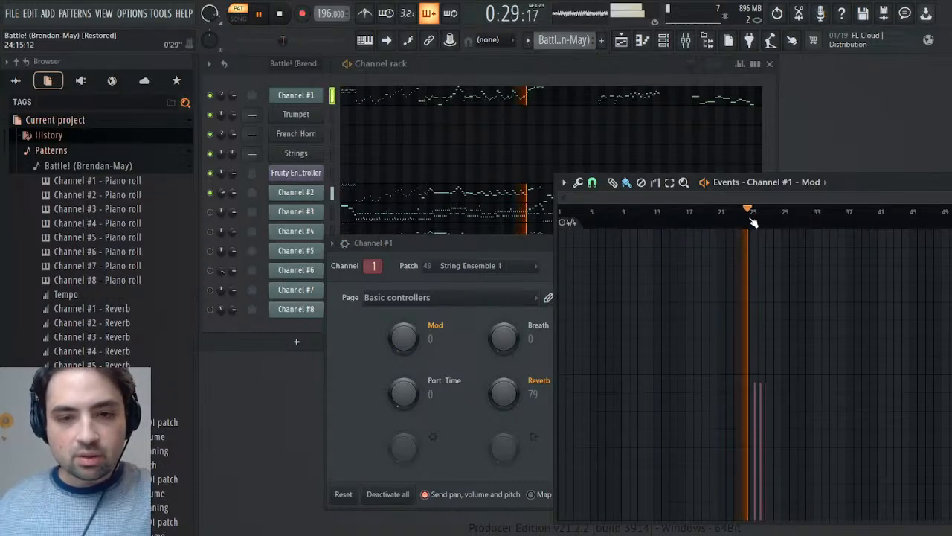
pyautogui.press('space')
# - Mute Channel #2 and play Channel #1 through the Mod changes around bars 25 to 27
pyautogui.click(210, 193)
pyautogui.press('space')
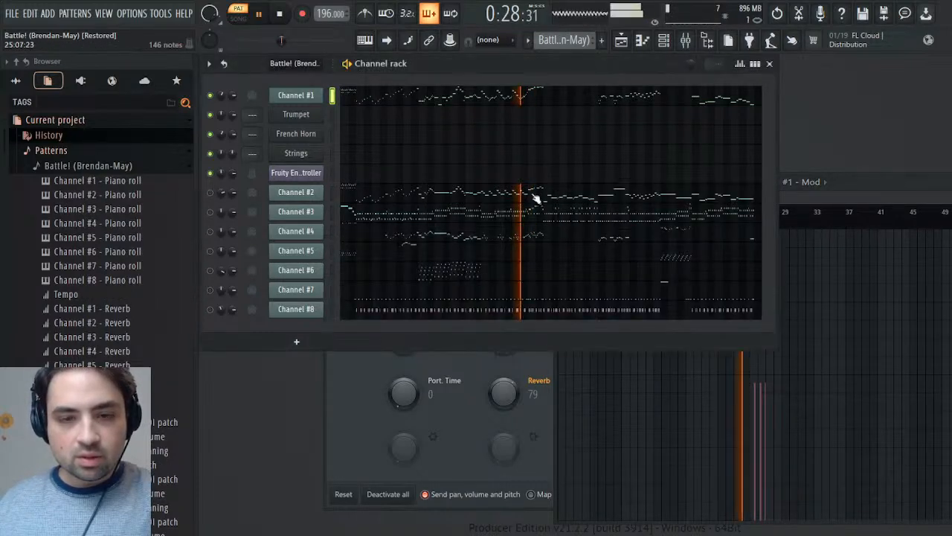
pyautogui.click(861, 198)
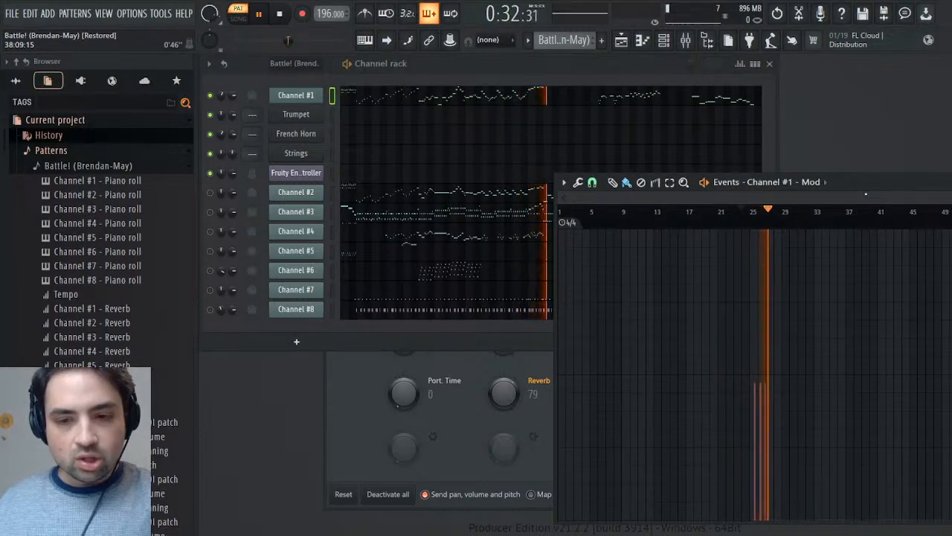
# - Play Channel #1 through the Mod events around bars 24 to 26, viewing them up close
pyautogui.press('space')
pyautogui.moveTo(571, 198); pyautogui.dragTo(720, 199)
pyautogui.moveTo(950, 197); pyautogui.dragTo(753, 217)
pyautogui.press('space')
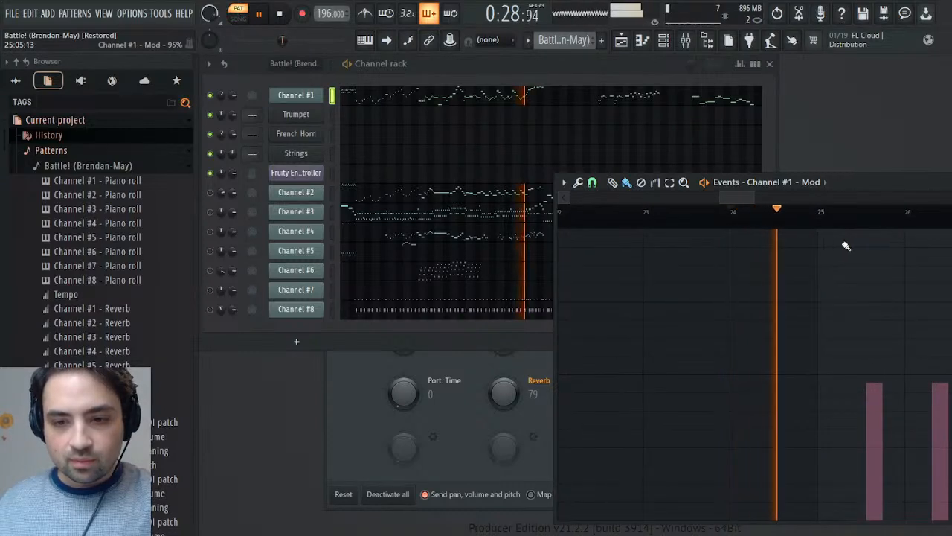
pyautogui.press('space')
pyautogui.click(825, 214)
pyautogui.press('space')
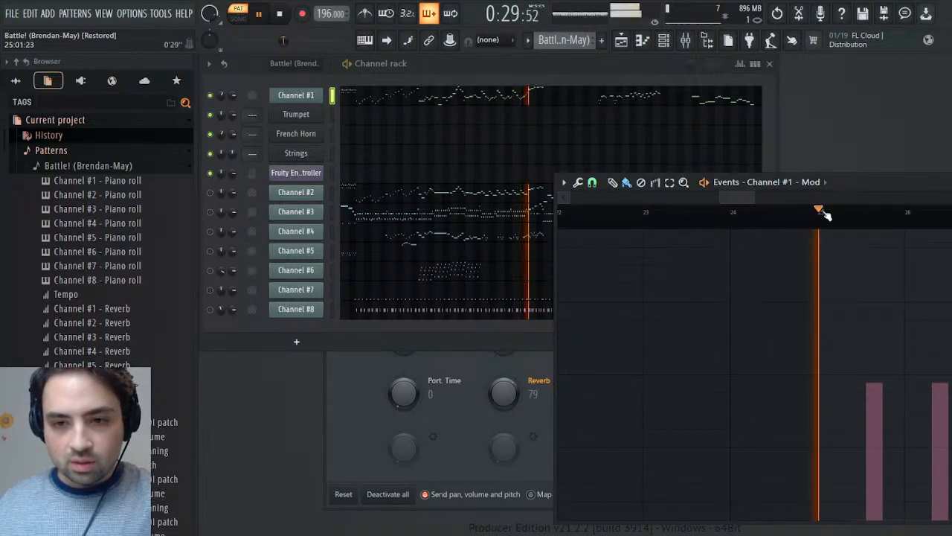
pyautogui.click(828, 215)
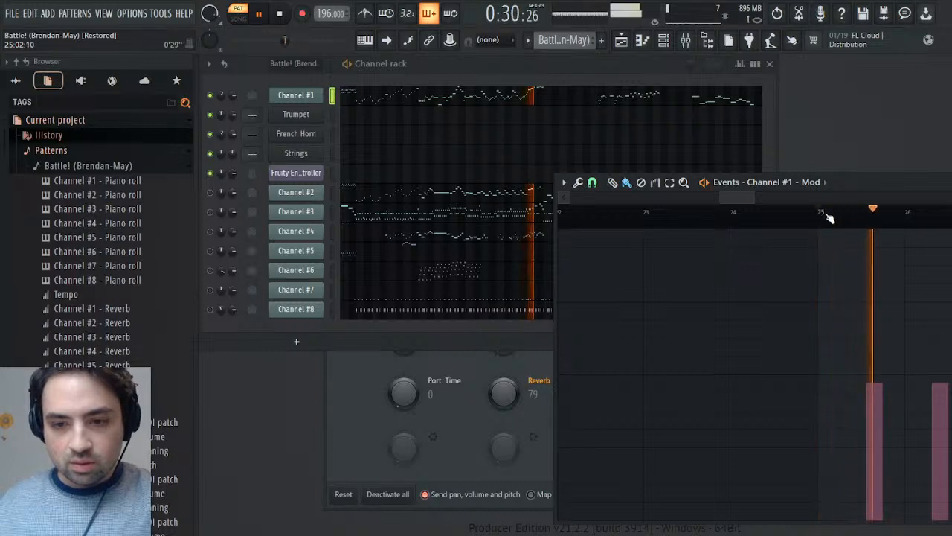
pyautogui.press('space')
pyautogui.moveTo(721, 197); pyautogui.dragTo(737, 195)
pyautogui.press('space')
pyautogui.press('space')
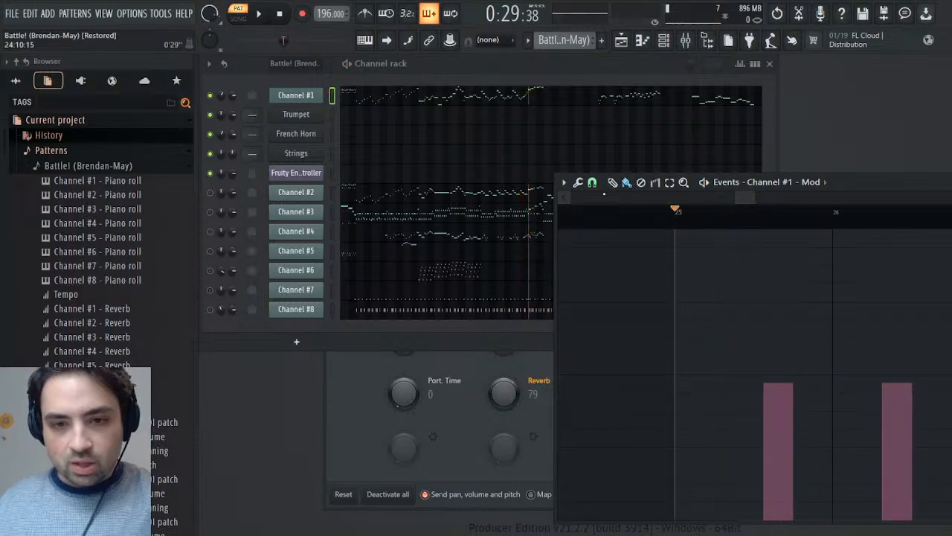
# - Play Channel #1 from several points within bar 25 to locate where the modulation should begin, and return to the bar's start
pyautogui.click(716, 224)
pyautogui.press('space')
pyautogui.press('space')
pyautogui.click(728, 226)
pyautogui.press('space')
pyautogui.press('space')
pyautogui.click(737, 228)
pyautogui.press('space')
pyautogui.press('space')
pyautogui.press('space')
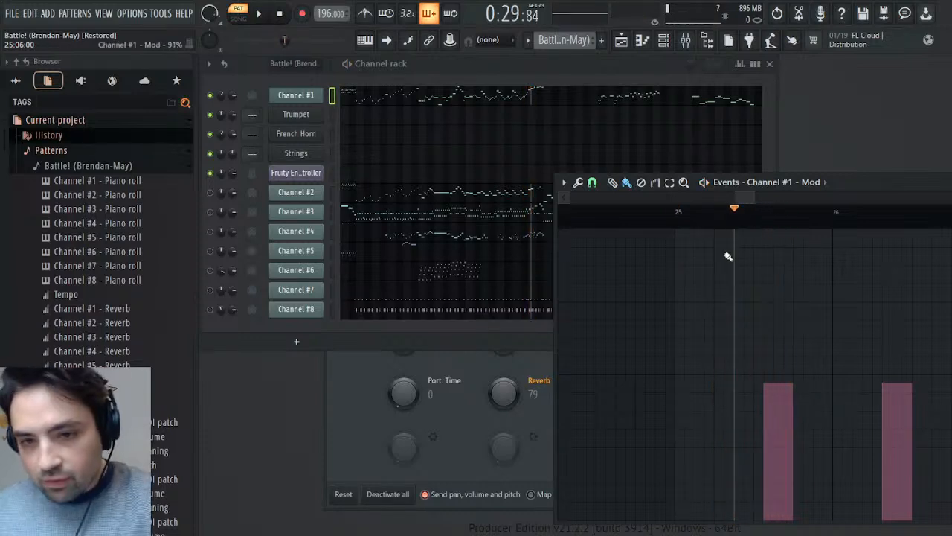
pyautogui.click(677, 227)
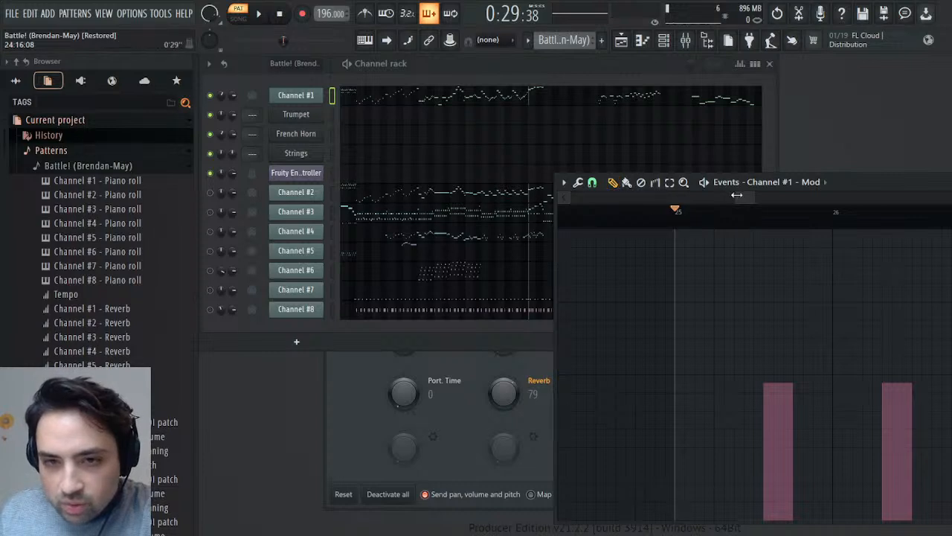
# - Add a Mod event early in bar 25 level with the existing ones, set Mod to 0% at the pattern's start, and play it
pyautogui.click(709, 388)
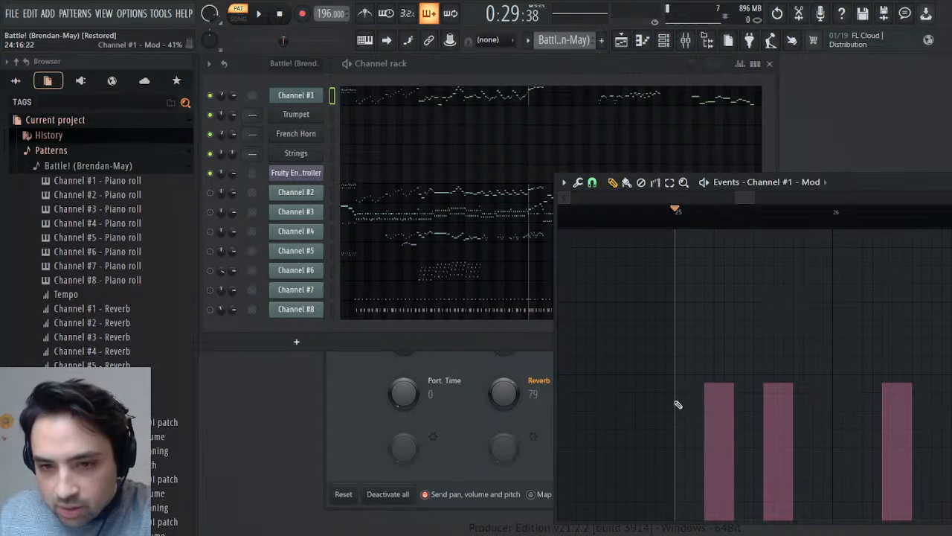
pyautogui.moveTo(735, 201); pyautogui.dragTo(349, 280)
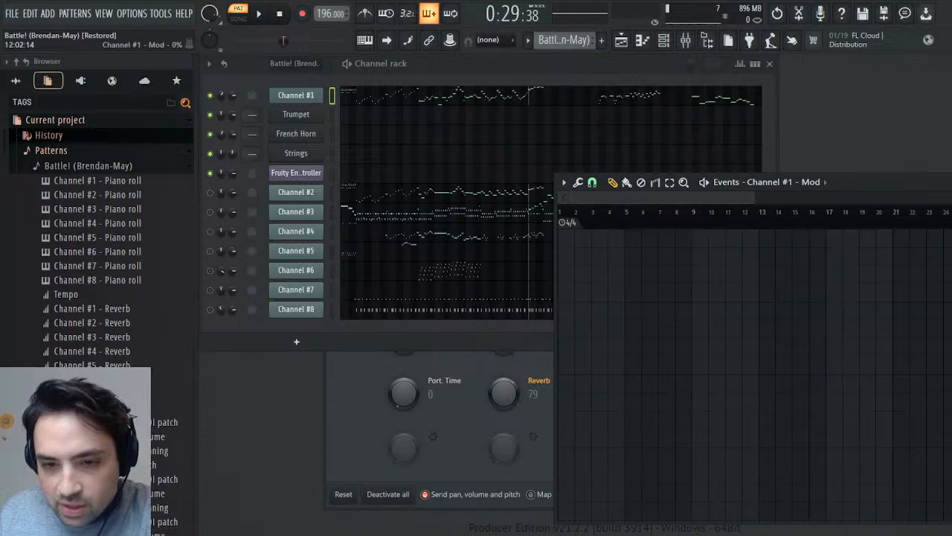
pyautogui.click(577, 519)
pyautogui.moveTo(561, 521); pyautogui.dragTo(581, 523)
pyautogui.press('space')
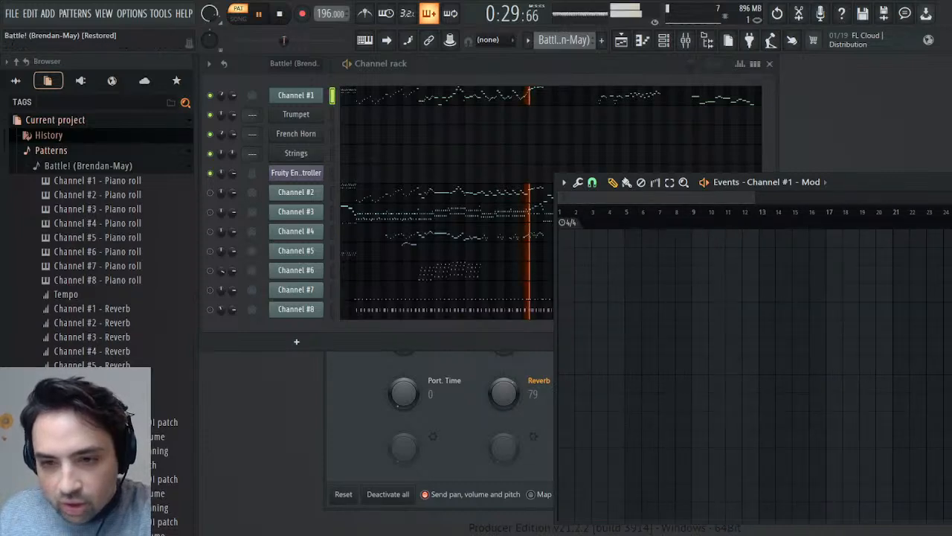
pyautogui.press('space')
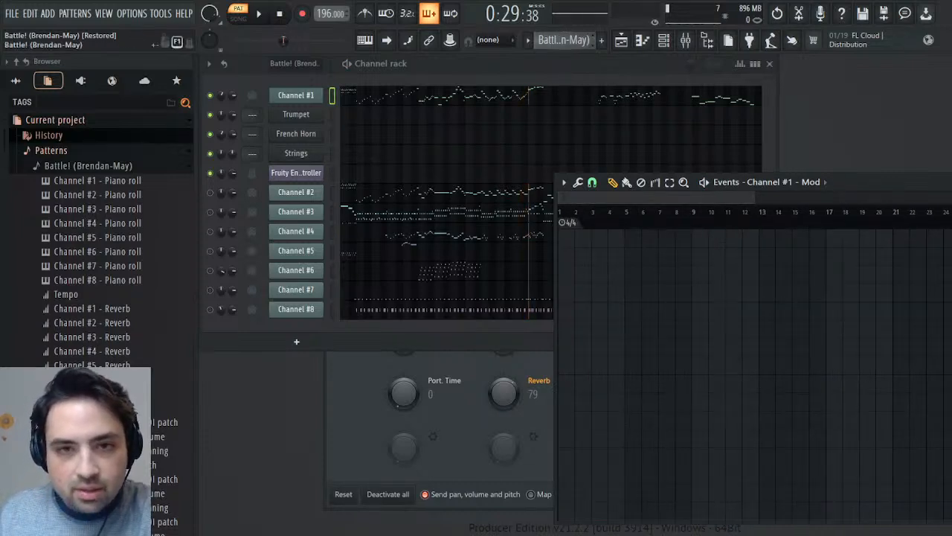
# - Collapse the patterns' contents in the browser and make Melody the active pattern
pyautogui.click(595, 69)
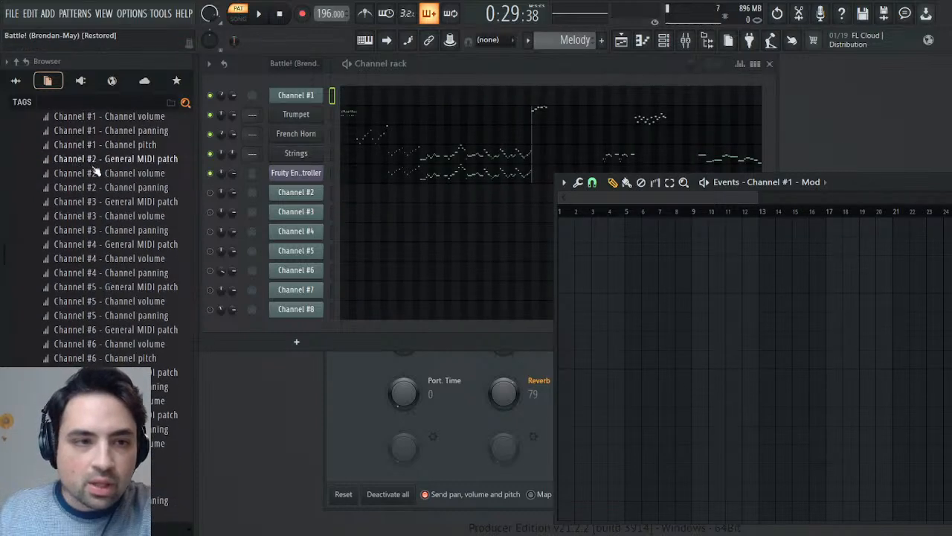
pyautogui.scroll(6, 95, 170)
pyautogui.click(79, 166)
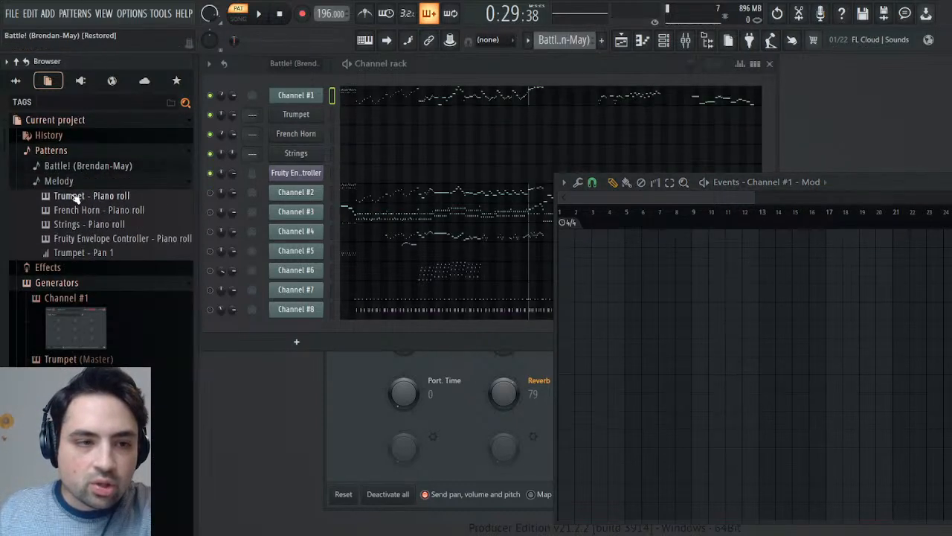
pyautogui.click(78, 186)
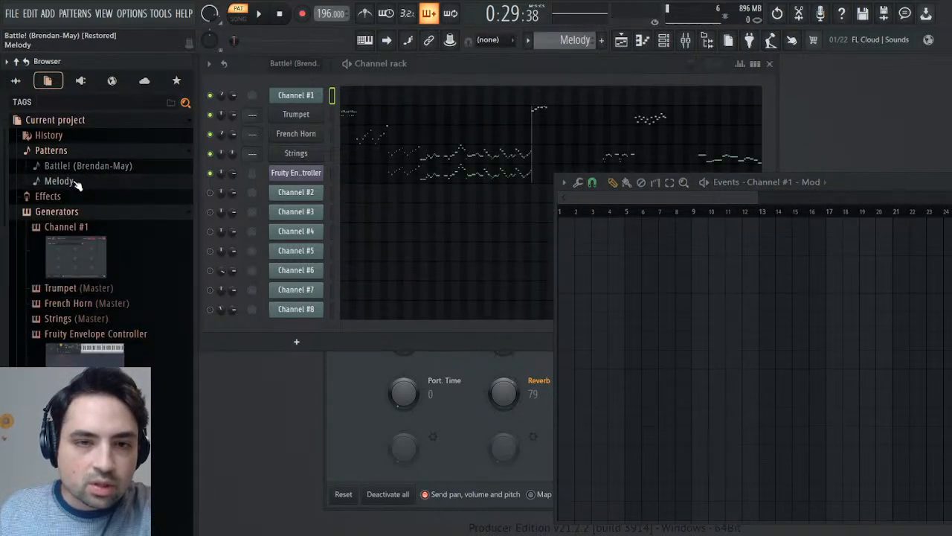
# - Expand the Trumpet's parameters in the browser and open its MIDI CC #1 (Modulation wheel) events
pyautogui.click(88, 290)
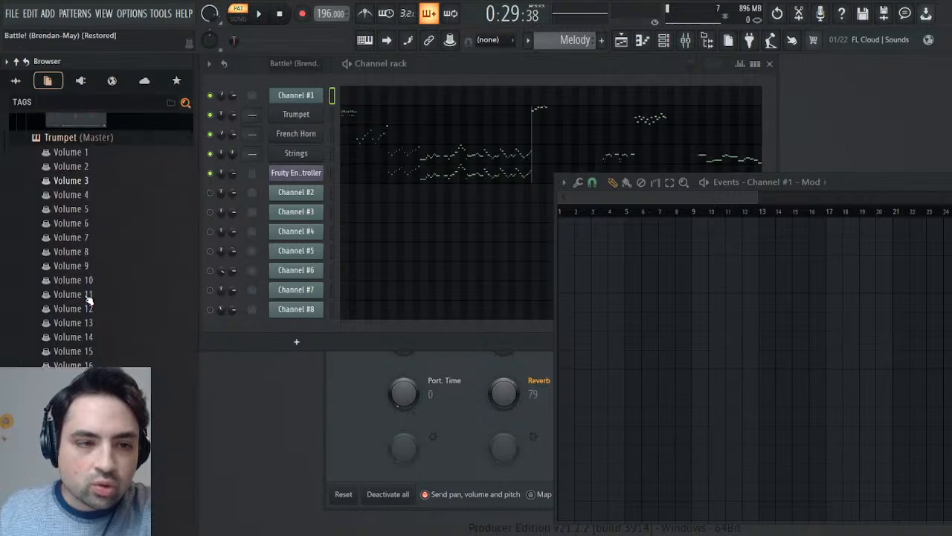
pyautogui.scroll(-20, 99, 282)
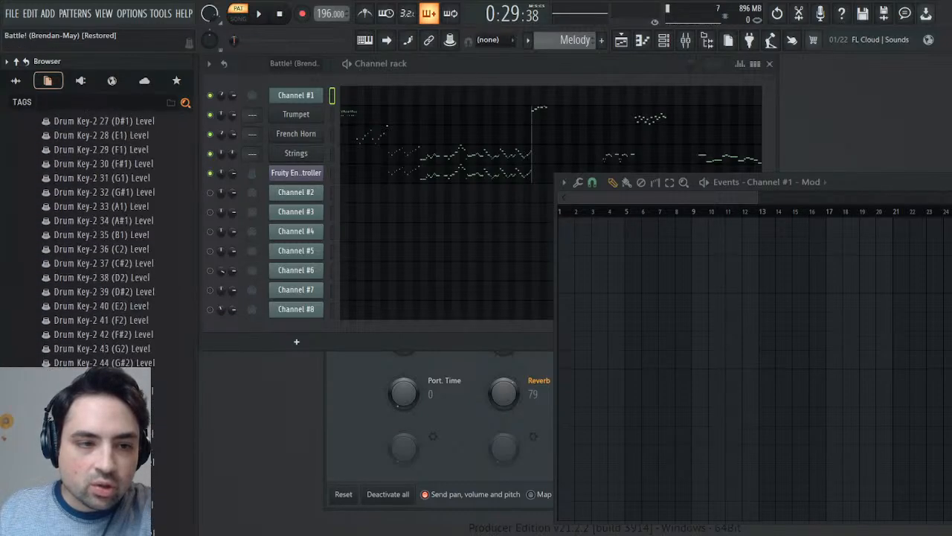
pyautogui.scroll(-20, 99, 281)
pyautogui.scroll(20, 99, 281)
pyautogui.scroll(-10, 99, 281)
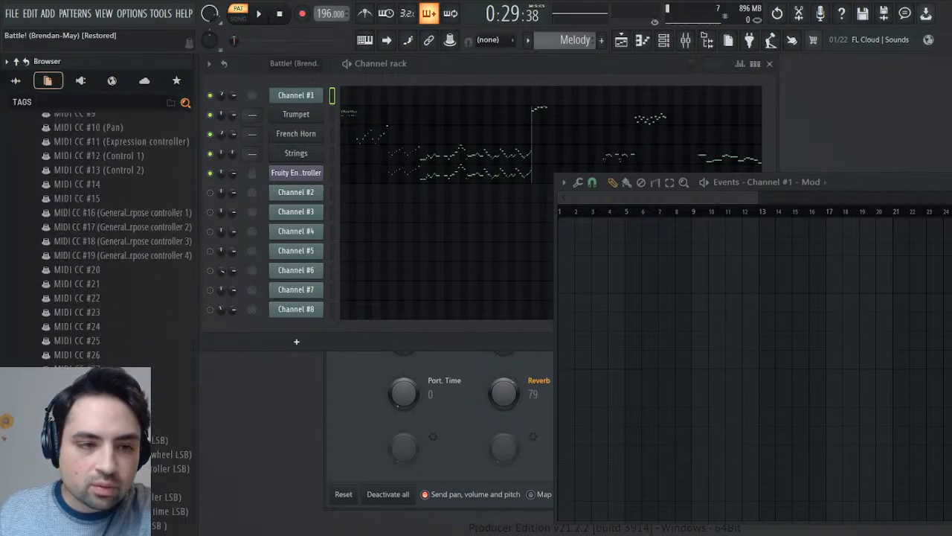
pyautogui.scroll(3, 112, 238)
pyautogui.scroll(10, 87, 339)
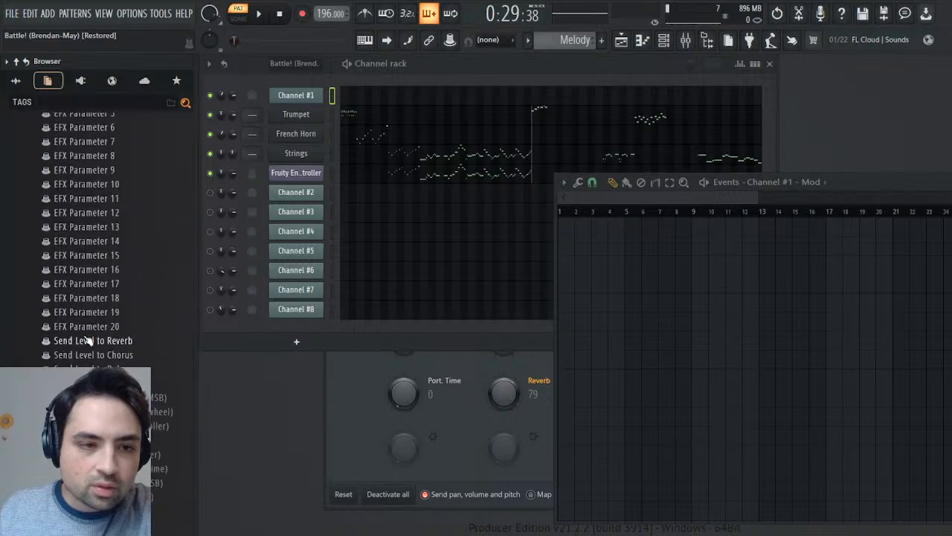
pyautogui.click(155, 412)
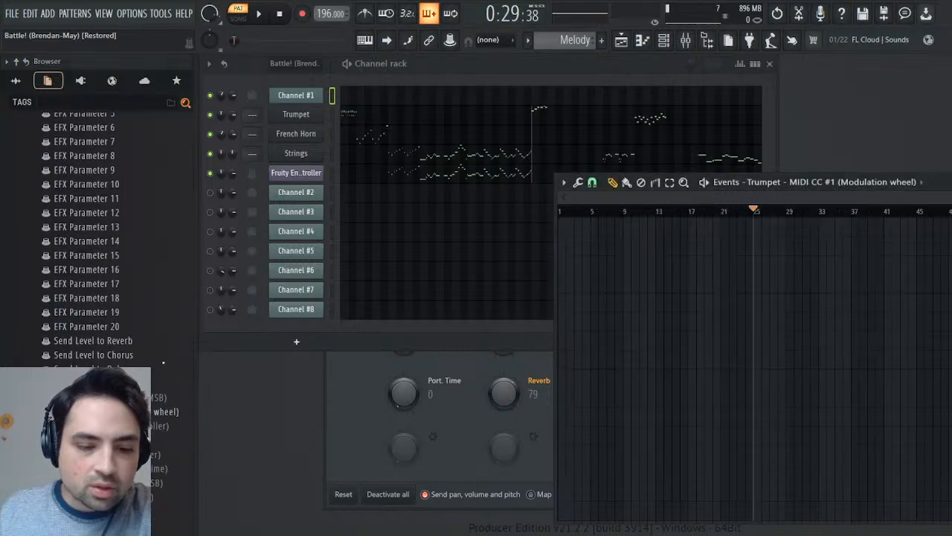
# - Paste Channel #1's Mod events into the Trumpet's Modulation wheel events and play them from about bar 25
pyautogui.moveTo(754, 214); pyautogui.dragTo(422, 221)
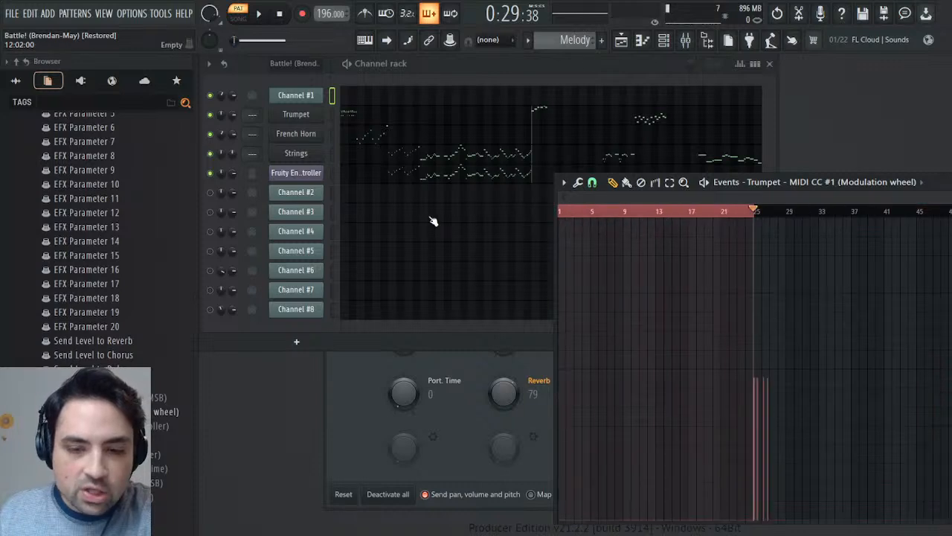
pyautogui.click(753, 212)
pyautogui.press('space')
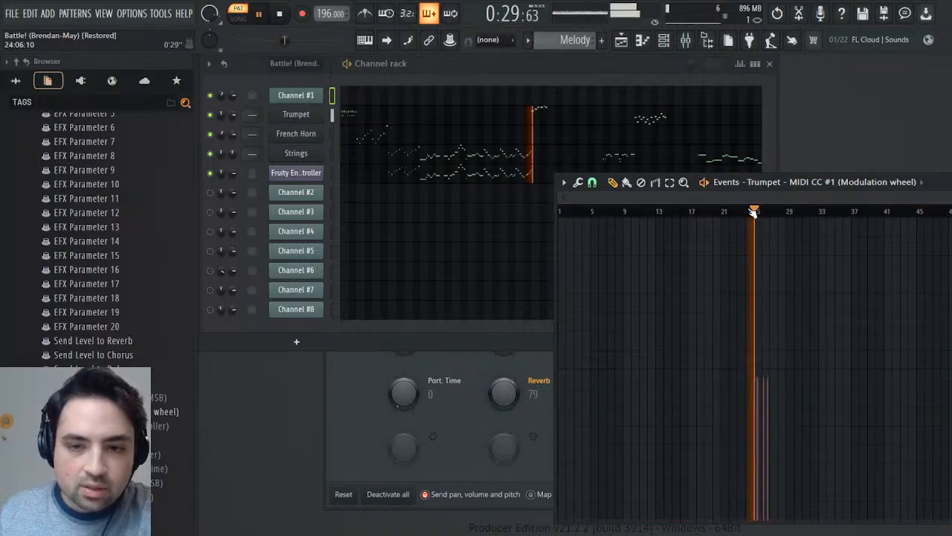
pyautogui.press('space')
# - Set the Trumpet's vibrato rate to 25 in its Tone Editor, play the passage, and close the instrument
pyautogui.click(298, 116)
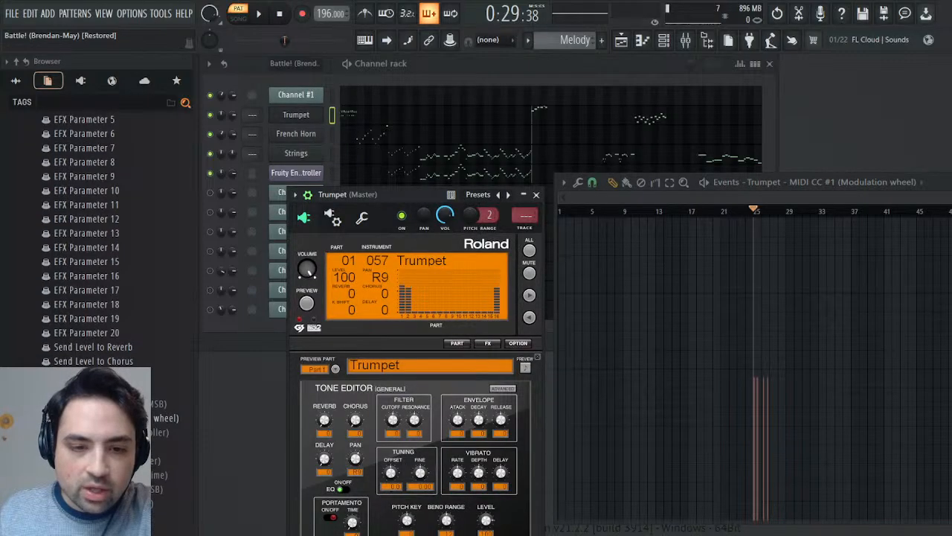
pyautogui.moveTo(458, 472); pyautogui.dragTo(457, 458)
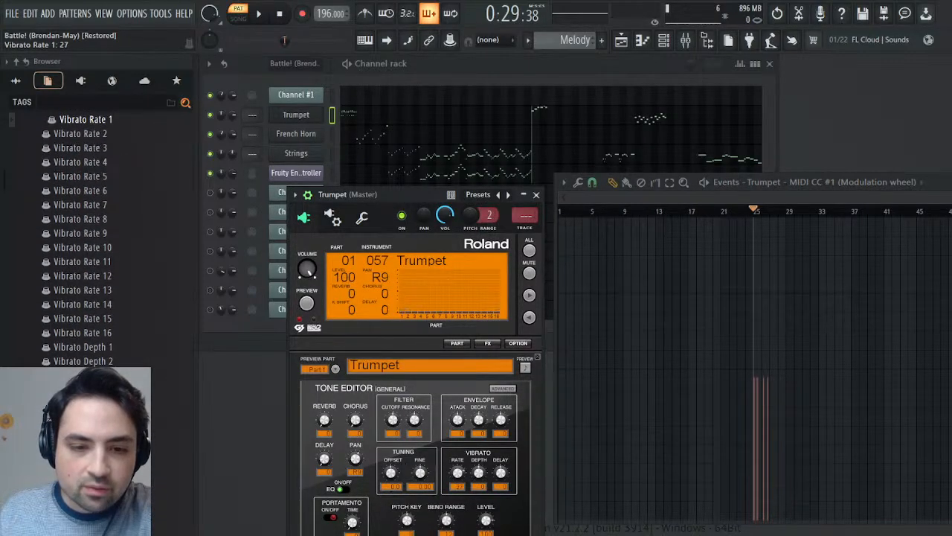
pyautogui.press('space')
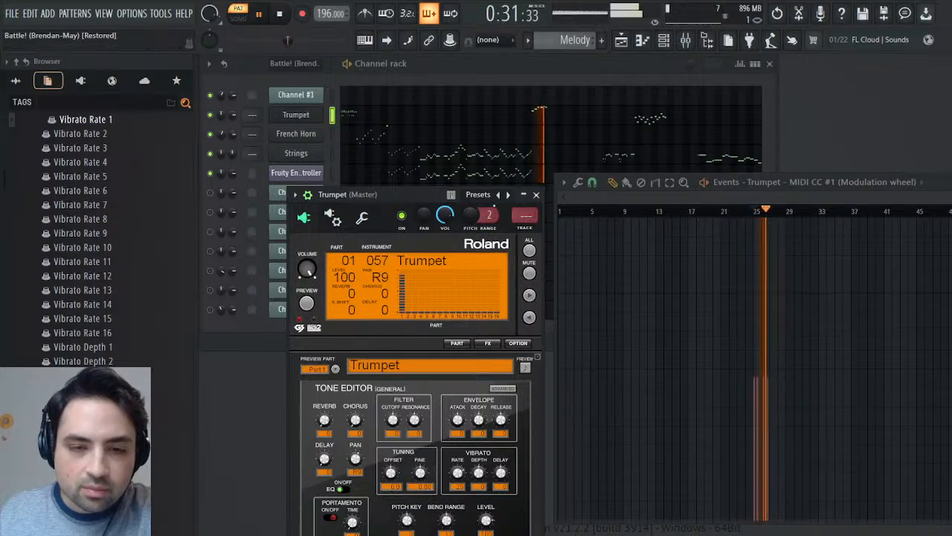
pyautogui.click(536, 194)
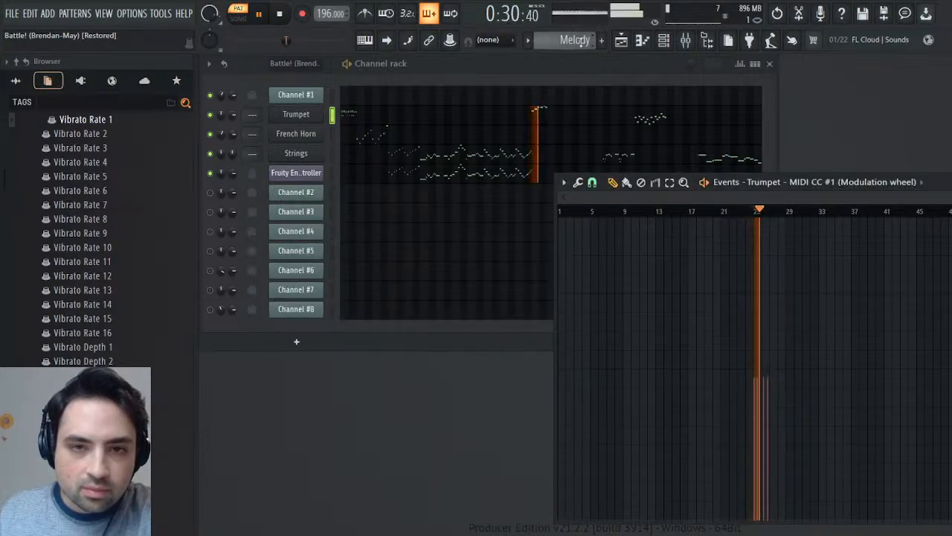
# - Compare the modulated passage around bars 25 to 27 by alternately playing the Battle! and Melody patterns
pyautogui.press('space')
pyautogui.scroll(1, 584, 40)
pyautogui.press('space')
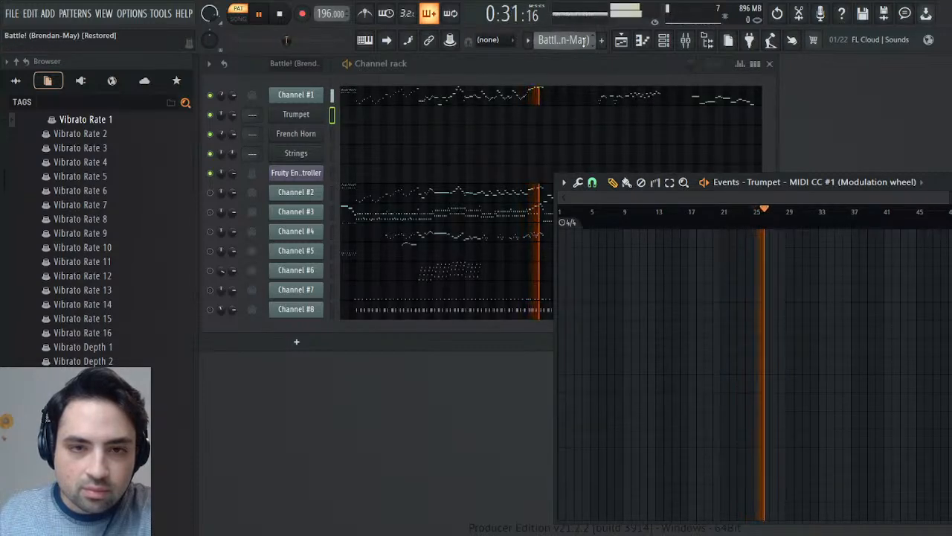
pyautogui.press('space')
pyautogui.scroll(-1, 586, 42)
pyautogui.press('space')
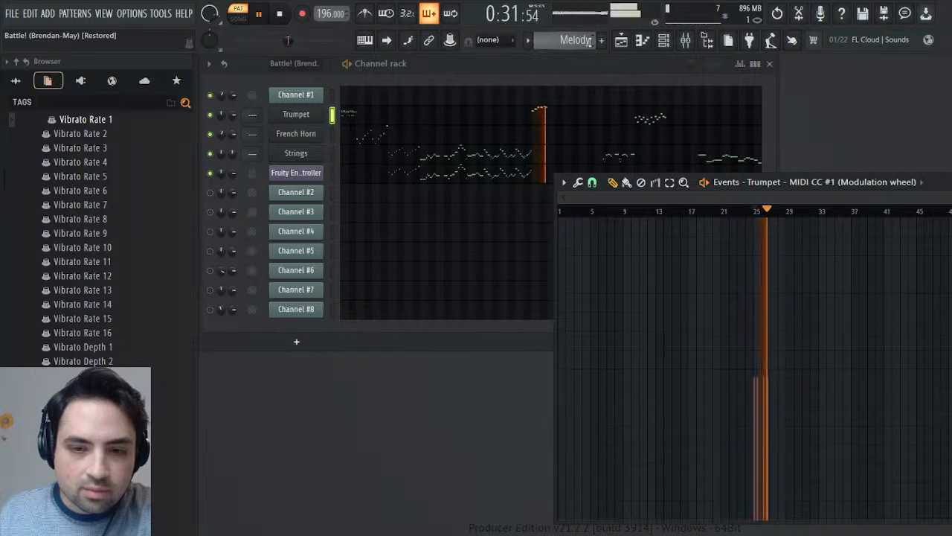
pyautogui.press('space')
pyautogui.scroll(1, 588, 41)
pyautogui.press('space')
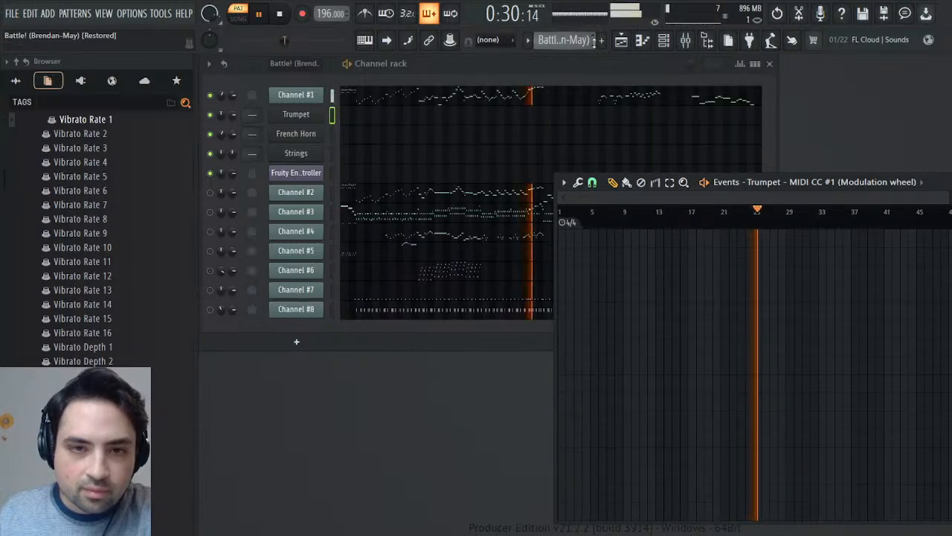
pyautogui.press('space')
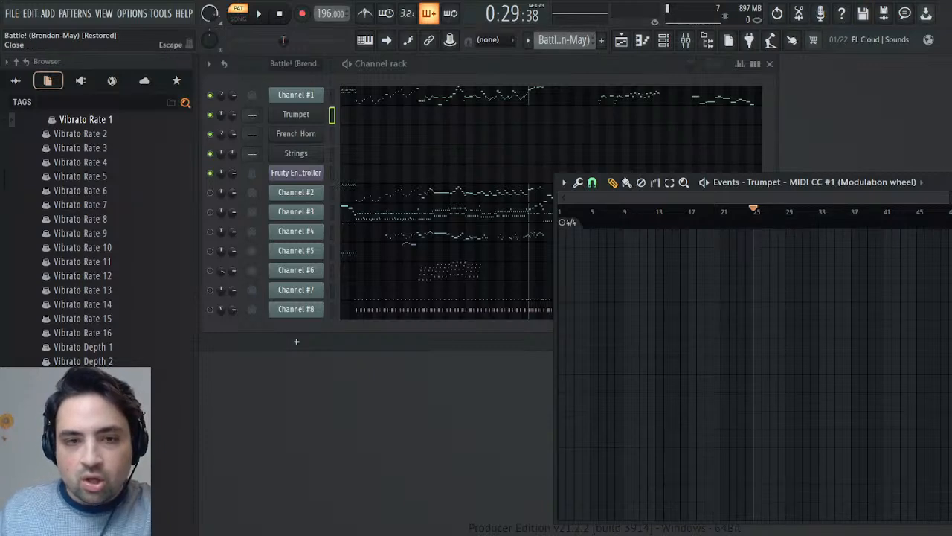
# - Close the Modulation wheel events and briefly review the Trumpet's instrument settings and the Melody pattern's notes
pyautogui.press('Escape')
pyautogui.click(304, 116)
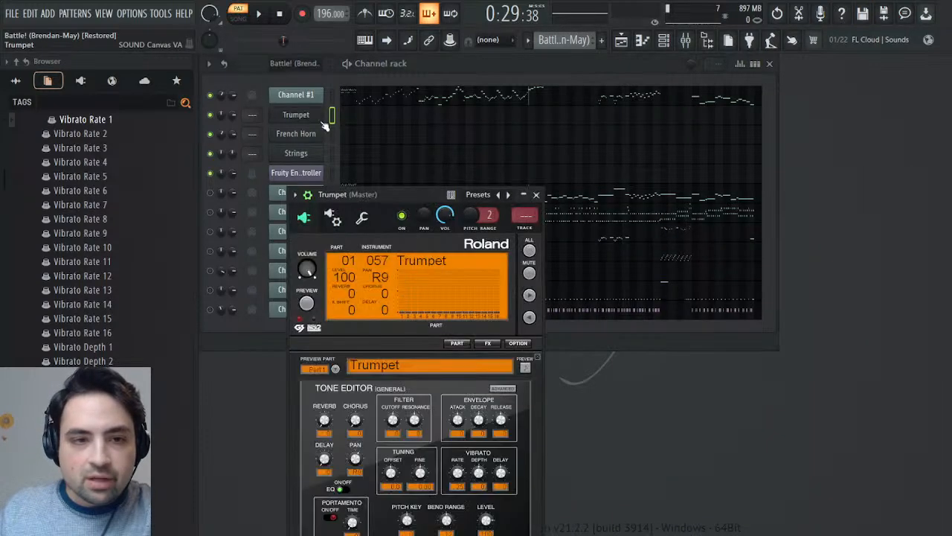
pyautogui.click(537, 195)
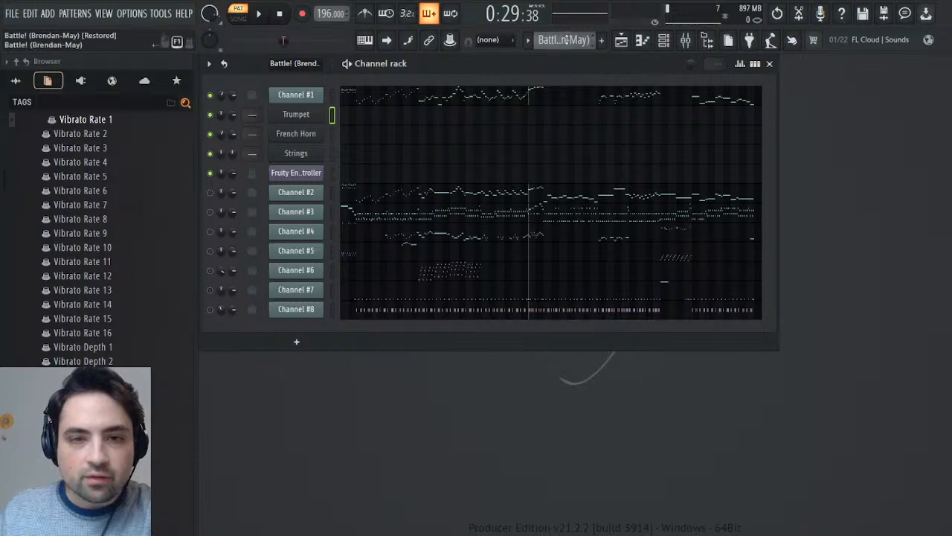
pyautogui.scroll(-1, 566, 40)
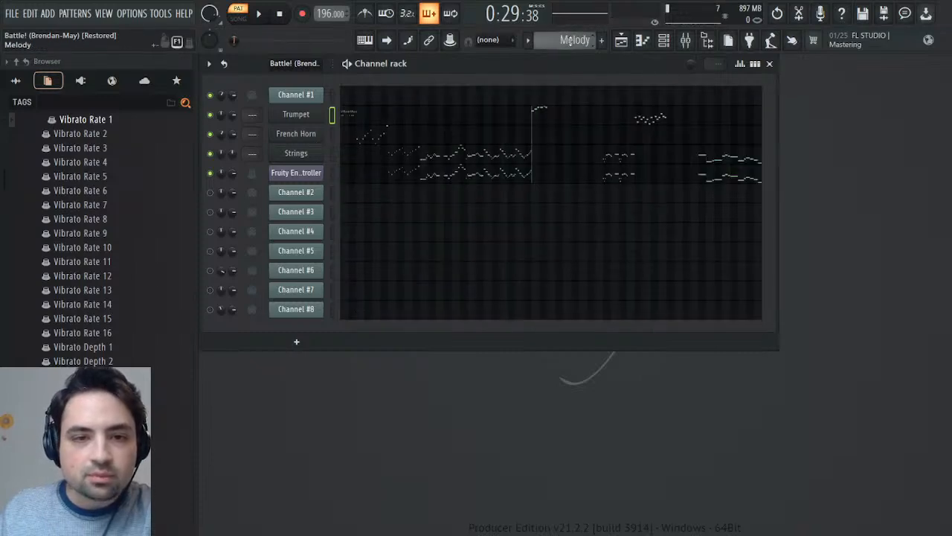
pyautogui.scroll(1, 563, 41)
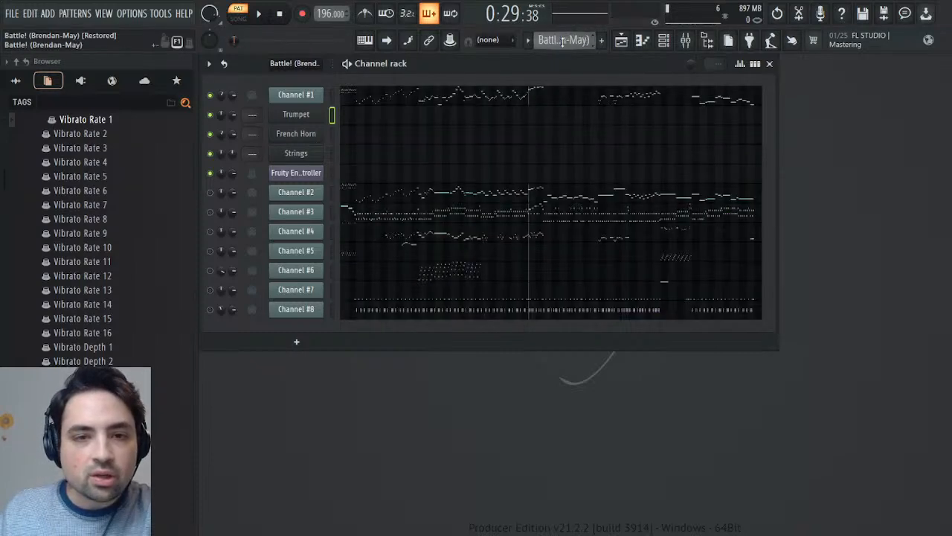
# - Mute Channel #1, unmute Channel #2, play the Battle! pattern from the beginning, and select the Strings channel
pyautogui.click(211, 192)
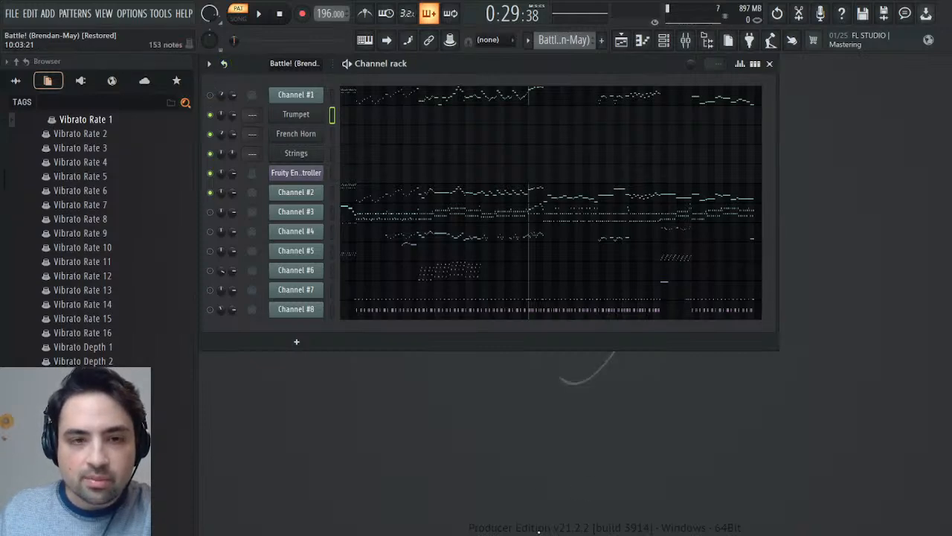
pyautogui.press('space')
pyautogui.click(279, 15)
pyautogui.click(279, 15)
pyautogui.press('space')
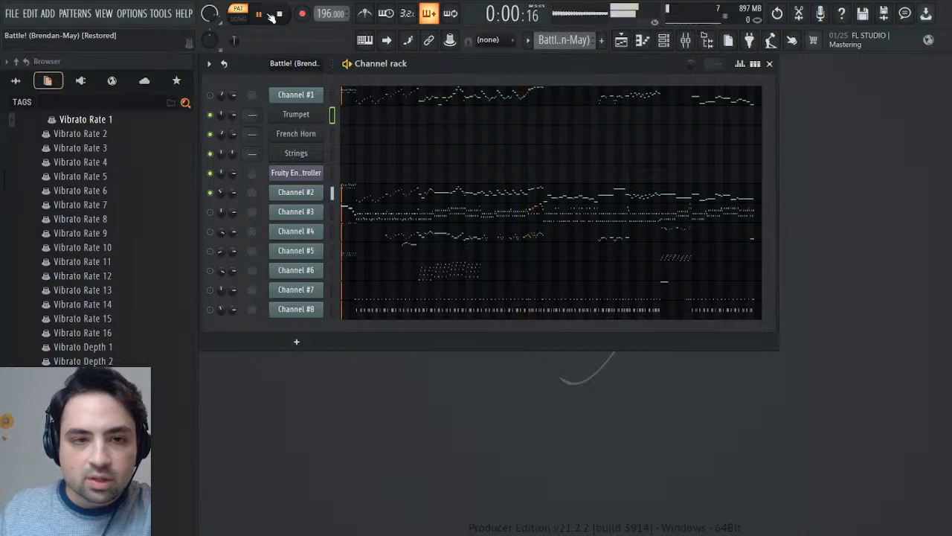
pyautogui.click(299, 155)
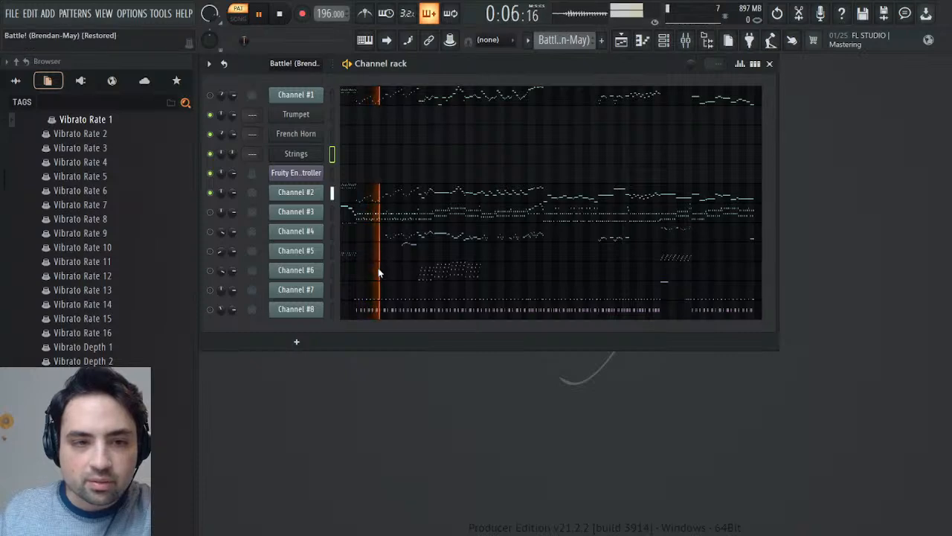
# - Clone the Strings channel, place the copy directly below Channel #2, and restart playback from the beginning
pyautogui.hotkey('alt', 'c')
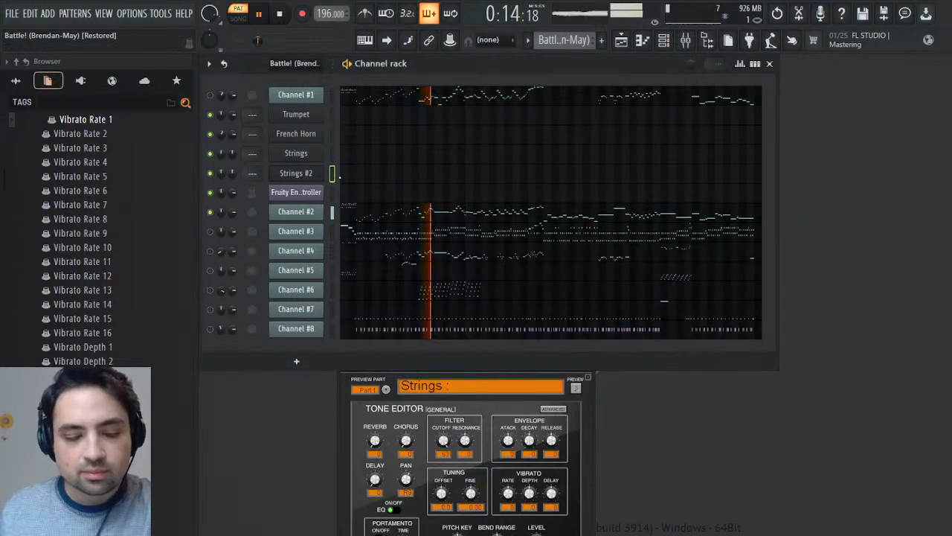
pyautogui.hotkey('alt', 'Down')
pyautogui.hotkey('alt', 'Down')
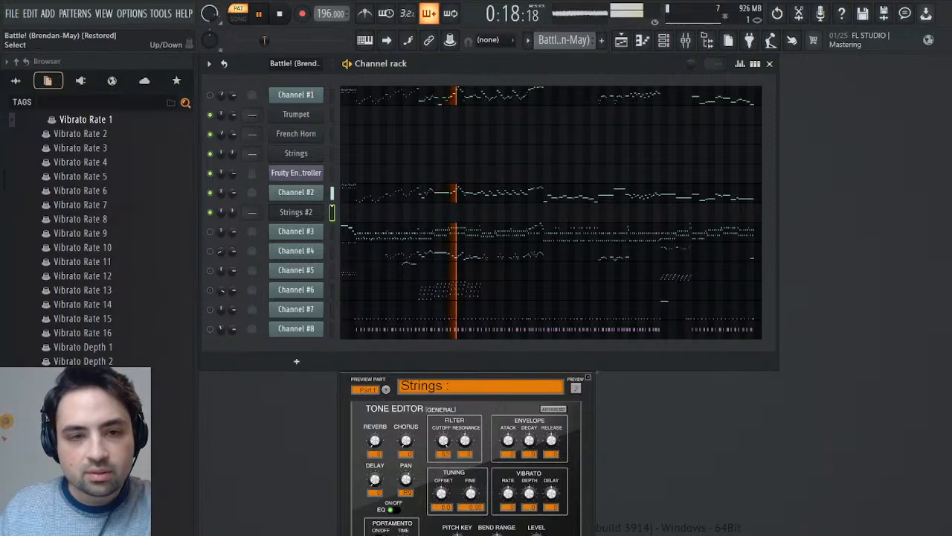
pyautogui.click(280, 15)
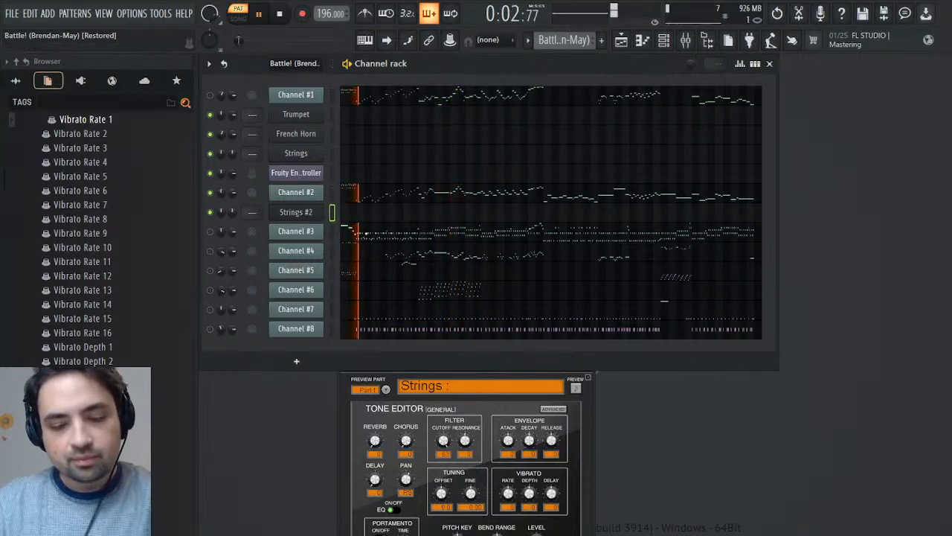
# - Rename the cloned Strings channel "Piano" and load the Piano 1 instrument in it
pyautogui.write('Piano')
pyautogui.press('Return')
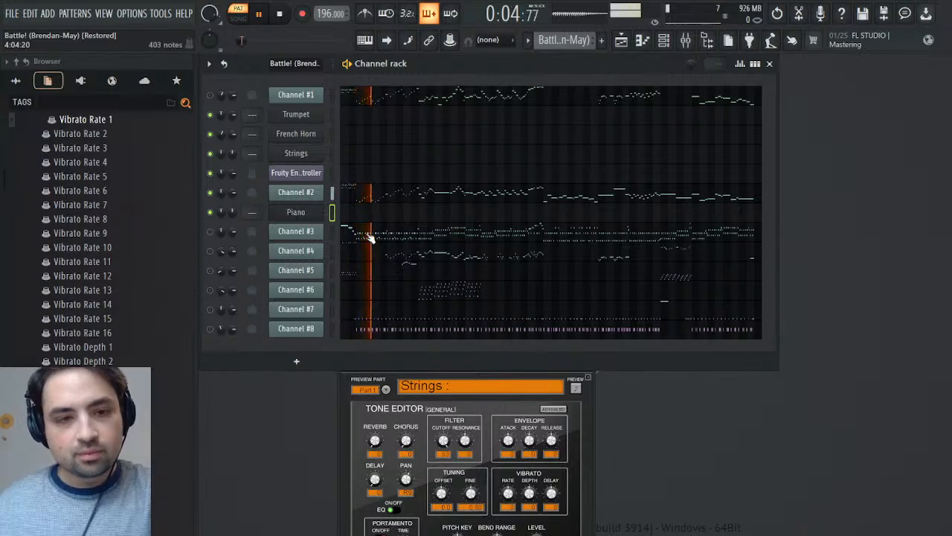
pyautogui.click(297, 213)
pyautogui.click(296, 212)
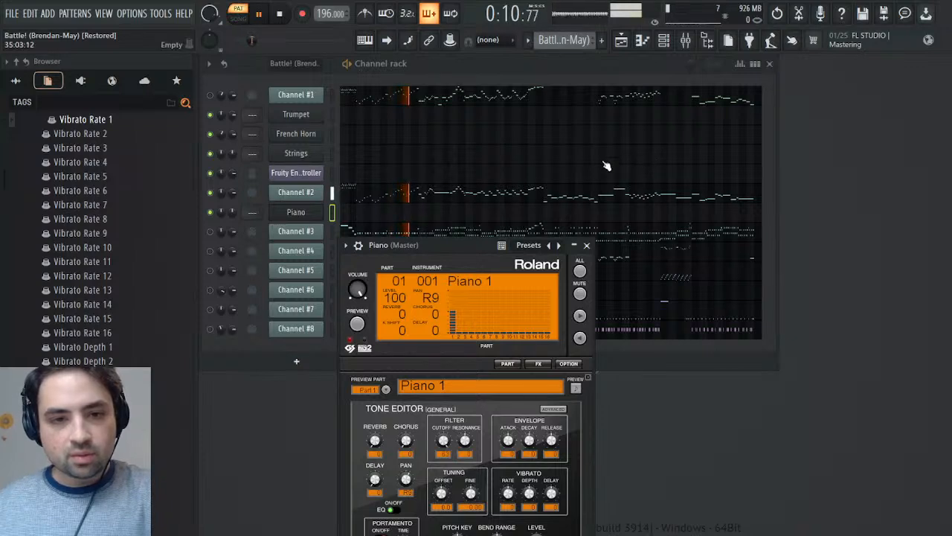
pyautogui.click(586, 245)
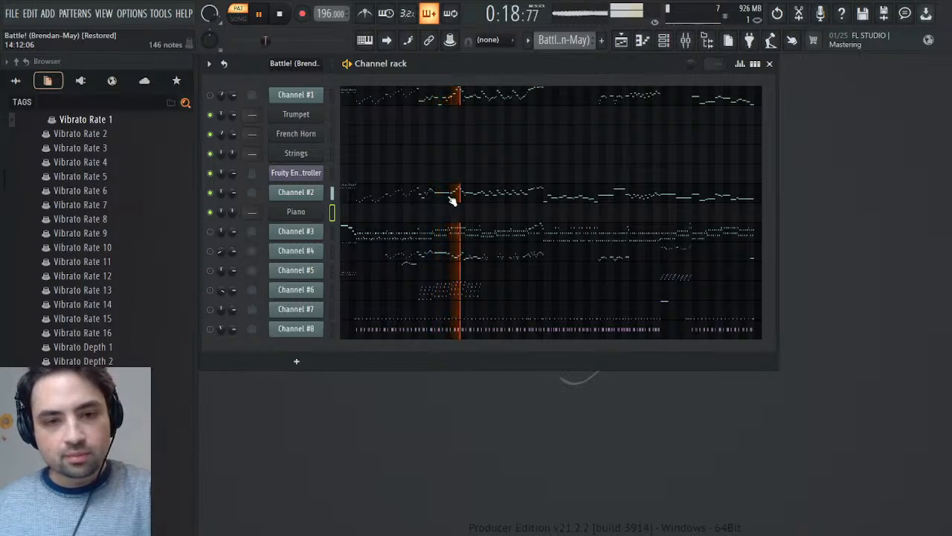
# - Examine Channel #2's notes in the Piano roll, focusing on the first 24 bars, and close it
pyautogui.click(376, 201)
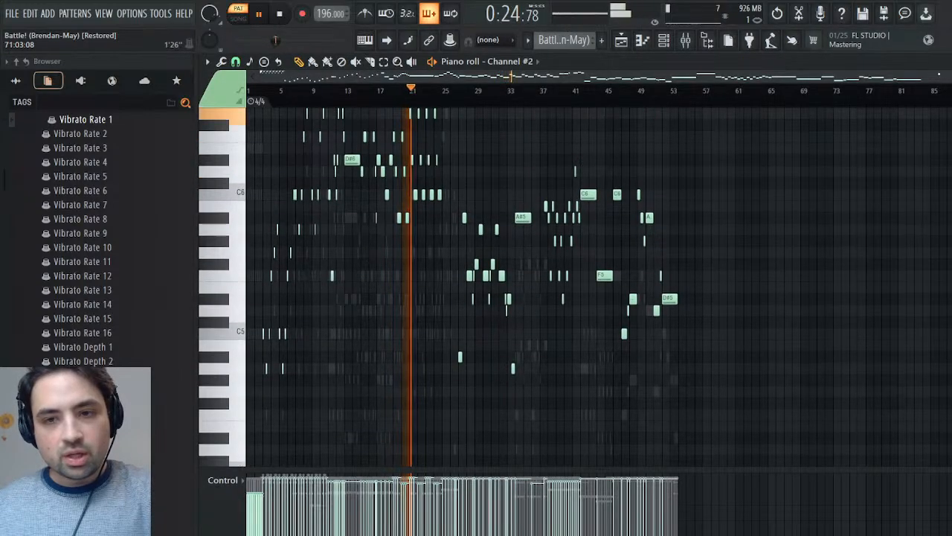
pyautogui.moveTo(934, 88); pyautogui.dragTo(577, 89)
pyautogui.scroll(2, 689, 212)
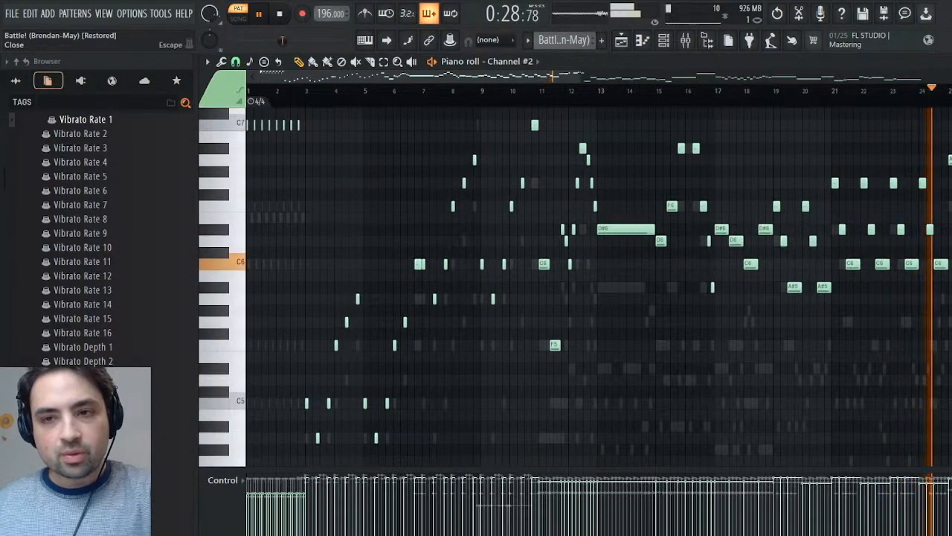
pyautogui.click(948, 62)
# - Create a "Harp" channel below Piano from a clone of the Piano channel, with instrument 047 Harp loaded
pyautogui.click(293, 211)
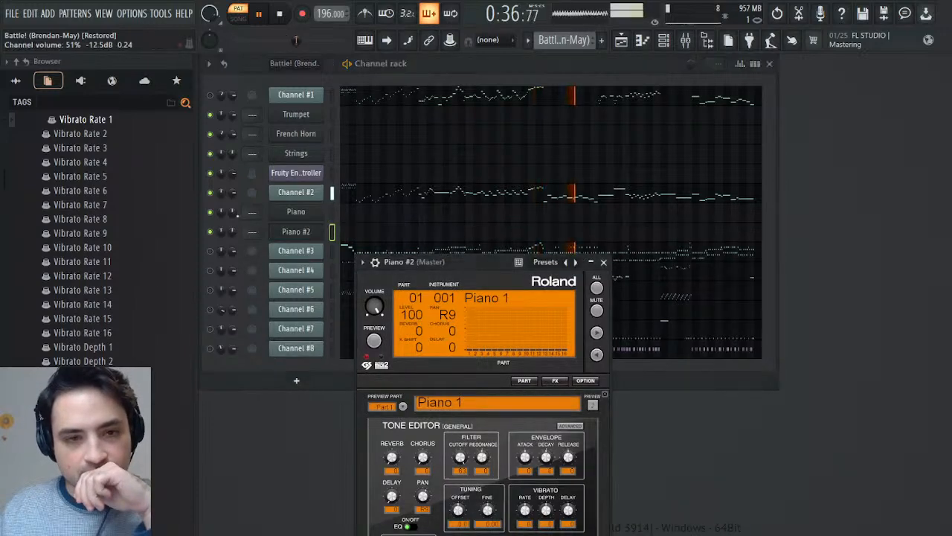
pyautogui.click(231, 214)
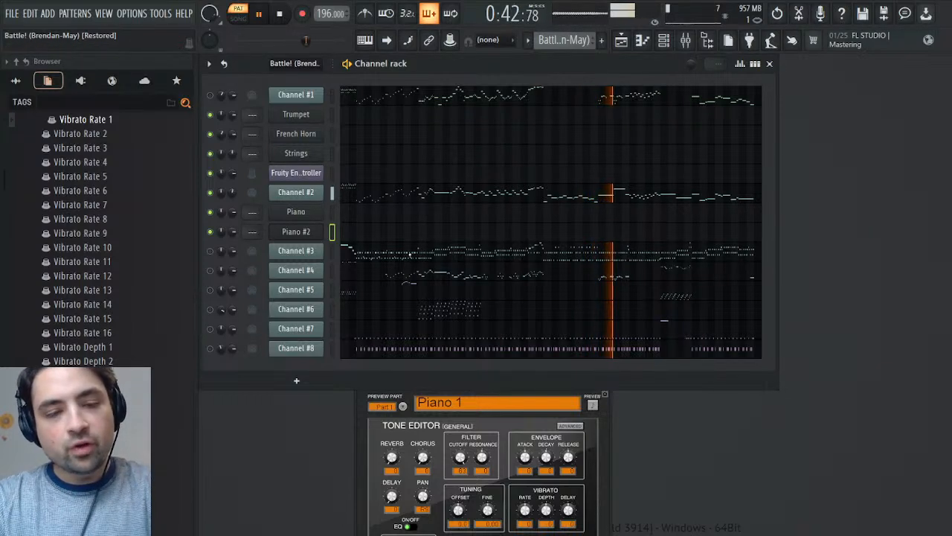
pyautogui.click(450, 403)
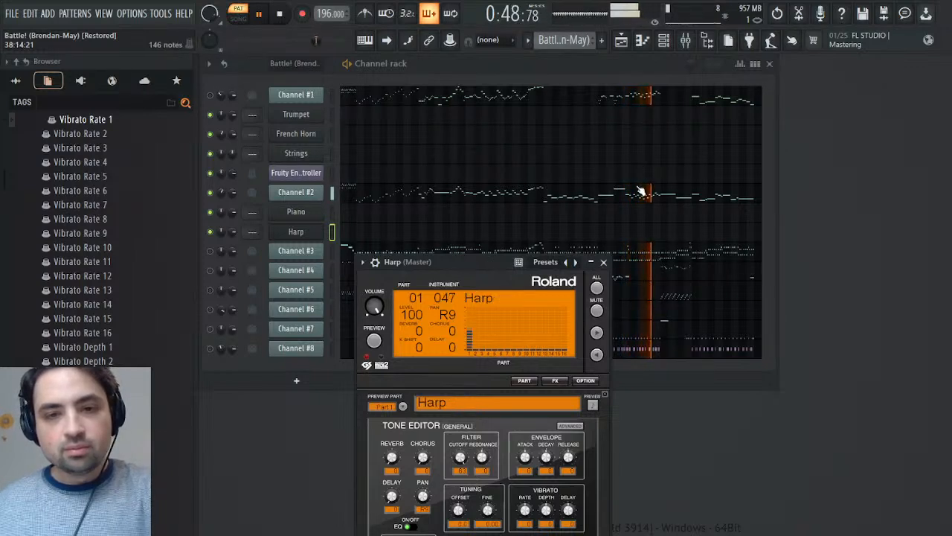
pyautogui.click(604, 263)
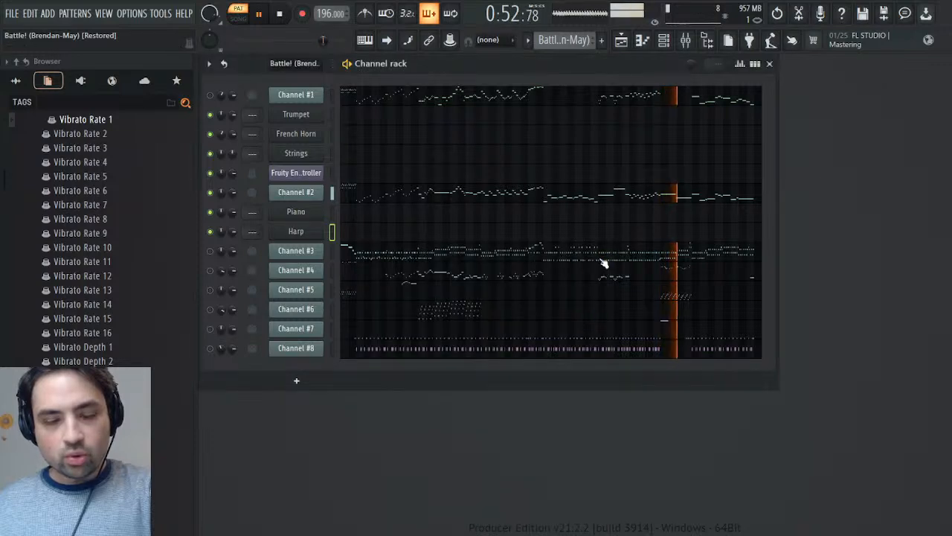
pyautogui.click(302, 233)
pyautogui.click(321, 235)
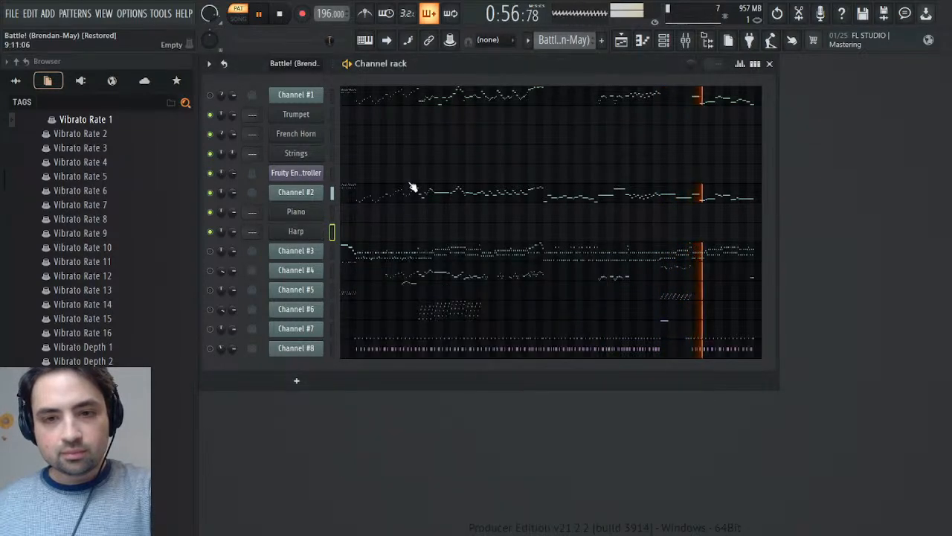
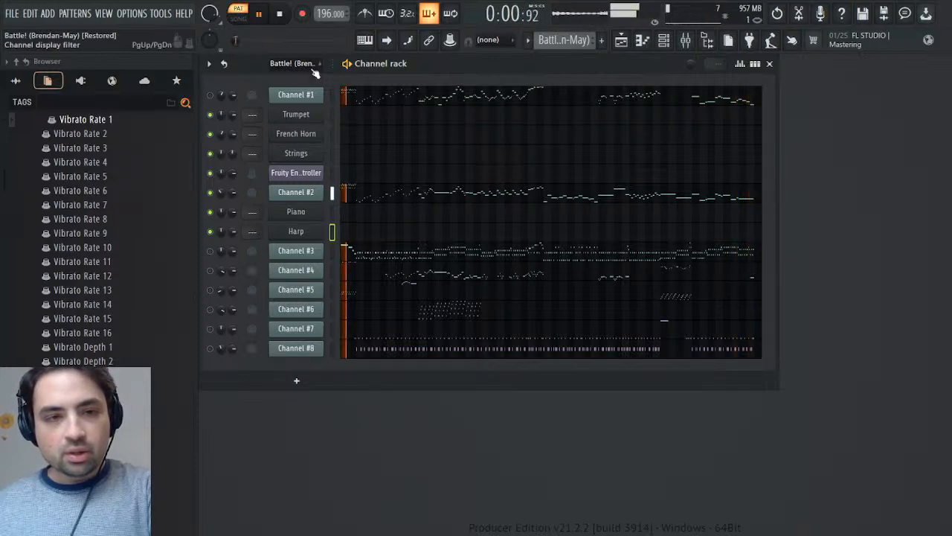
# - Copy Channel #2's opening notes in bars 1 and 2 into the Piano channel of the Melody pattern
pyautogui.click(365, 194)
pyautogui.moveTo(336, 133); pyautogui.dragTo(179, 277)
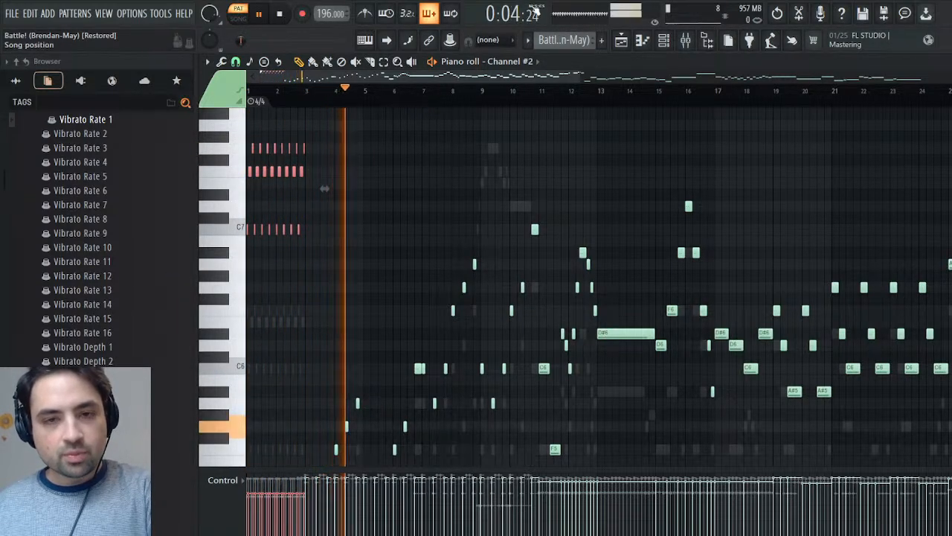
pyautogui.moveTo(564, 42); pyautogui.dragTo(594, 58)
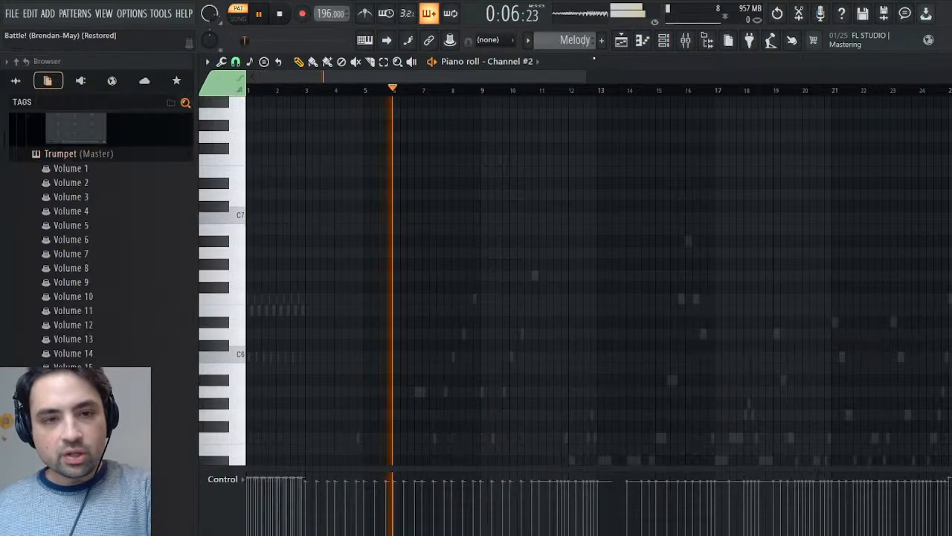
pyautogui.press('space')
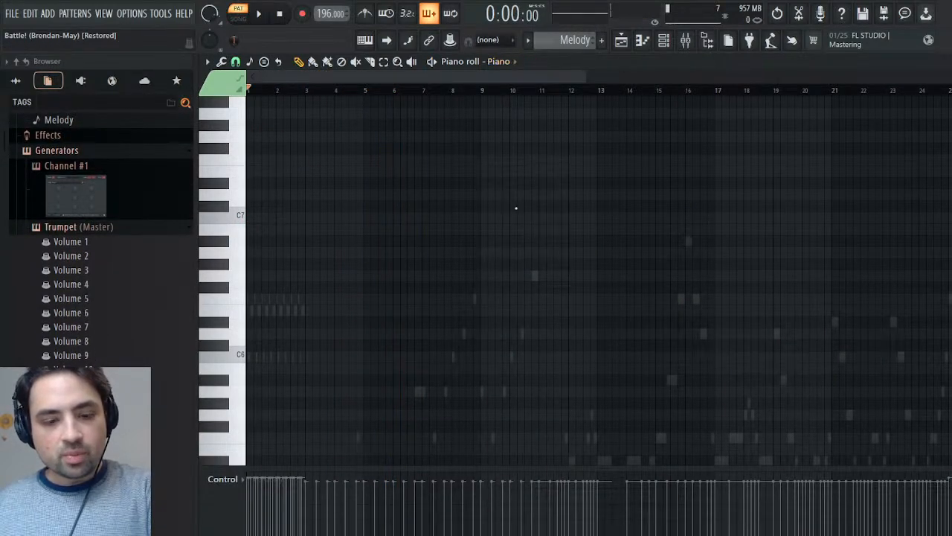
pyautogui.hotkey('ctrl', 'v')
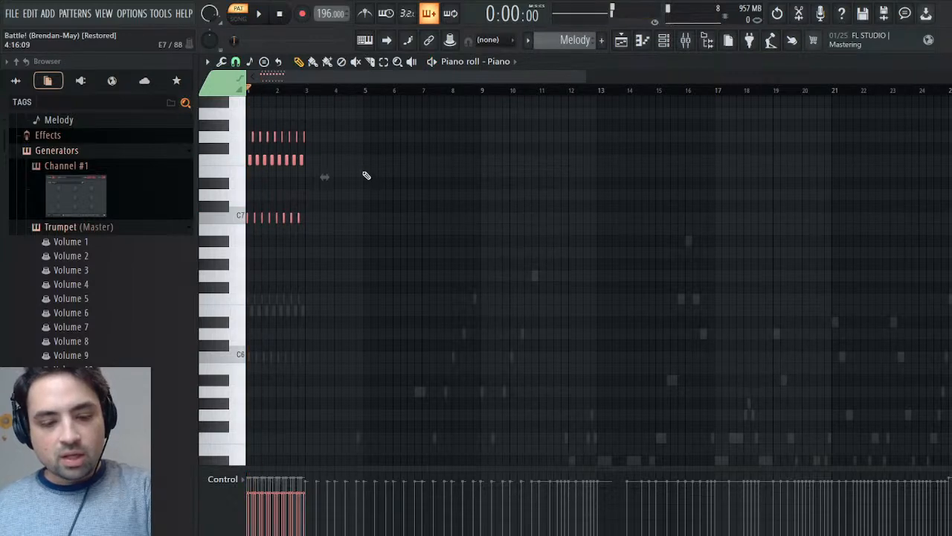
pyautogui.hotkey('ctrl', 'd')
# - Play back the Melody pattern, check the Piano channel's instrument settings, and stop playback
pyautogui.press('space')
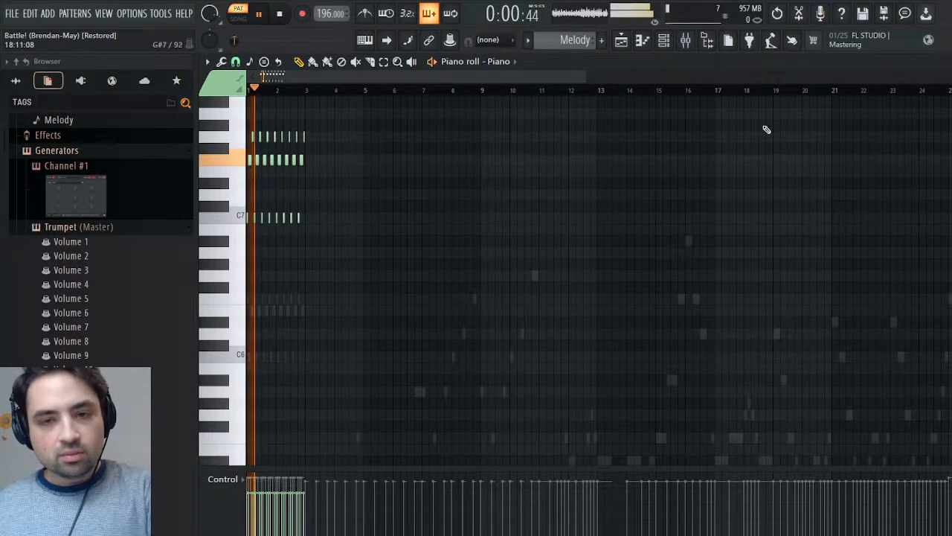
pyautogui.press('F6')
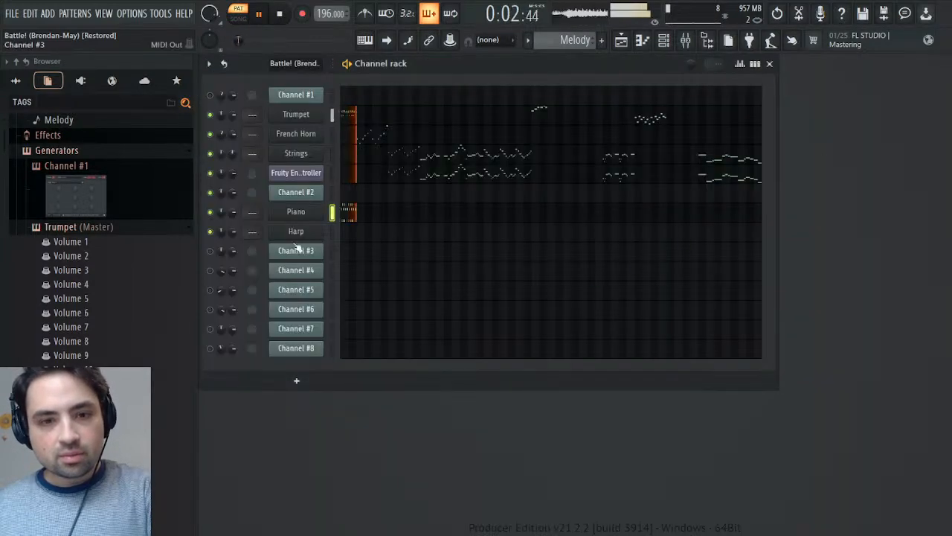
pyautogui.click(295, 212)
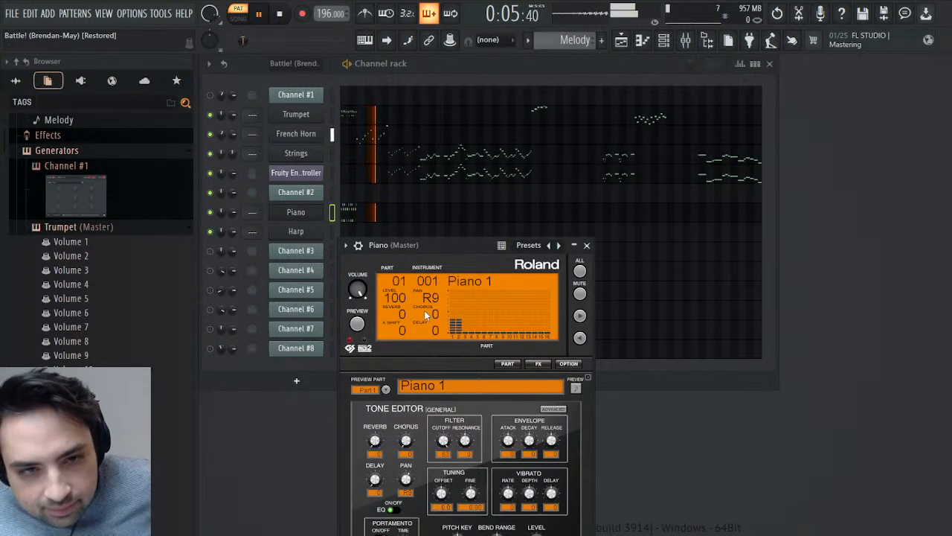
pyautogui.click(587, 244)
pyautogui.press('space')
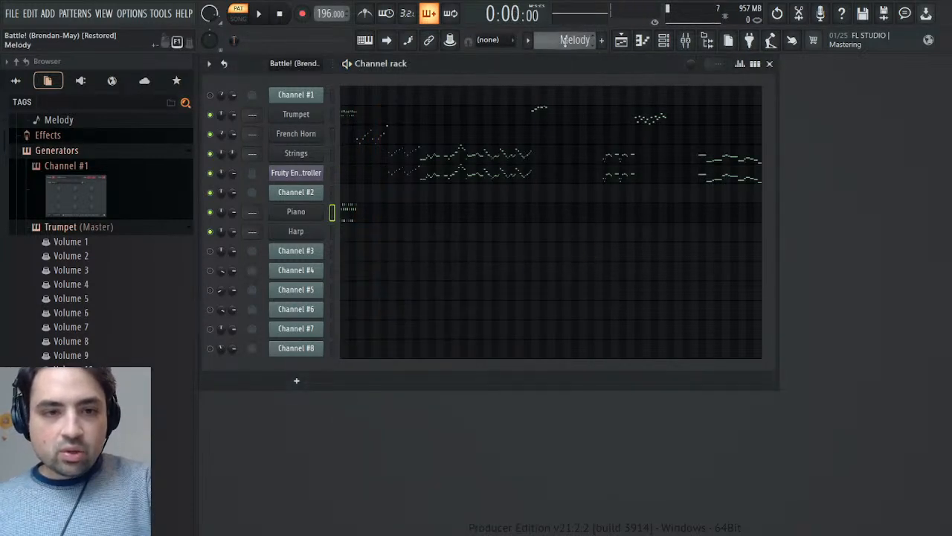
# - Switch to the Battle! (Brendan-May) pattern and inspect Channel #2's volume events
pyautogui.scroll(1, 565, 41)
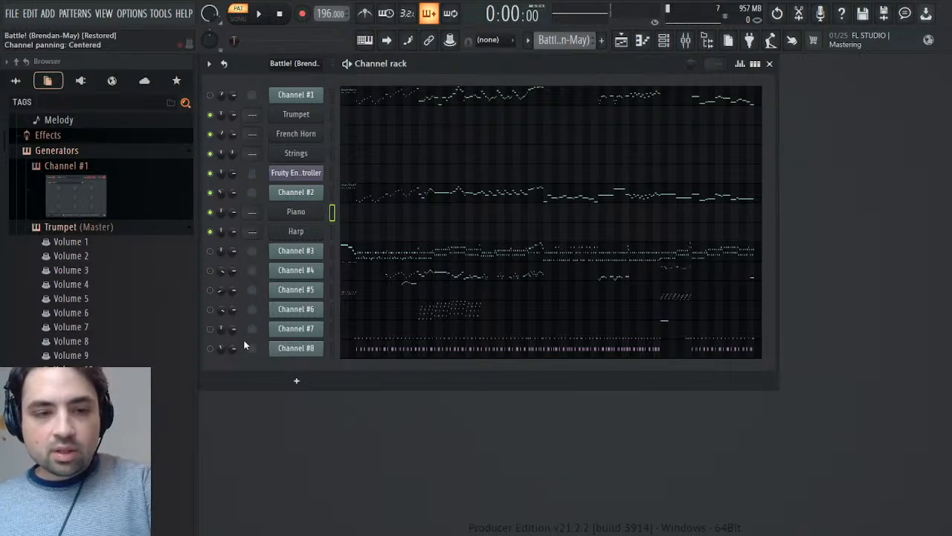
pyautogui.click(259, 222)
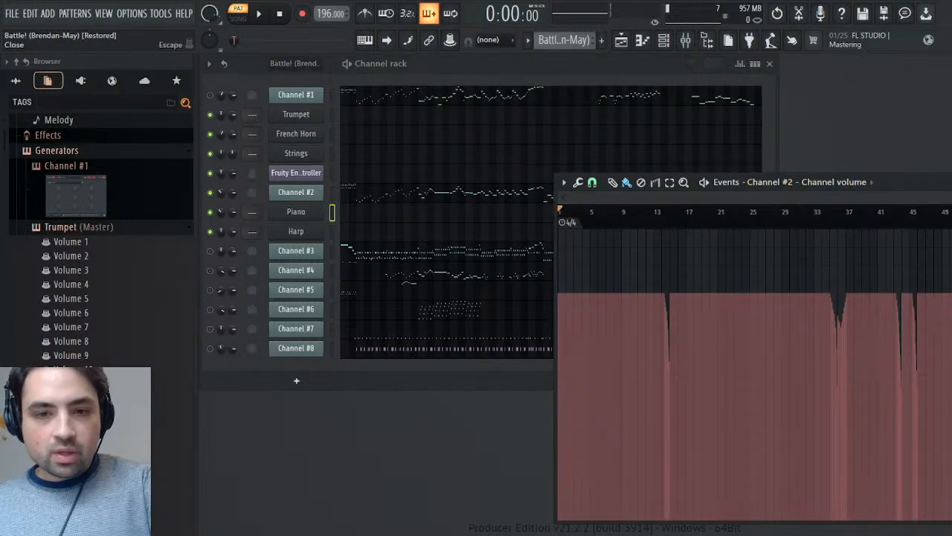
pyautogui.click(946, 182)
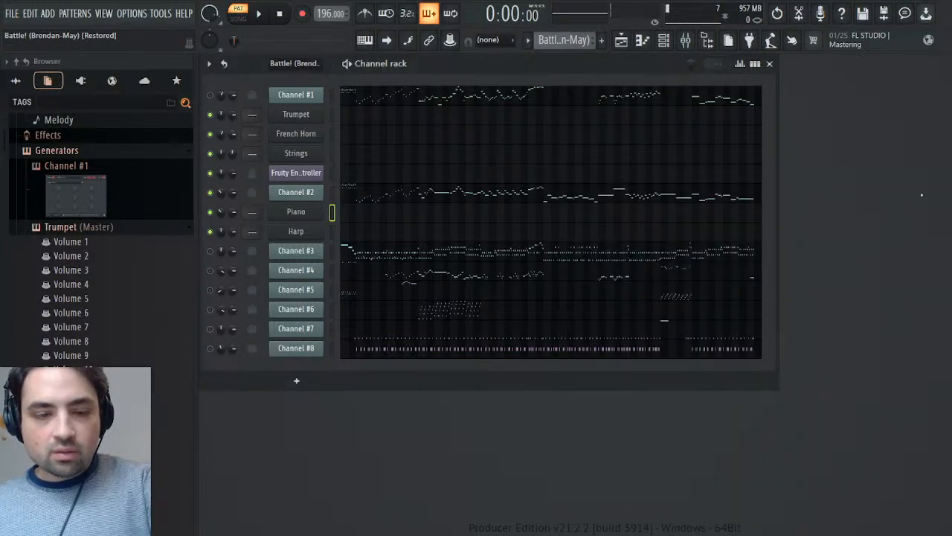
# - Select Channel #2's melody notes from bar 3 through the C7 note in bar 10 in the Piano roll
pyautogui.click(377, 196)
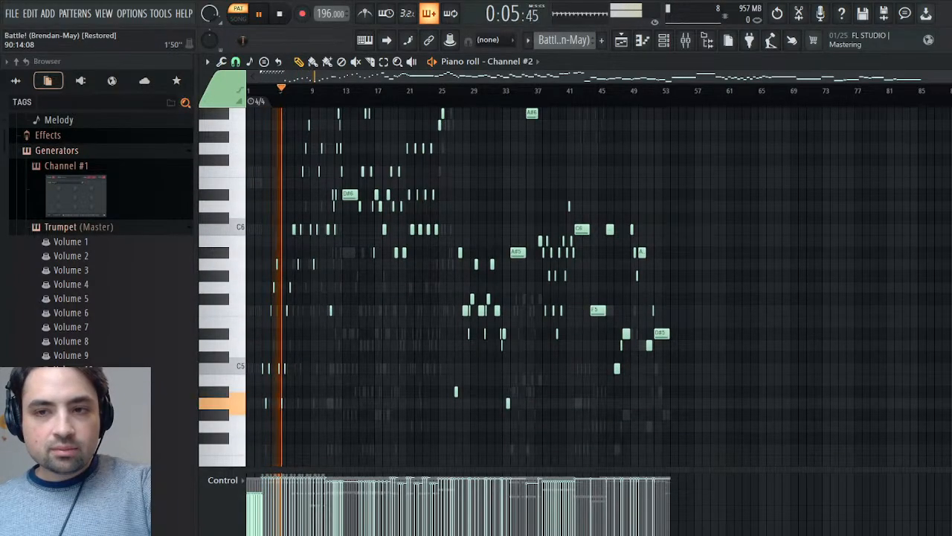
pyautogui.scroll(4, 659, 106)
pyautogui.scroll(3, 658, 106)
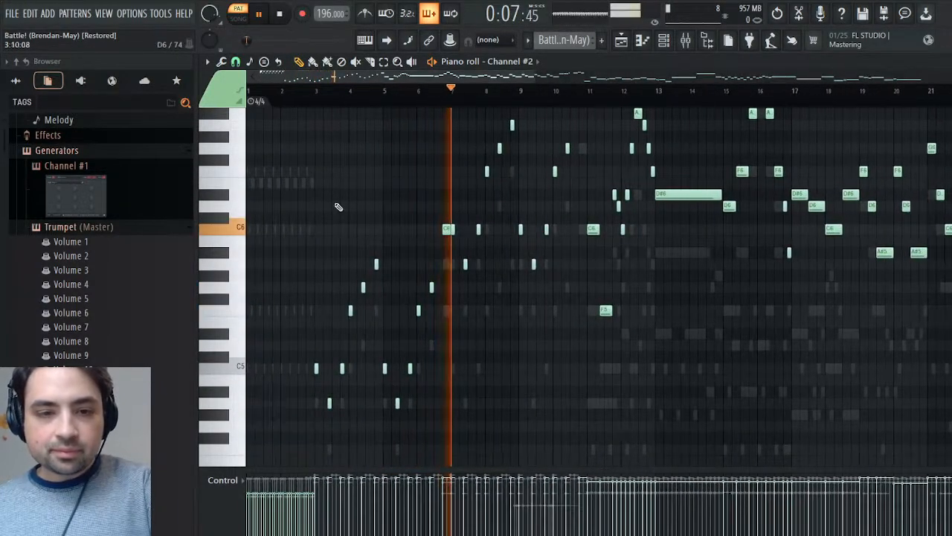
pyautogui.moveTo(279, 261); pyautogui.dragTo(450, 437)
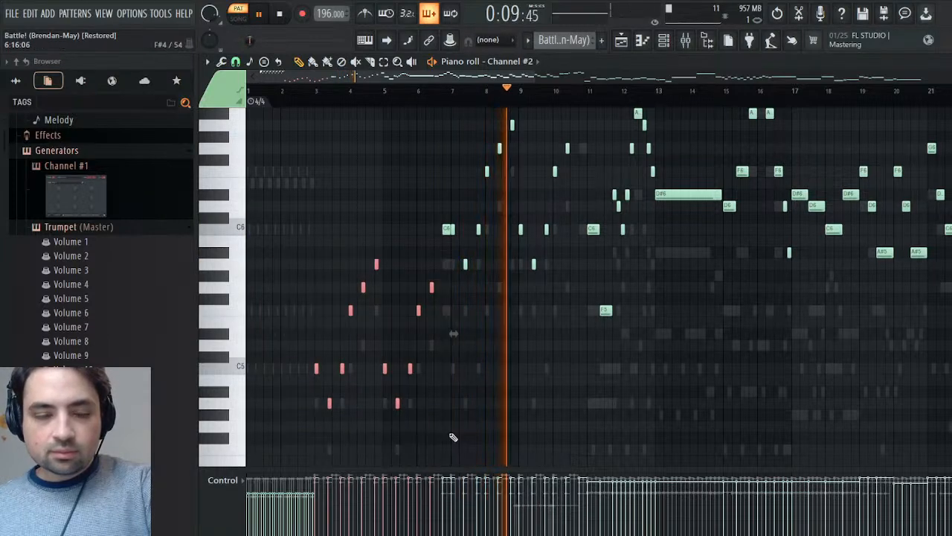
pyautogui.click(448, 229)
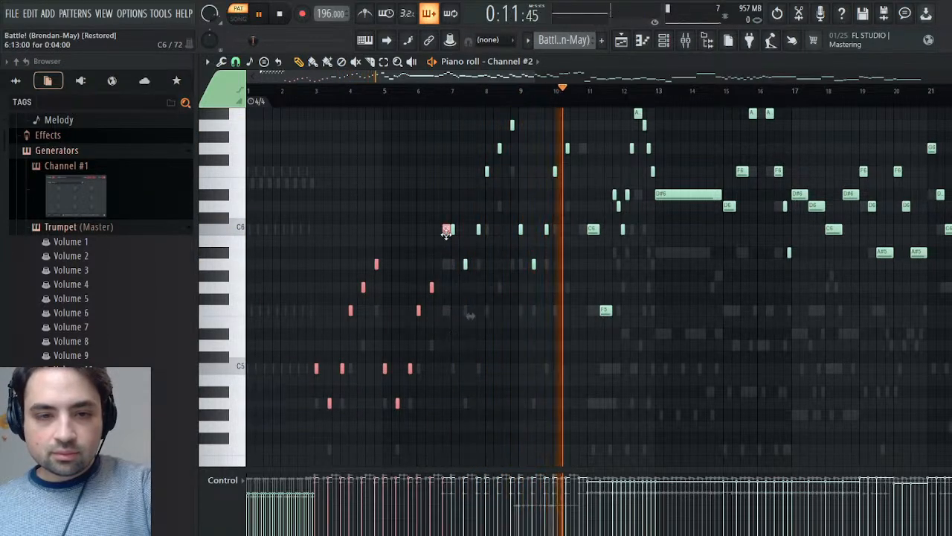
pyautogui.scroll(3, 455, 241)
pyautogui.moveTo(456, 179); pyautogui.dragTo(588, 407)
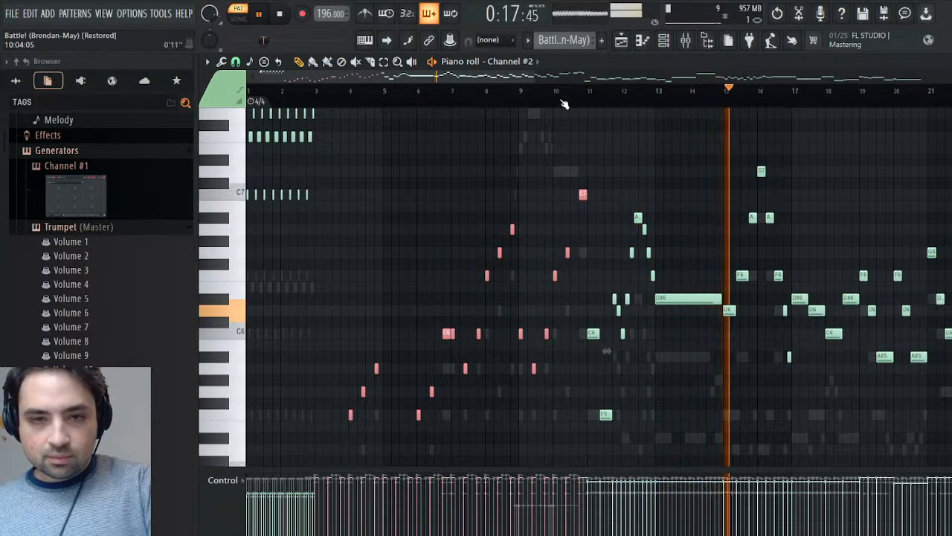
# - Add the Channel #2 phrases starting at bars 19, 21 and 23 and the rising run in bars 25 and 26 to the selection
pyautogui.moveTo(526, 78); pyautogui.dragTo(691, 80)
pyautogui.moveTo(391, 91); pyautogui.dragTo(366, 96)
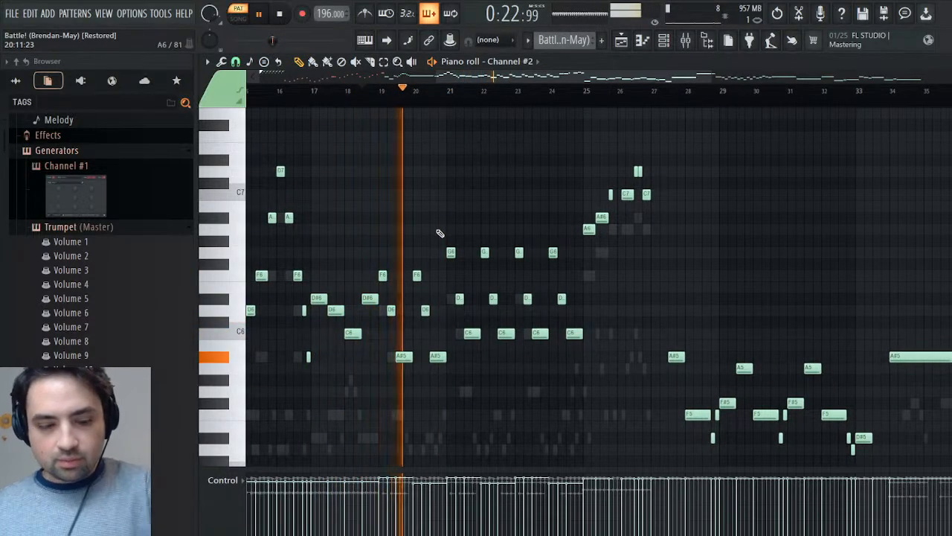
pyautogui.moveTo(378, 271); pyautogui.dragTo(408, 366)
pyautogui.moveTo(449, 247); pyautogui.dragTo(480, 340)
pyautogui.moveTo(518, 245); pyautogui.dragTo(547, 350)
pyautogui.moveTo(590, 236); pyautogui.dragTo(676, 163)
pyautogui.moveTo(670, 264); pyautogui.dragTo(441, 252)
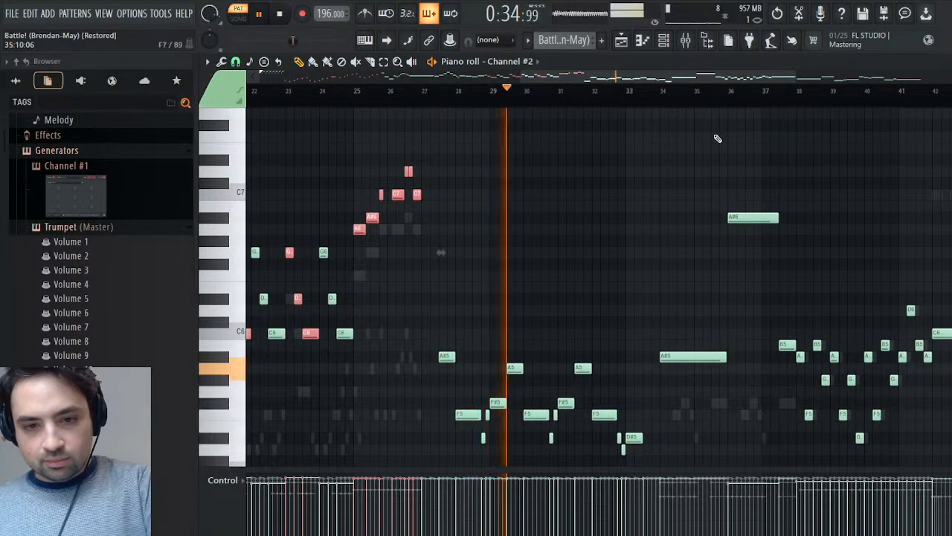
# - Listen through the remaining Channel #2 notes from about bar 33 onward, return to the beginning, and stop playback
pyautogui.click(621, 103)
pyautogui.moveTo(624, 107); pyautogui.dragTo(789, 93)
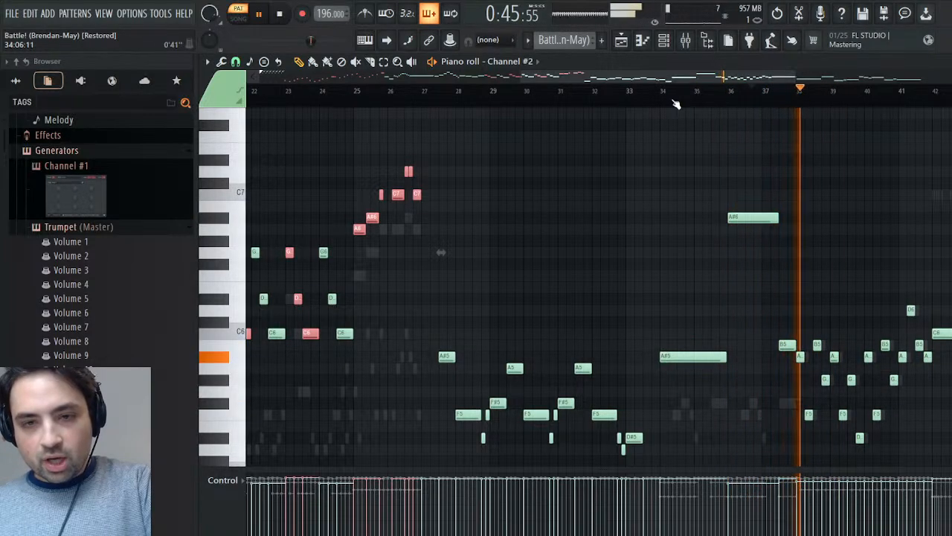
pyautogui.click(644, 94)
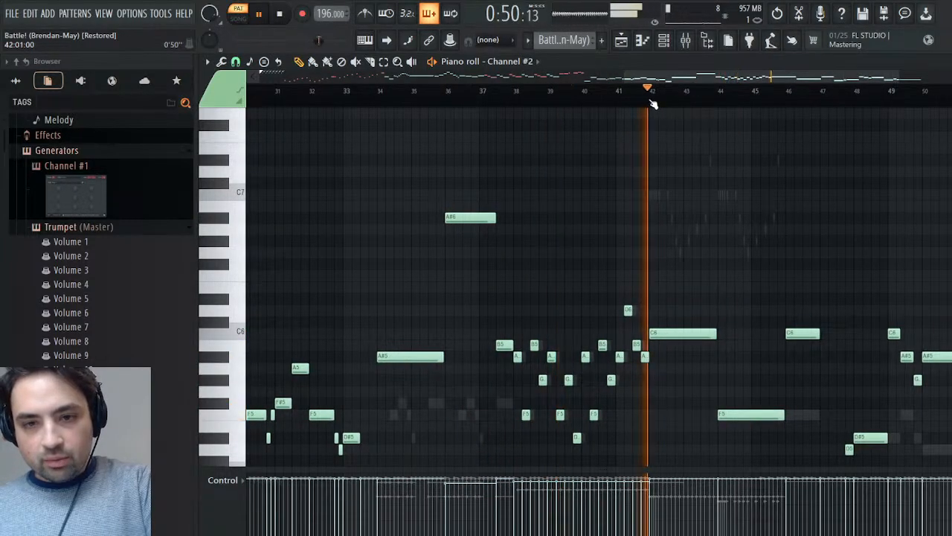
pyautogui.moveTo(727, 97); pyautogui.dragTo(951, 94)
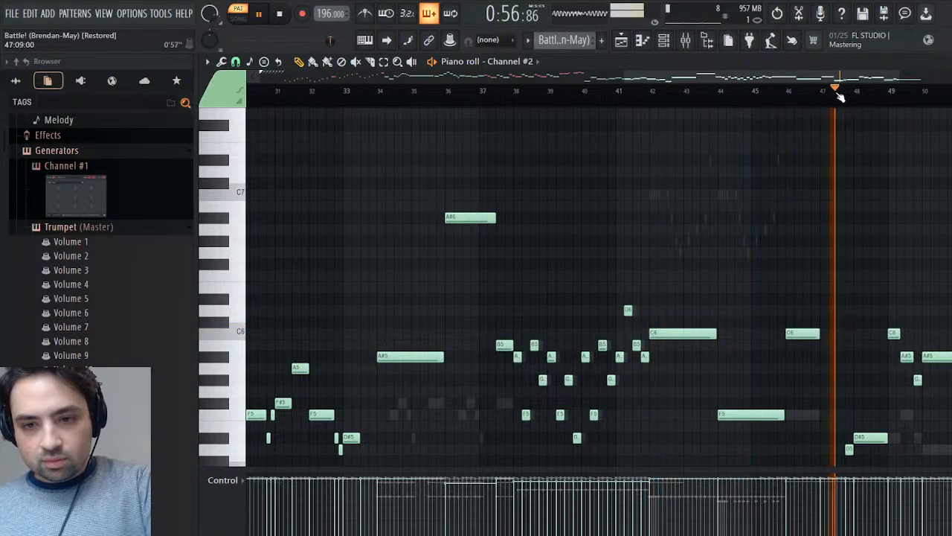
pyautogui.click(721, 92)
pyautogui.moveTo(723, 78); pyautogui.dragTo(246, 80)
pyautogui.press('space')
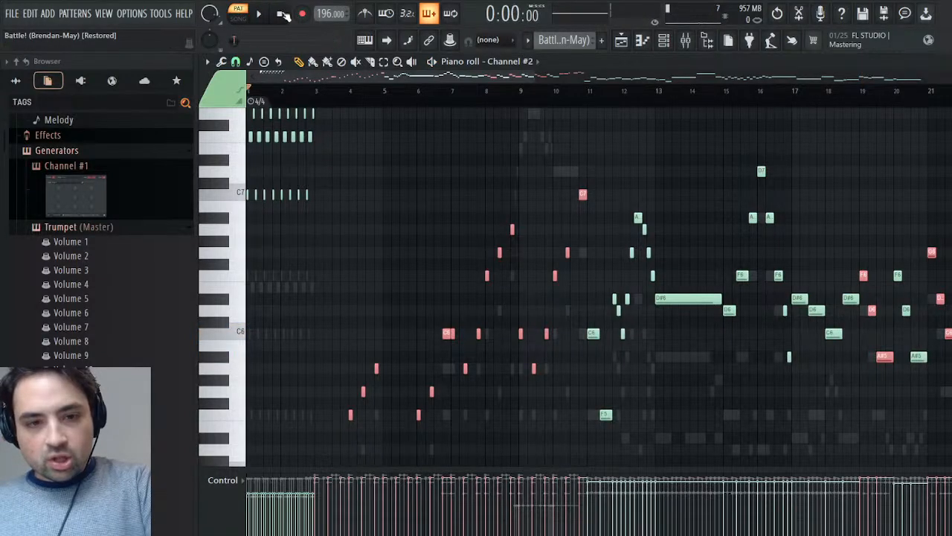
# - Copy the selected Channel #2 notes into the Trumpet channel of the Melody pattern starting at bar 4, keeping the originals, and deselect them
pyautogui.press('Delete')
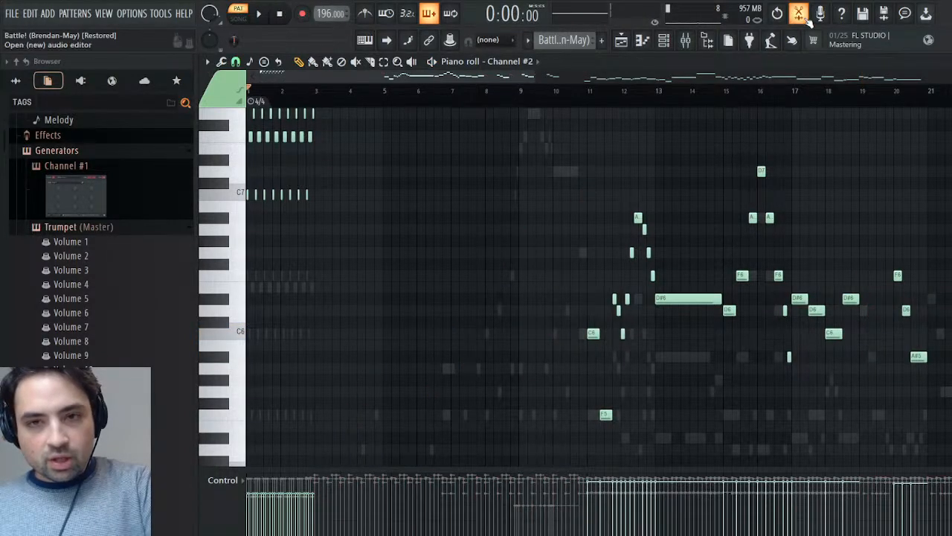
pyautogui.hotkey('ctrl', 'z')
pyautogui.click(351, 91)
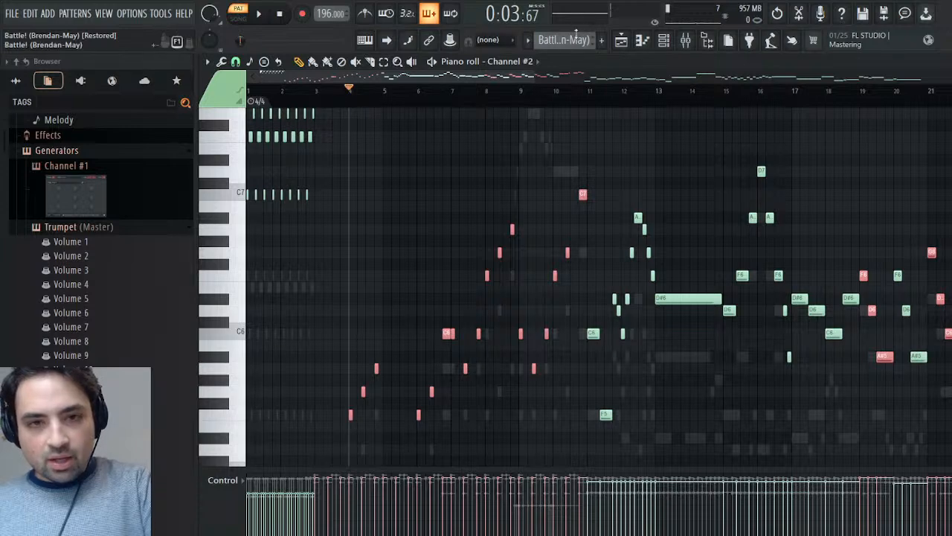
pyautogui.click(610, 61)
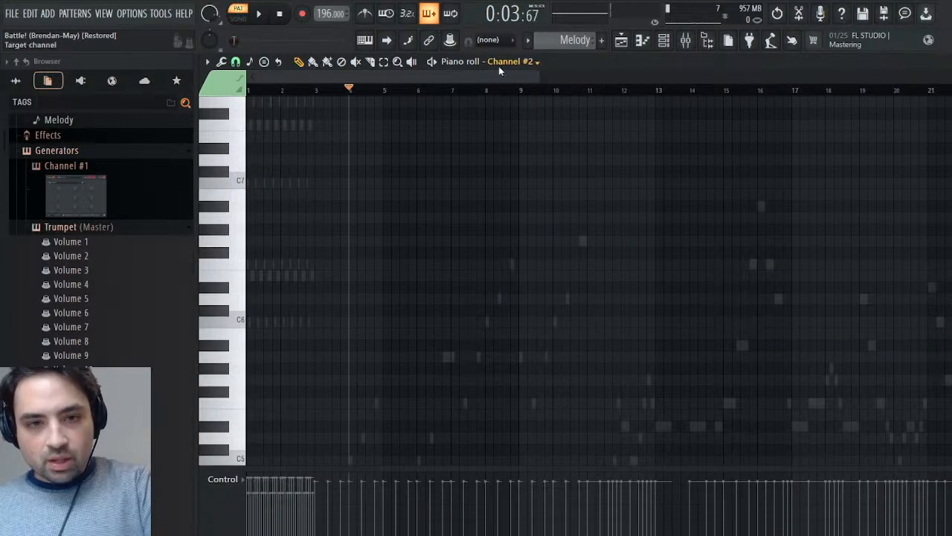
pyautogui.click(524, 171)
pyautogui.hotkey('ctrl', 'v')
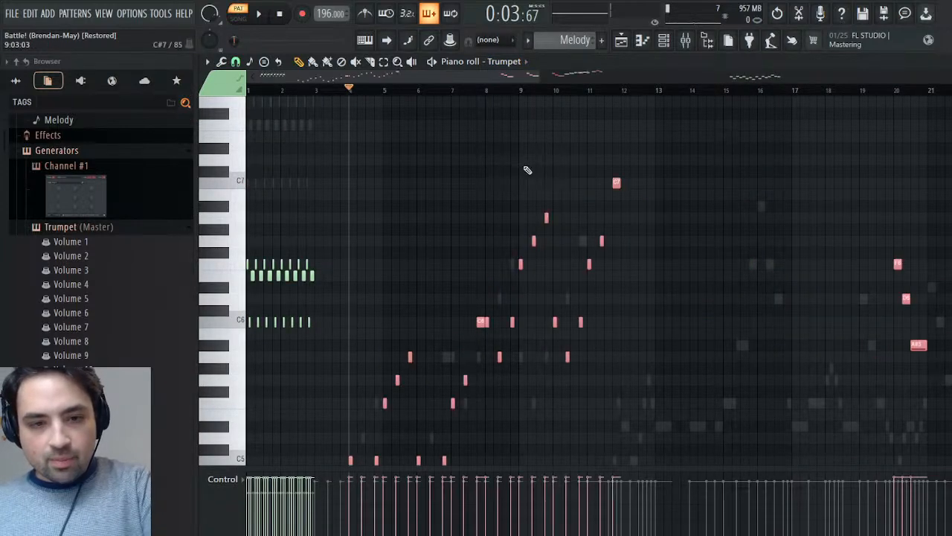
pyautogui.rightClick(720, 232)
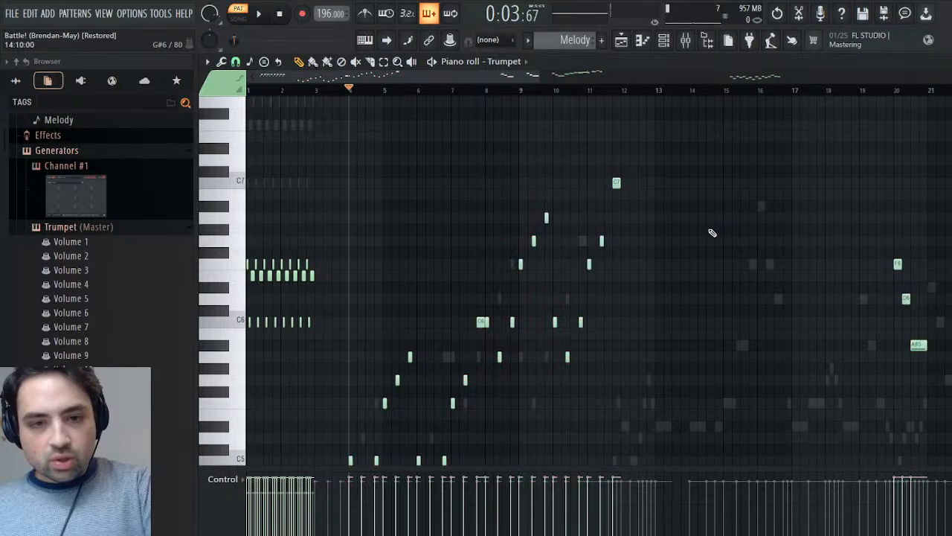
# - Play the Melody pattern and set the reverb of the Trumpet instrument's Part 2 to 0
pyautogui.press('Escape')
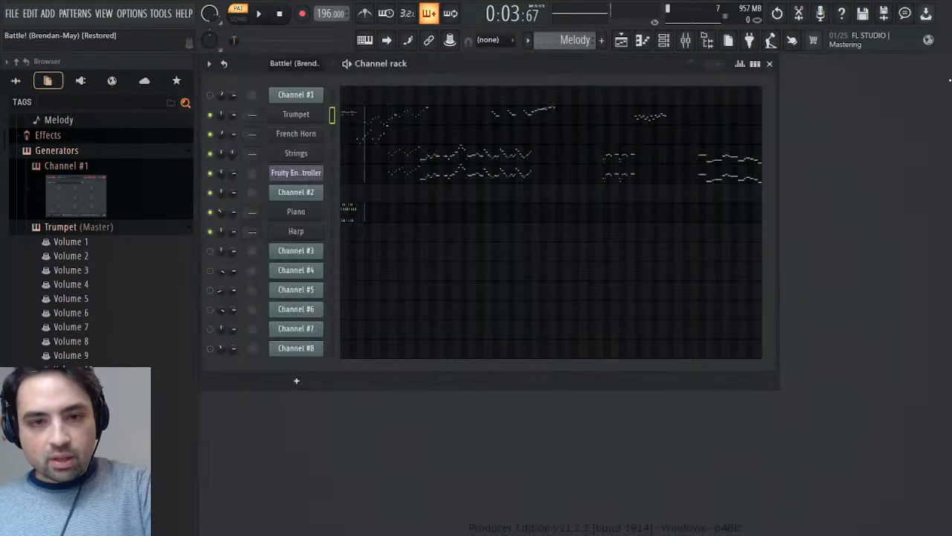
pyautogui.press('space')
pyautogui.click(309, 118)
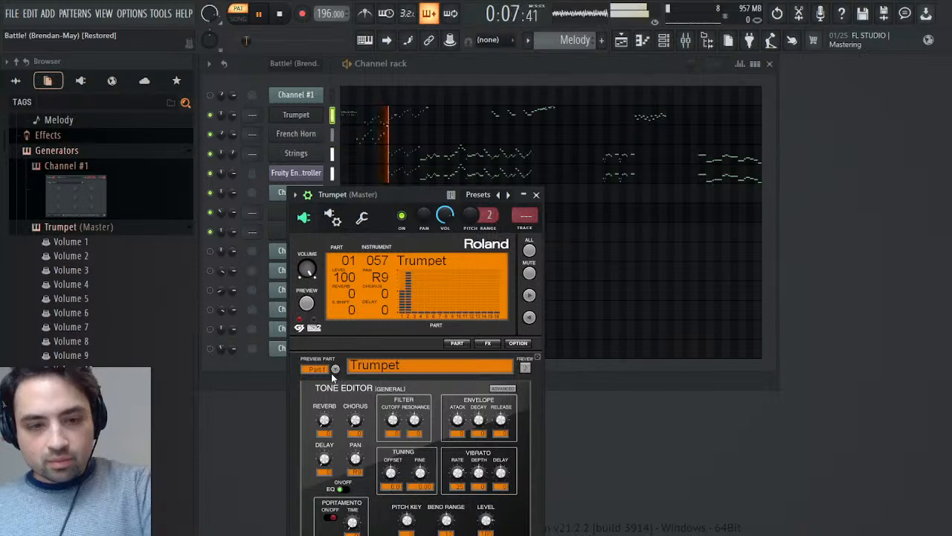
pyautogui.click(336, 369)
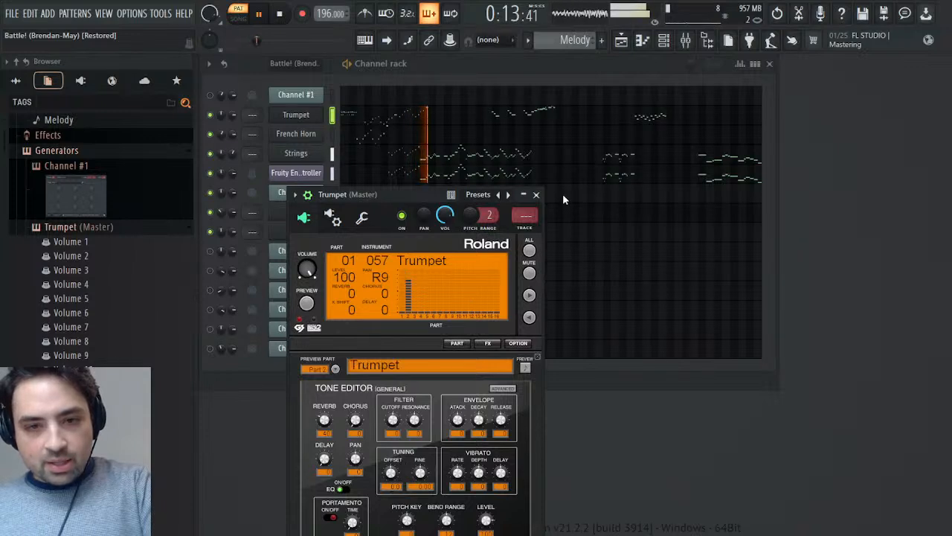
pyautogui.scroll(-5, 97, 224)
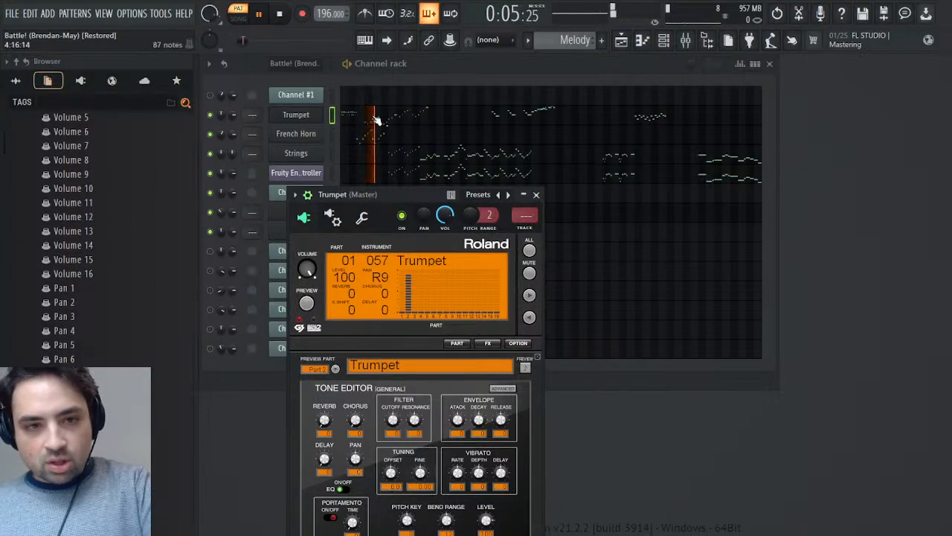
# - Shift the pasted Trumpet notes one bar earlier so they begin at bar 3, and place the playback position there
pyautogui.press('space')
pyautogui.click(373, 122)
pyautogui.scroll(-8, 372, 122)
pyautogui.scroll(-3, 476, 254)
pyautogui.hotkey('shift', 'c')
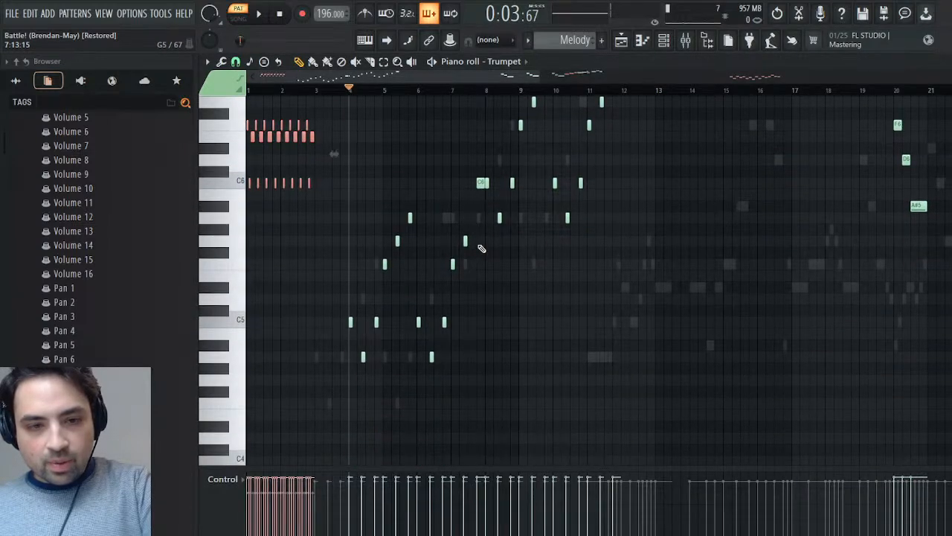
pyautogui.click(478, 187)
pyautogui.hotkey('shift', 'c')
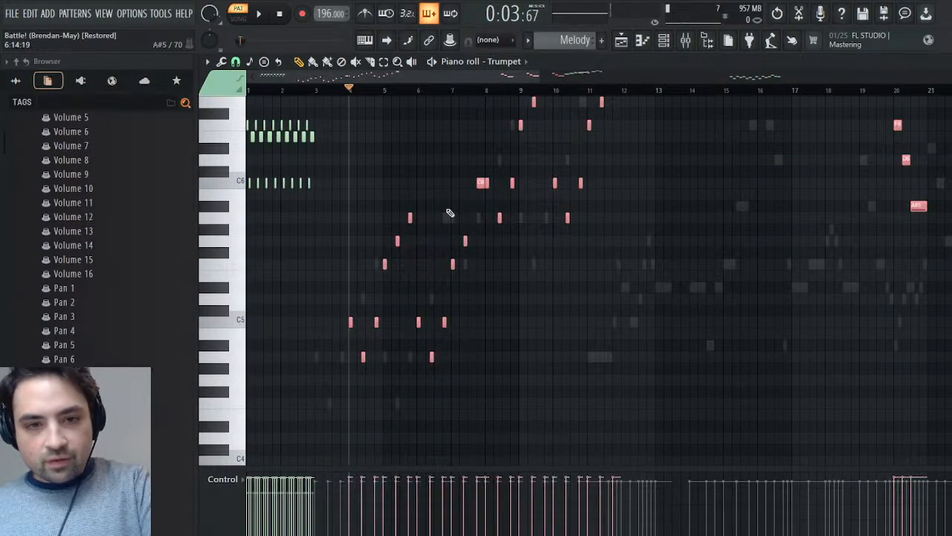
pyautogui.moveTo(350, 321); pyautogui.dragTo(315, 321)
pyautogui.click(314, 89)
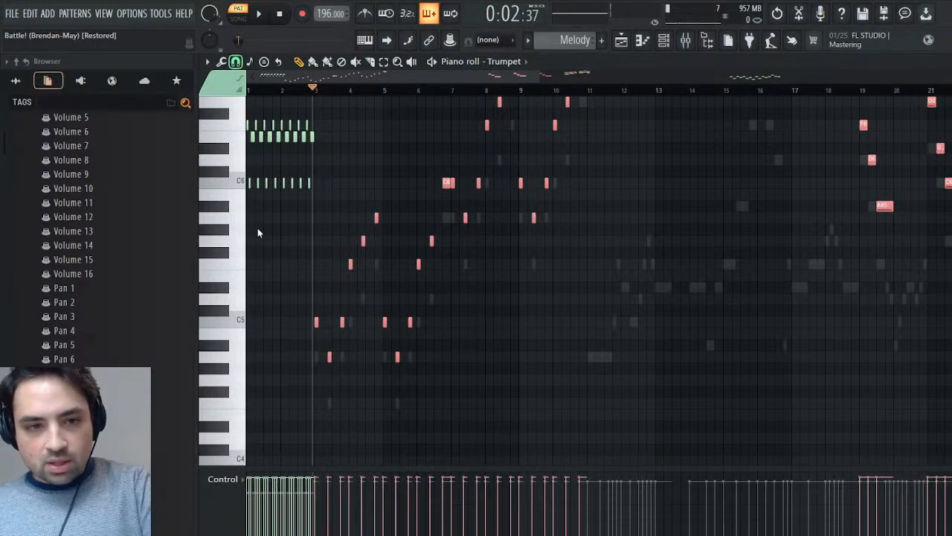
# - Play the Melody pattern from bar 3 and raise the filter cutoff of the Trumpet instrument's Part 2
pyautogui.press('space')
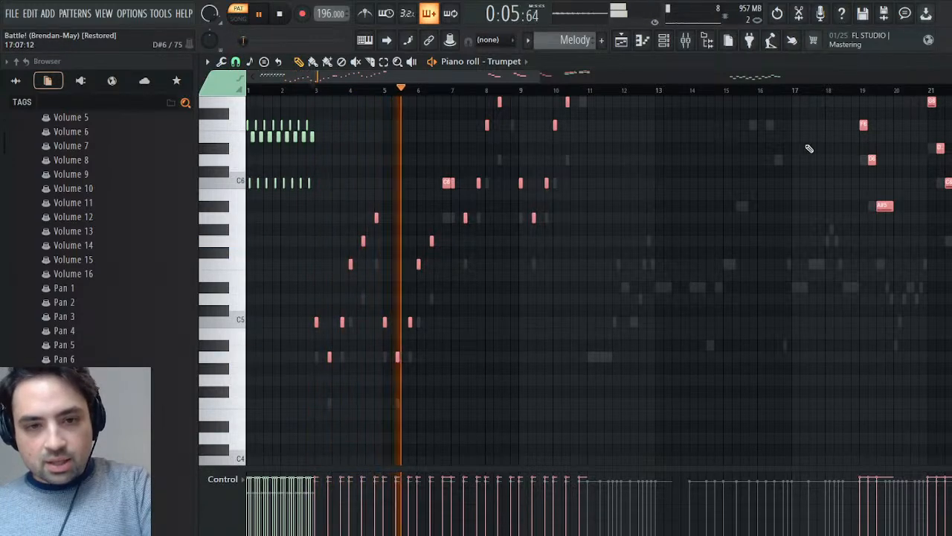
pyautogui.press('Escape')
pyautogui.moveTo(393, 422); pyautogui.dragTo(421, 399)
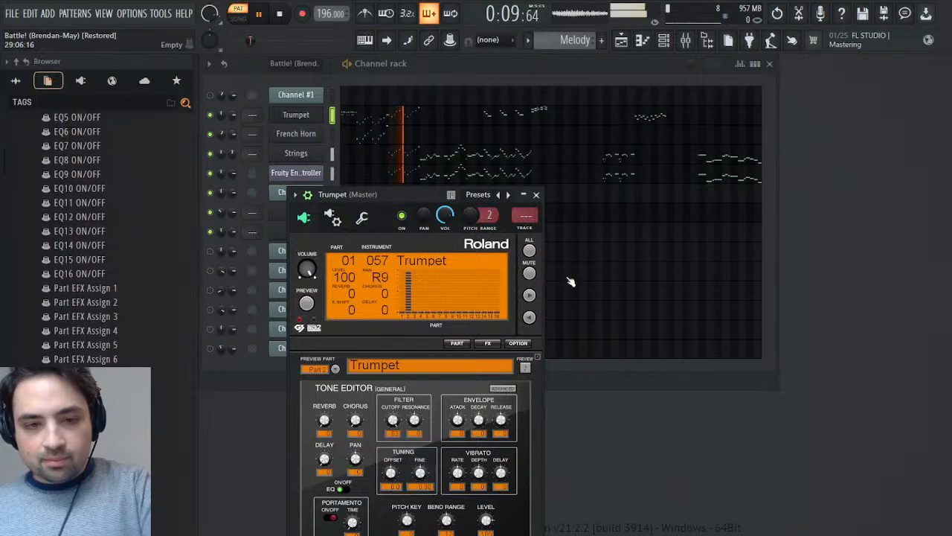
# - Open Channel #2 in the Battle! (Brendan-May) pattern, play from bar 11, and select its notes from bar 11 through bar 18
pyautogui.click(536, 194)
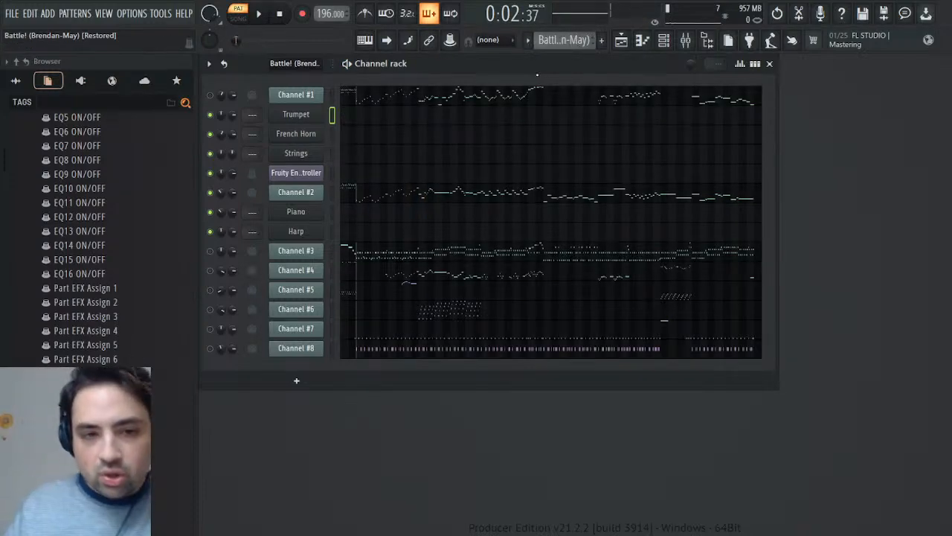
pyautogui.click(426, 194)
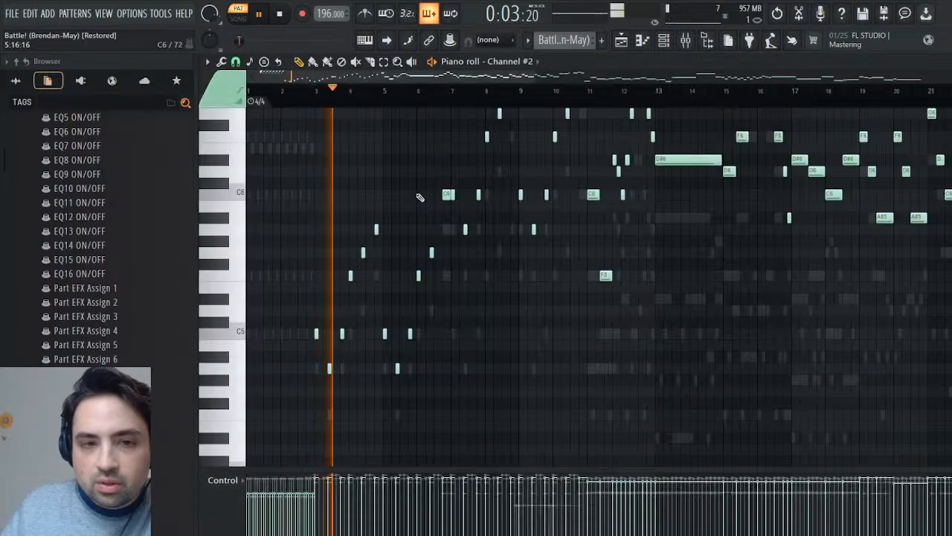
pyautogui.click(584, 94)
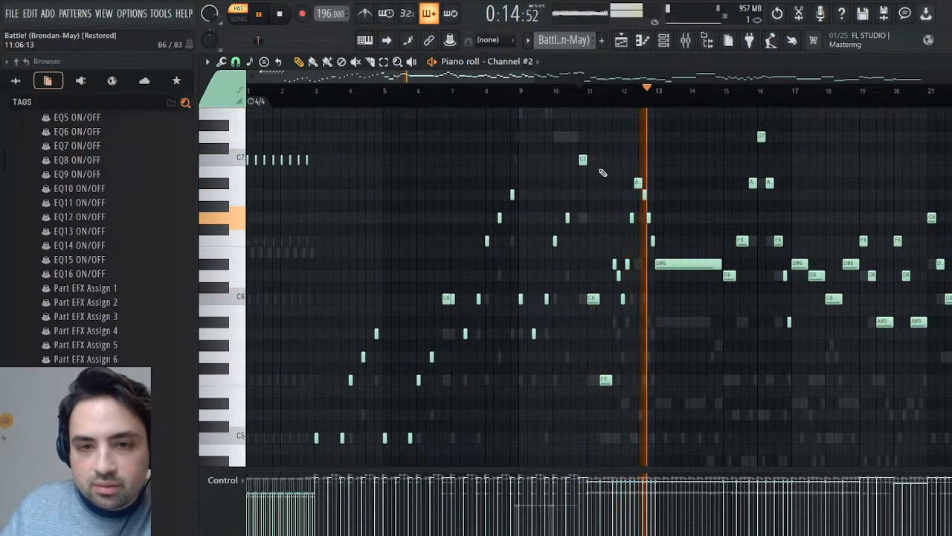
pyautogui.moveTo(595, 168); pyautogui.dragTo(704, 449)
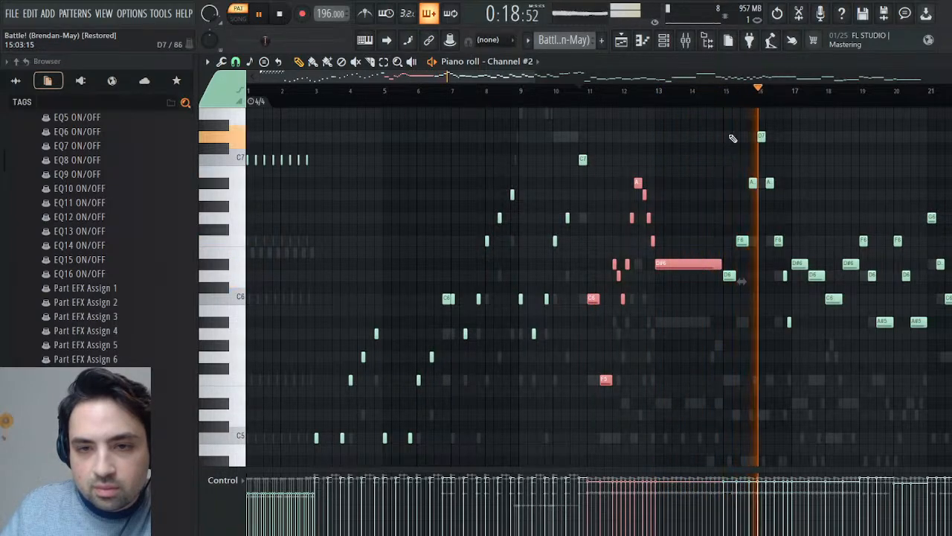
pyautogui.moveTo(729, 120); pyautogui.dragTo(951, 419)
pyautogui.moveTo(951, 419); pyautogui.dragTo(537, 424)
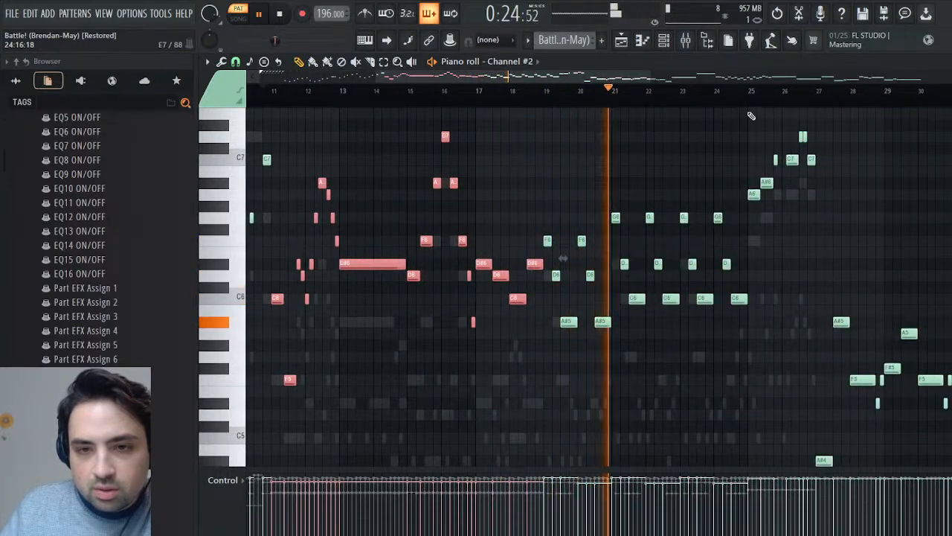
# - Audition Channel #2 from bar 25 onward and add the A#6 and B5 notes at bars 36 and 37 to the selection
pyautogui.click(748, 91)
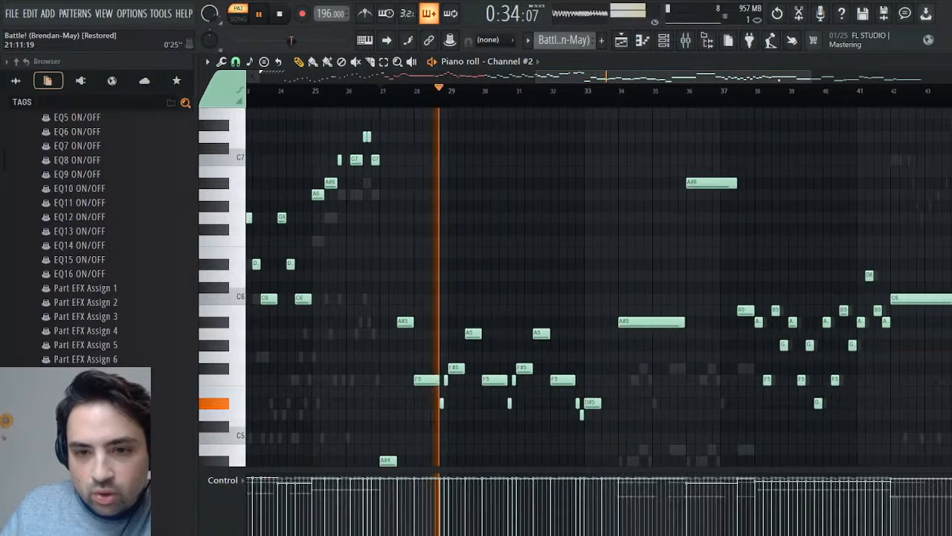
pyautogui.click(579, 97)
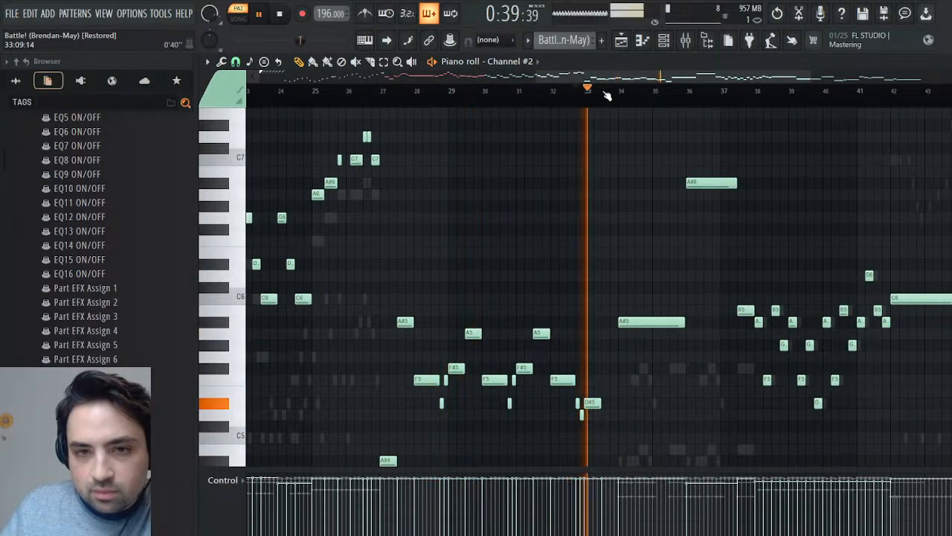
pyautogui.click(618, 89)
pyautogui.click(677, 97)
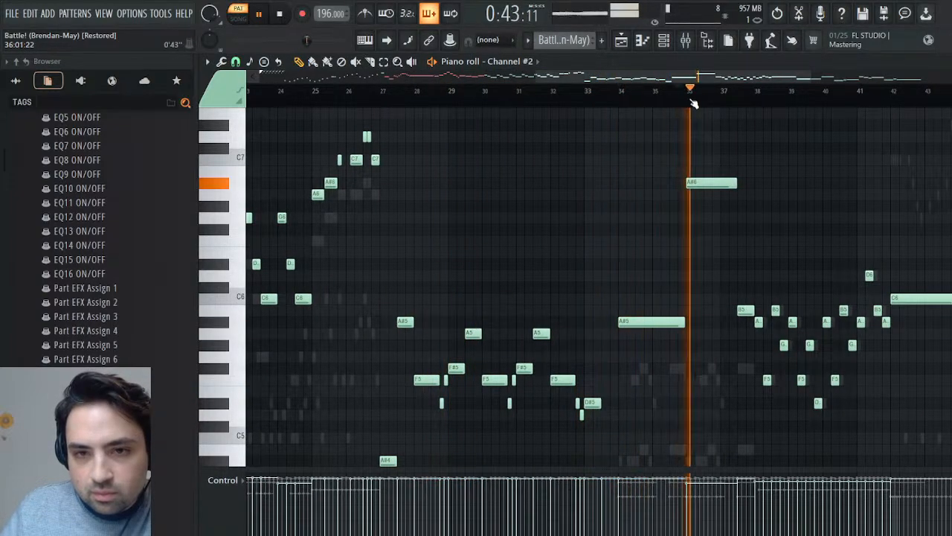
pyautogui.moveTo(711, 132); pyautogui.dragTo(646, 439)
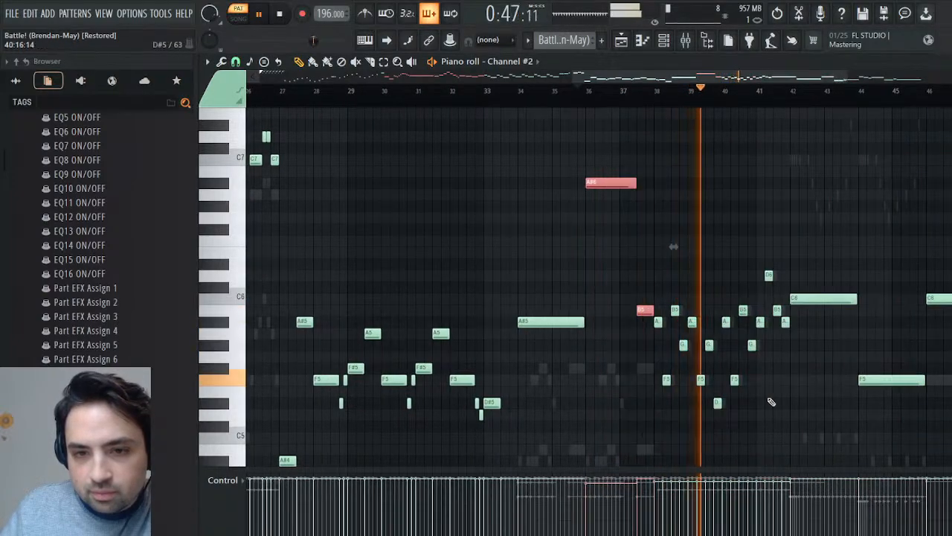
# - Audition the rest of Channel #2 from bar 42 toward its end and stop playback
pyautogui.click(789, 104)
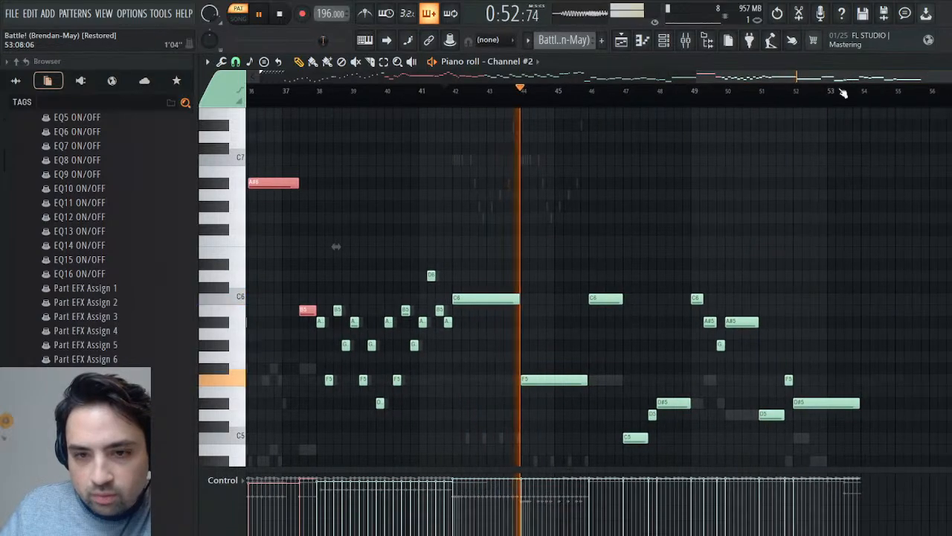
pyautogui.click(629, 104)
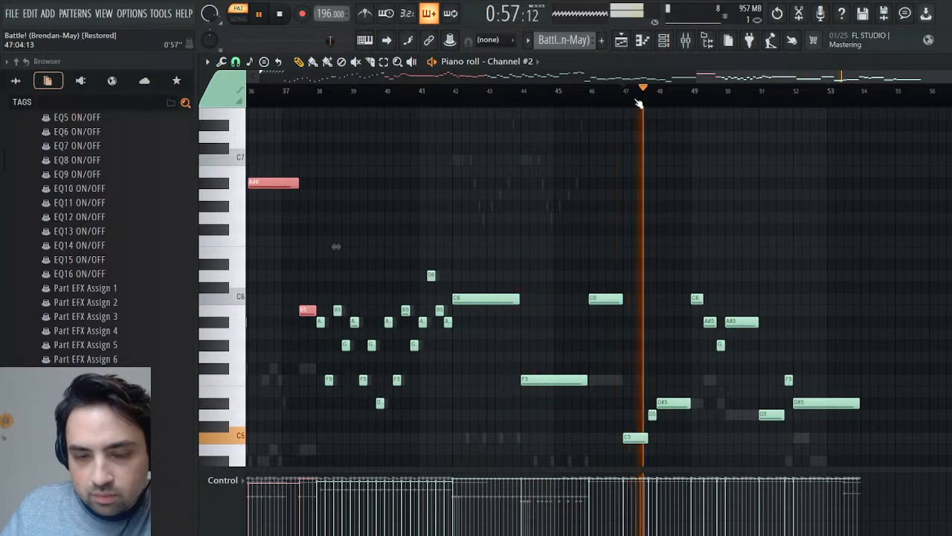
pyautogui.click(693, 103)
pyautogui.click(757, 105)
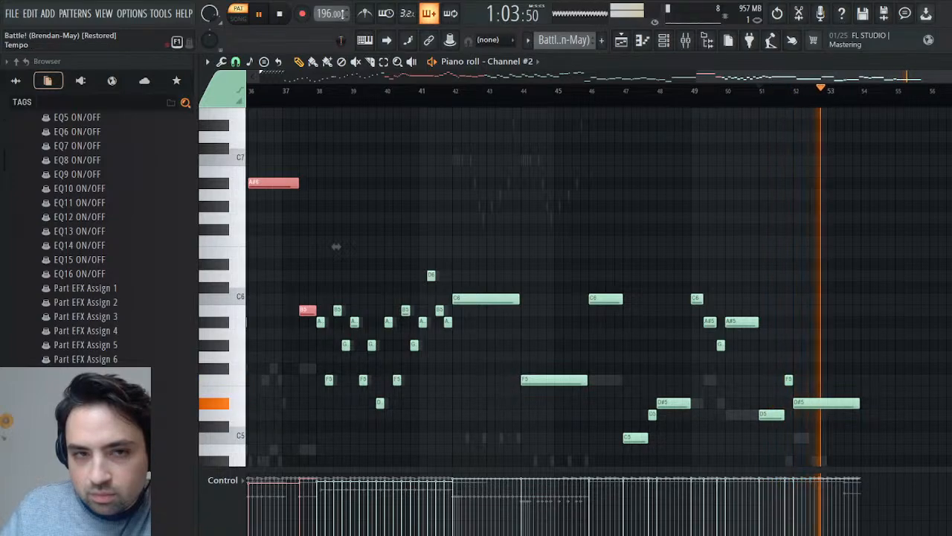
pyautogui.click(280, 14)
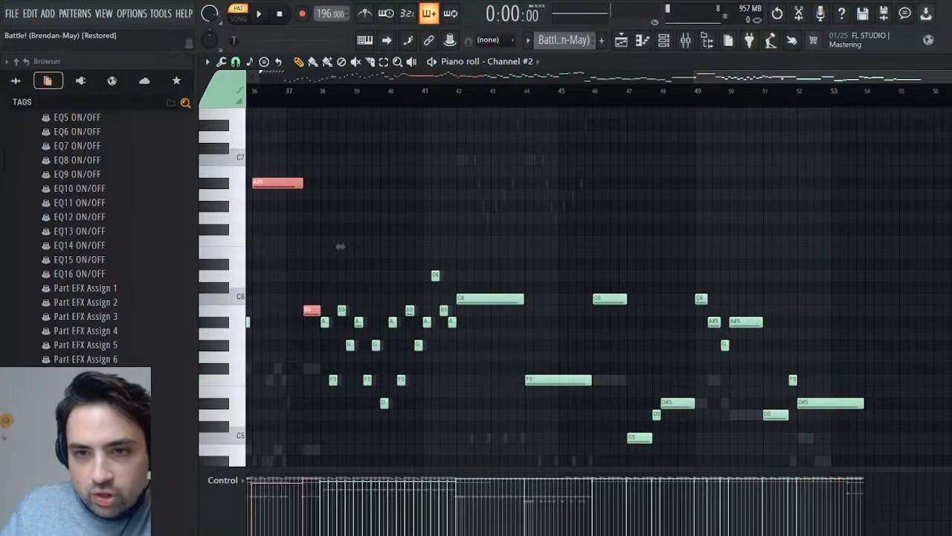
# - Place the playback position at bar 11 and switch to the Melody pattern
pyautogui.moveTo(336, 246); pyautogui.dragTo(880, 259)
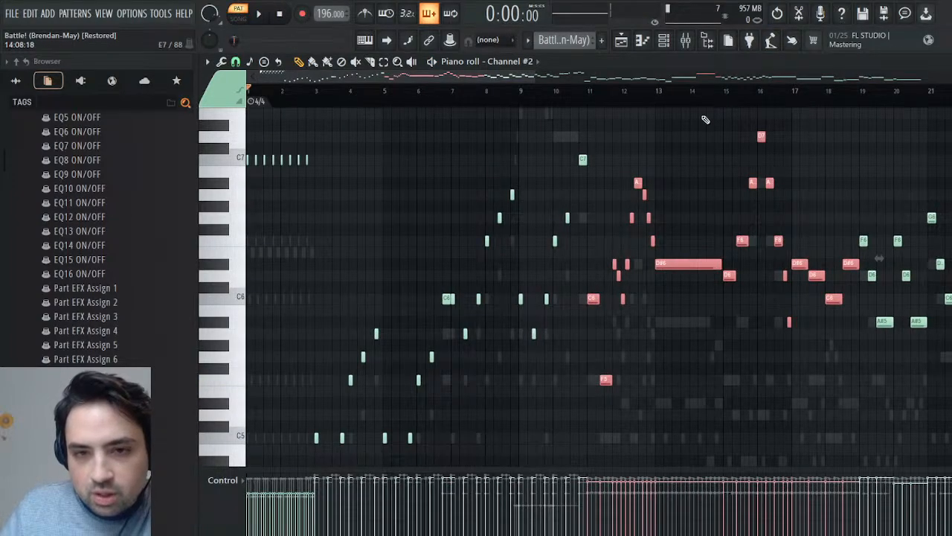
pyautogui.click(588, 96)
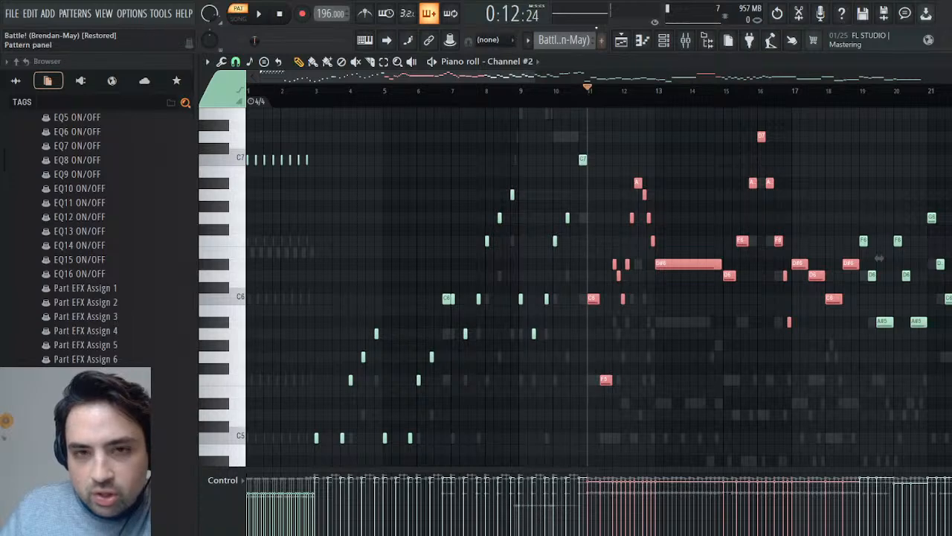
pyautogui.scroll(-1, 600, 55)
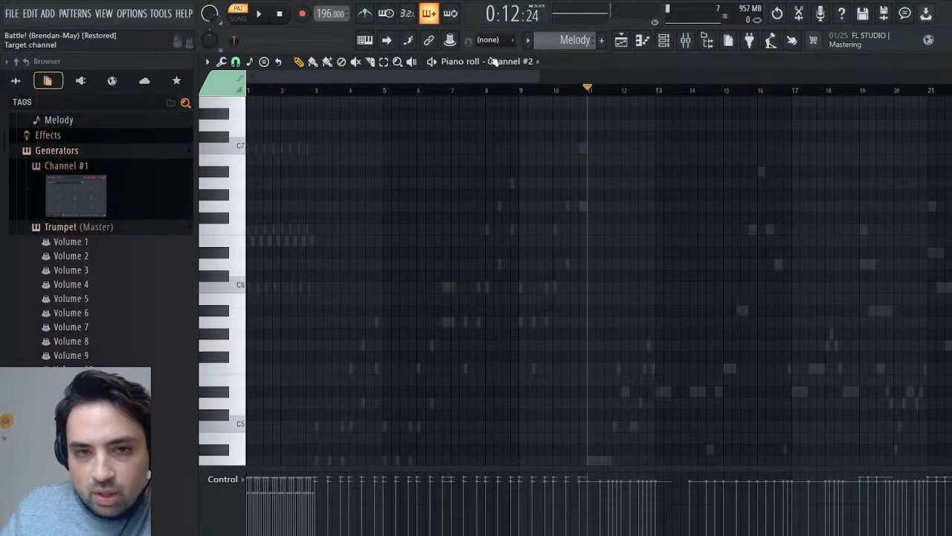
# - Try pasting the copied Channel #2 notes into the Strings channel of the Melody pattern, and remove them
pyautogui.rightClick(509, 184)
pyautogui.rightClick(509, 185)
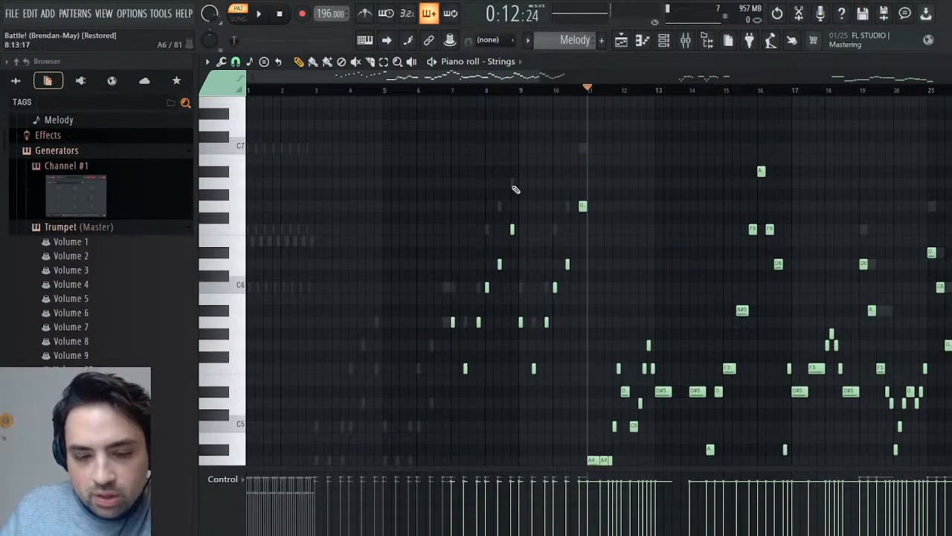
pyautogui.hotkey('ctrl', 'v')
pyautogui.scroll(-2, 701, 332)
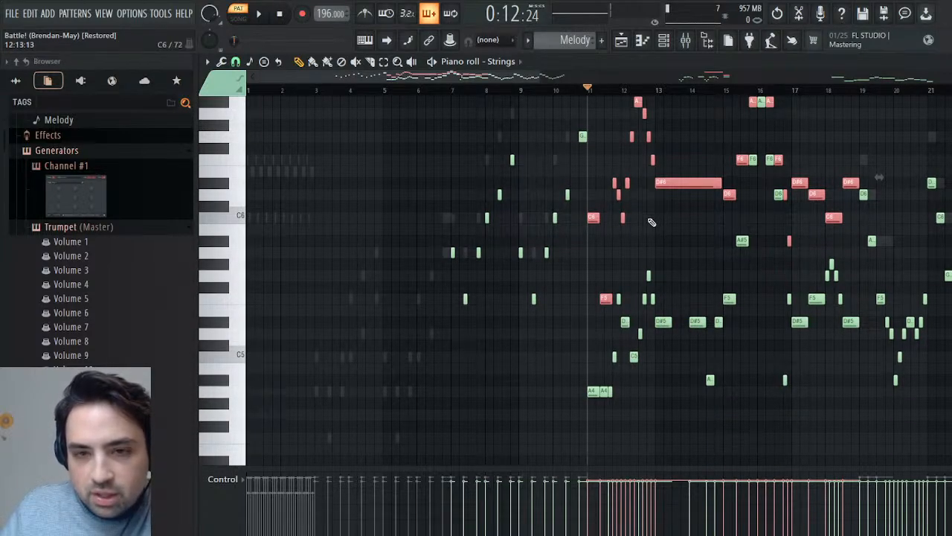
pyautogui.press('Delete')
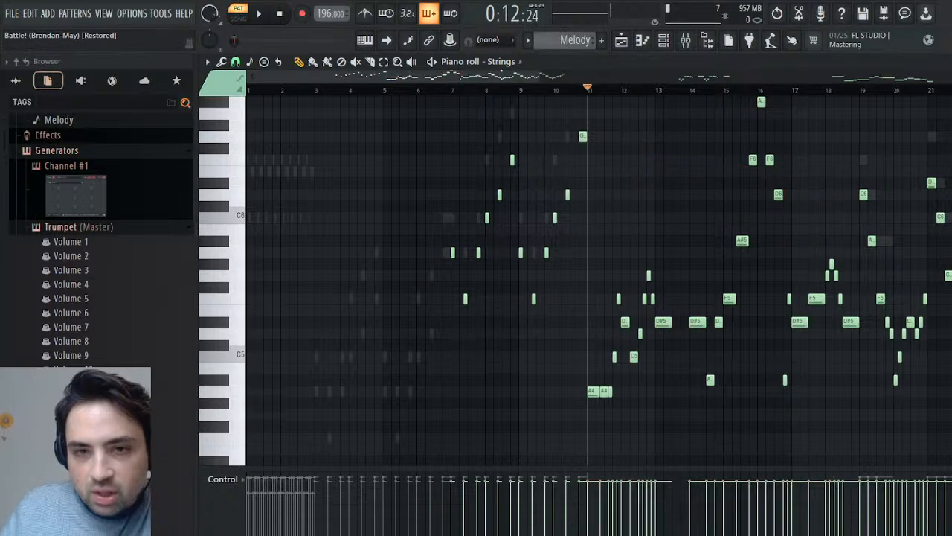
# - Clone the Strings channel and move the clone directly below the Harp channel
pyautogui.doubleClick(607, 68)
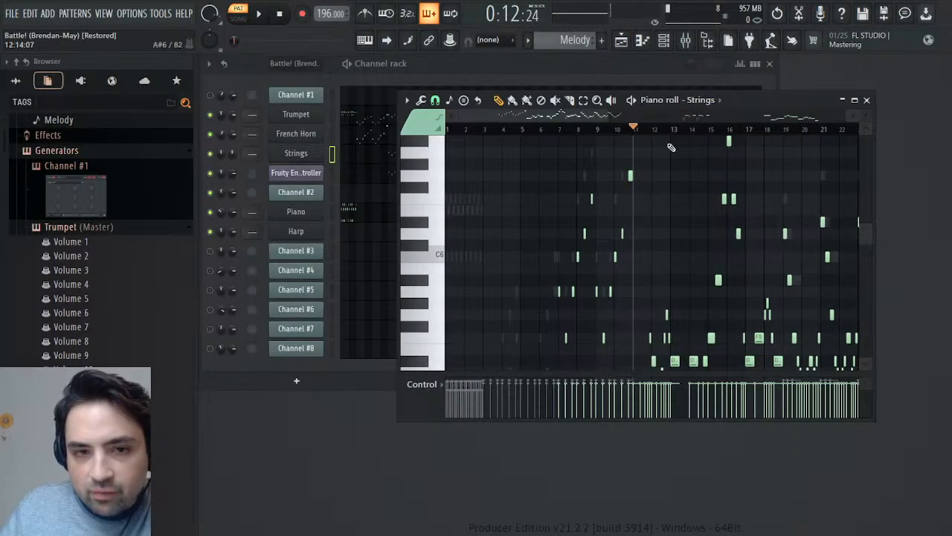
pyautogui.click(333, 154)
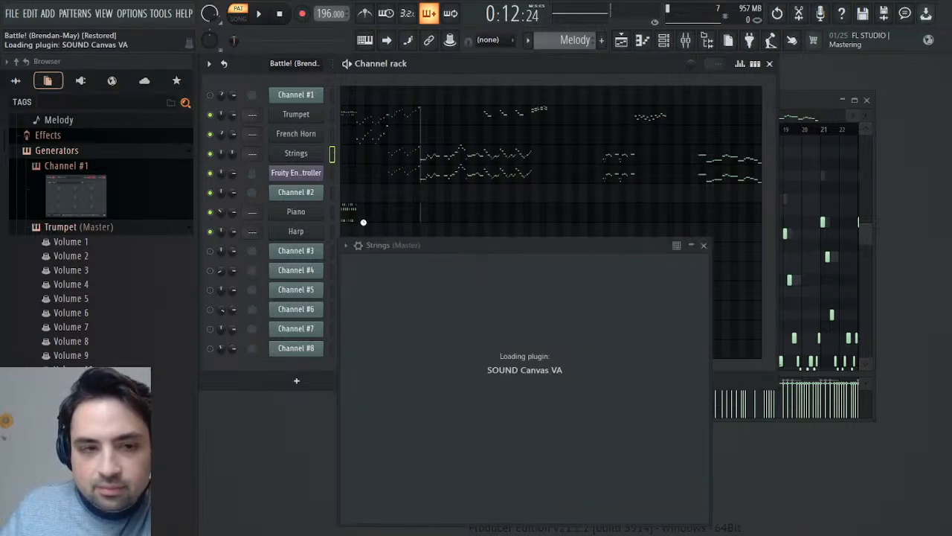
pyautogui.click(333, 173)
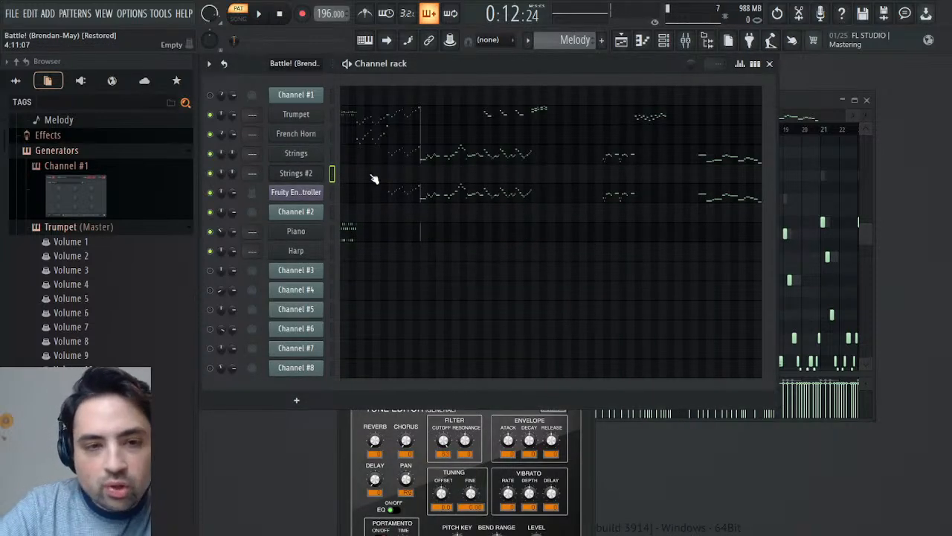
pyautogui.hotkey('alt', 'Down')
pyautogui.hotkey('alt', 'Down')
pyautogui.hotkey('alt', 'Down')
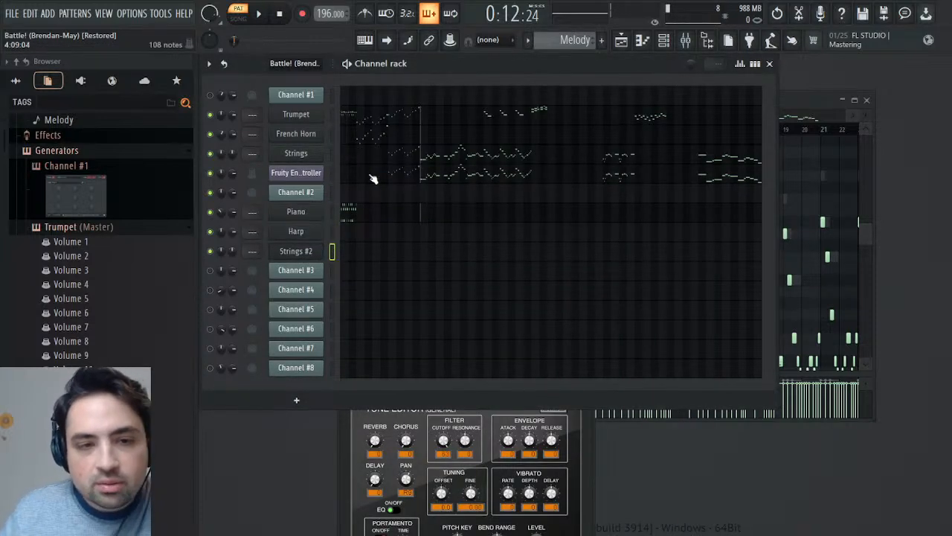
# - Paste the copied Channel #2 notes into the Strings #2 channel at bar 11, deselect them, and audition the result
pyautogui.click(369, 254)
pyautogui.hotkey('ctrl', 'v')
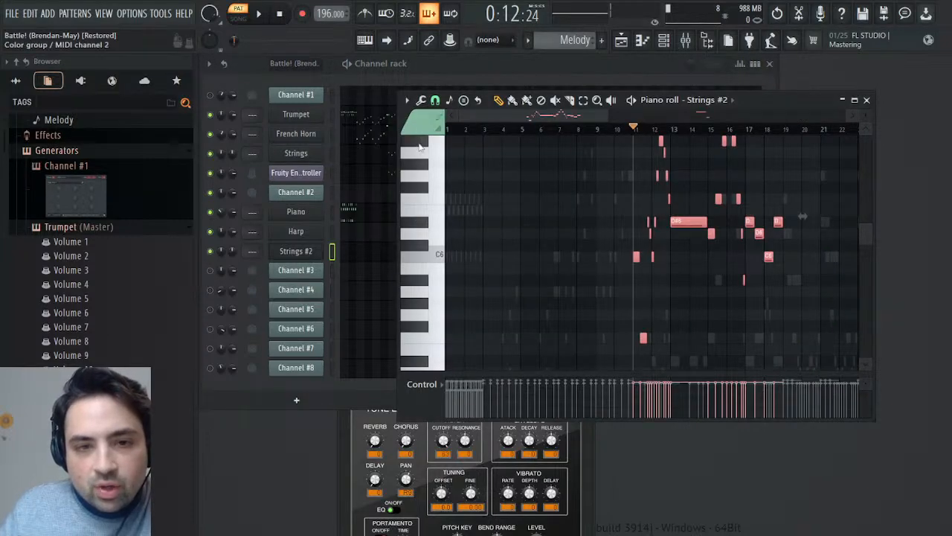
pyautogui.hotkey('ctrl', 'd')
pyautogui.press('space')
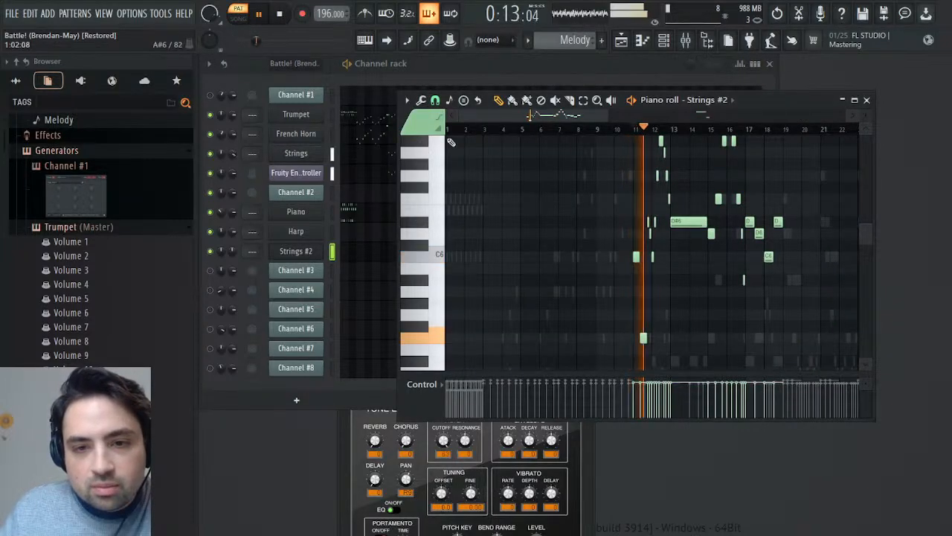
pyautogui.click(867, 100)
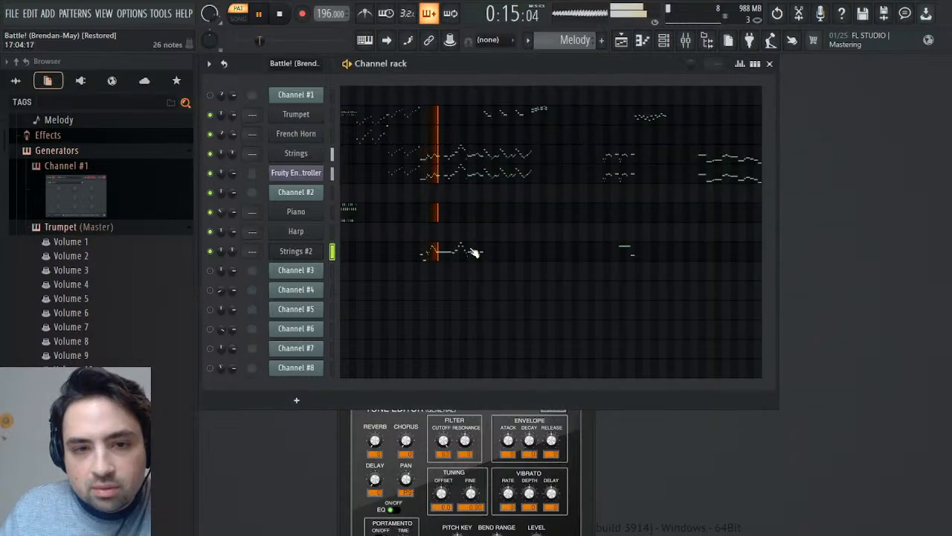
pyautogui.press('space')
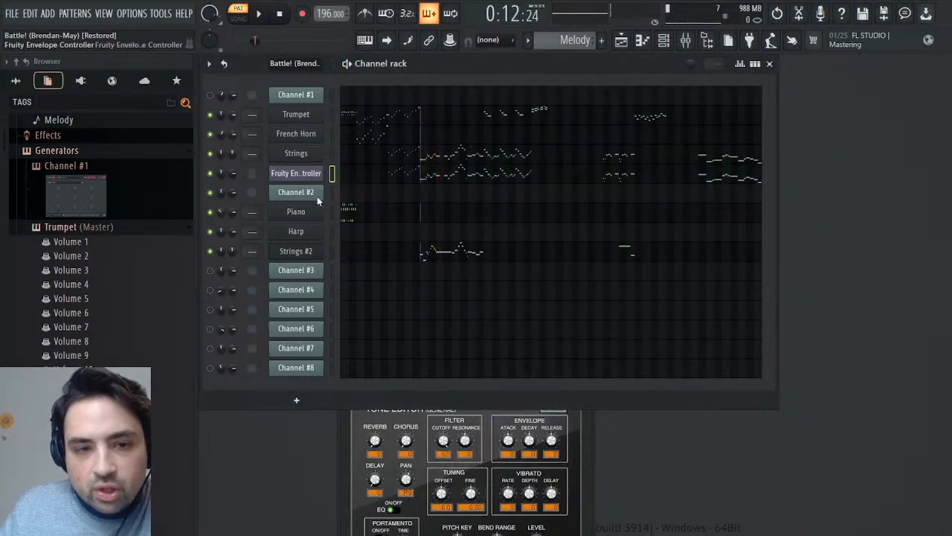
# - Clone the Fruity Envelope Controller and move the clone directly below the Strings #2 channel
pyautogui.hotkey('alt', 'c')
pyautogui.click(331, 194)
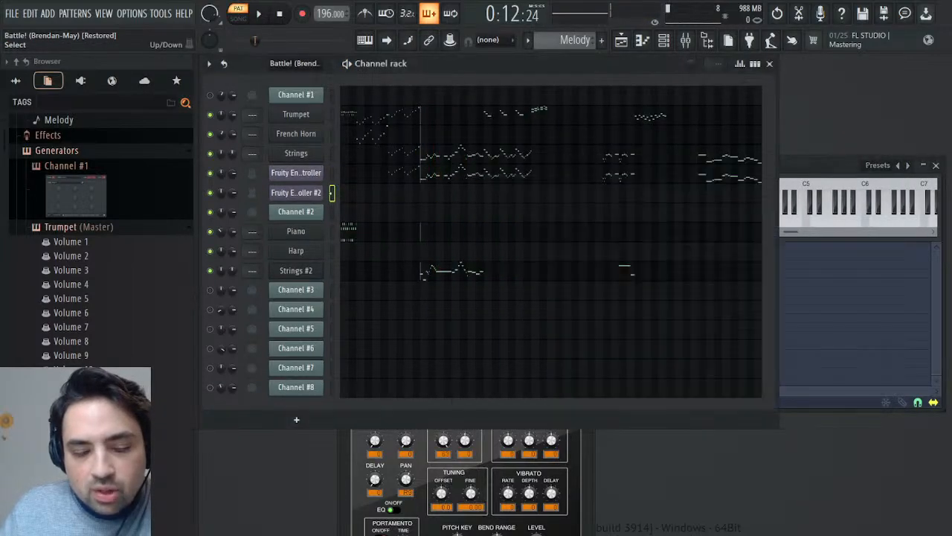
pyautogui.hotkey('alt', 'Down')
pyautogui.hotkey('alt', 'Down')
pyautogui.hotkey('alt', 'Down')
pyautogui.hotkey('alt', 'Down')
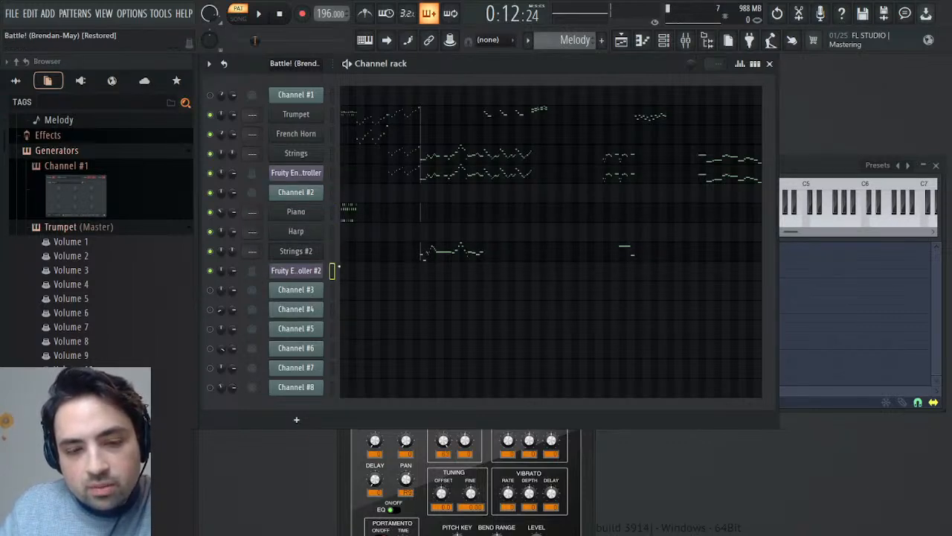
# - Copy the Strings #2 notes into the cloned Fruity Envelope Controller and play the Melody pattern from bar 11
pyautogui.press('space')
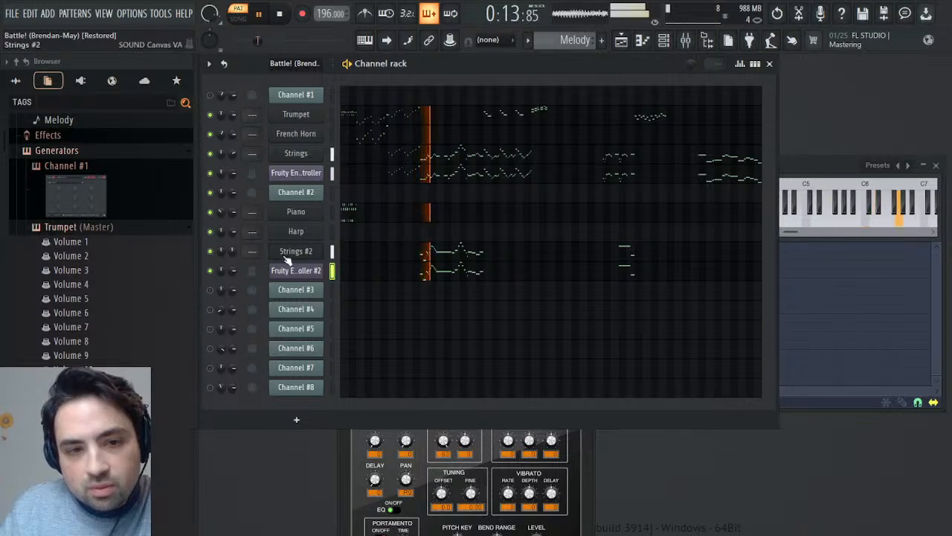
pyautogui.press('space')
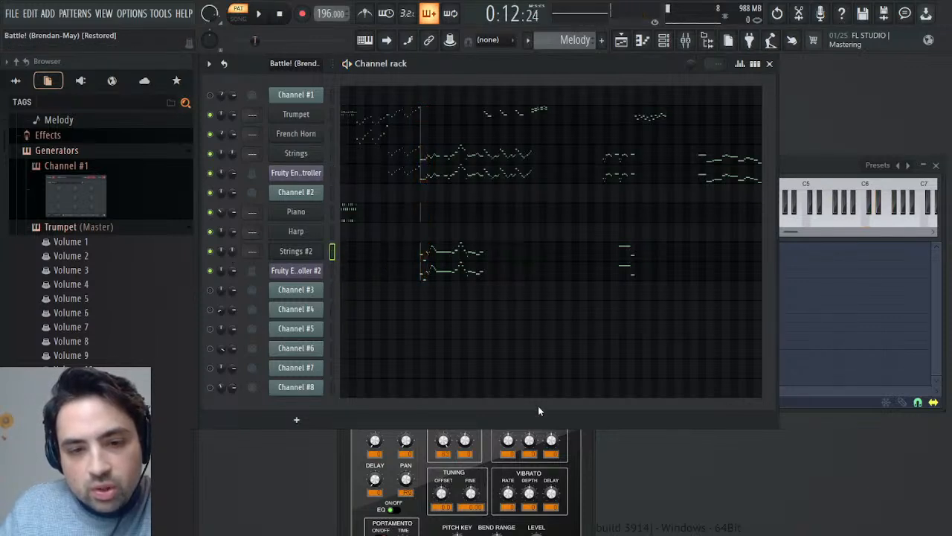
pyautogui.press('space')
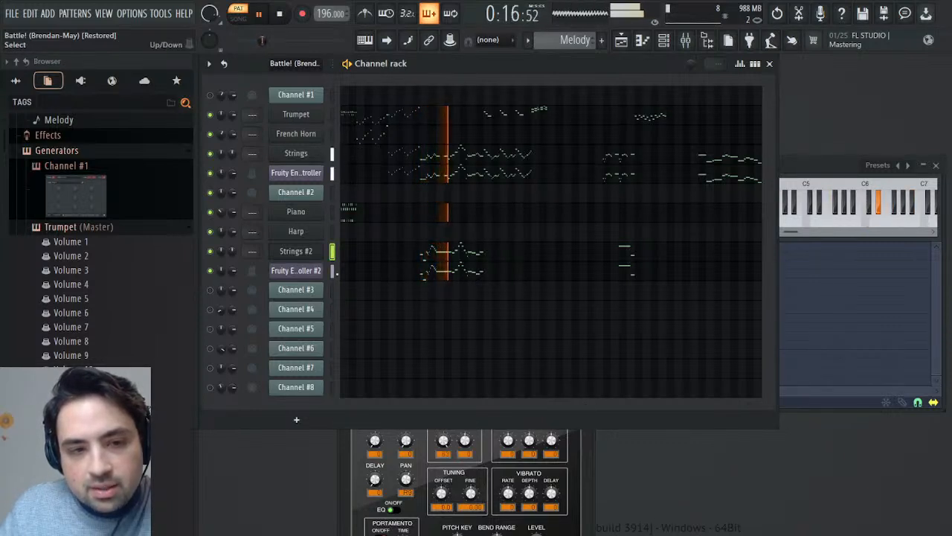
pyautogui.press('space')
# - Check the notes in the Battle! (Brendan-May) pattern, return to the Melody pattern, and play it from bar 11
pyautogui.scroll(1, 579, 41)
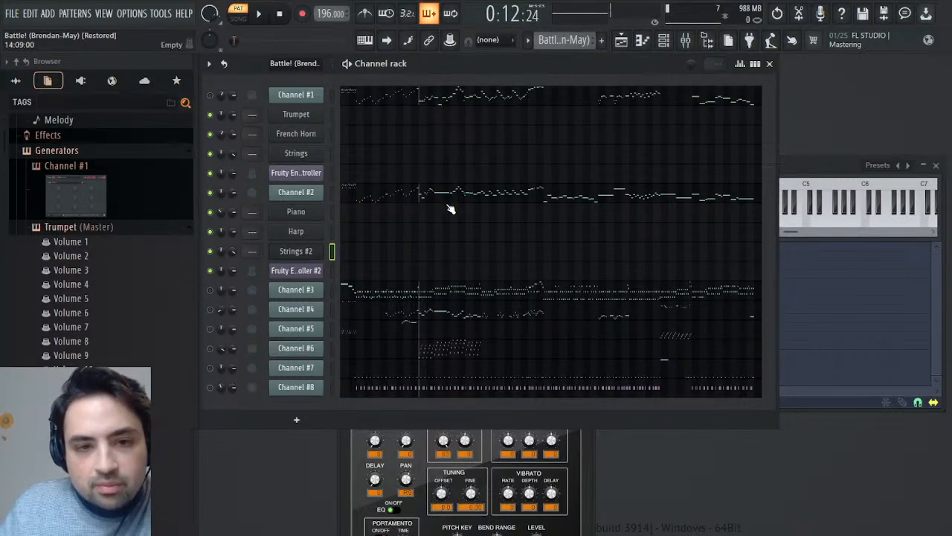
pyautogui.scroll(-1, 584, 40)
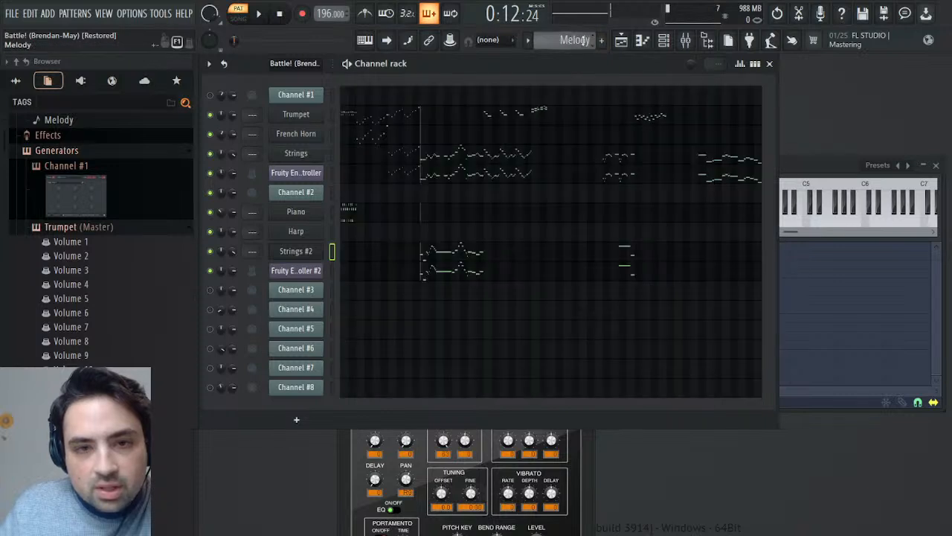
pyautogui.press('space')
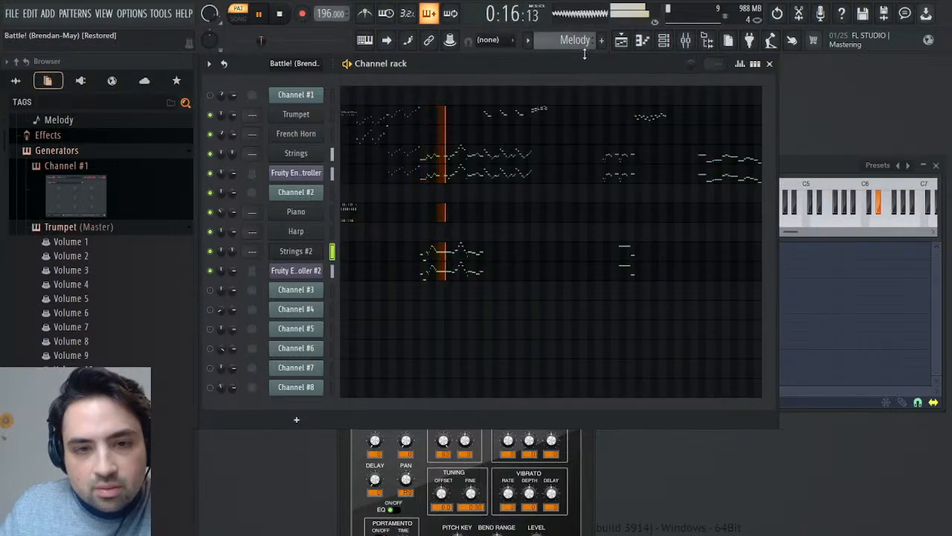
# - In the Battle! (Brendan-May) pattern, copy every second descending run of Channel #2 notes between bars 20 and 25
pyautogui.press('space')
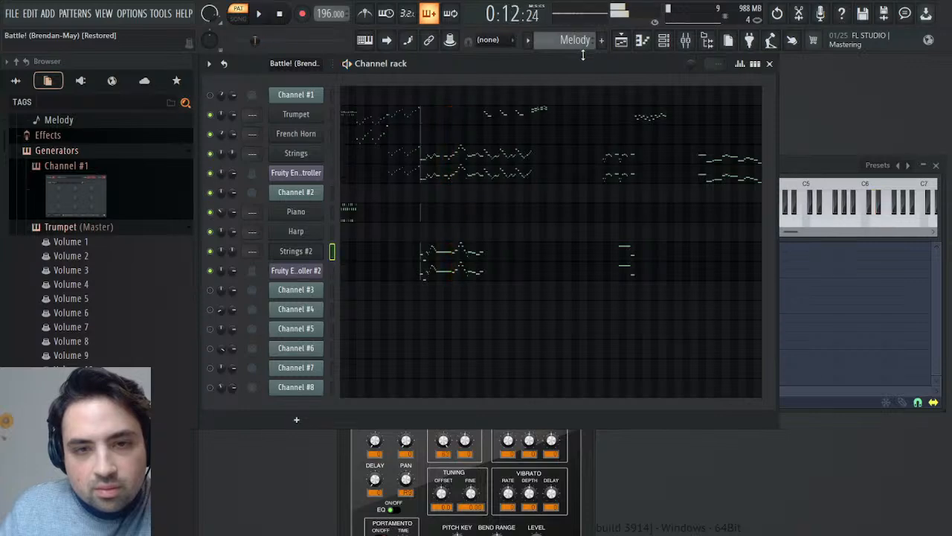
pyautogui.scroll(-1, 585, 43)
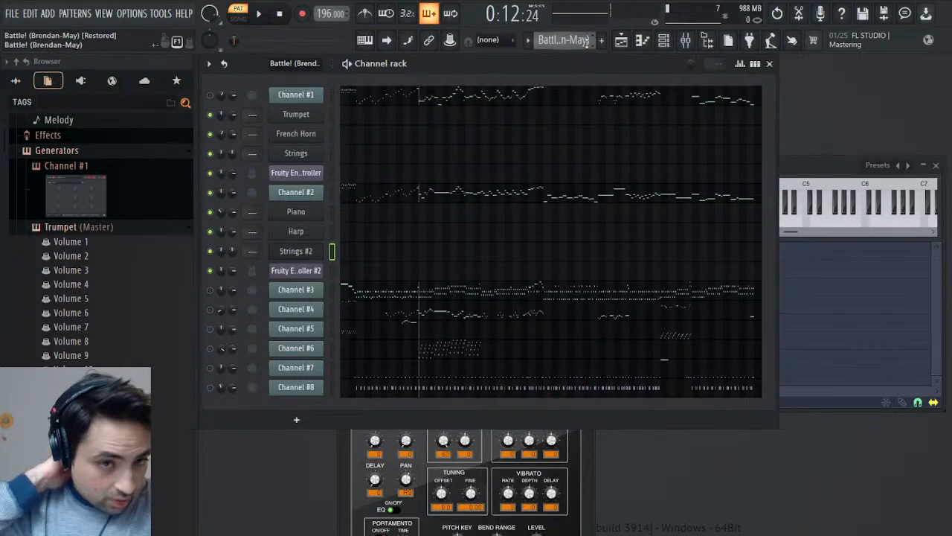
pyautogui.click(448, 196)
pyautogui.moveTo(556, 120); pyautogui.dragTo(629, 119)
pyautogui.moveTo(541, 132); pyautogui.dragTo(593, 128)
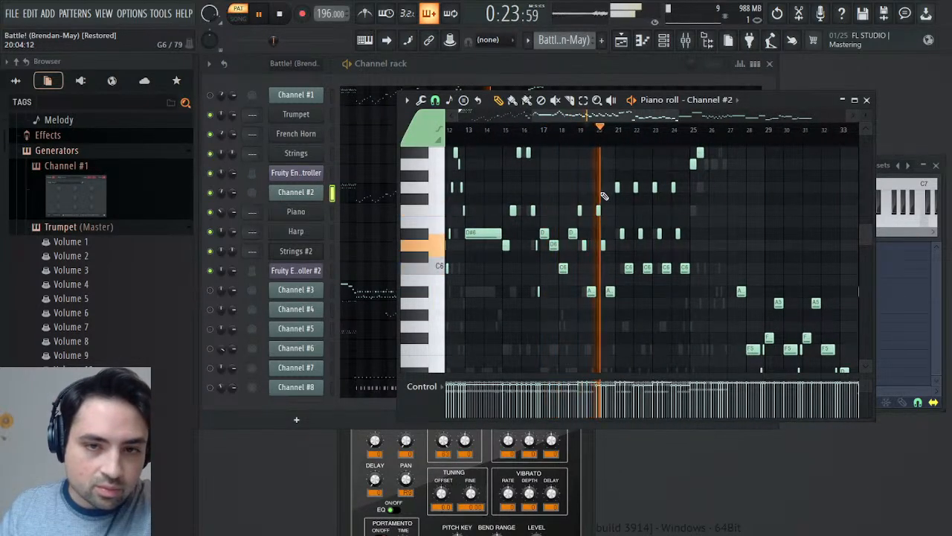
pyautogui.moveTo(600, 195); pyautogui.dragTo(624, 302)
pyautogui.moveTo(635, 181); pyautogui.dragTo(661, 289)
pyautogui.moveTo(676, 183); pyautogui.dragTo(692, 273)
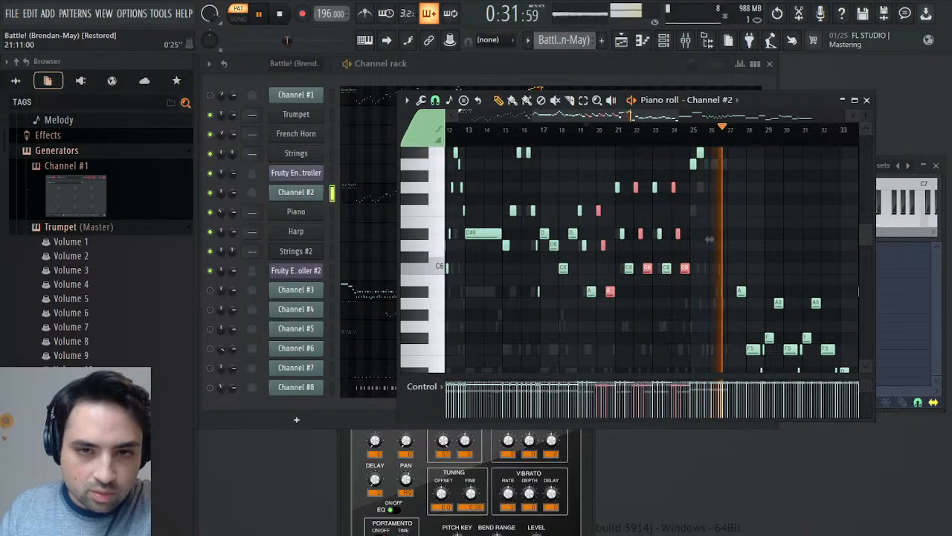
pyautogui.press('space')
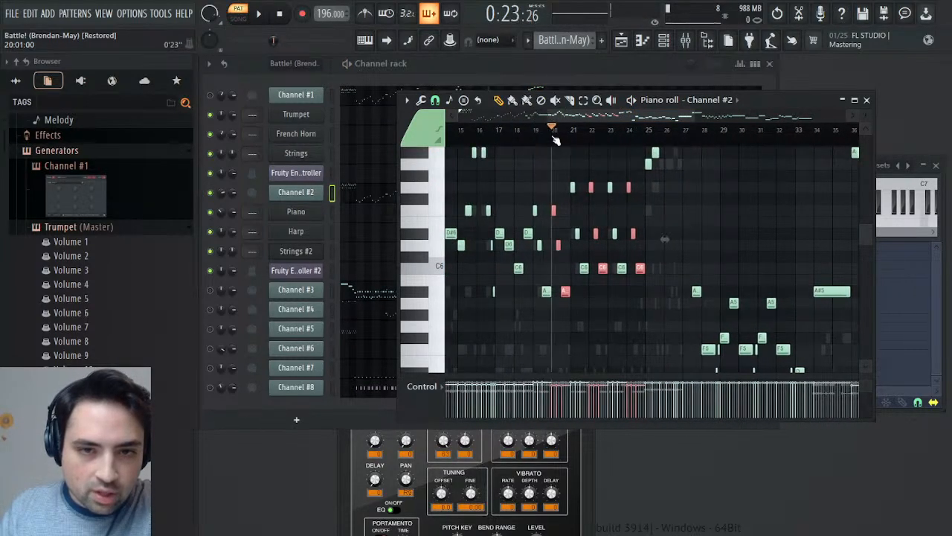
# - Paste the copied notes into the Melody pattern's Harp channel at bar 20 and audition them
pyautogui.click(593, 42)
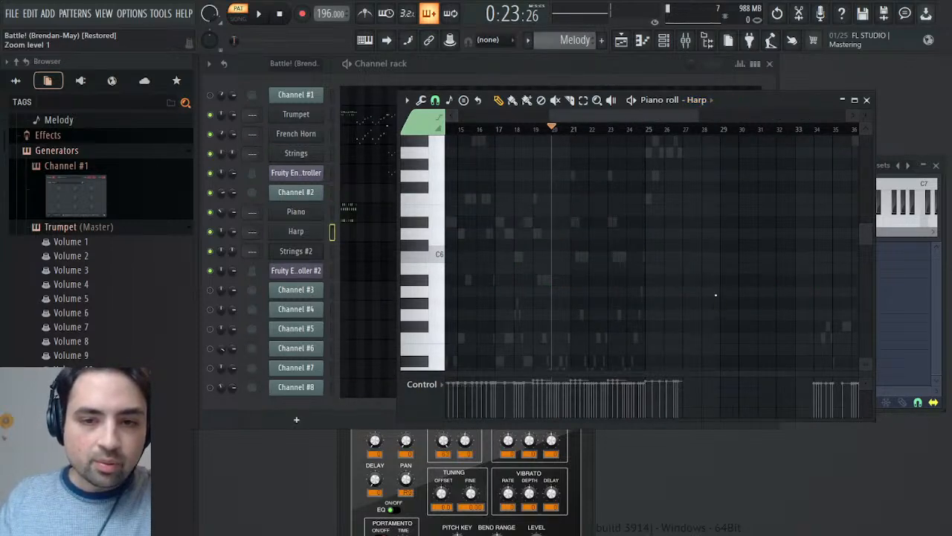
pyautogui.hotkey('ctrl', 'v')
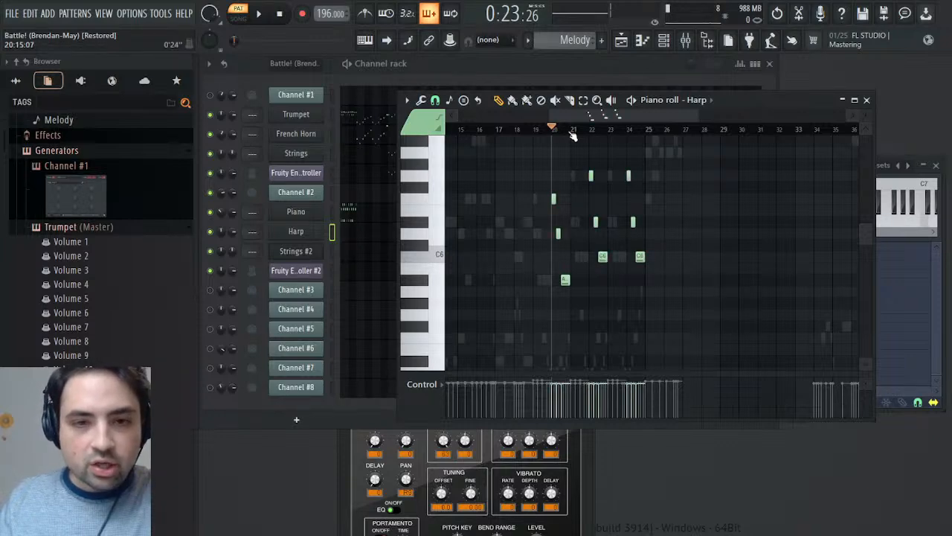
pyautogui.press('space')
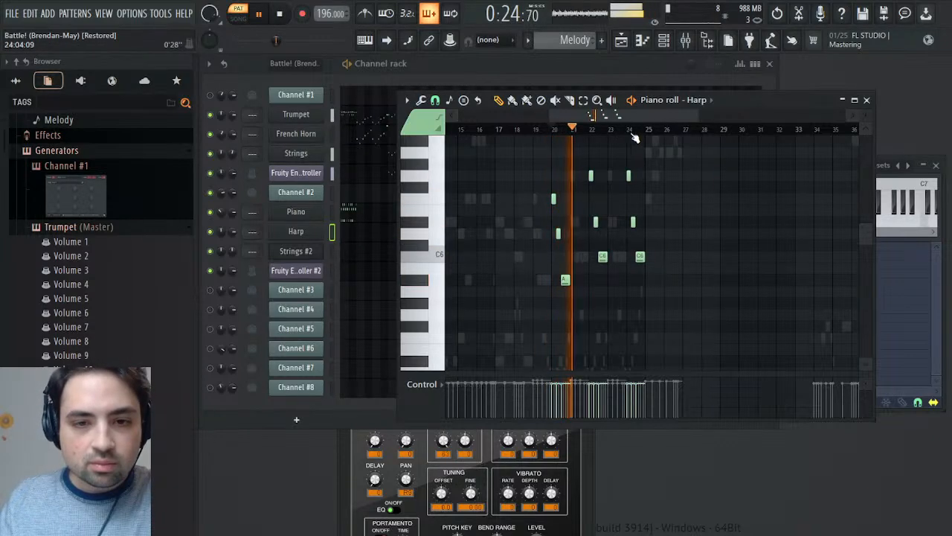
pyautogui.click(867, 100)
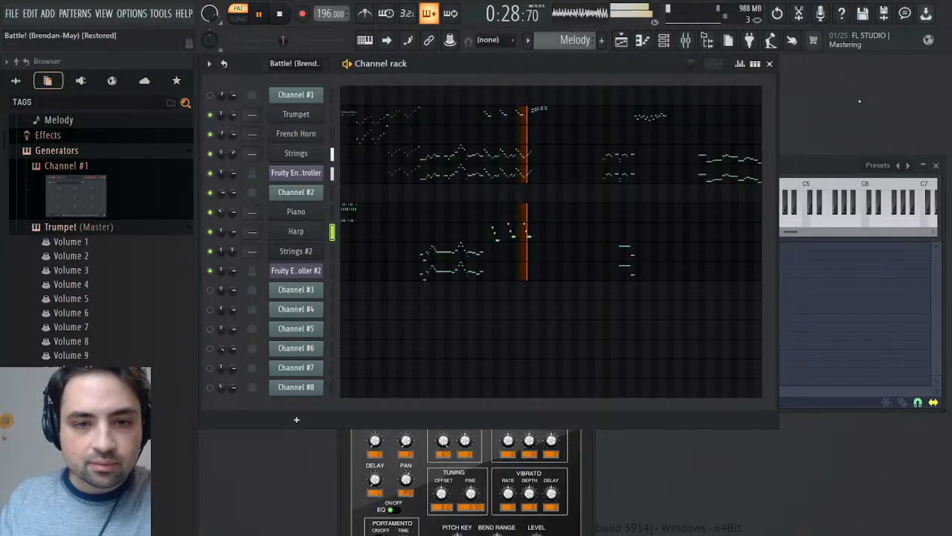
pyautogui.press('space')
# - Play the Battle! (Brendan-May) pattern from bar 20 to compare the original part with the Harp version
pyautogui.scroll(-1, 566, 44)
pyautogui.press('space')
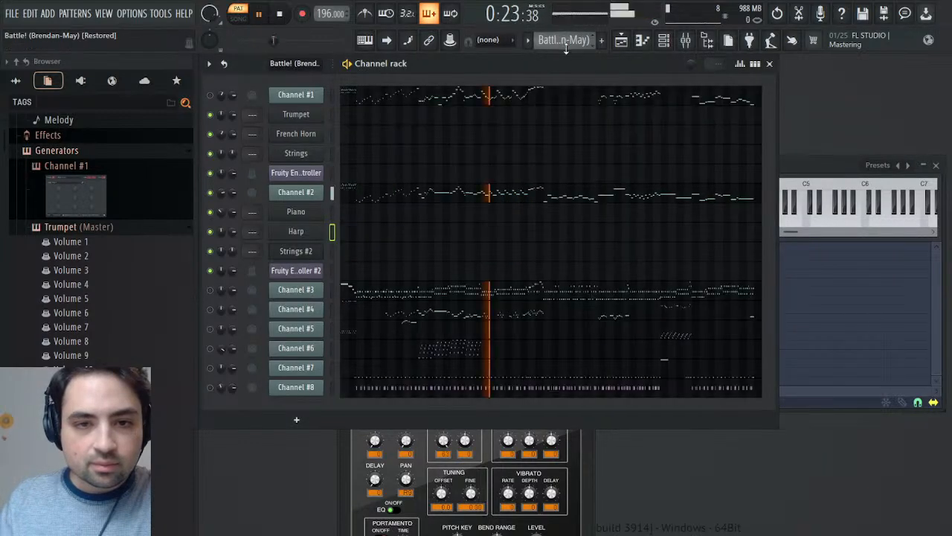
pyautogui.press('space')
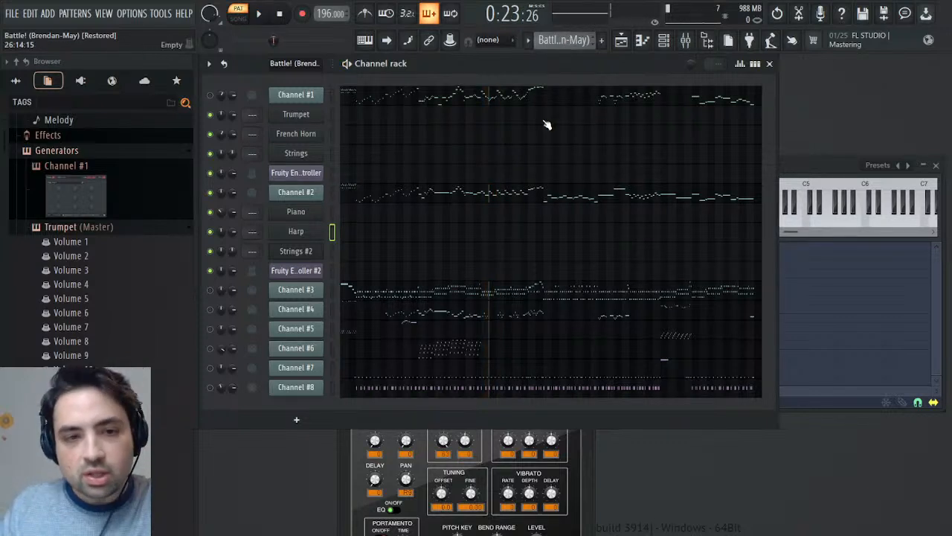
pyautogui.press('space')
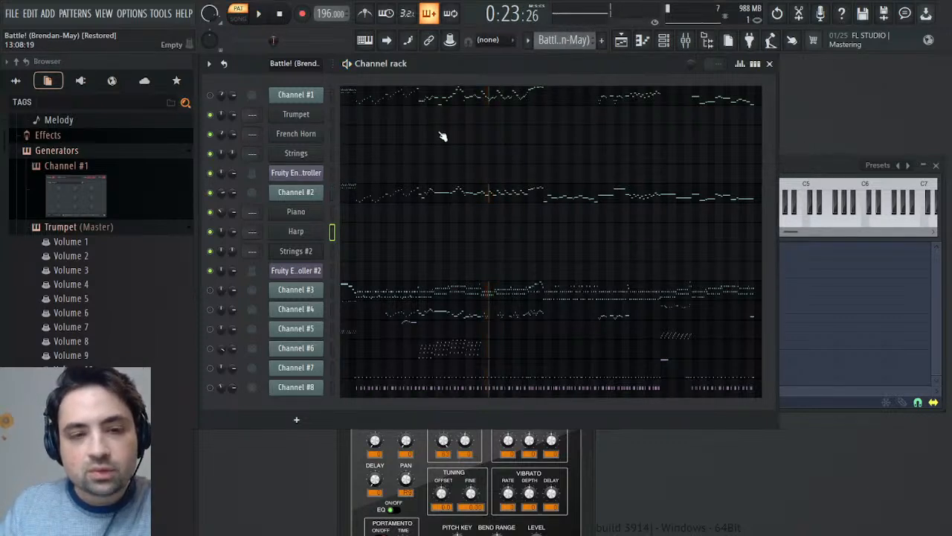
# - Audition Channel #2 of the Battle! (Brendan-May) pattern and select its notes from bar 27 to bar 36
pyautogui.click(526, 192)
pyautogui.moveTo(617, 129); pyautogui.dragTo(848, 146)
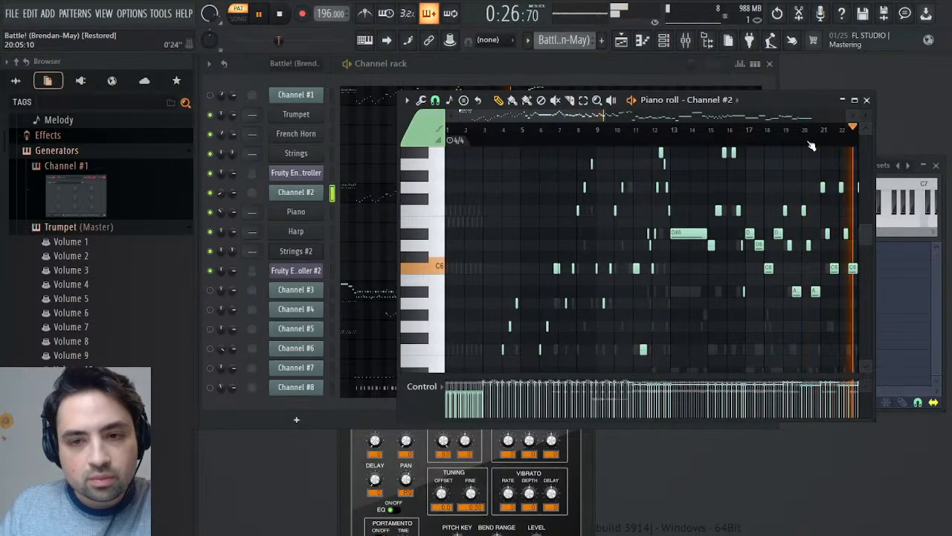
pyautogui.moveTo(599, 136); pyautogui.dragTo(559, 128)
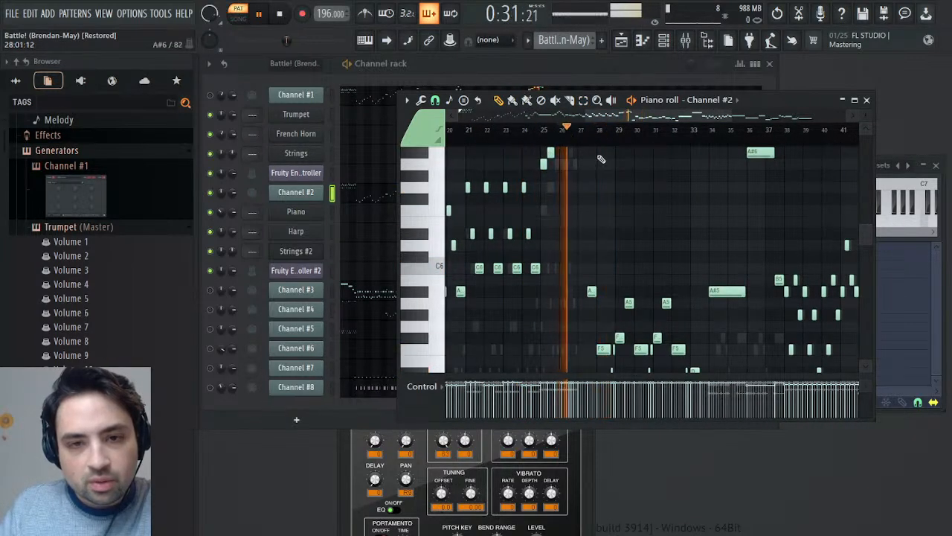
pyautogui.scroll(3, 578, 195)
pyautogui.scroll(-10, 579, 194)
pyautogui.moveTo(570, 170); pyautogui.dragTo(733, 335)
pyautogui.scroll(4, 744, 334)
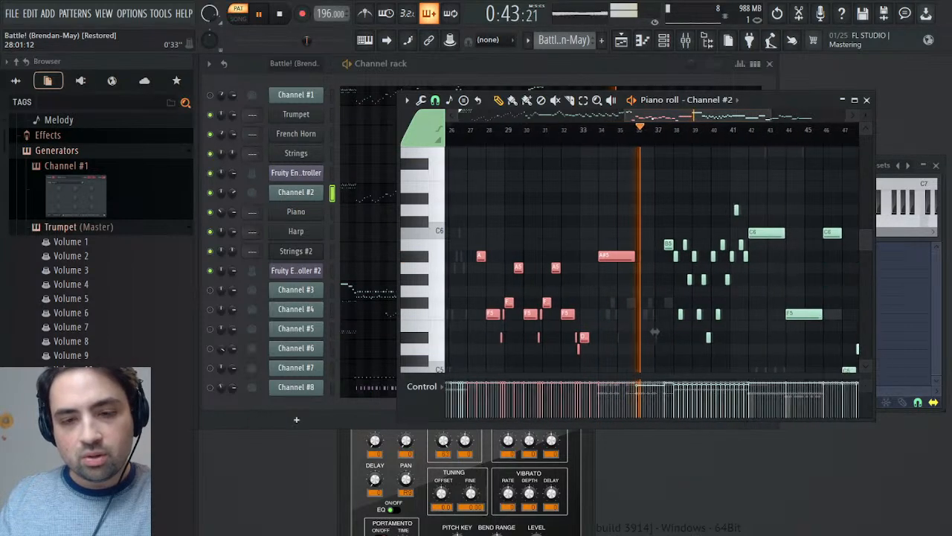
# - Add the Channel #2 notes from bar 42 to bar 53 to the selection and copy them all
pyautogui.scroll(4, 658, 279)
pyautogui.scroll(-4, 657, 274)
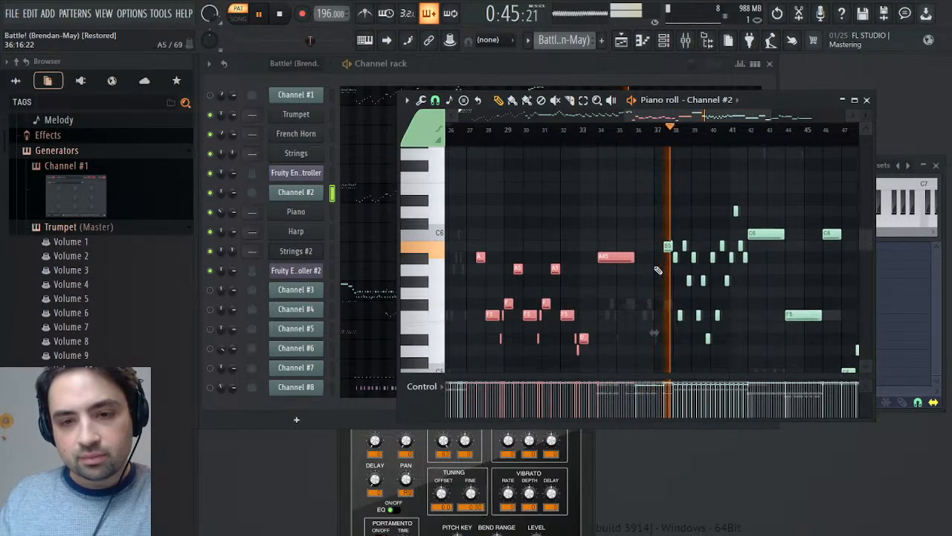
pyautogui.moveTo(663, 117); pyautogui.dragTo(719, 117)
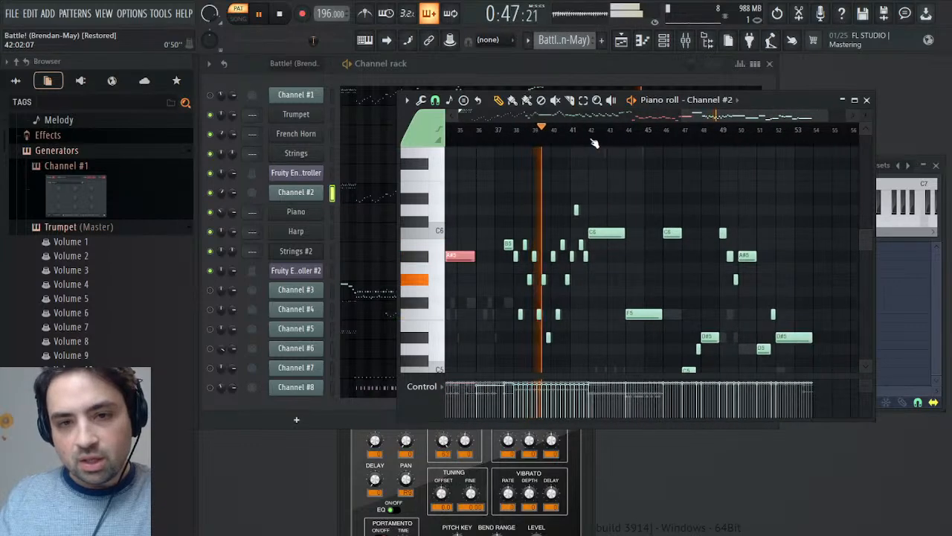
pyautogui.moveTo(600, 195); pyautogui.dragTo(840, 313)
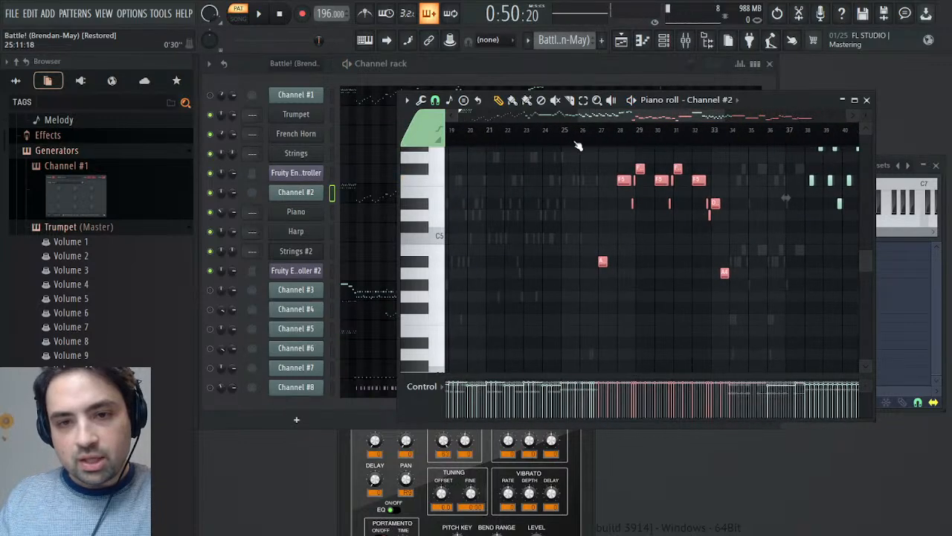
pyautogui.scroll(4, 588, 146)
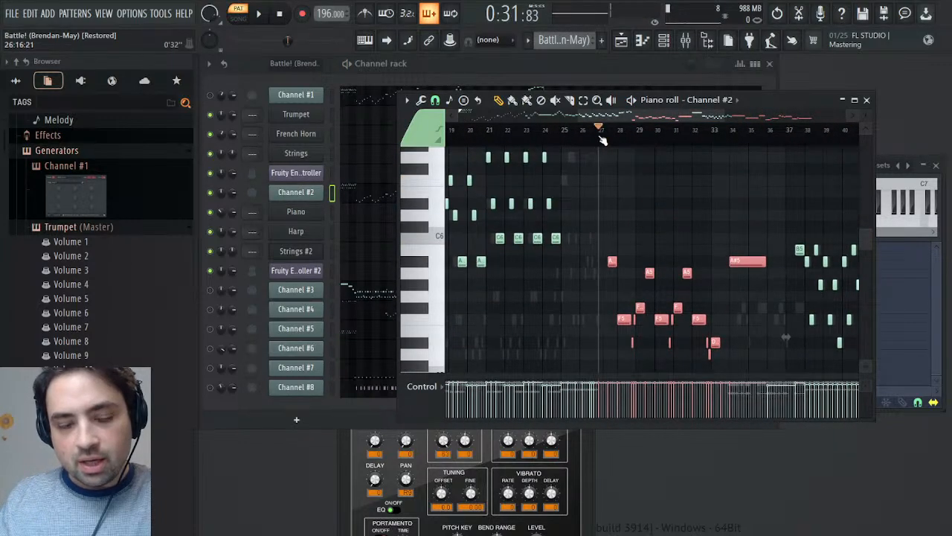
# - Paste the copied notes into the Melody pattern's French Horn channel at bar 27, deselect them, and audition the result
pyautogui.click(589, 56)
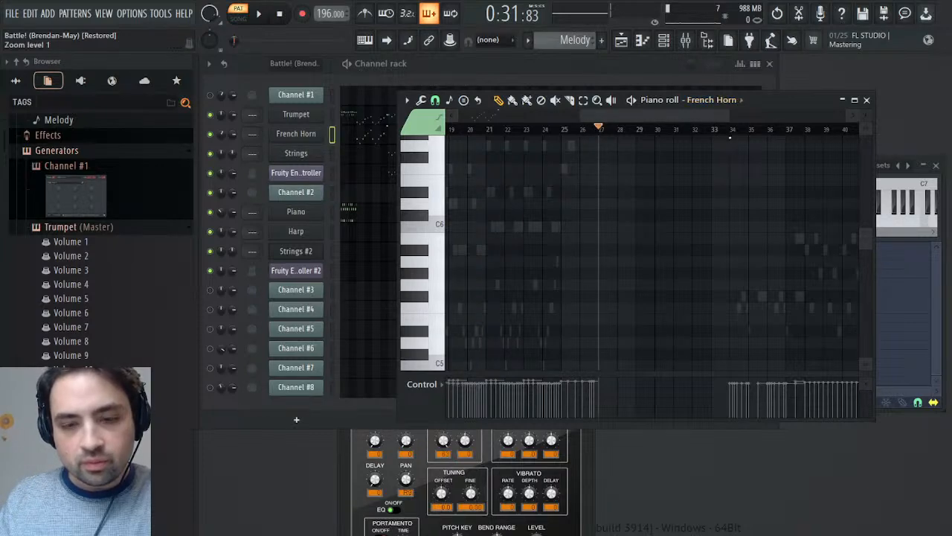
pyautogui.hotkey('ctrl', 'v')
pyautogui.scroll(-3, 750, 181)
pyautogui.press('space')
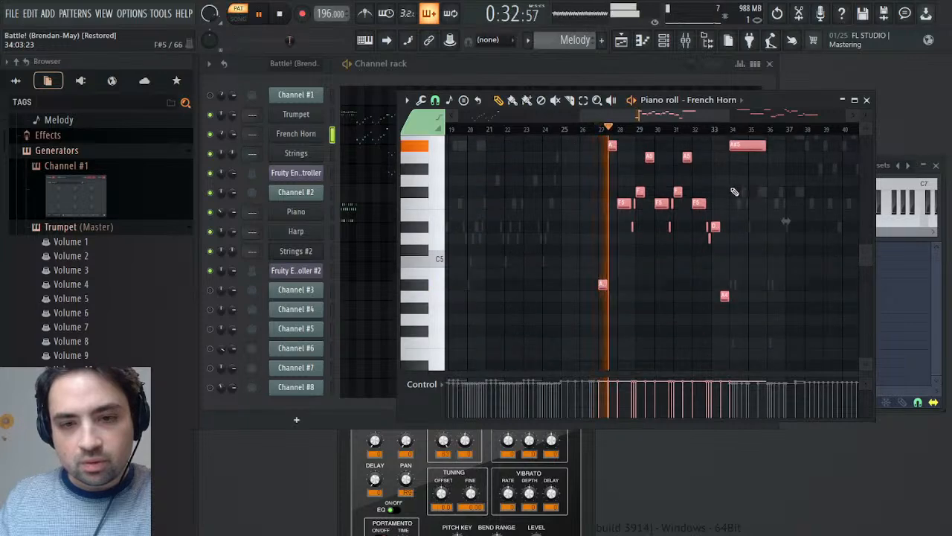
pyautogui.press('space')
pyautogui.moveTo(727, 118); pyautogui.dragTo(886, 119)
pyautogui.hotkey('ctrl', 'd')
pyautogui.scroll(4, 723, 241)
pyautogui.press('space')
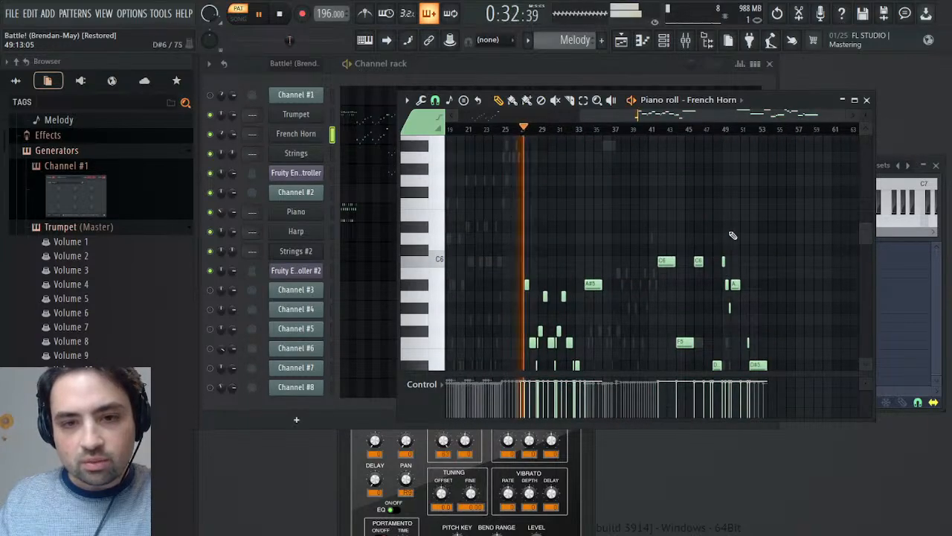
pyautogui.click(865, 101)
pyautogui.press('space')
pyautogui.click(936, 166)
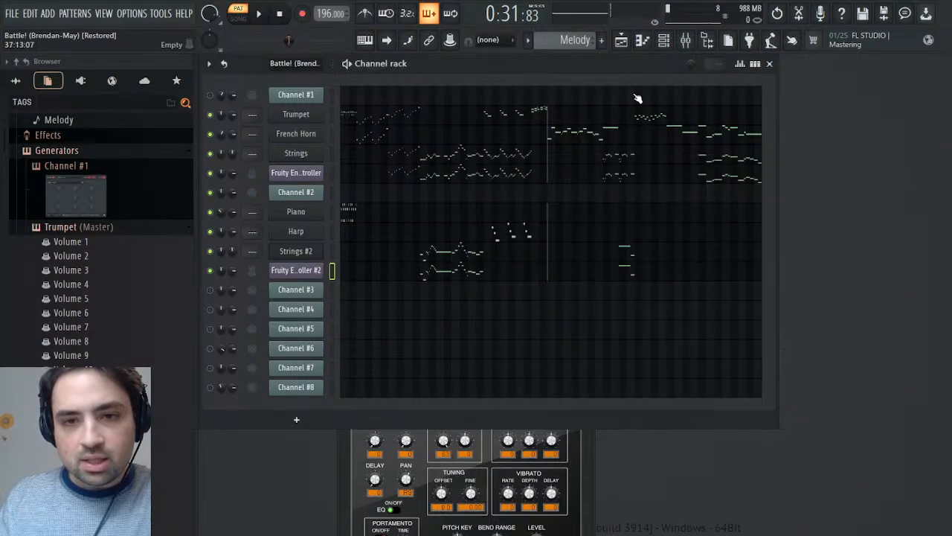
# - Examine Channel #2's channel panning events in the Battle! (Brendan-May) pattern and play the section around bar 20
pyautogui.scroll(1, 575, 46)
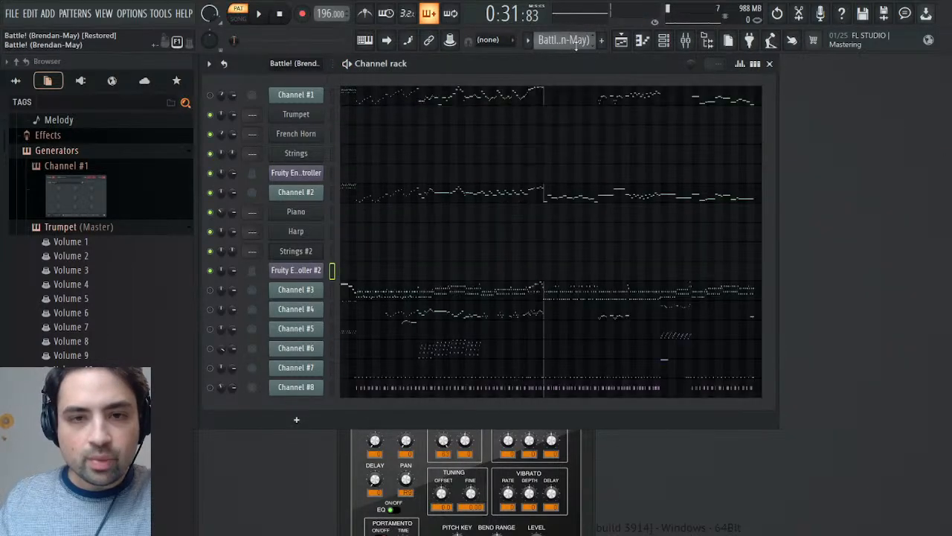
pyautogui.click(280, 17)
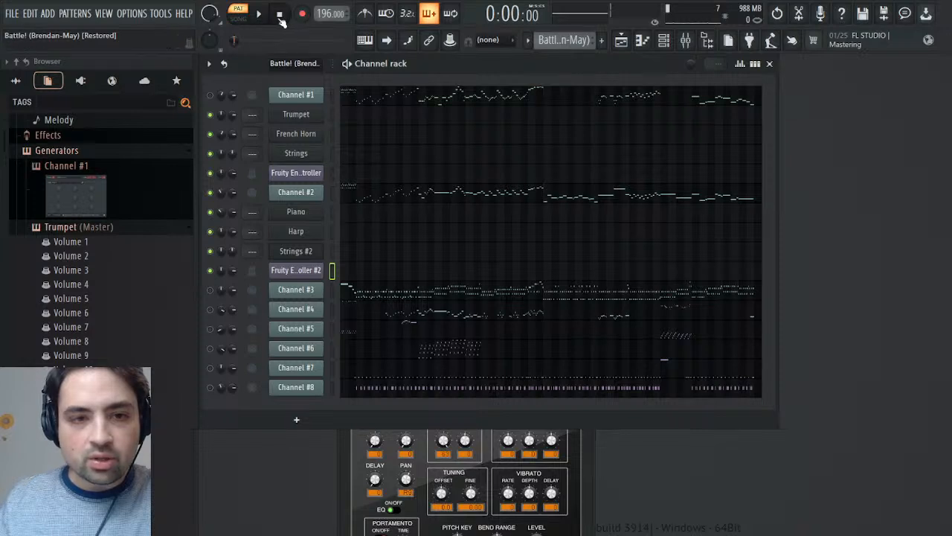
pyautogui.click(236, 220)
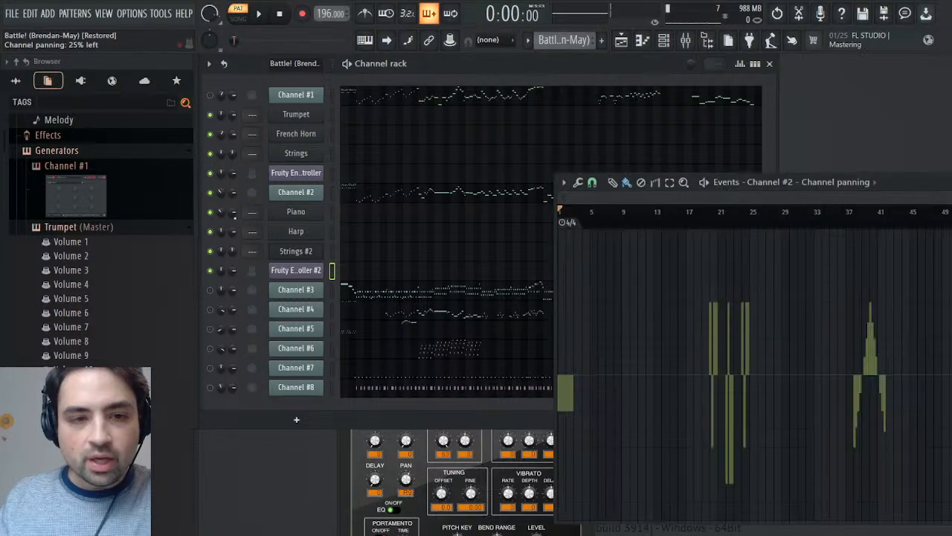
pyautogui.press('space')
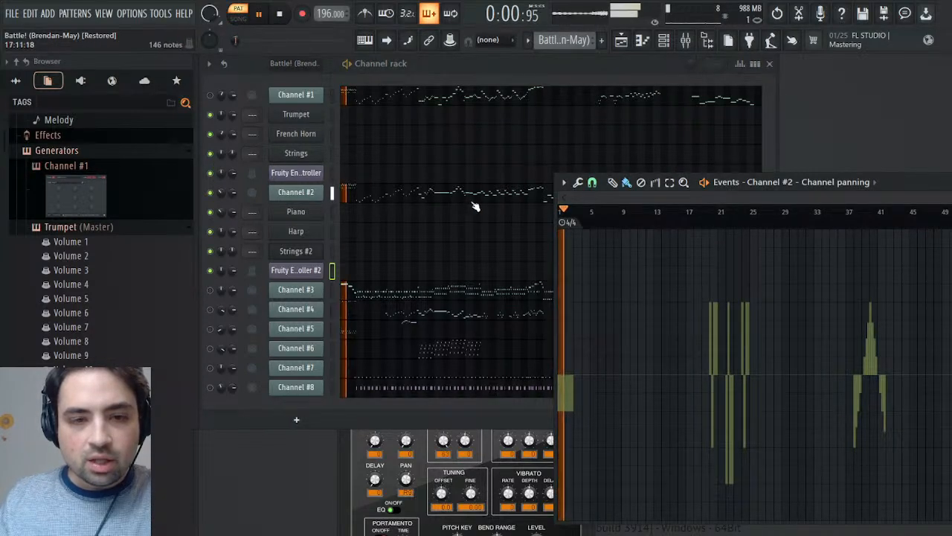
pyautogui.press('space')
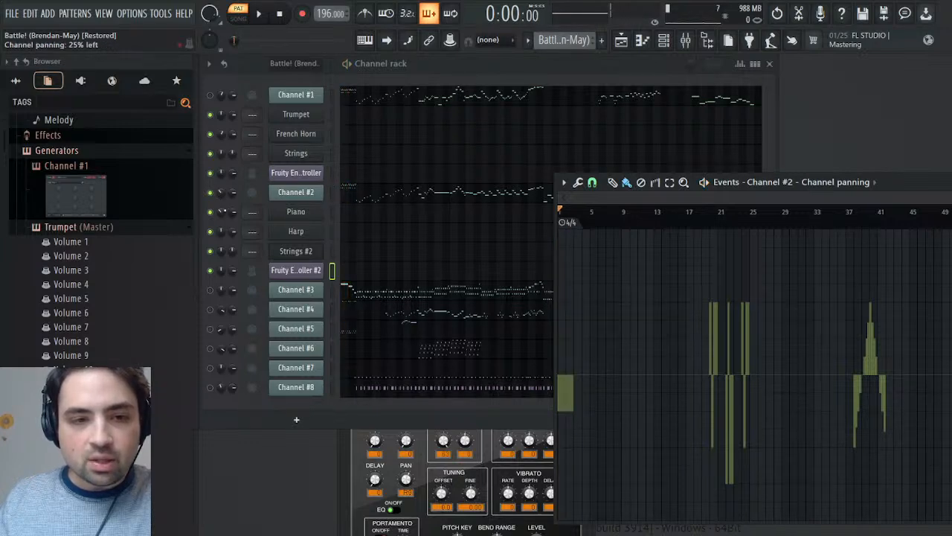
pyautogui.click(585, 212)
pyautogui.press('space')
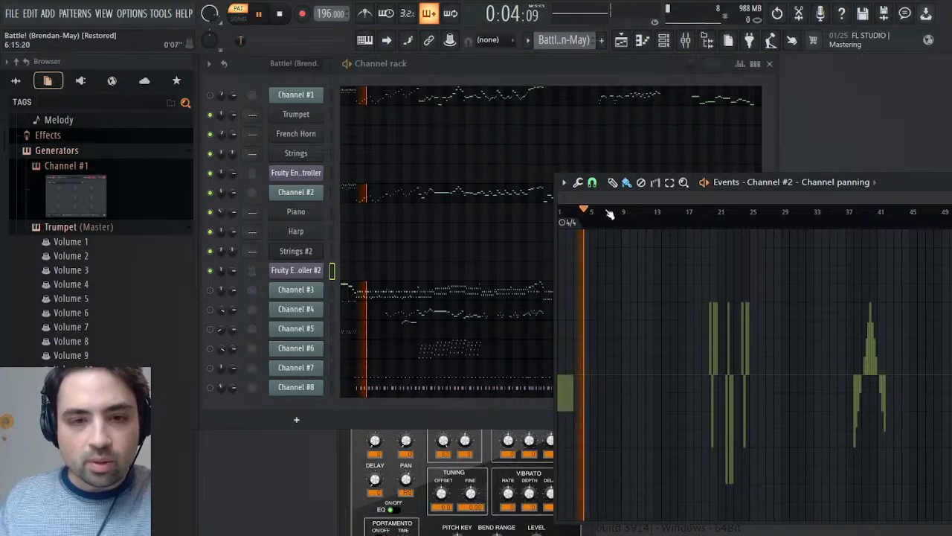
pyautogui.moveTo(687, 215); pyautogui.dragTo(703, 217)
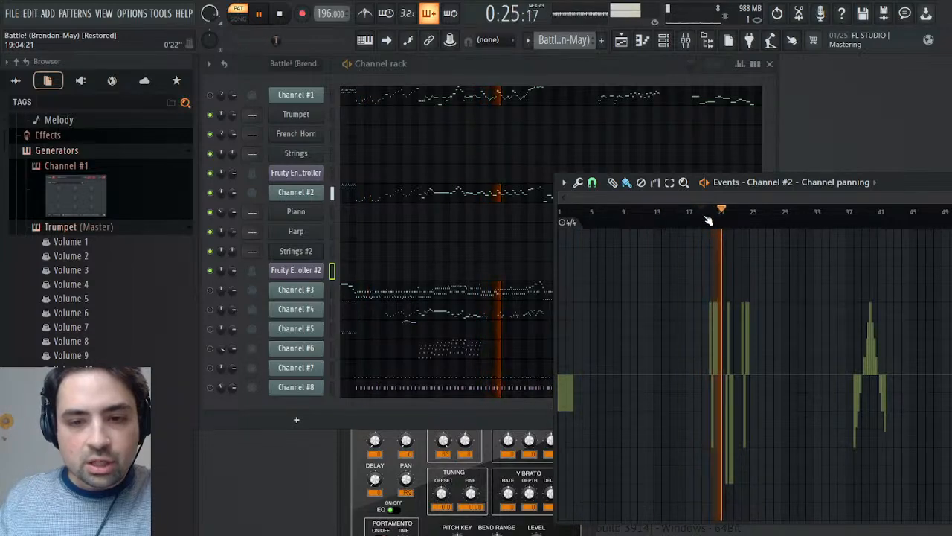
pyautogui.press('space')
pyautogui.moveTo(710, 217)
pyautogui.mouseDown()
pyautogui.moveTo(768, 218)
pyautogui.moveTo(758, 217)
pyautogui.mouseUp()
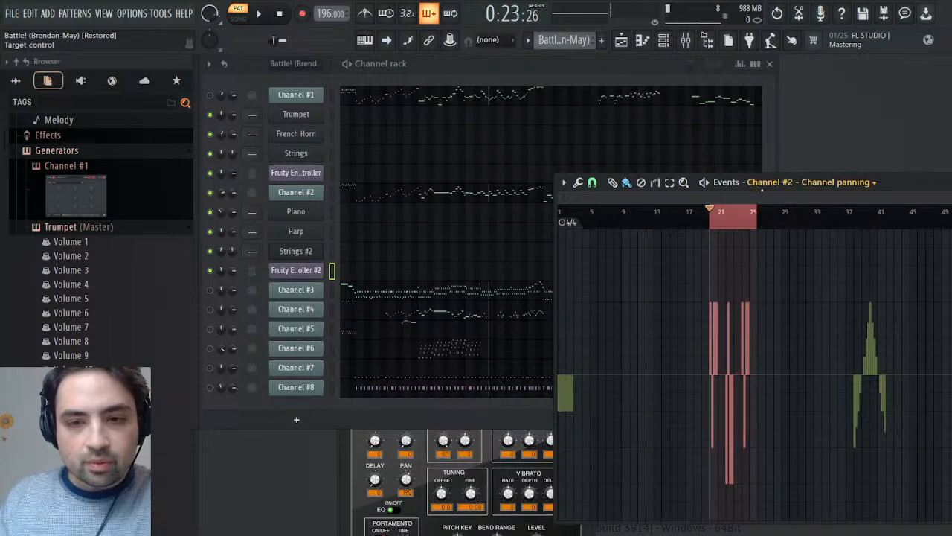
pyautogui.press('KP_Add')
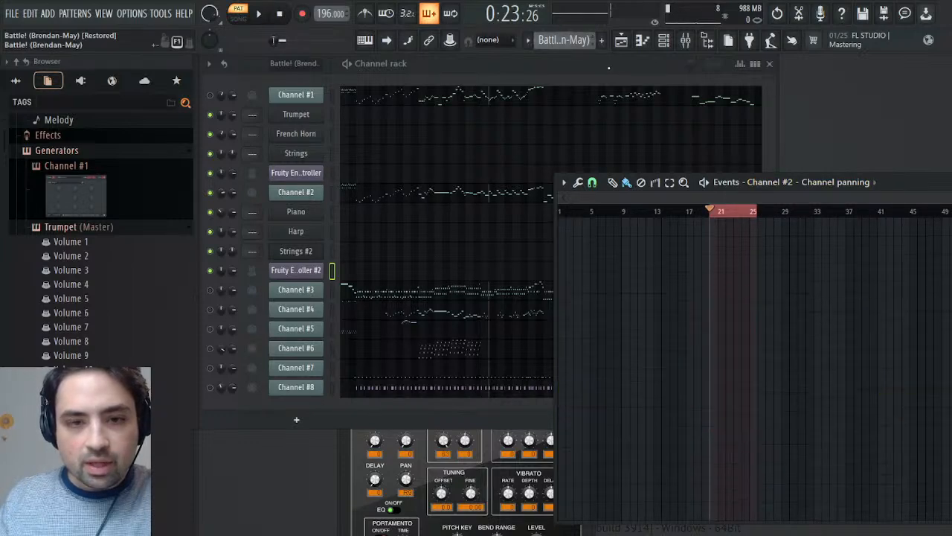
pyautogui.click(221, 232)
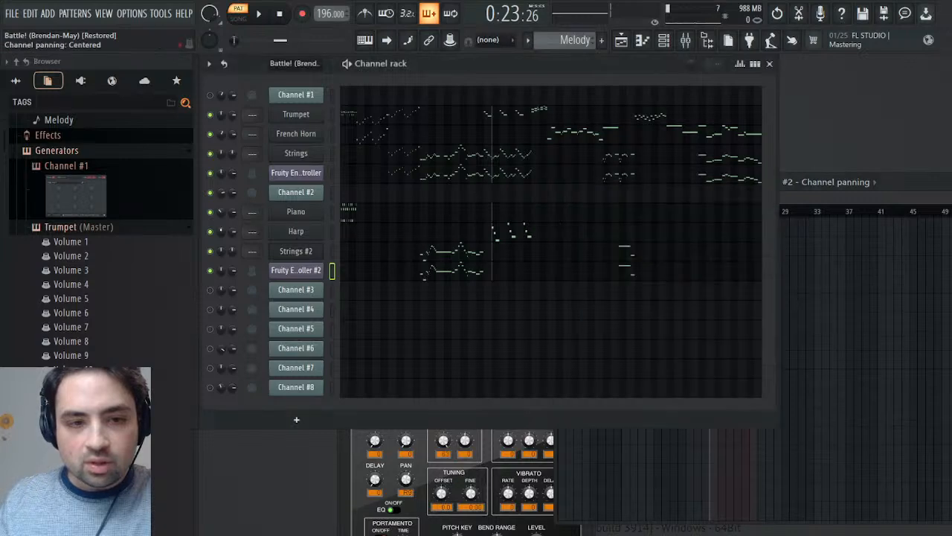
pyautogui.click(243, 249)
pyautogui.hotkey('ctrl', 'v')
pyautogui.press('space')
pyautogui.moveTo(914, 202); pyautogui.dragTo(763, 214)
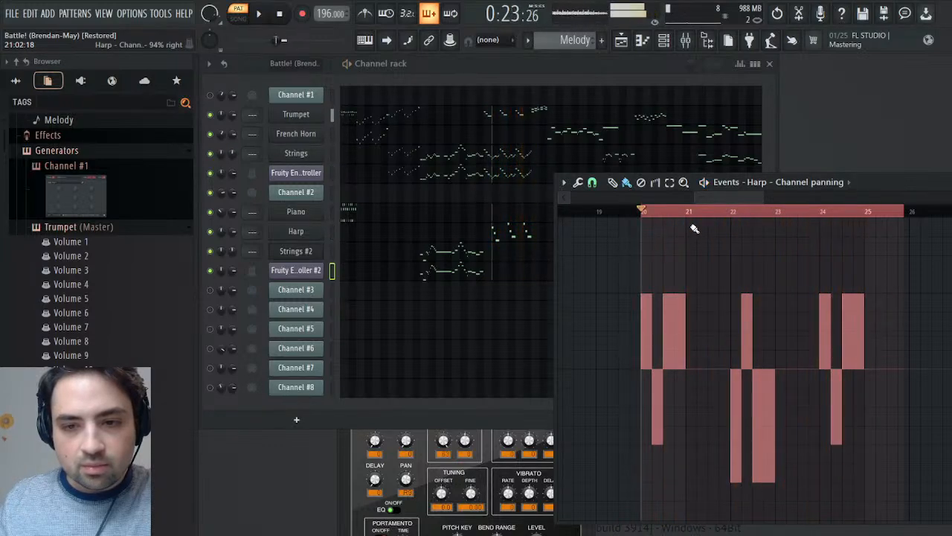
pyautogui.press('space')
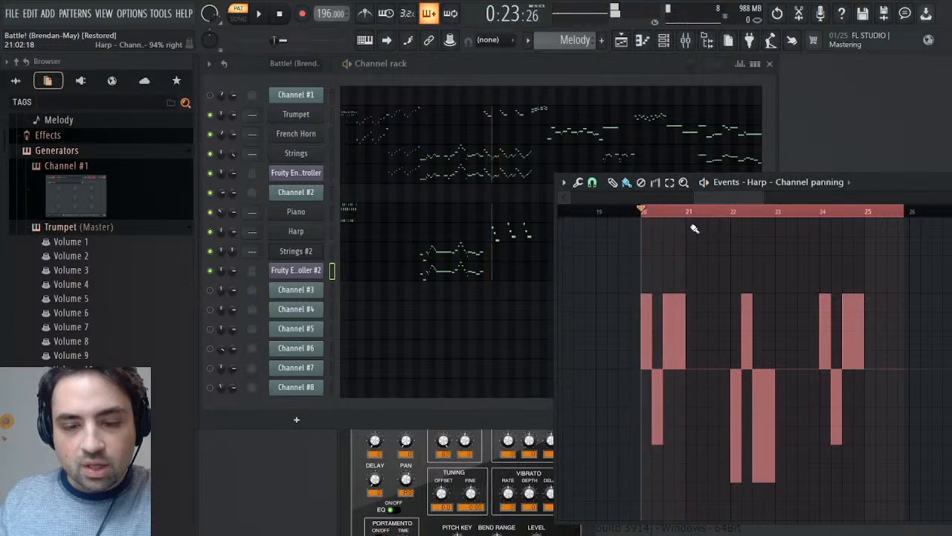
# - Open the Harp's notes in the piano roll, audition them from bar 20, and close the piano roll
pyautogui.doubleClick(519, 236)
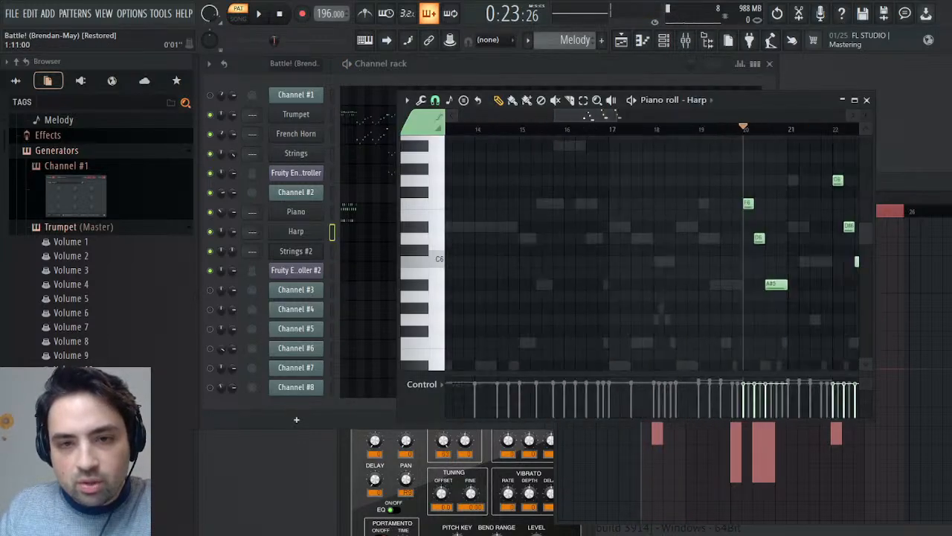
pyautogui.press('space')
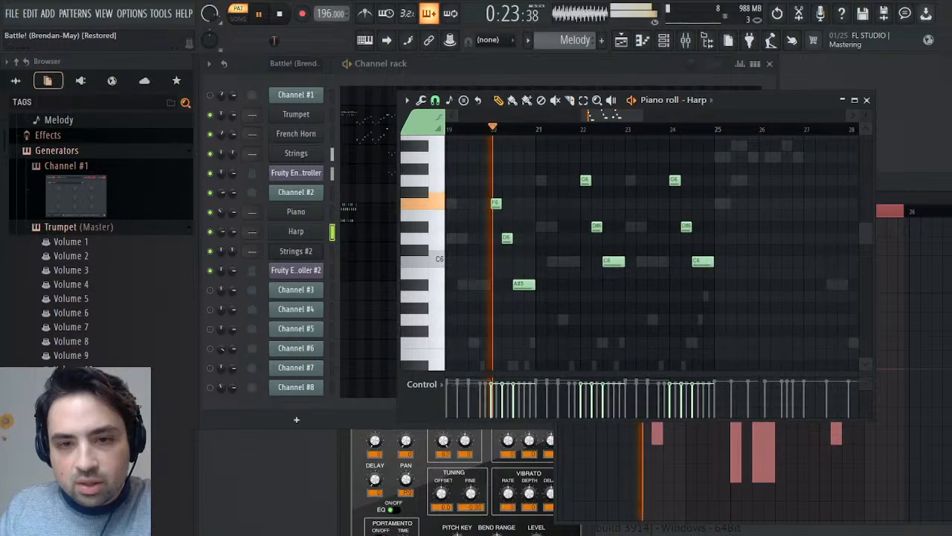
pyautogui.press('space')
pyautogui.press('space')
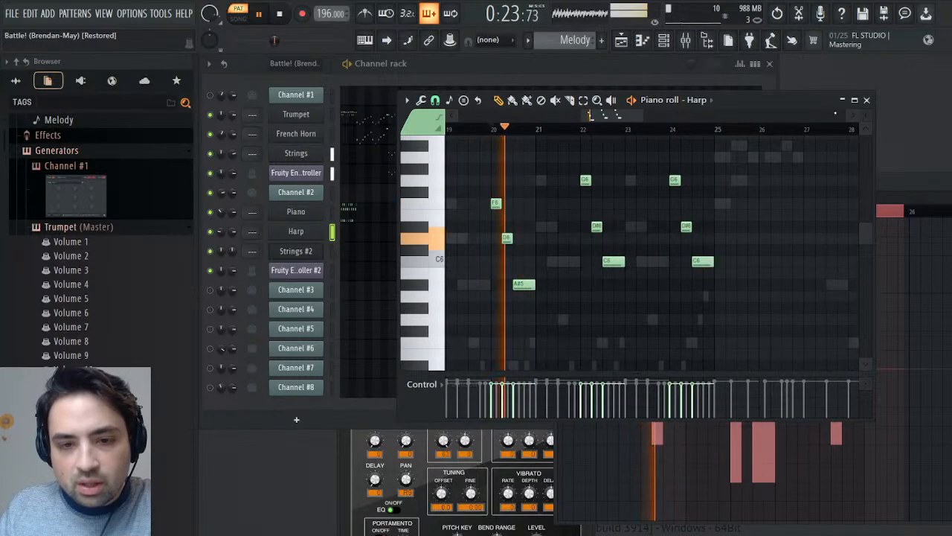
pyautogui.press('space')
pyautogui.click(867, 99)
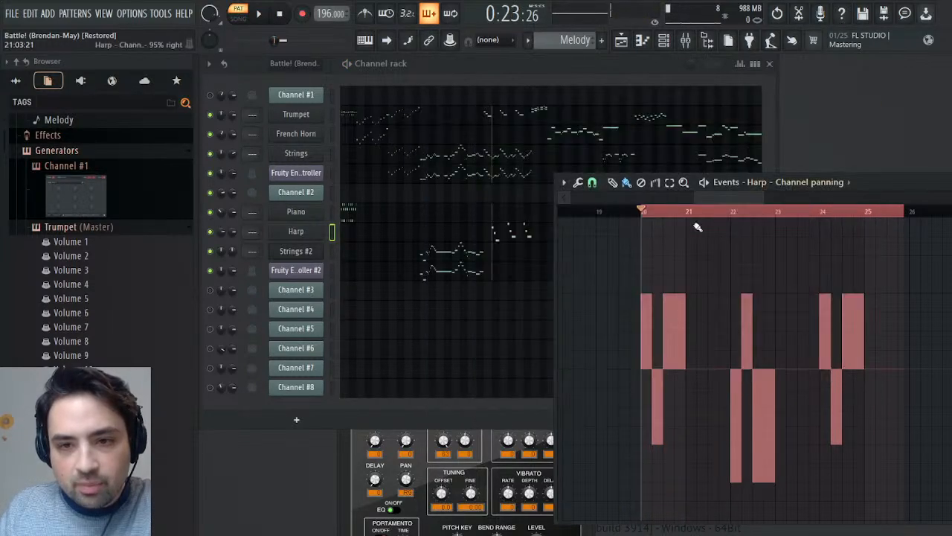
pyautogui.click(646, 215)
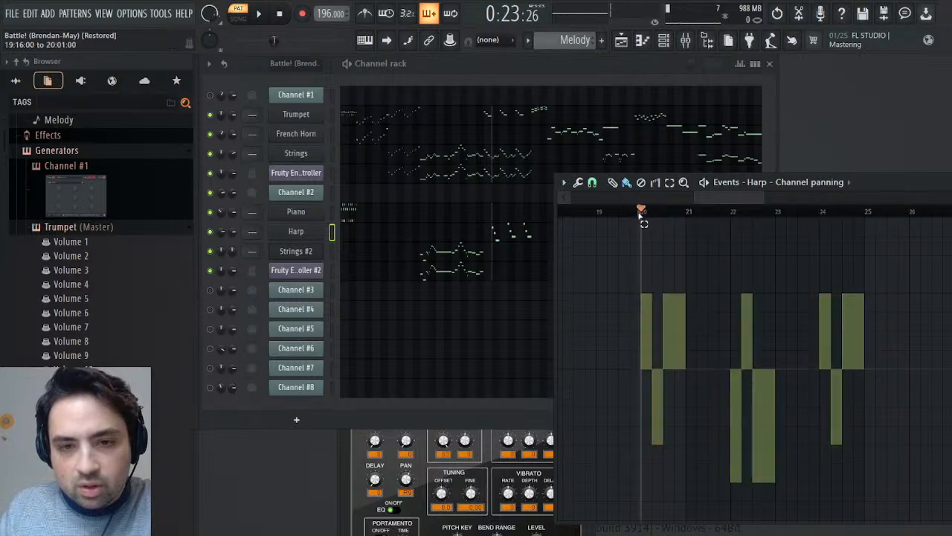
pyautogui.press('space')
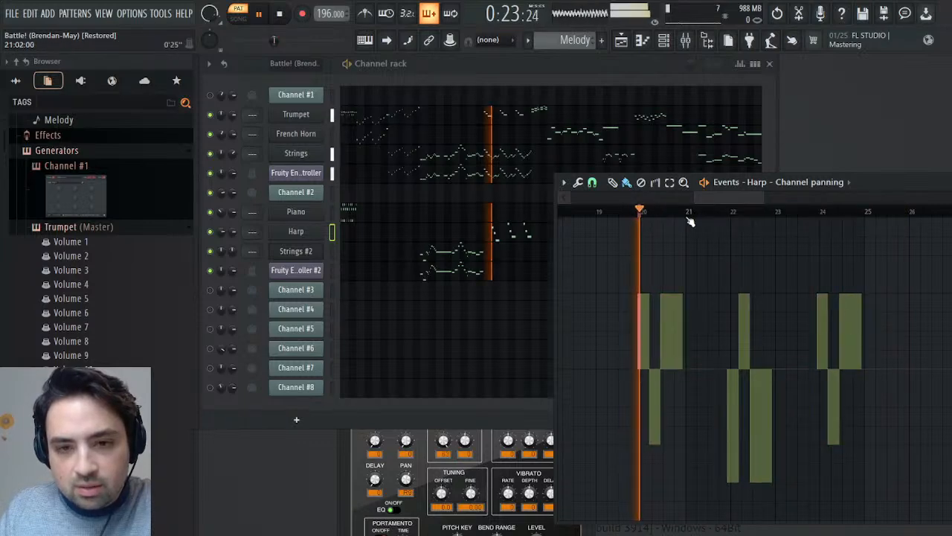
pyautogui.click(650, 214)
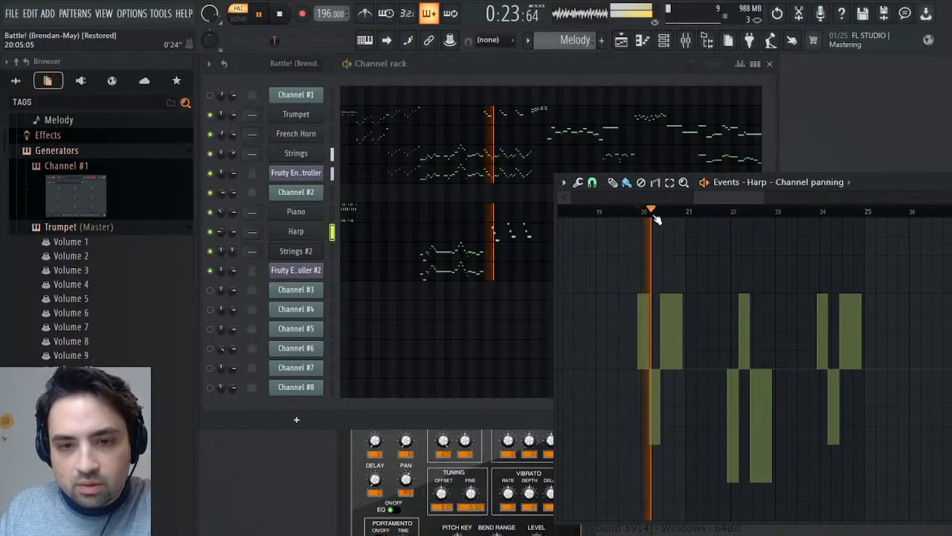
pyautogui.click(630, 211)
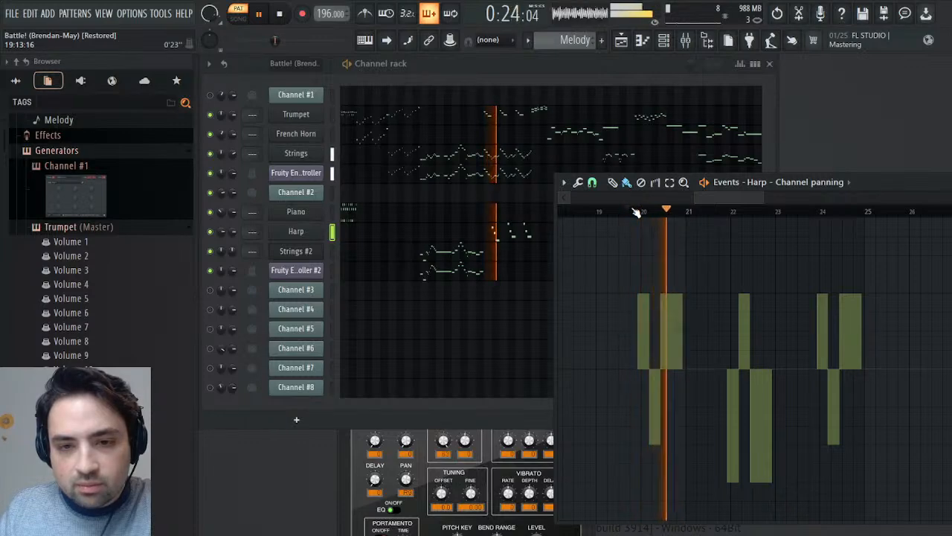
pyautogui.click(636, 212)
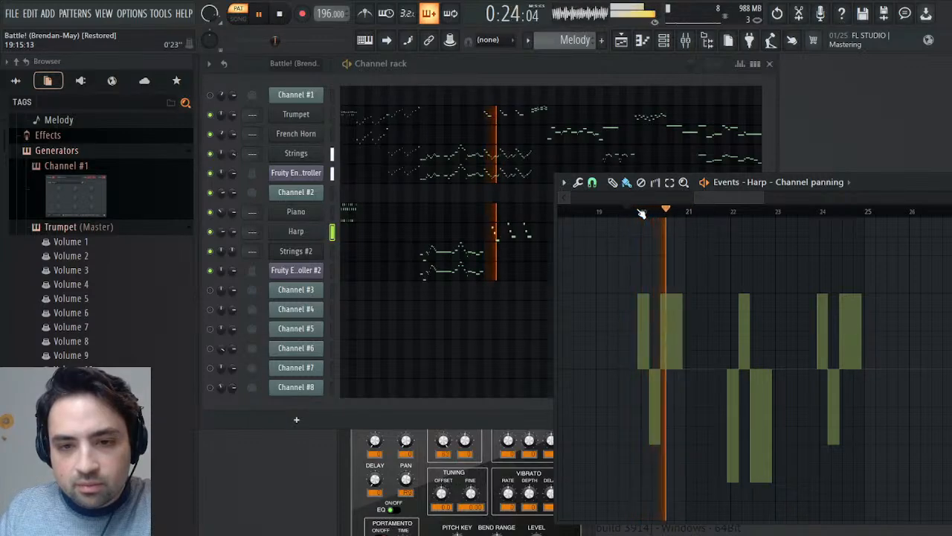
pyautogui.click(641, 212)
pyautogui.click(642, 212)
pyautogui.press('space')
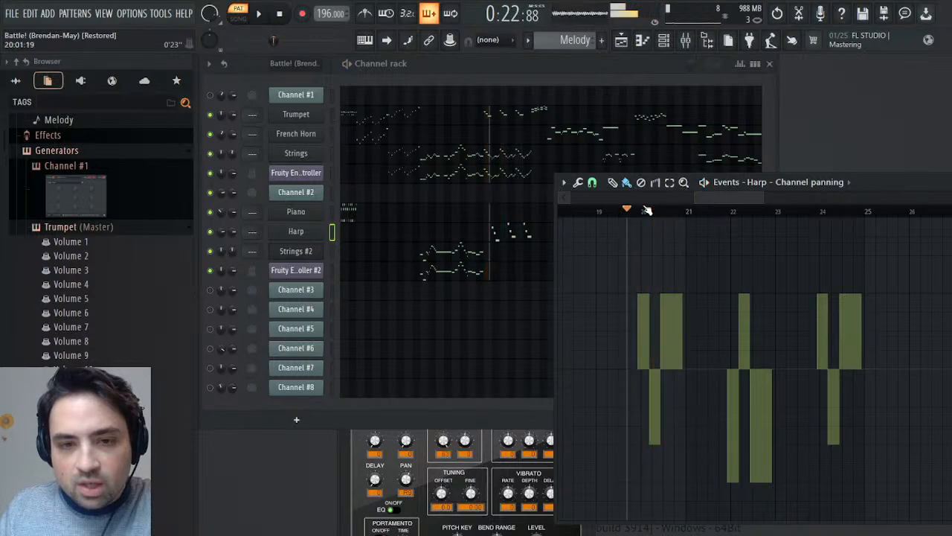
pyautogui.press('space')
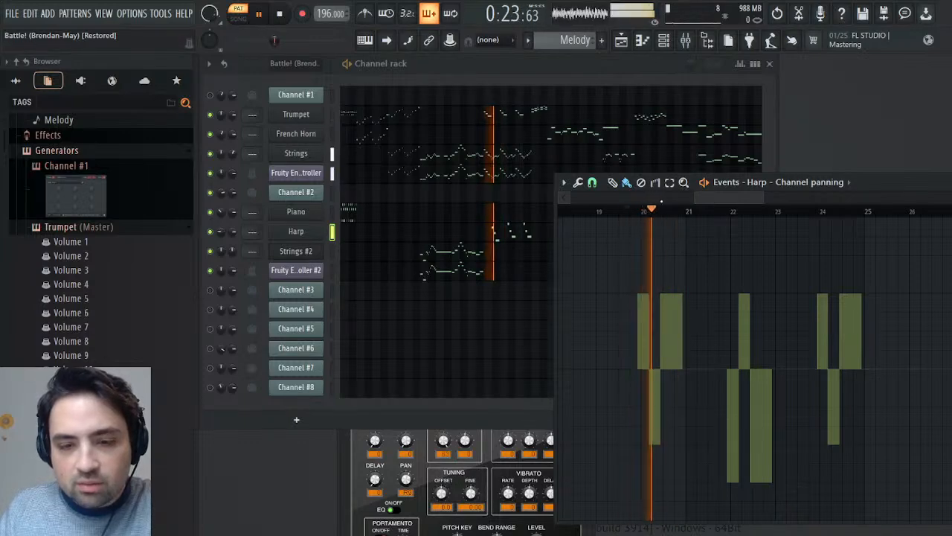
pyautogui.press('space')
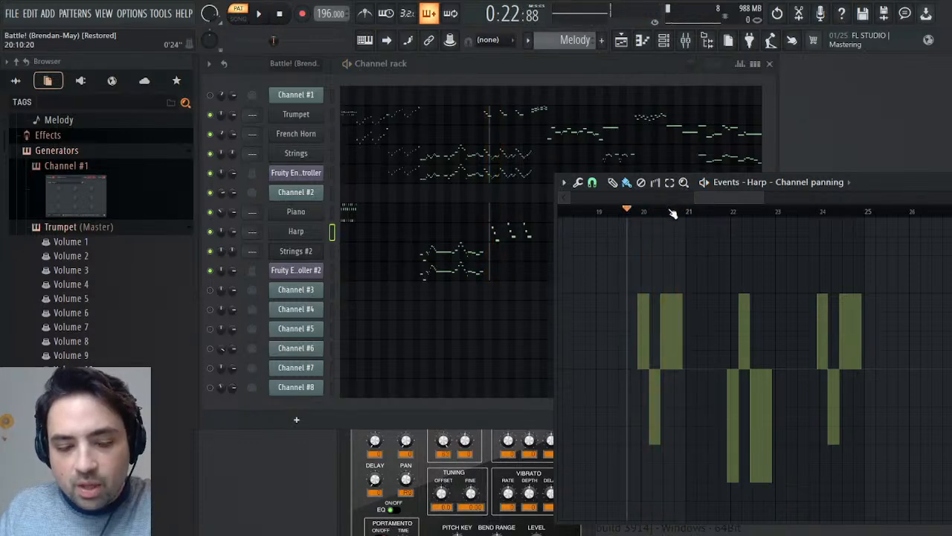
pyautogui.hotkey('ctrl', 'z')
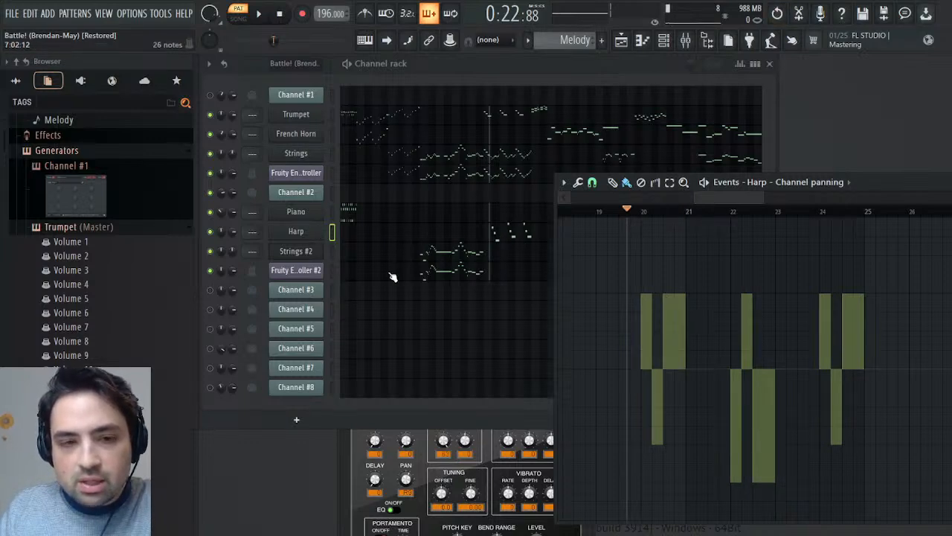
pyautogui.press('space')
pyautogui.press('space')
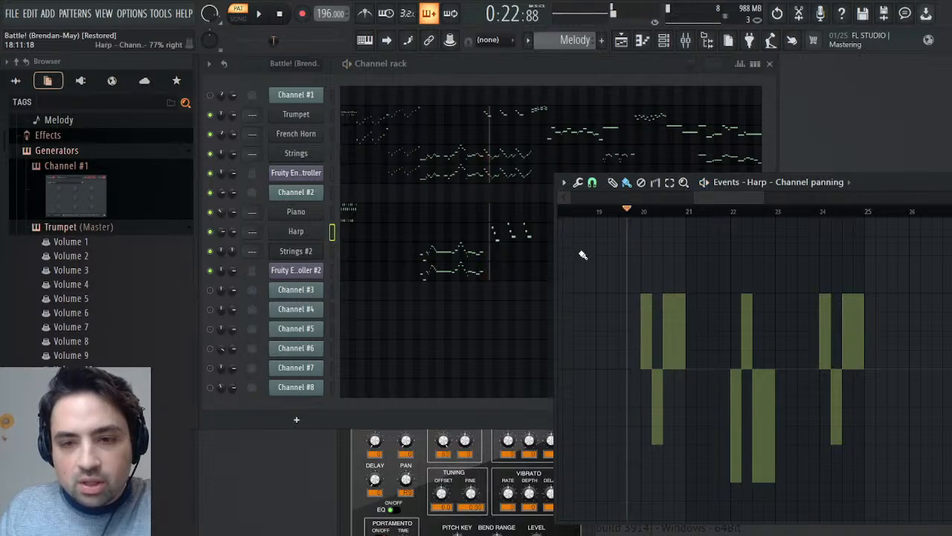
pyautogui.click(642, 212)
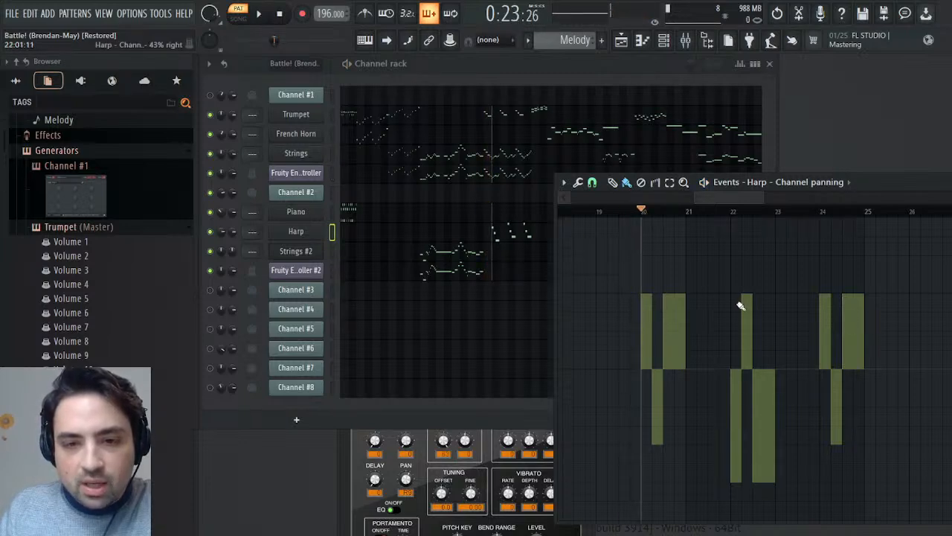
# - Collapse the Trumpet's parameters in the browser's Generators list and bring up the Harp's Pan parameters
pyautogui.click(258, 267)
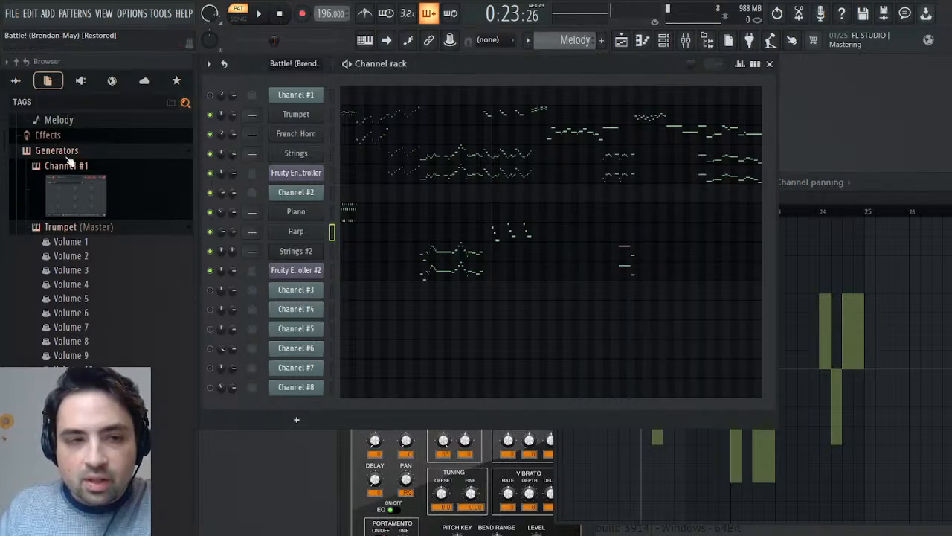
pyautogui.scroll(-5, 72, 167)
pyautogui.scroll(5, 78, 201)
pyautogui.click(84, 227)
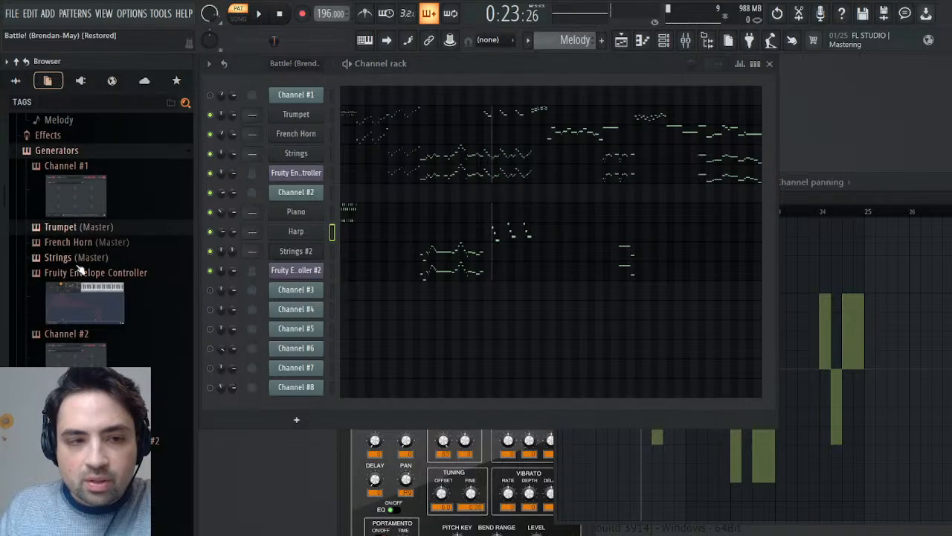
pyautogui.scroll(-5, 96, 238)
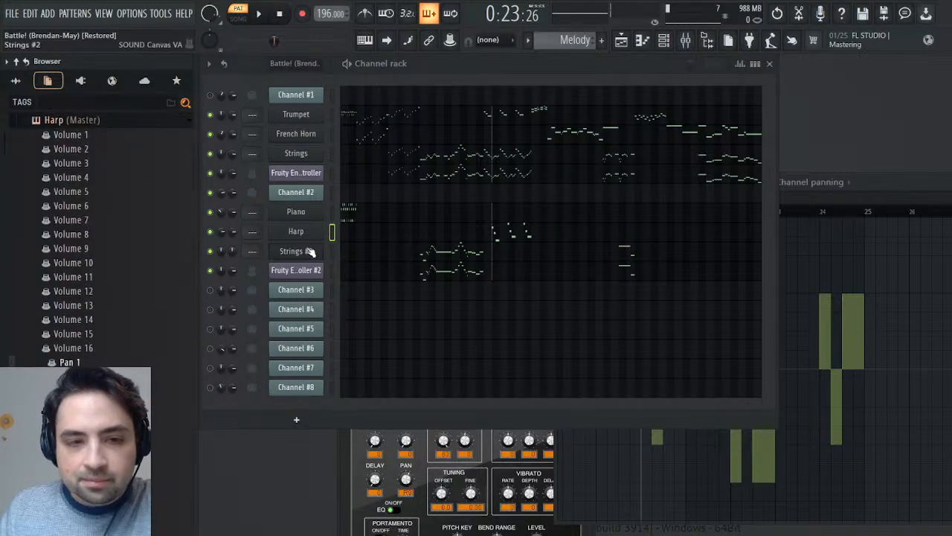
pyautogui.click(901, 180)
pyautogui.click(656, 212)
pyautogui.moveTo(657, 213); pyautogui.dragTo(654, 212)
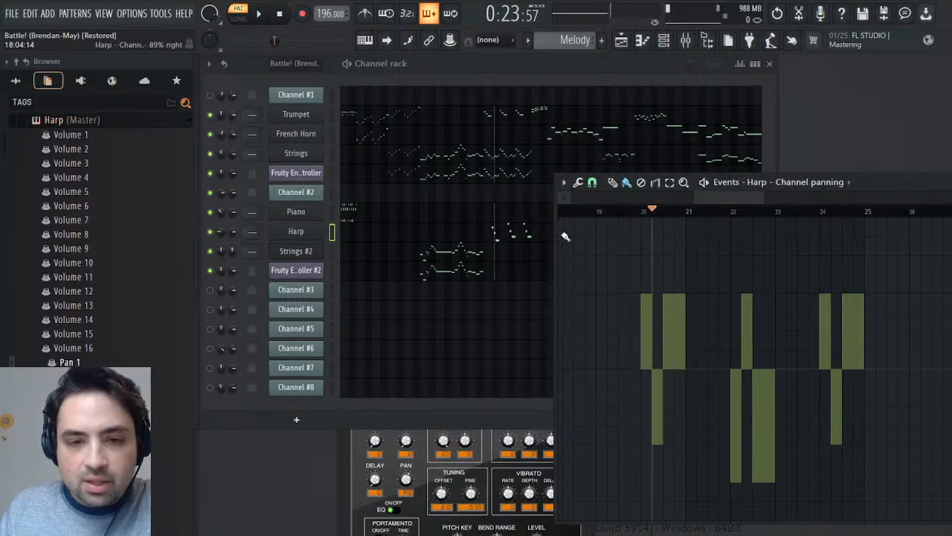
pyautogui.click(242, 302)
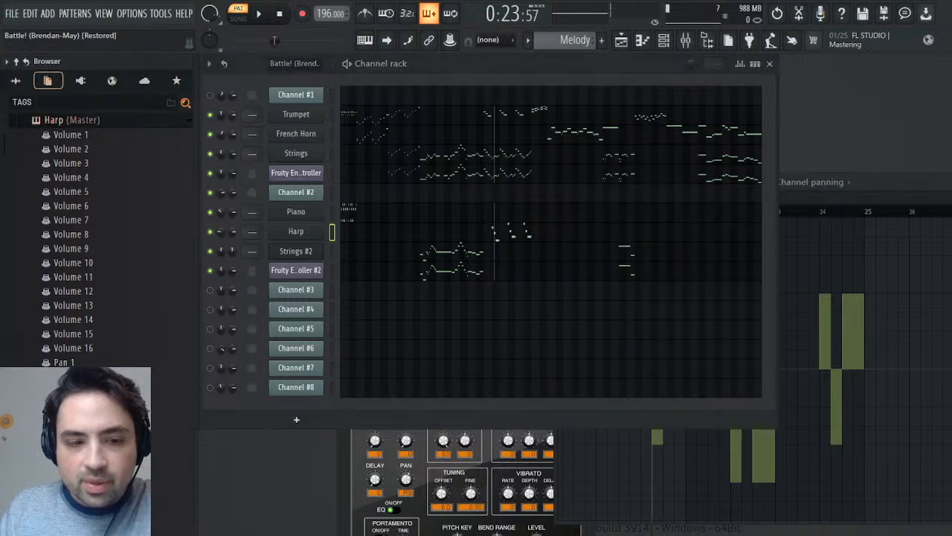
pyautogui.click(800, 314)
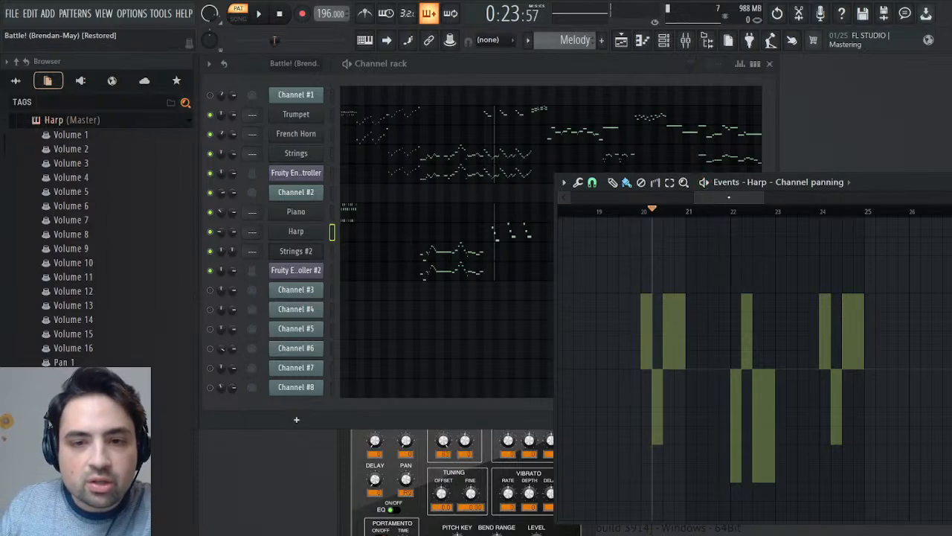
pyautogui.hotkey('ctrl', 'x')
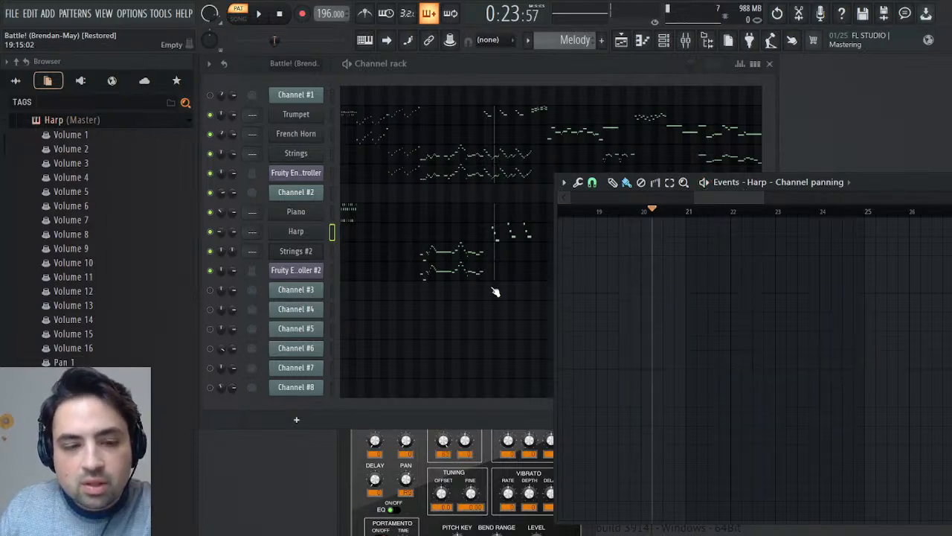
pyautogui.click(67, 369)
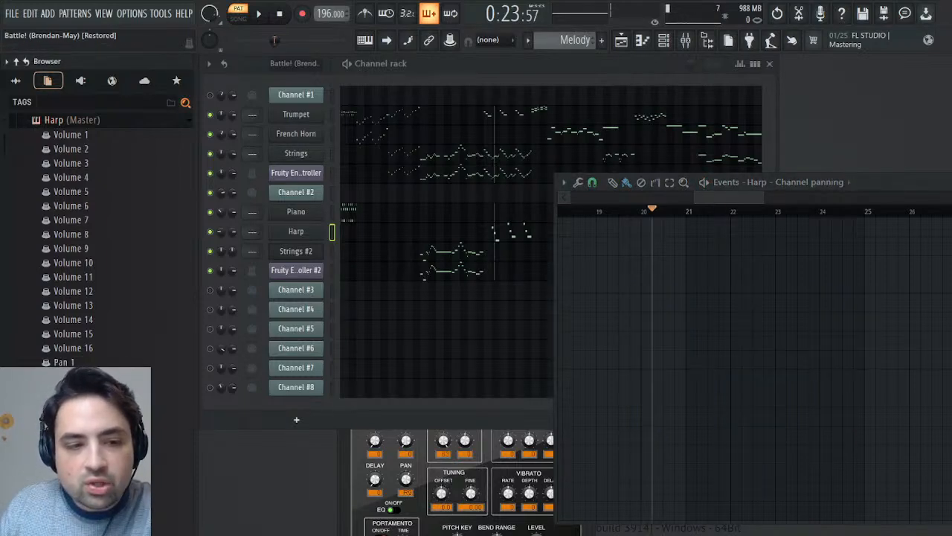
pyautogui.click(105, 356)
pyautogui.hotkey('ctrl', 'v')
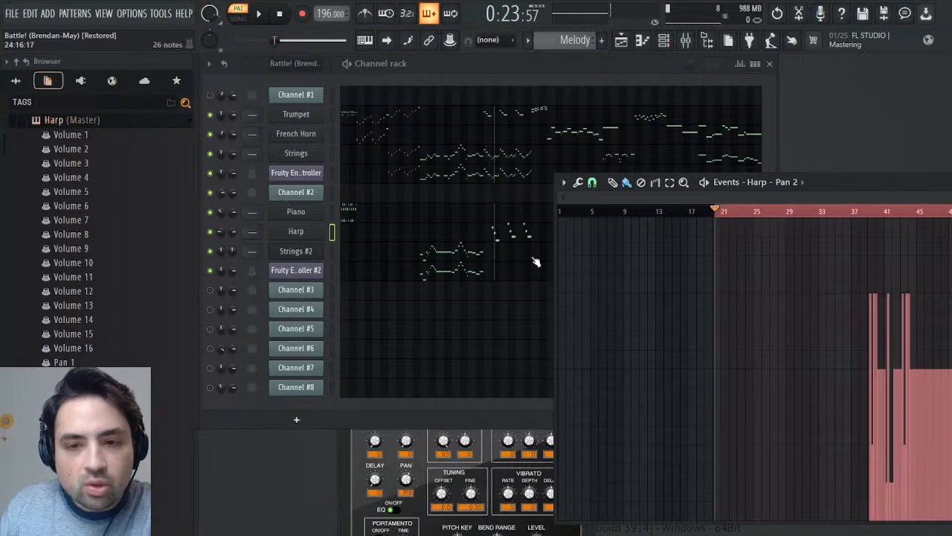
pyautogui.click(778, 13)
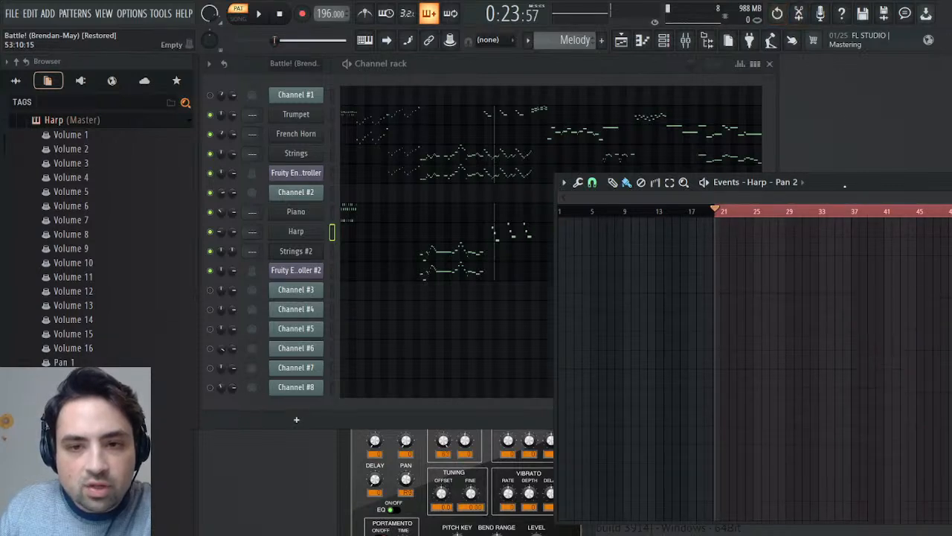
# - Paste the panning events into the Harp's Pan 2, align them to start at bar 20, and deselect them
pyautogui.moveTo(936, 200); pyautogui.dragTo(745, 205)
pyautogui.moveTo(686, 199); pyautogui.dragTo(754, 201)
pyautogui.rightClick(738, 215)
pyautogui.click(729, 213)
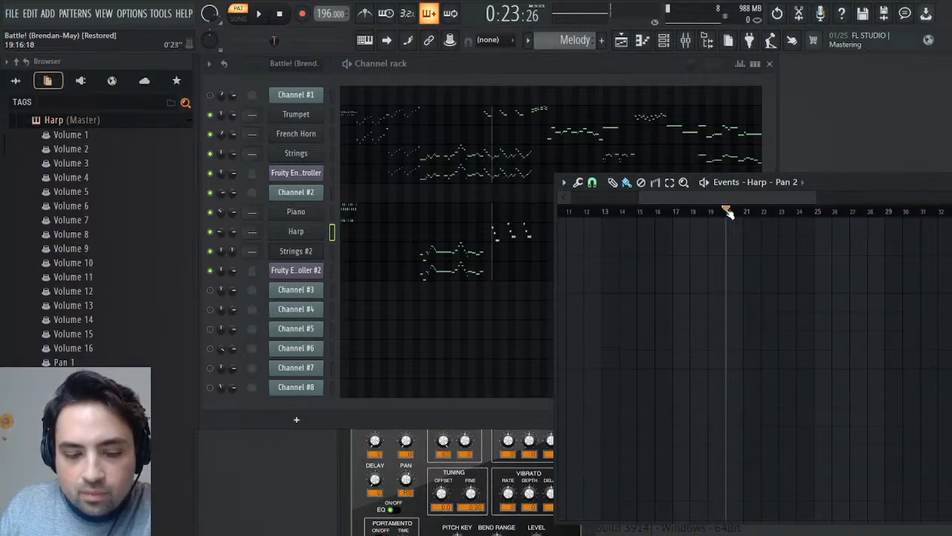
pyautogui.doubleClick(729, 214)
pyautogui.moveTo(814, 196); pyautogui.dragTo(951, 195)
pyautogui.moveTo(796, 214); pyautogui.dragTo(637, 223)
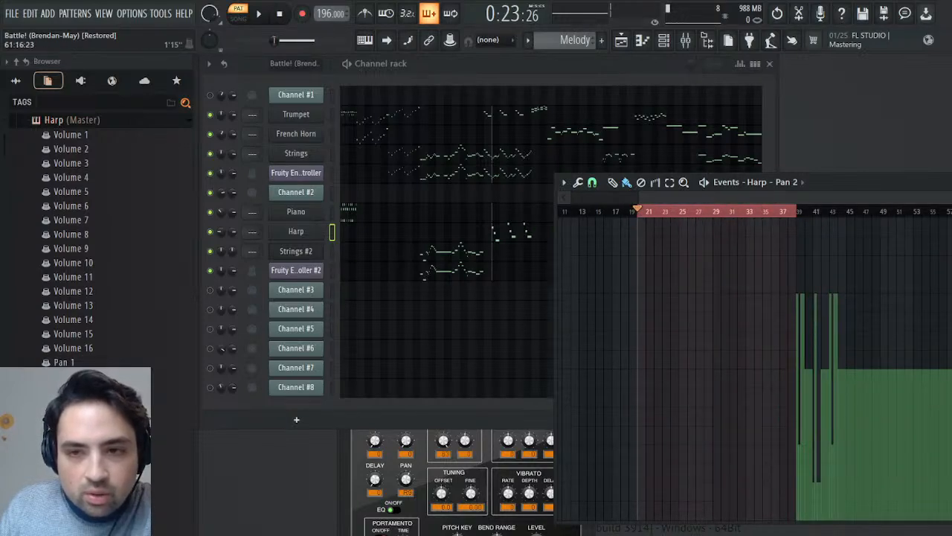
pyautogui.moveTo(951, 197); pyautogui.dragTo(729, 202)
pyautogui.hotkey('ctrl', 'v')
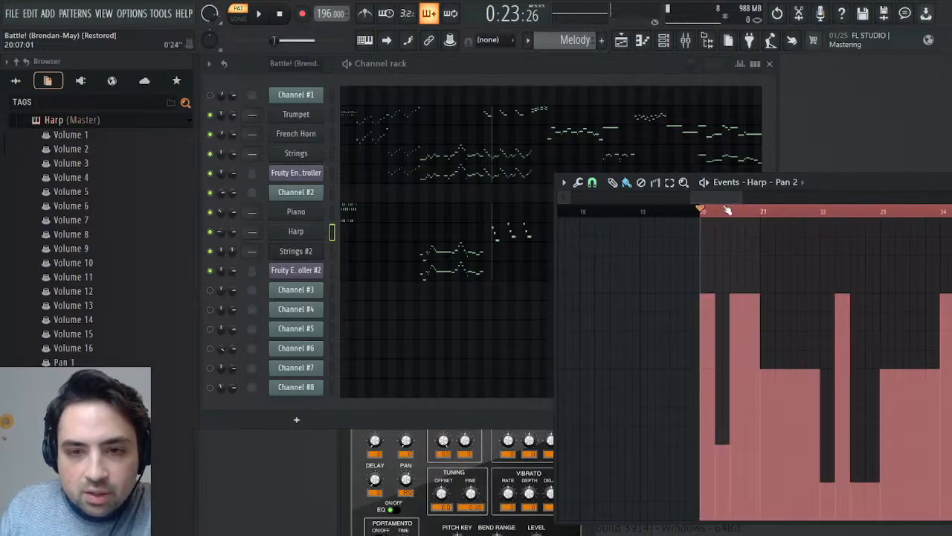
pyautogui.hotkey('ctrl', 'd')
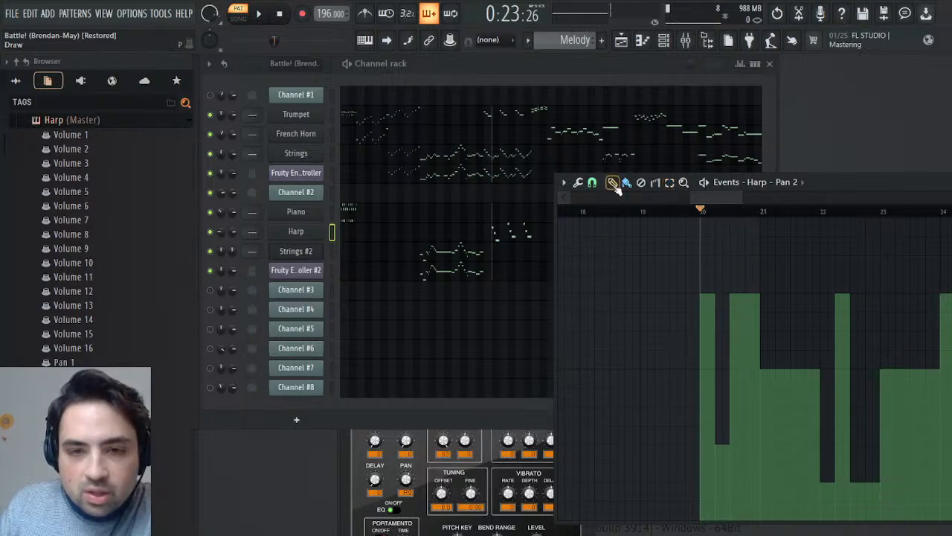
# - Draw a Pan 2 event for the Harp at L32 at the start of bar 1
pyautogui.moveTo(711, 199); pyautogui.dragTo(493, 365)
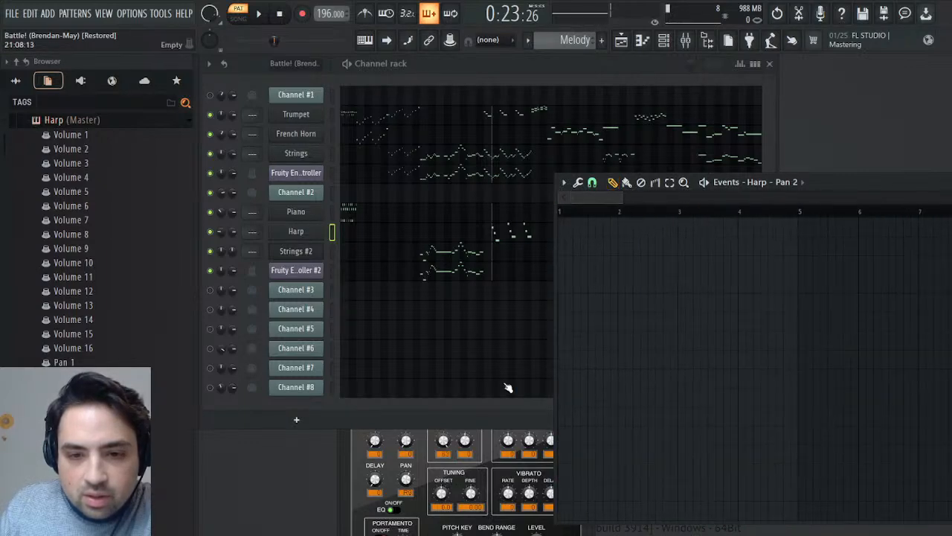
pyautogui.click(563, 448)
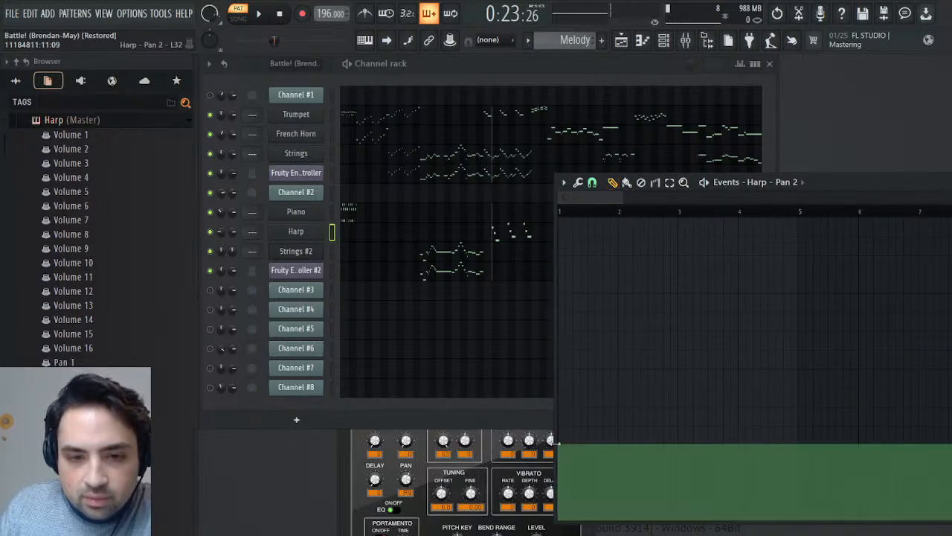
pyautogui.moveTo(597, 208); pyautogui.dragTo(720, 203)
# - Delete the Harp's Pan 2 events from bar 20 to bar 24 except the one at bar 22, and play the passage
pyautogui.click(641, 182)
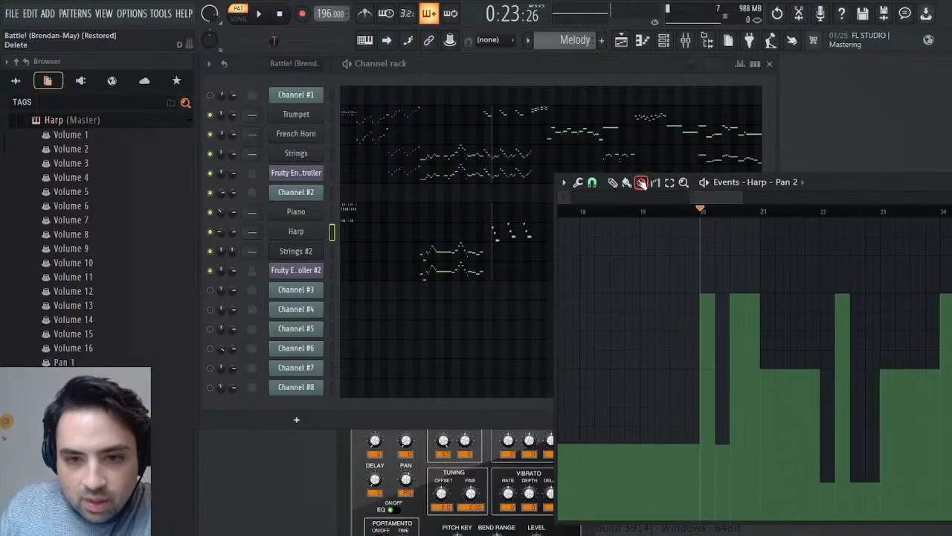
pyautogui.moveTo(692, 319); pyautogui.dragTo(744, 319)
pyautogui.press('space')
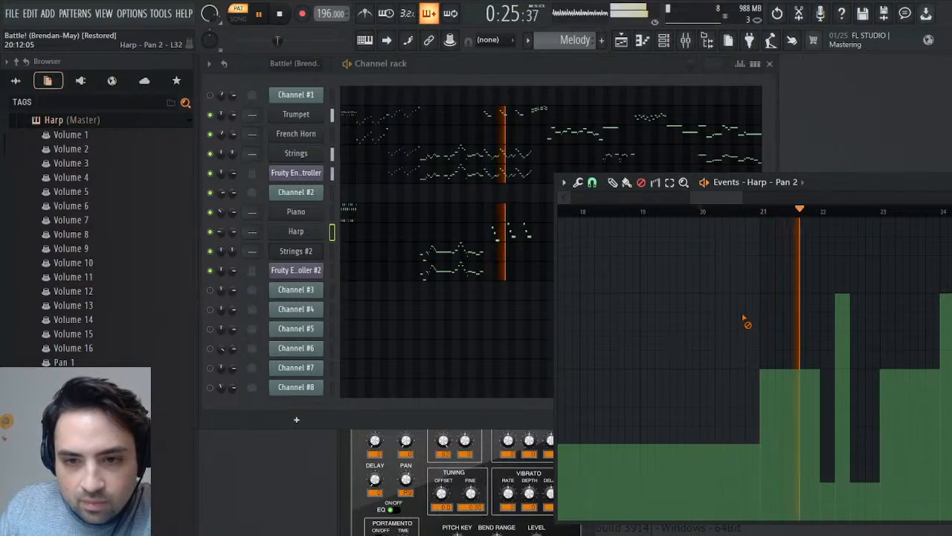
pyautogui.press('space')
pyautogui.moveTo(753, 358); pyautogui.dragTo(777, 362)
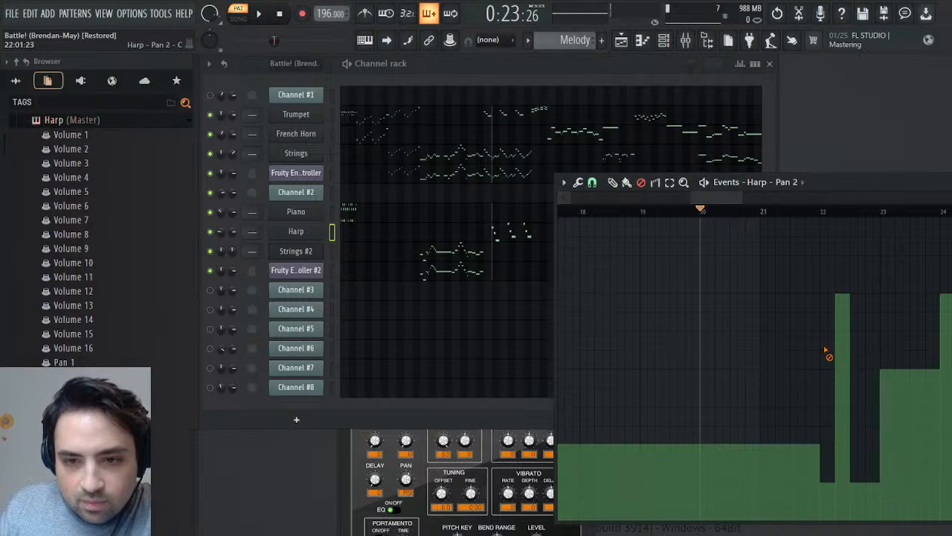
pyautogui.moveTo(835, 431); pyautogui.dragTo(863, 439)
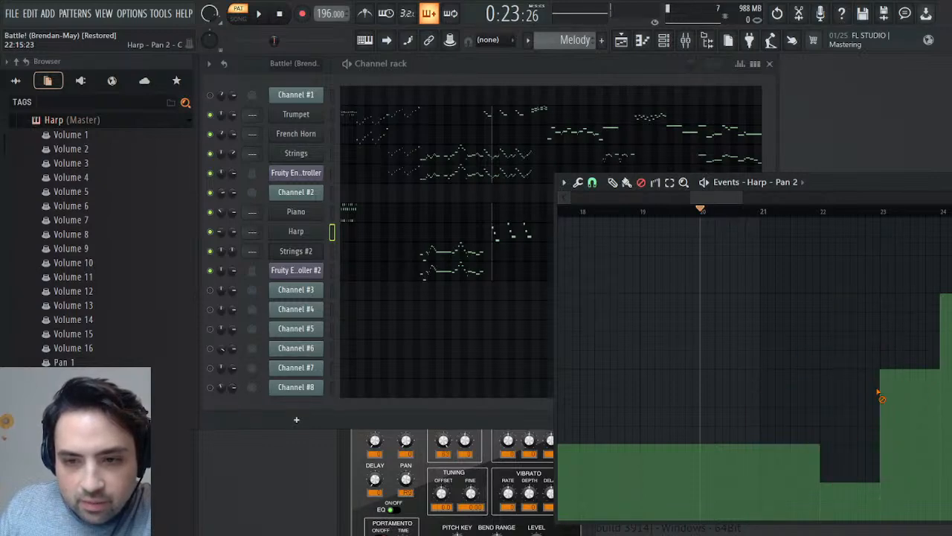
pyautogui.moveTo(881, 395); pyautogui.dragTo(951, 404)
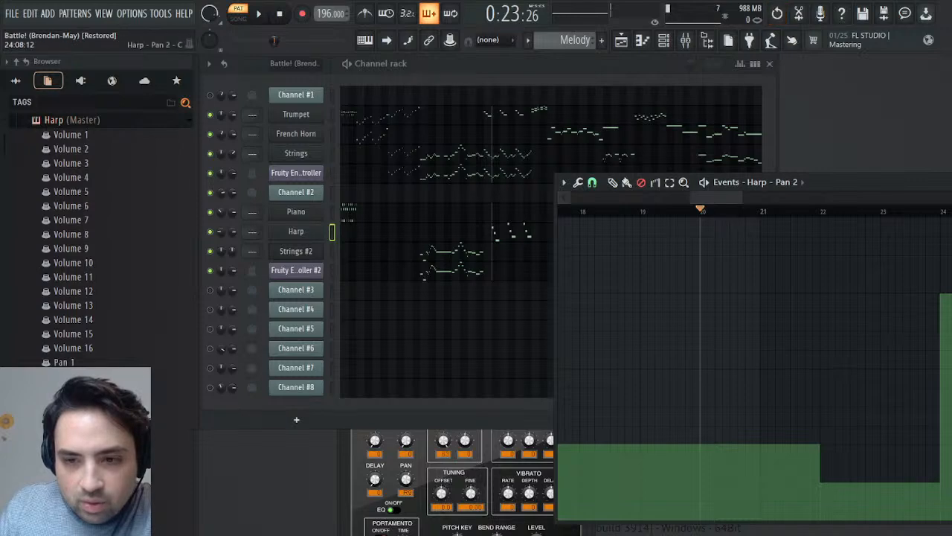
pyautogui.press('space')
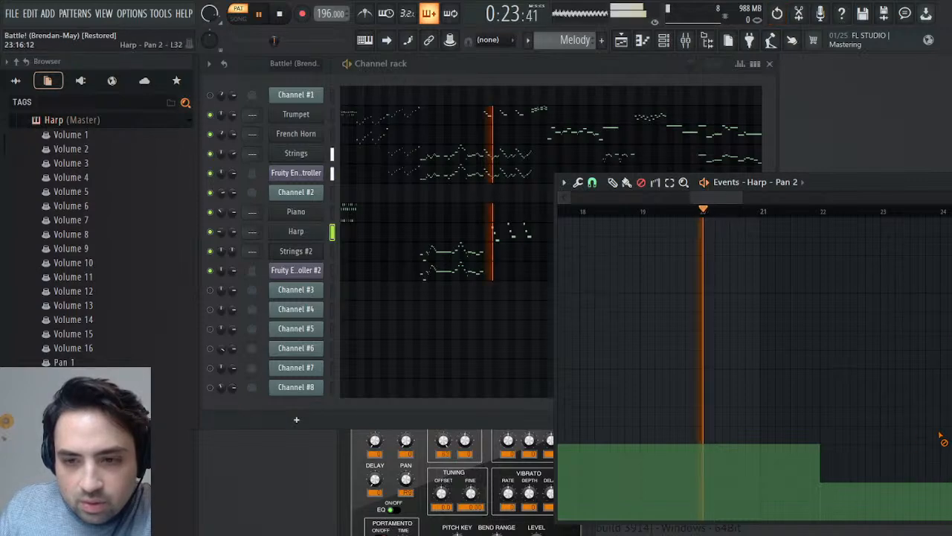
pyautogui.press('space')
# - Open the Harp's piano roll, select the middle note of each three-note group, deselect them, and play from bar 20
pyautogui.doubleClick(503, 229)
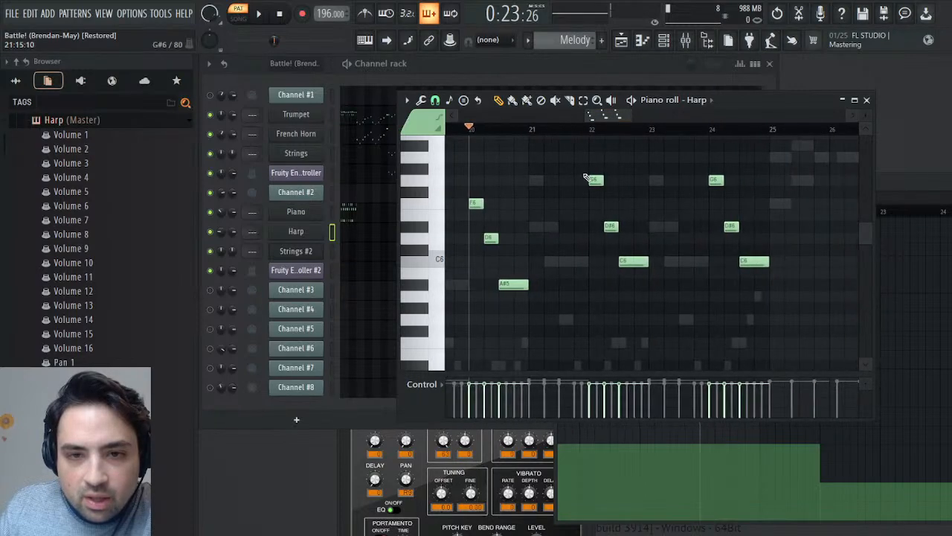
pyautogui.moveTo(491, 238); pyautogui.dragTo(816, 218)
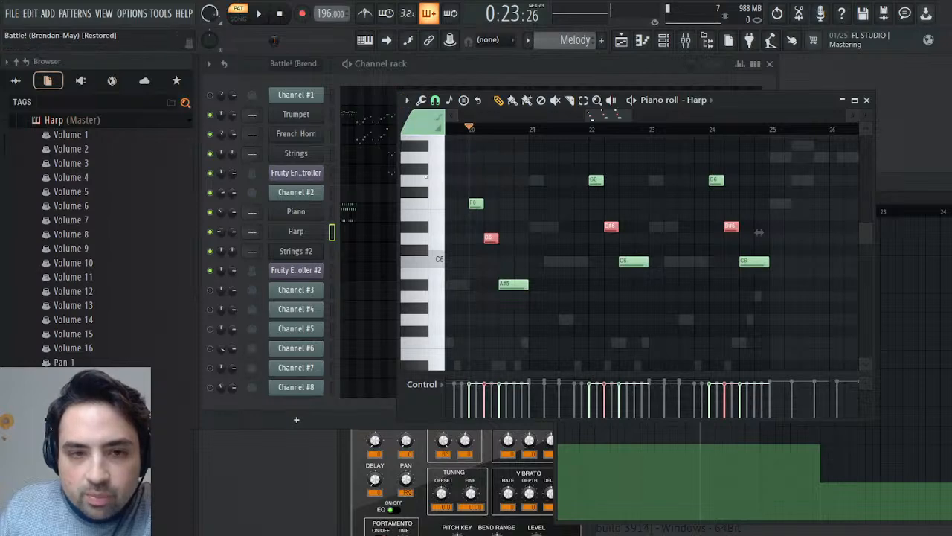
pyautogui.hotkey('ctrl', 'd')
pyautogui.press('space')
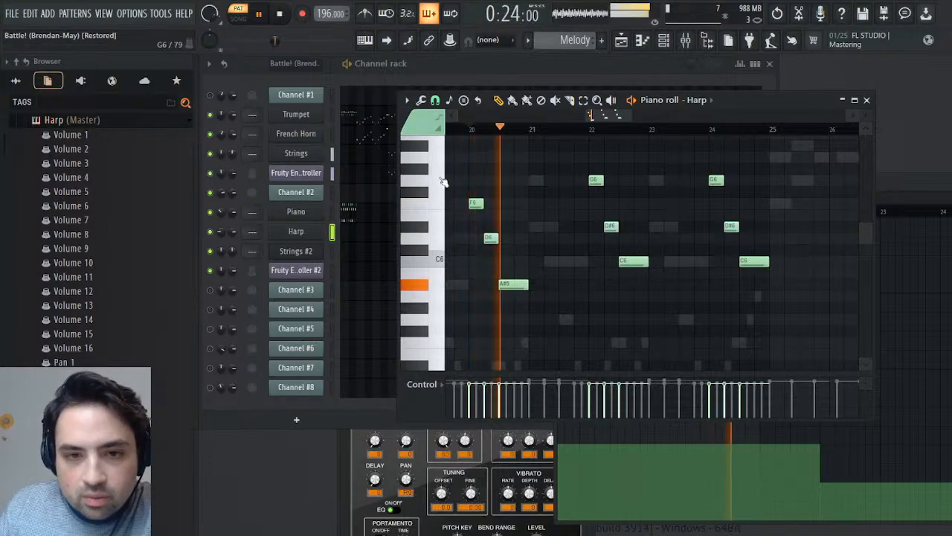
pyautogui.press('space')
# - Set part 2's Reverb to 0 in the Harp's plugin, play the passage, and close the plugin
pyautogui.click(316, 235)
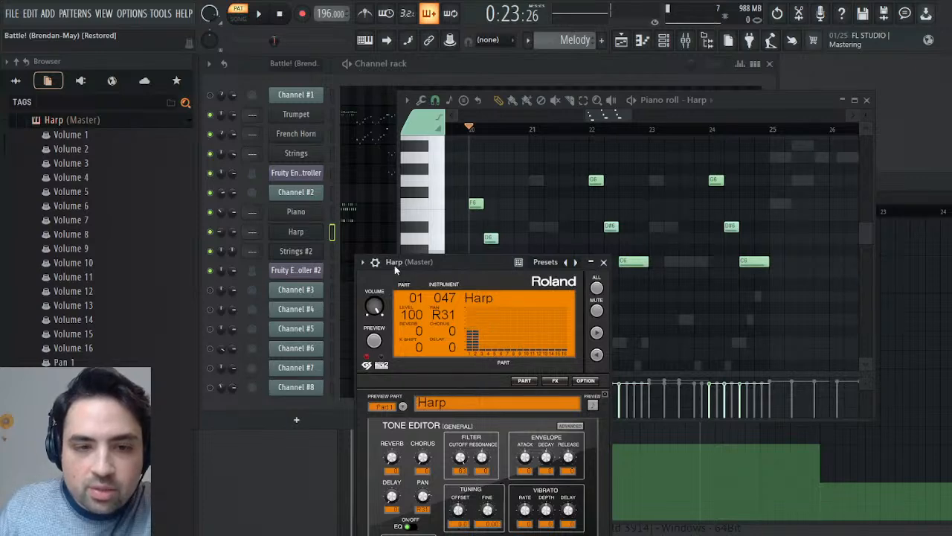
pyautogui.click(477, 345)
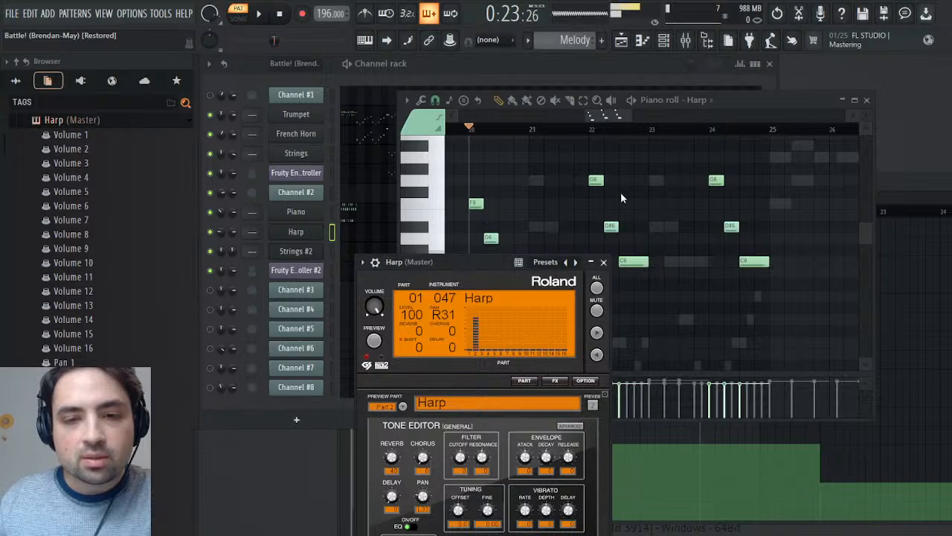
pyautogui.press('space')
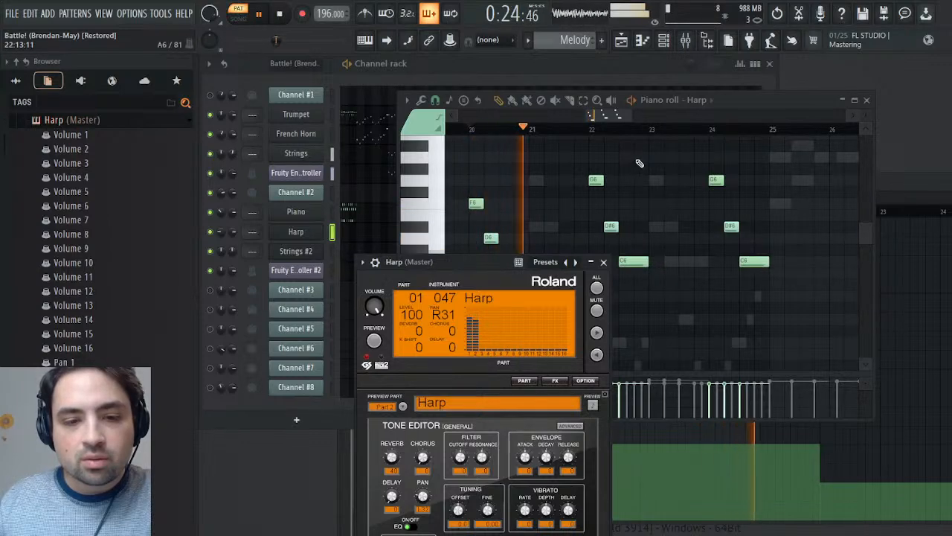
pyautogui.press('space')
pyautogui.moveTo(393, 459); pyautogui.dragTo(393, 492)
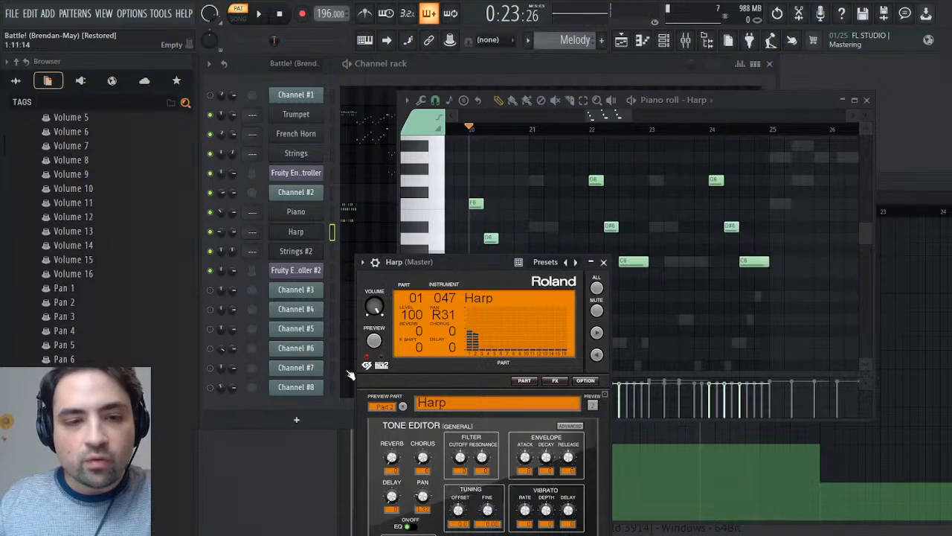
pyautogui.press('space')
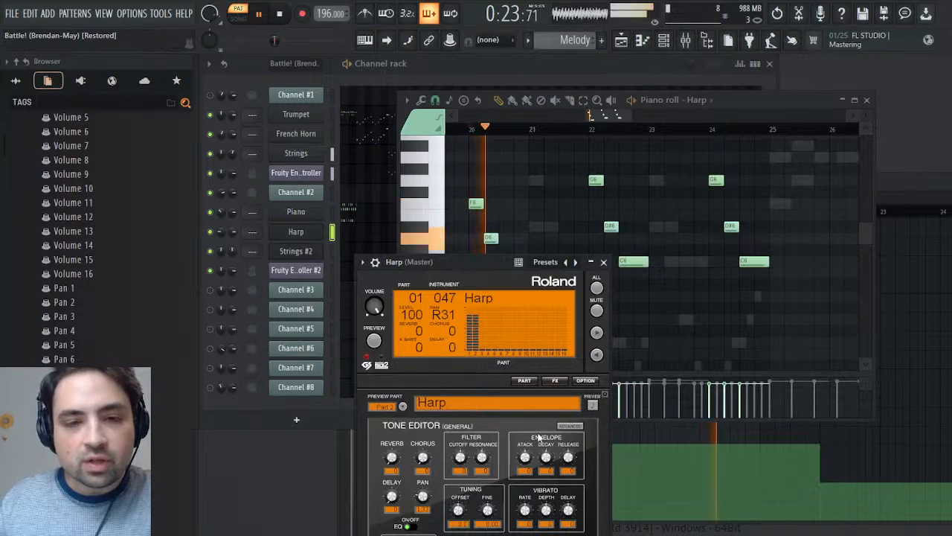
pyautogui.click(603, 261)
pyautogui.press('space')
# - Play the Harp passage from bar 20 several times, checking it against its notes and its Pan 2 events
pyautogui.click(260, 14)
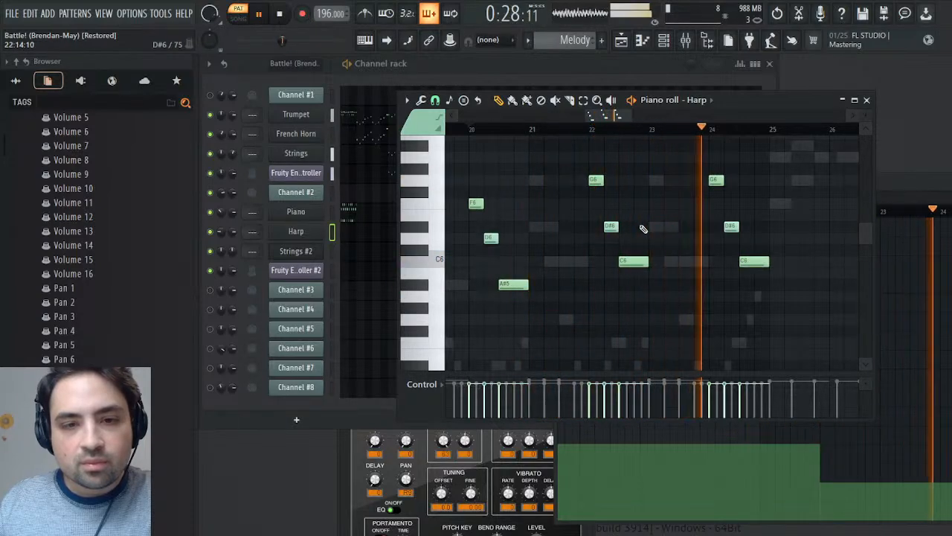
pyautogui.press('space')
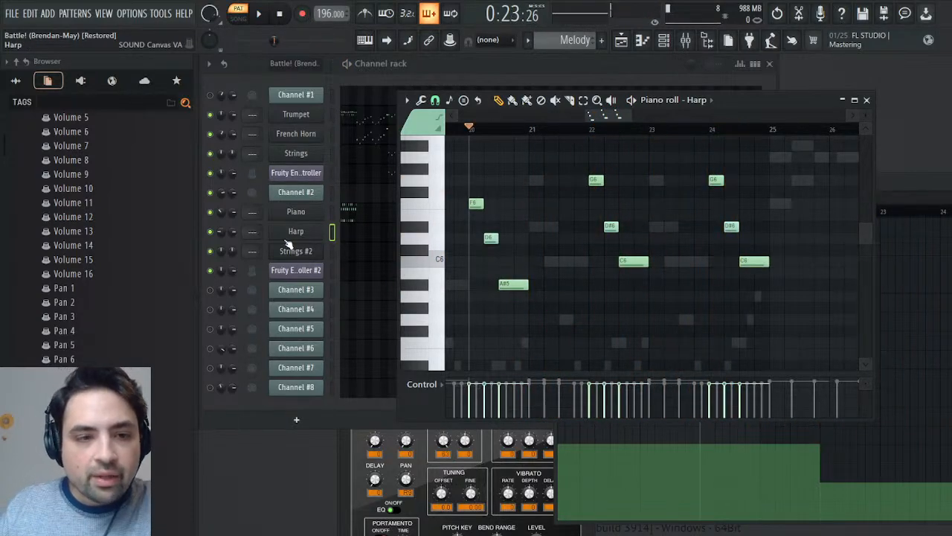
pyautogui.press('space')
pyautogui.press('space')
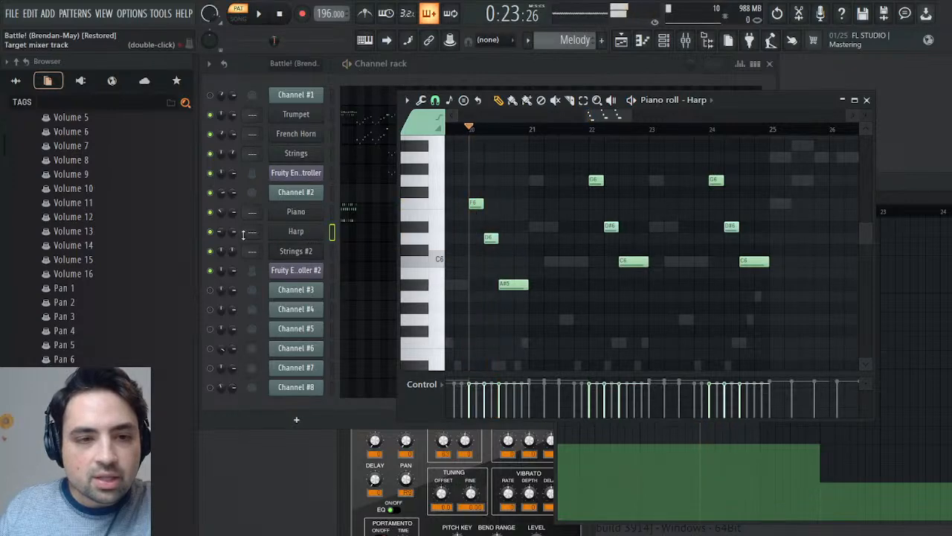
pyautogui.click(222, 233)
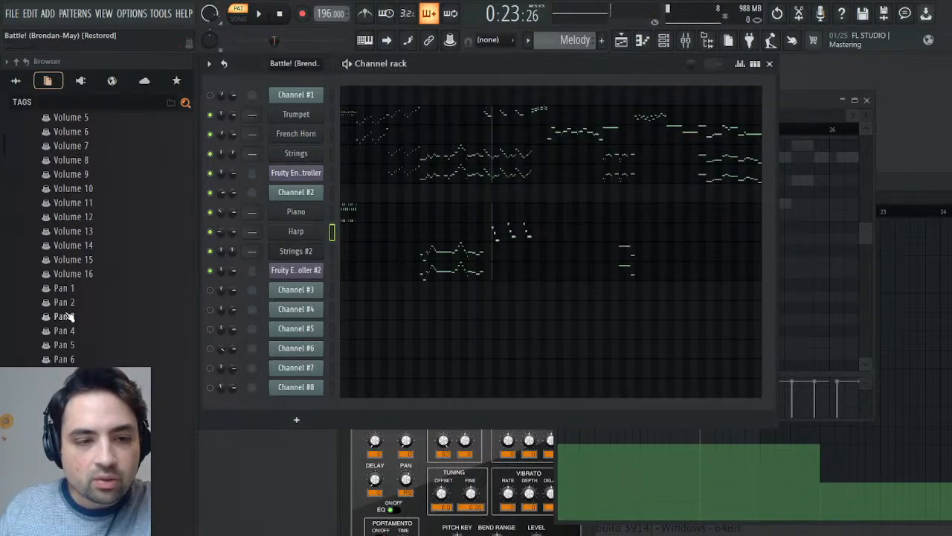
pyautogui.click(909, 237)
pyautogui.press('space')
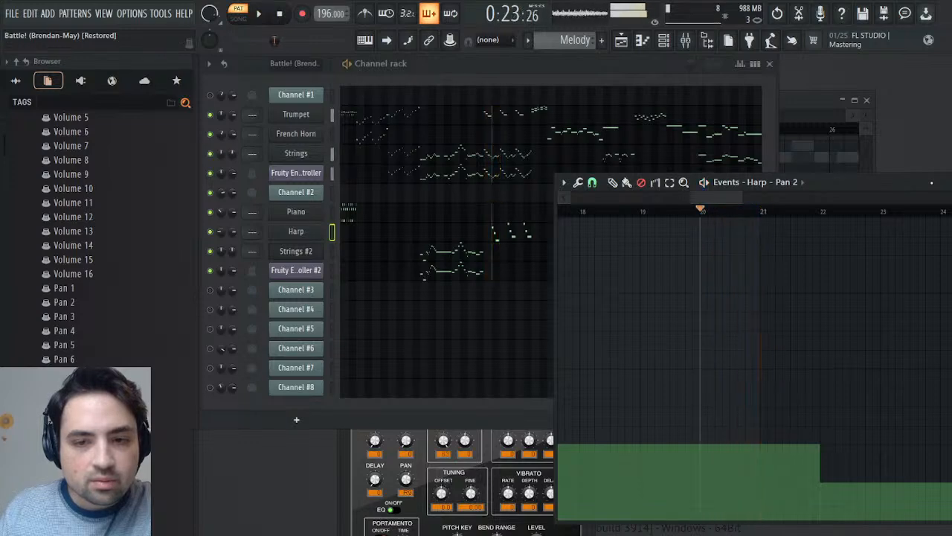
pyautogui.press('space')
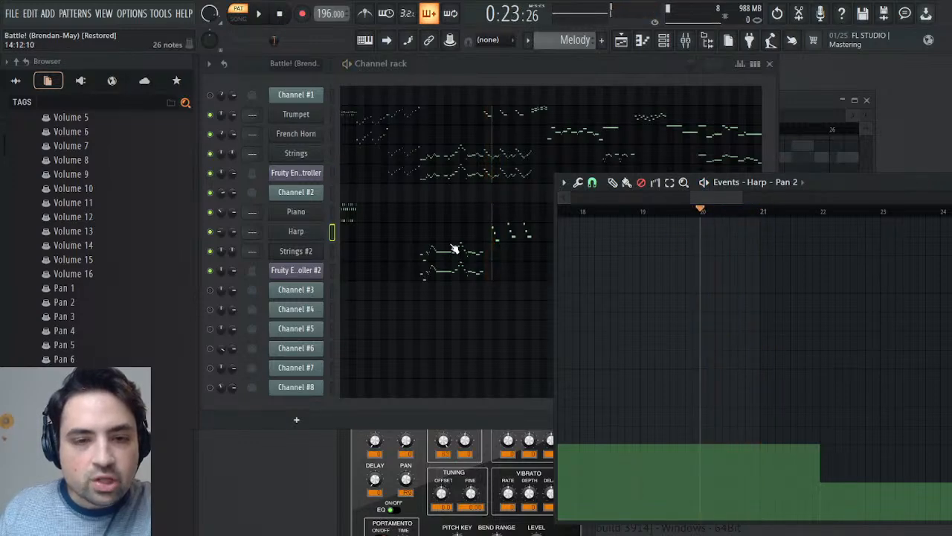
pyautogui.click(221, 233)
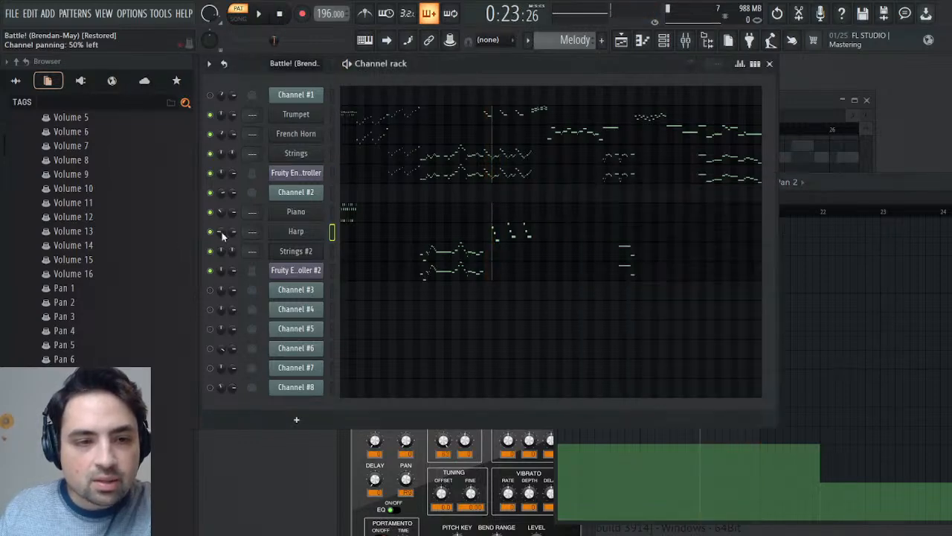
pyautogui.click(111, 289)
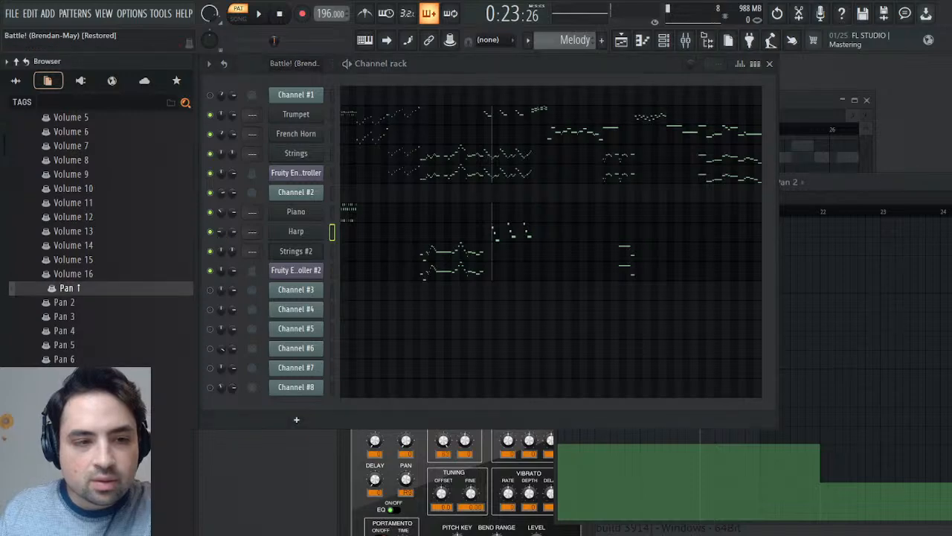
pyautogui.press('space')
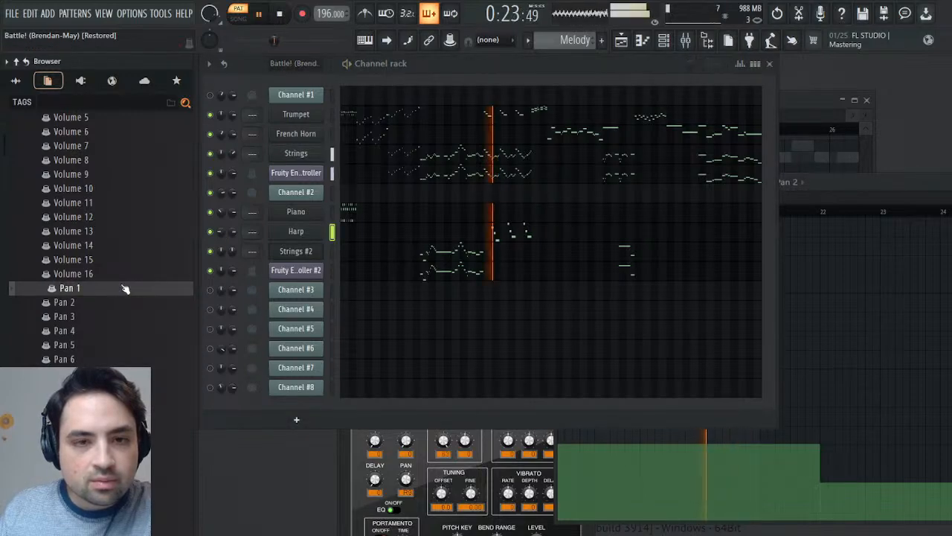
pyautogui.press('space')
pyautogui.click(847, 183)
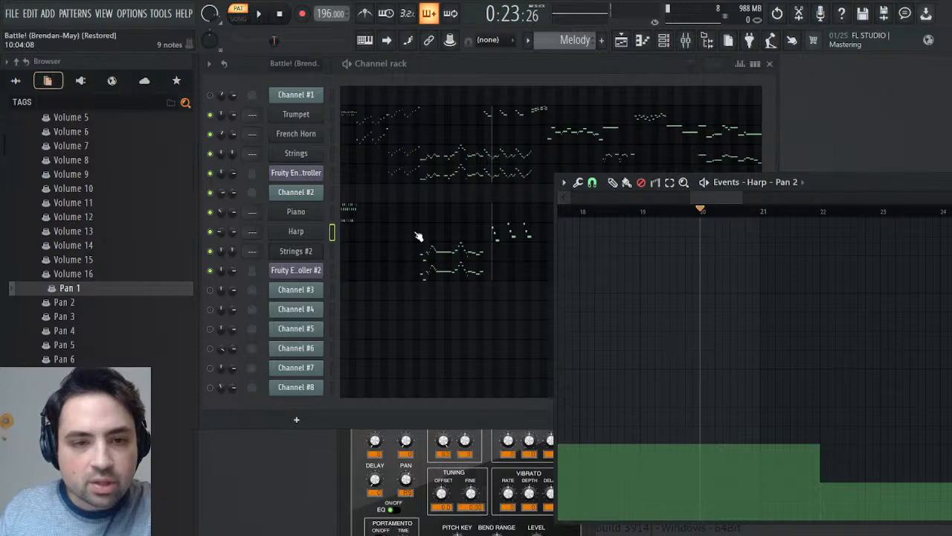
# - Examine the Harp's notes from bar 20 in the piano roll, audition its first note, and close the piano roll
pyautogui.click(457, 241)
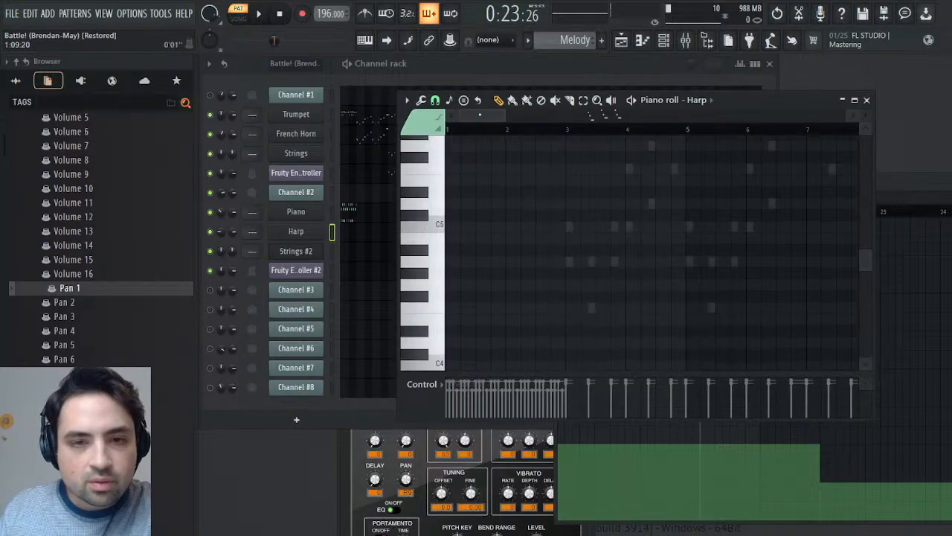
pyautogui.click(509, 203)
pyautogui.click(509, 204)
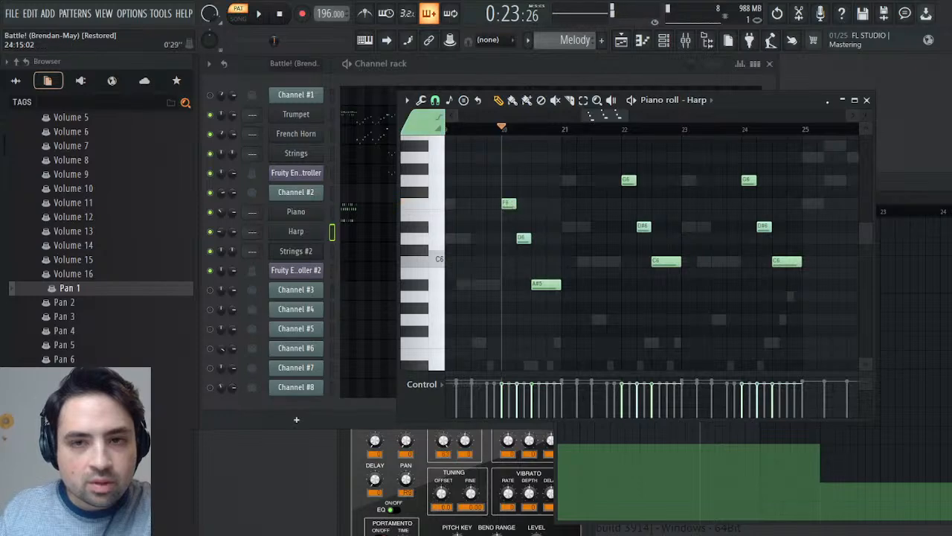
pyautogui.click(867, 99)
# - Switch to the Battle! (Brendan-May) pattern and play its original Channel #2 part from bar 20 to compare the panning
pyautogui.scroll(1, 569, 40)
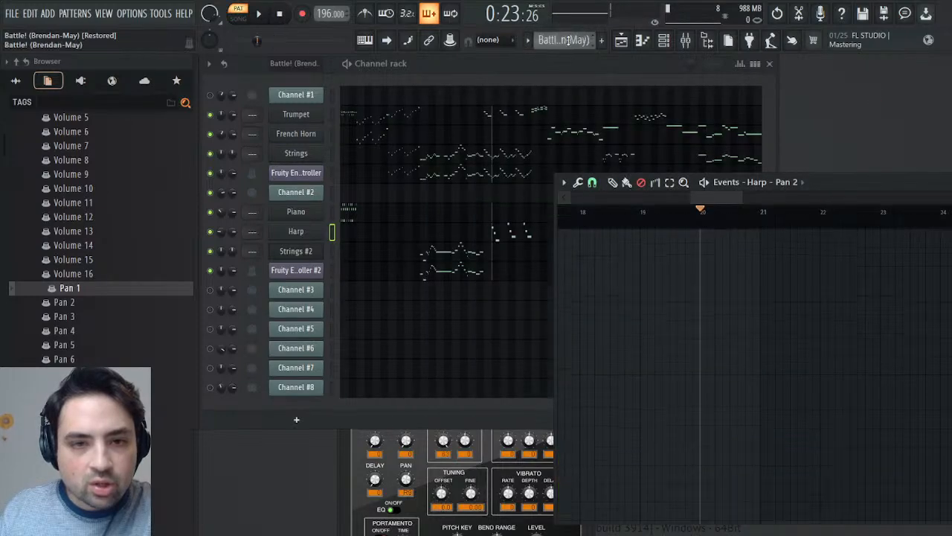
pyautogui.press('space')
pyautogui.press('space')
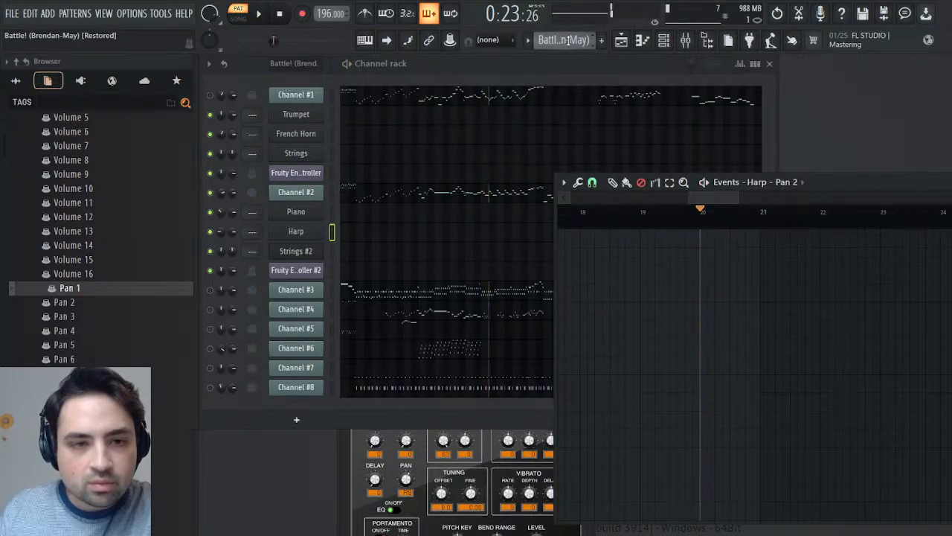
pyautogui.press('space')
pyautogui.press('space')
pyautogui.click(221, 195)
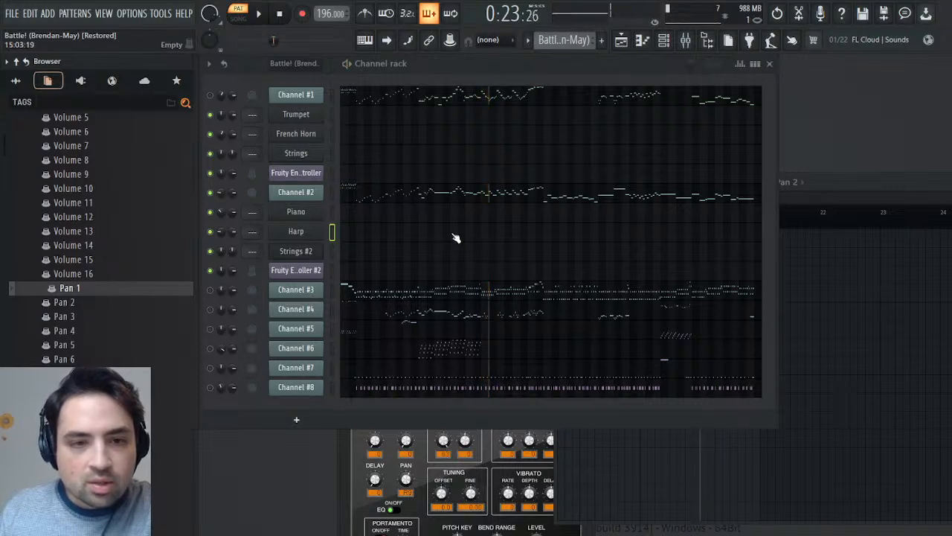
pyautogui.press('space')
pyautogui.press('space')
pyautogui.press('space')
# - Return to the Melody pattern and play the Harp passage from bar 20 for comparison
pyautogui.moveTo(221, 193); pyautogui.dragTo(221, 216)
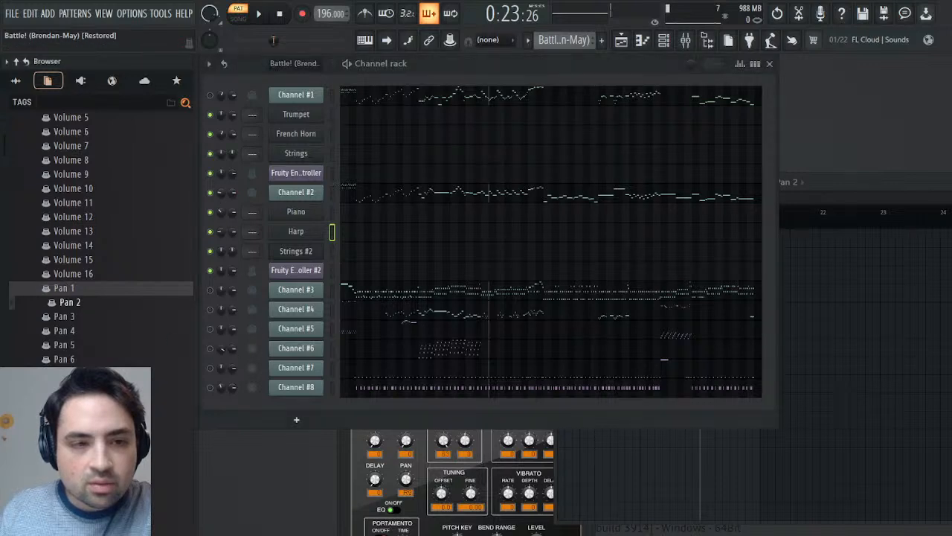
pyautogui.click(70, 302)
pyautogui.press('space')
pyautogui.press('space')
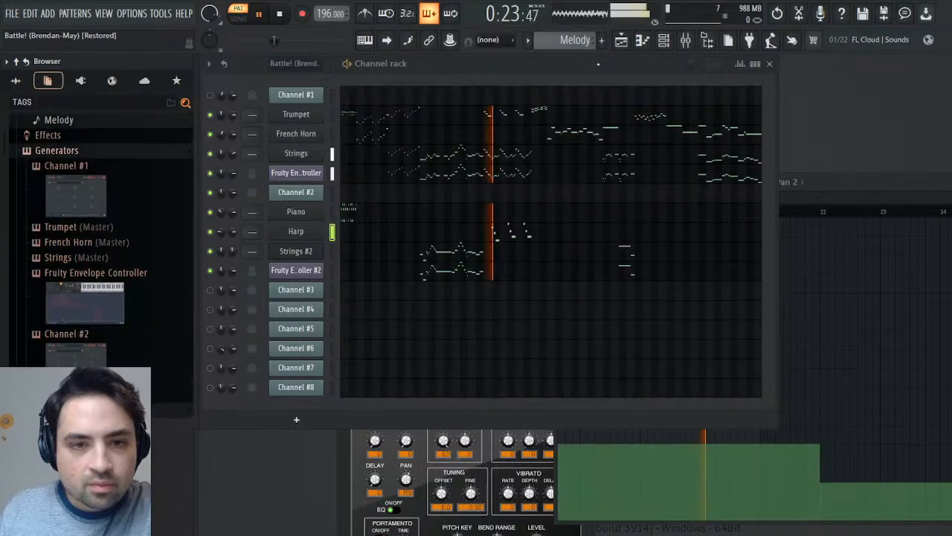
pyautogui.press('space')
pyautogui.moveTo(221, 232)
pyautogui.mouseDown()
pyautogui.moveTo(225, 239)
pyautogui.moveTo(222, 227)
pyautogui.mouseUp()
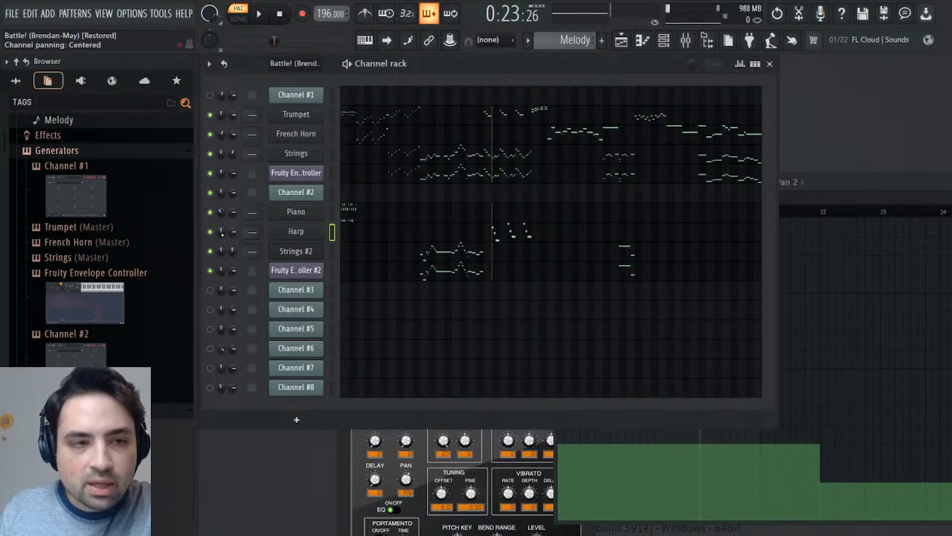
pyautogui.press('space')
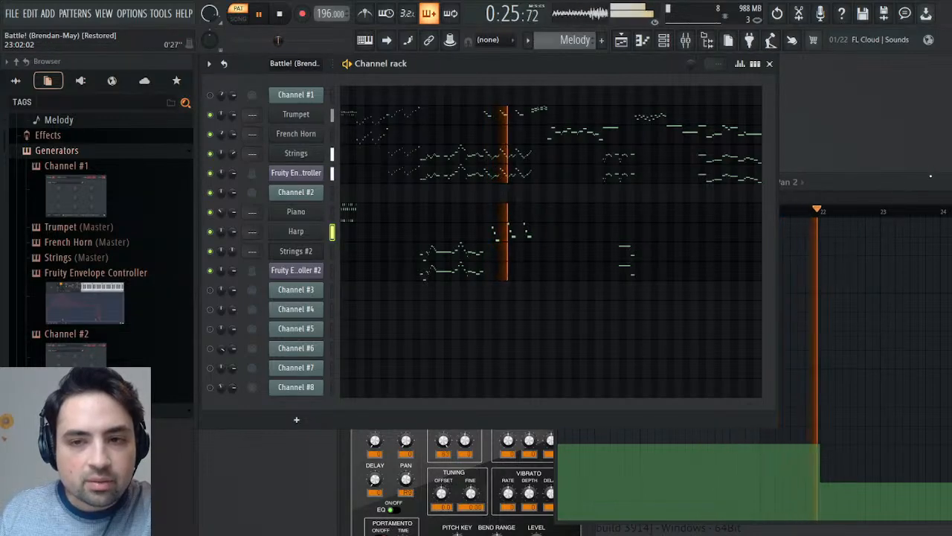
pyautogui.click(893, 183)
pyautogui.press('Escape')
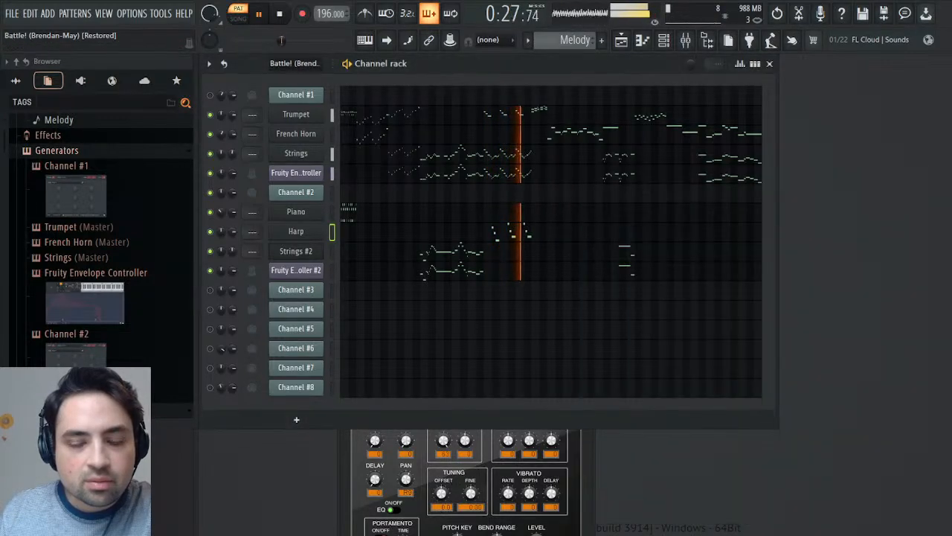
pyautogui.press('space')
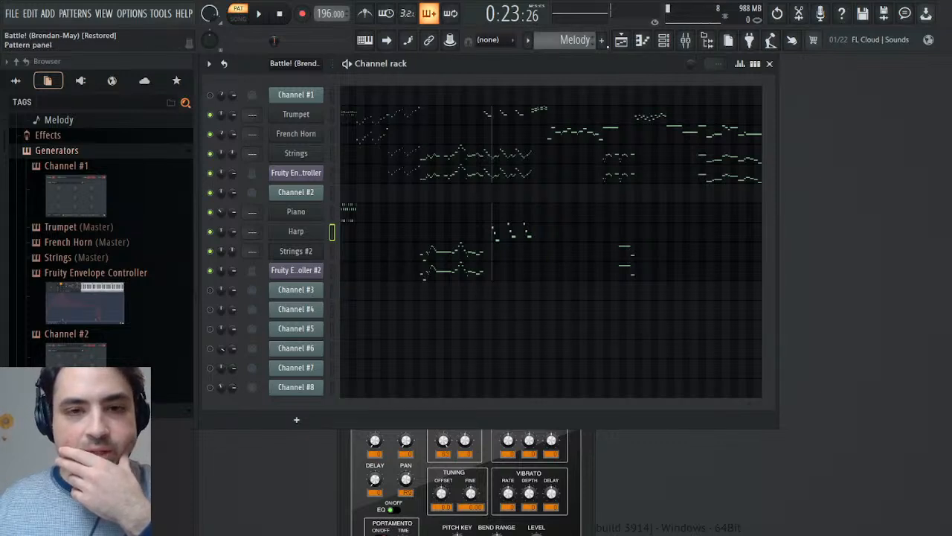
# - Switch to the Battle! (Brendan-May) pattern and play it, following Channel #2's notes from bar 27 in the piano roll
pyautogui.scroll(1, 575, 40)
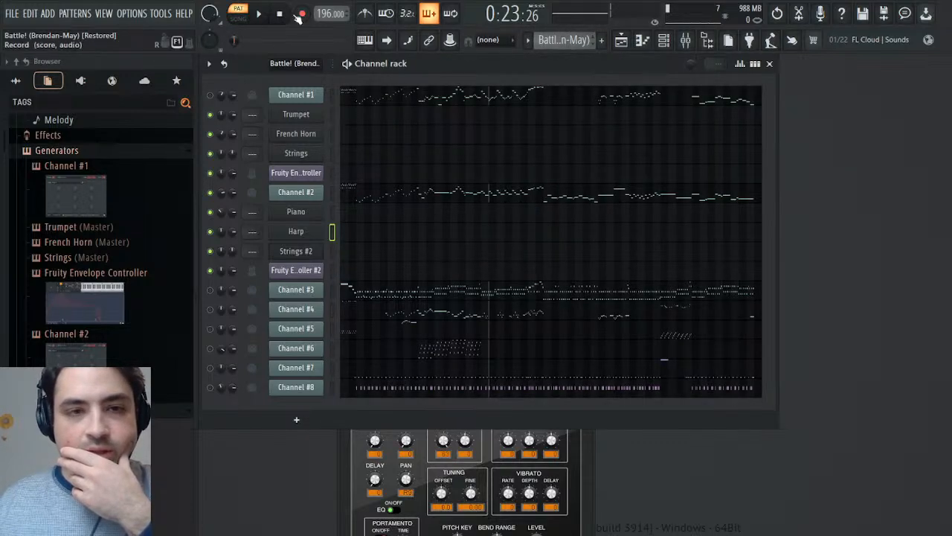
pyautogui.click(261, 14)
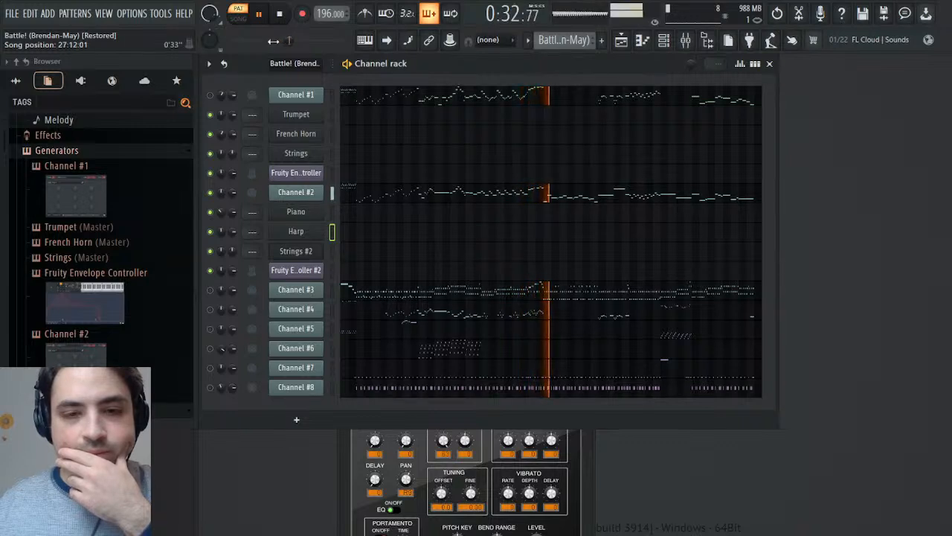
pyautogui.click(513, 196)
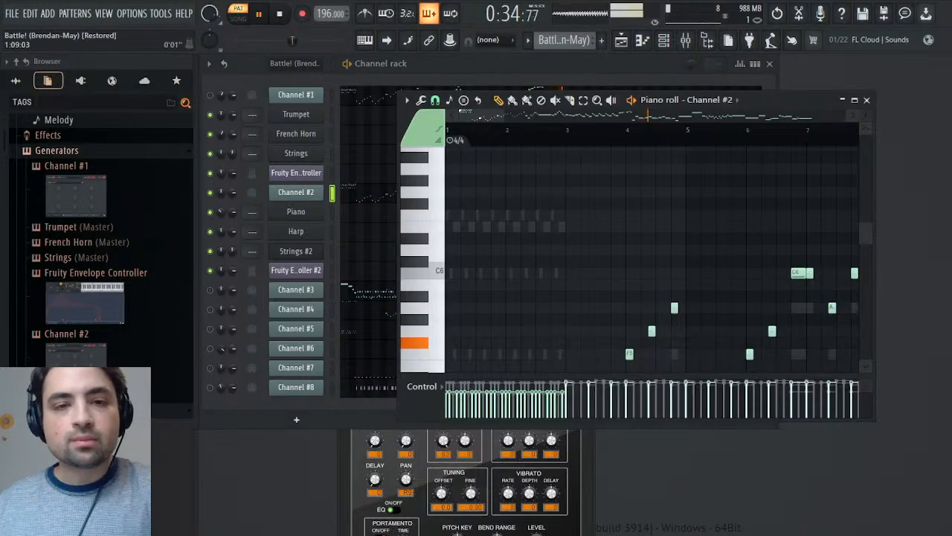
pyautogui.moveTo(572, 131); pyautogui.dragTo(650, 142)
pyautogui.scroll(-3, 631, 192)
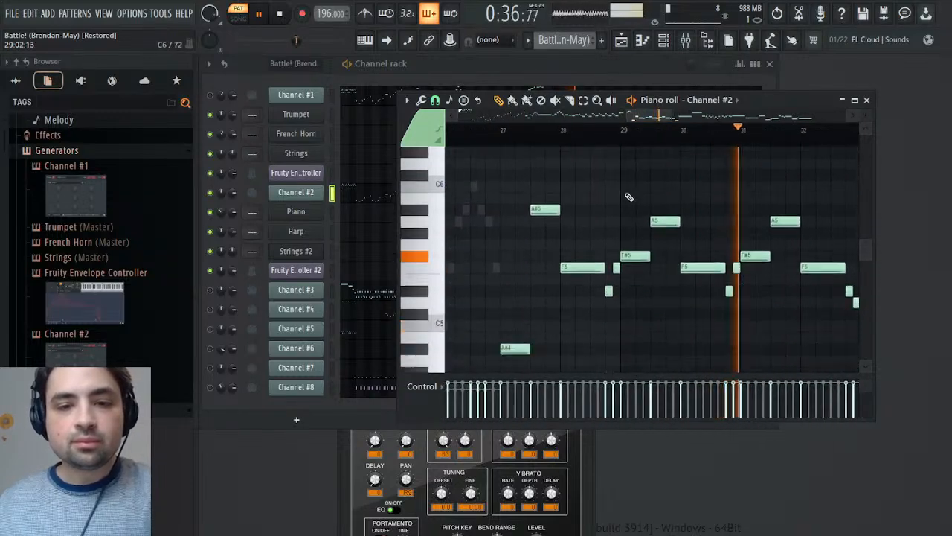
pyautogui.moveTo(504, 181); pyautogui.dragTo(640, 336)
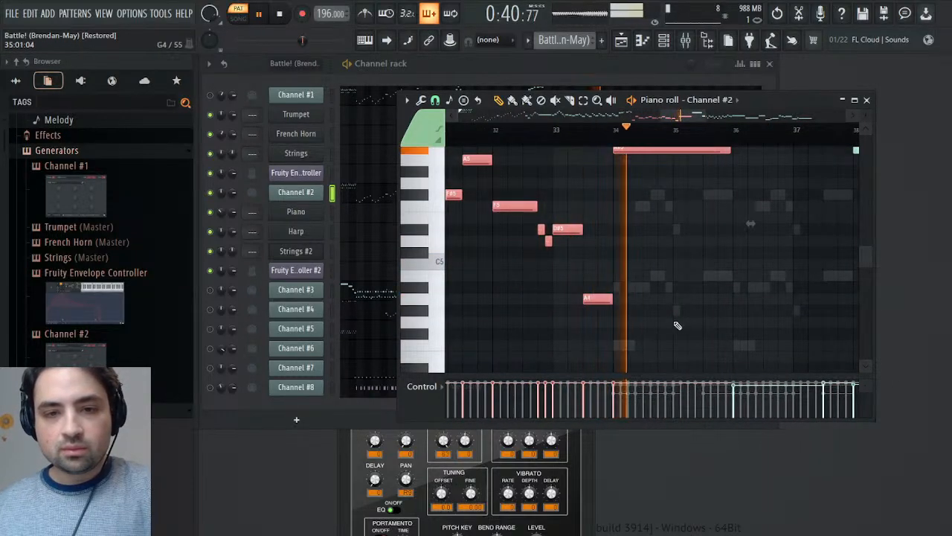
pyautogui.scroll(4, 683, 320)
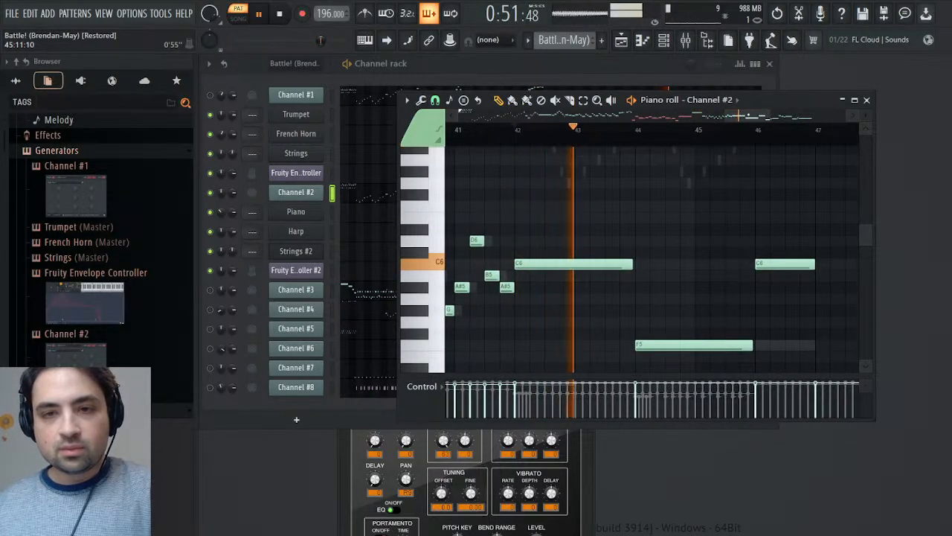
pyautogui.press('space')
pyautogui.click(866, 100)
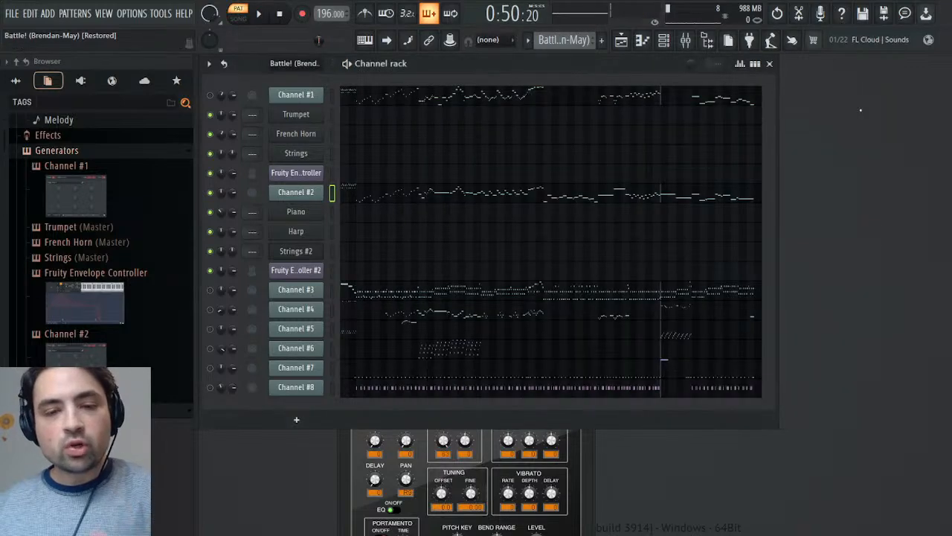
pyautogui.click(688, 173)
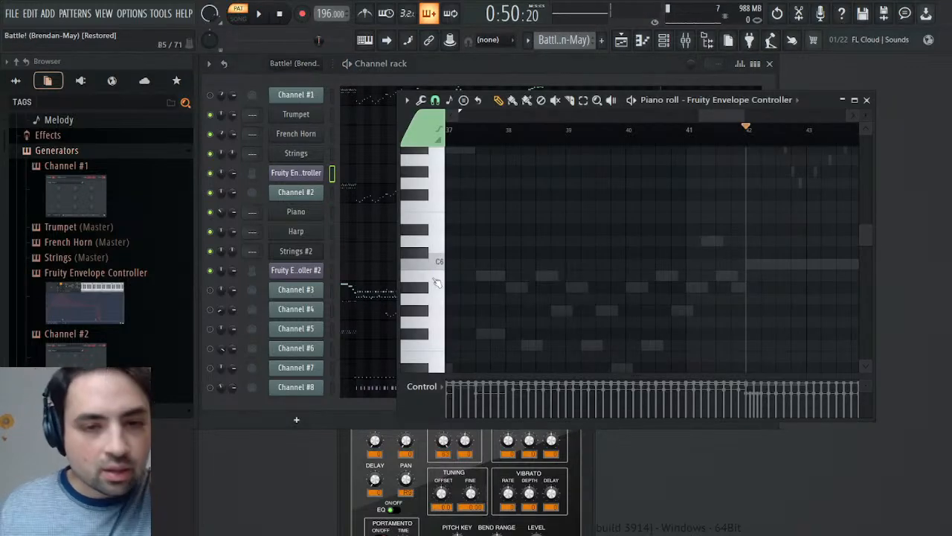
pyautogui.click(867, 100)
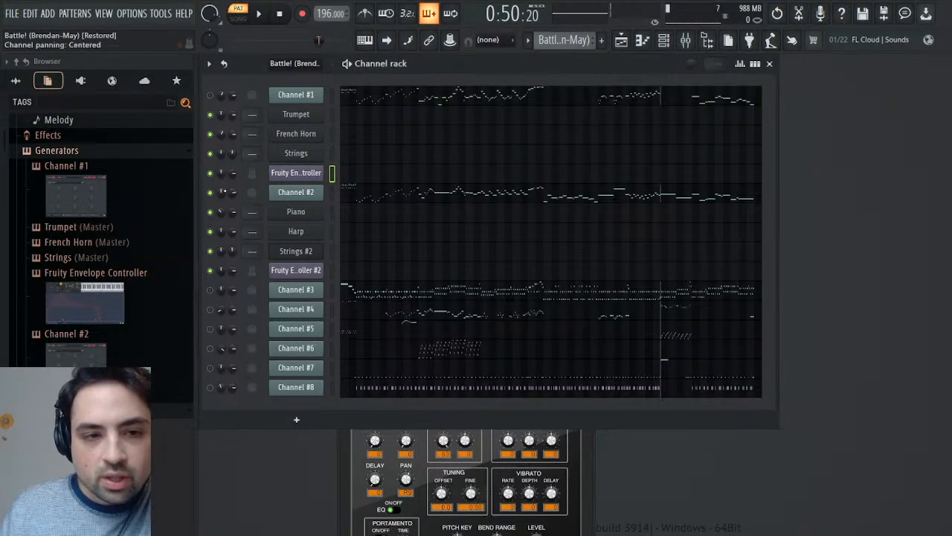
# - Examine Channel #2's channel panning events and set the playback position around bar 27
pyautogui.click(239, 216)
pyautogui.moveTo(851, 218)
pyautogui.mouseDown()
pyautogui.moveTo(894, 220)
pyautogui.moveTo(855, 222)
pyautogui.moveTo(908, 238)
pyautogui.mouseUp()
pyautogui.moveTo(763, 221); pyautogui.dragTo(779, 222)
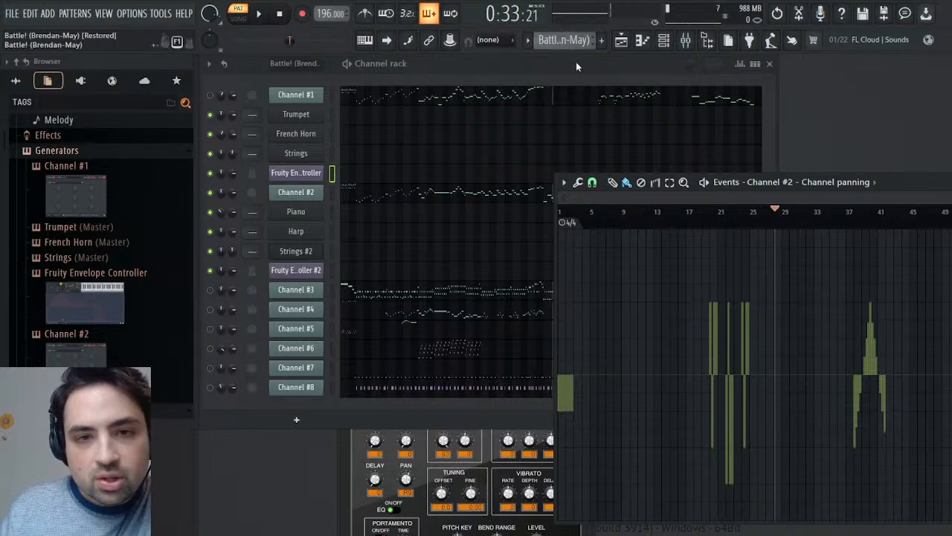
# - Open Channel #2's channel volume events, play the volume dips from bars 13, 35, 43 and 53, and close the events
pyautogui.rightClick(233, 195)
pyautogui.click(259, 212)
pyautogui.click(655, 217)
pyautogui.press('space')
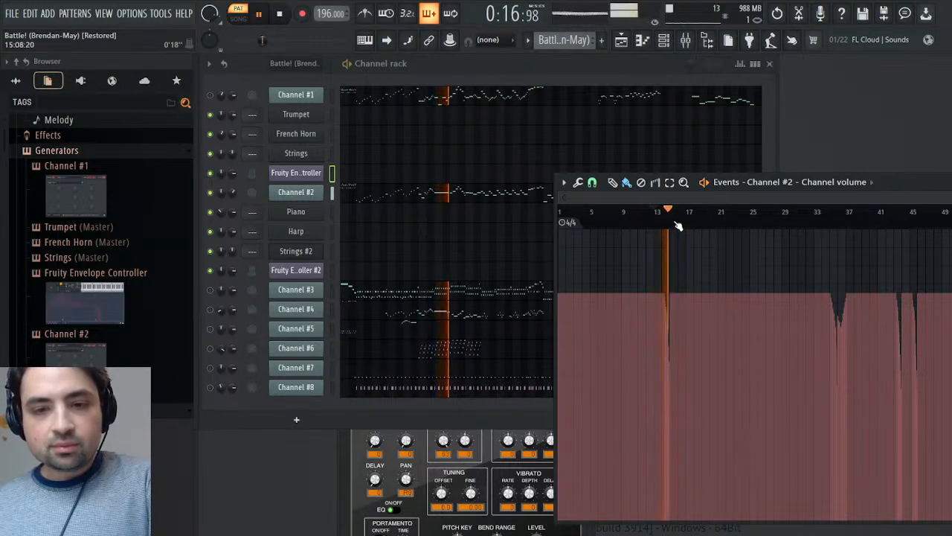
pyautogui.click(823, 217)
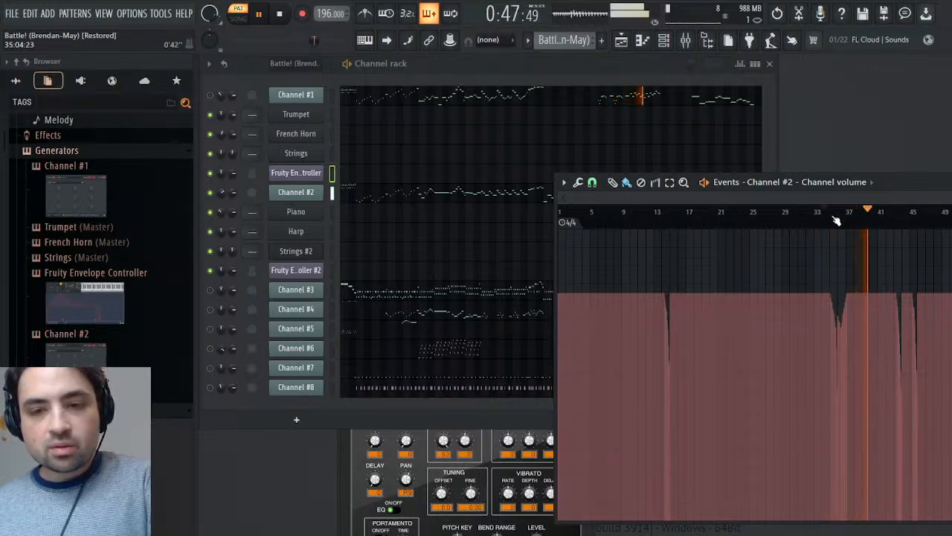
pyautogui.click(832, 219)
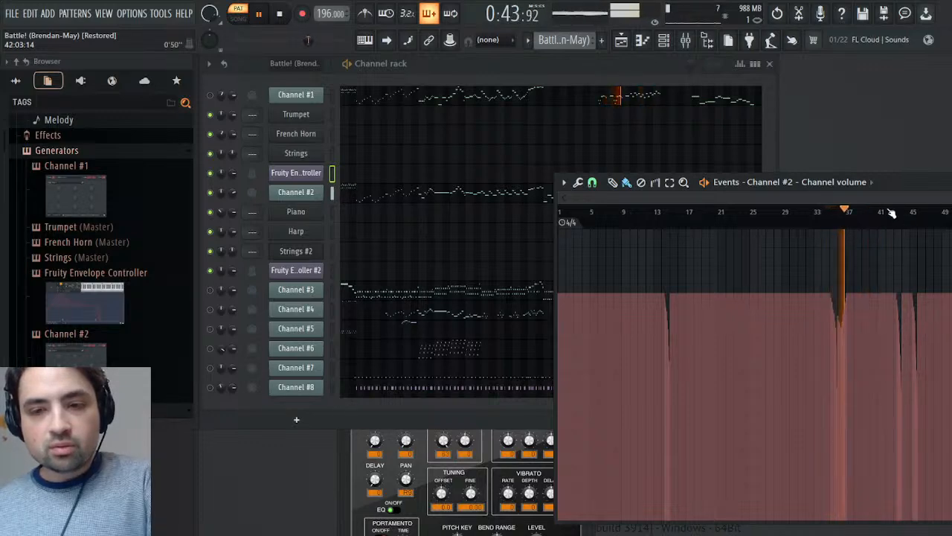
pyautogui.click(897, 215)
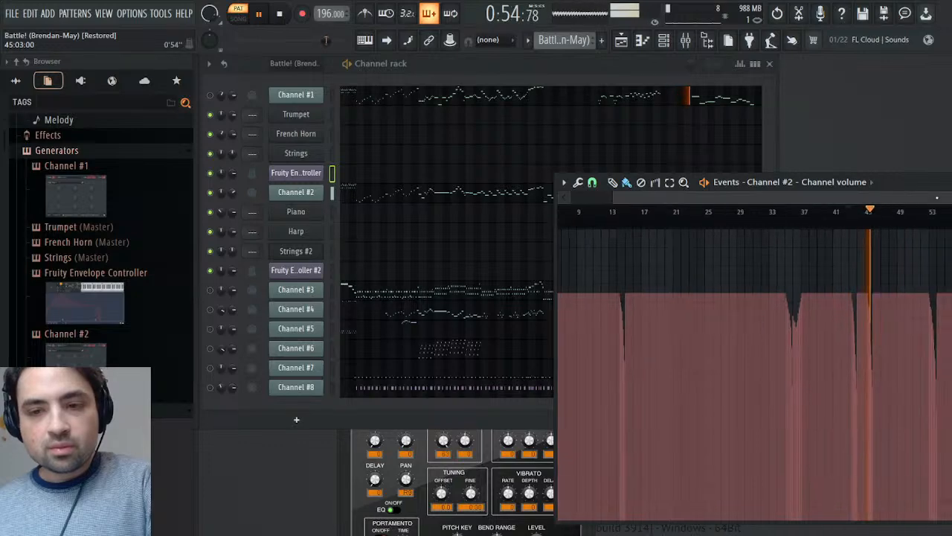
pyautogui.click(927, 215)
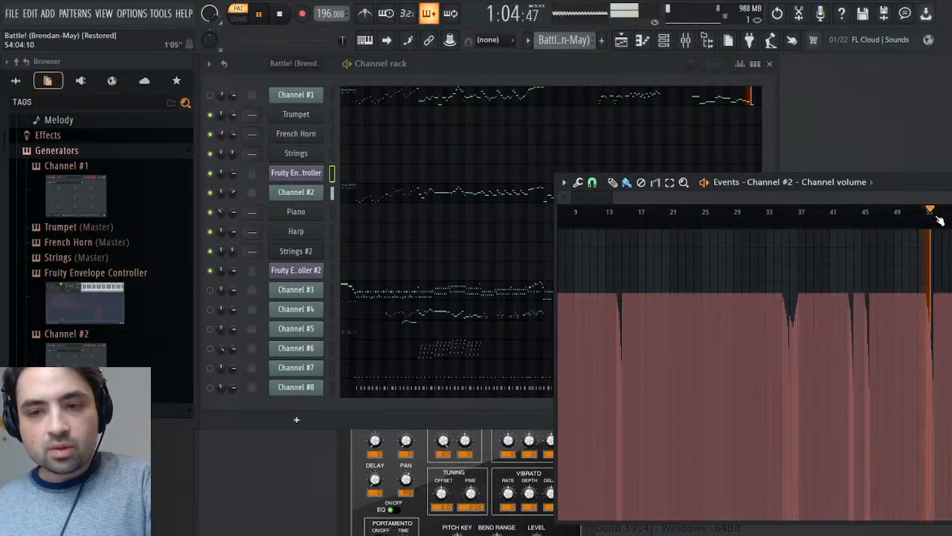
pyautogui.press('space')
pyautogui.moveTo(934, 196); pyautogui.dragTo(788, 199)
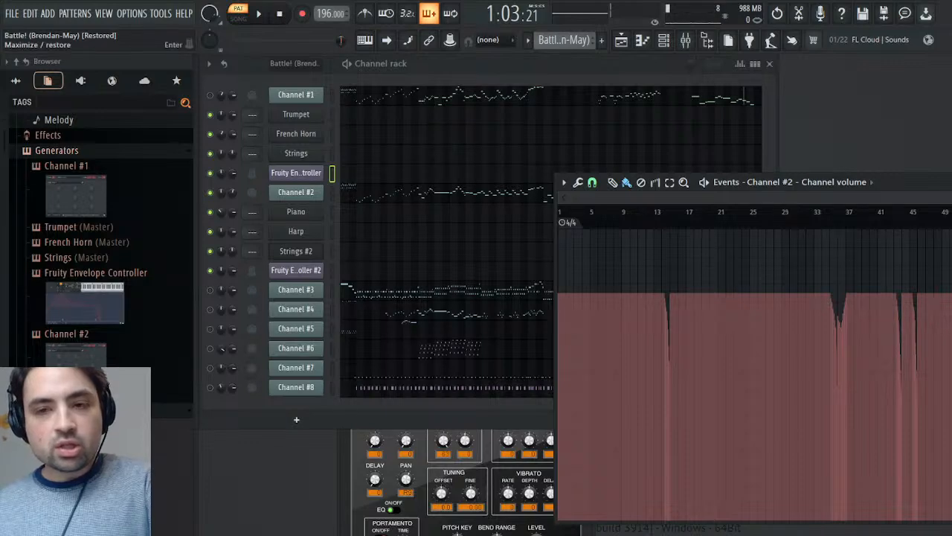
pyautogui.press('Escape')
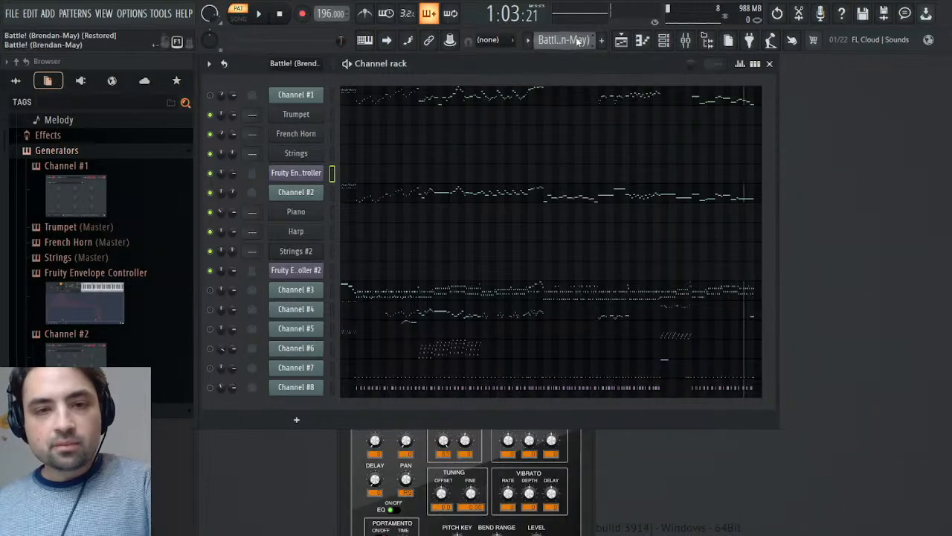
# - Return to the Melody pattern and paste Channel #2's volume events into the Volume 1 events of Strings #2
pyautogui.click(613, 60)
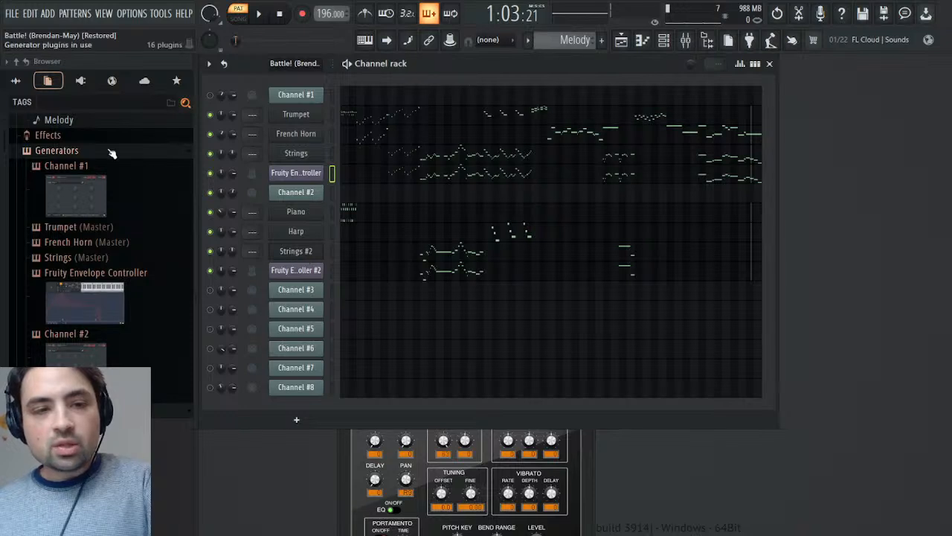
pyautogui.click(69, 259)
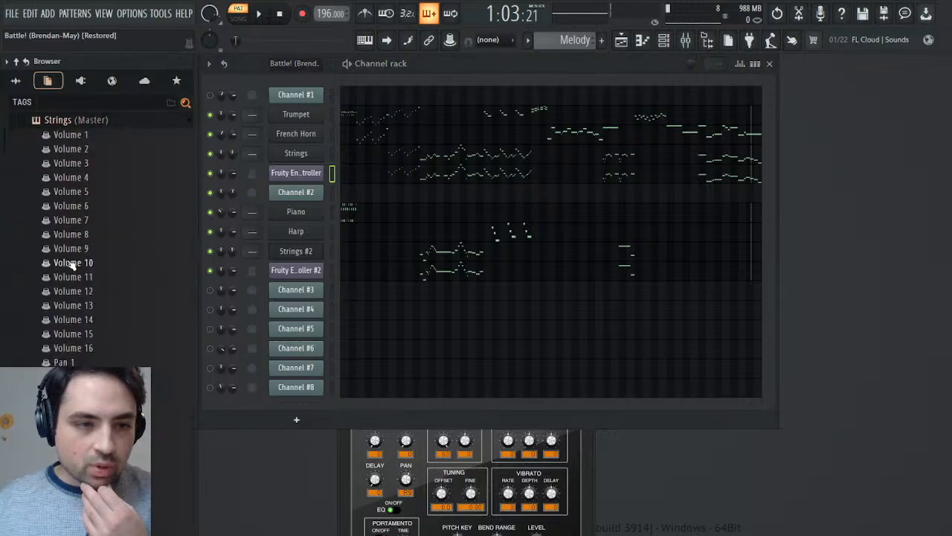
pyautogui.click(87, 125)
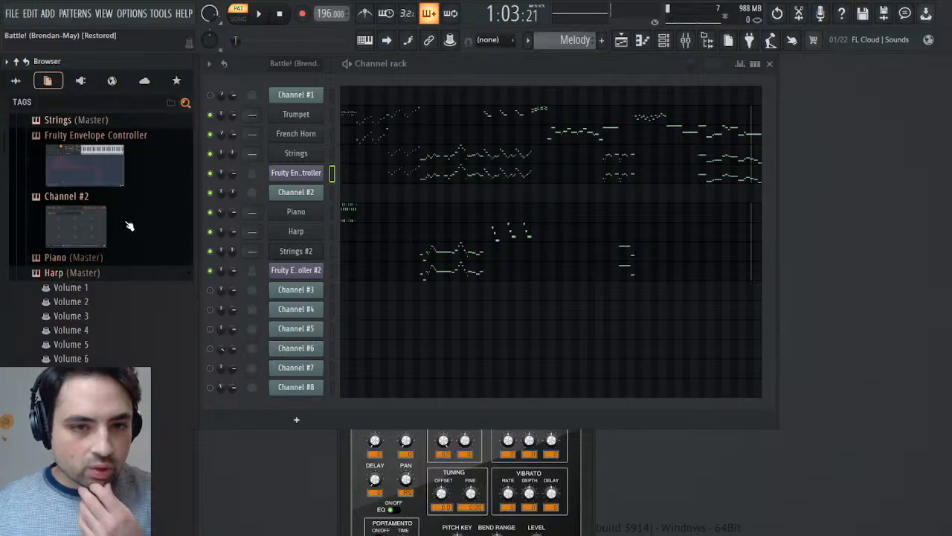
pyautogui.scroll(-3, 67, 301)
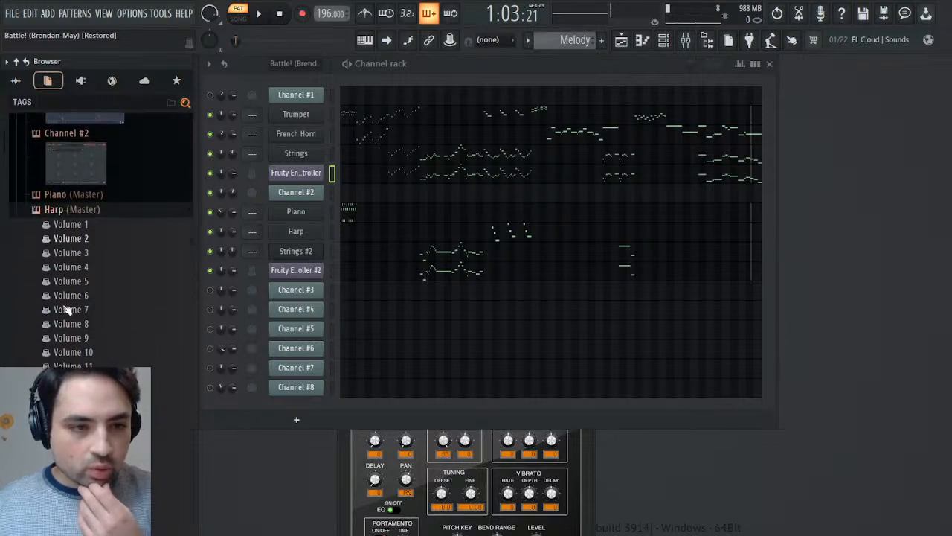
pyautogui.click(80, 190)
pyautogui.click(83, 204)
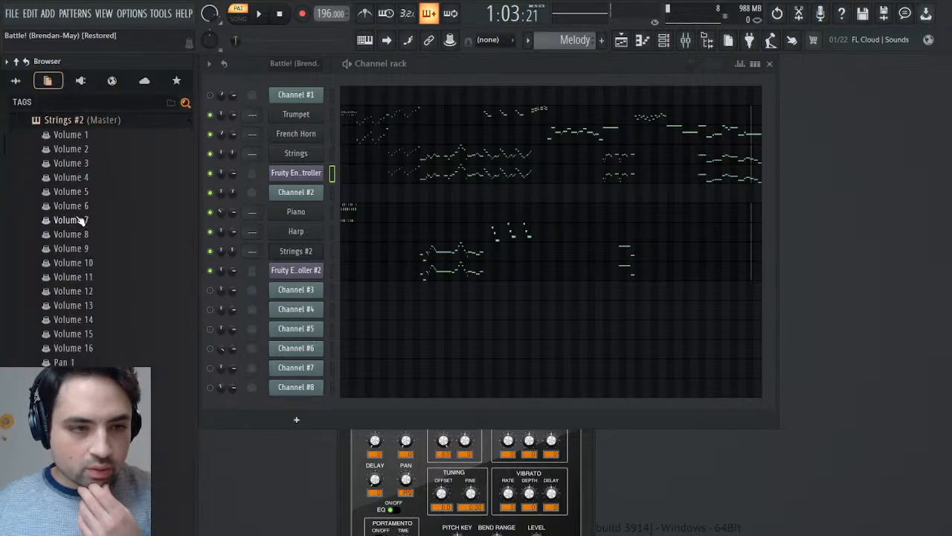
pyautogui.click(79, 139)
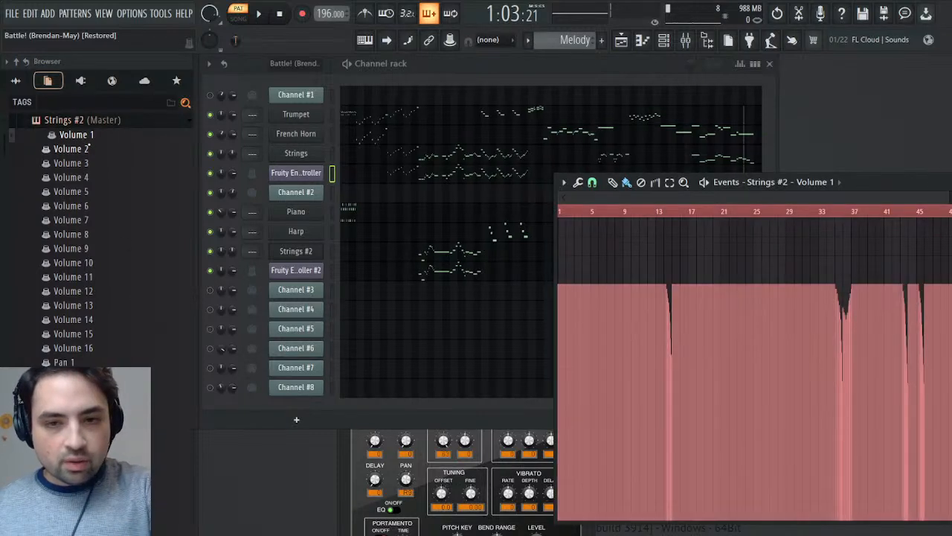
# - Play the Melody pattern from bars 13 and 33 to check the pasted Strings #2 volume dips
pyautogui.click(659, 211)
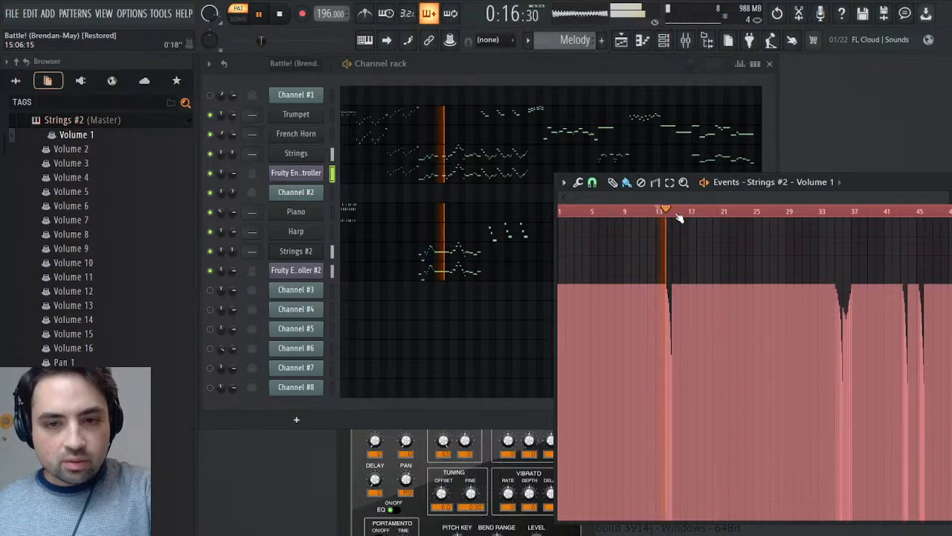
pyautogui.press('space')
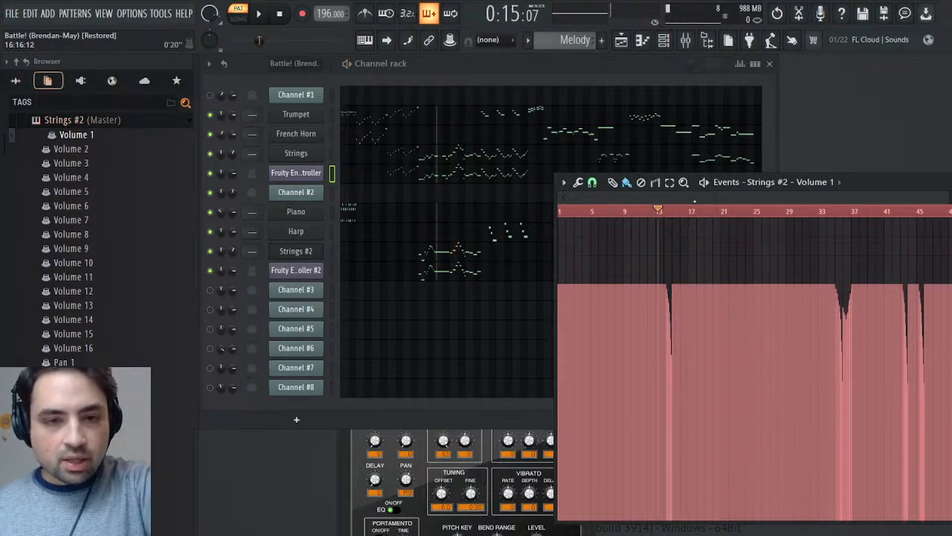
pyautogui.press('space')
pyautogui.press('space')
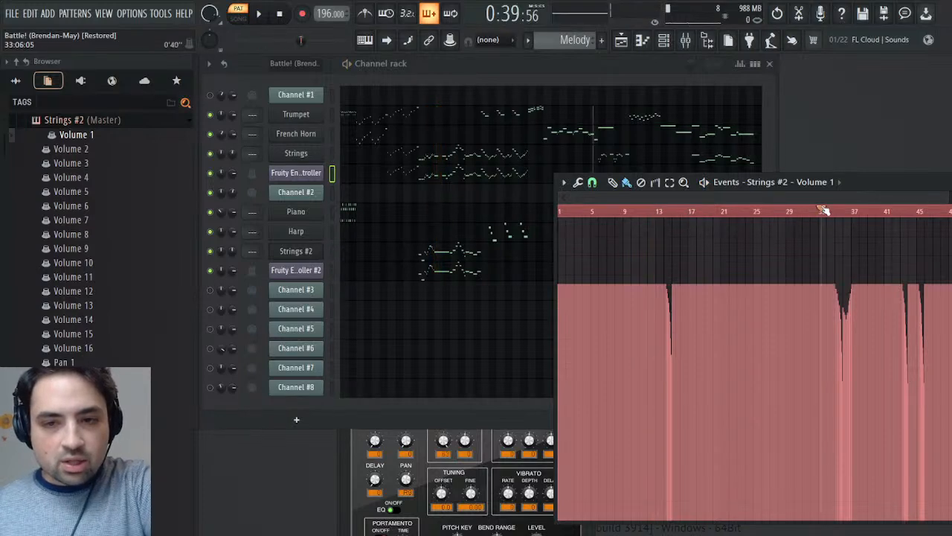
pyautogui.press('space')
pyautogui.press('space')
# - Delete the volume dips in bar 35 and bars 43 to 45 from Strings #2's Volume 1 events, auditioning from bars 36 and 42
pyautogui.moveTo(575, 196); pyautogui.dragTo(805, 181)
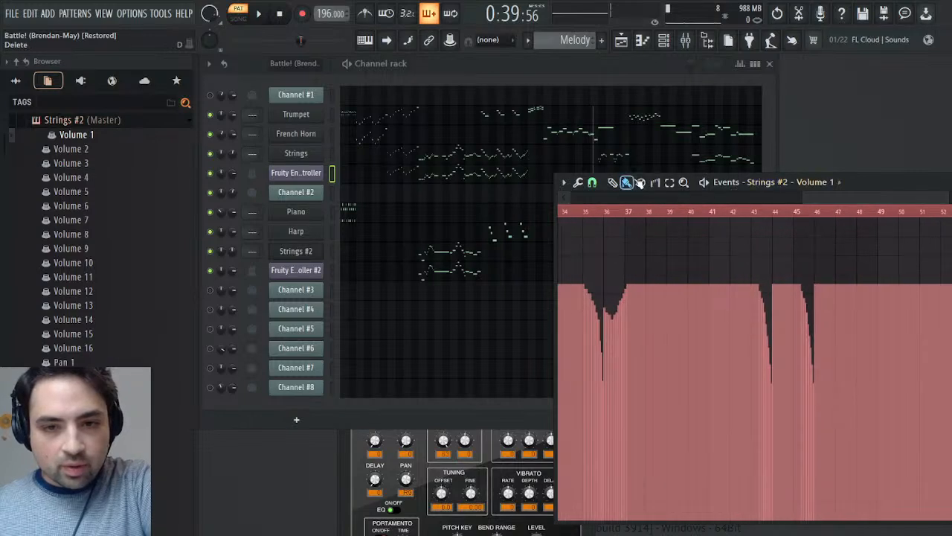
pyautogui.moveTo(604, 275); pyautogui.dragTo(583, 277)
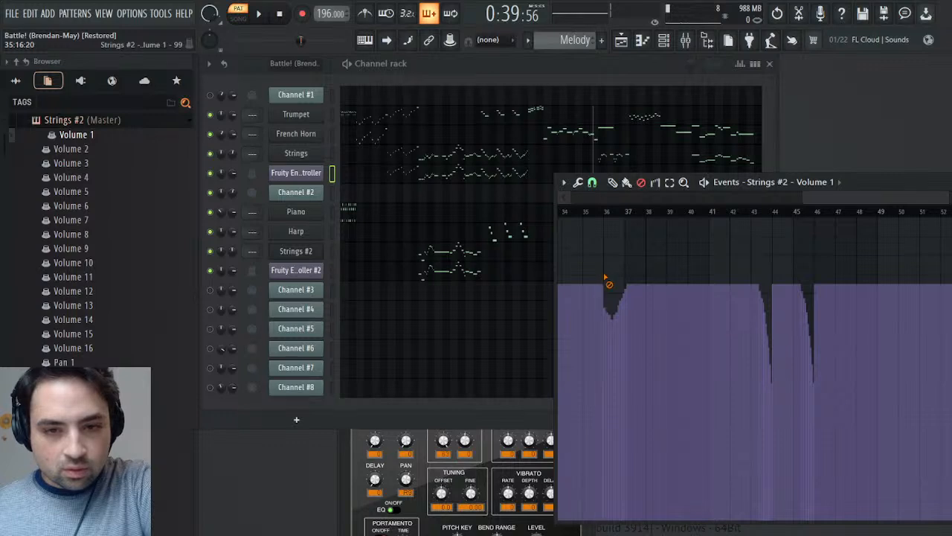
pyautogui.click(606, 212)
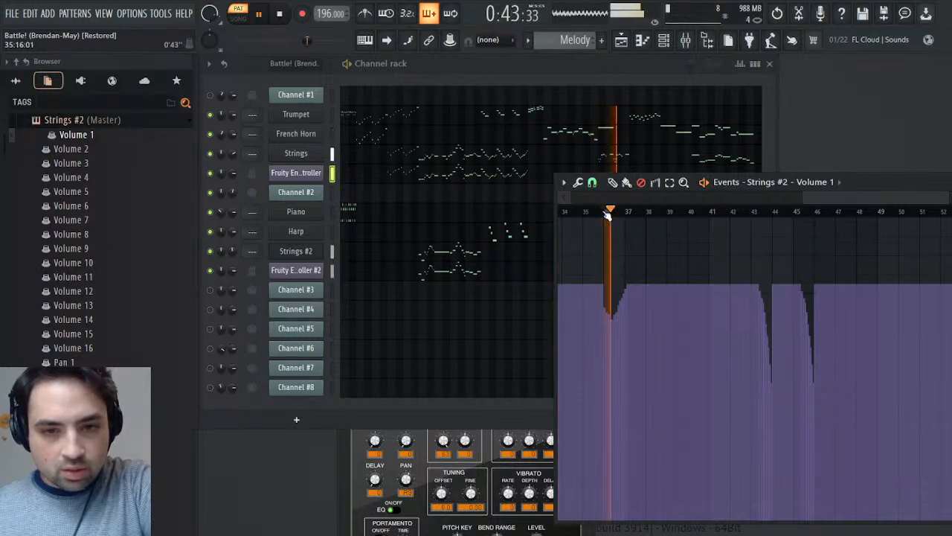
pyautogui.click(744, 212)
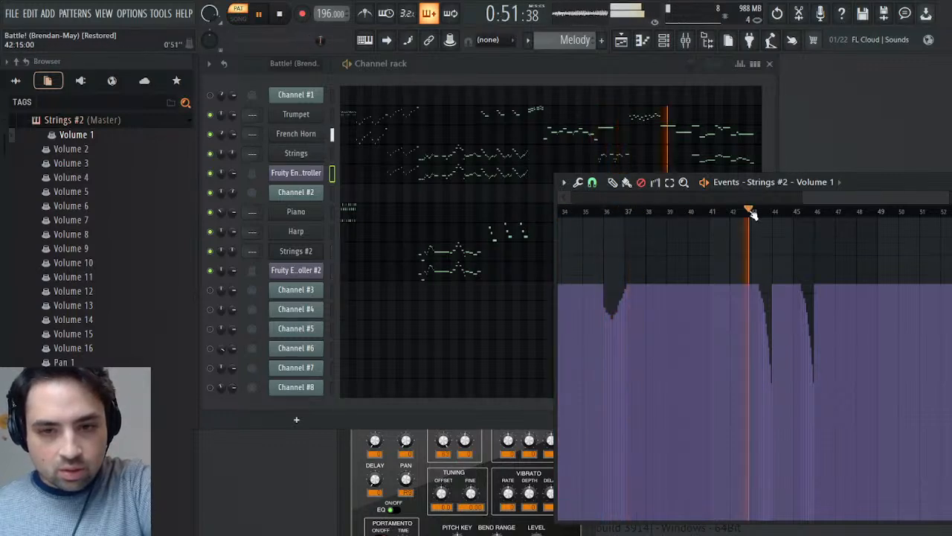
pyautogui.moveTo(747, 267); pyautogui.dragTo(822, 265)
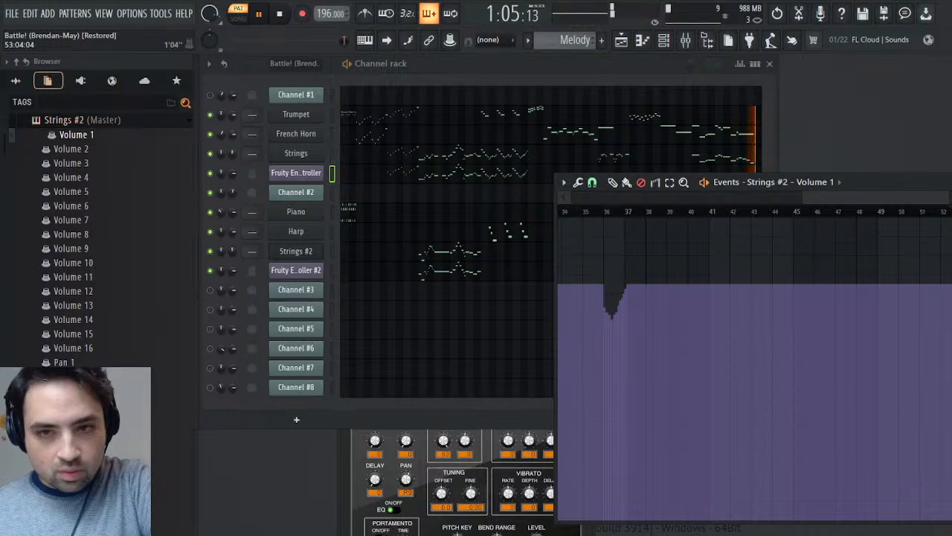
# - Play the ending around bar 52, close Strings #2's Volume 1 events, and switch to the Battle! (Brendan-May) pattern
pyautogui.moveTo(881, 192); pyautogui.dragTo(759, 296)
pyautogui.press('space')
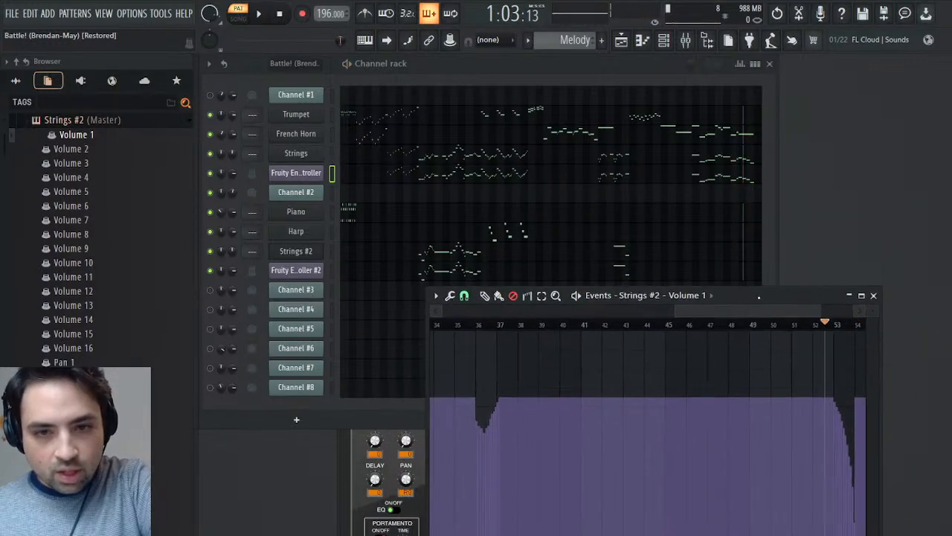
pyautogui.press('space')
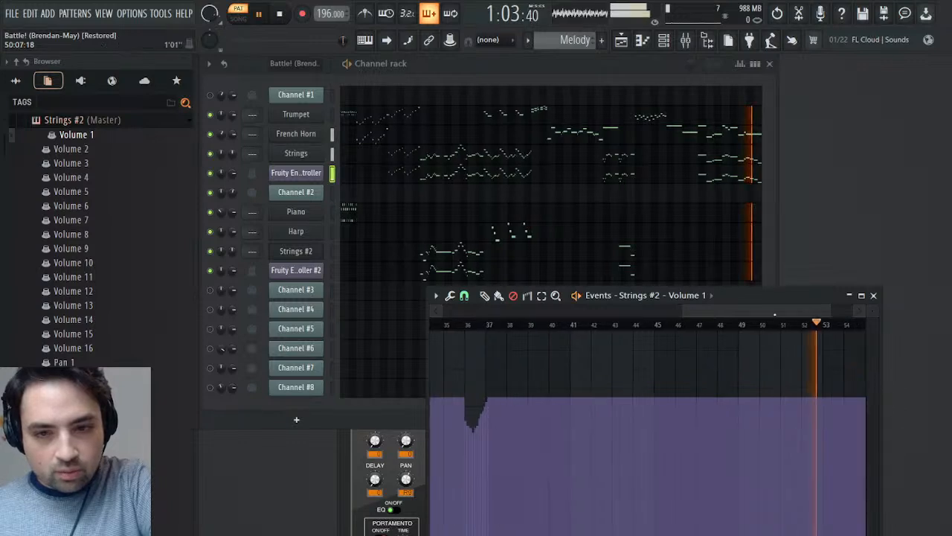
pyautogui.press('space')
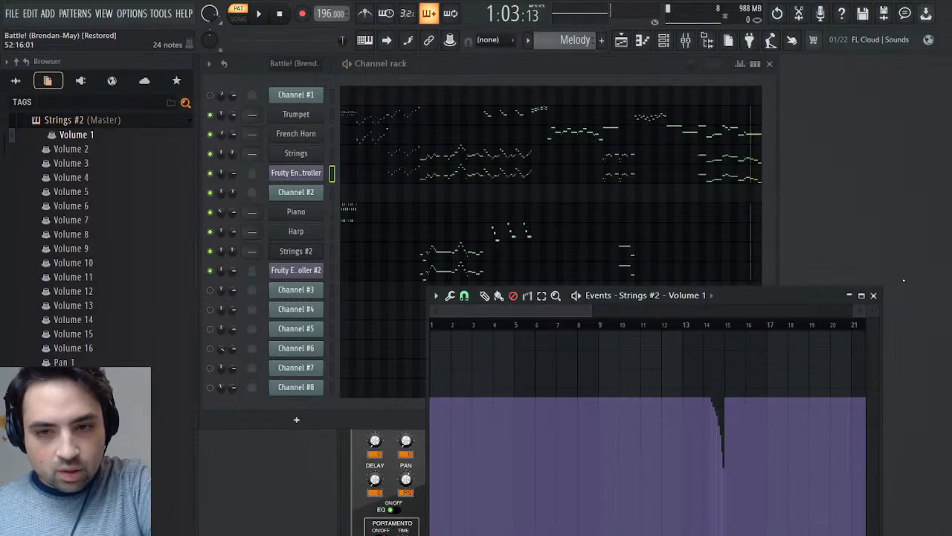
pyautogui.click(874, 295)
pyautogui.scroll(1, 582, 35)
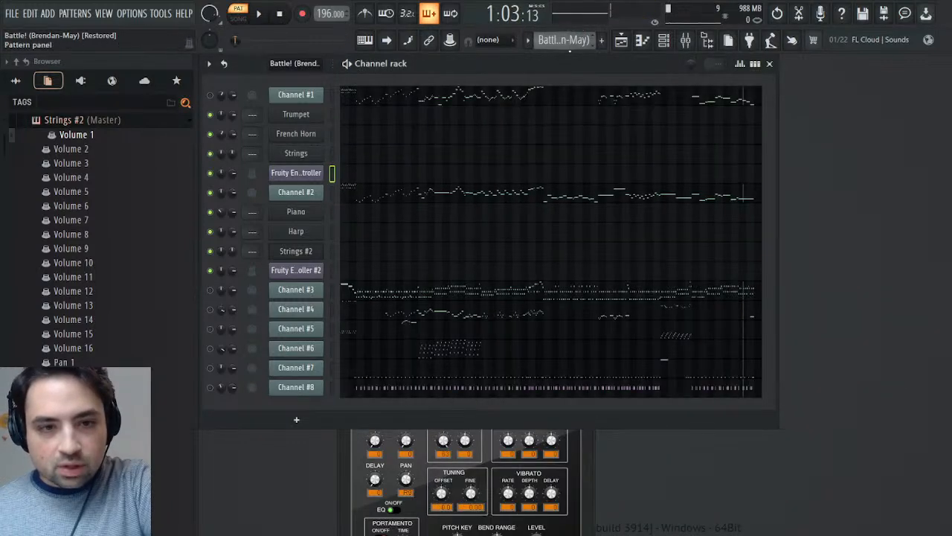
# - Copy Channel #2's channel volume events and paste them into French Horn's Volume 2 events in the Melody pattern
pyautogui.click(252, 216)
pyautogui.click(716, 327)
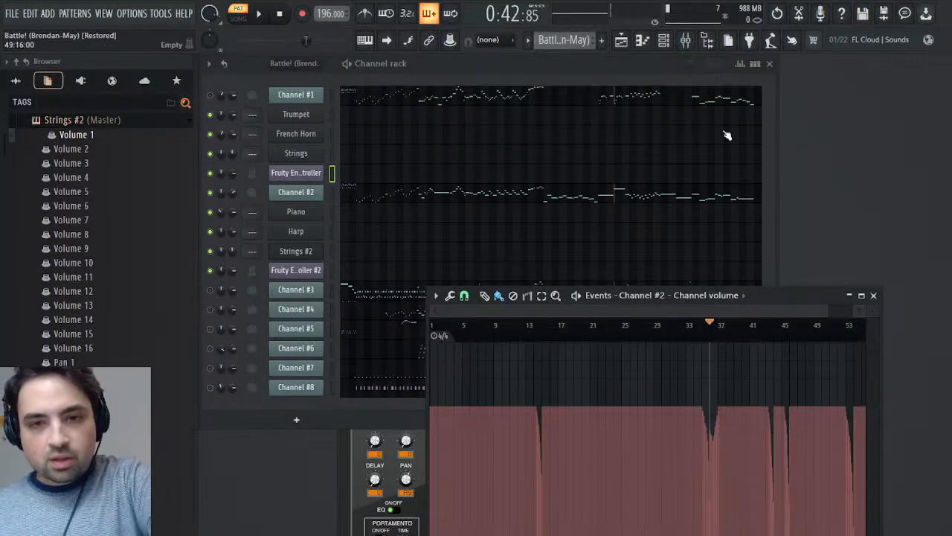
pyautogui.scroll(-1, 576, 43)
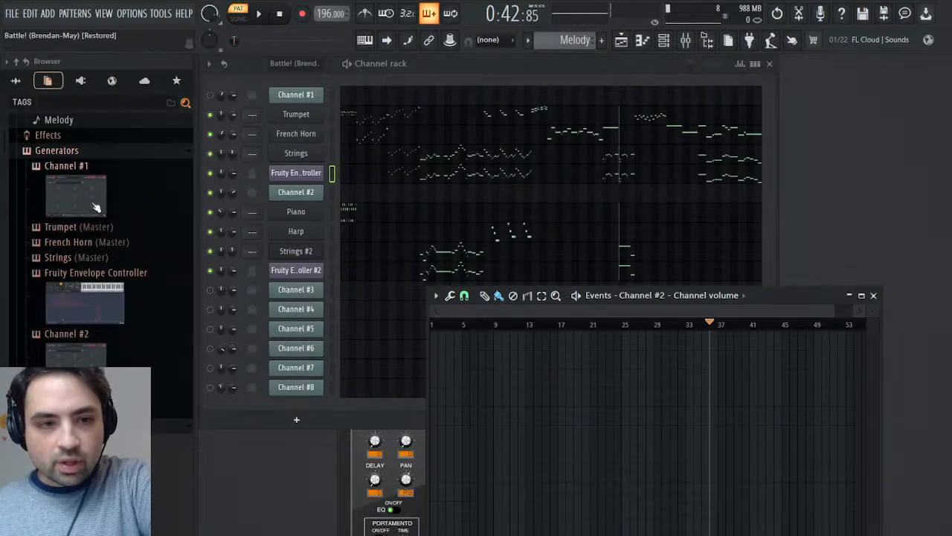
pyautogui.click(74, 242)
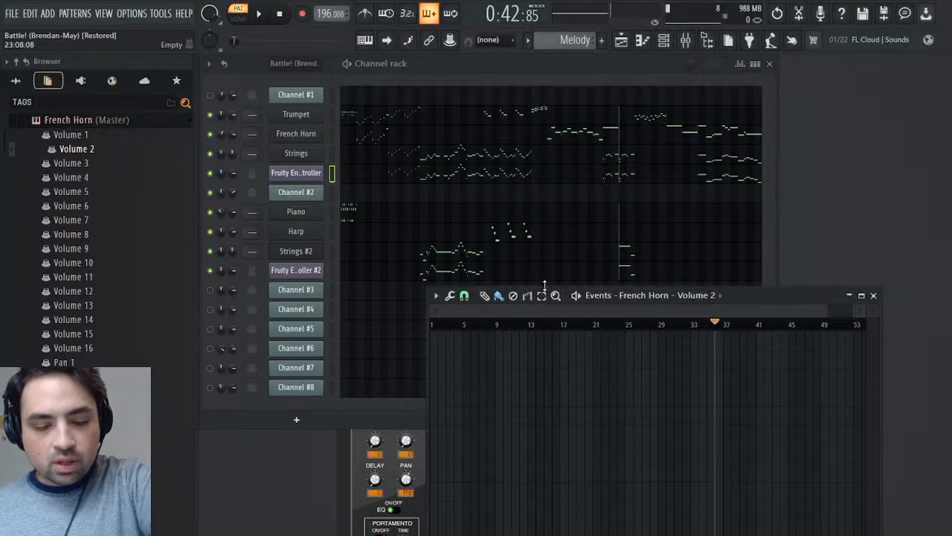
pyautogui.press('space')
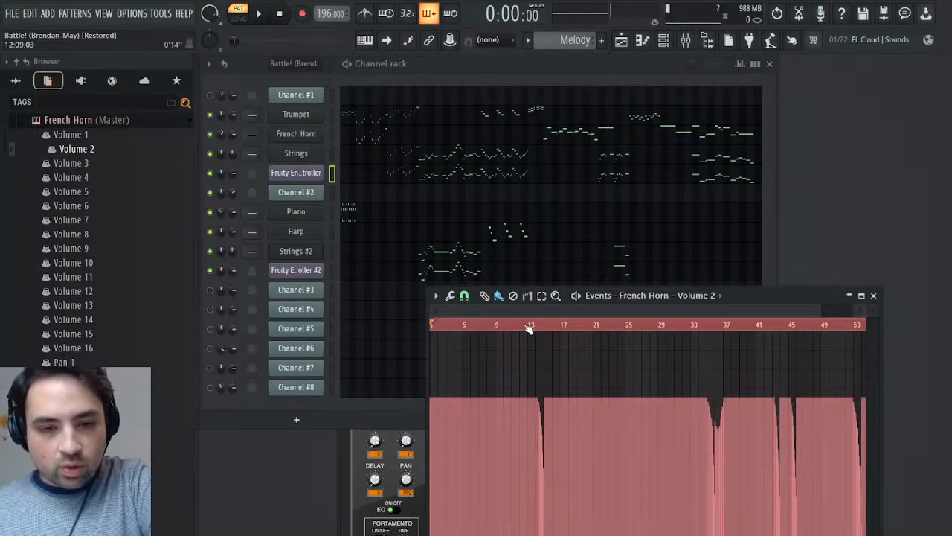
# - Audition from bar 13 and delete the bar 14 volume dip from French Horn's Volume 2 events
pyautogui.press('space')
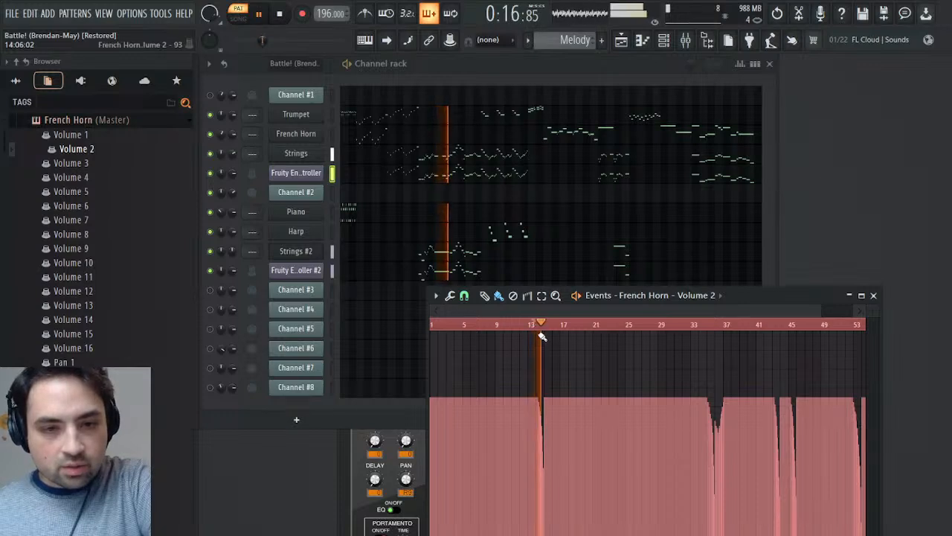
pyautogui.press('space')
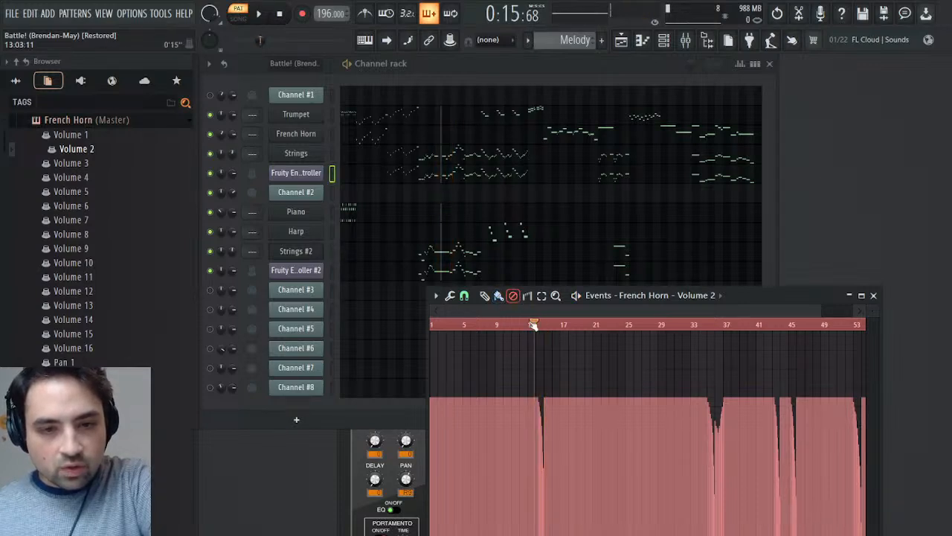
pyautogui.press('space')
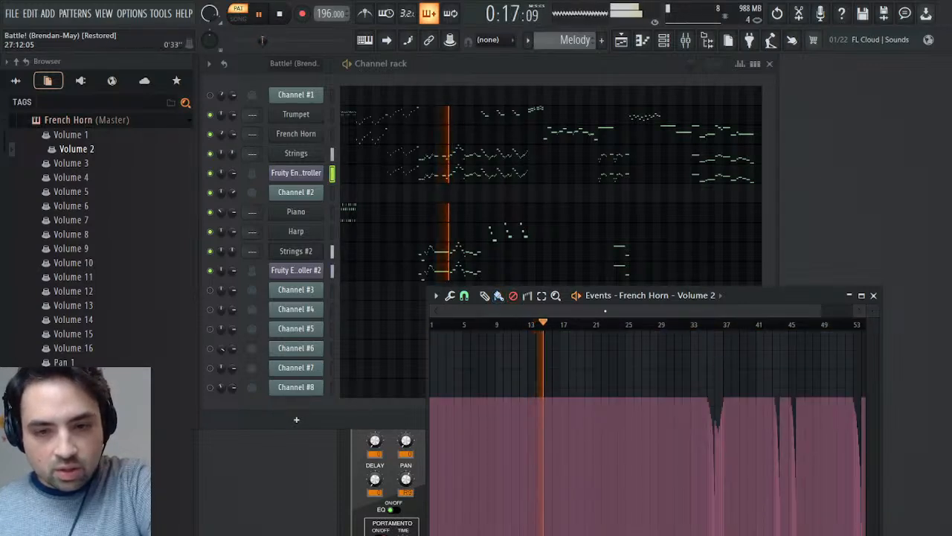
pyautogui.press('space')
# - Try deleting French Horn's Volume 2 events from bar 36 onward, audition from bars 36 and 42, and undo the deletion
pyautogui.moveTo(445, 311); pyautogui.dragTo(691, 335)
pyautogui.moveTo(818, 313); pyautogui.dragTo(720, 315)
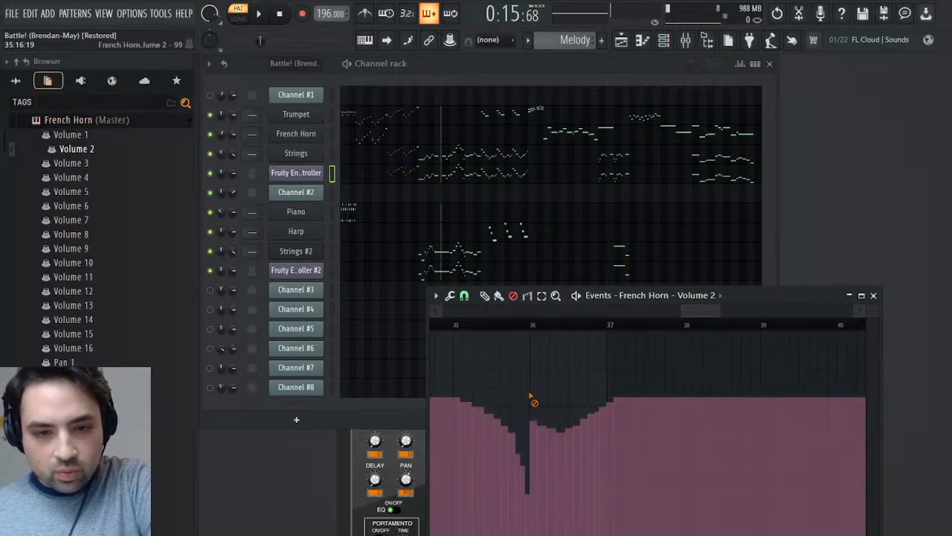
pyautogui.moveTo(535, 394); pyautogui.dragTo(666, 395)
pyautogui.press('space')
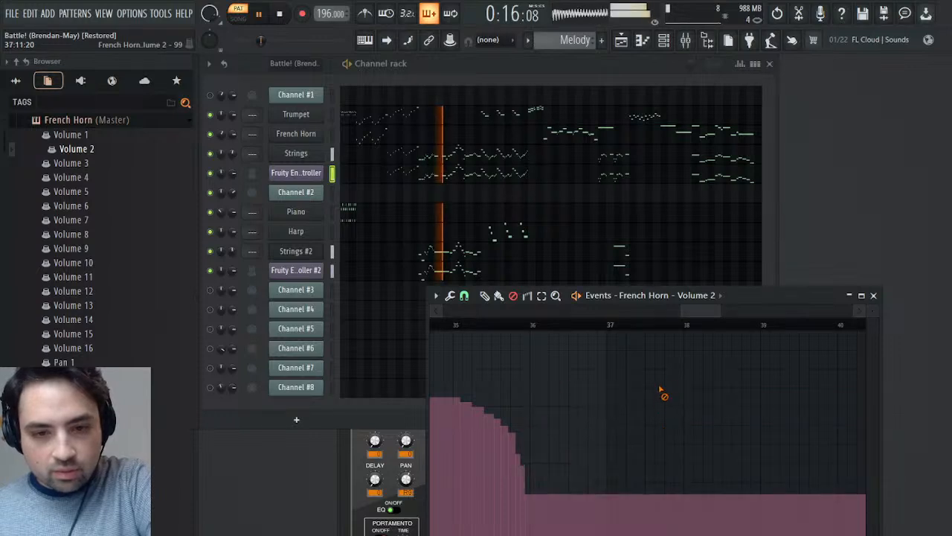
pyautogui.click(535, 327)
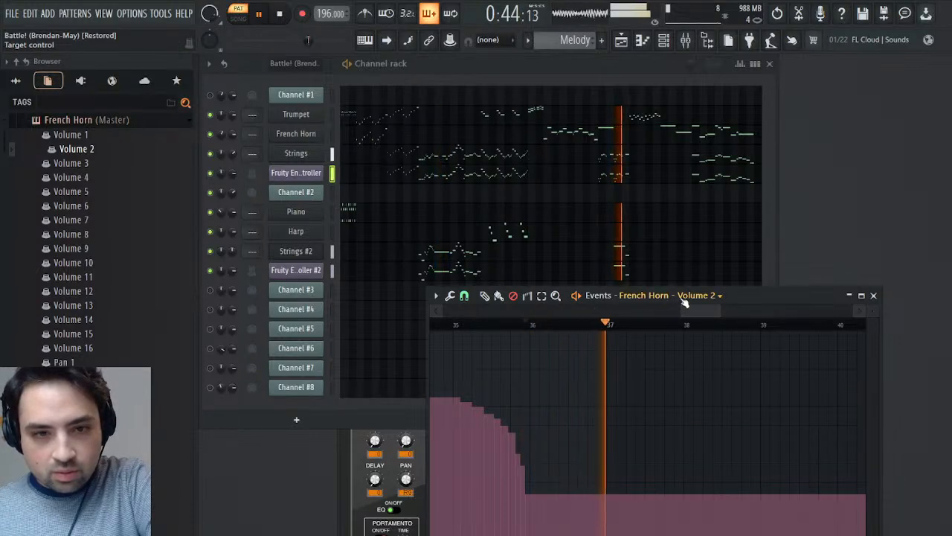
pyautogui.moveTo(721, 308); pyautogui.dragTo(831, 308)
pyautogui.click(590, 325)
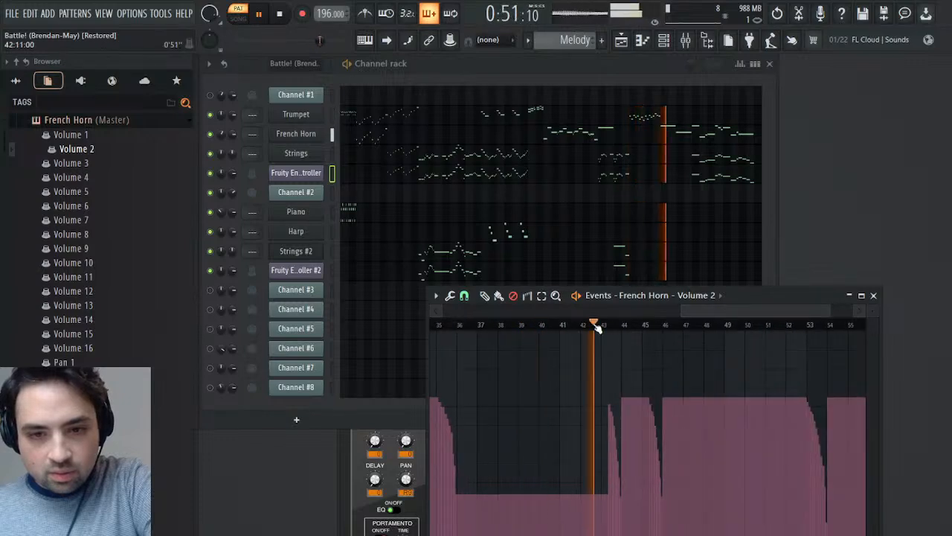
pyautogui.press('space')
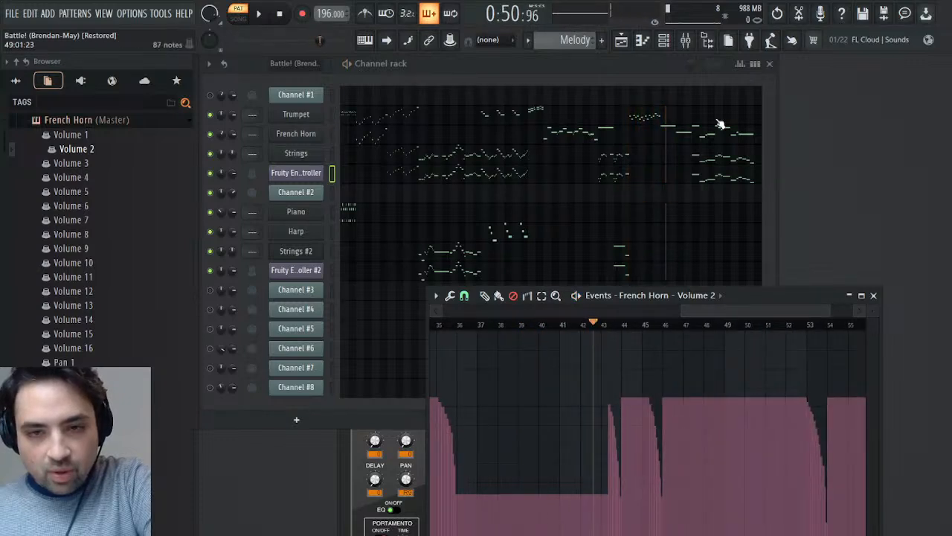
pyautogui.click(778, 14)
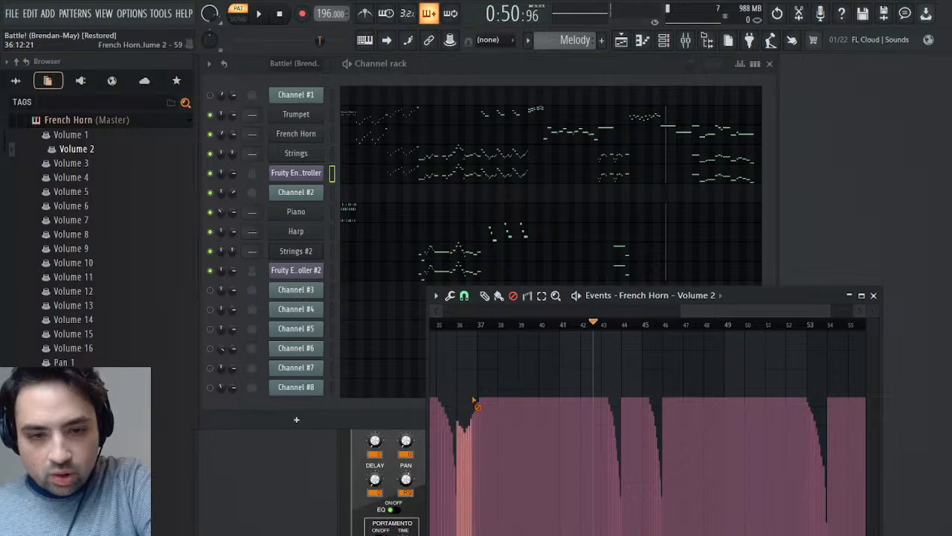
# - Delete only the bar 36 events from French Horn's Volume 2 and audition the result from bar 42
pyautogui.moveTo(479, 400); pyautogui.dragTo(480, 400)
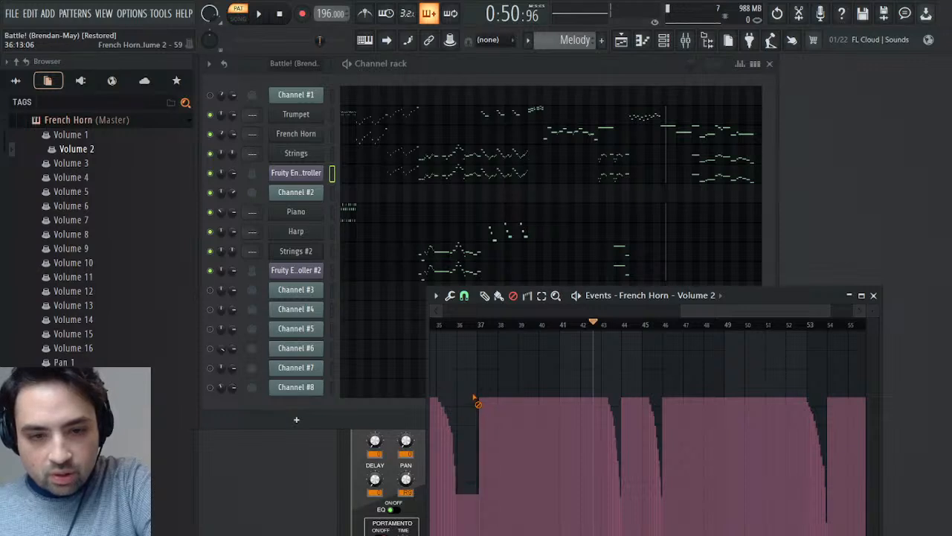
pyautogui.press('space')
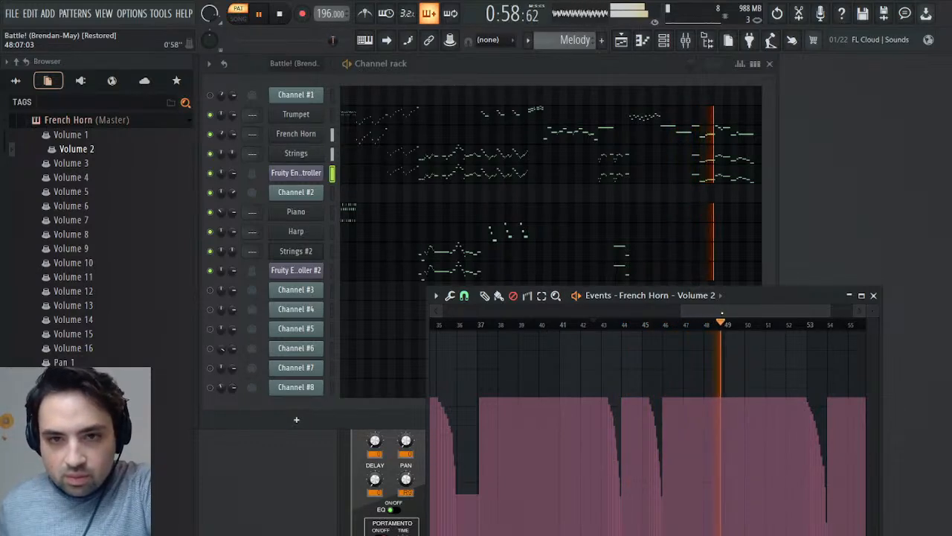
pyautogui.press('space')
pyautogui.press('space')
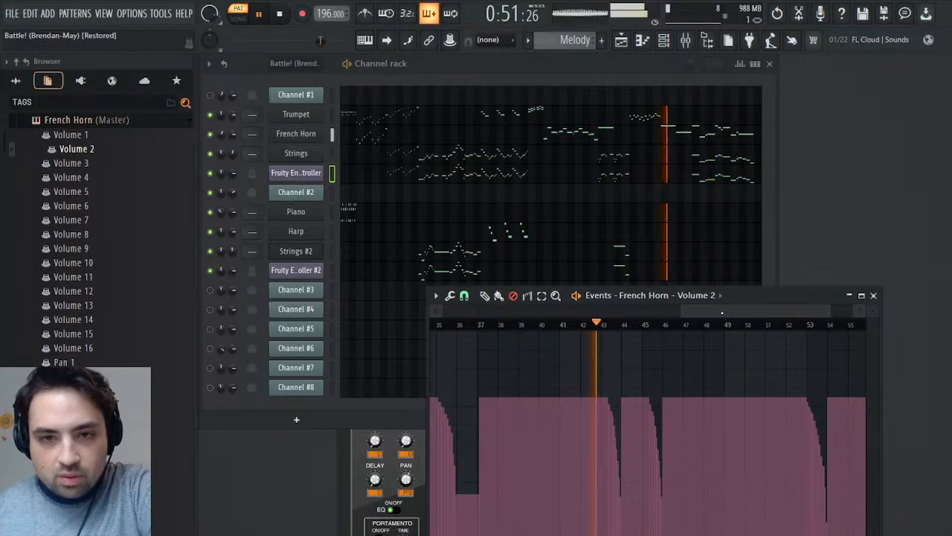
pyautogui.press('space')
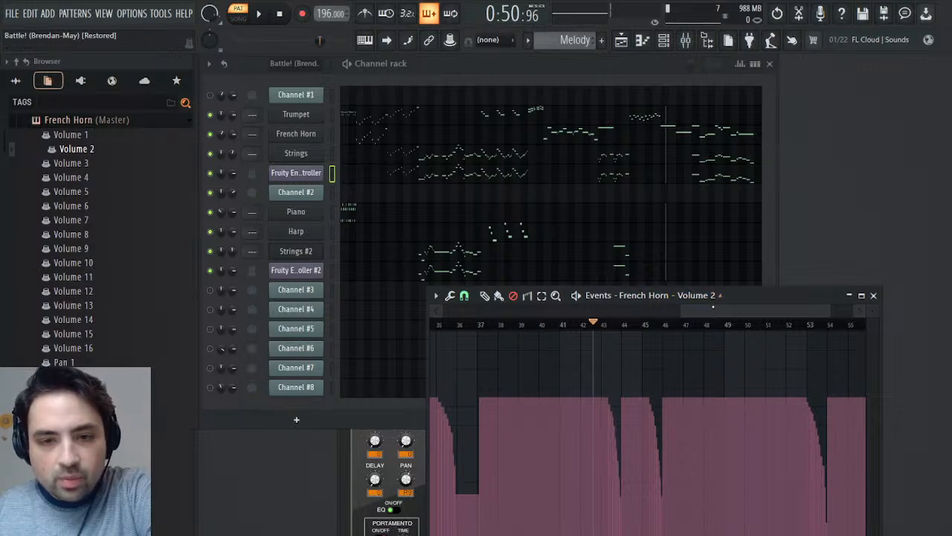
pyautogui.moveTo(714, 308); pyautogui.dragTo(321, 270)
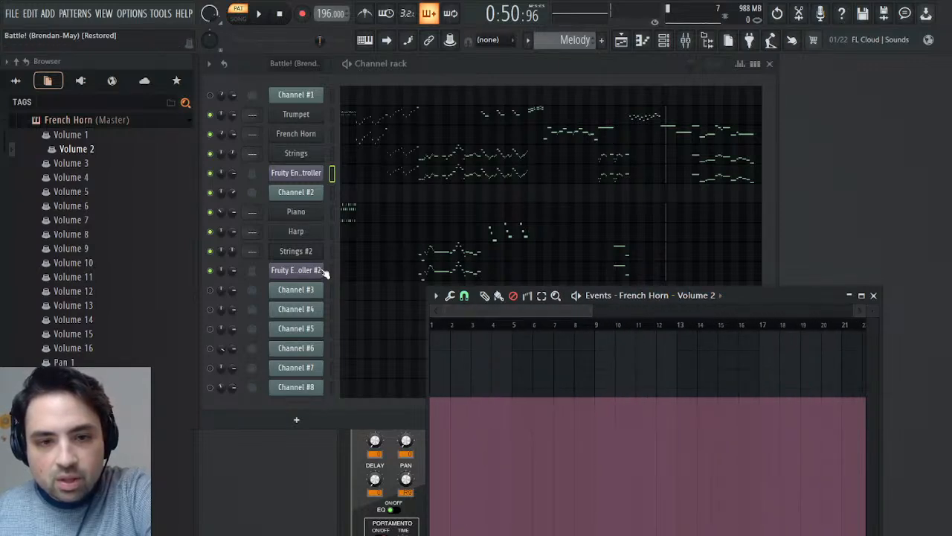
pyautogui.press('Delete')
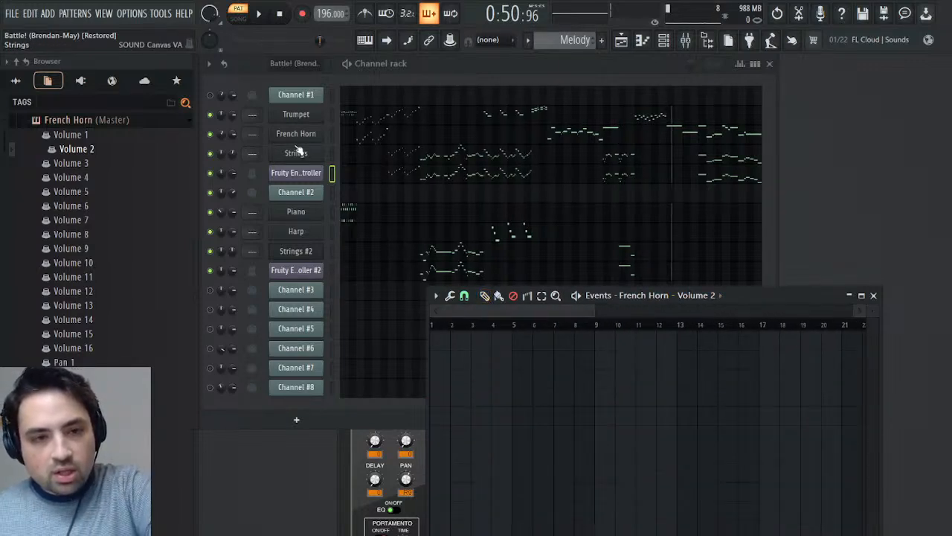
pyautogui.click(232, 134)
pyautogui.rightClick(231, 135)
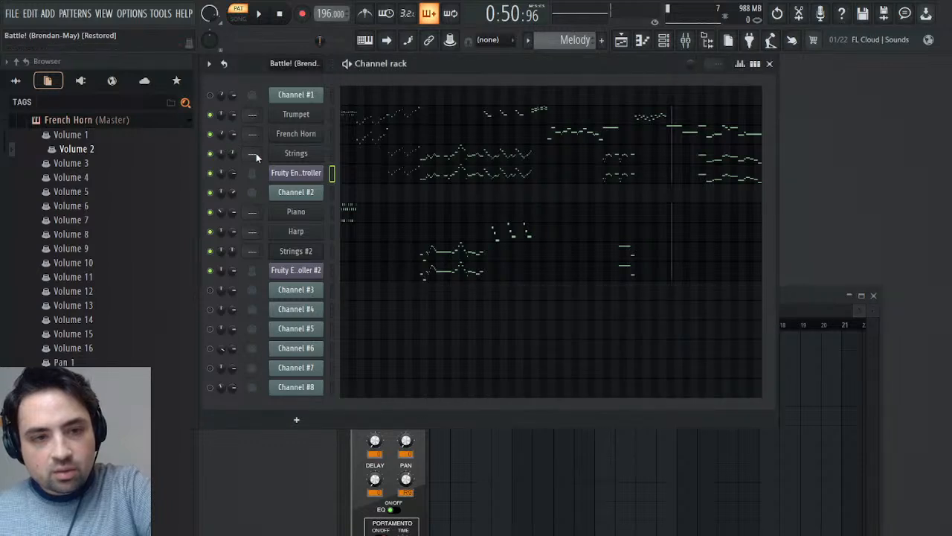
pyautogui.click(256, 154)
pyautogui.hotkey('ctrl', 'v')
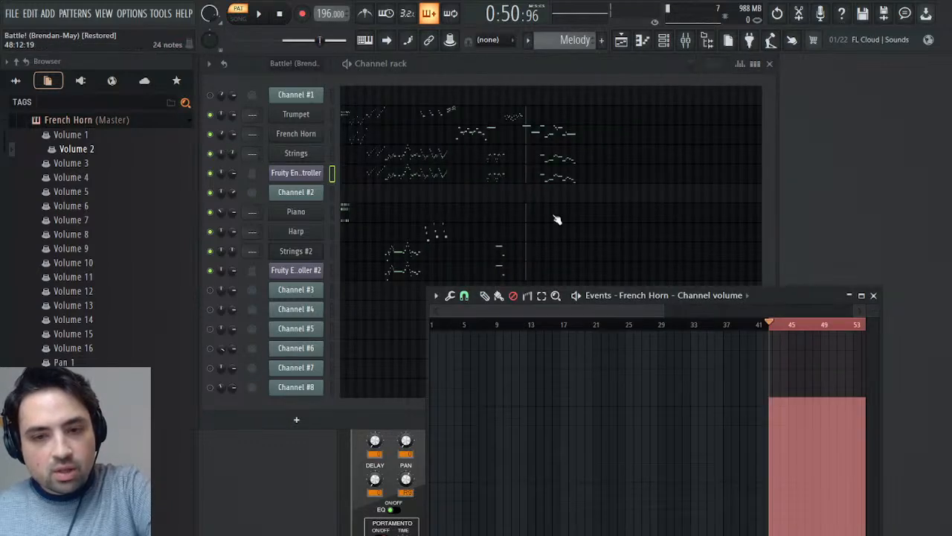
pyautogui.hotkey('ctrl', 'z')
pyautogui.rightClick(529, 326)
pyautogui.moveTo(529, 326); pyautogui.dragTo(364, 300)
pyautogui.hotkey('ctrl', 'v')
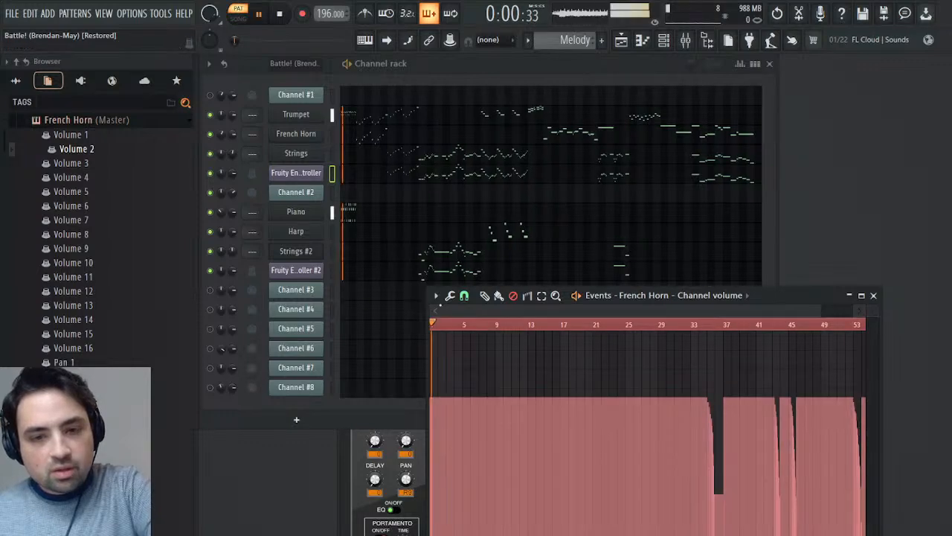
pyautogui.click(699, 325)
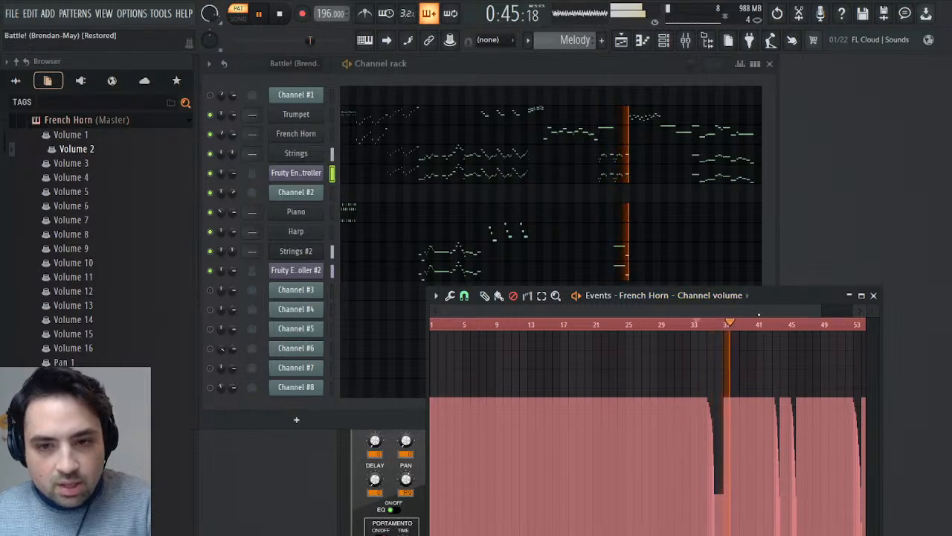
pyautogui.click(770, 328)
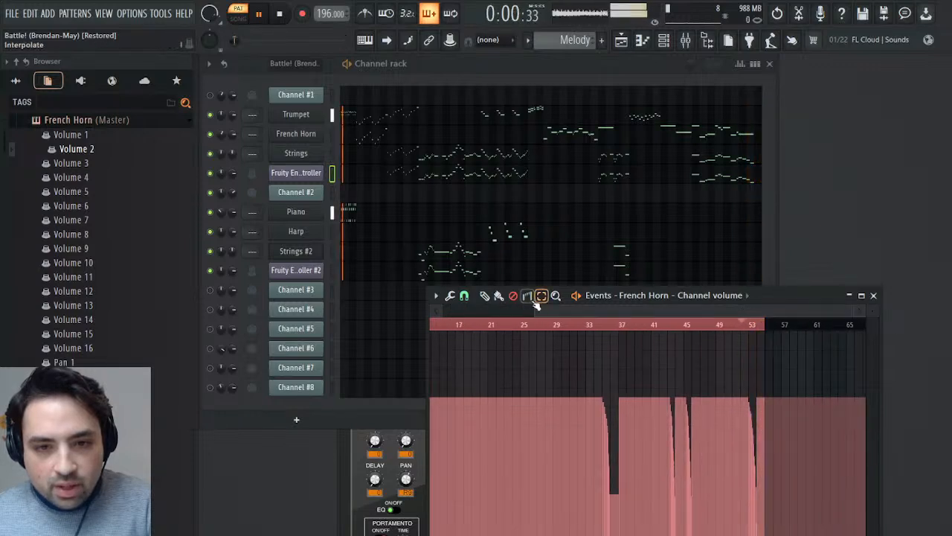
pyautogui.click(757, 388)
pyautogui.moveTo(757, 389); pyautogui.dragTo(777, 396)
pyautogui.click(750, 326)
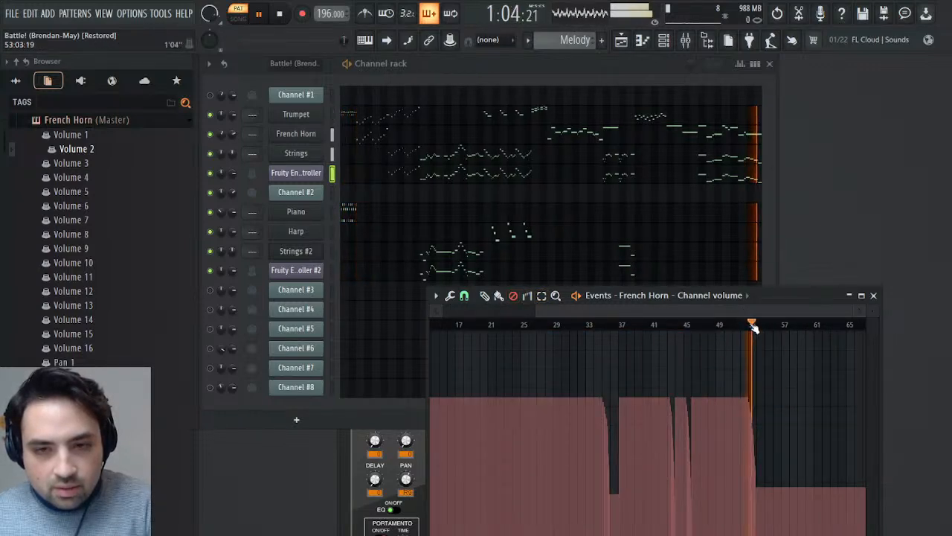
pyautogui.click(875, 296)
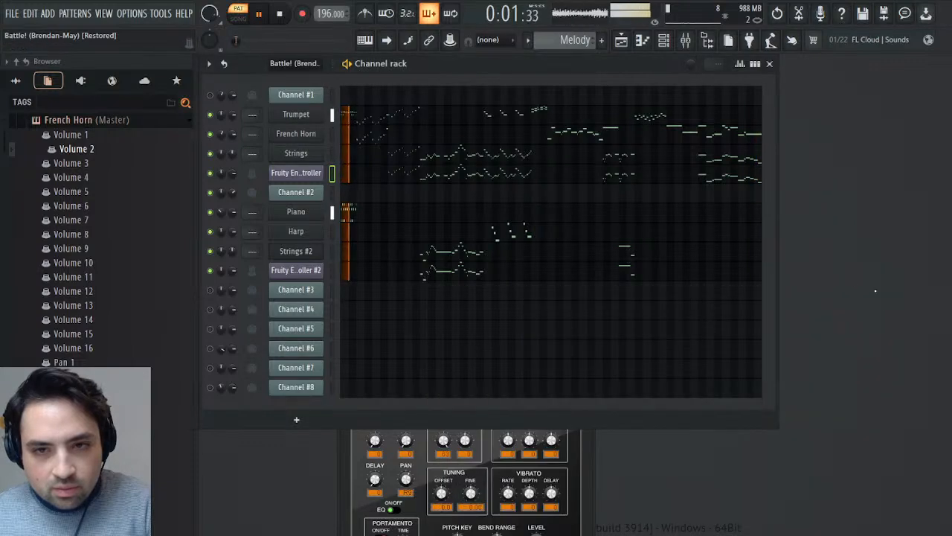
pyautogui.press('space')
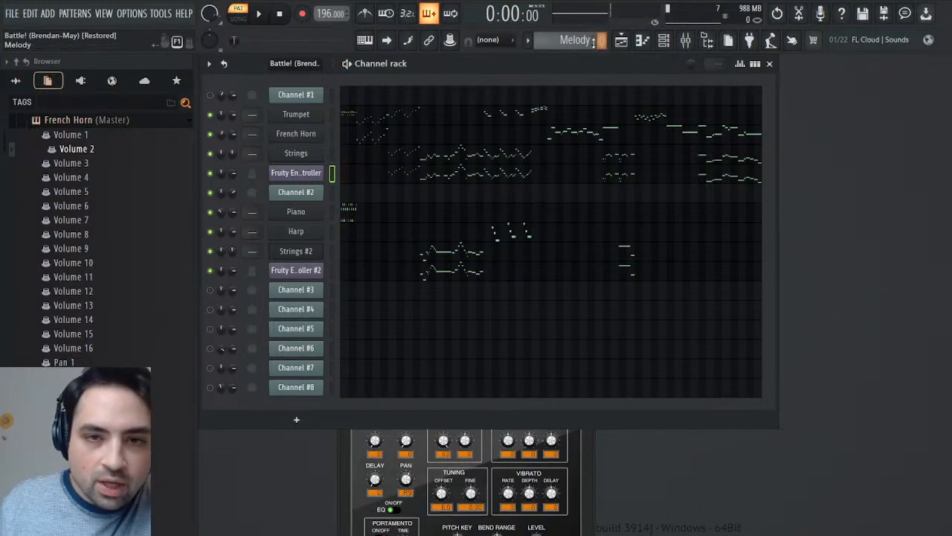
# - Switch to the Battle! (Brendan-May) pattern and open Channel #2's Mod events, showing the opening bars
pyautogui.moveTo(594, 40); pyautogui.dragTo(594, 43)
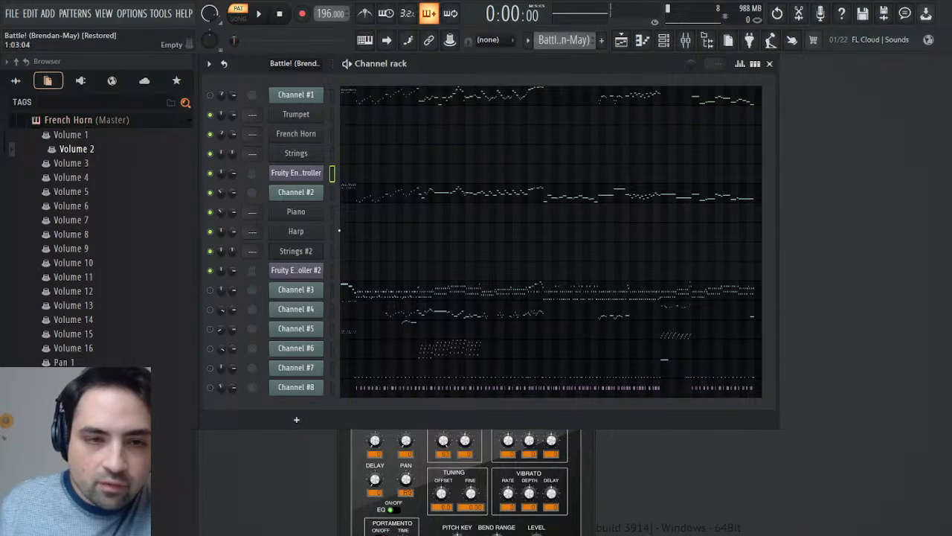
pyautogui.click(295, 195)
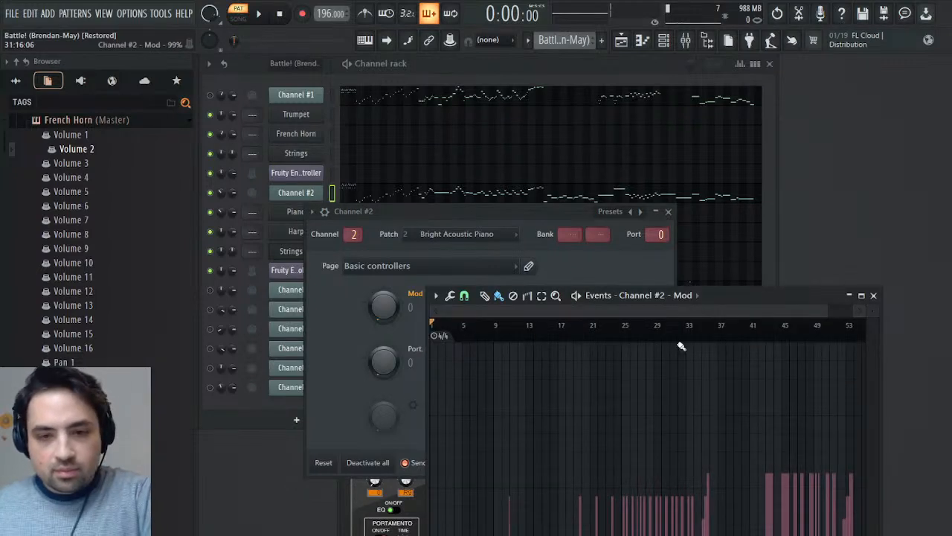
pyautogui.moveTo(759, 290); pyautogui.dragTo(777, 114)
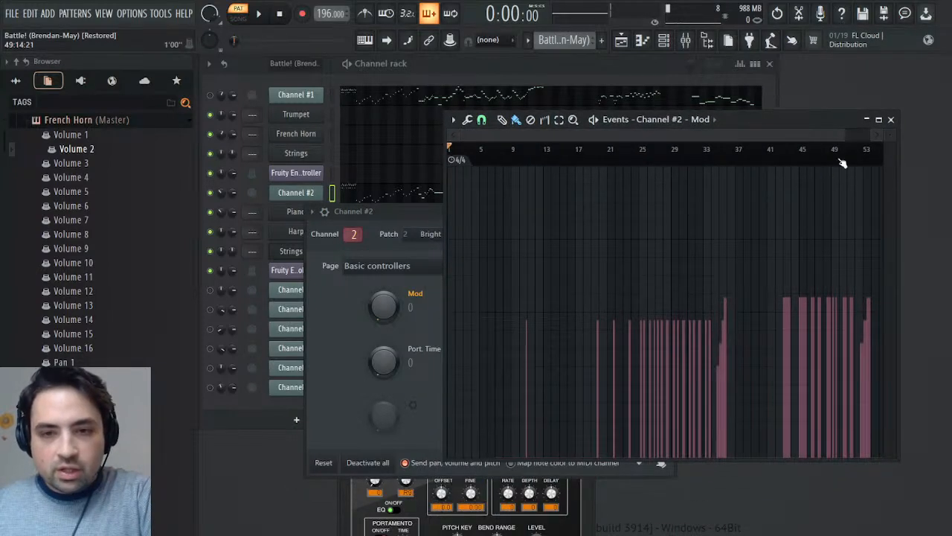
pyautogui.moveTo(842, 132); pyautogui.dragTo(517, 154)
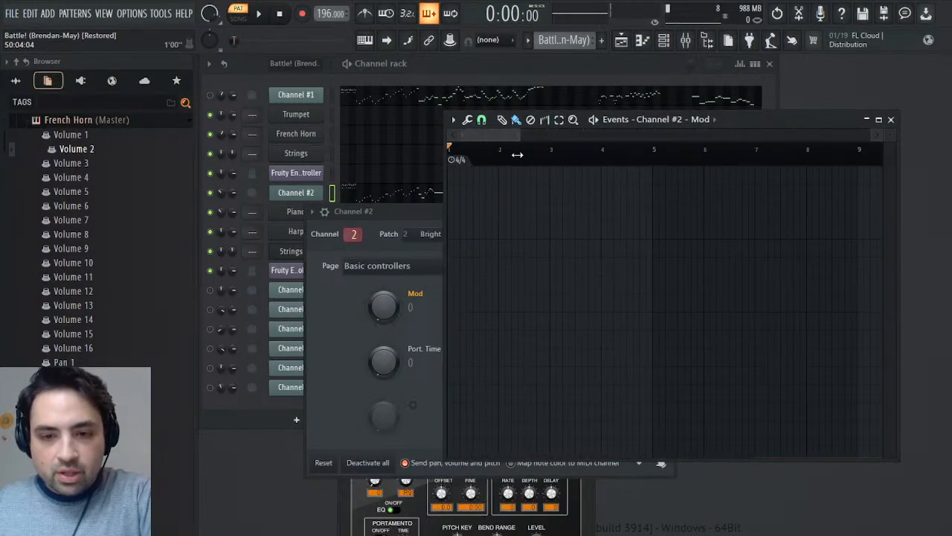
# - Play the passage around bars 5 and 6 repeatedly to check Channel #2's sound against its Mod events
pyautogui.press('space')
pyautogui.click(692, 152)
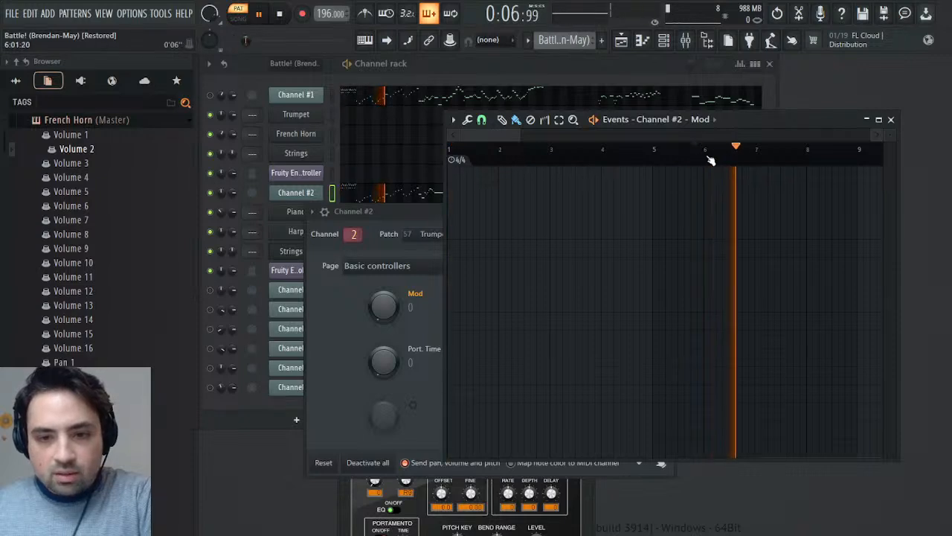
pyautogui.press('space')
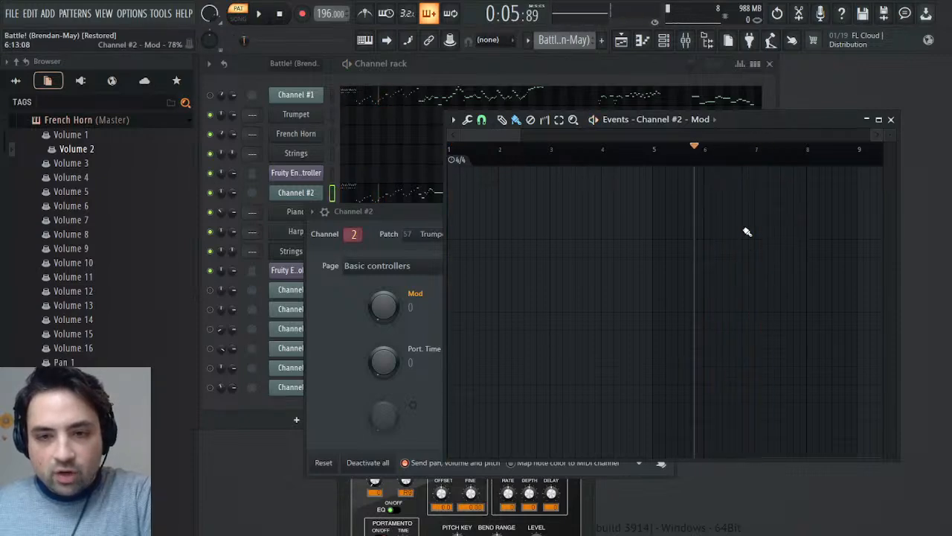
pyautogui.press('space')
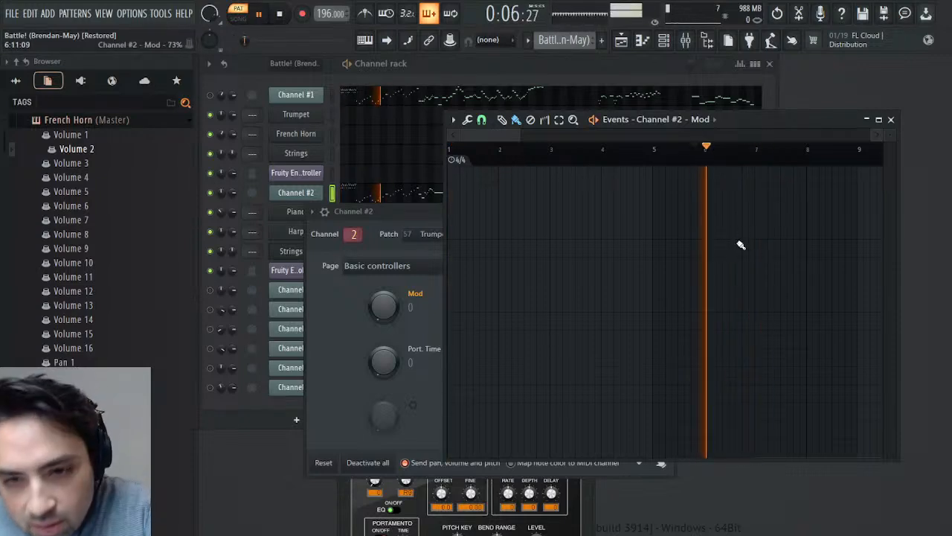
pyautogui.click(736, 157)
pyautogui.press('space')
pyautogui.moveTo(742, 162); pyautogui.dragTo(743, 163)
pyautogui.press('space')
pyautogui.click(744, 162)
pyautogui.click(745, 162)
pyautogui.press('space')
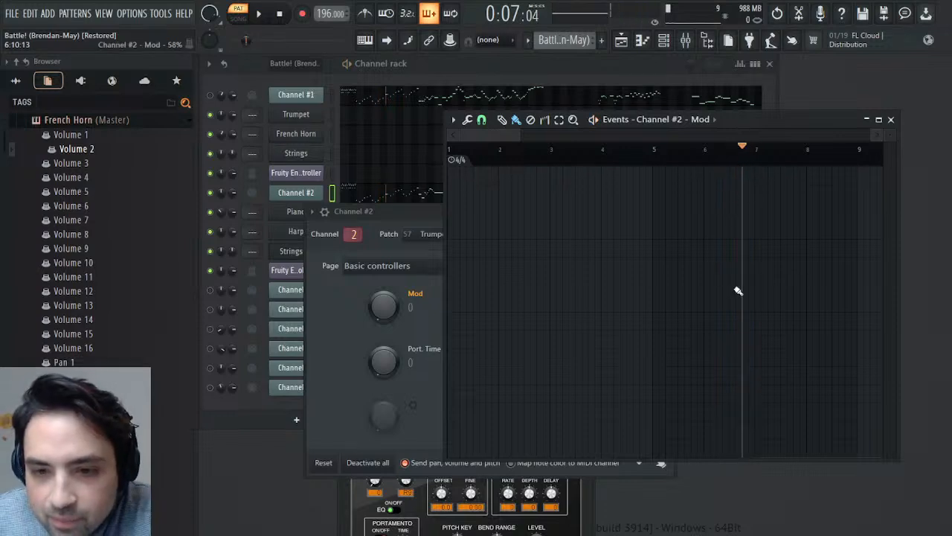
# - Audition Channel #2's Mod events around bars 6 and 10, and restore the event just before bar 7
pyautogui.moveTo(462, 136); pyautogui.dragTo(518, 146)
pyautogui.press('space')
pyautogui.press('space')
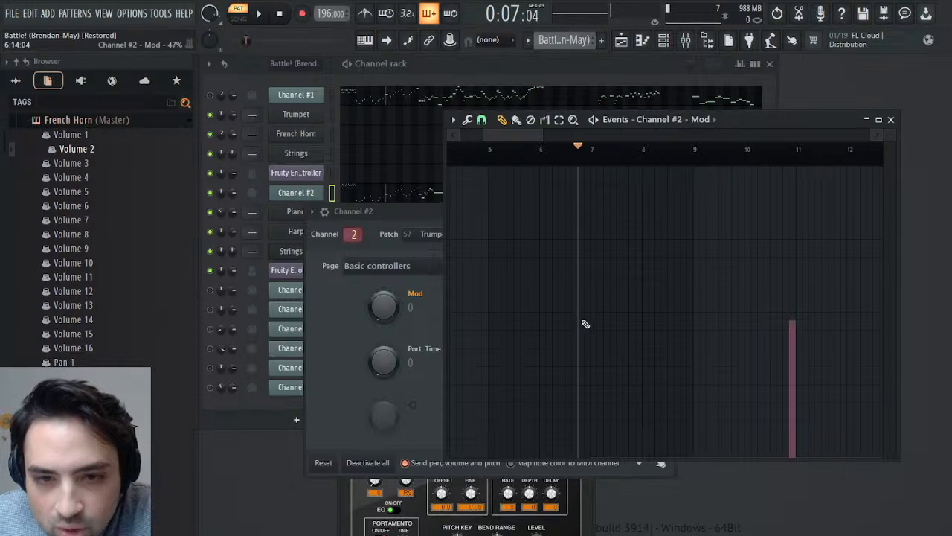
pyautogui.press('space')
pyautogui.press('space')
pyautogui.click(785, 161)
pyautogui.press('space')
pyautogui.press('space')
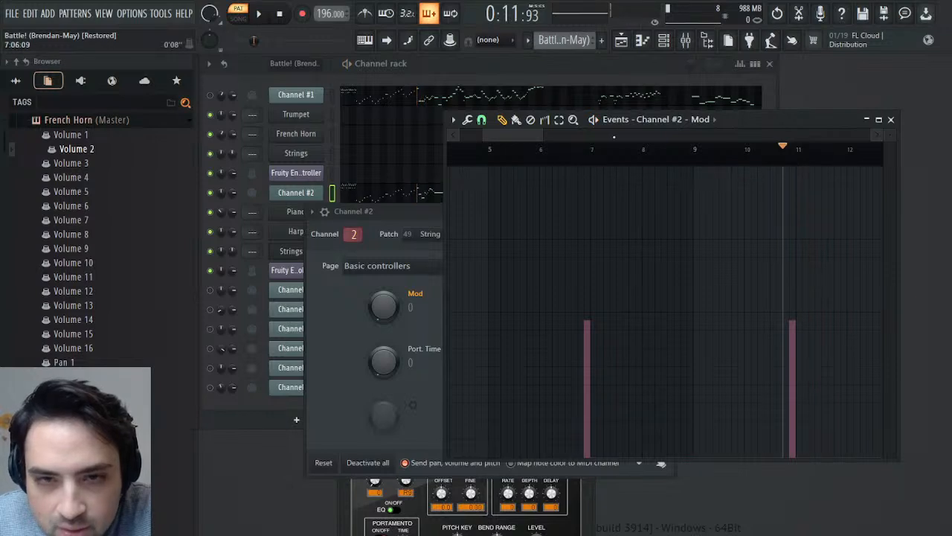
pyautogui.moveTo(531, 137); pyautogui.dragTo(507, 137)
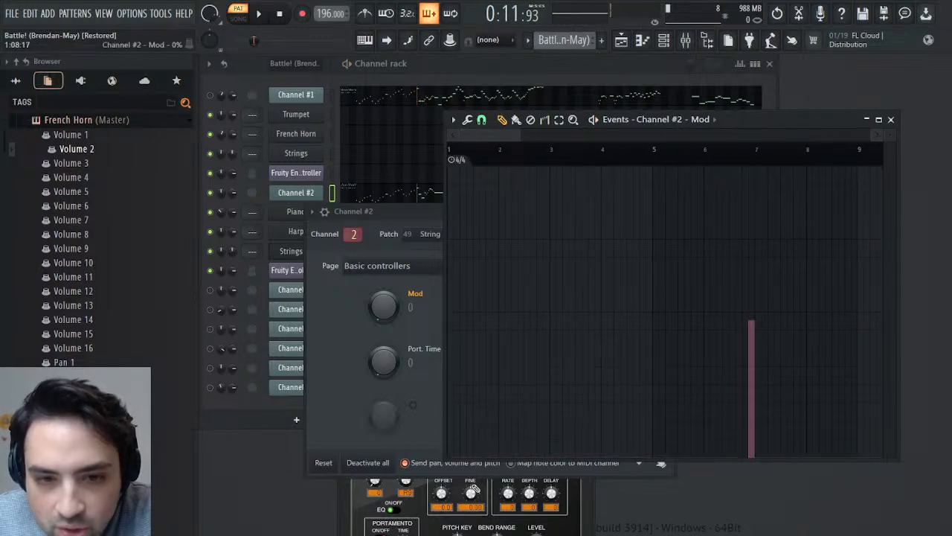
pyautogui.click(735, 151)
pyautogui.press('space')
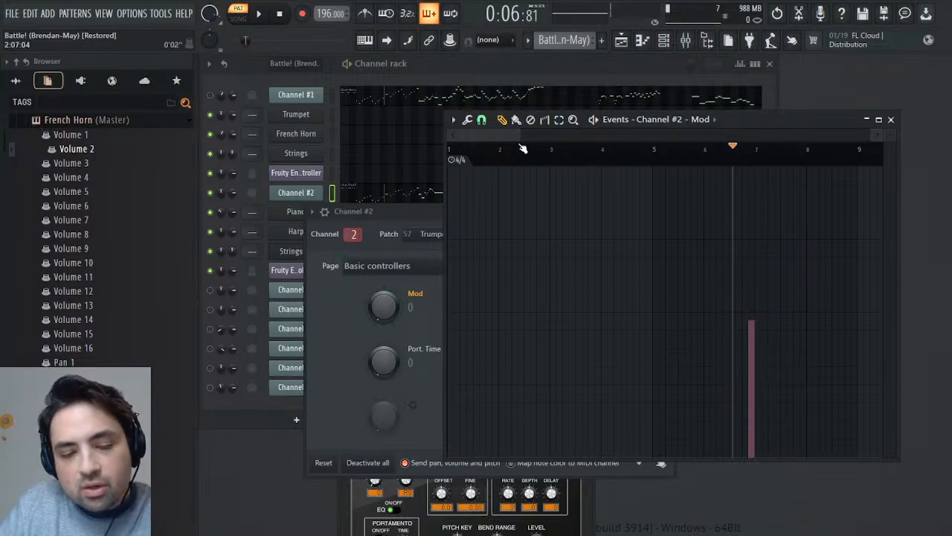
# - Close Channel #2's windows, switch to the Melody pattern and list Trumpet's parameters in place of French Horn's
pyautogui.click(892, 120)
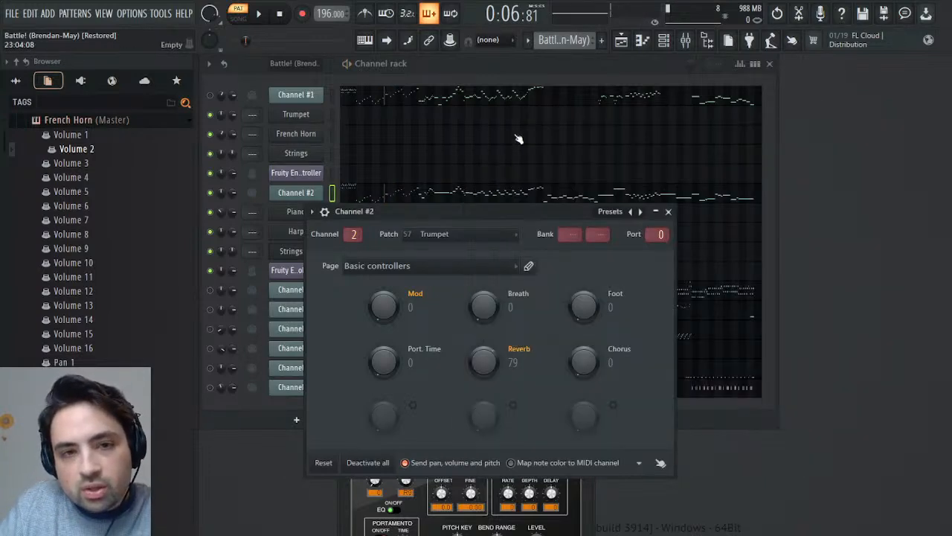
pyautogui.click(669, 213)
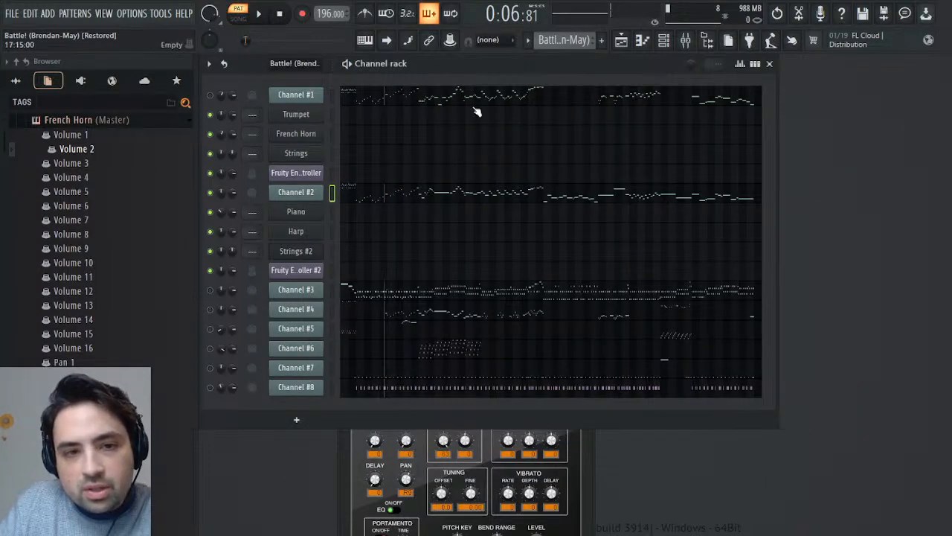
pyautogui.click(583, 57)
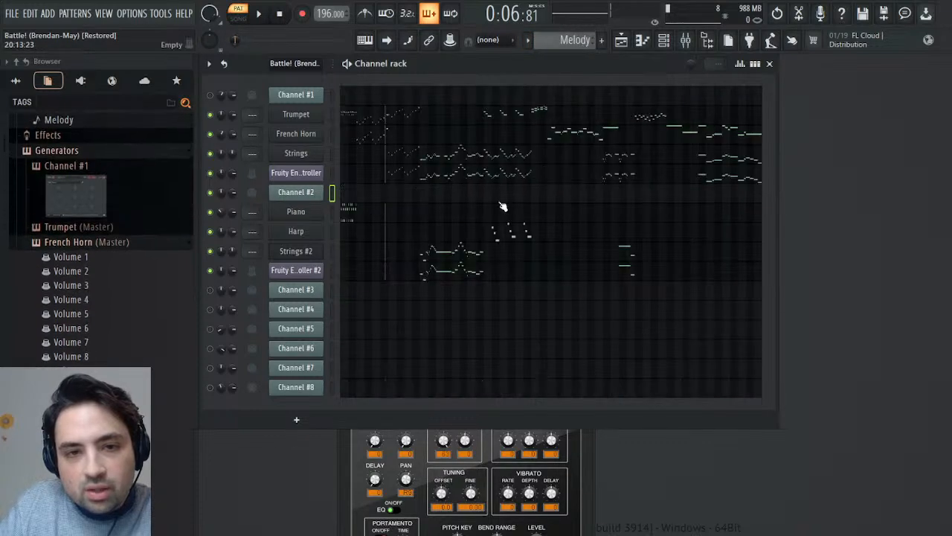
pyautogui.click(112, 243)
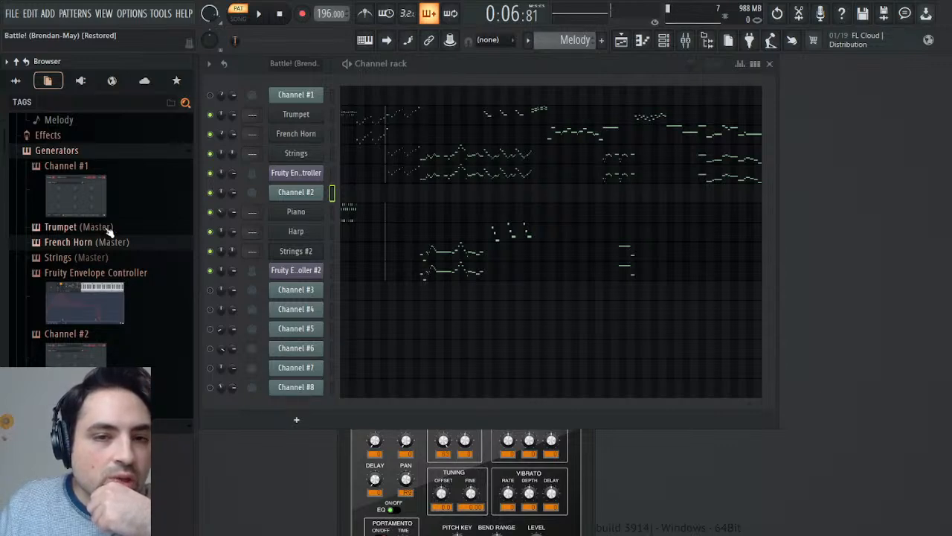
pyautogui.click(108, 228)
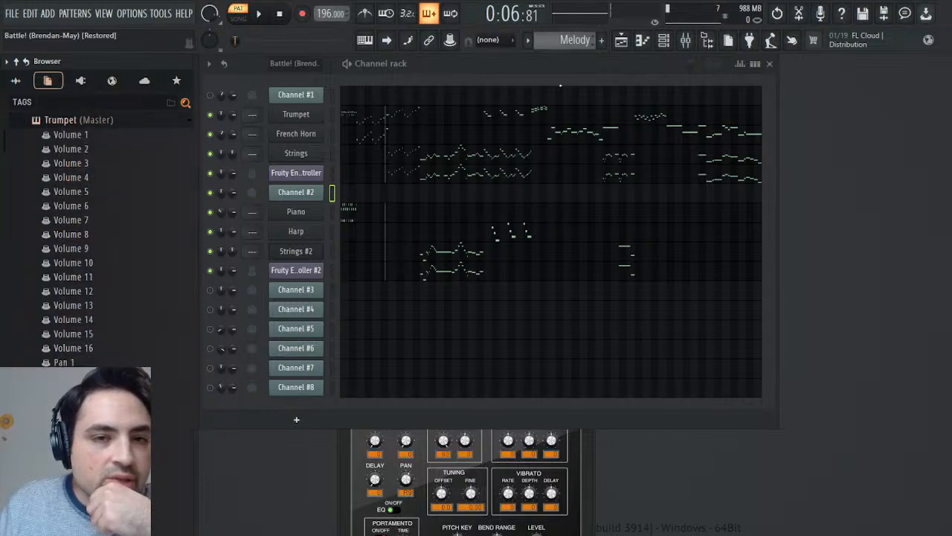
# - Check Trumpet's notes around bars 23 to 27 in the piano roll and play them from bar 25
pyautogui.click(540, 113)
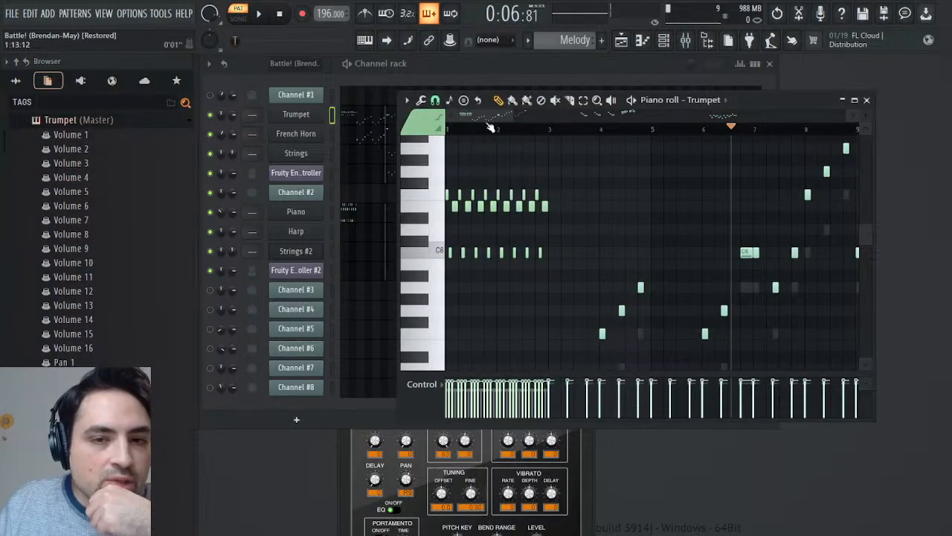
pyautogui.moveTo(481, 117); pyautogui.dragTo(636, 141)
pyautogui.scroll(3, 617, 236)
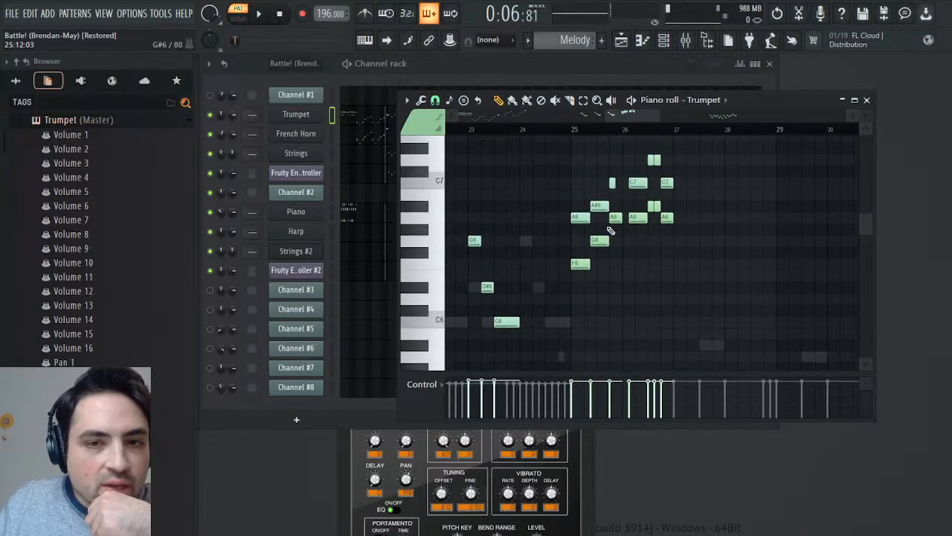
pyautogui.click(575, 130)
pyautogui.press('space')
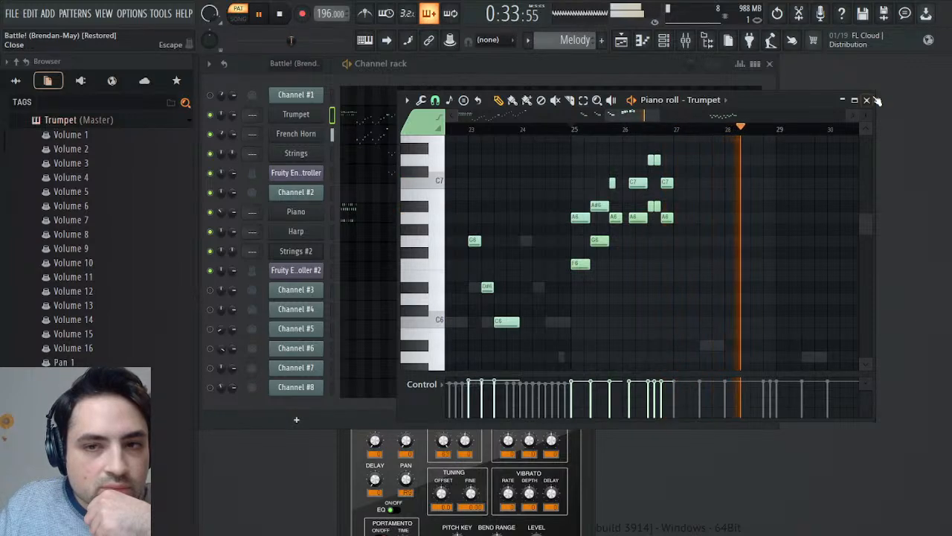
pyautogui.press('F7')
pyautogui.click(283, 16)
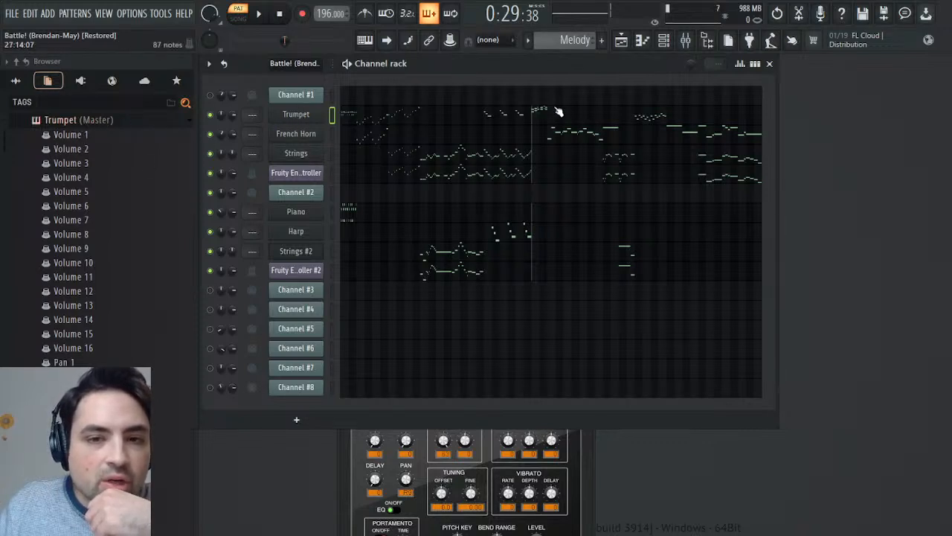
# - Switch to the Battle! (Brendan-May) pattern and open Channel #2's Mod events
pyautogui.scroll(1, 544, 40)
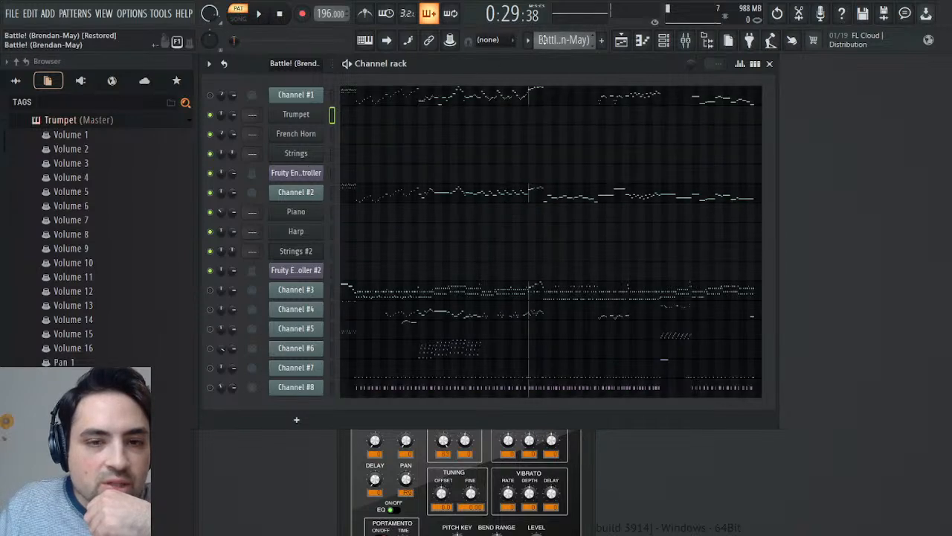
pyautogui.click(315, 190)
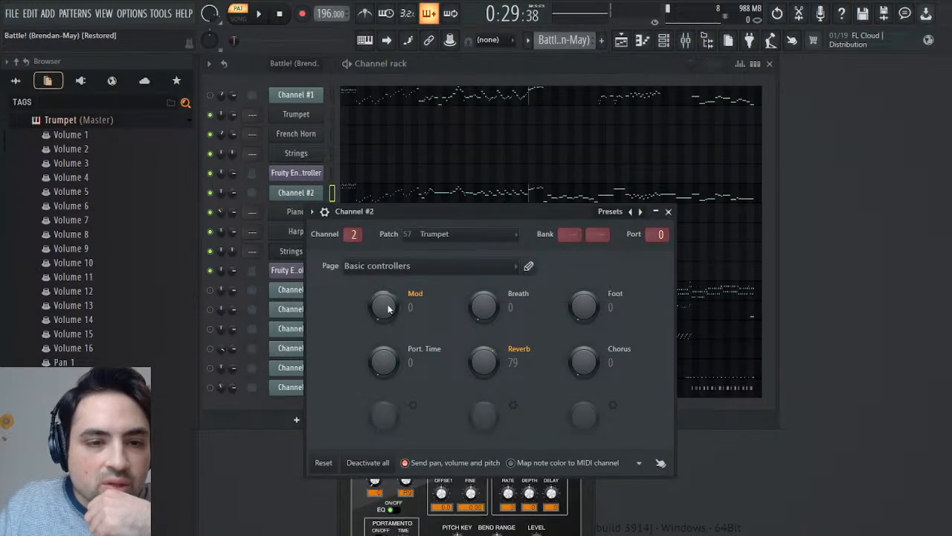
pyautogui.rightClick(387, 318)
pyautogui.click(389, 333)
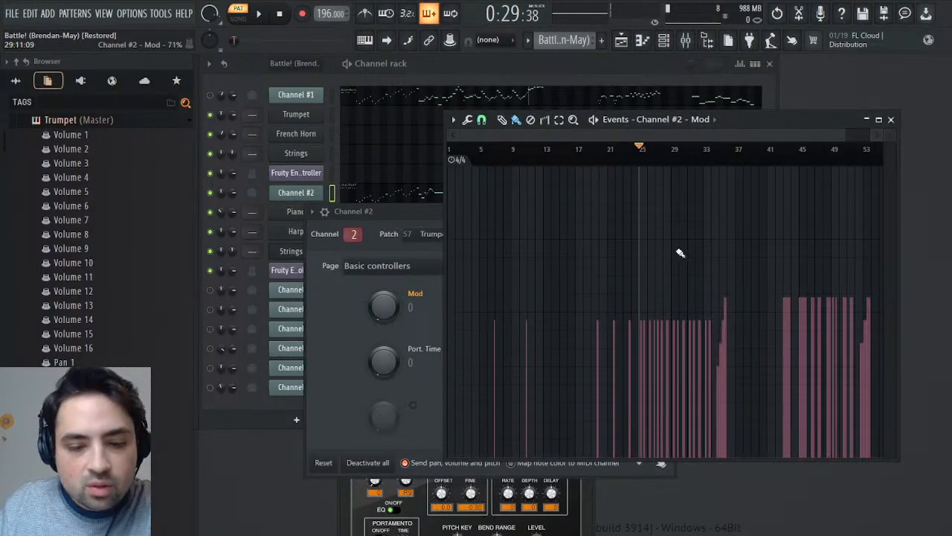
# - Play Channel #2 against its Mod events from bar 25, and from around bars 33, 41, 45 and 49
pyautogui.press('space')
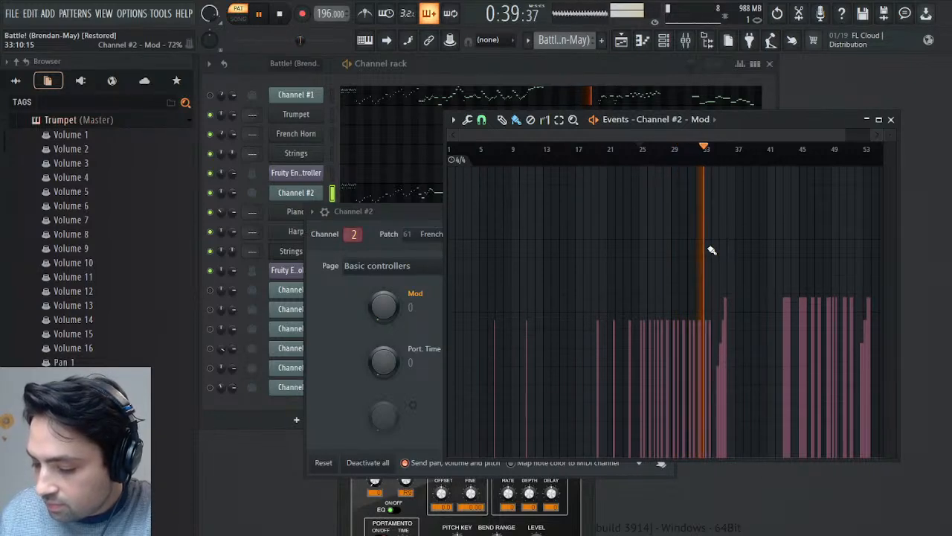
pyautogui.press('space')
pyautogui.press('space')
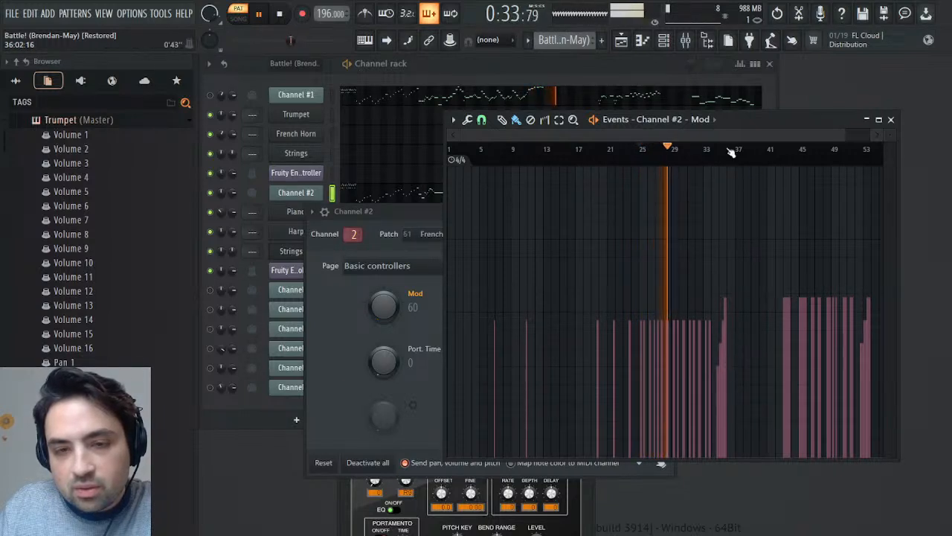
pyautogui.moveTo(751, 120); pyautogui.dragTo(681, 174)
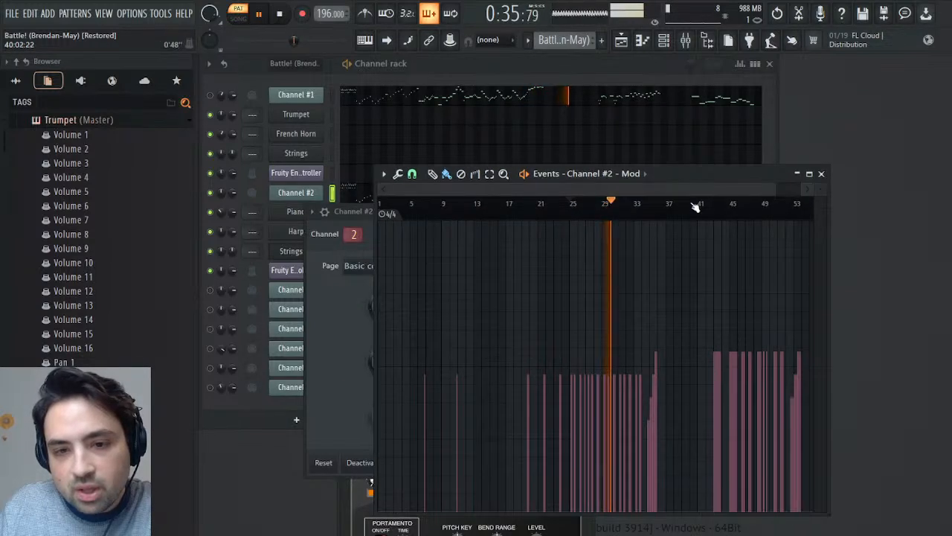
pyautogui.click(642, 205)
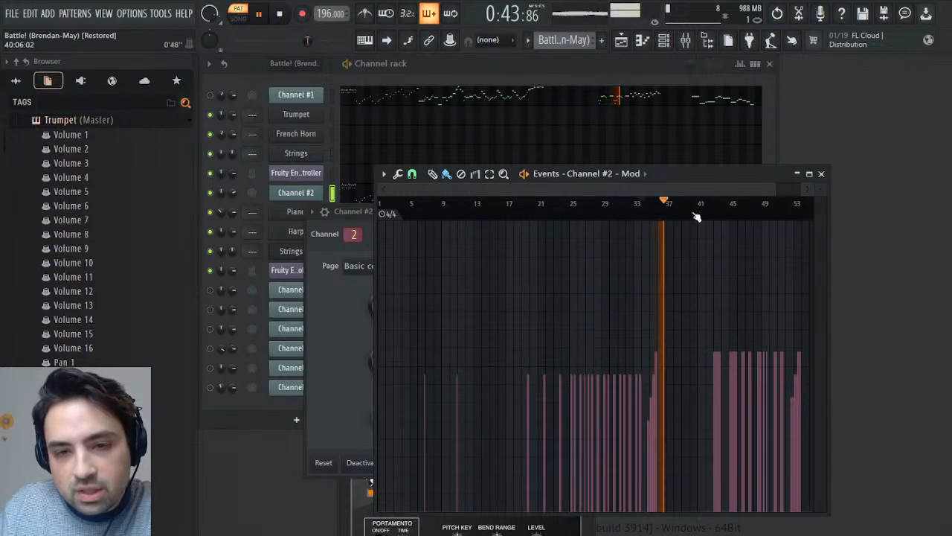
pyautogui.click(703, 204)
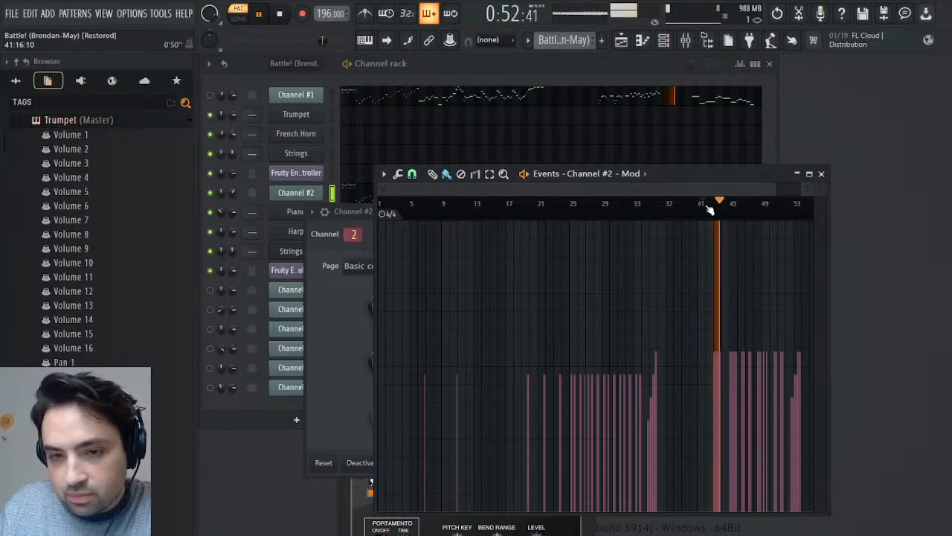
pyautogui.click(730, 206)
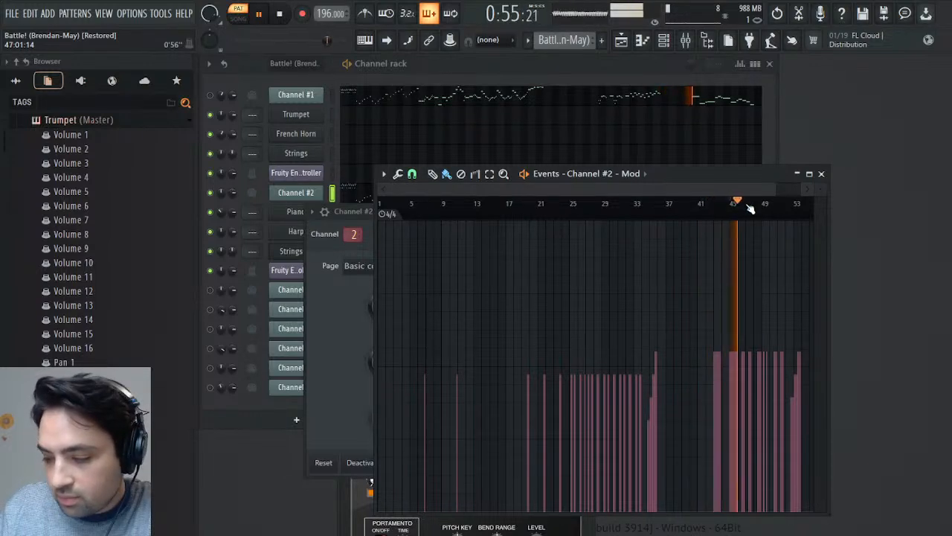
pyautogui.click(767, 208)
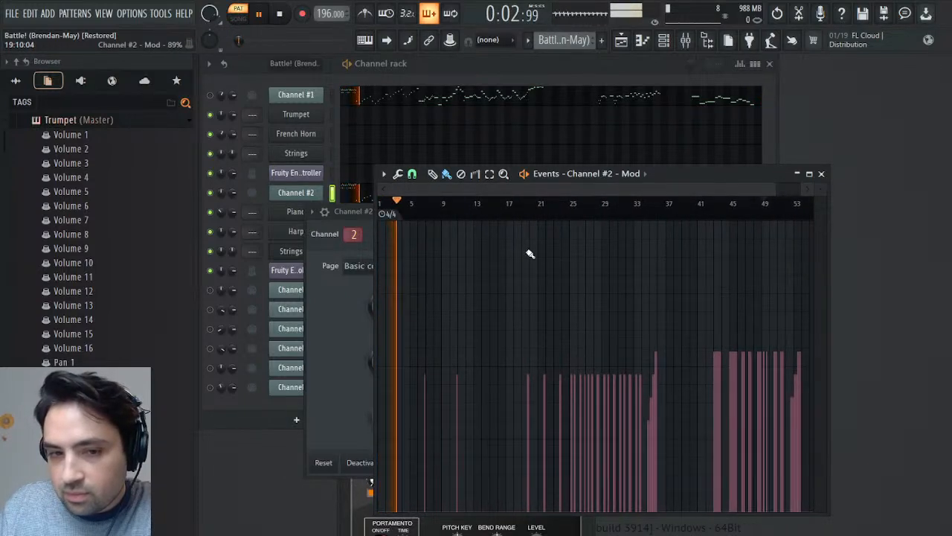
# - Play Channel #2 from around bars 7 and 20, and check the Mod events after bar 25 in a closer view
pyautogui.click(428, 204)
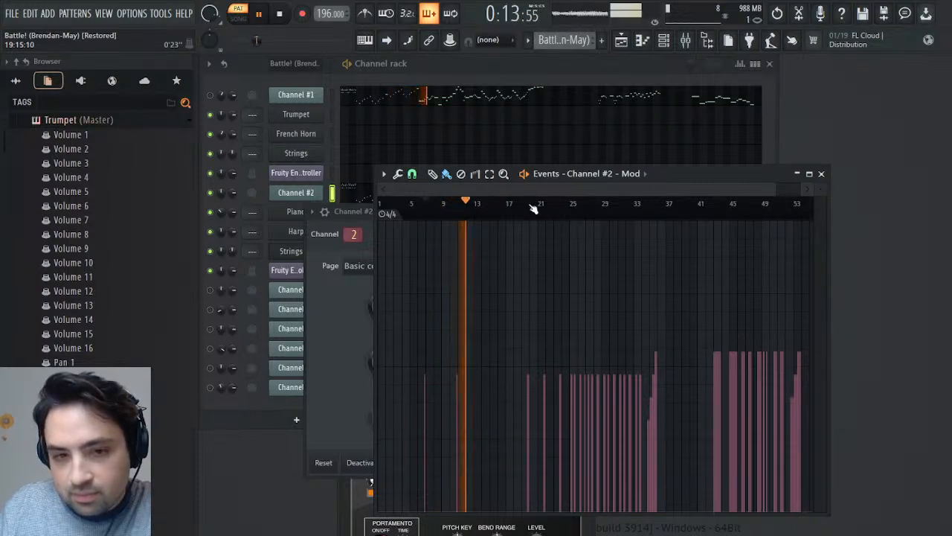
pyautogui.click(531, 204)
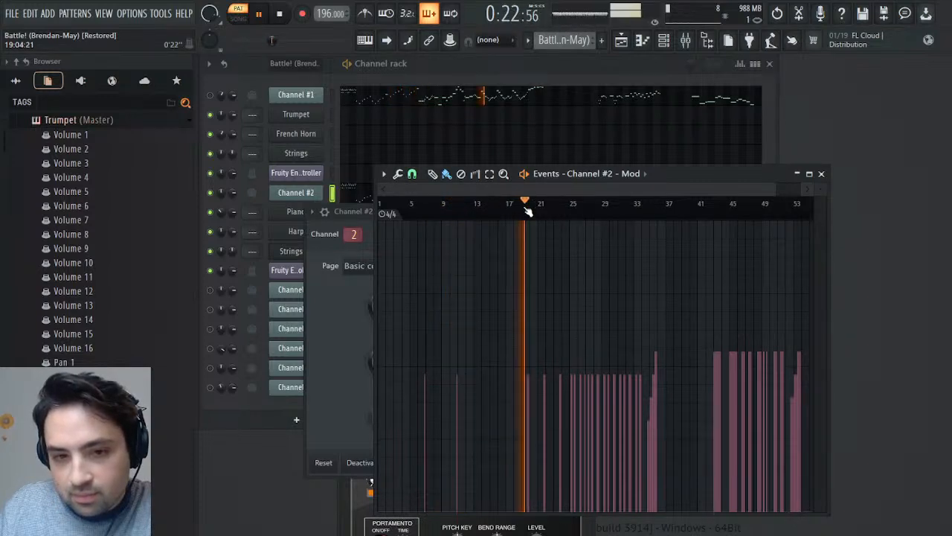
pyautogui.click(574, 204)
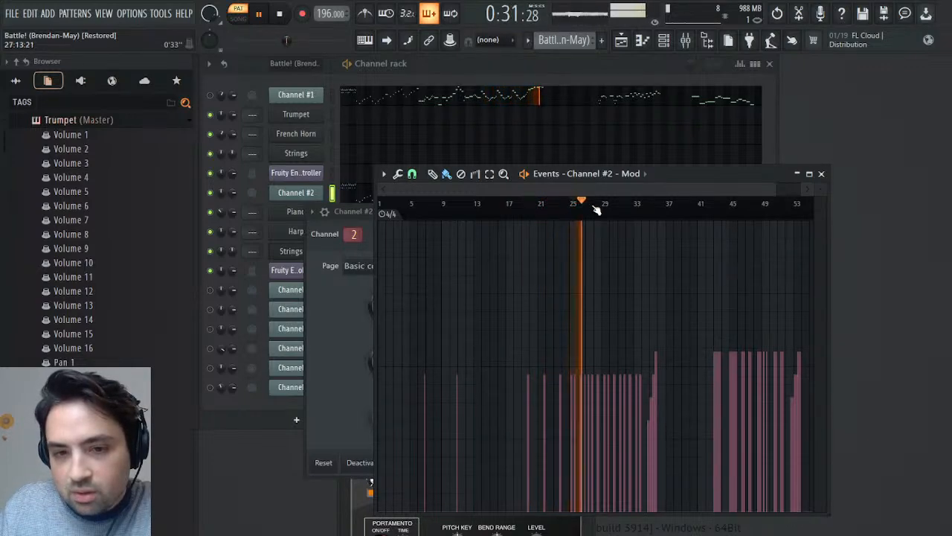
pyautogui.press('space')
pyautogui.moveTo(772, 192); pyautogui.dragTo(642, 182)
pyautogui.press('space')
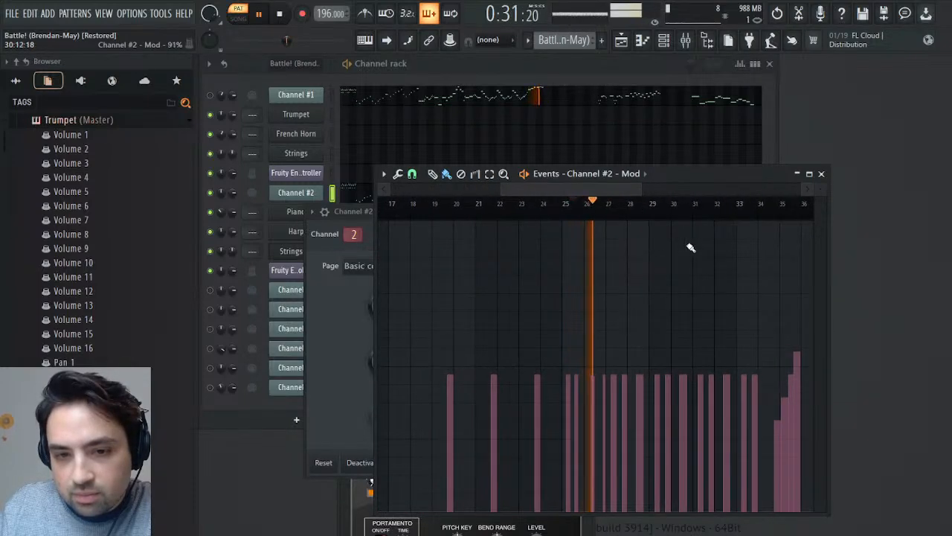
pyautogui.press('space')
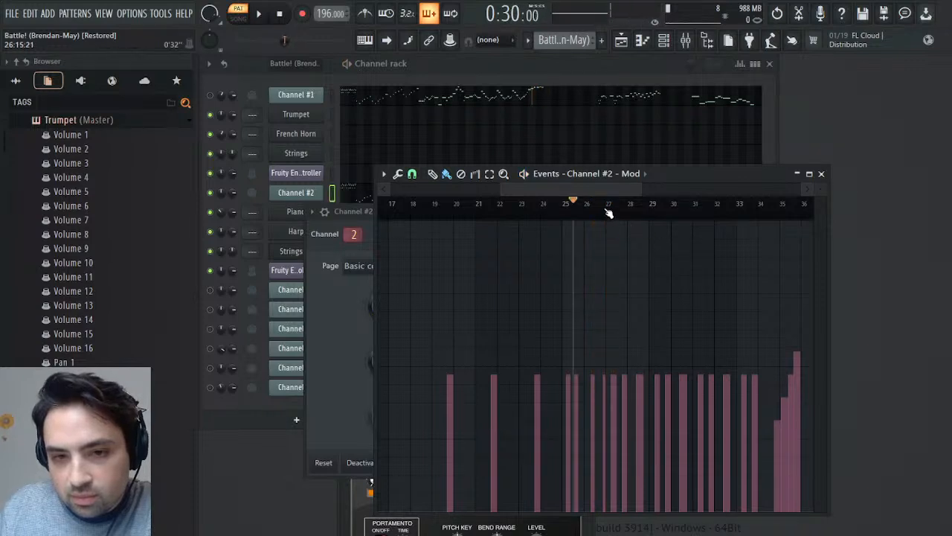
# - Select Channel #2's Mod events from bar 1 up to just before bar 27
pyautogui.moveTo(609, 214); pyautogui.dragTo(113, 216)
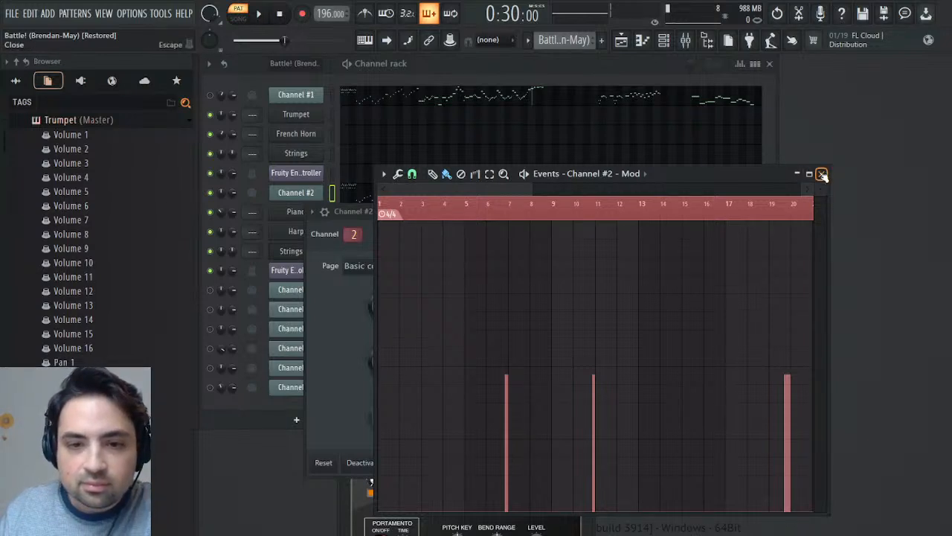
pyautogui.moveTo(466, 181); pyautogui.dragTo(345, 210)
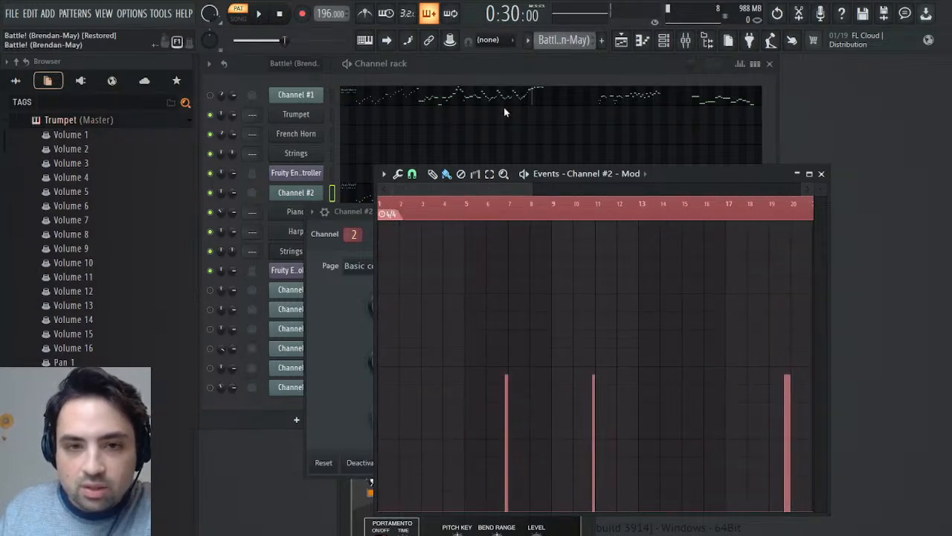
pyautogui.moveTo(488, 189); pyautogui.dragTo(595, 224)
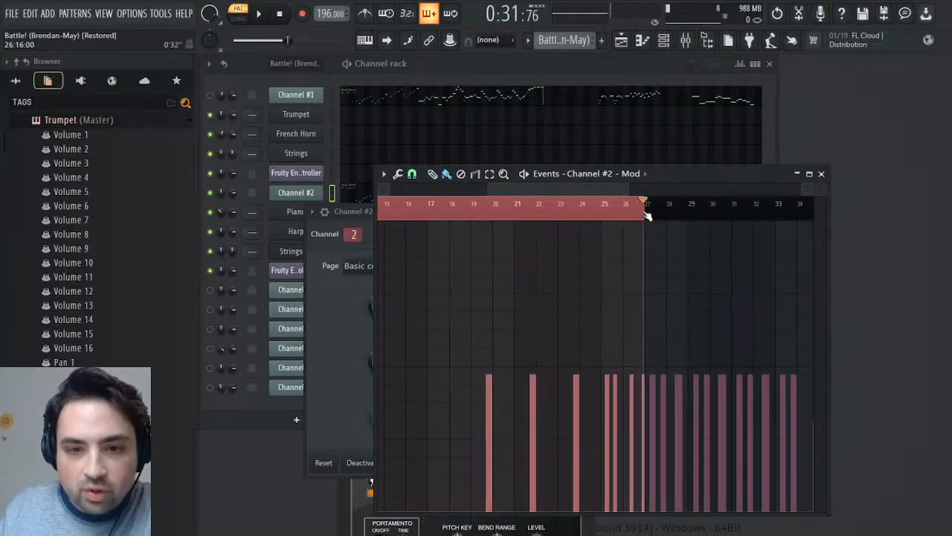
pyautogui.moveTo(649, 215); pyautogui.dragTo(30, 212)
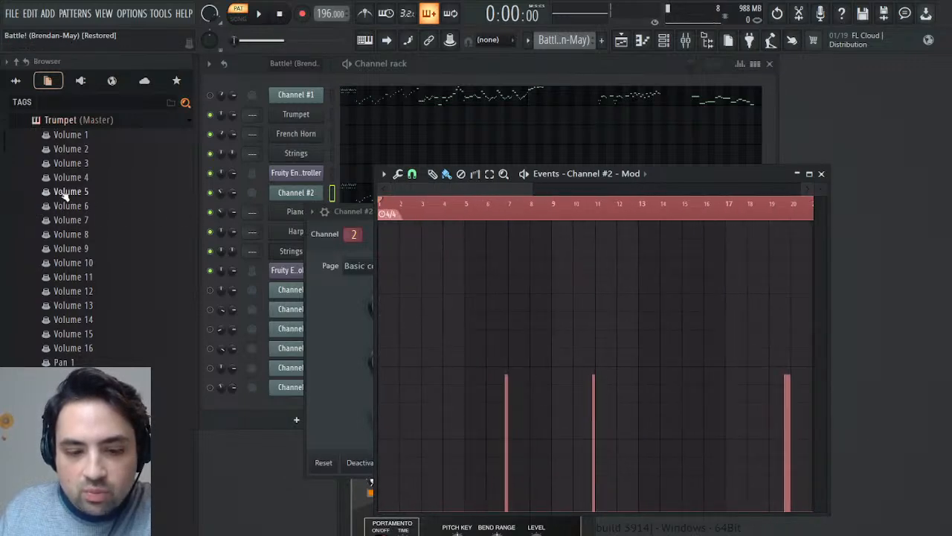
# - Switch to the Melody pattern and open the Trumpet's MIDI CC #1 (Modulation wheel) events
pyautogui.click(594, 65)
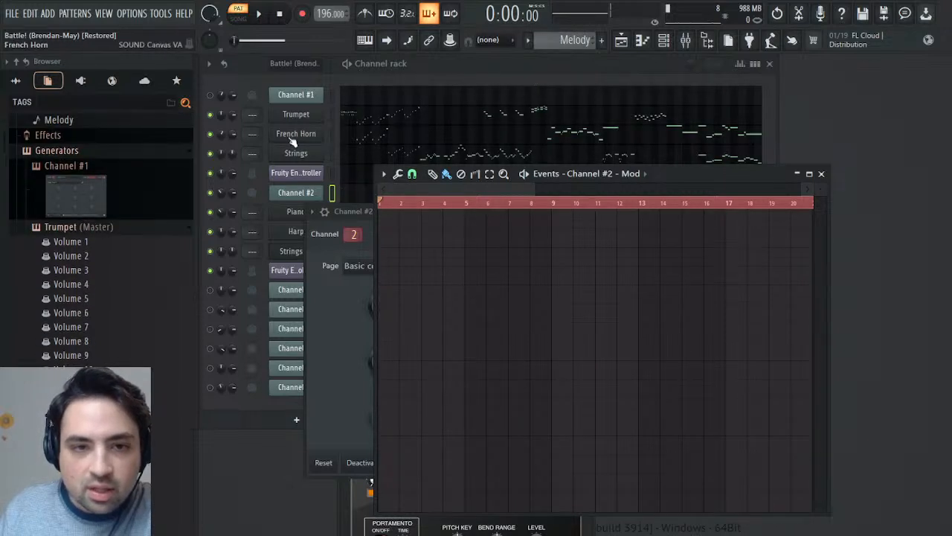
pyautogui.scroll(-20, 84, 245)
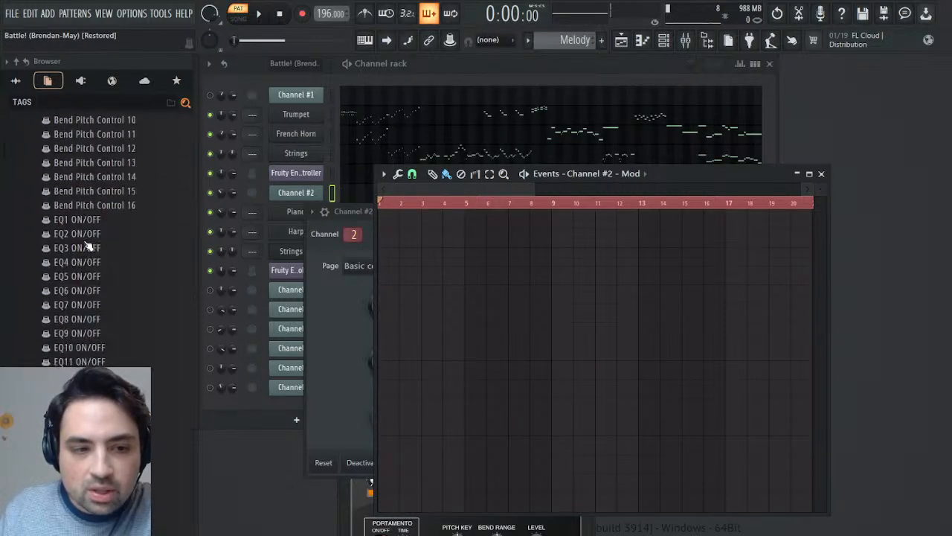
pyautogui.scroll(-20, 84, 246)
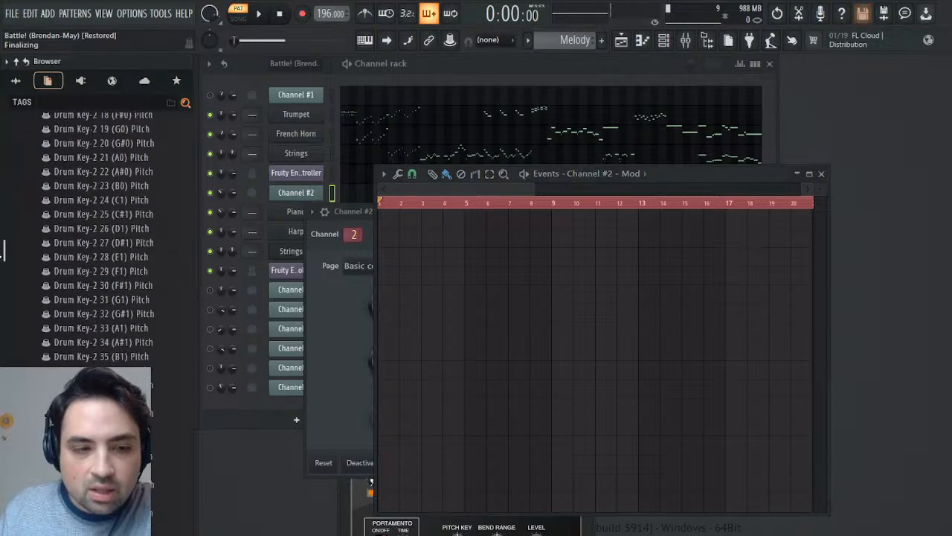
pyautogui.scroll(16, 84, 245)
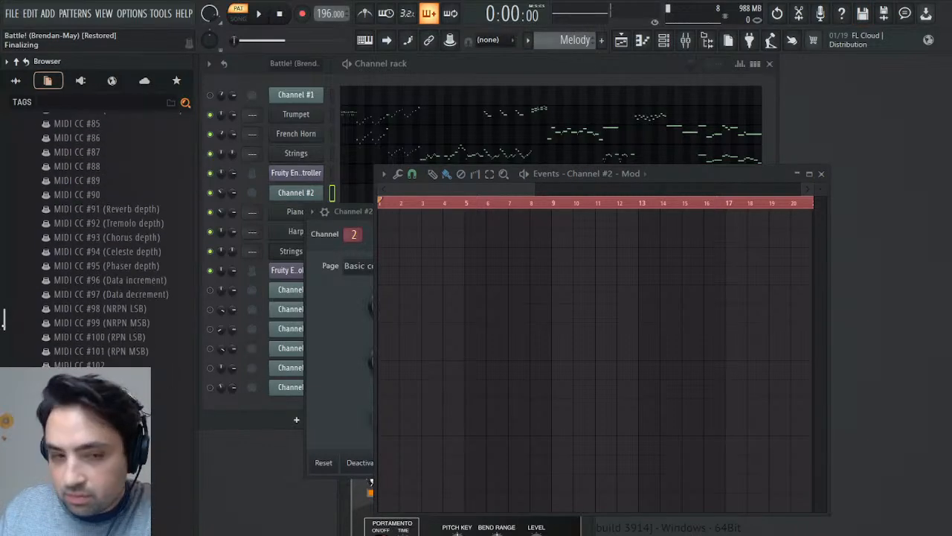
pyautogui.moveTo(12, 320)
pyautogui.mouseDown()
pyautogui.moveTo(20, 312)
pyautogui.moveTo(20, 322)
pyautogui.mouseUp()
pyautogui.scroll(15, 59, 316)
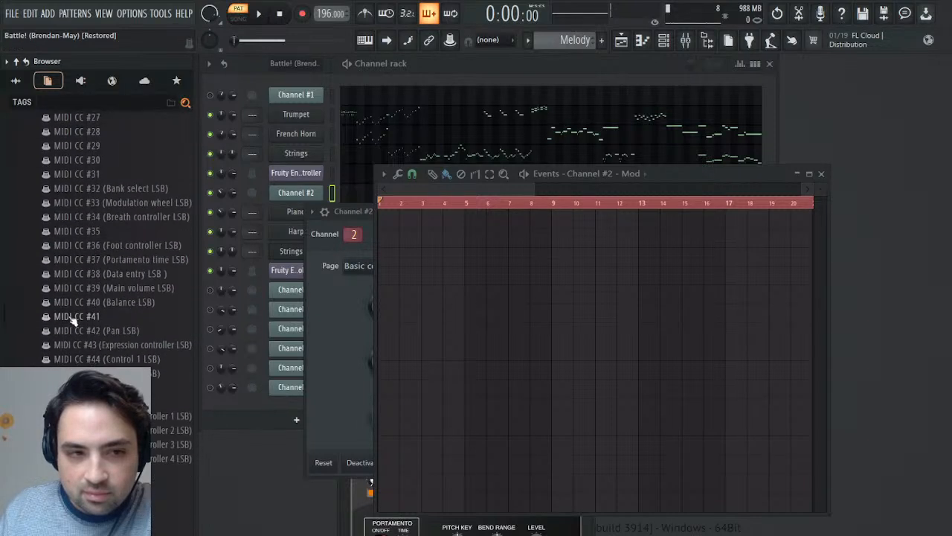
pyautogui.scroll(3, 97, 298)
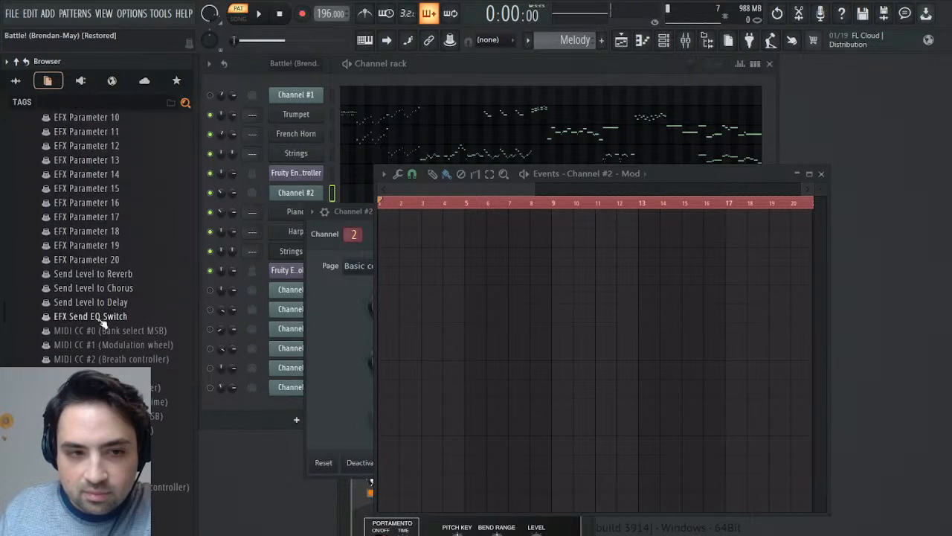
pyautogui.click(127, 352)
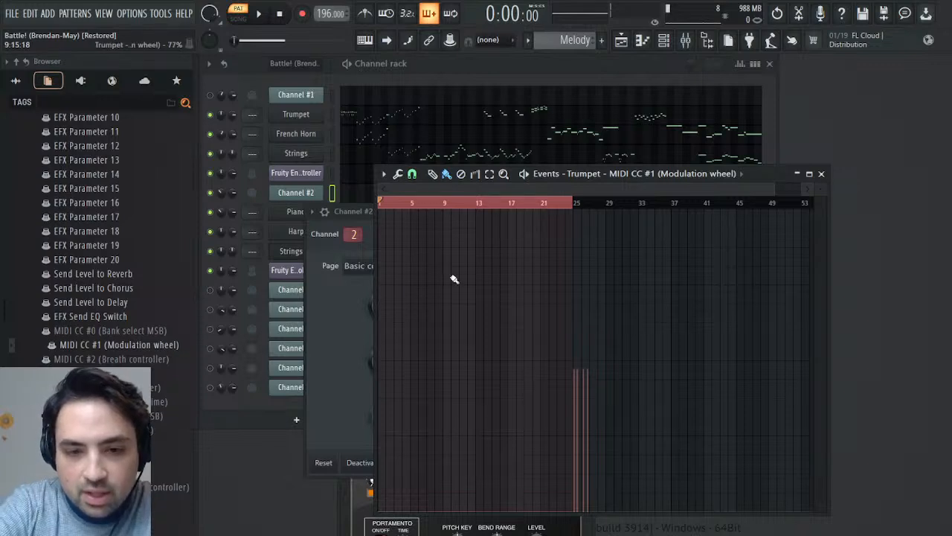
# - Paste Channel #2's copied Mod events into the Trumpet's modulation wheel events and play the Melody pattern from bar 1 against them
pyautogui.hotkey('ctrl', 'Delete')
pyautogui.hotkey('ctrl', 'z')
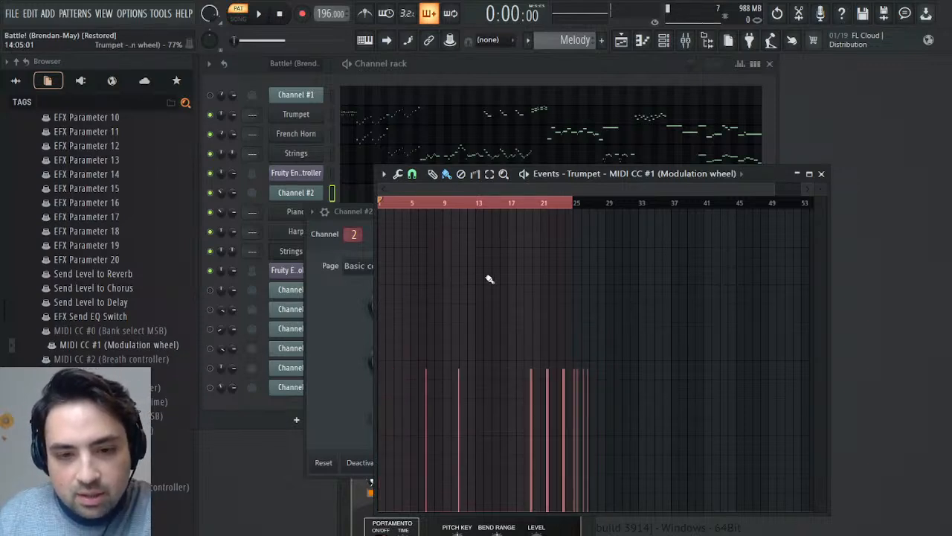
pyautogui.click(534, 203)
pyautogui.press('space')
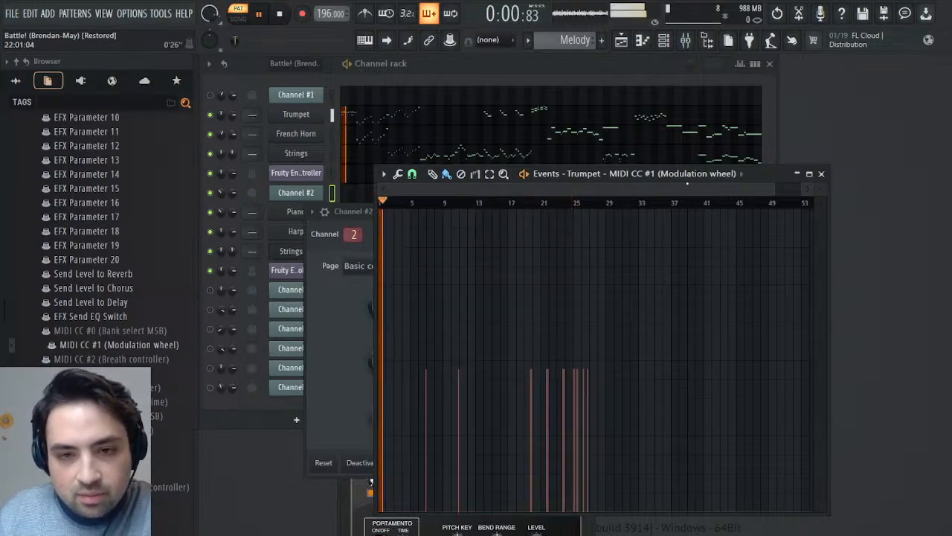
pyautogui.moveTo(772, 189); pyautogui.dragTo(483, 205)
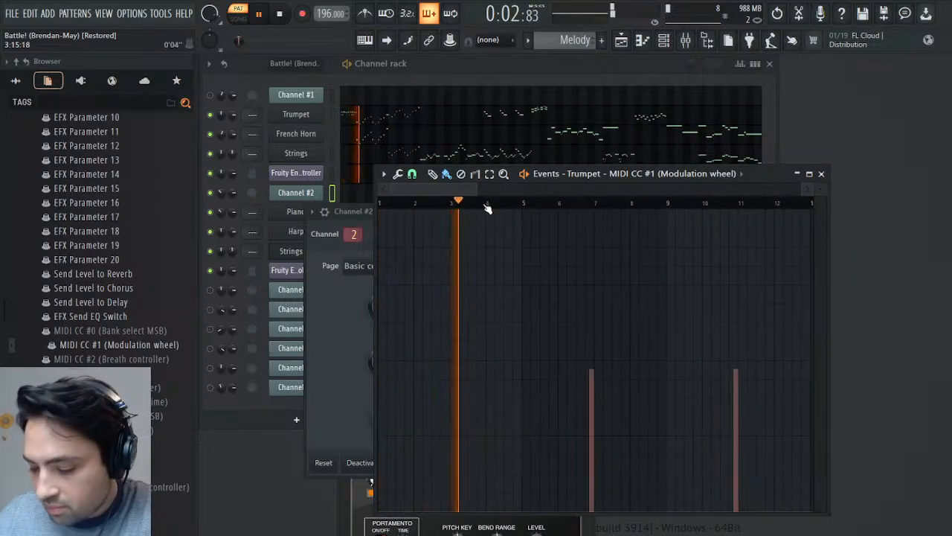
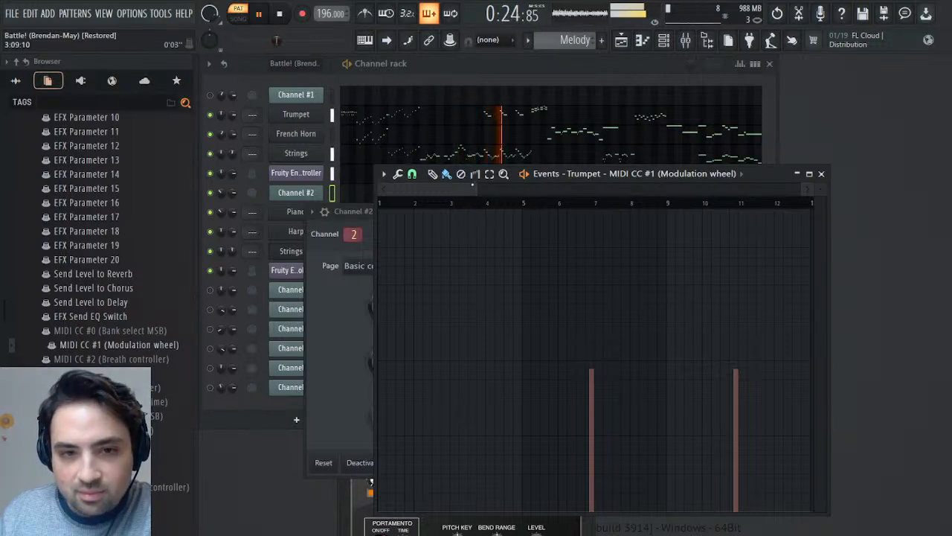
# - Show the Trumpet's modulation wheel events across bars 1 to 33 and play the Melody pattern from about bar 6
pyautogui.moveTo(471, 190); pyautogui.dragTo(635, 199)
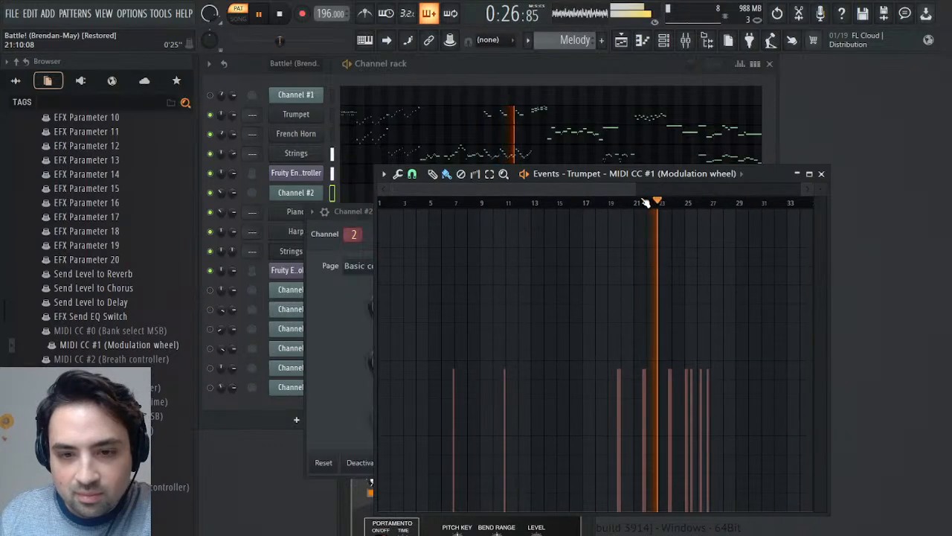
pyautogui.press('space')
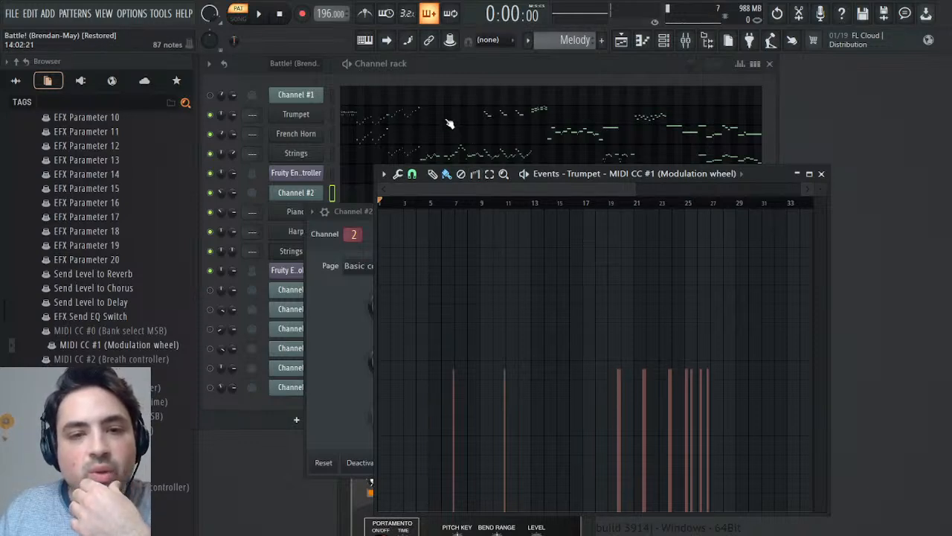
pyautogui.click(447, 201)
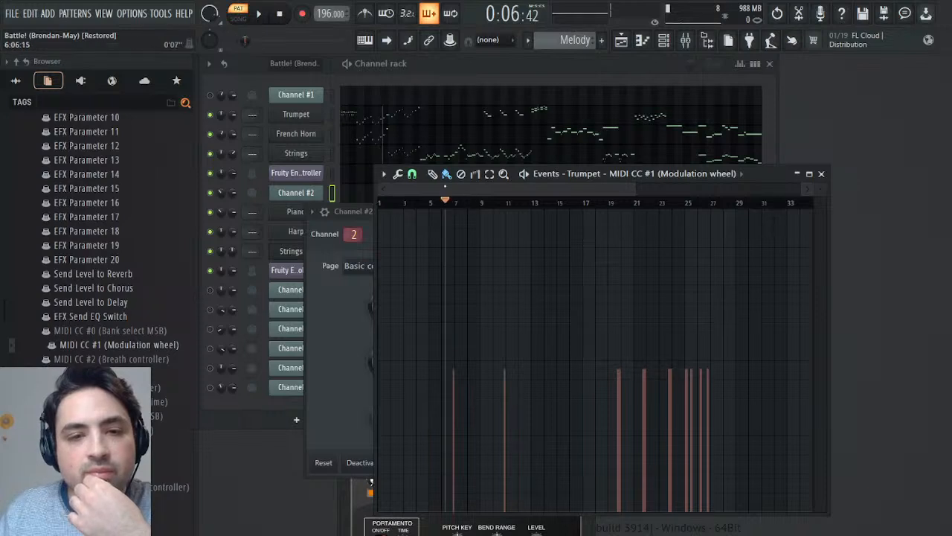
pyautogui.click(272, 13)
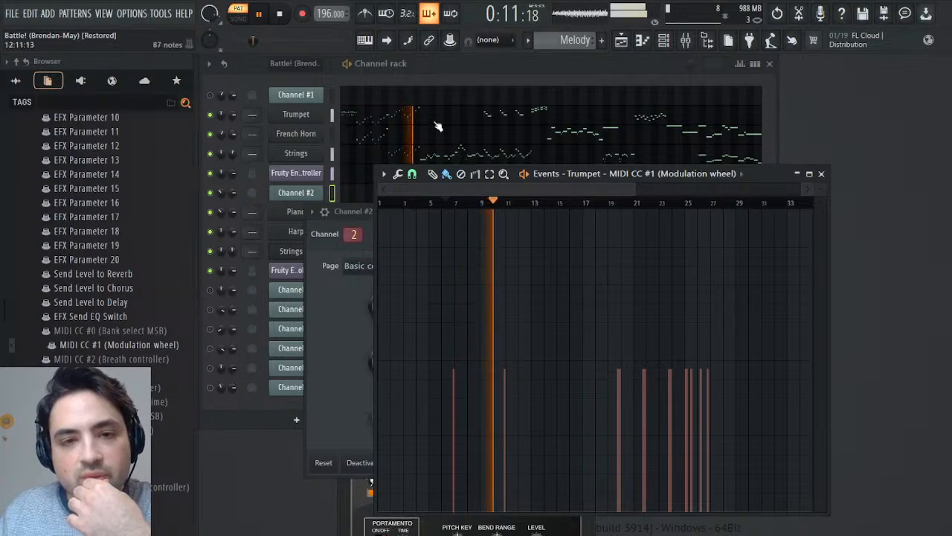
# - Open the Trumpet's piano roll and replay from about bar 6 to compare its notes with the modulation events
pyautogui.click(388, 121)
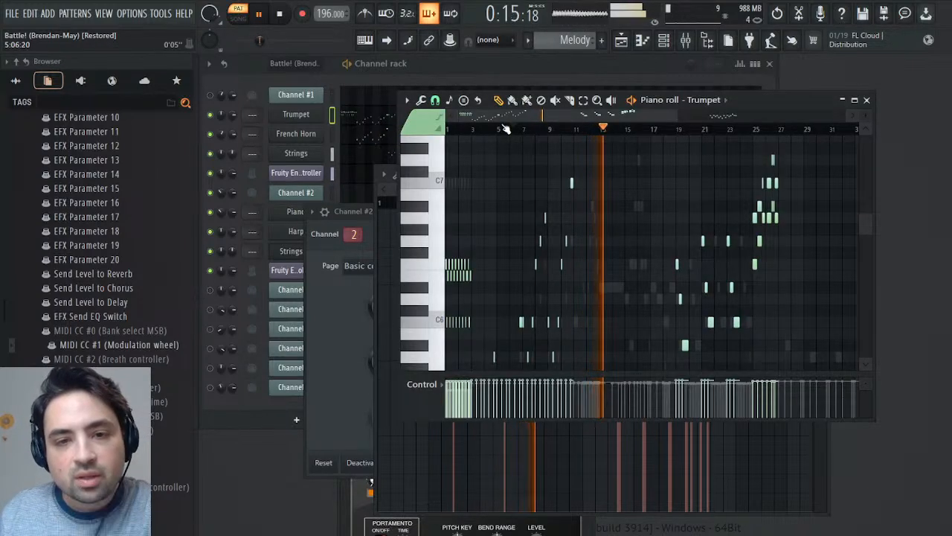
pyautogui.press('space')
pyautogui.press('space')
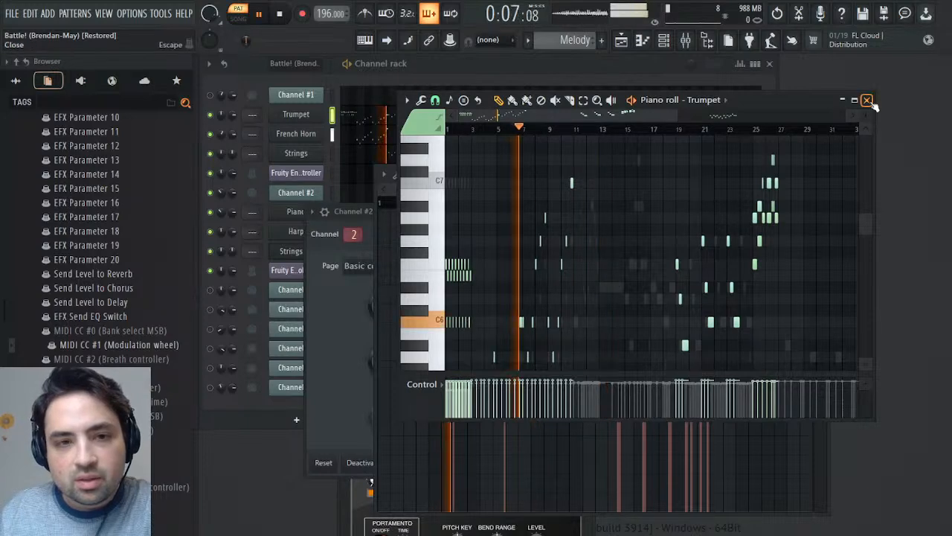
pyautogui.click(867, 100)
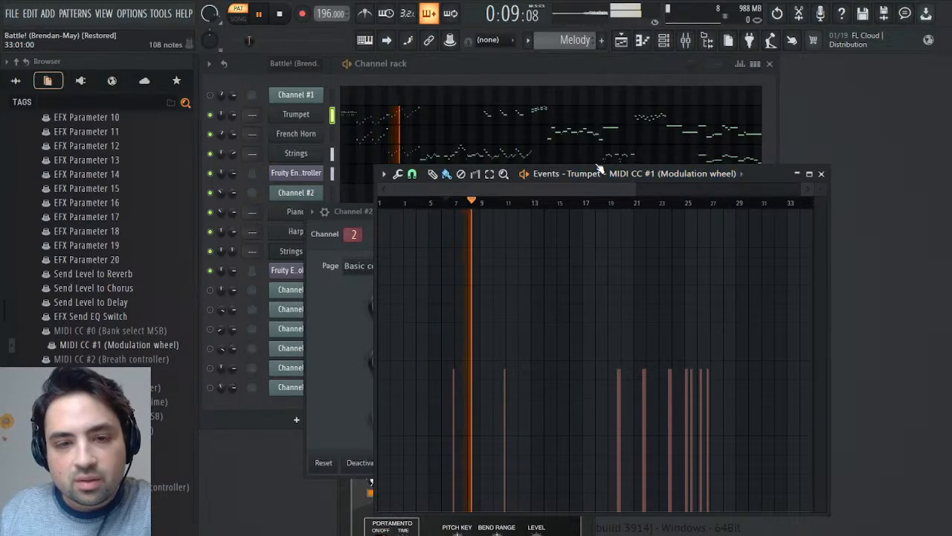
pyautogui.press('space')
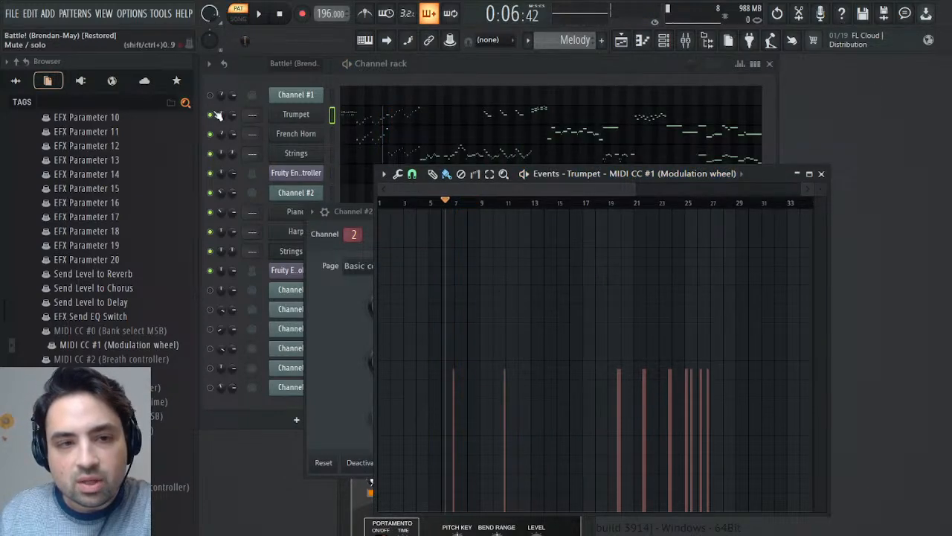
# - Play the Melody pattern from about bar 6 and from about bar 19 against the Trumpet's modulation events
pyautogui.press('space')
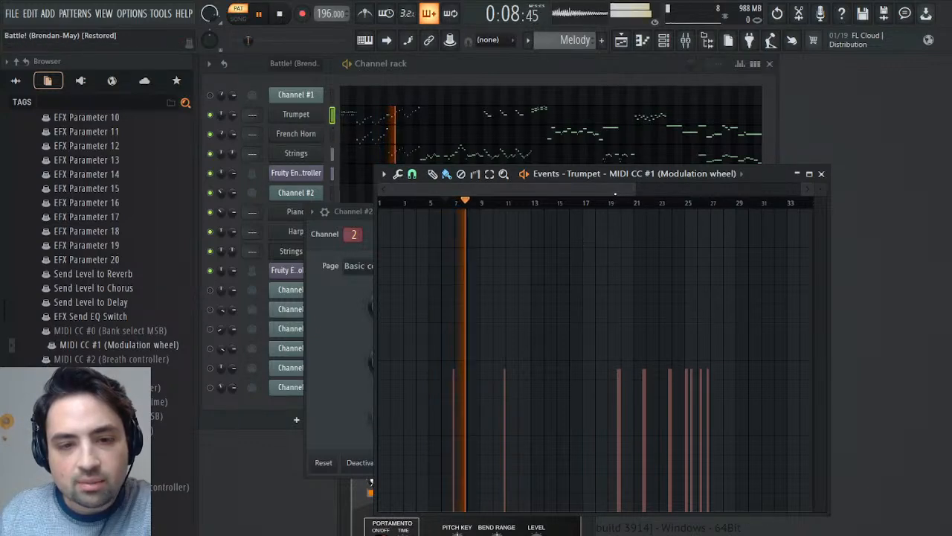
pyautogui.moveTo(529, 208); pyautogui.dragTo(637, 213)
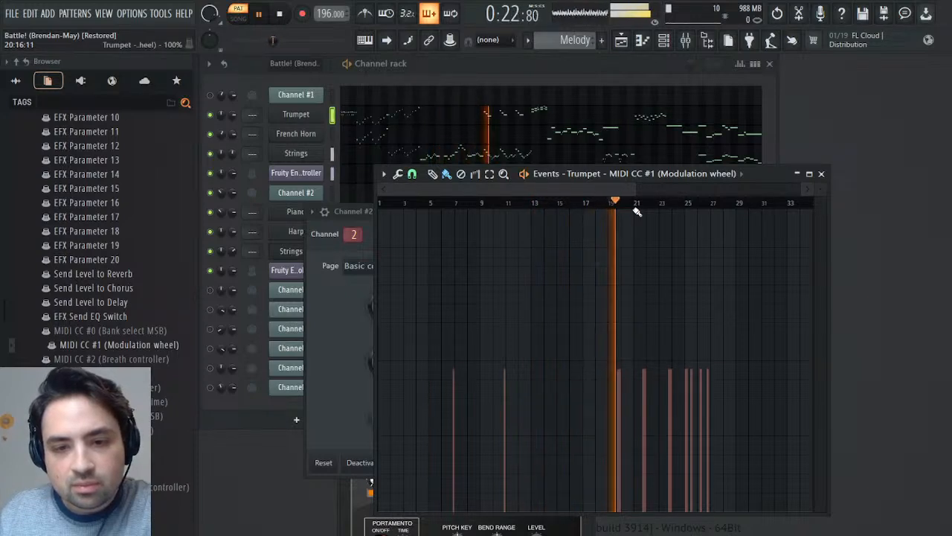
pyautogui.press('space')
pyautogui.press('space')
pyautogui.press('space')
pyautogui.press('space')
pyautogui.press('space')
# - Select the Trumpet's notes from bar 3 up to just before bar 25 in its piano roll
pyautogui.click(437, 122)
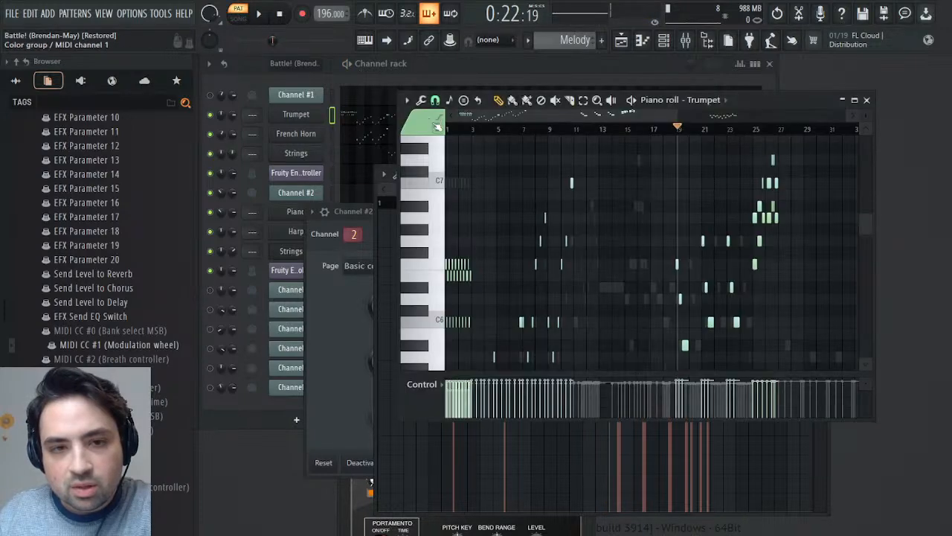
pyautogui.moveTo(521, 117); pyautogui.dragTo(618, 118)
pyautogui.click(867, 99)
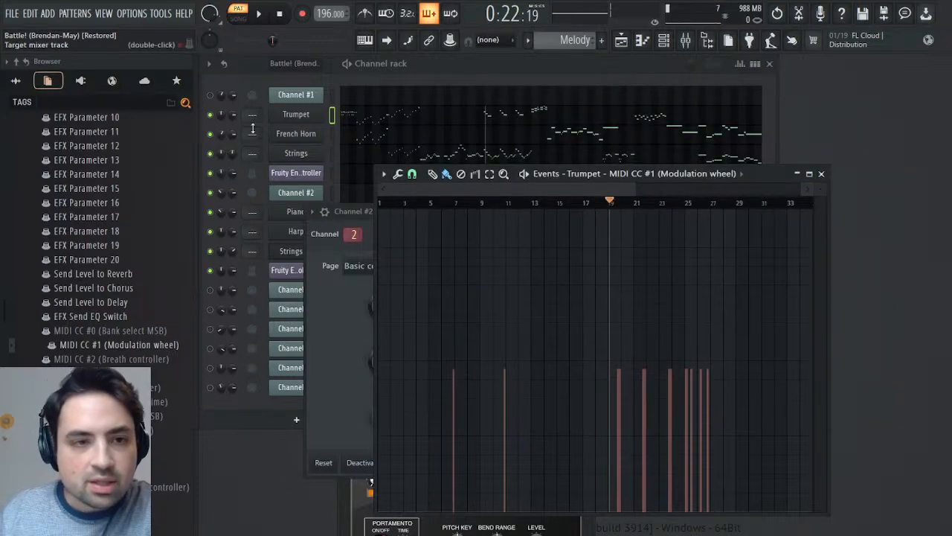
pyautogui.click(490, 120)
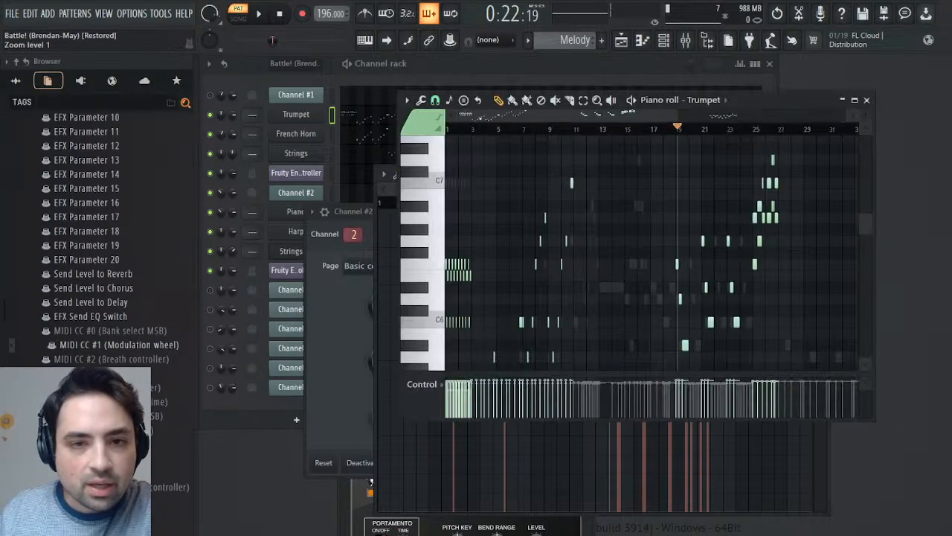
pyautogui.hscroll(3, 652, 253)
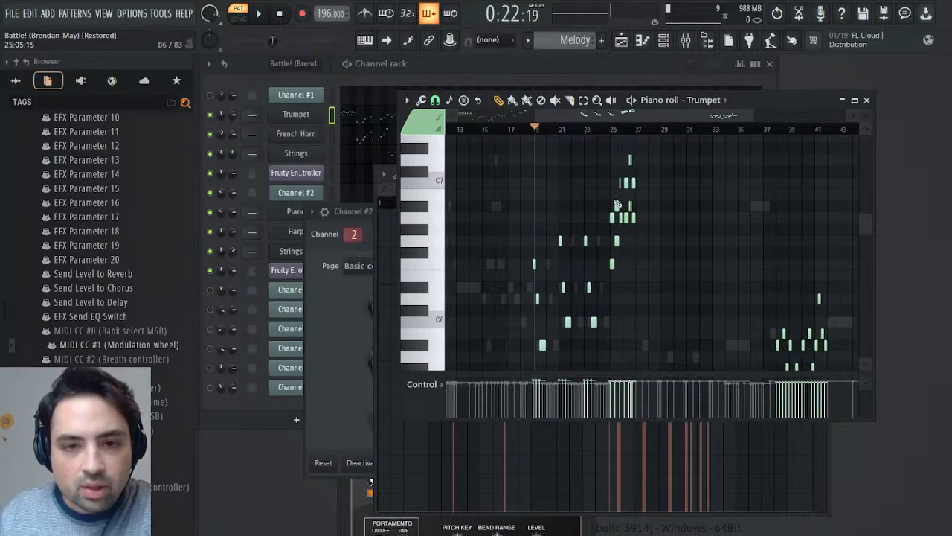
pyautogui.moveTo(608, 179); pyautogui.dragTo(477, 363)
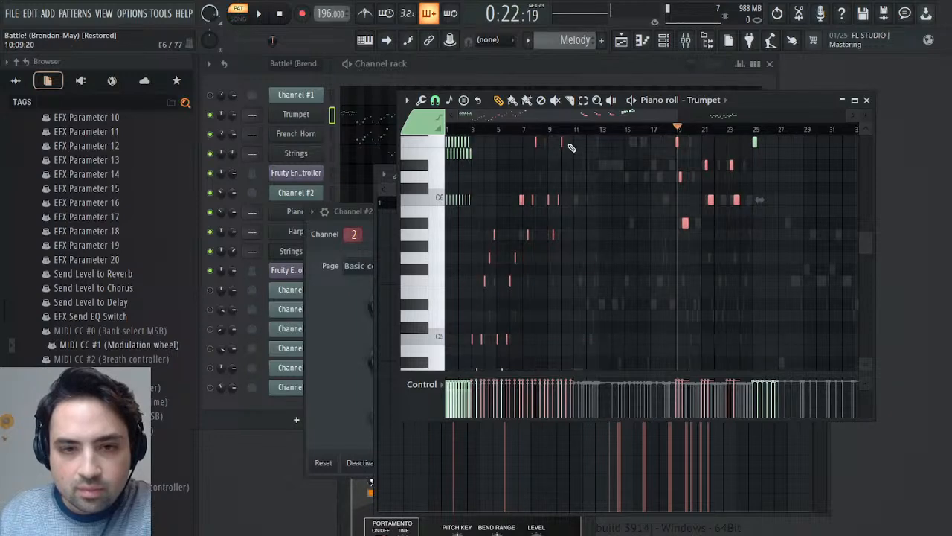
pyautogui.scroll(-2, 537, 253)
pyautogui.moveTo(511, 287); pyautogui.dragTo(451, 324)
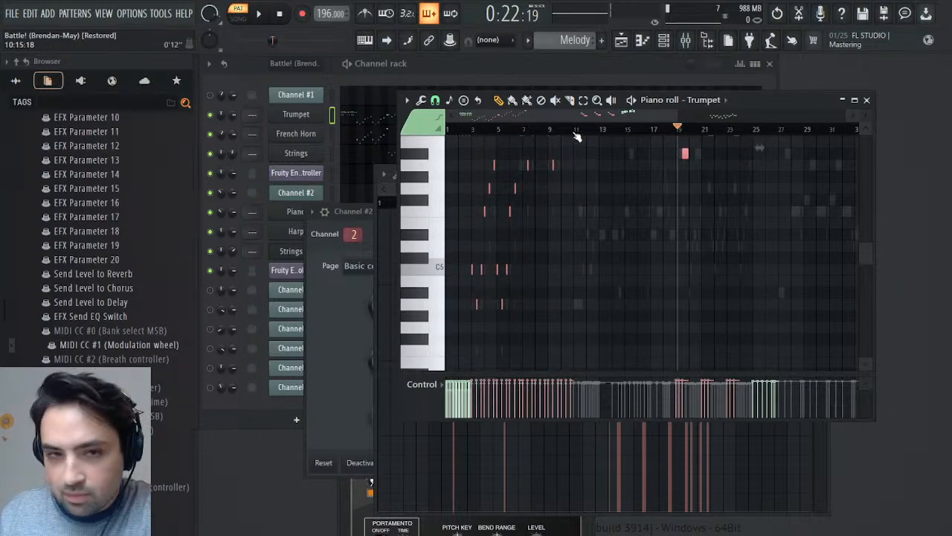
# - Examine the Trumpet's note phrase between bars 38 and 42 and audition its D6 note
pyautogui.moveTo(574, 119); pyautogui.dragTo(708, 119)
pyautogui.scroll(3, 638, 297)
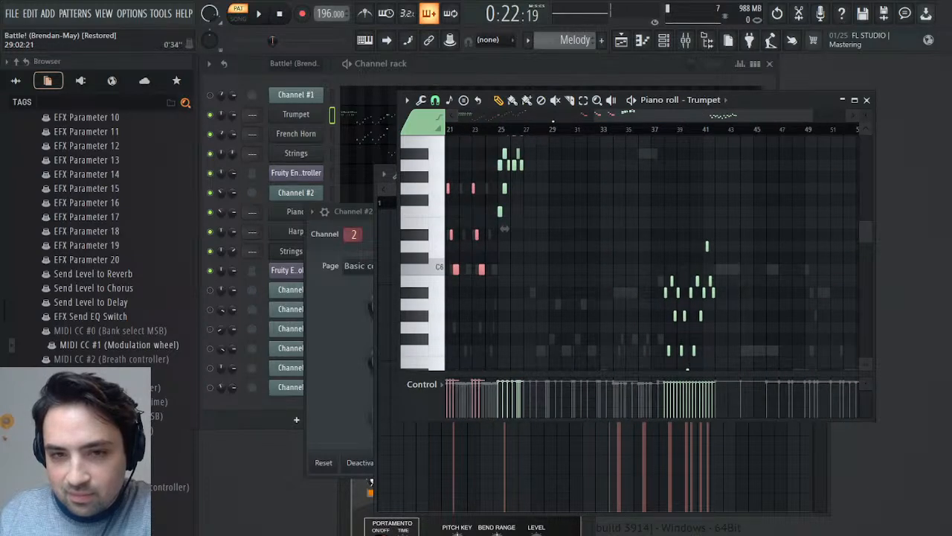
pyautogui.moveTo(592, 112); pyautogui.dragTo(701, 124)
pyautogui.moveTo(811, 114); pyautogui.dragTo(747, 115)
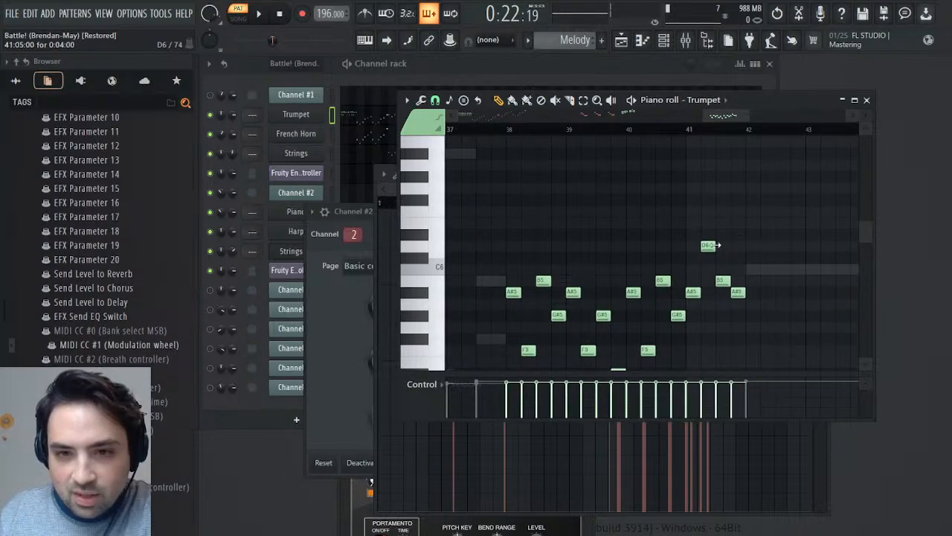
pyautogui.click(708, 246)
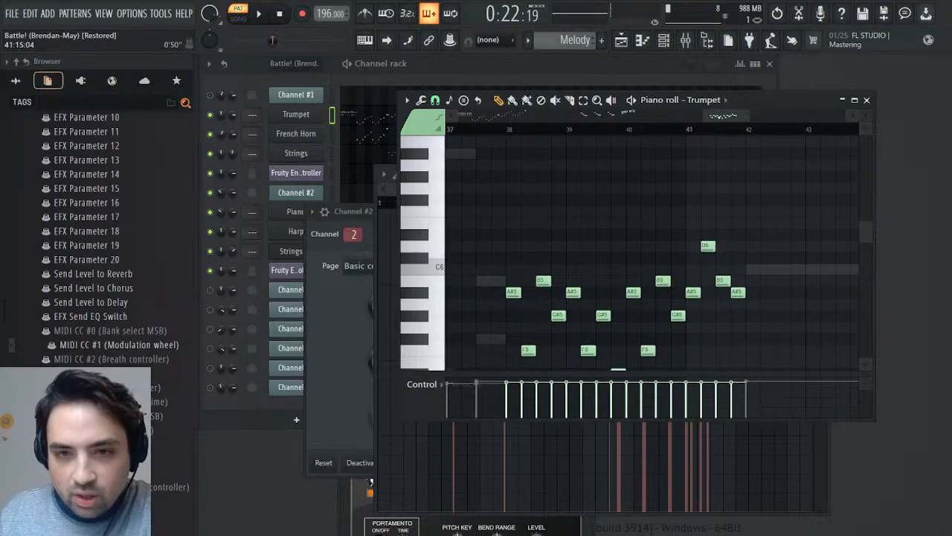
pyautogui.moveTo(706, 115); pyautogui.dragTo(345, 124)
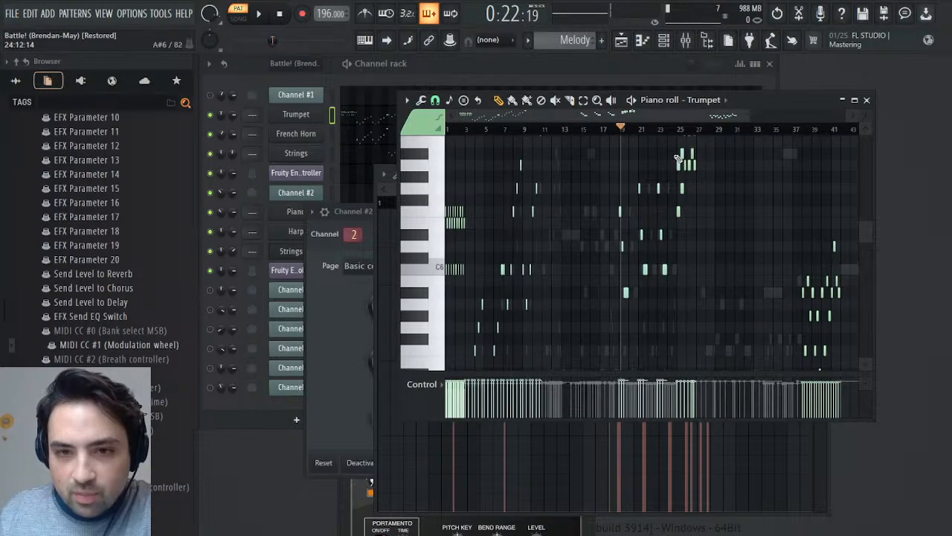
# - Mark the Trumpet's notes between bars 3 and 24 again and play the pattern from about bar 4
pyautogui.moveTo(676, 155); pyautogui.dragTo(466, 359)
pyautogui.click(480, 129)
pyautogui.press('space')
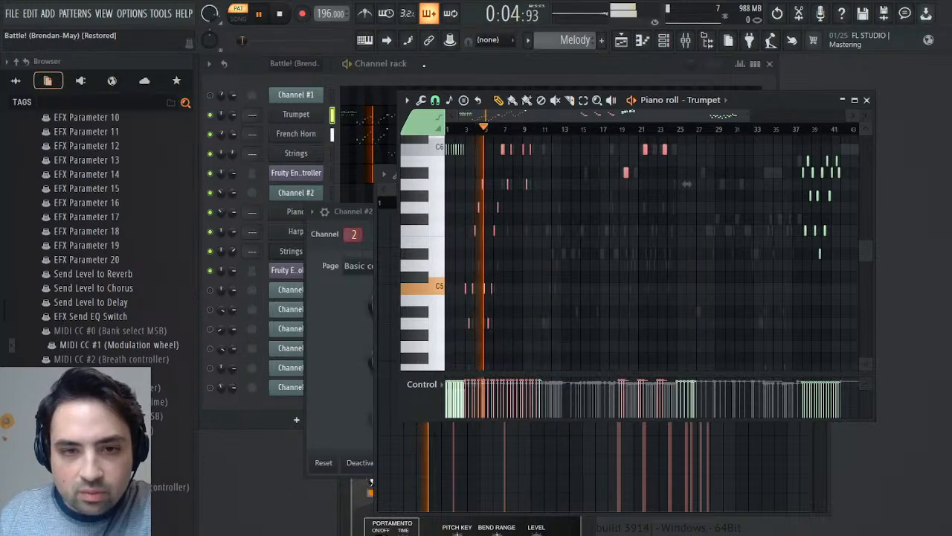
pyautogui.press('space')
# - Check the pan setting in the Trumpet's instrument window, close it and deselect the piano roll notes
pyautogui.click(300, 116)
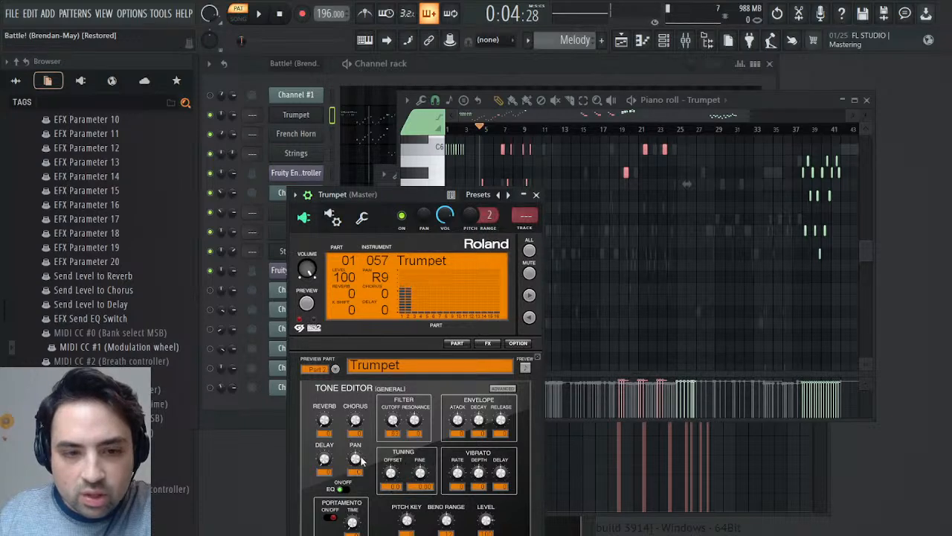
pyautogui.click(535, 195)
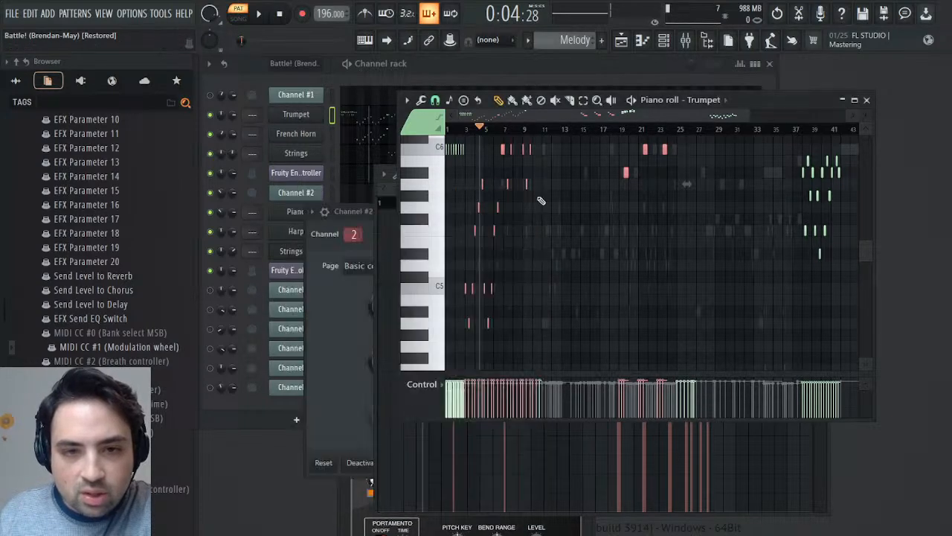
pyautogui.click(470, 141)
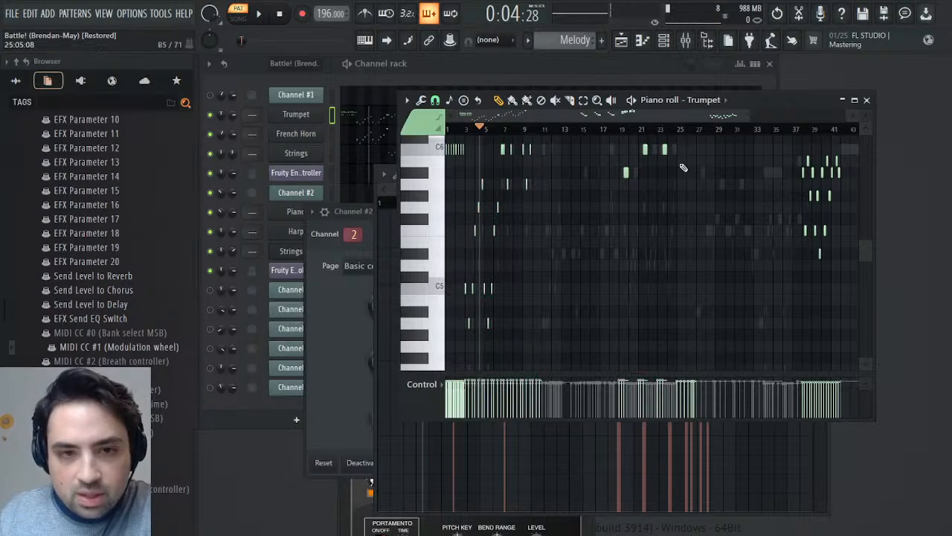
# - View bars 1 to 7 of the Trumpet's piano roll and audition the C6 notes before bars 3 and 7
pyautogui.moveTo(750, 113); pyautogui.dragTo(503, 130)
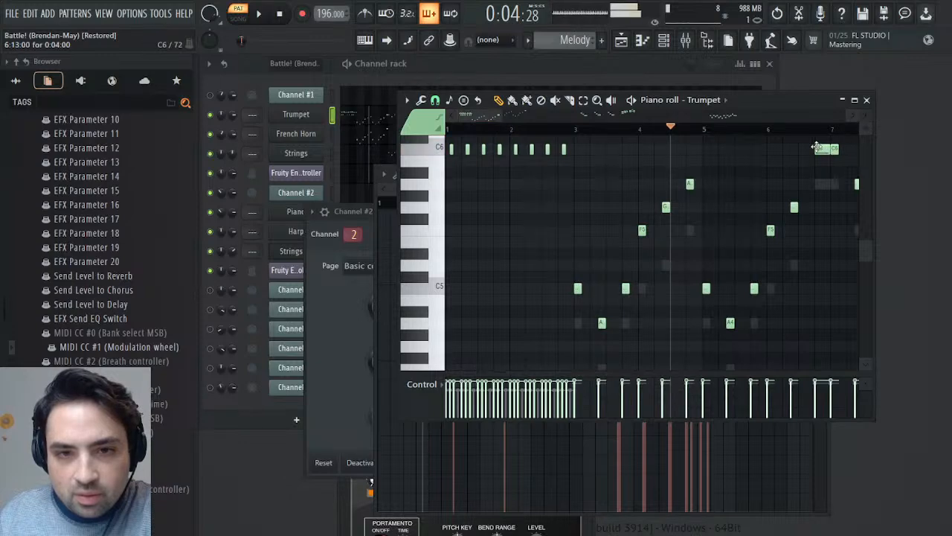
pyautogui.click(564, 149)
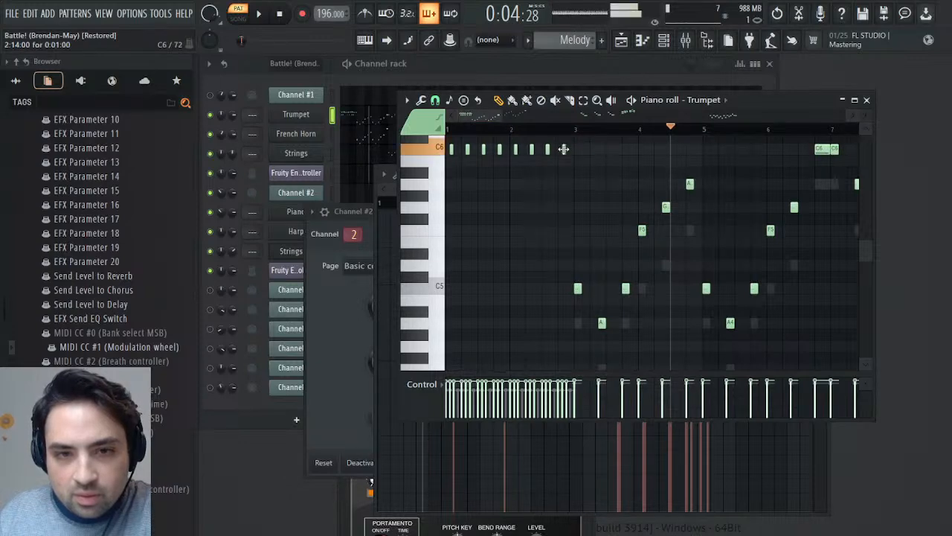
pyautogui.click(818, 149)
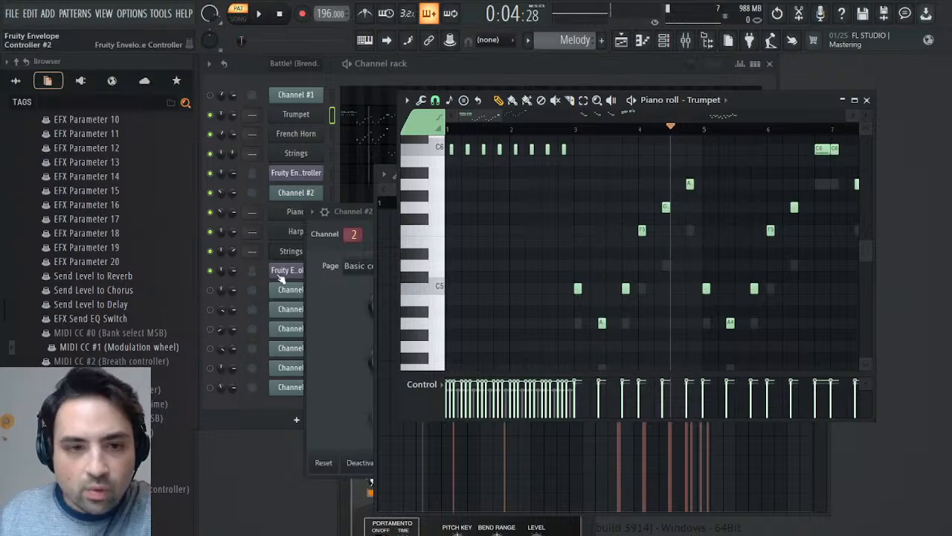
# - Close Channel #2's settings window and open the events of the Trumpet's Pan 2 parameter
pyautogui.click(349, 215)
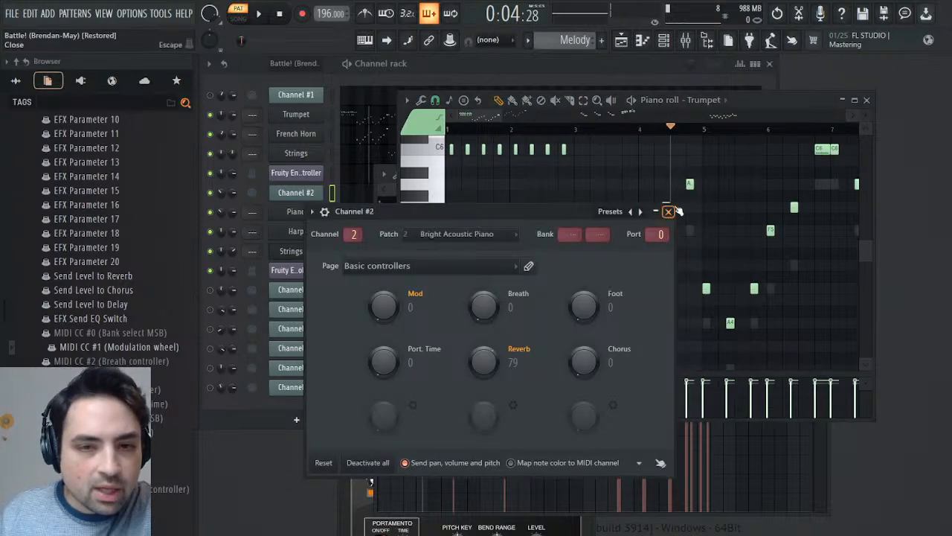
pyautogui.click(672, 211)
pyautogui.scroll(-10, 116, 313)
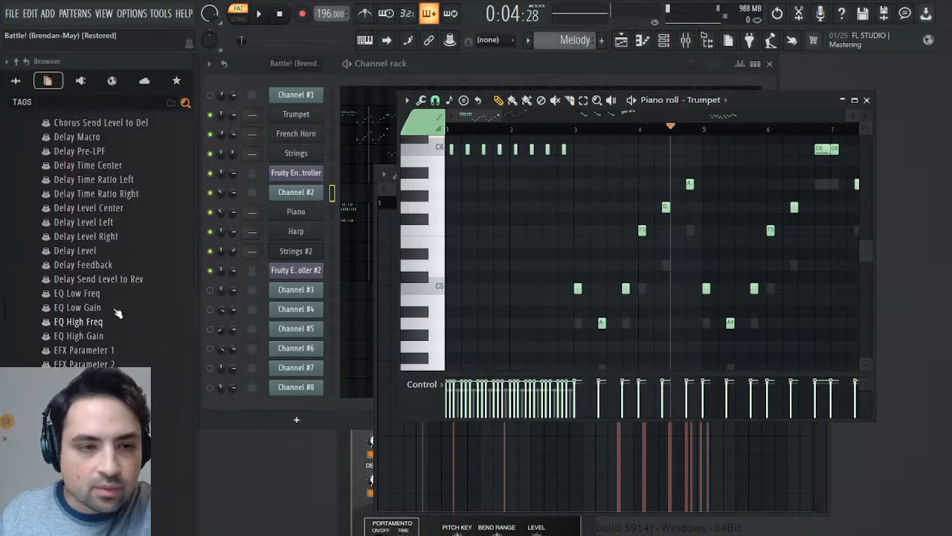
pyautogui.scroll(20, 115, 312)
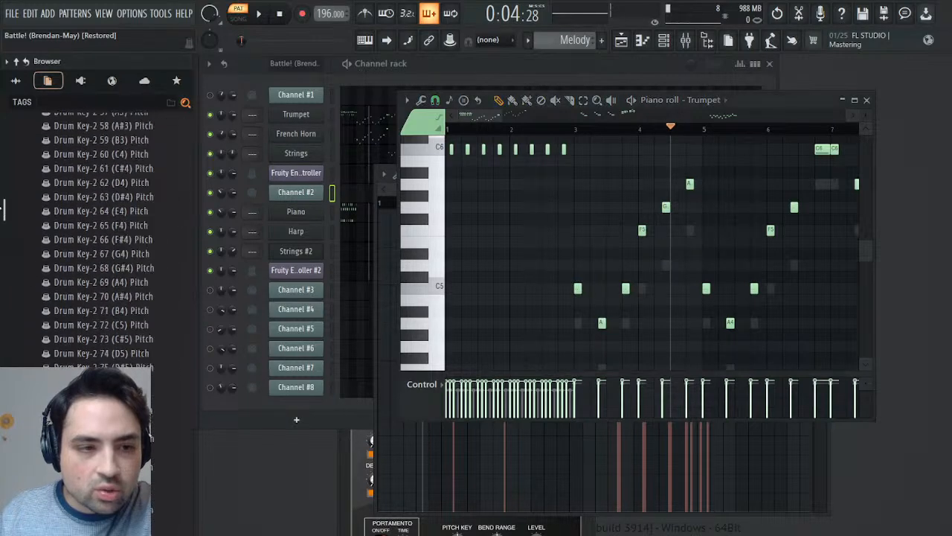
pyautogui.scroll(-2, 46, 304)
pyautogui.scroll(-20, 86, 319)
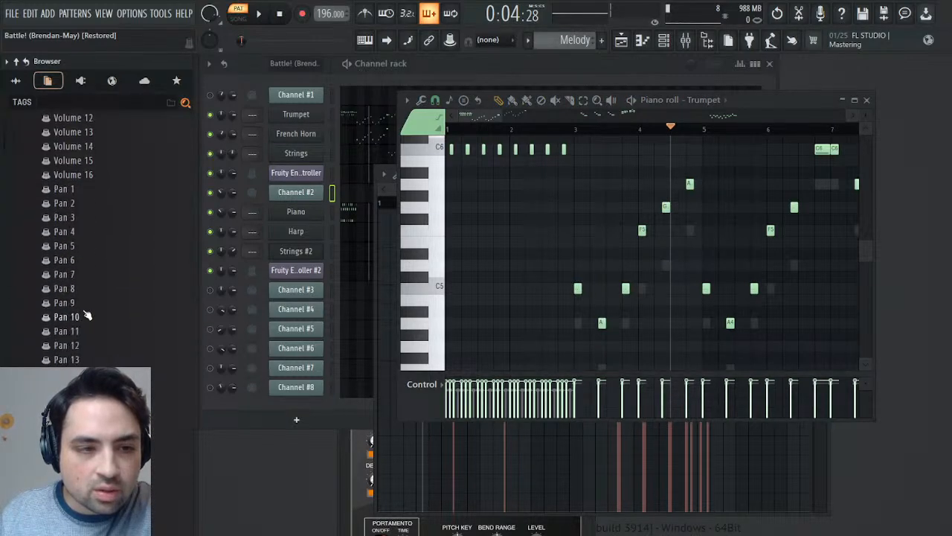
pyautogui.click(95, 208)
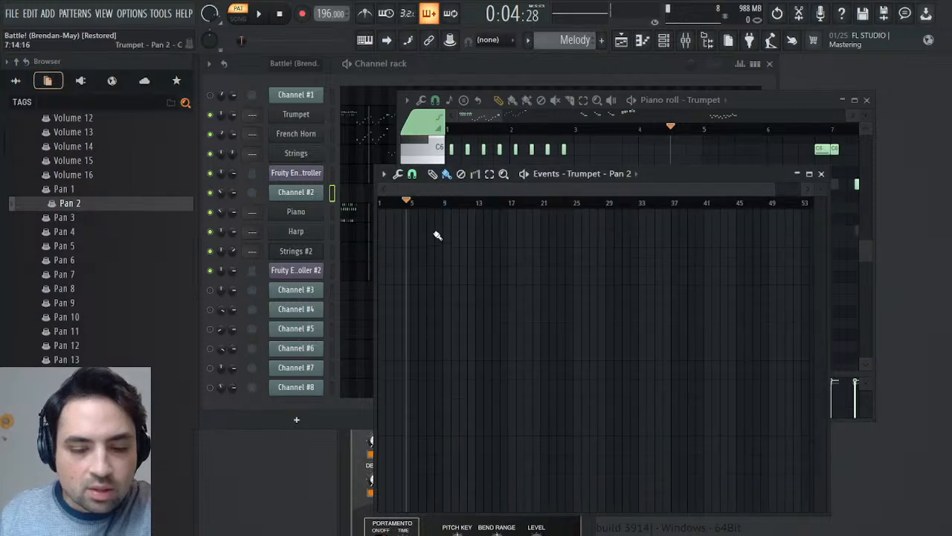
# - Play the pattern with the Trumpet's Pan 2 events open, stop it and move the playback position to bar 3
pyautogui.press('space')
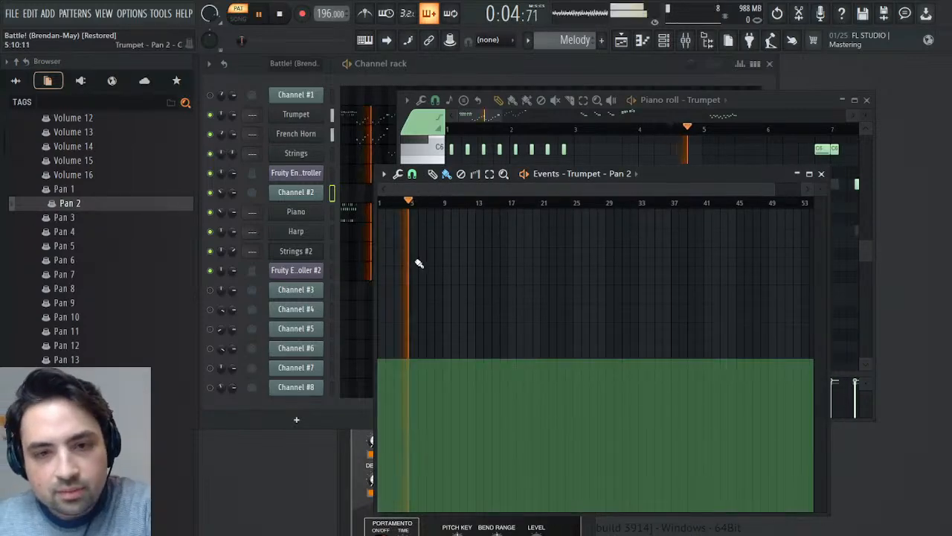
pyautogui.click(575, 131)
pyautogui.press('space')
pyautogui.click(395, 212)
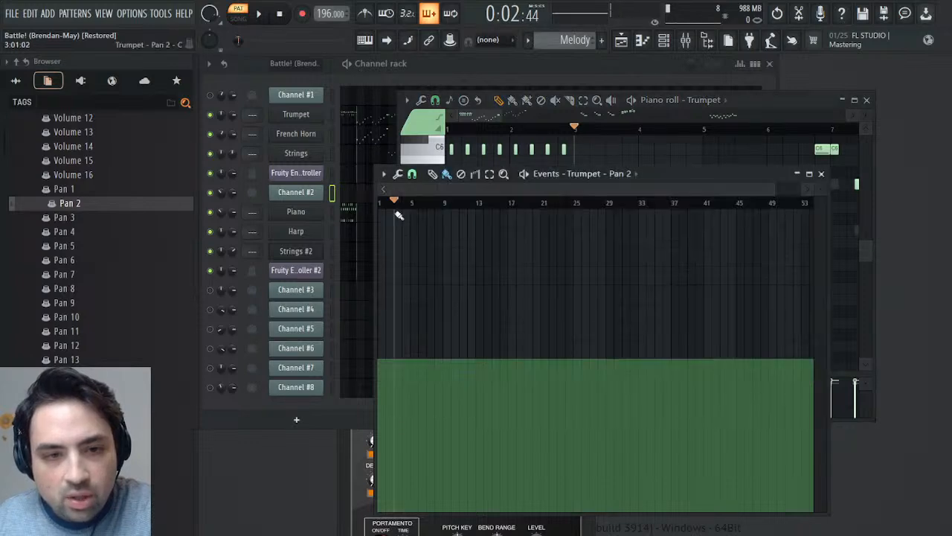
# - Select about bars 3 to 6 of the Trumpet's Pan 2 events, inspect the pan level and audition the pattern
pyautogui.moveTo(394, 202); pyautogui.dragTo(444, 204)
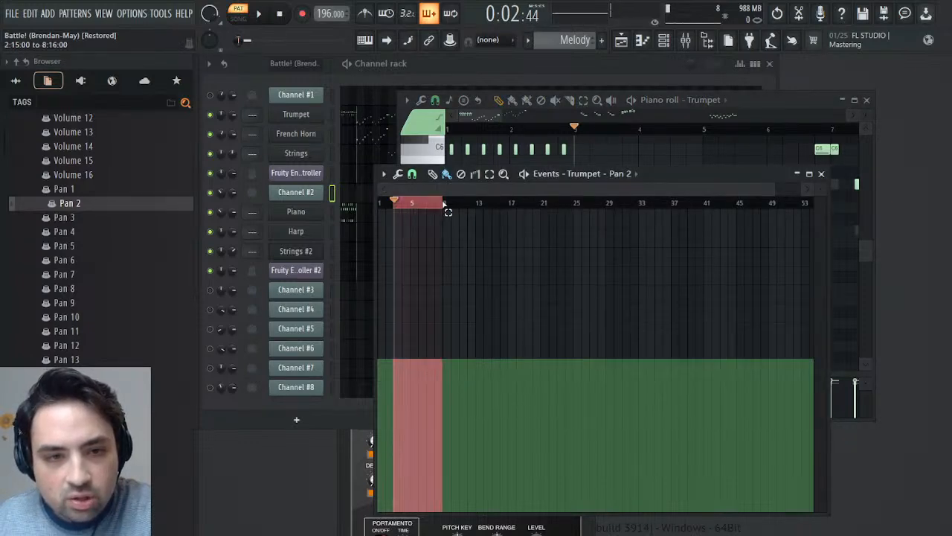
pyautogui.moveTo(773, 187); pyautogui.dragTo(443, 188)
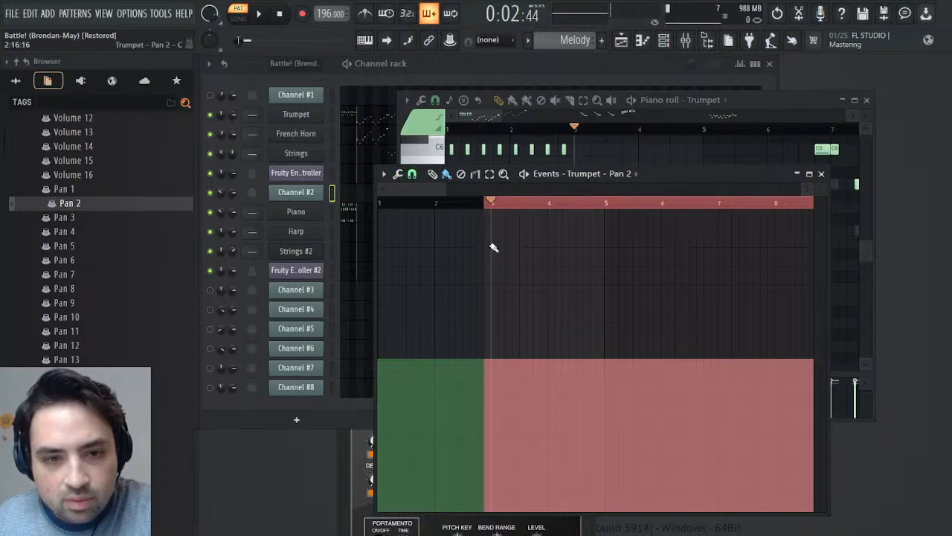
pyautogui.moveTo(497, 202); pyautogui.dragTo(679, 215)
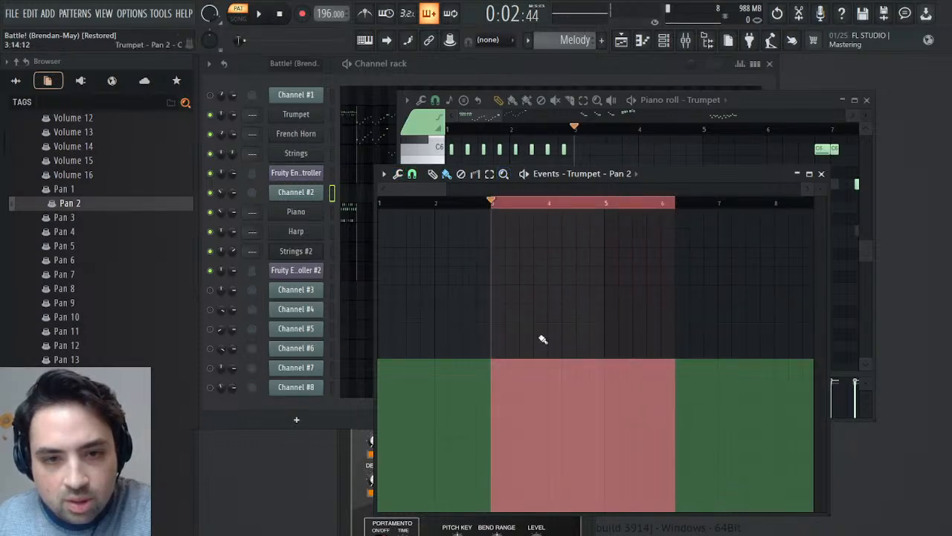
pyautogui.moveTo(822, 190); pyautogui.dragTo(823, 169)
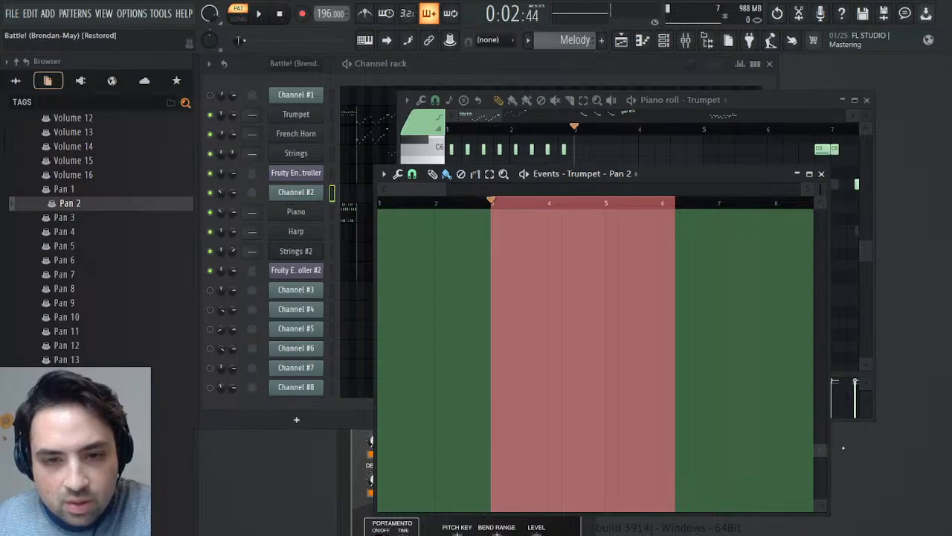
pyautogui.moveTo(863, 394); pyautogui.dragTo(888, 356)
pyautogui.press('space')
pyautogui.press('space')
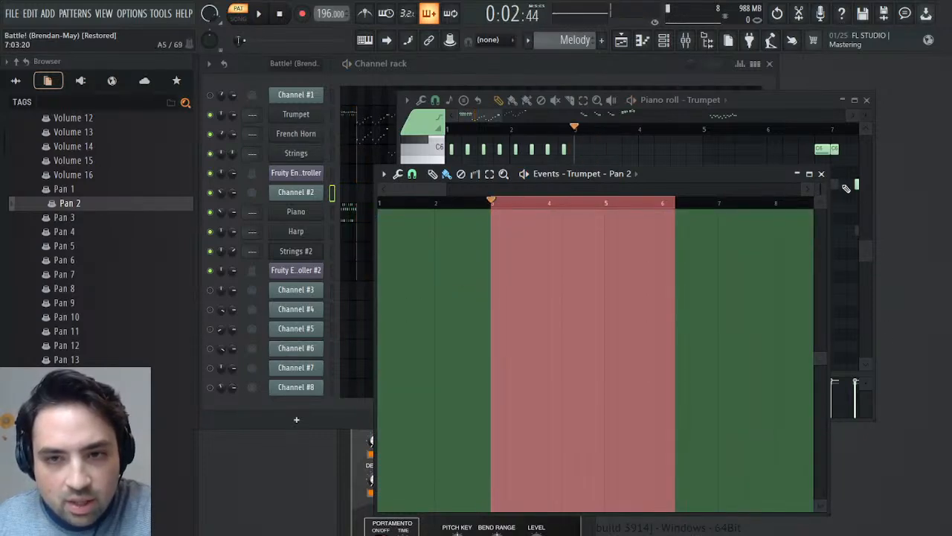
# - Close the Pan 2 events and the Trumpet's piano roll and play the Melody pattern from bar 3
pyautogui.click(822, 174)
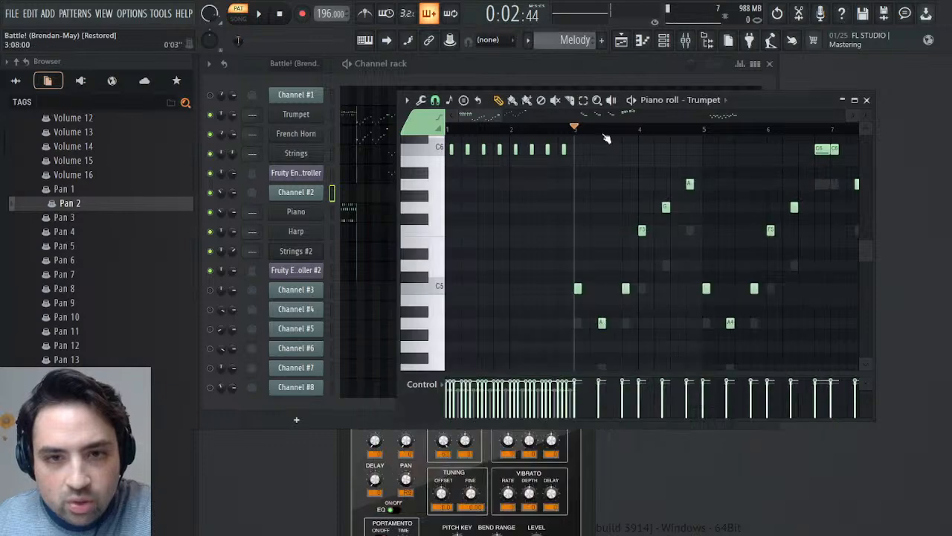
pyautogui.click(867, 100)
pyautogui.press('space')
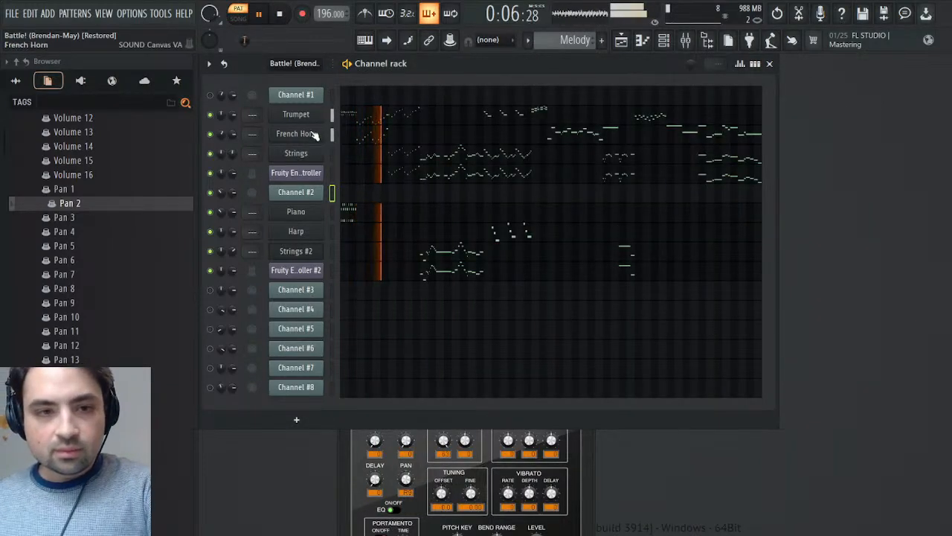
pyautogui.press('space')
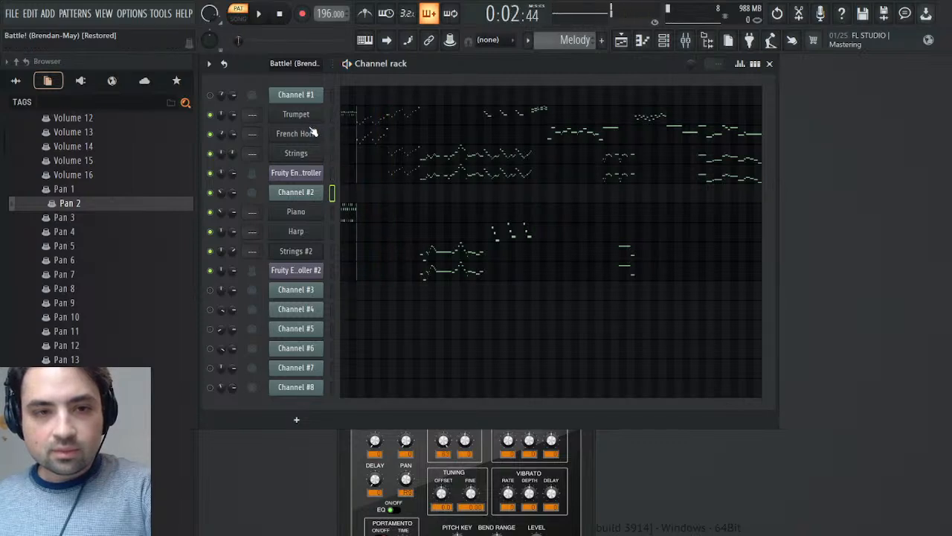
# - Mute the French Horn, Strings and Piano channels and play the remaining Melody instruments
pyautogui.click(210, 133)
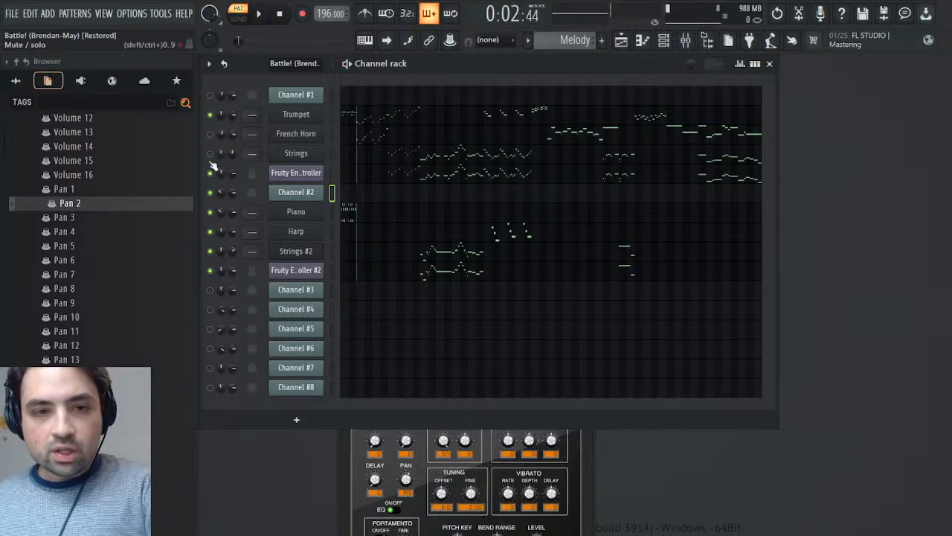
pyautogui.click(211, 212)
pyautogui.press('space')
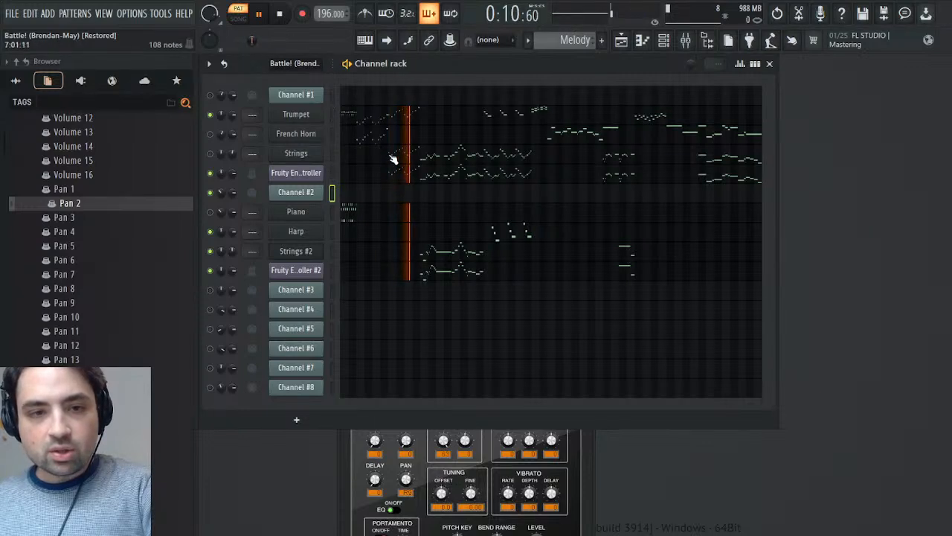
pyautogui.press('space')
# - Set the vibrato rate of part 2 to 25 in the Trumpet's instrument window and play the pattern
pyautogui.click(312, 116)
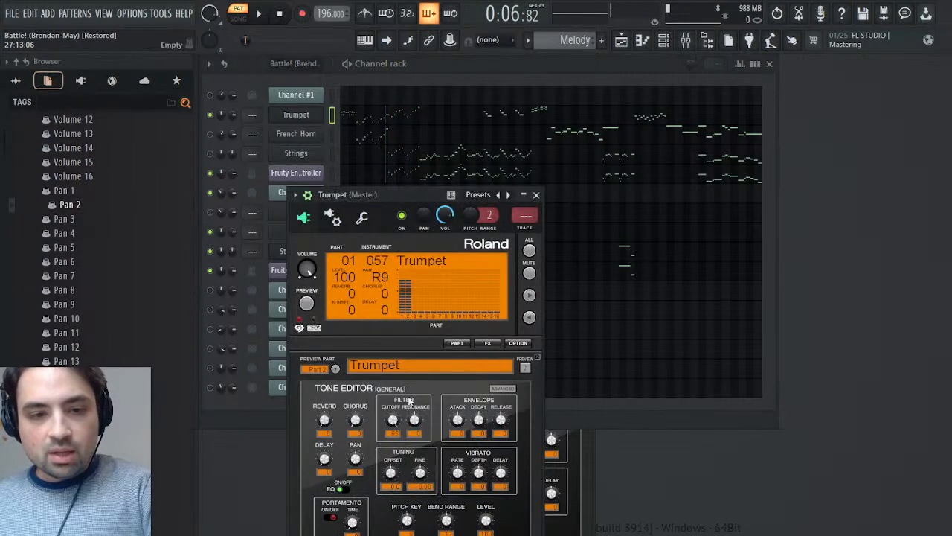
pyautogui.moveTo(461, 474); pyautogui.dragTo(462, 474)
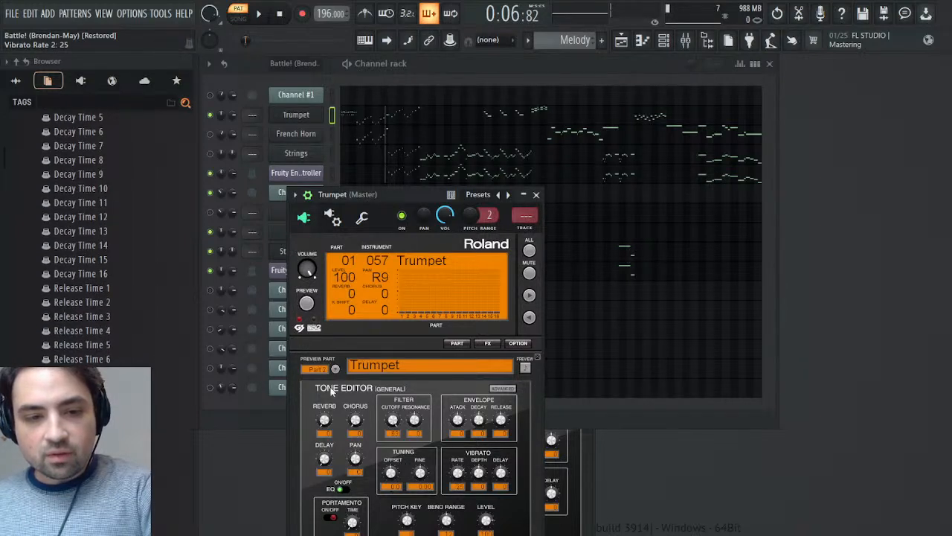
pyautogui.press('space')
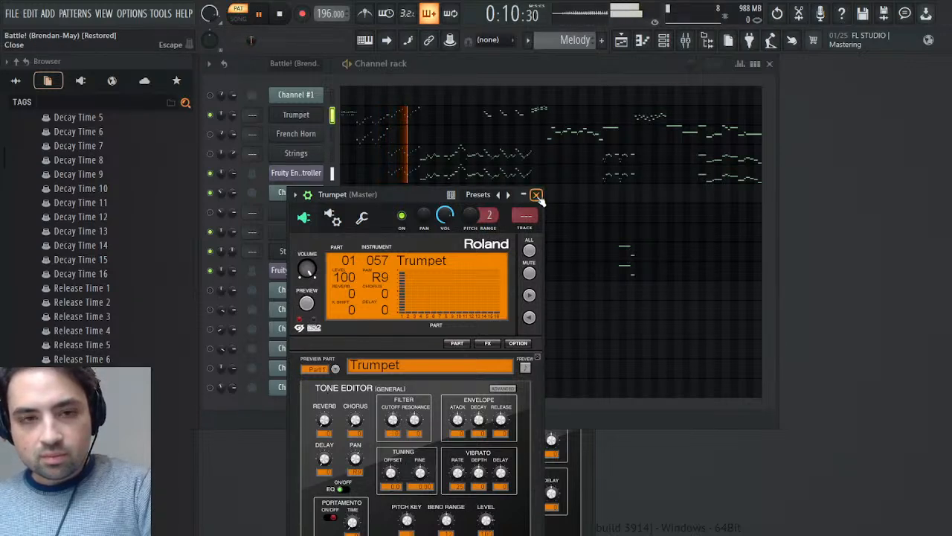
# - Look through the Trumpet's notes in the piano roll as far as bars 15 to 21 and stop playback
pyautogui.click(484, 117)
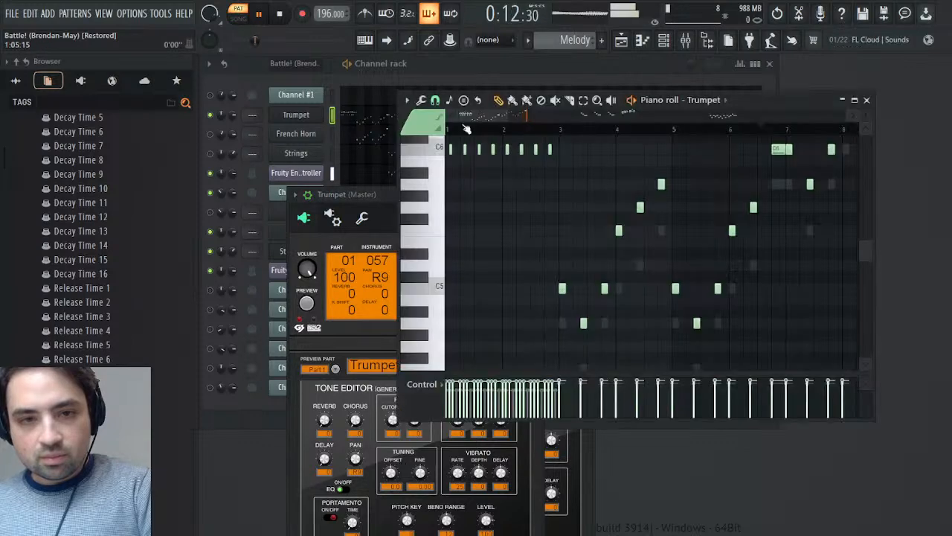
pyautogui.moveTo(485, 117); pyautogui.dragTo(576, 117)
pyautogui.press('space')
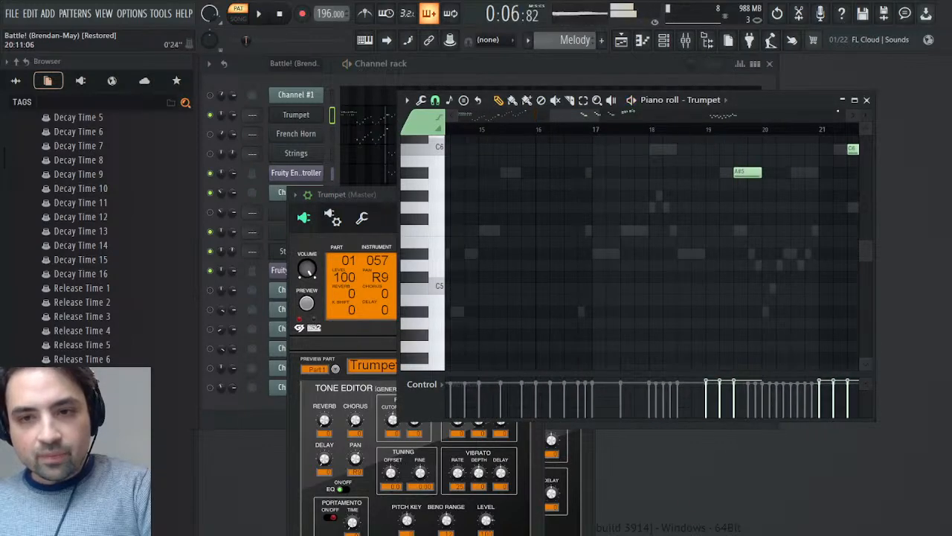
# - Close the piano roll, set the Trumpet's vibrato delay to -64 and play the pattern
pyautogui.click(867, 99)
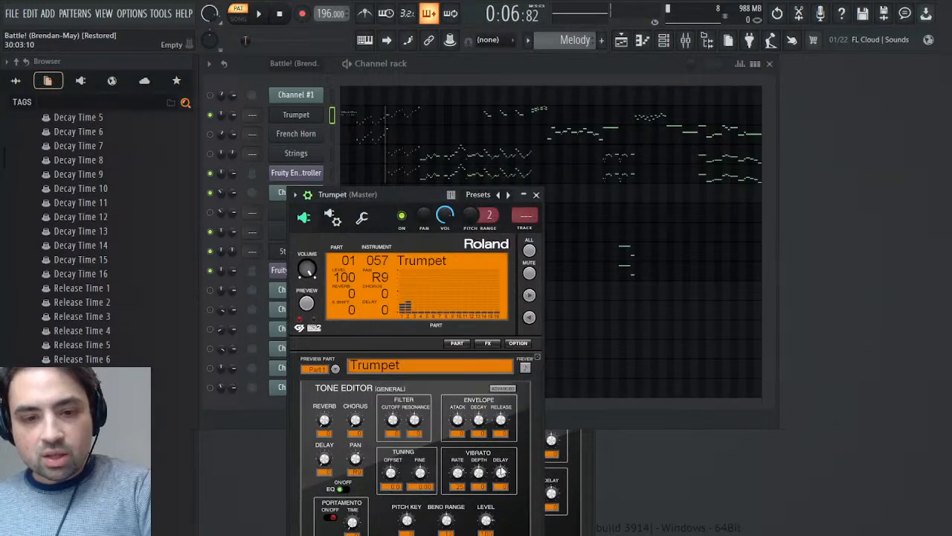
pyautogui.press('space')
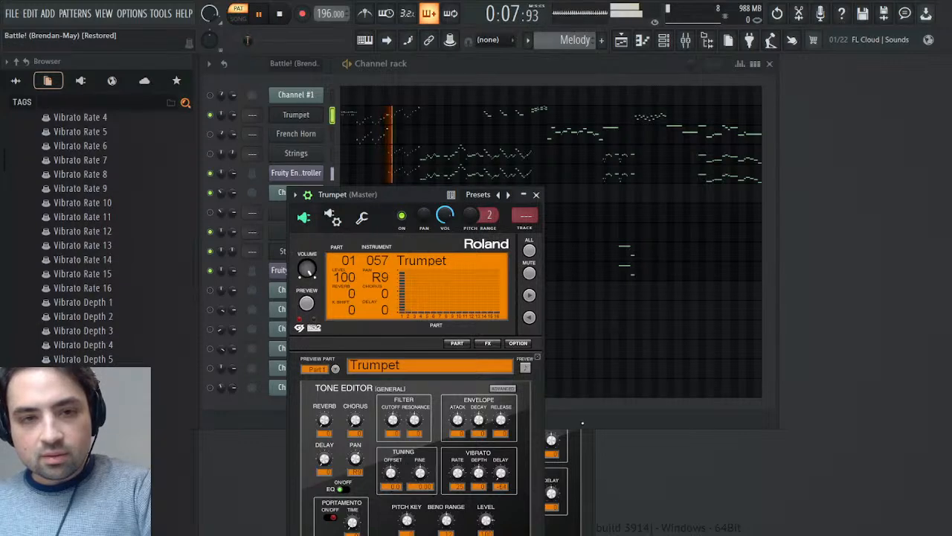
# - Audition the Trumpet from bar 19 using its piano roll, and close the piano roll and instrument window
pyautogui.click(437, 120)
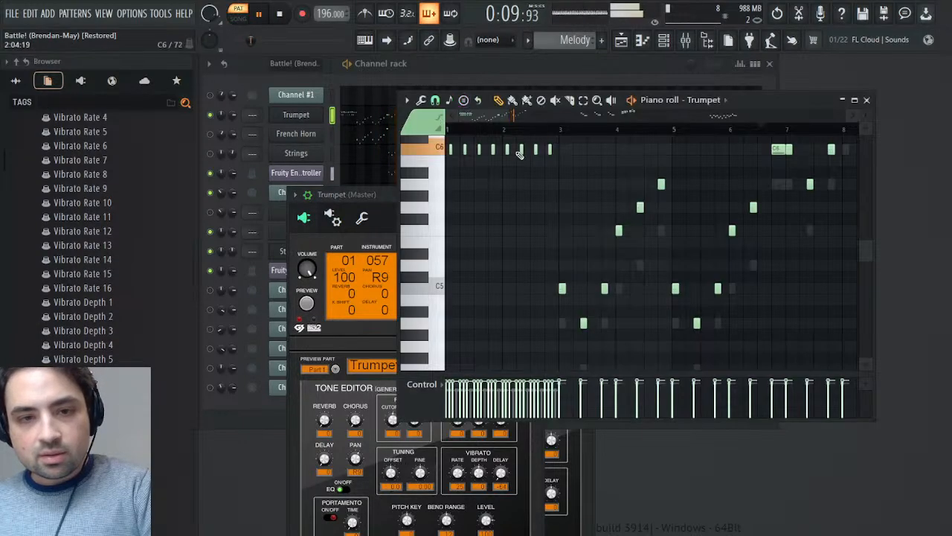
pyautogui.scroll(5, 534, 207)
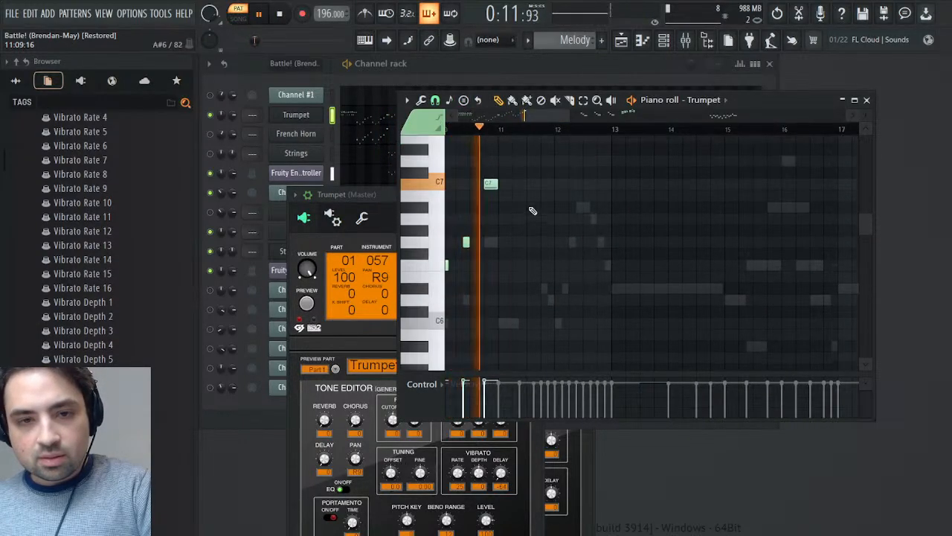
pyautogui.hscroll(8, 629, 223)
pyautogui.click(633, 130)
pyautogui.click(636, 131)
pyautogui.click(867, 101)
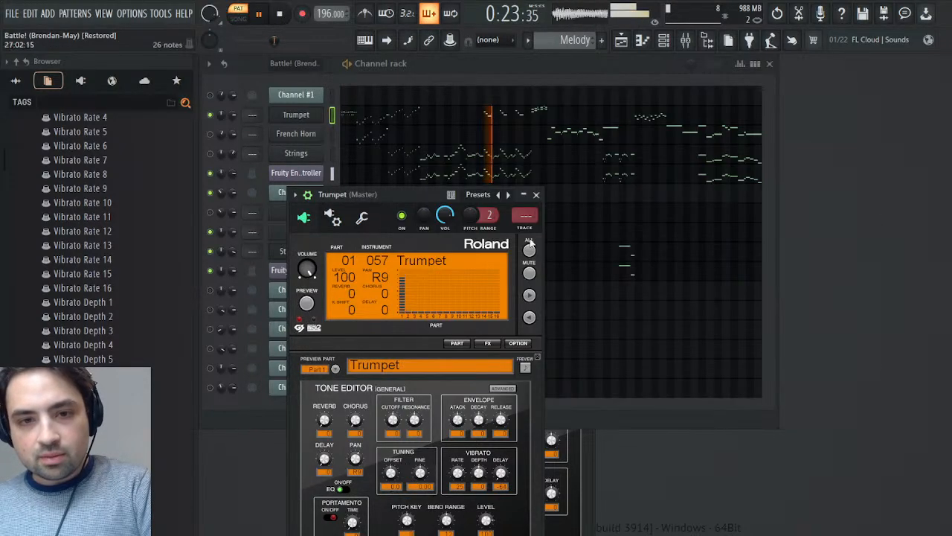
pyautogui.click(538, 195)
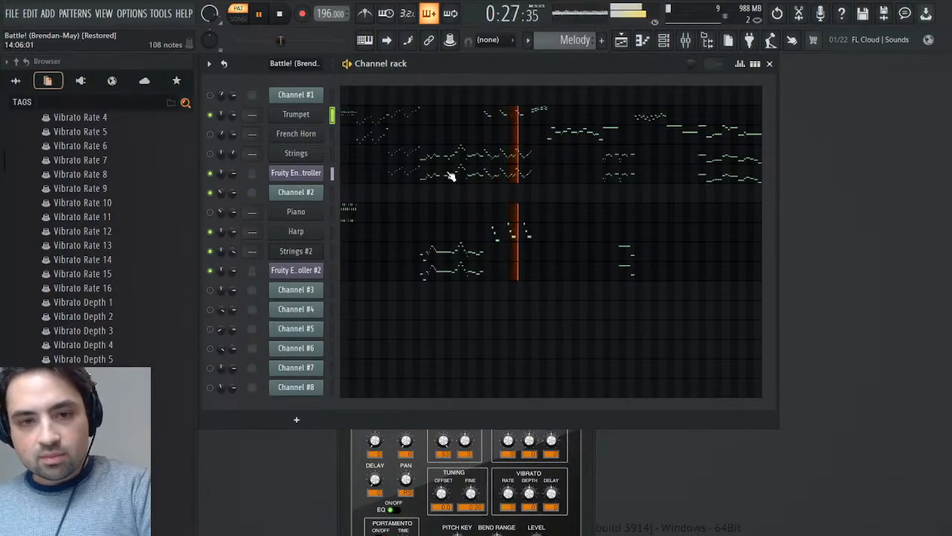
pyautogui.press('space')
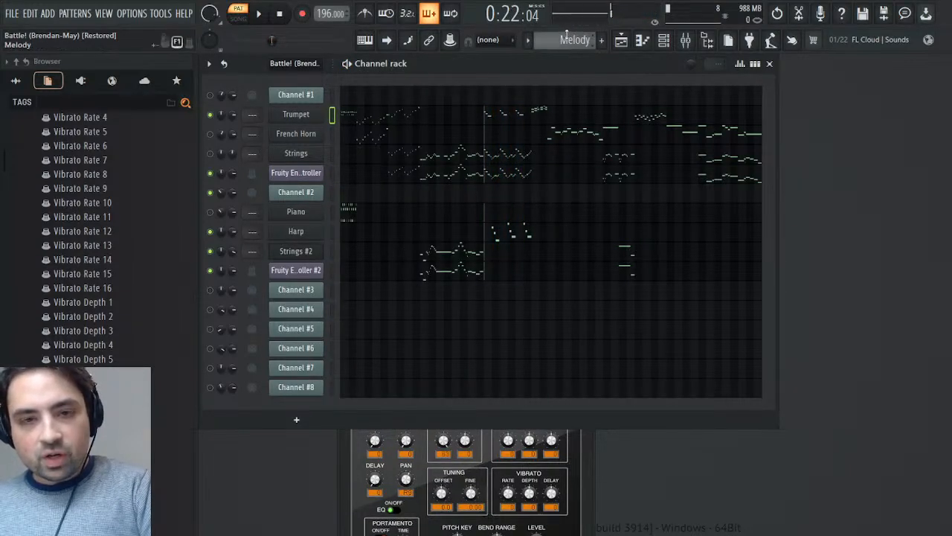
# - Switch to the imported Battle! (Brendan-May) pattern and audition Channel #2 from bar 19
pyautogui.scroll(-1, 566, 37)
pyautogui.press('space')
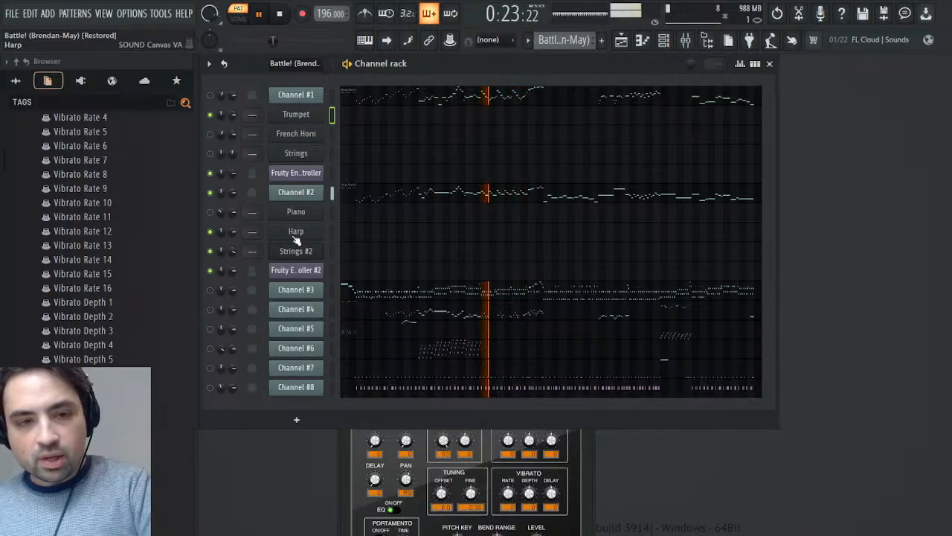
pyautogui.click(295, 232)
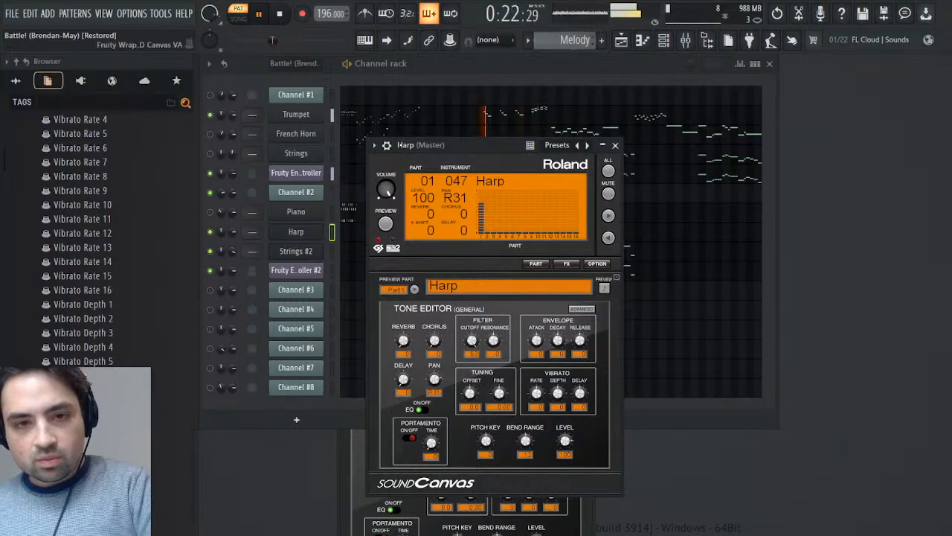
pyautogui.click(387, 145)
pyautogui.click(441, 169)
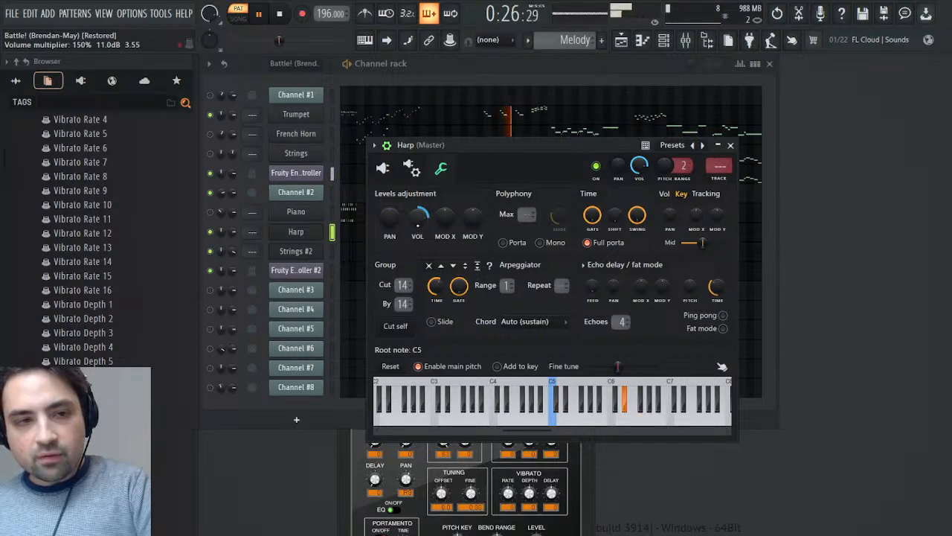
pyautogui.click(731, 146)
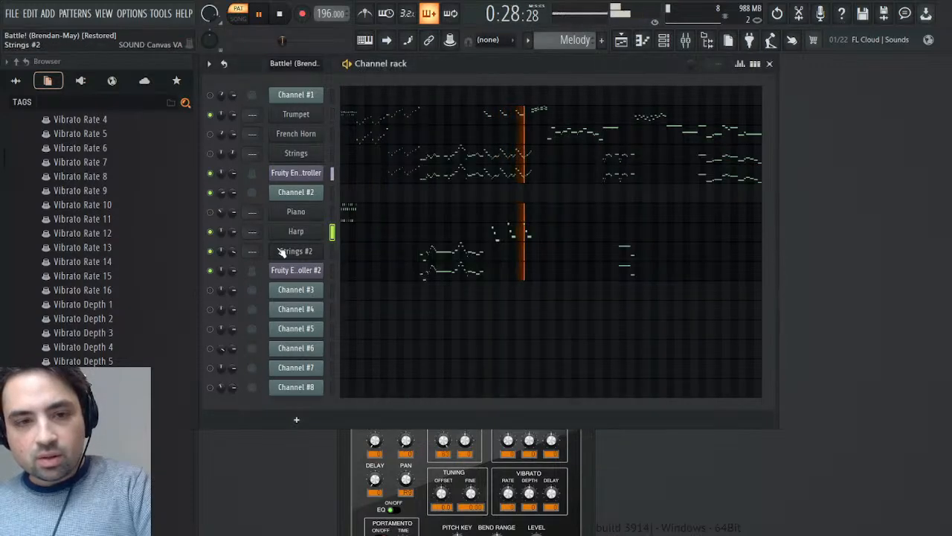
pyautogui.click(295, 211)
pyautogui.click(358, 244)
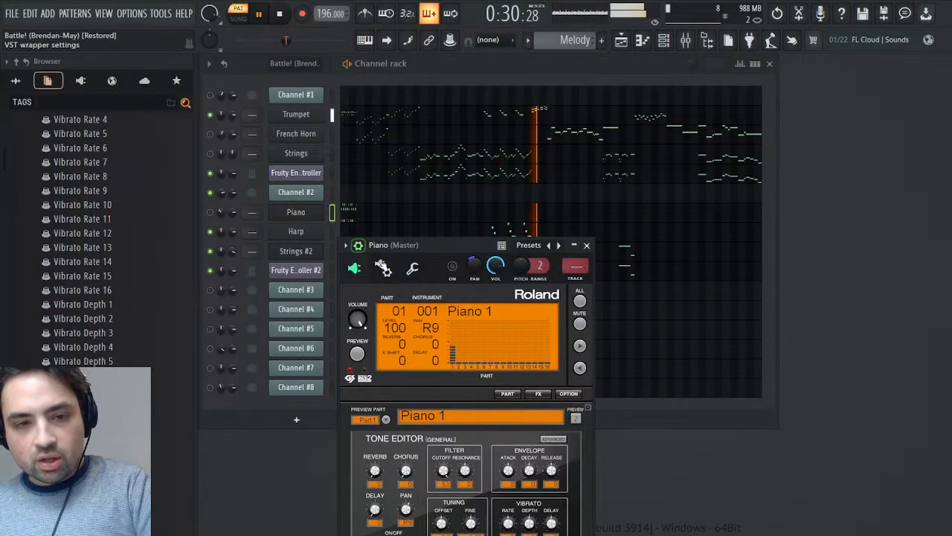
pyautogui.click(412, 267)
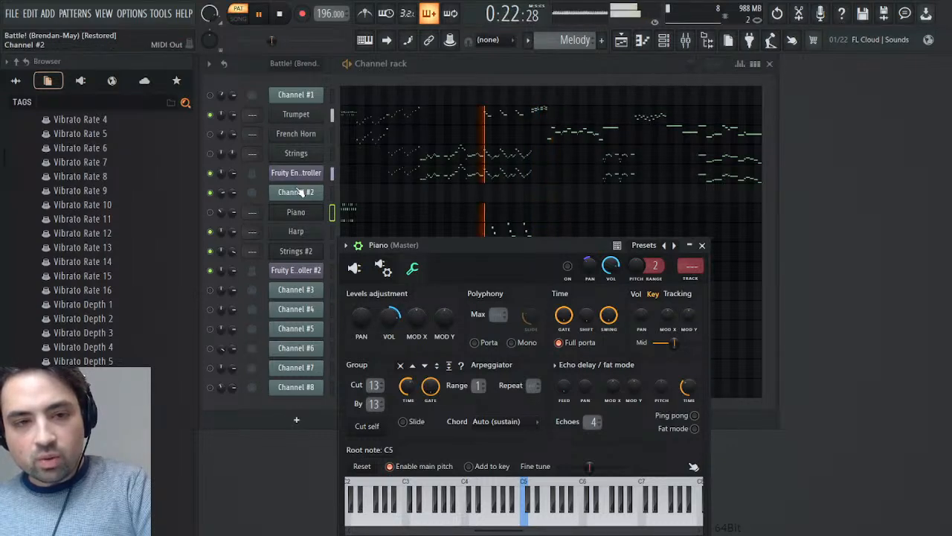
pyautogui.click(296, 253)
pyautogui.click(297, 253)
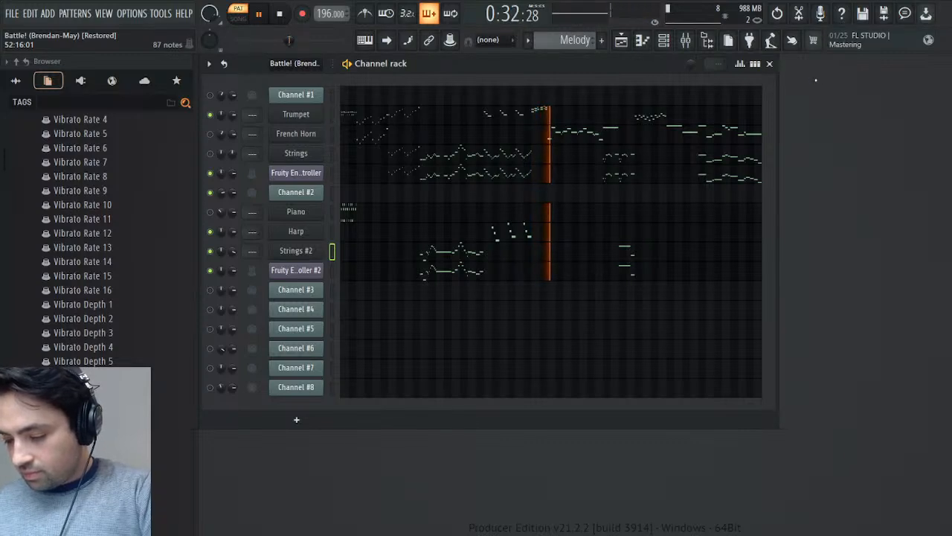
# - Unmute the Piano channel and play the Melody pattern from bar 19
pyautogui.press('space')
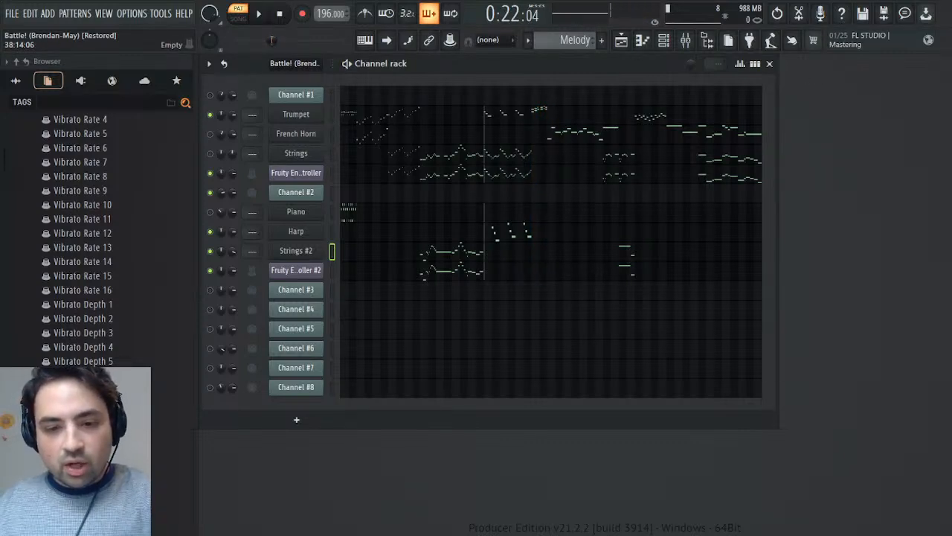
pyautogui.press('space')
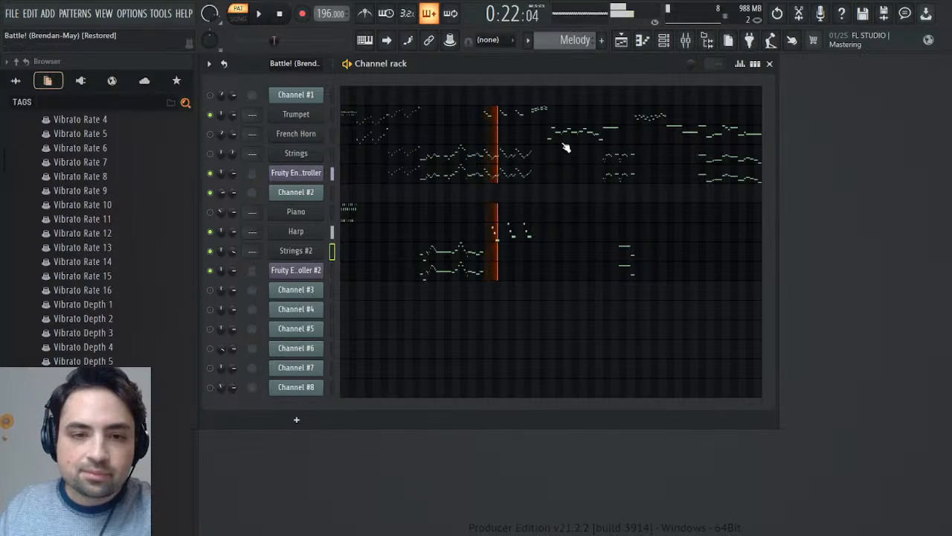
pyautogui.press('space')
pyautogui.click(211, 212)
pyautogui.press('space')
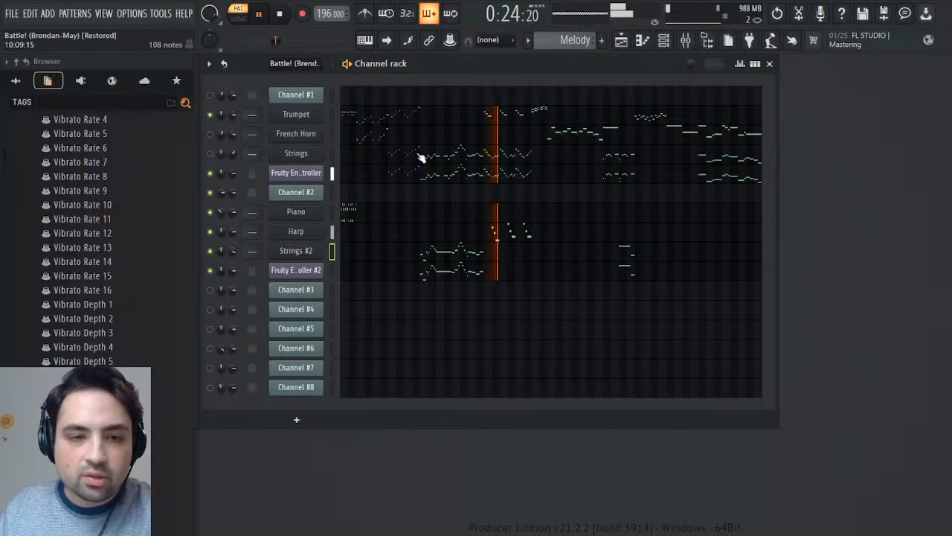
# - Switch from the Melody pattern back to the imported Battle! (Brendan-May) pattern for comparison
pyautogui.scroll(1, 576, 37)
pyautogui.press('space')
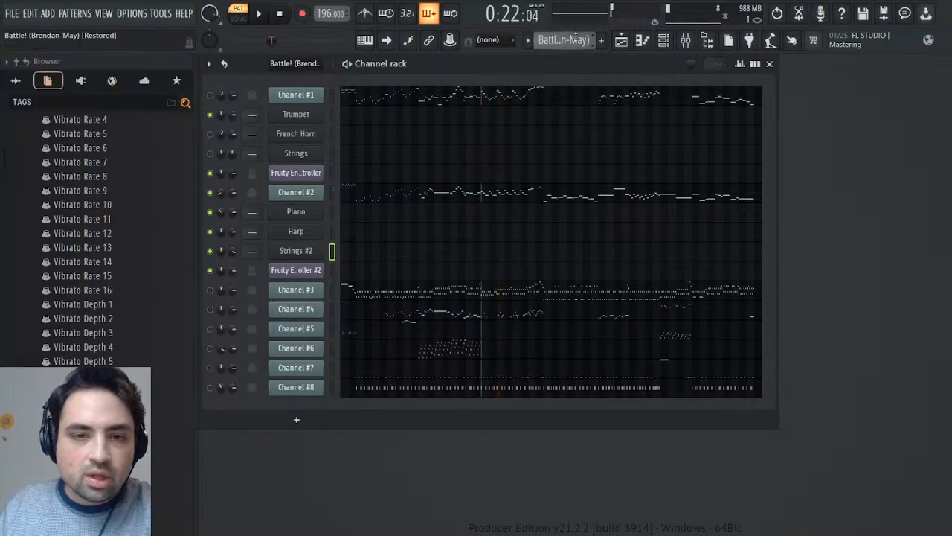
# - Open the Mod events of Channel #2 and play around bars 25 to 29 to find where the French Horn's modulation starts
pyautogui.click(301, 195)
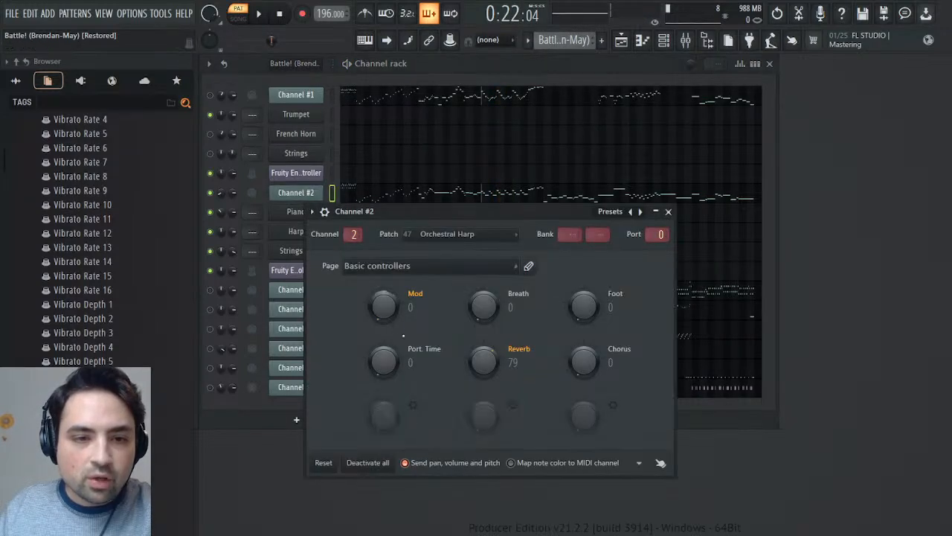
pyautogui.click(401, 354)
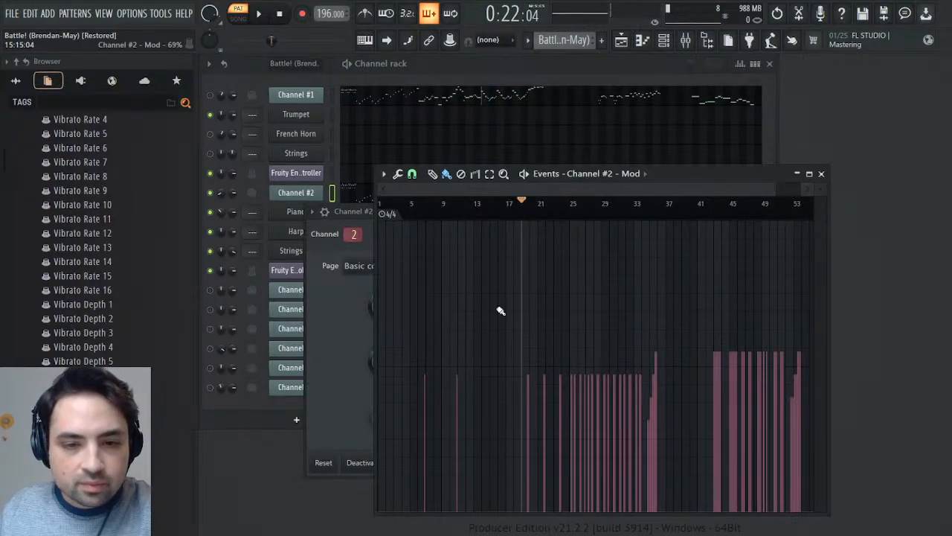
pyautogui.click(569, 214)
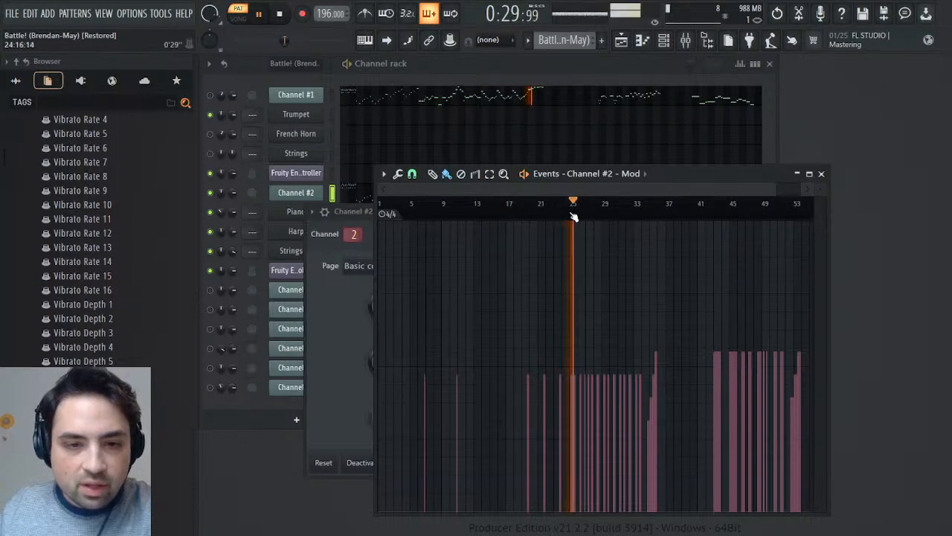
pyautogui.click(597, 215)
pyautogui.click(594, 213)
pyautogui.moveTo(596, 213); pyautogui.dragTo(578, 206)
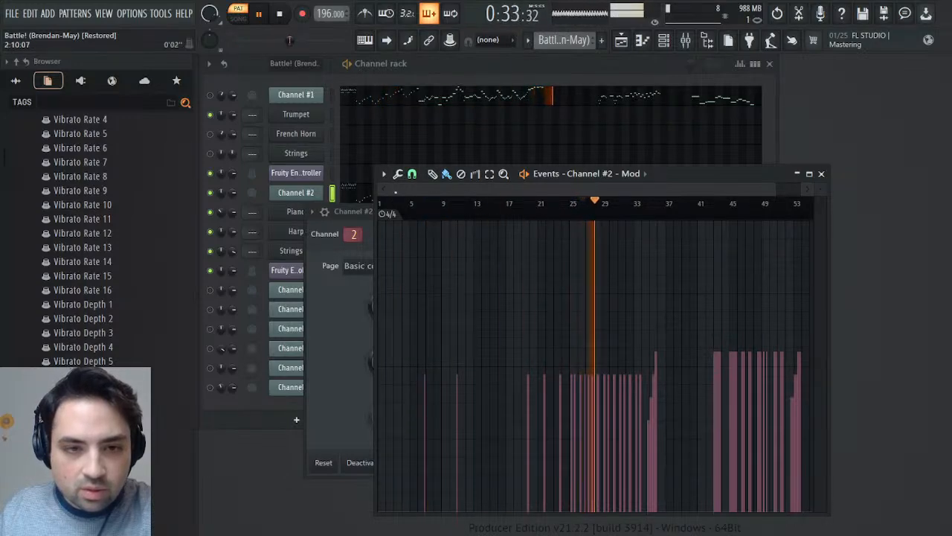
pyautogui.moveTo(395, 188); pyautogui.dragTo(553, 189)
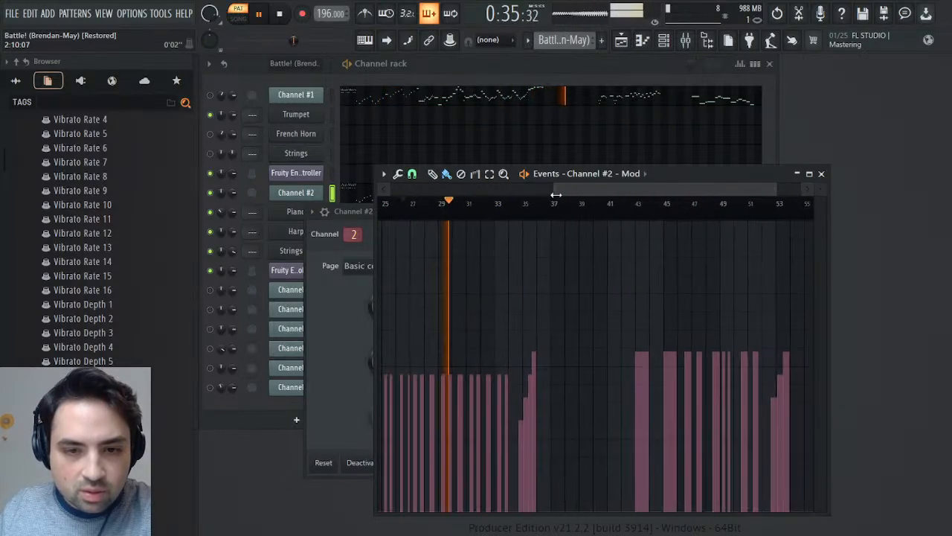
pyautogui.click(396, 201)
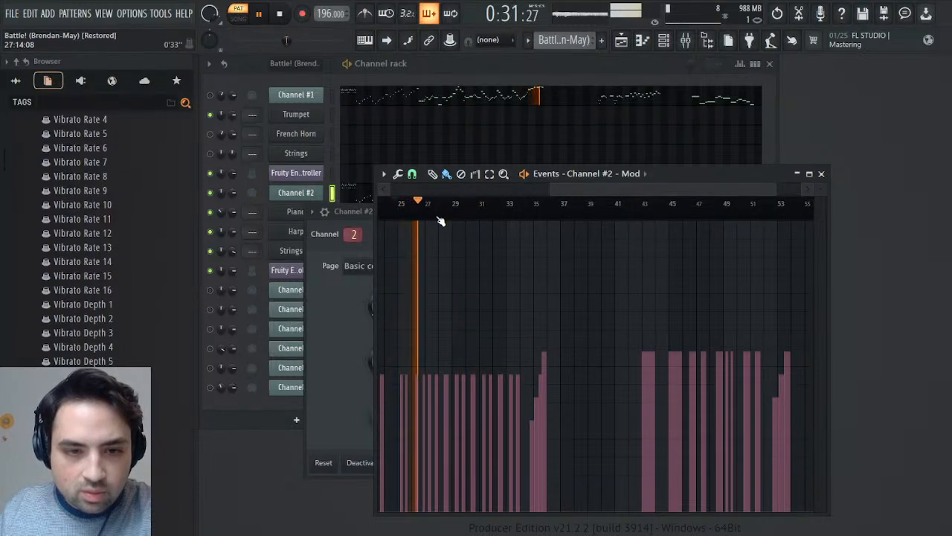
pyautogui.press('space')
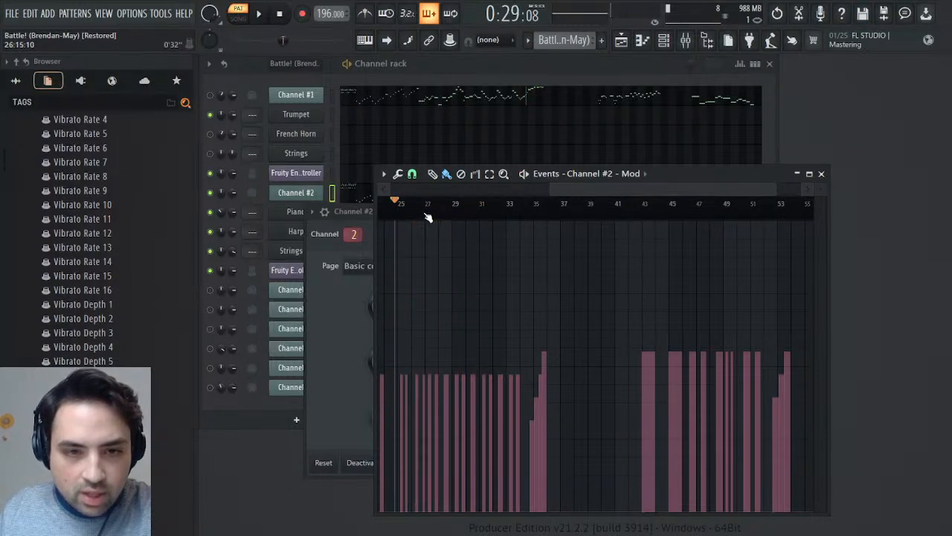
# - Select and copy Channel #2's Mod events from bar 27 through the end of the pattern
pyautogui.moveTo(430, 216); pyautogui.dragTo(615, 250)
pyautogui.press('space')
pyautogui.click(454, 218)
pyautogui.click(495, 217)
pyautogui.click(547, 217)
pyautogui.press('space')
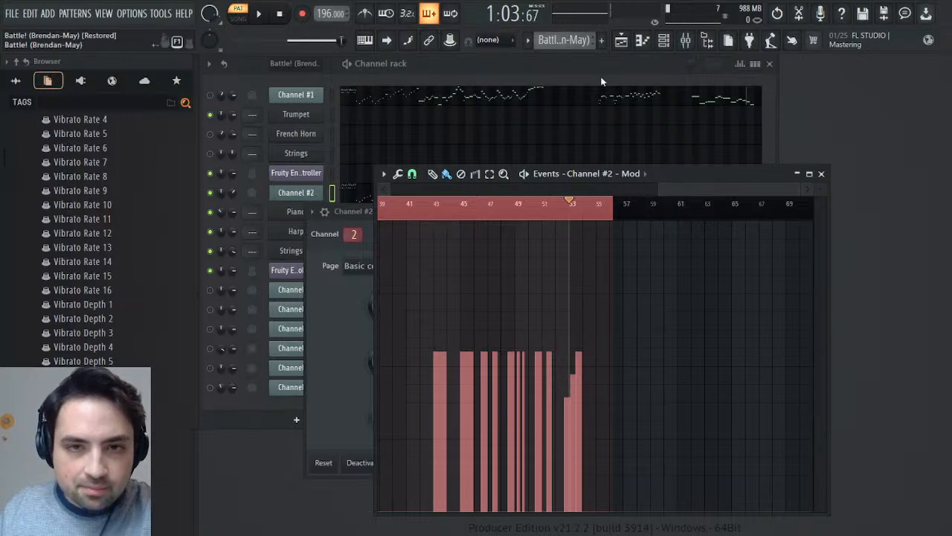
# - Switch to the Melody pattern and paste the copied events into the French Horn's MIDI CC #1 (Modulation wheel) events
pyautogui.scroll(-1, 566, 41)
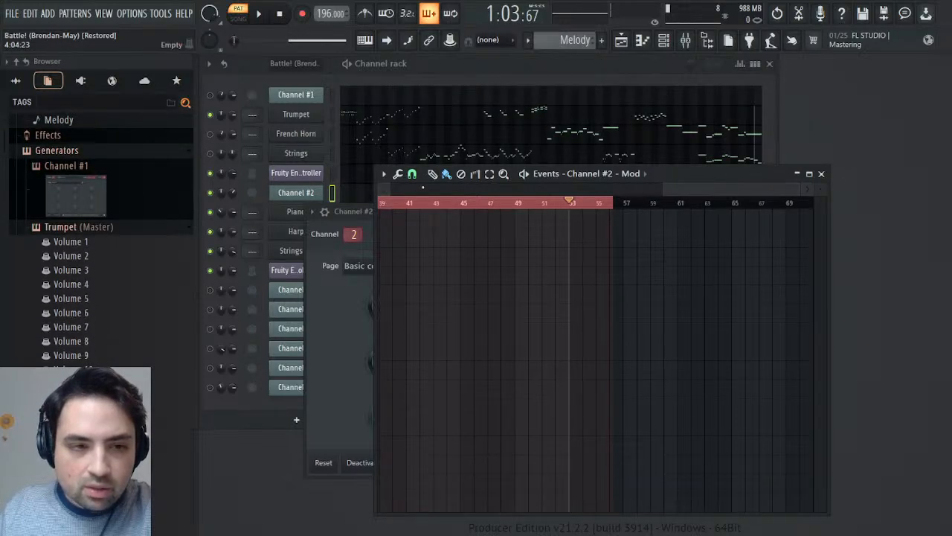
pyautogui.click(70, 230)
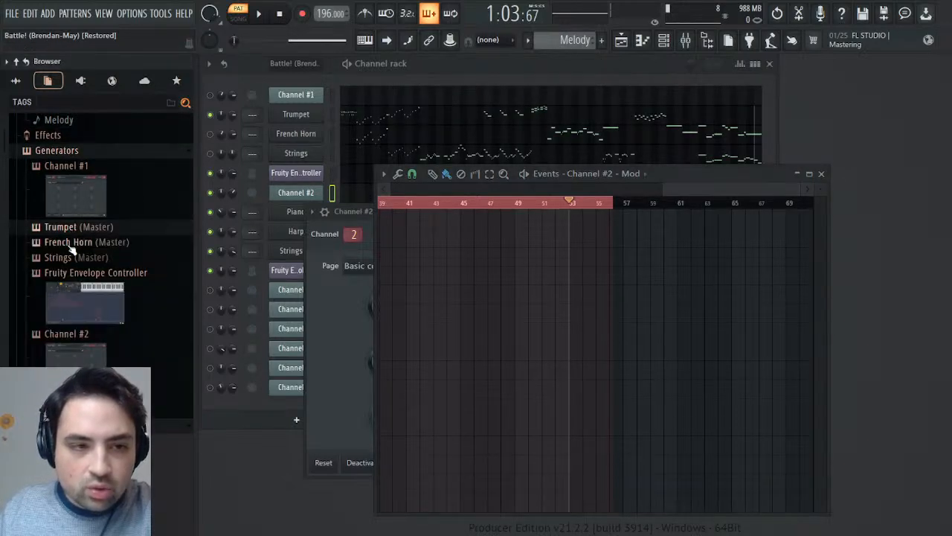
pyautogui.click(77, 241)
pyautogui.scroll(-6, 74, 283)
pyautogui.scroll(-15, 75, 283)
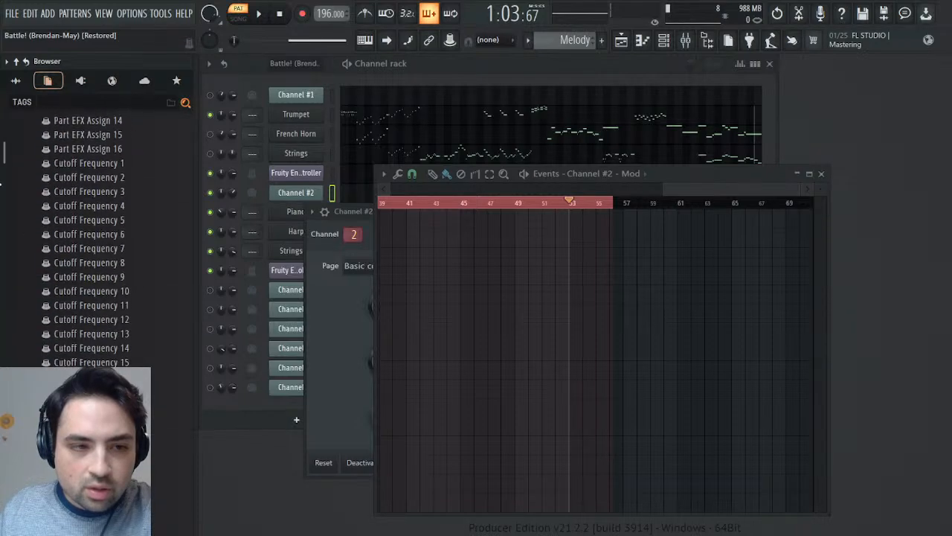
pyautogui.moveTo(2, 343); pyautogui.dragTo(65, 312)
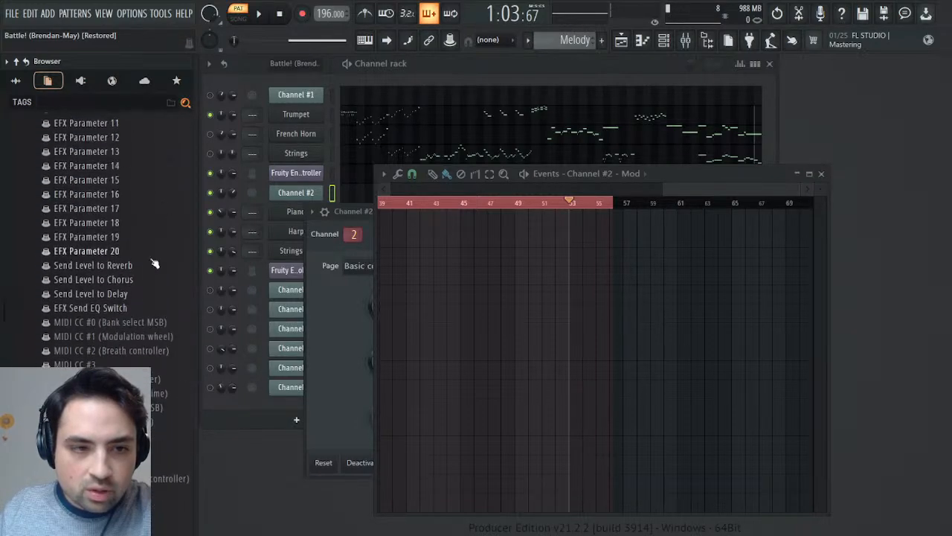
pyautogui.click(173, 336)
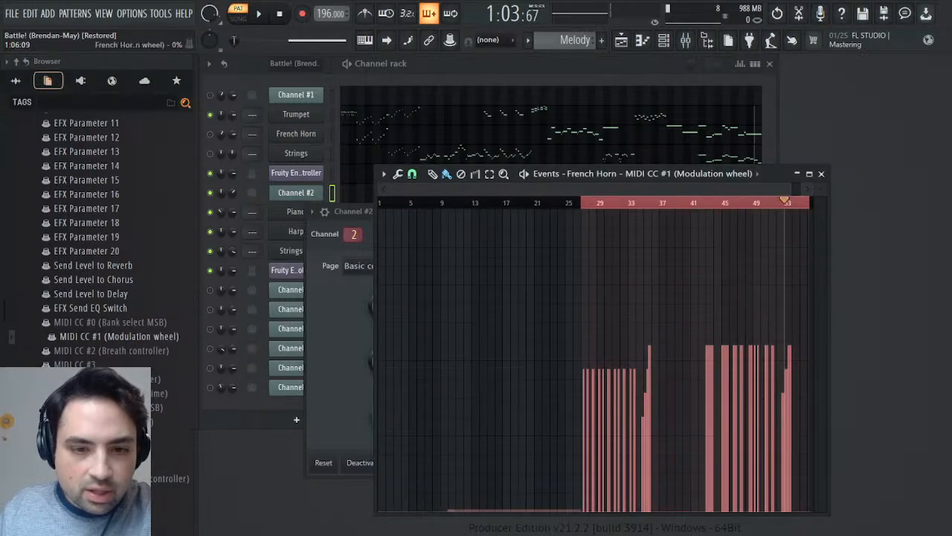
# - Play Melody from bar 27, close the event editor, then unmute the French Horn and mute the Trumpet
pyautogui.click(582, 202)
pyautogui.press('space')
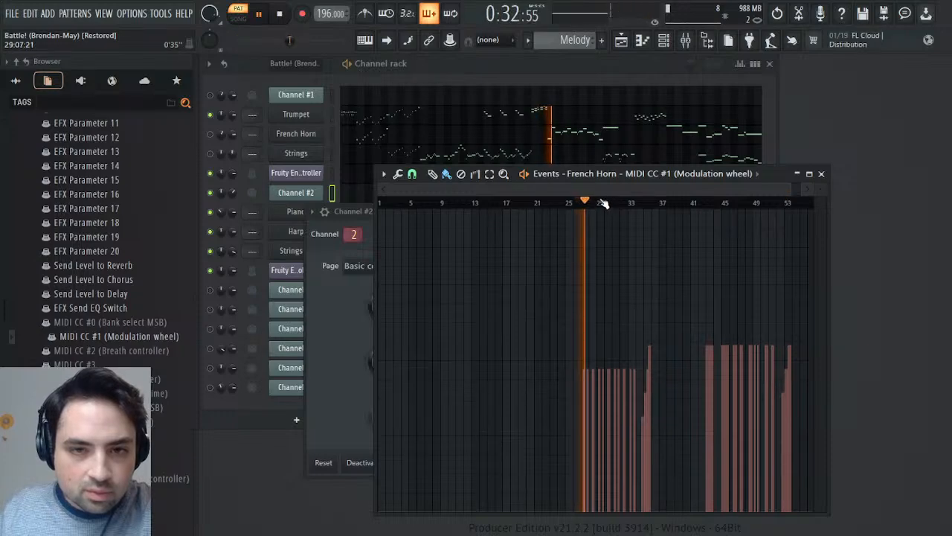
pyautogui.click(821, 174)
pyautogui.click(211, 135)
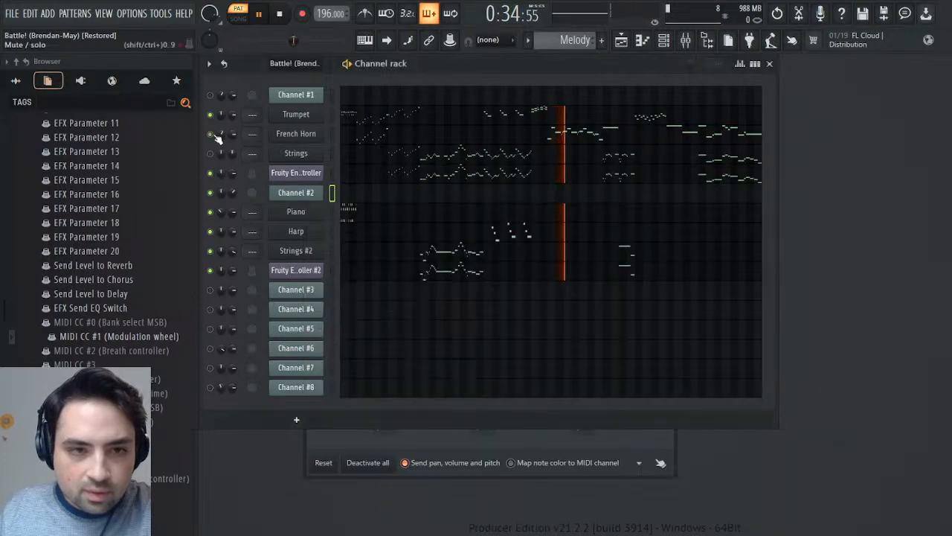
pyautogui.click(211, 115)
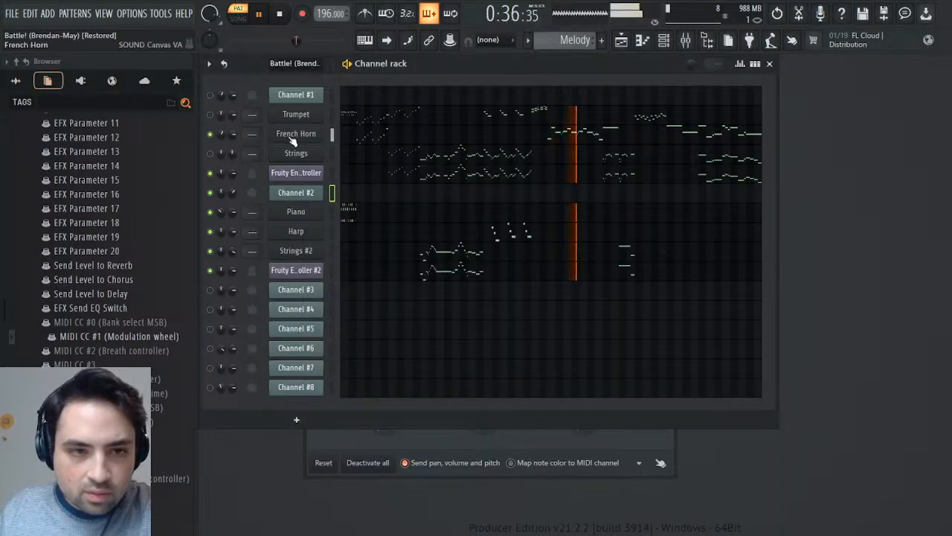
# - Set the vibrato rate of the French Horn instrument to 24 and close its window
pyautogui.click(296, 134)
pyautogui.moveTo(470, 471); pyautogui.dragTo(470, 451)
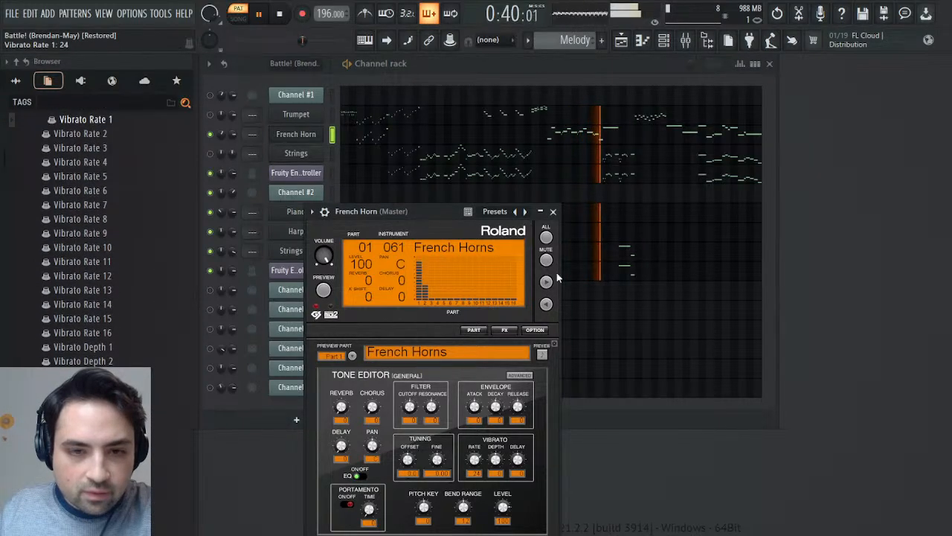
pyautogui.click(553, 212)
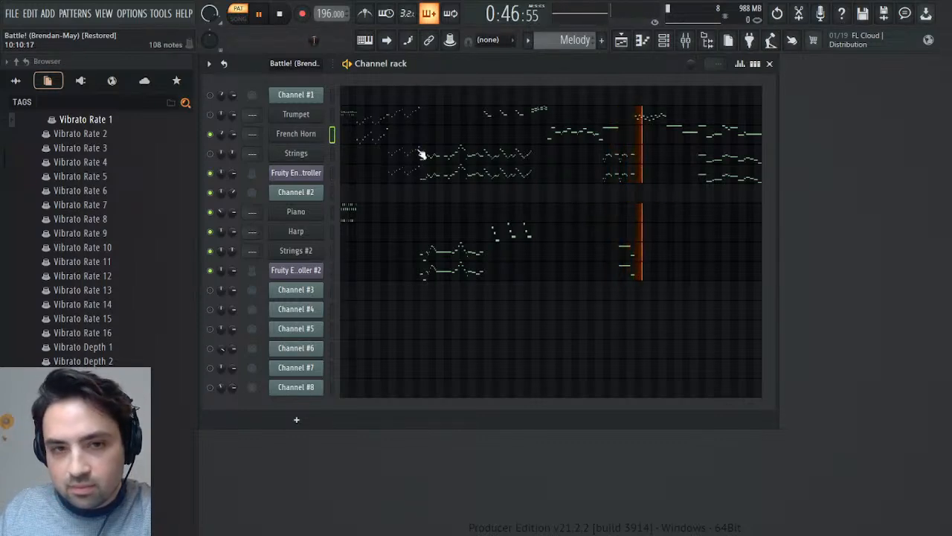
# - Unmute the Trumpet and Strings channels, then stop playback and switch to the imported Battle! (Brendan-May) pattern
pyautogui.click(210, 115)
pyautogui.click(210, 153)
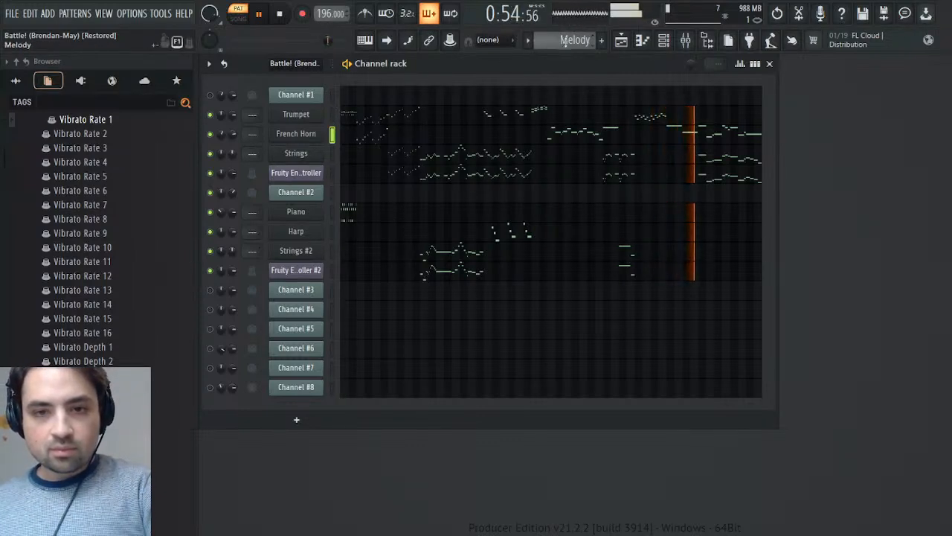
pyautogui.press('space')
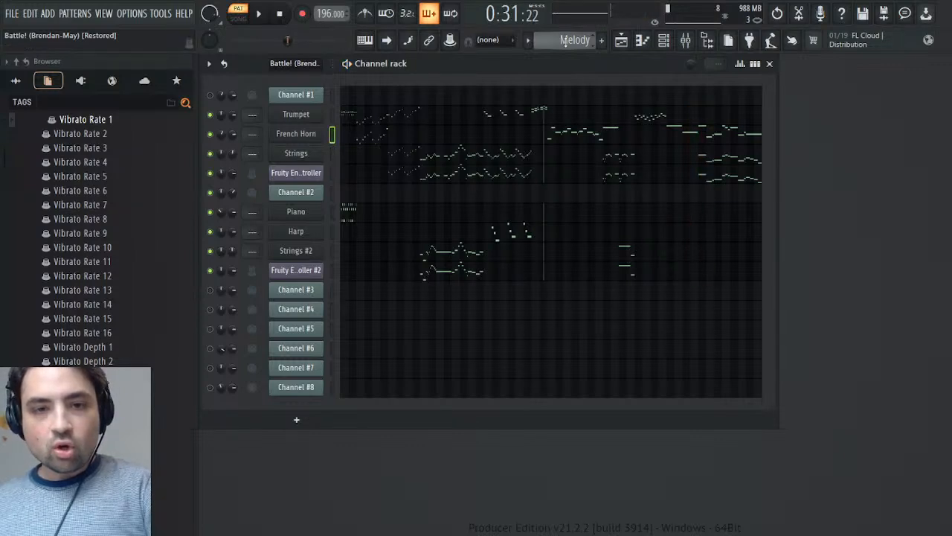
pyautogui.scroll(-1, 565, 41)
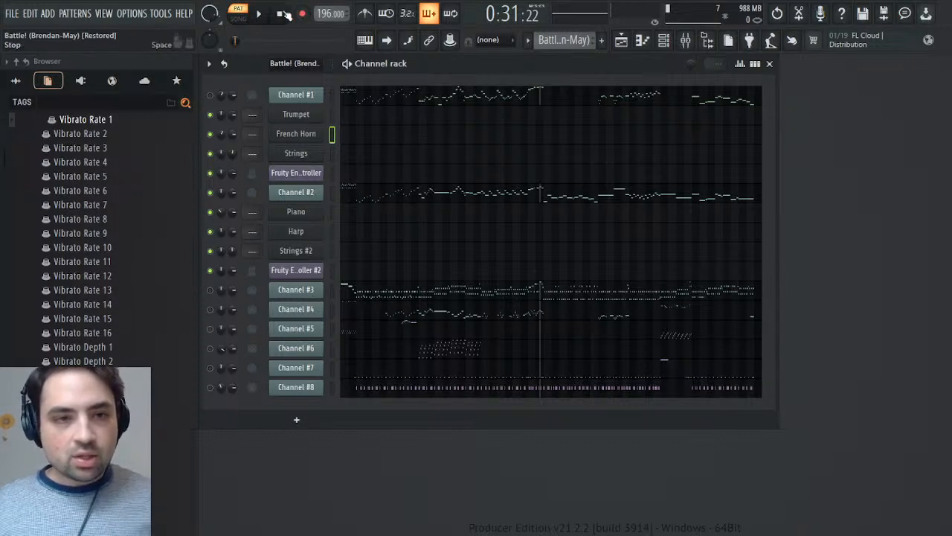
# - Play the Melody pattern from the start and assign the Trumpet channel to free mixer track 2
pyautogui.click(296, 115)
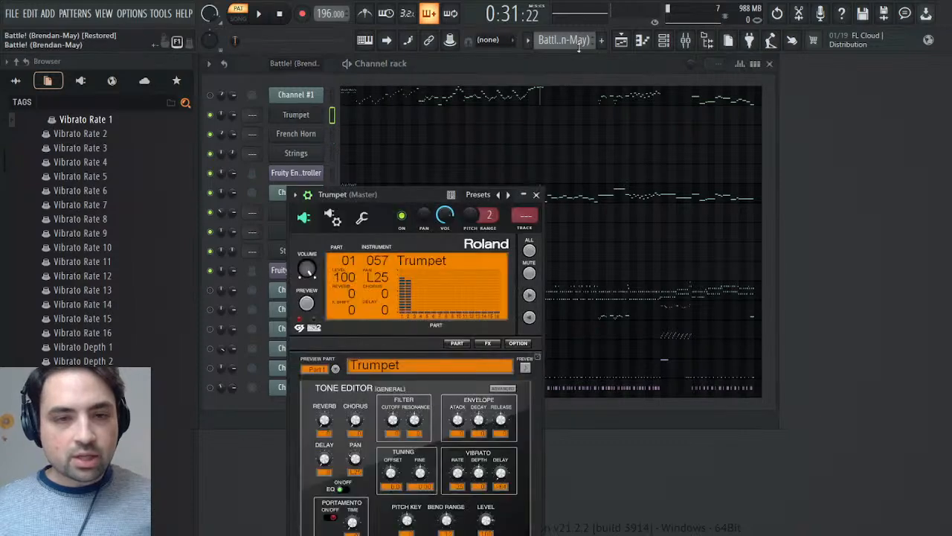
pyautogui.scroll(-1, 572, 36)
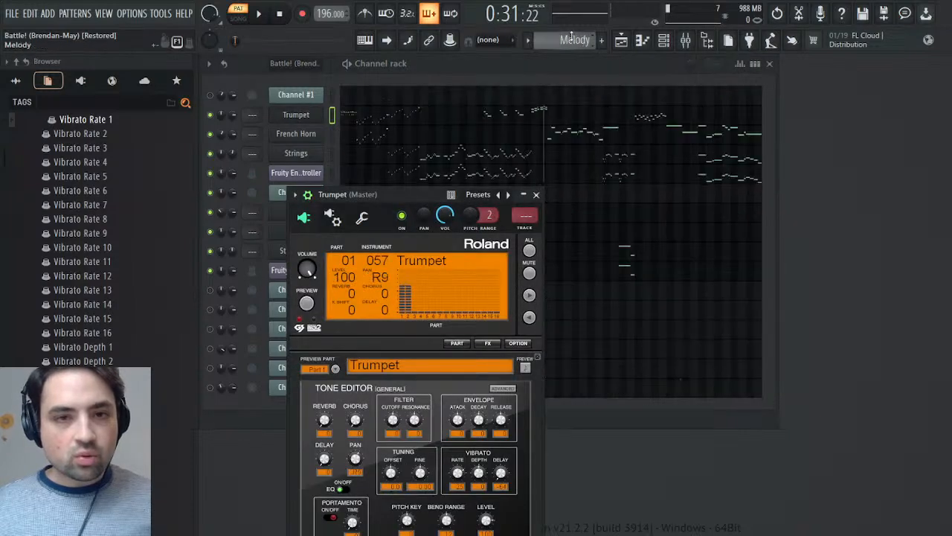
pyautogui.click(265, 18)
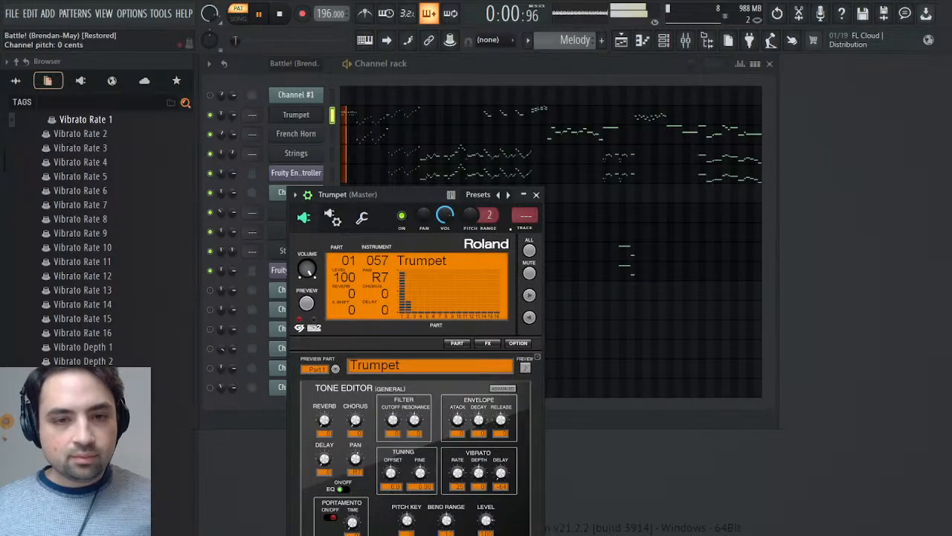
pyautogui.click(524, 229)
pyautogui.press('Escape')
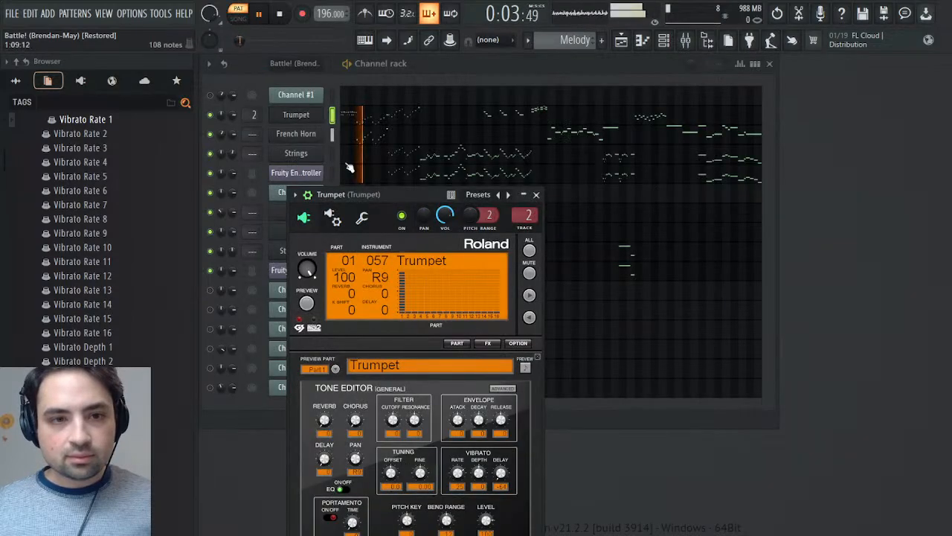
# - Assign the French Horn channel to mixer track 3 and the Strings channel to mixer track 4
pyautogui.click(320, 135)
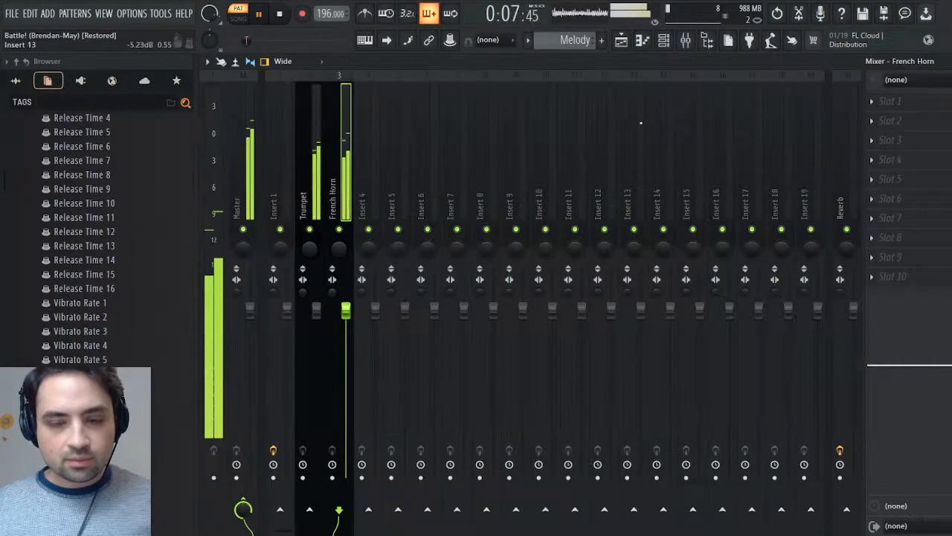
pyautogui.click(536, 232)
pyautogui.press('Return')
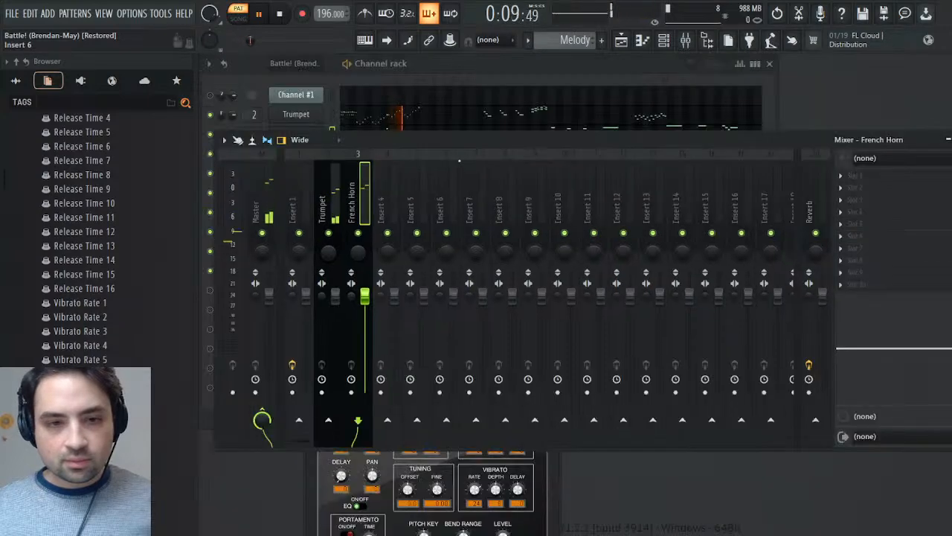
pyautogui.moveTo(463, 147); pyautogui.dragTo(780, 160)
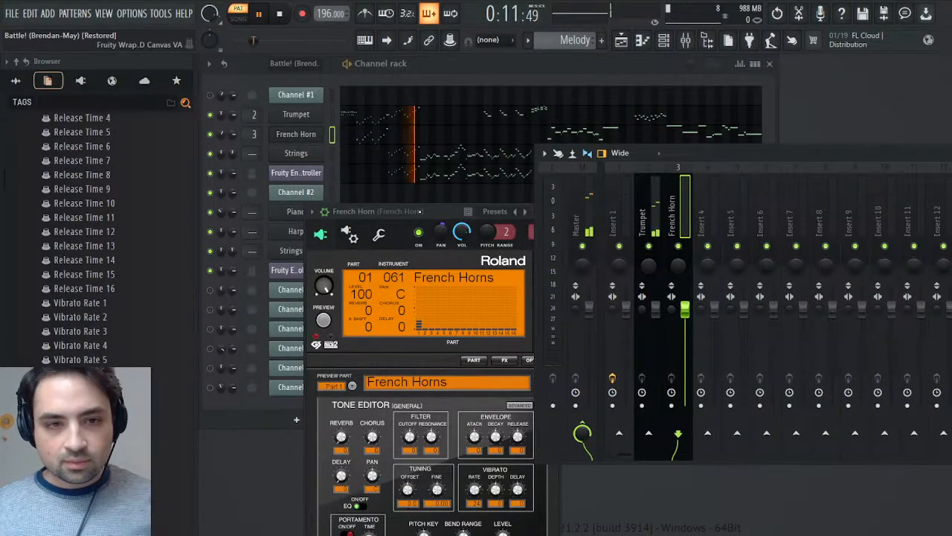
pyautogui.click(315, 154)
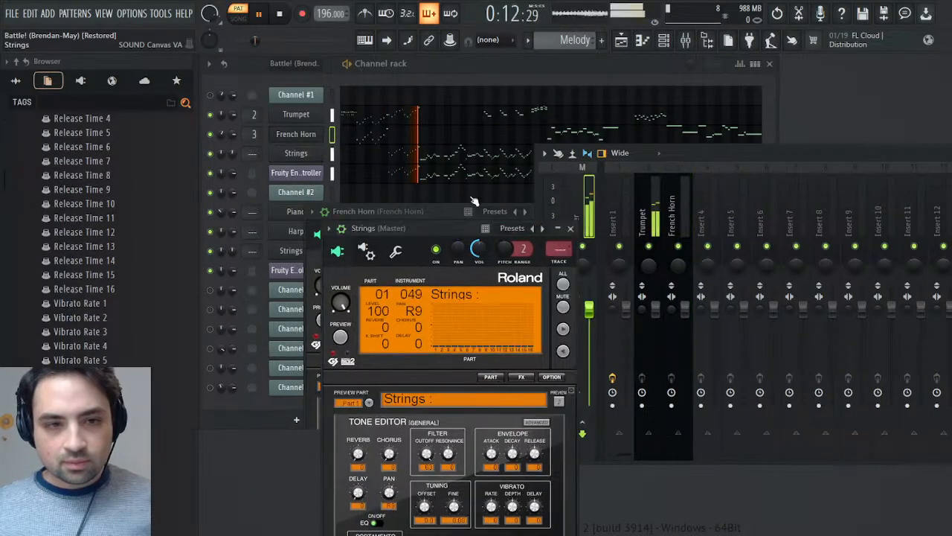
pyautogui.click(560, 262)
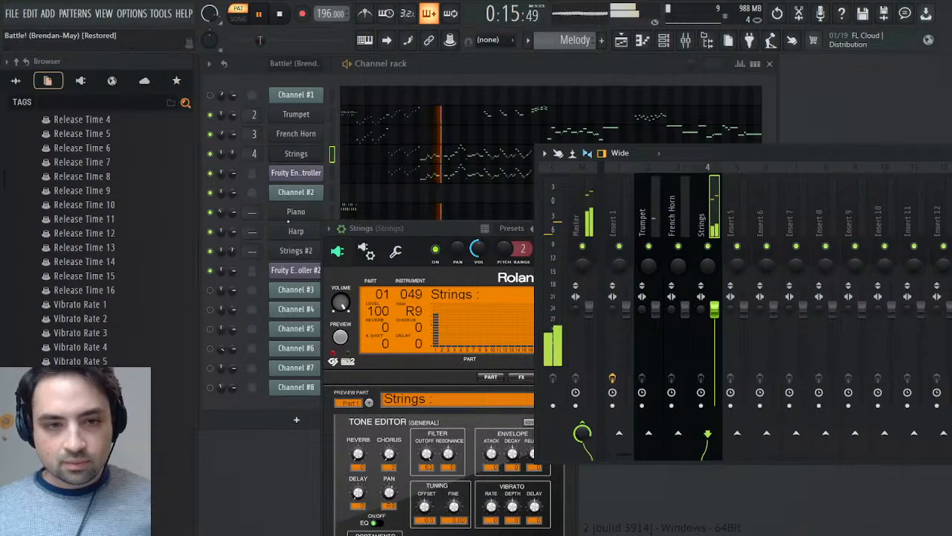
# - Assign the Piano channel to mixer track 5 and the Harp channel to mixer track 6
pyautogui.click(296, 212)
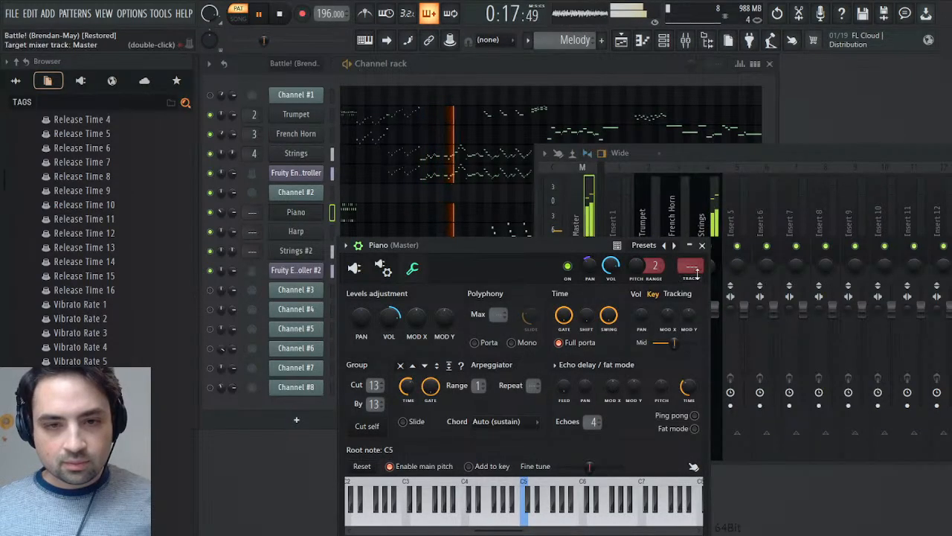
pyautogui.click(692, 268)
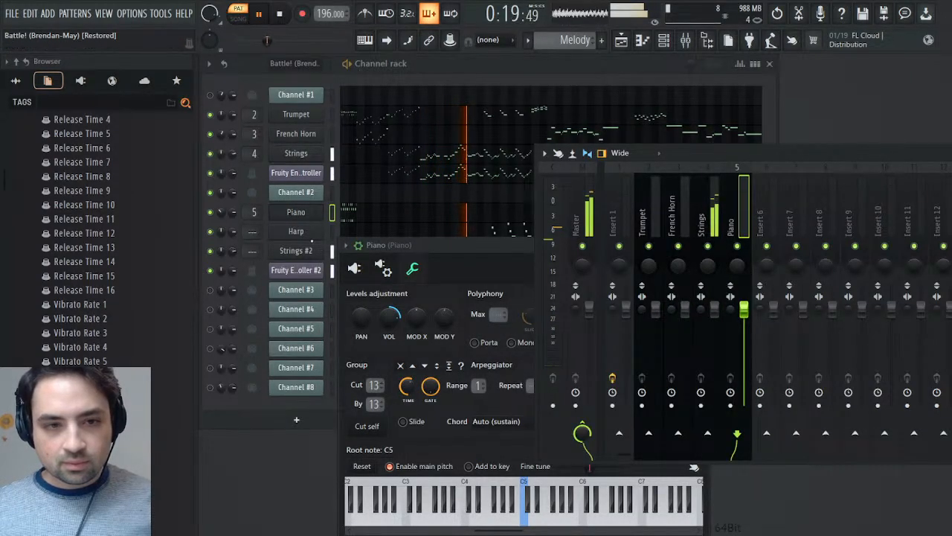
pyautogui.click(296, 232)
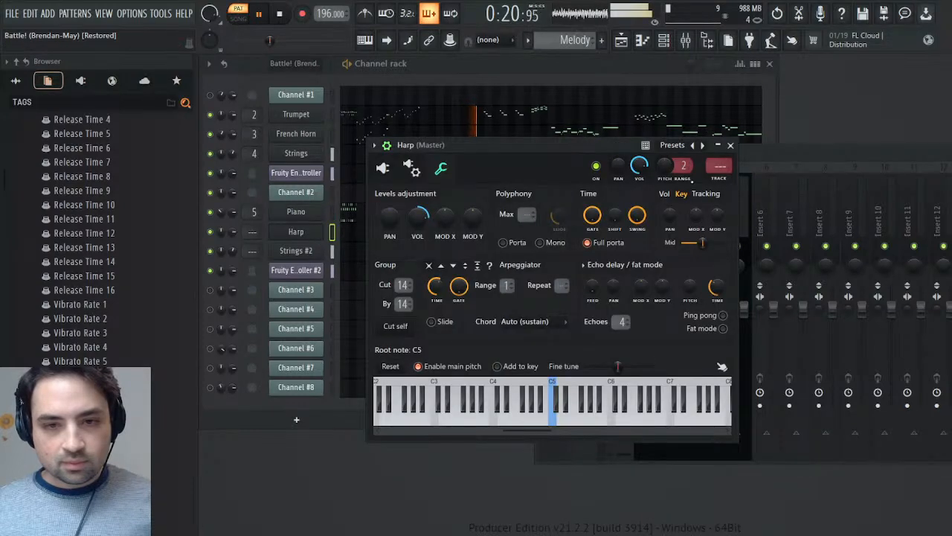
pyautogui.click(719, 165)
# - Route Strings #2 to mixer track 4 shared with Strings, and move the mixer so its effect slots are in view
pyautogui.scroll(4, 250, 247)
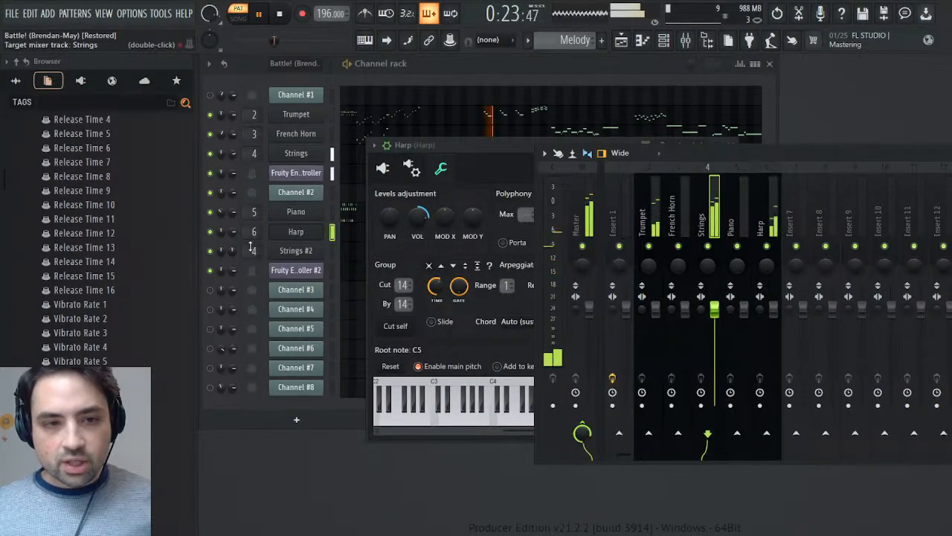
pyautogui.moveTo(901, 157); pyautogui.dragTo(487, 186)
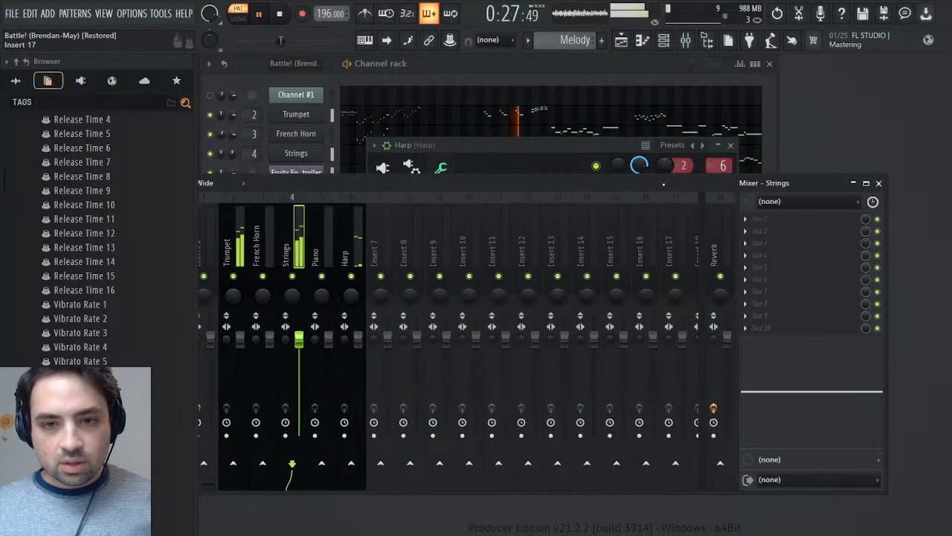
# - Stop playback, reposition the mixer window, and expand the Remasters & Origins folder of Pokemon Ruby & Sapphire in the browser
pyautogui.moveTo(663, 185); pyautogui.dragTo(779, 154)
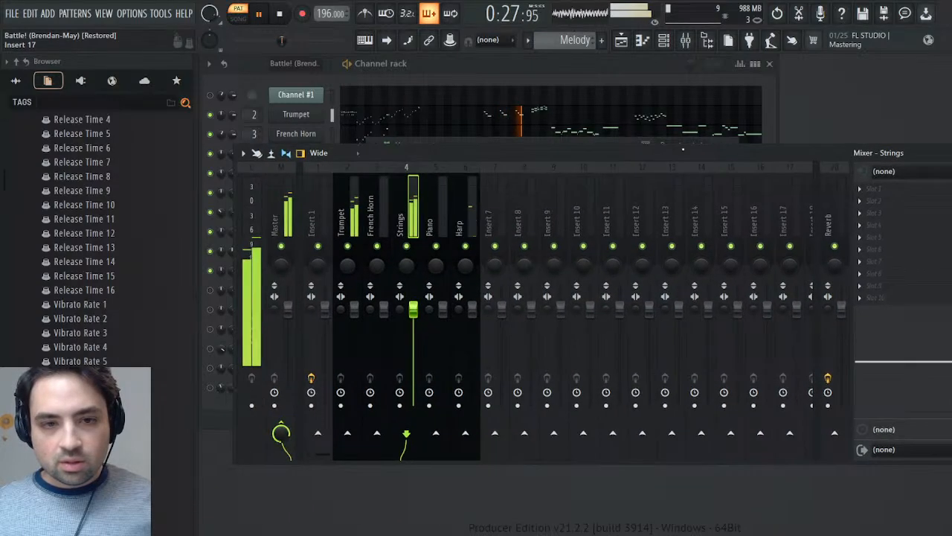
pyautogui.click(280, 15)
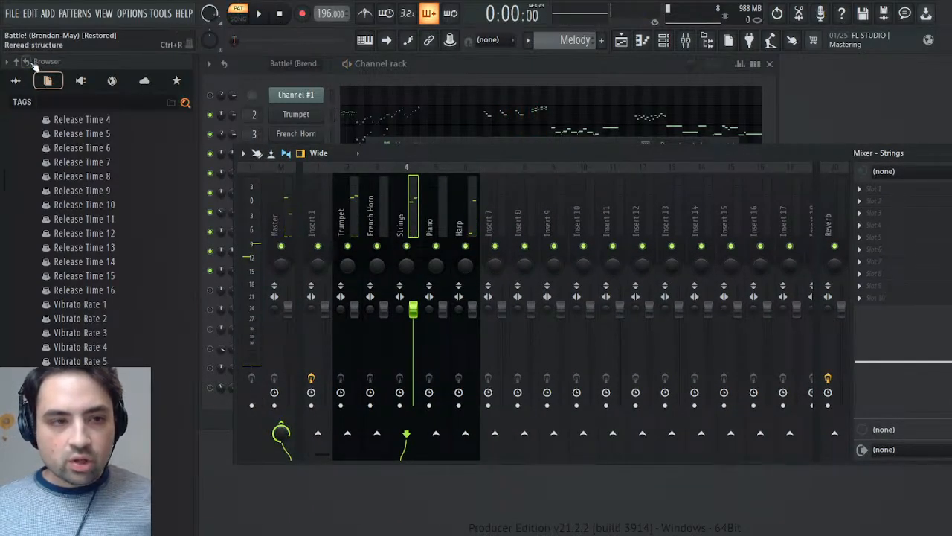
pyautogui.click(15, 80)
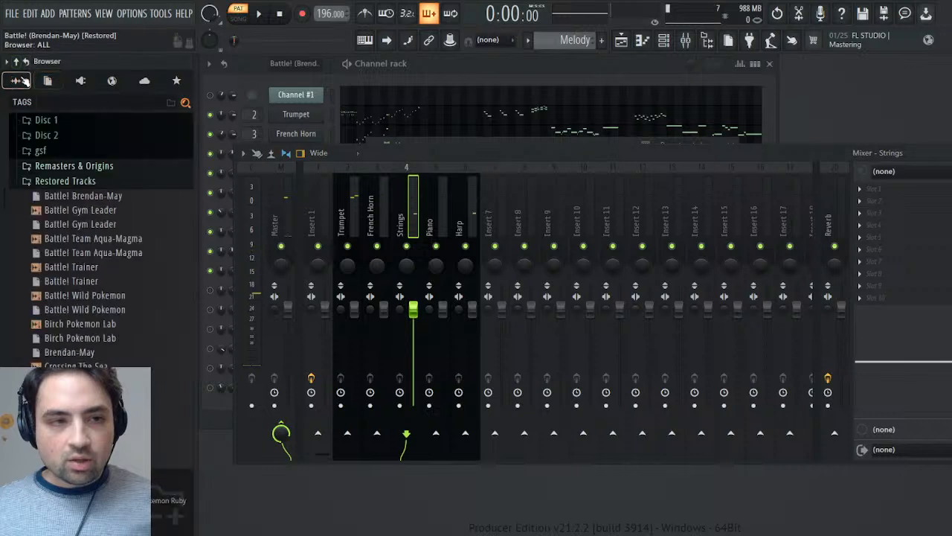
pyautogui.click(86, 184)
pyautogui.click(79, 245)
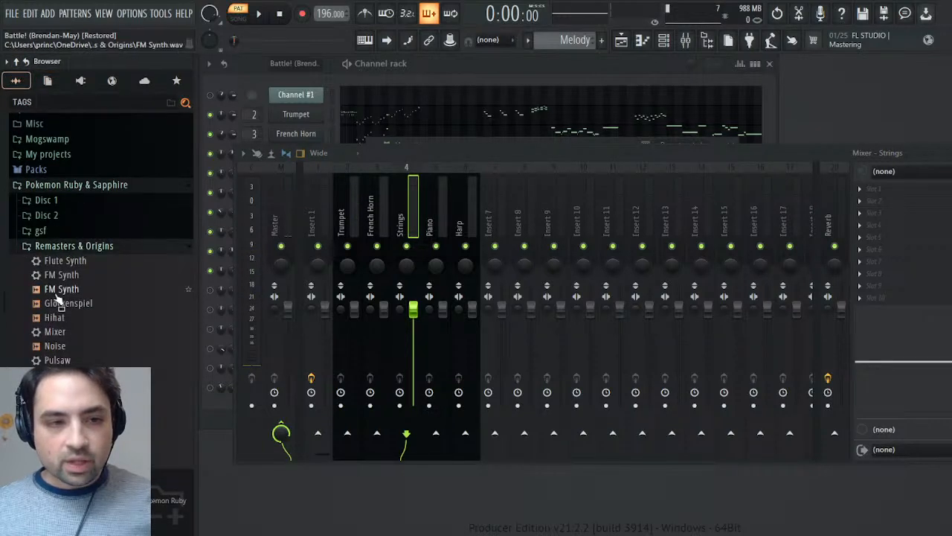
# - With the Melody pattern playing, load the Mixer preset onto the Trumpet and French Horn mixer tracks and restore their instrument names
pyautogui.click(360, 213)
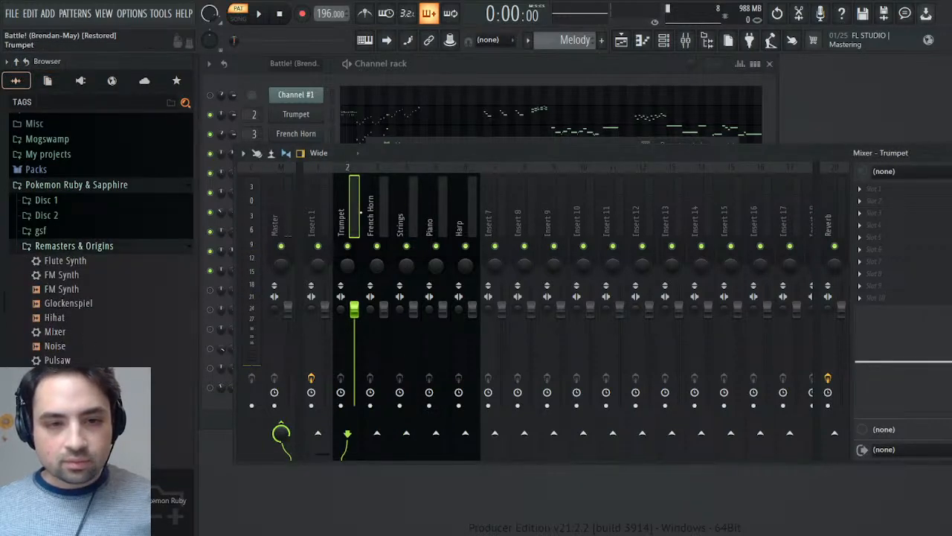
pyautogui.click(264, 19)
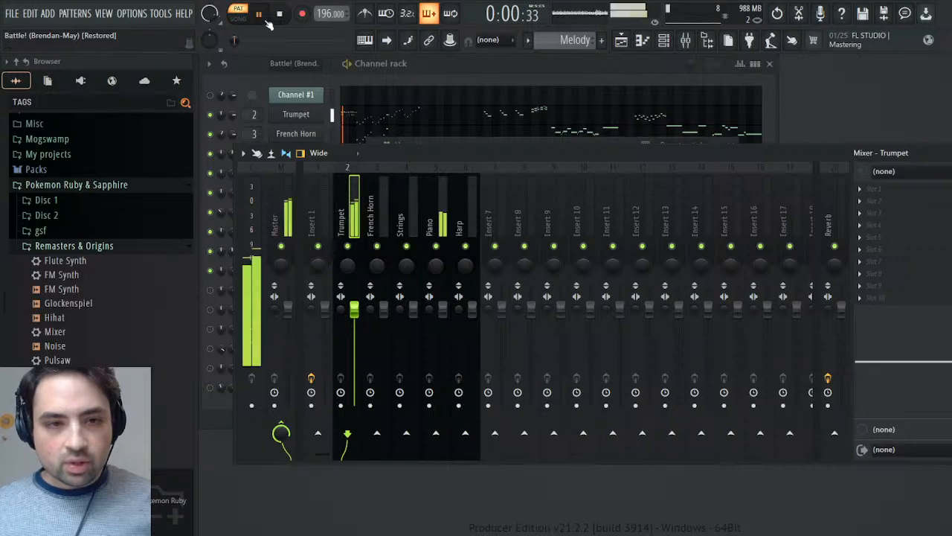
pyautogui.moveTo(55, 331); pyautogui.dragTo(893, 238)
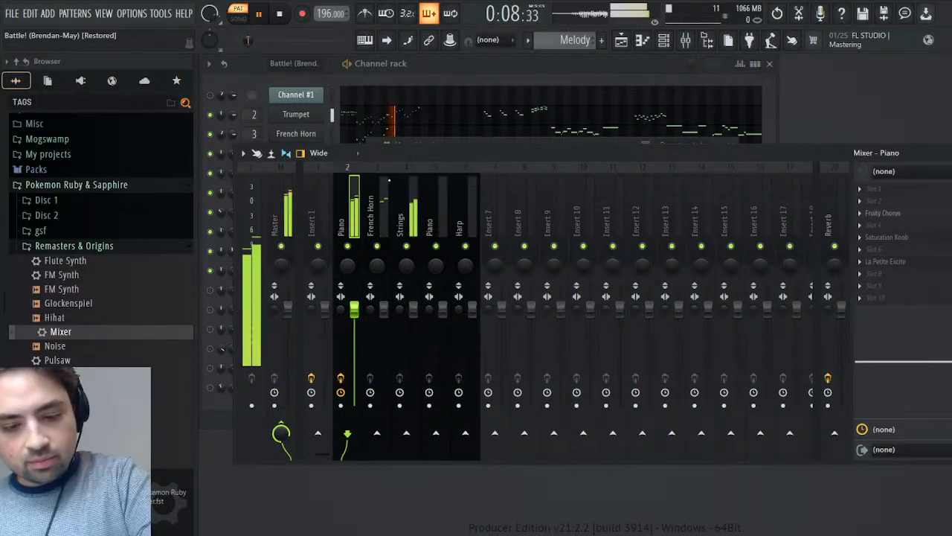
pyautogui.hotkey('ctrl', 'l')
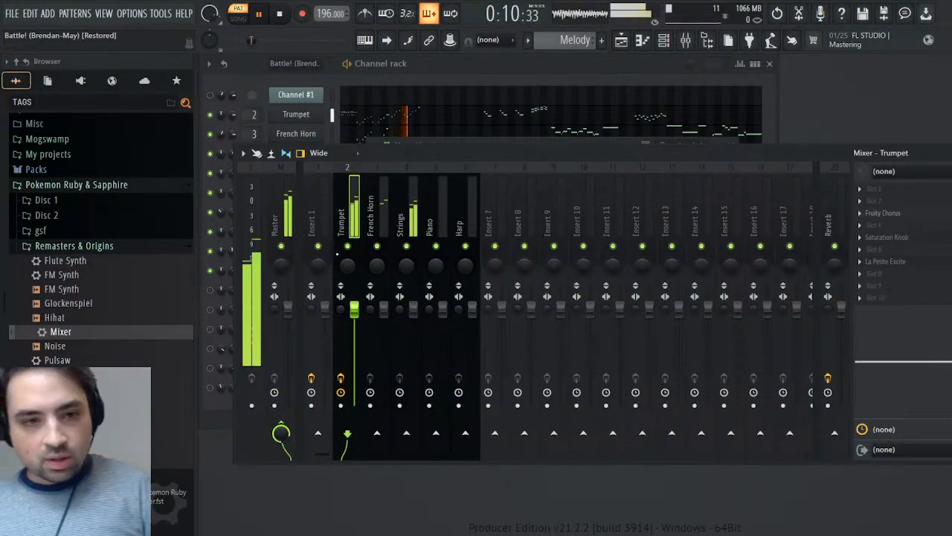
pyautogui.click(383, 217)
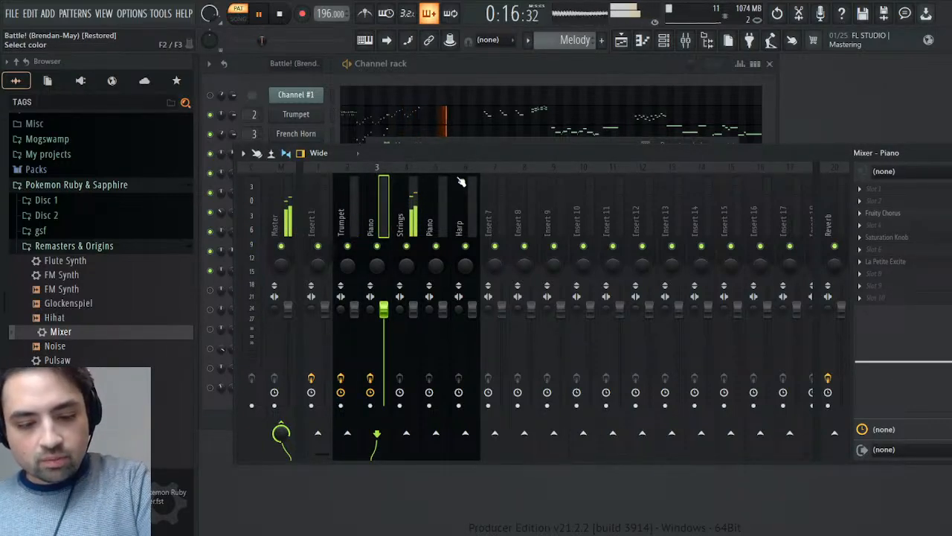
pyautogui.hotkey('ctrl', 'l')
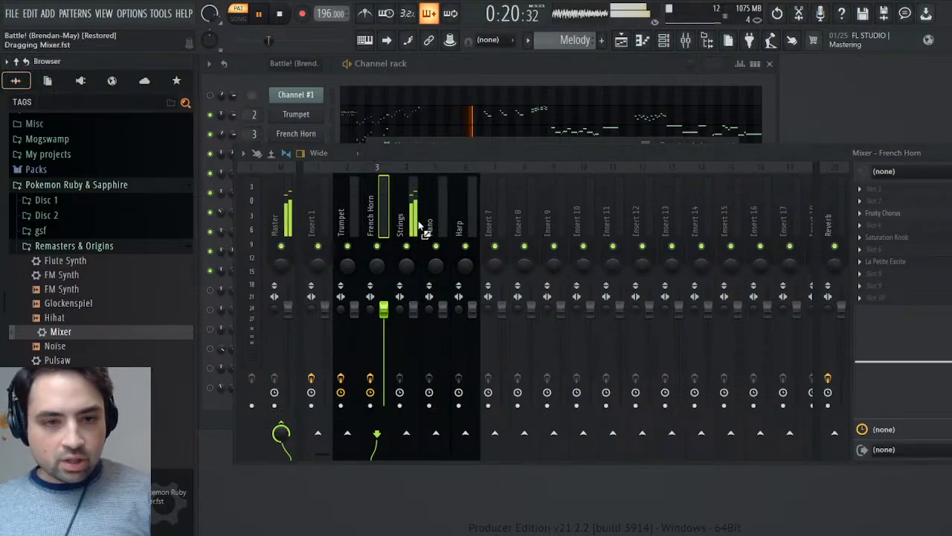
# - Load the Mixer preset onto the Strings and Piano mixer tracks, naming the first one Strings again
pyautogui.moveTo(422, 227); pyautogui.dragTo(420, 224)
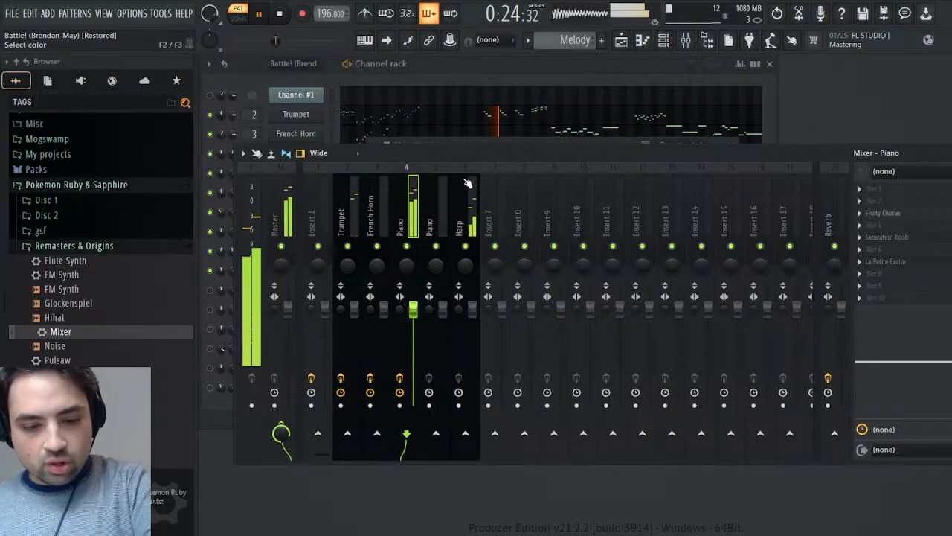
pyautogui.write('Strings')
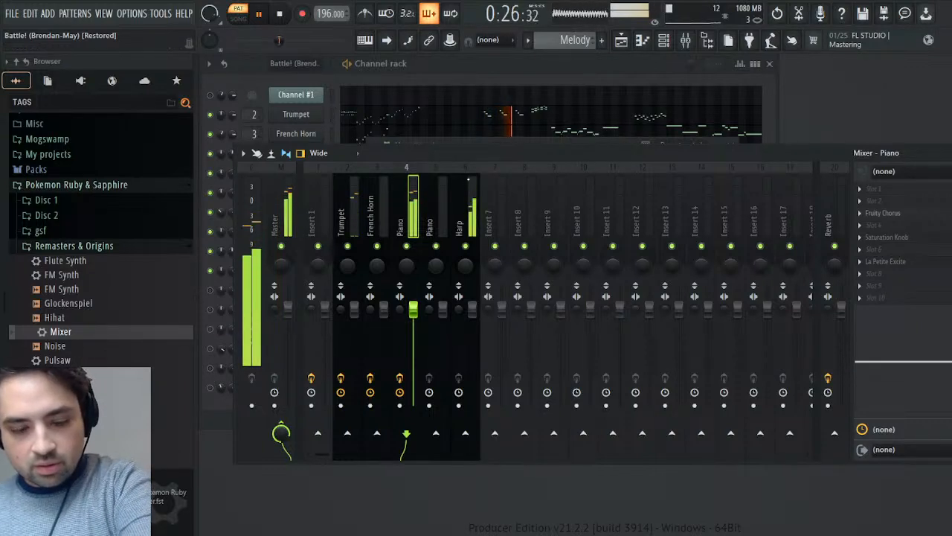
pyautogui.press('Return')
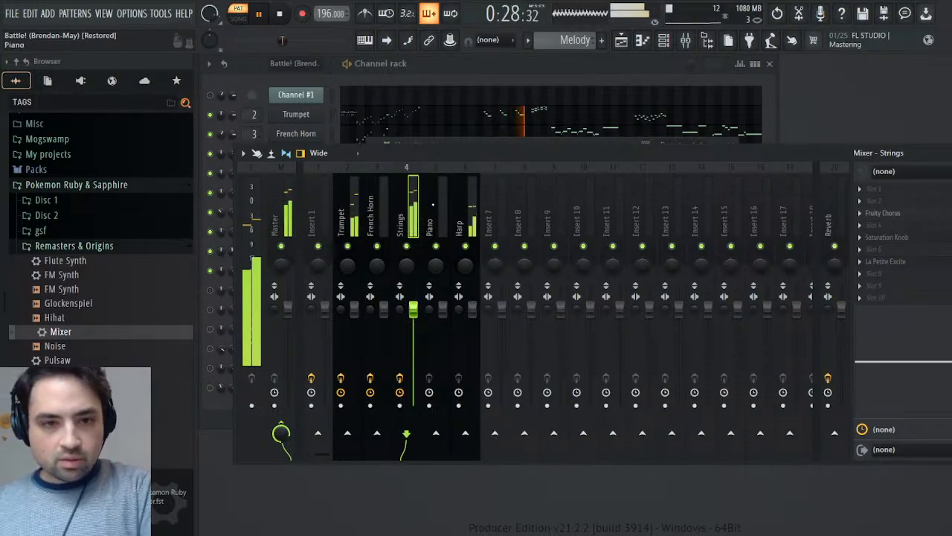
pyautogui.moveTo(61, 331); pyautogui.dragTo(428, 256)
pyautogui.moveTo(445, 221); pyautogui.dragTo(444, 221)
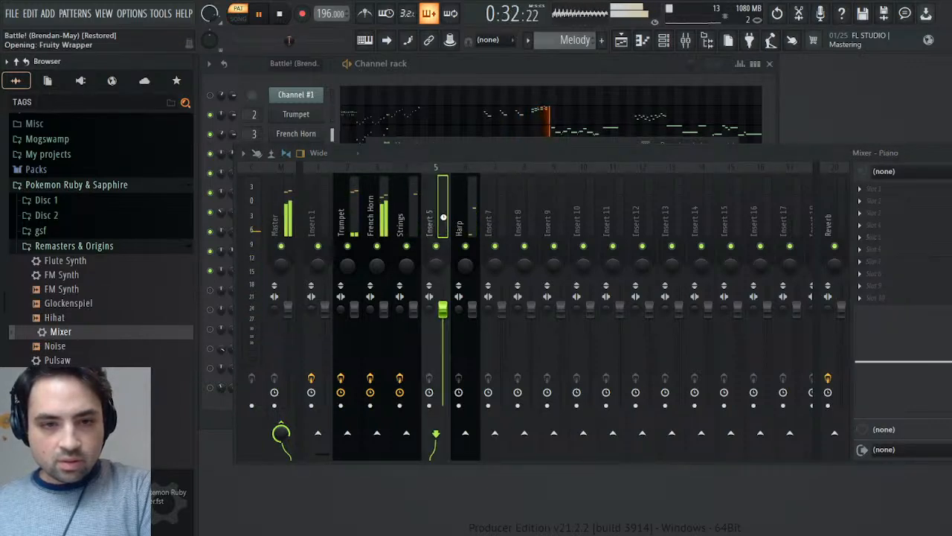
# - Load the Mixer preset onto mixer track 6 and rename the track Harp
pyautogui.click(459, 216)
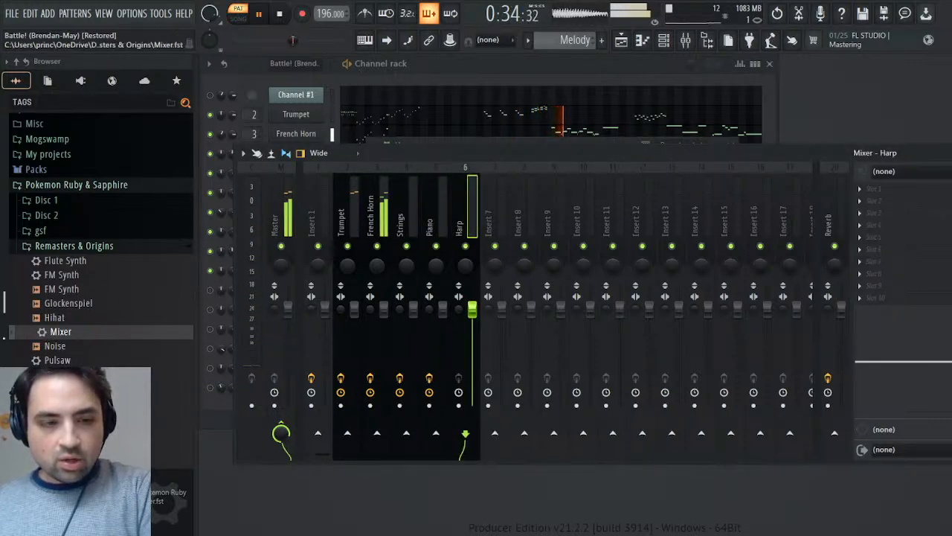
pyautogui.moveTo(74, 343); pyautogui.dragTo(500, 301)
pyautogui.moveTo(867, 237); pyautogui.dragTo(486, 251)
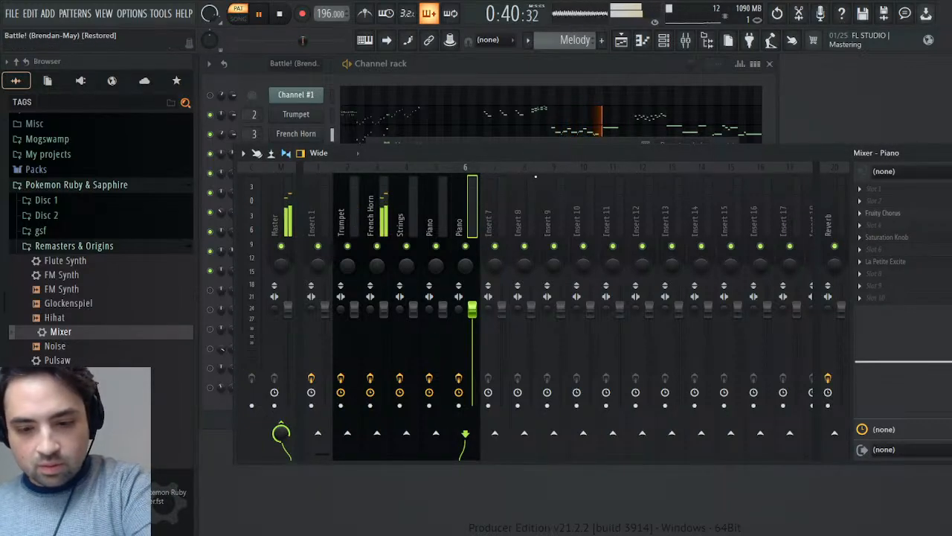
pyautogui.write('Harp')
pyautogui.press('Return')
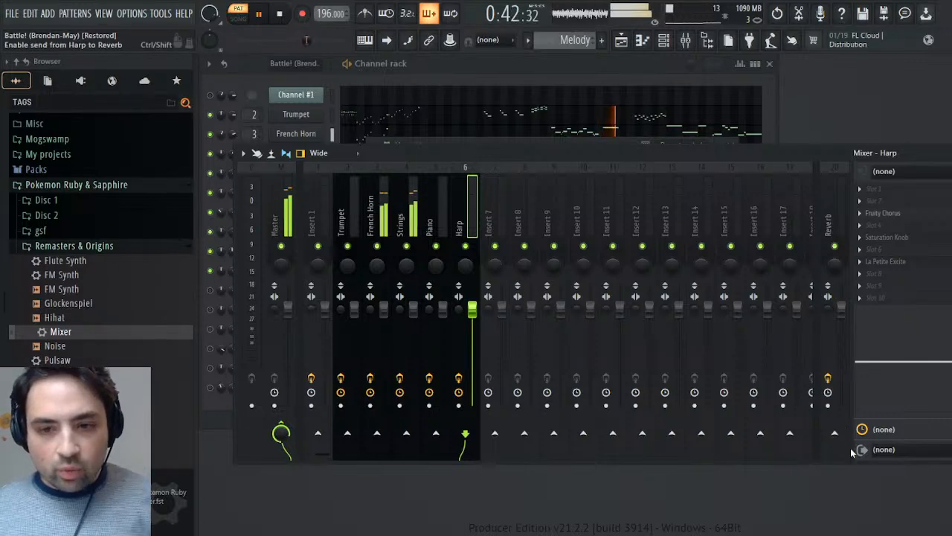
# - Route the Harp, Piano, Strings, French Horn and Trumpet mixer tracks to the Reverb track instead of the Master
pyautogui.press('Left')
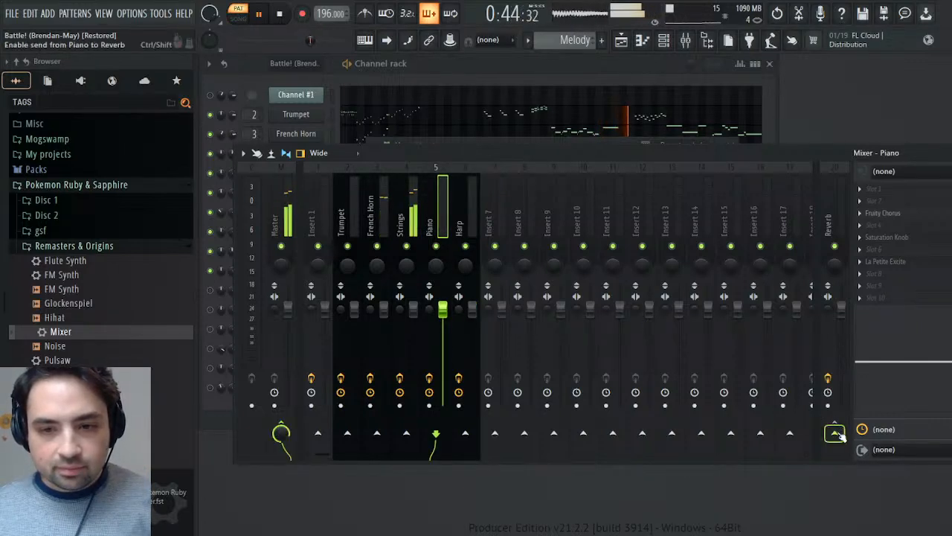
pyautogui.press('Left')
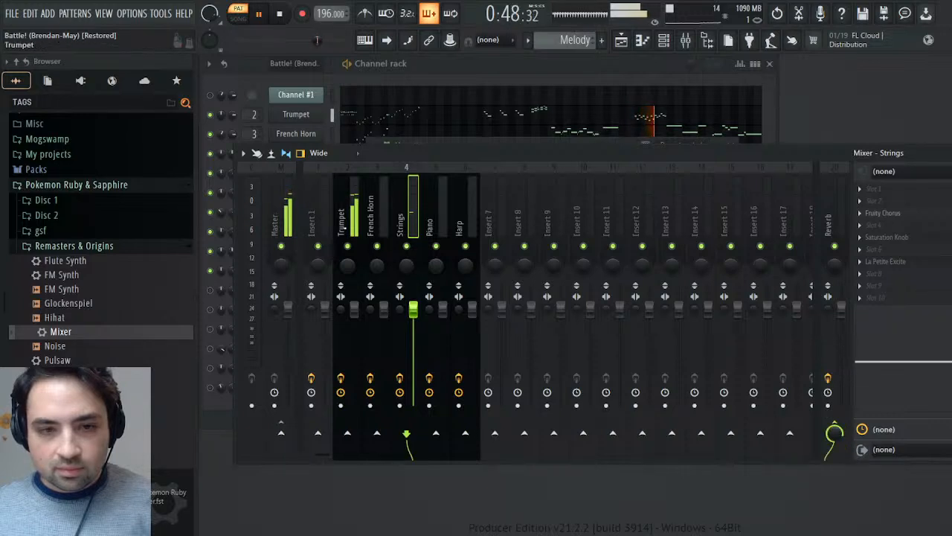
pyautogui.press('Left')
pyautogui.click(834, 433)
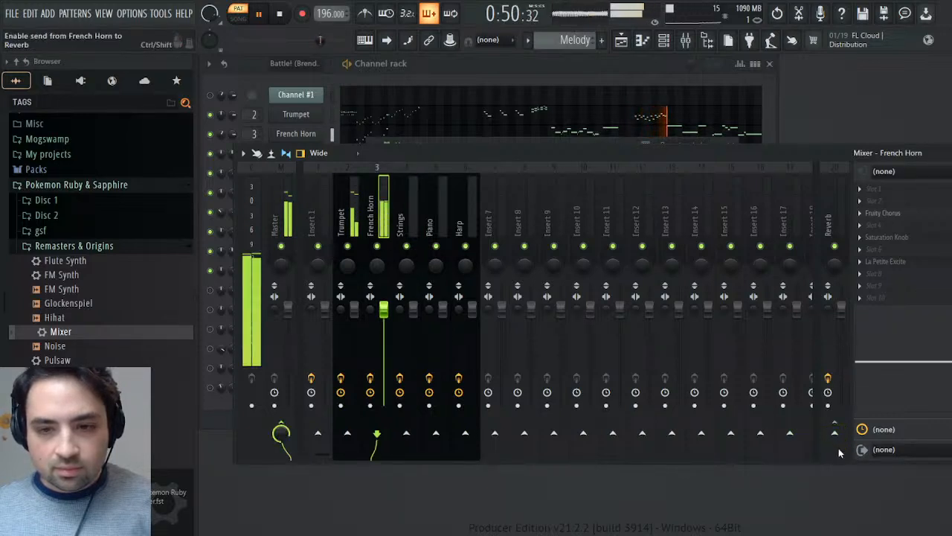
pyautogui.press('Left')
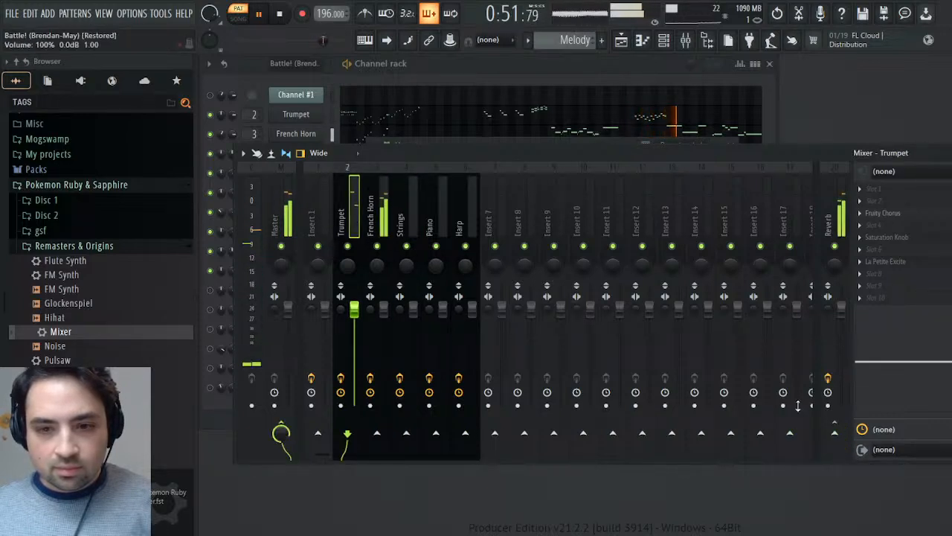
pyautogui.click(834, 432)
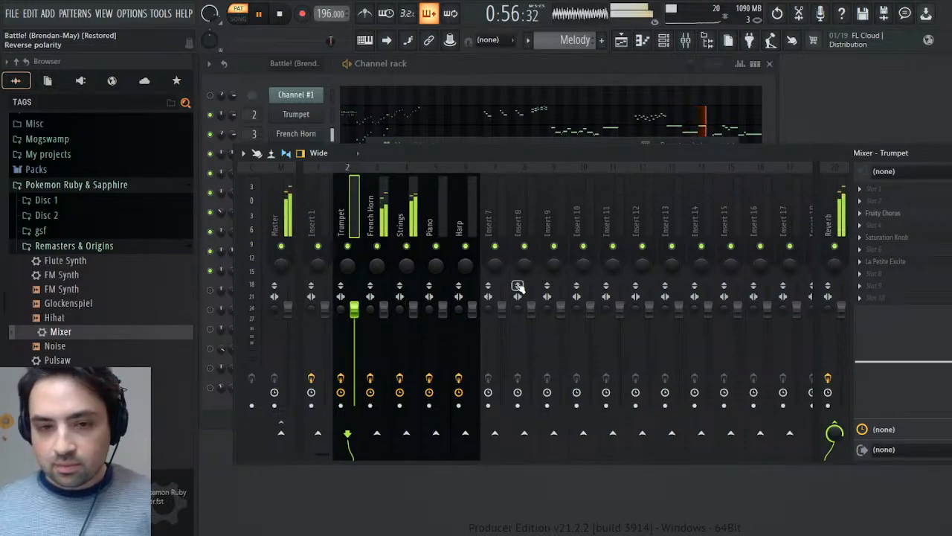
# - Close the Harp channel window and bring the mixer back into view
pyautogui.press('Escape')
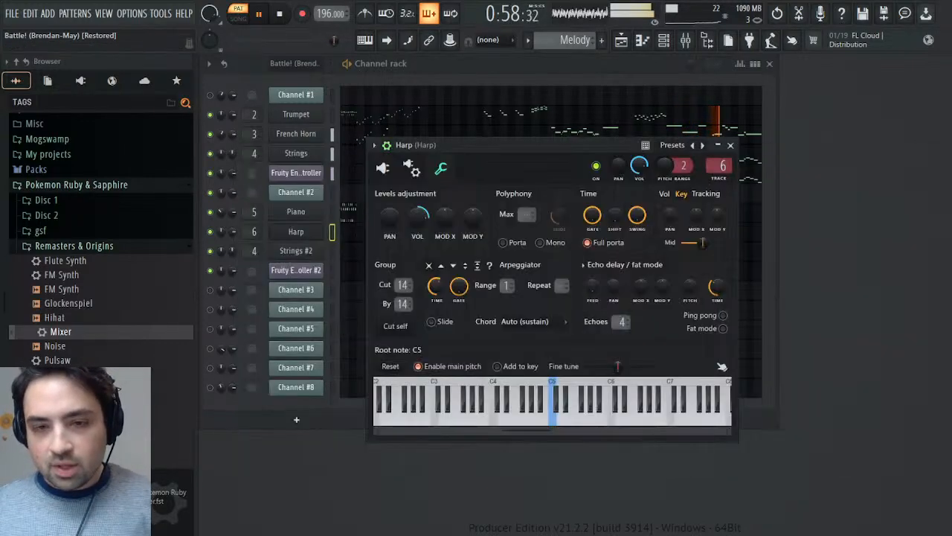
pyautogui.click(731, 144)
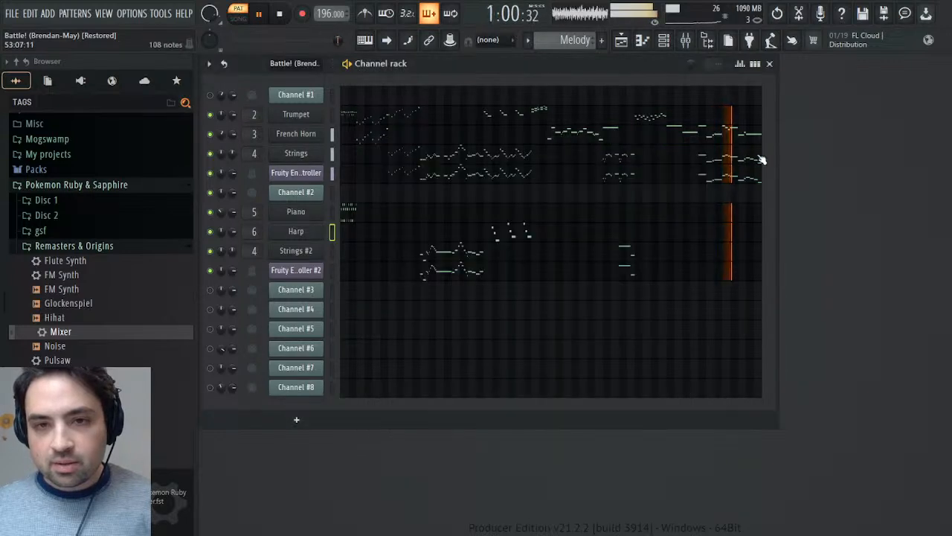
pyautogui.click(687, 46)
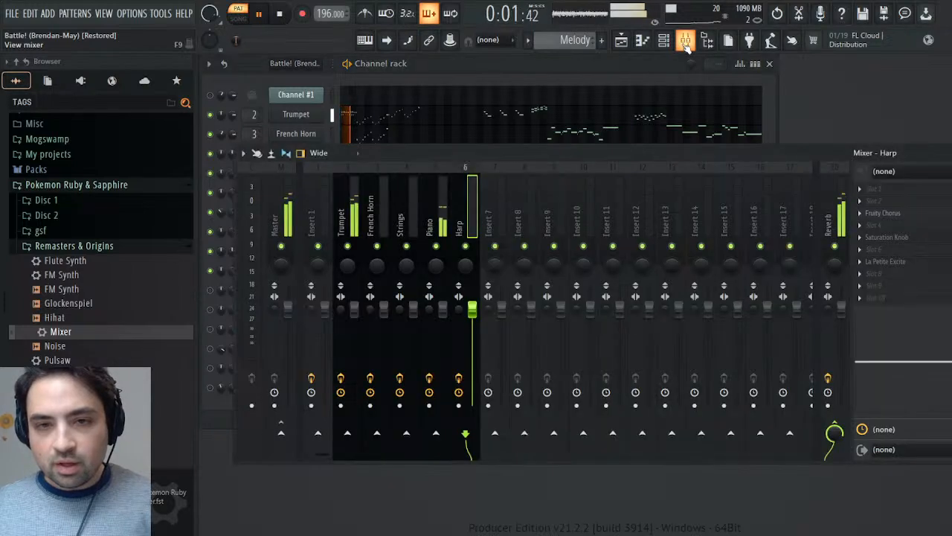
pyautogui.click(687, 46)
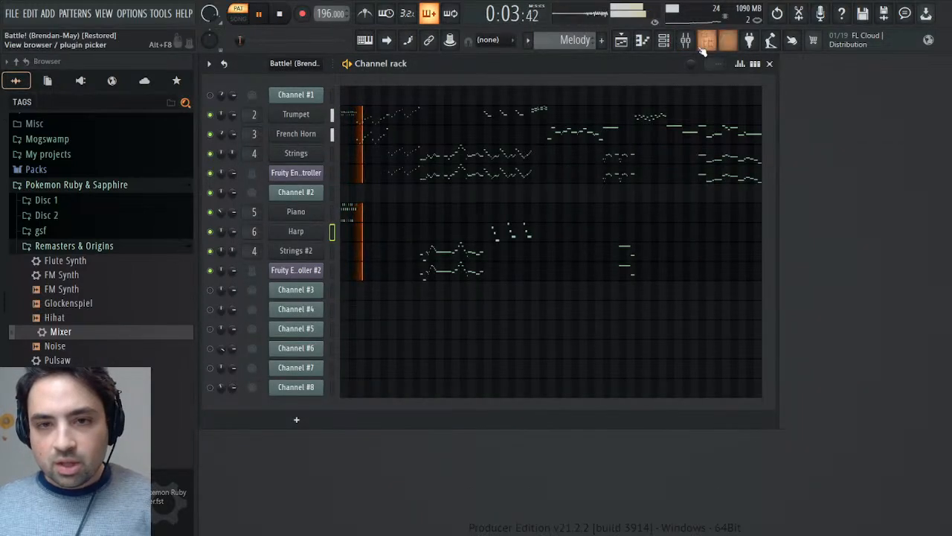
pyautogui.click(685, 40)
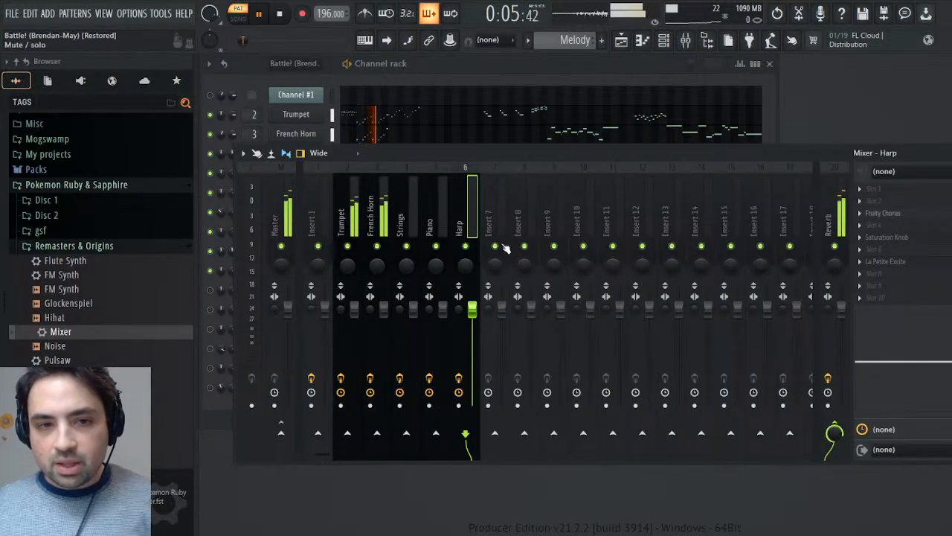
# - Inspect the Saturation Knob effect on the Trumpet mixer track, look at the Strings track's effects, and close the mixer
pyautogui.click(372, 226)
pyautogui.click(346, 215)
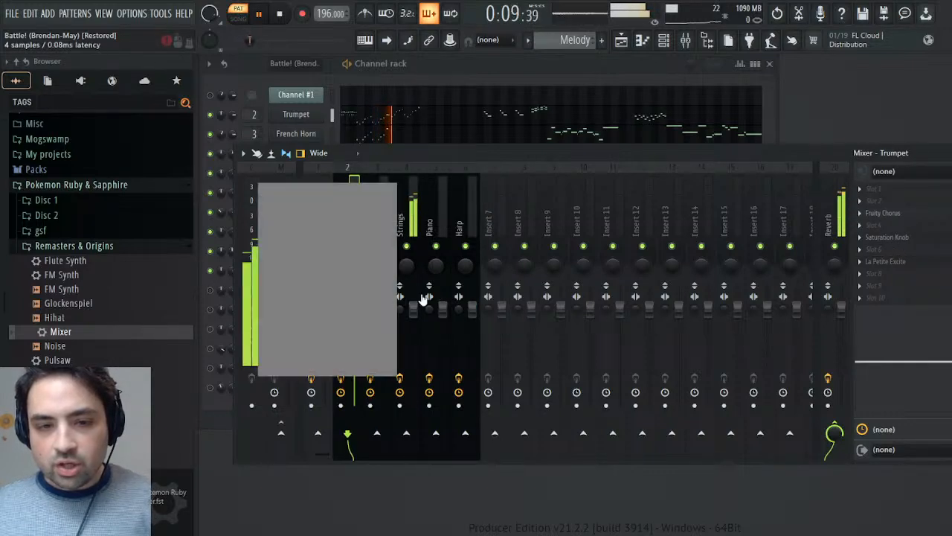
pyautogui.moveTo(402, 251); pyautogui.dragTo(402, 259)
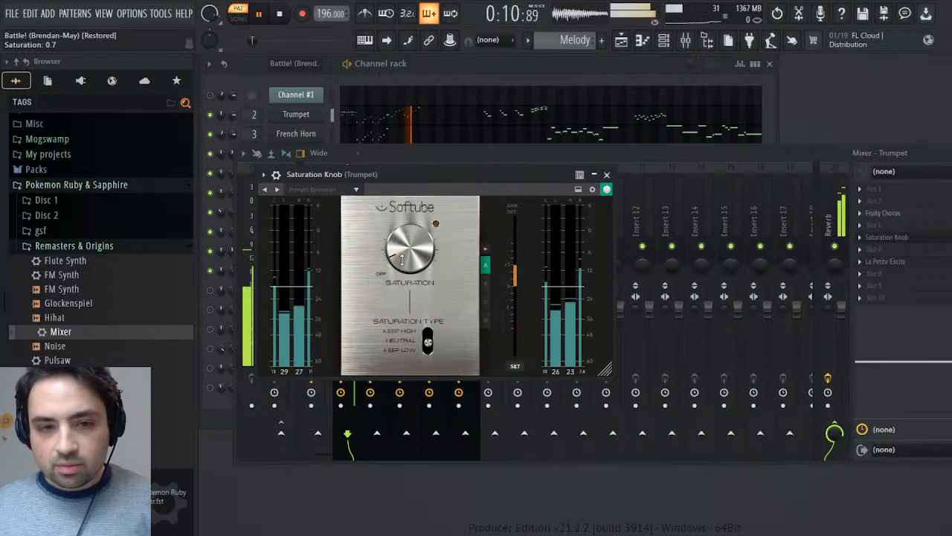
pyautogui.click(607, 176)
pyautogui.click(406, 215)
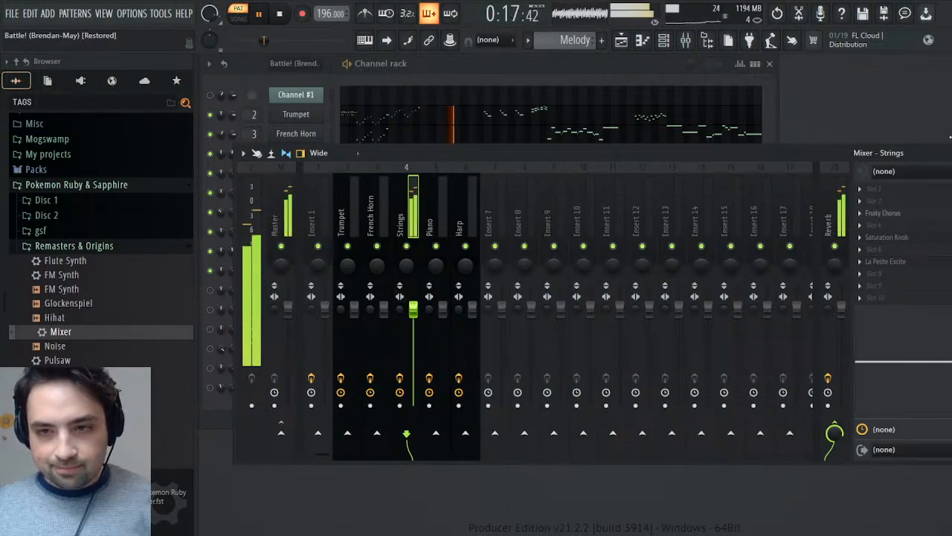
pyautogui.click(948, 152)
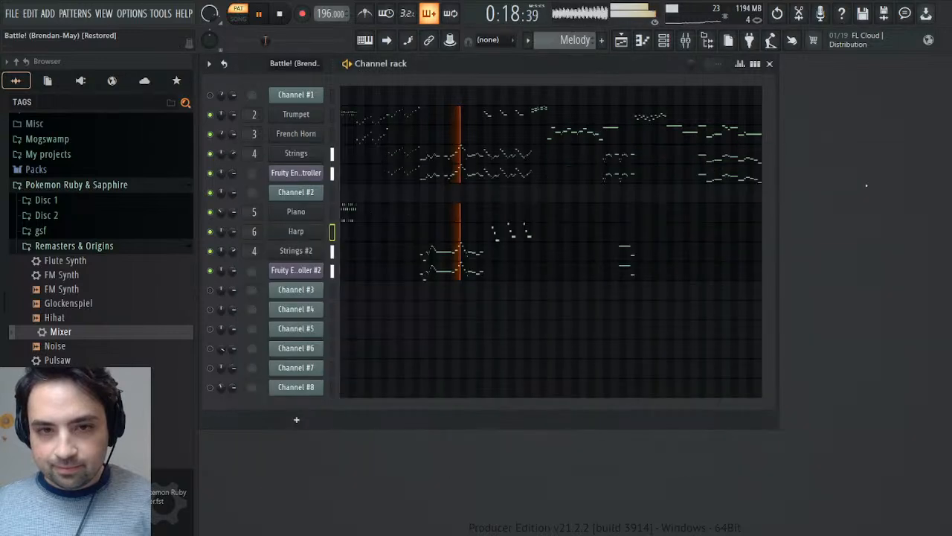
# - Examine the instrument and miscellaneous channel settings of Strings and Strings #2, including their cut groups
pyautogui.click(297, 155)
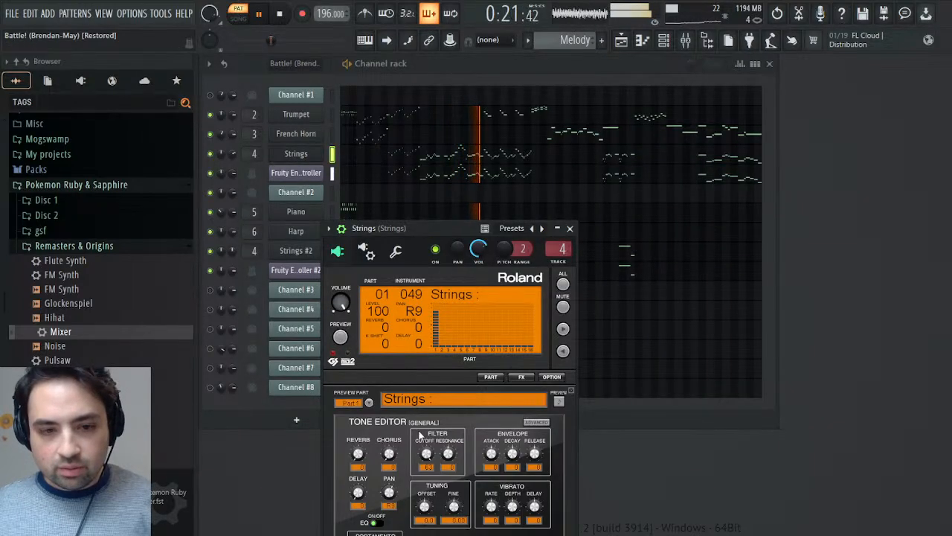
pyautogui.click(396, 251)
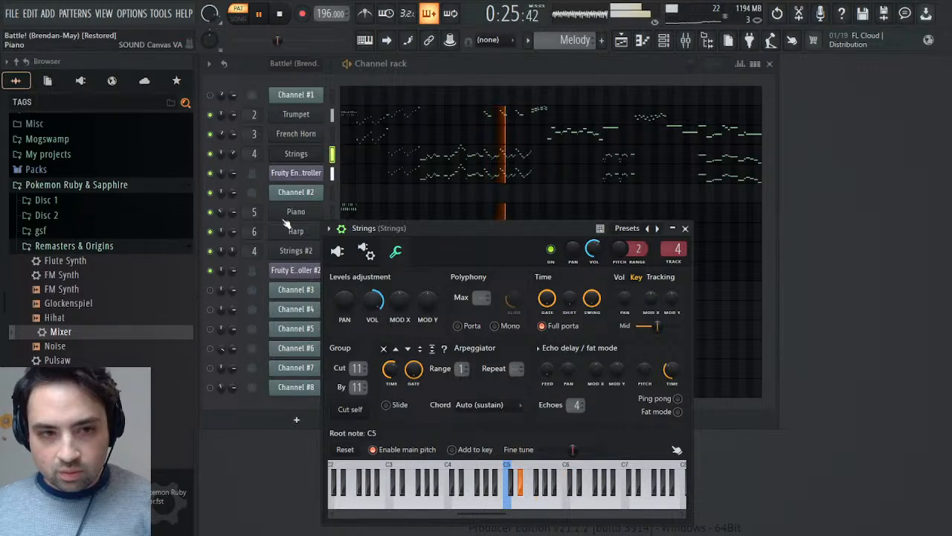
pyautogui.click(295, 252)
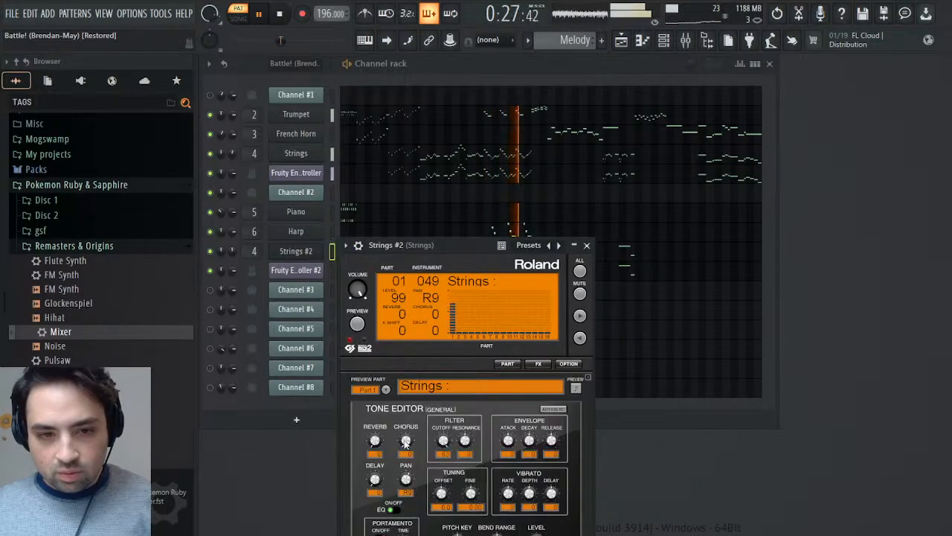
pyautogui.click(359, 246)
pyautogui.click(413, 268)
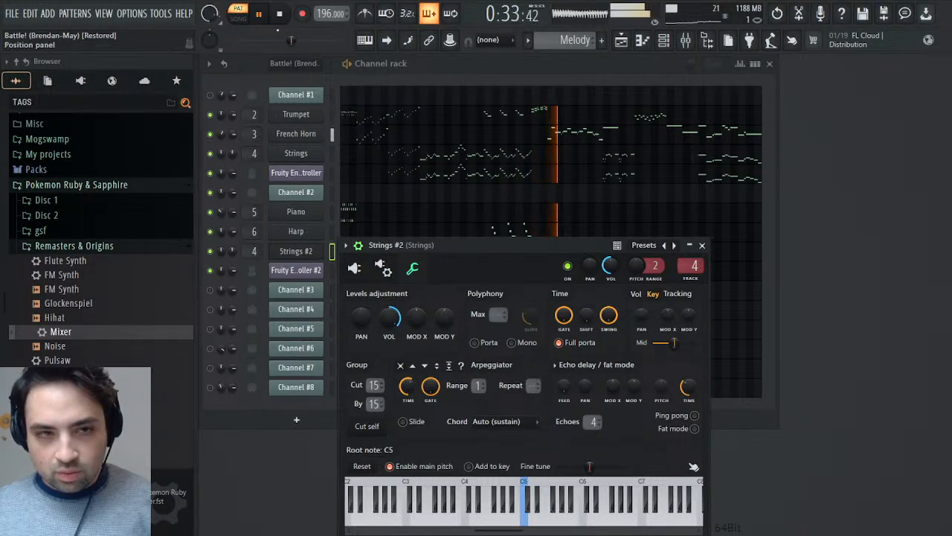
# - Replay the Melody pattern from an earlier position and compare the Strings and Strings #2 channel settings and the Strings mixer track
pyautogui.moveTo(277, 41); pyautogui.dragTo(258, 41)
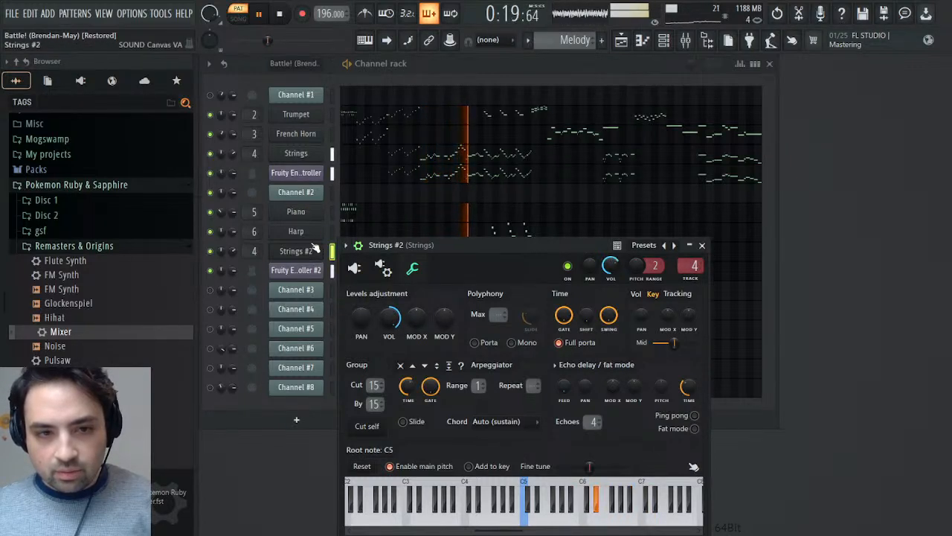
pyautogui.click(313, 154)
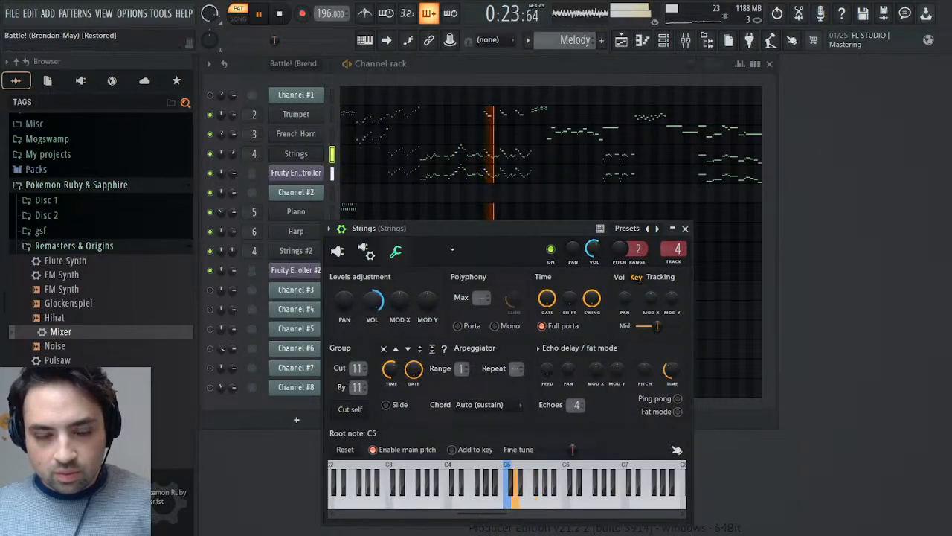
pyautogui.click(685, 228)
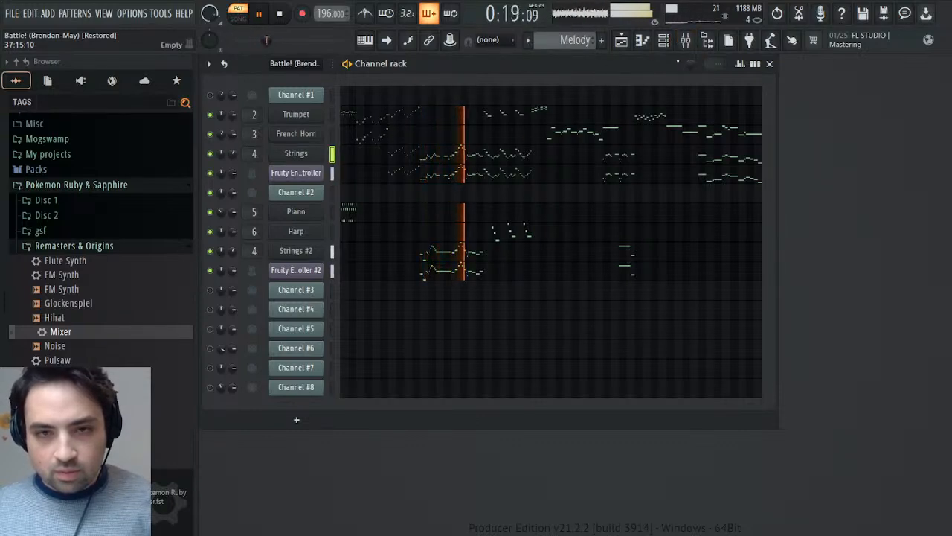
pyautogui.click(685, 40)
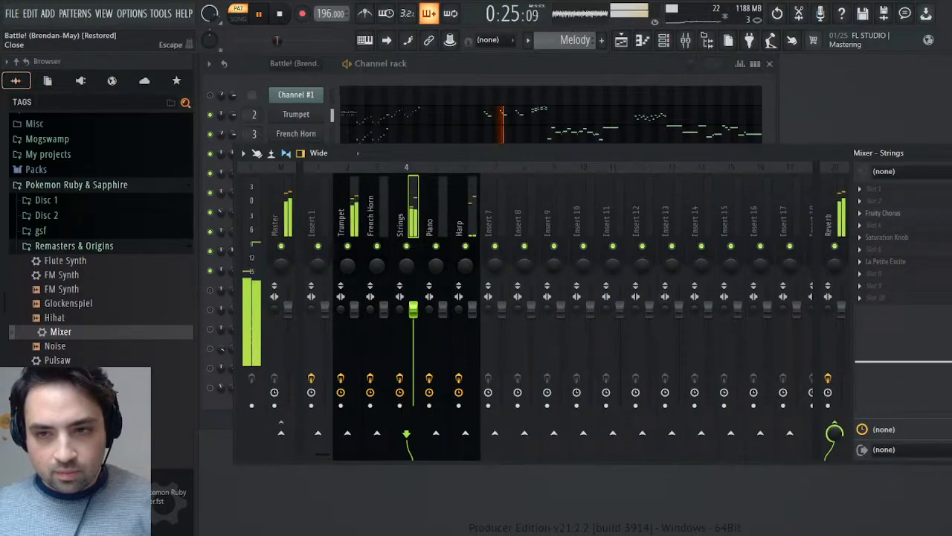
pyautogui.click(945, 153)
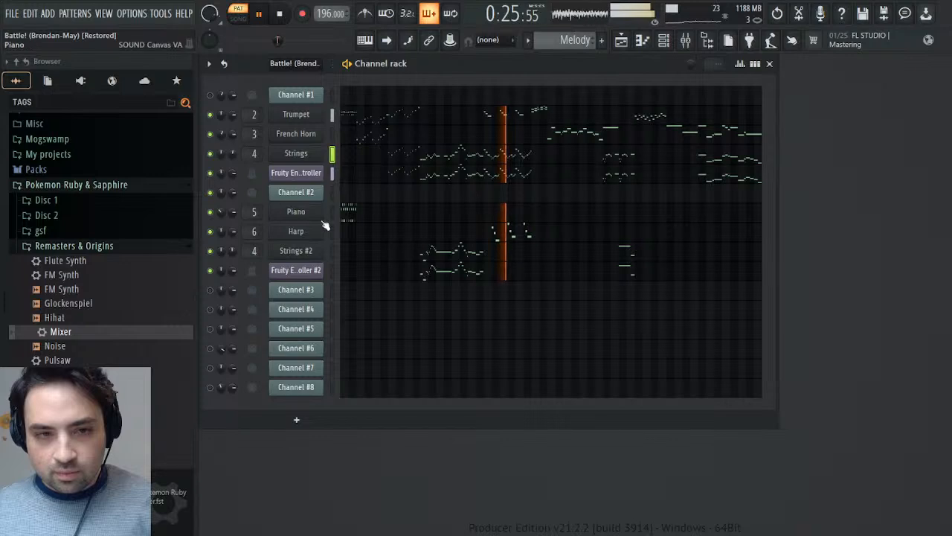
pyautogui.click(309, 156)
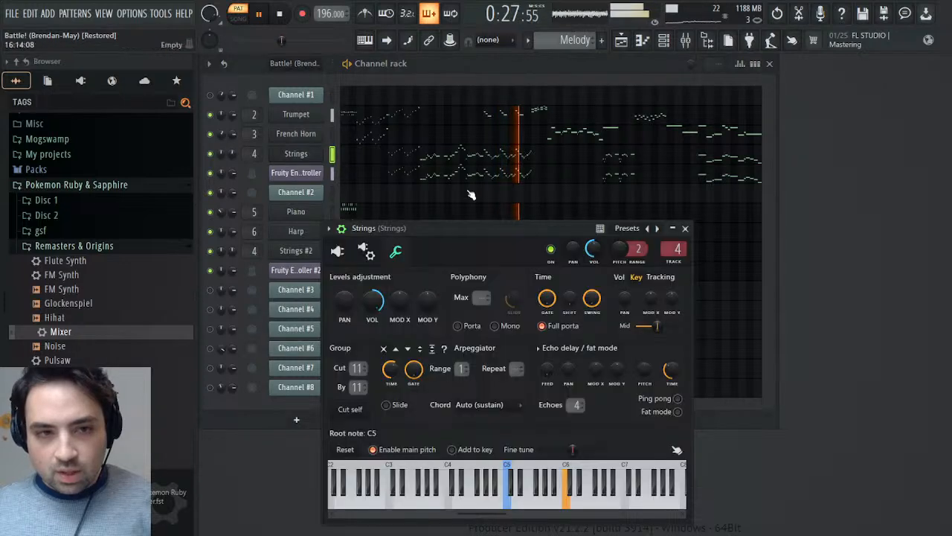
pyautogui.press('Escape')
pyautogui.click(296, 250)
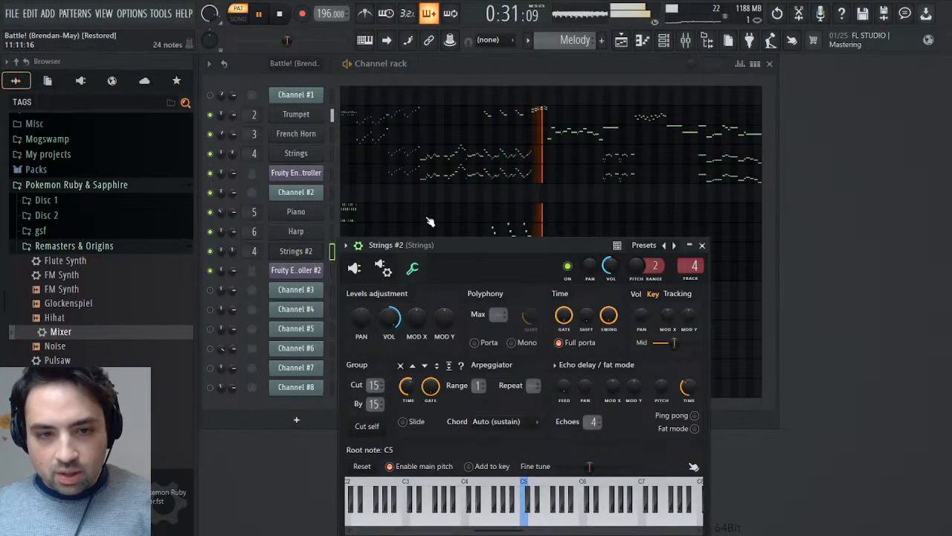
# - Lower the Strings mixer track's volume slightly while listening to the playback, and close the mixer
pyautogui.click(685, 41)
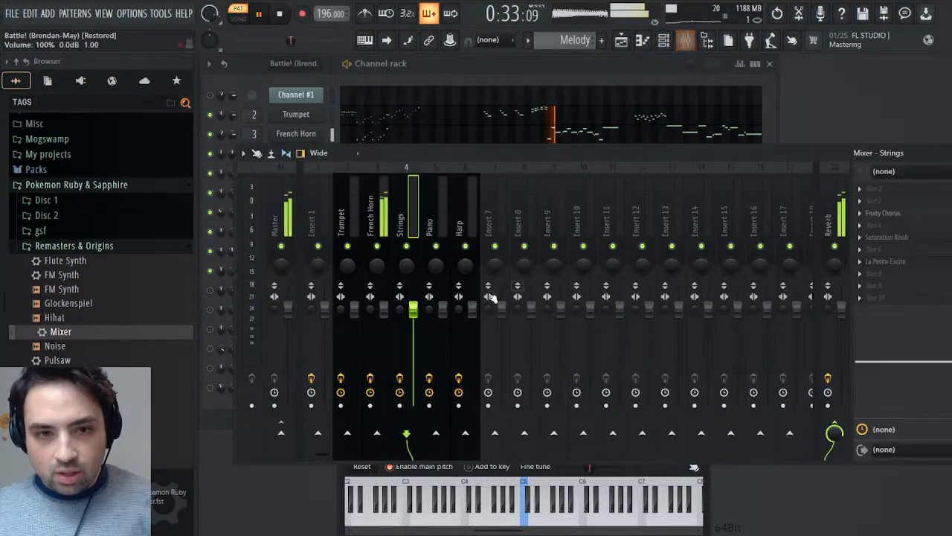
pyautogui.scroll(-2, 418, 325)
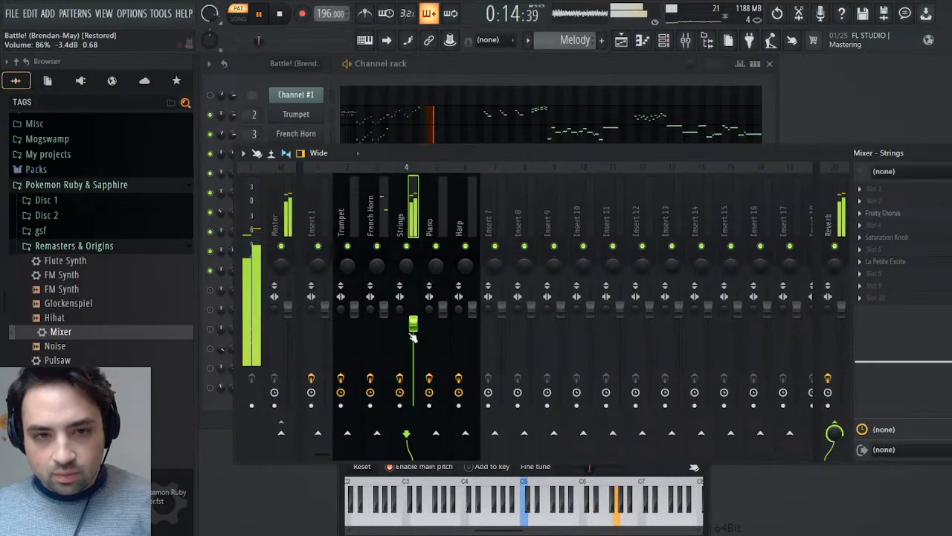
pyautogui.scroll(-1, 414, 336)
pyautogui.scroll(-1, 415, 341)
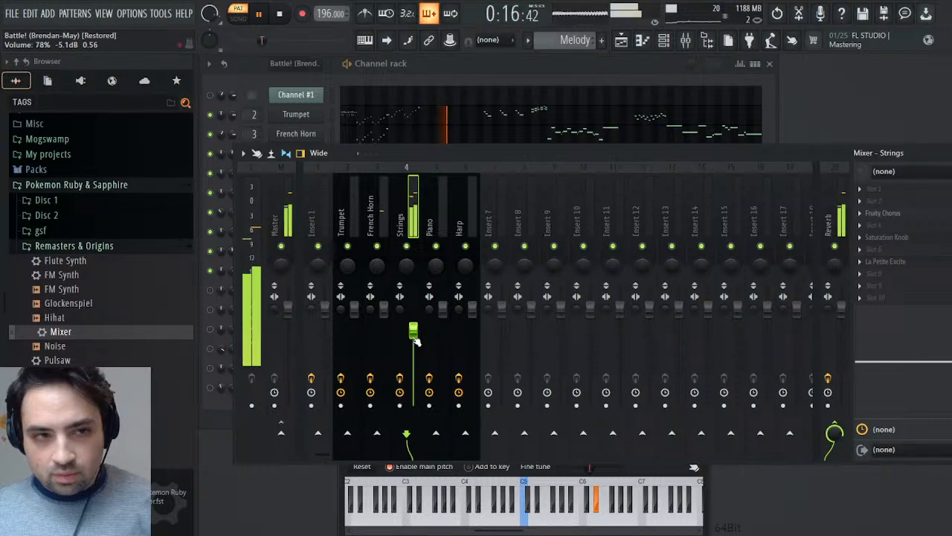
pyautogui.scroll(2, 415, 340)
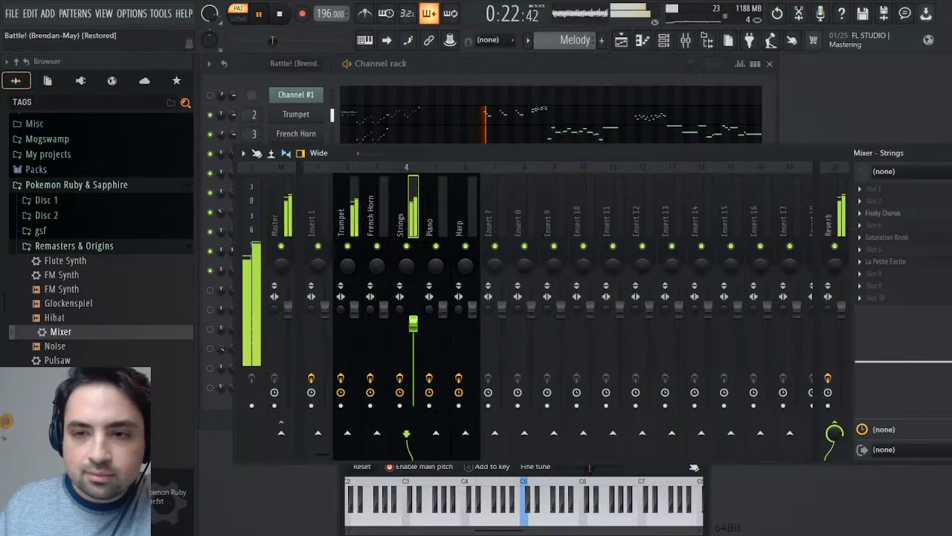
pyautogui.click(949, 153)
# - In the original Battle! (Brendan-May) pattern, mute Channel #2, unmute Channel #3, play it and check Channel #3's MIDI patch
pyautogui.click(281, 14)
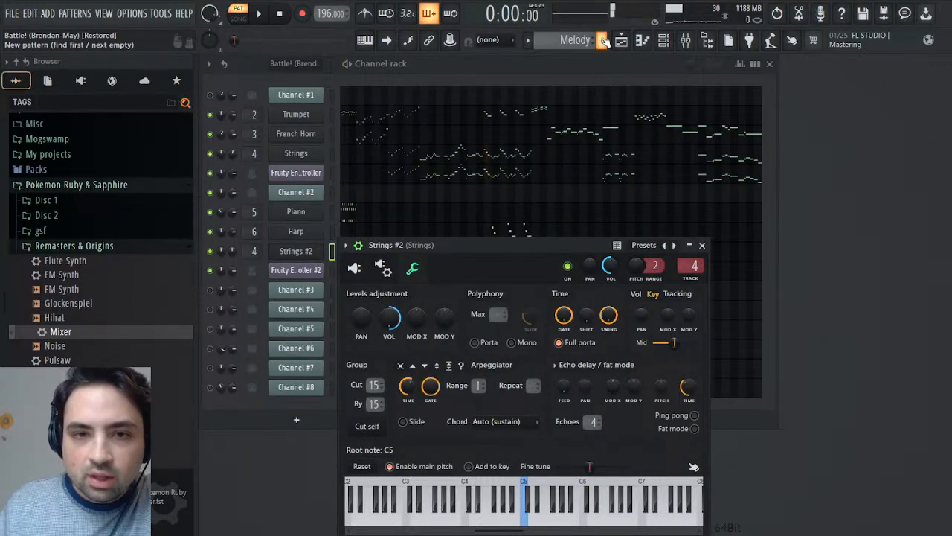
pyautogui.scroll(1, 593, 40)
pyautogui.click(702, 245)
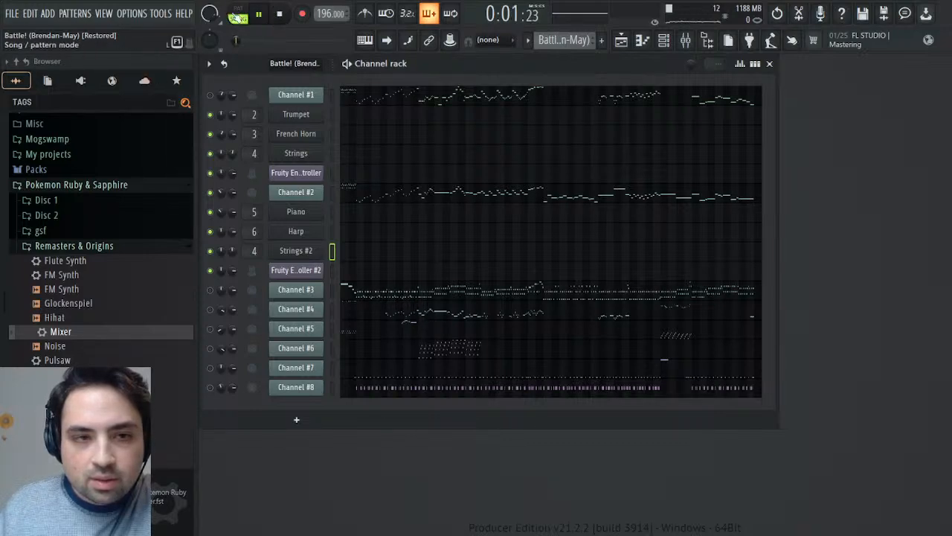
pyautogui.click(238, 13)
pyautogui.click(210, 192)
pyautogui.click(209, 290)
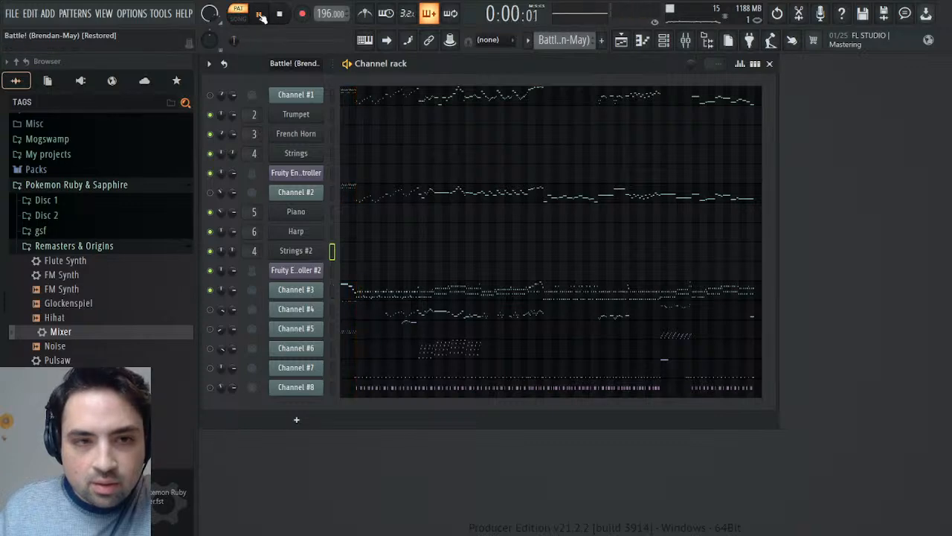
pyautogui.click(313, 297)
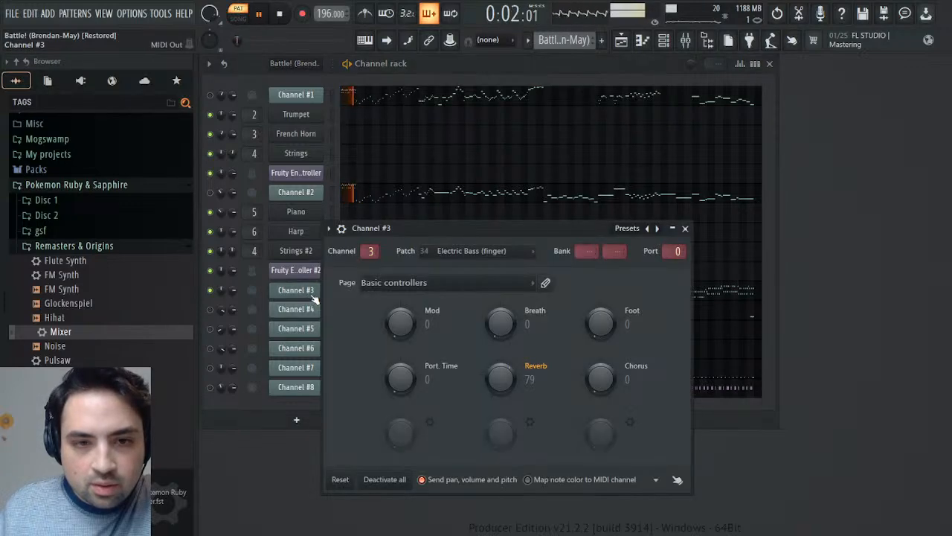
pyautogui.click(307, 298)
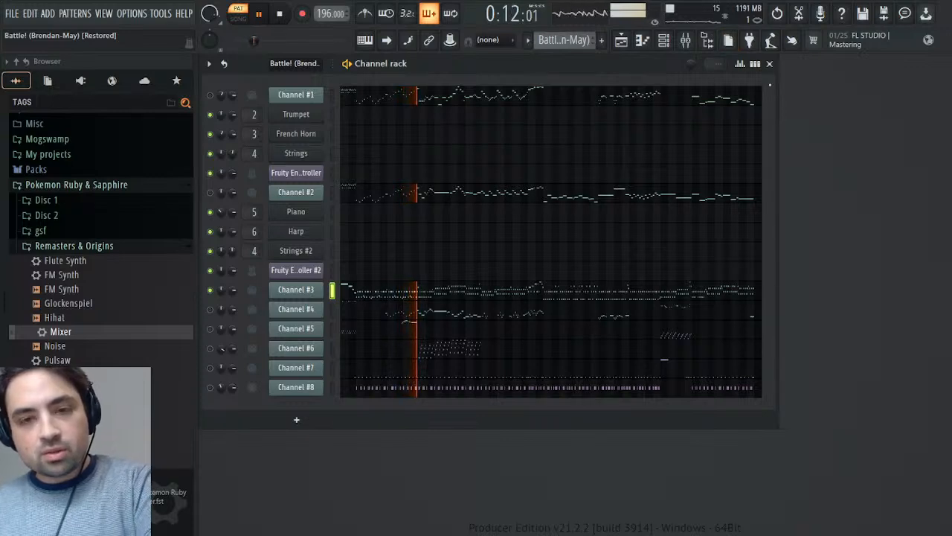
# - Create a new pattern named Bass
pyautogui.click(602, 40)
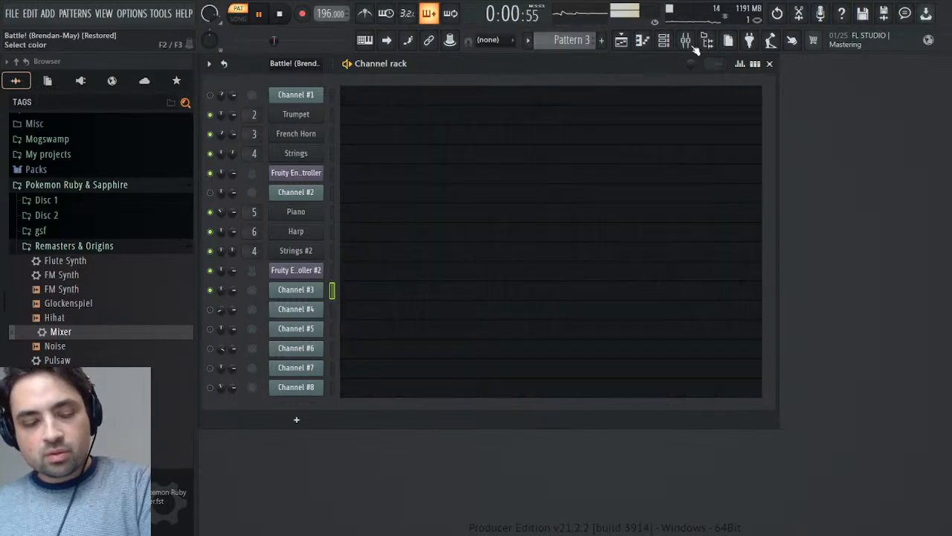
pyautogui.write('Bass')
pyautogui.press('Return')
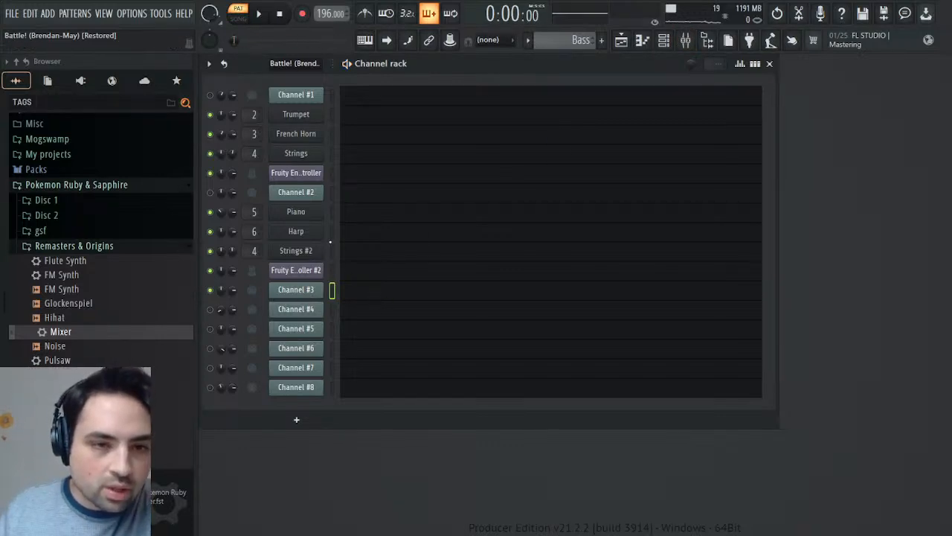
# - Clone the Harp channel, move the clone directly below Channel #3 and rename it Bass
pyautogui.click(305, 233)
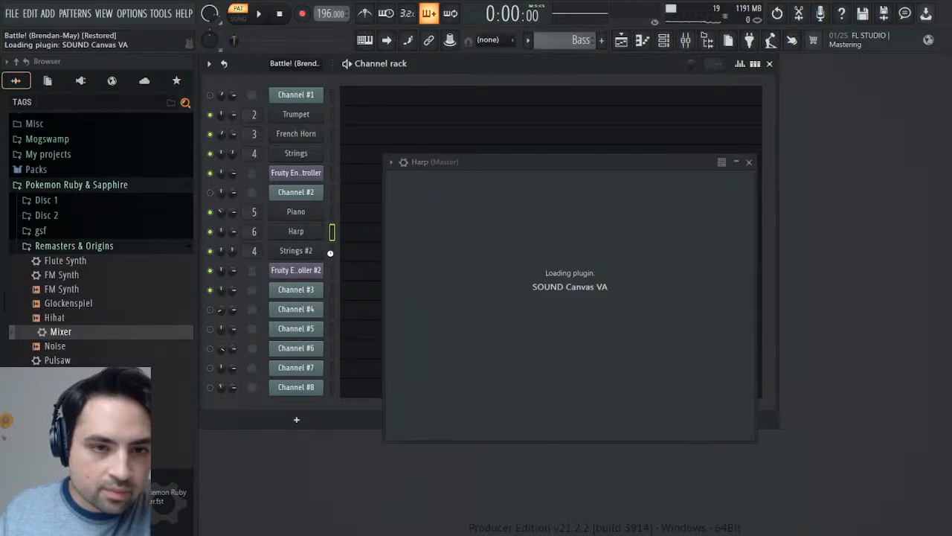
pyautogui.click(333, 253)
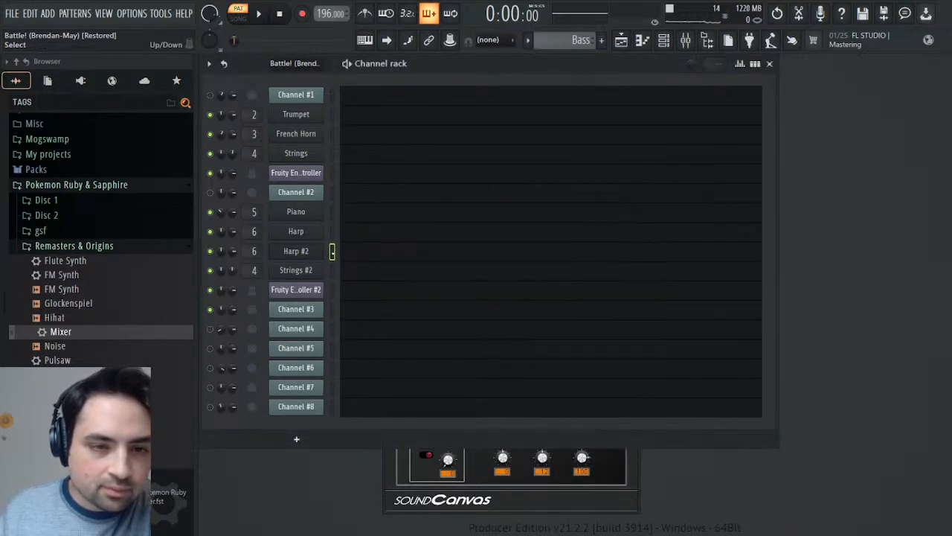
pyautogui.hotkey('alt', 'Down')
pyautogui.hotkey('alt', 'Down')
pyautogui.hotkey('alt', 'Down')
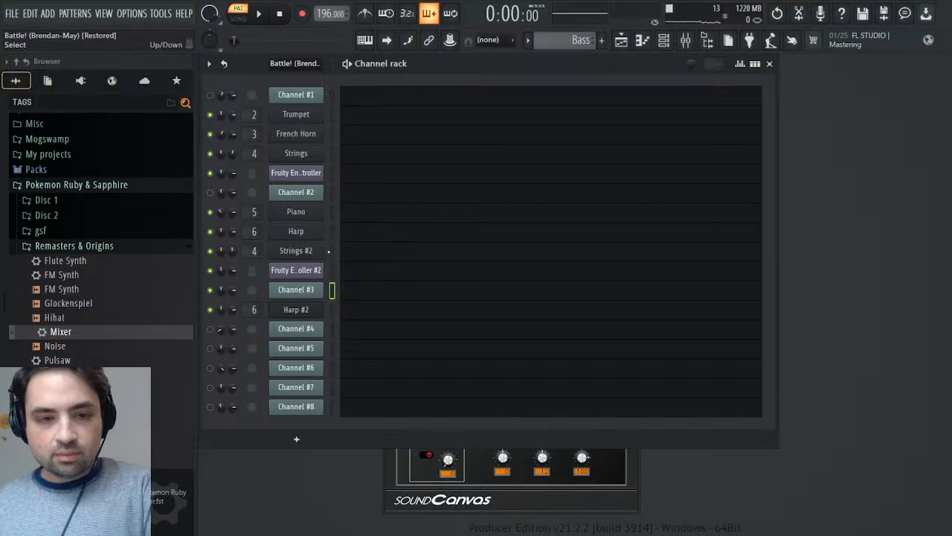
pyautogui.click(311, 253)
pyautogui.click(312, 252)
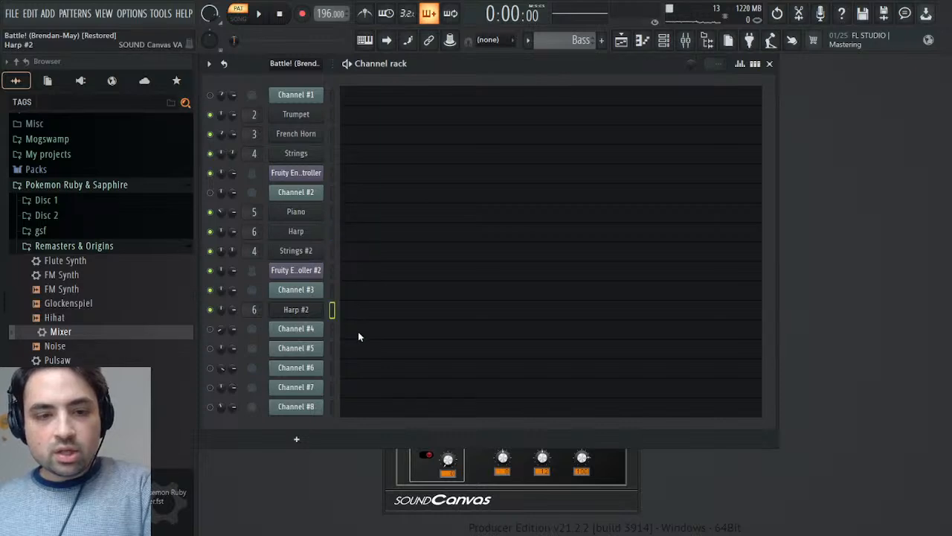
# - Set the Bass channel's SOUND Canvas VA instrument to 034 FingeredBs. with centred pan, and save the project
pyautogui.click(318, 309)
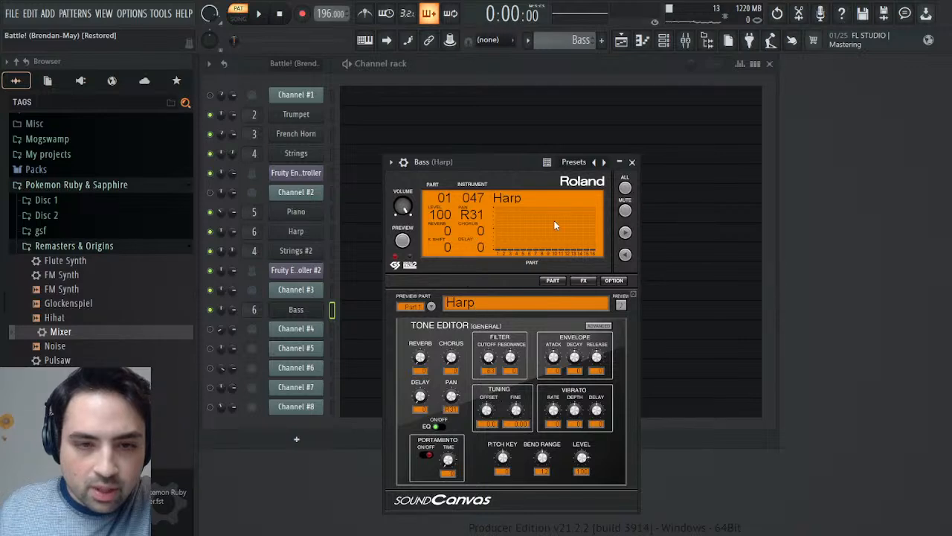
pyautogui.hotkey('ctrl', 's')
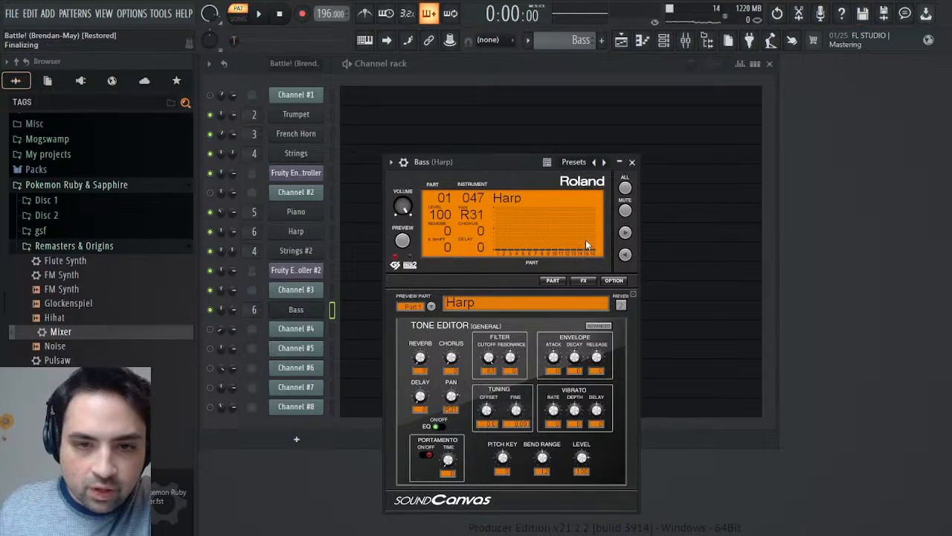
pyautogui.click(584, 243)
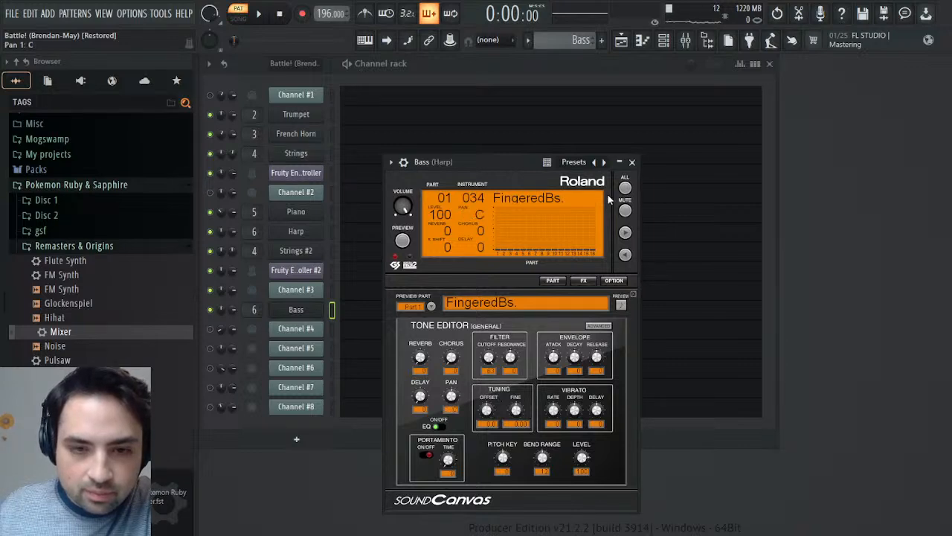
pyautogui.click(632, 163)
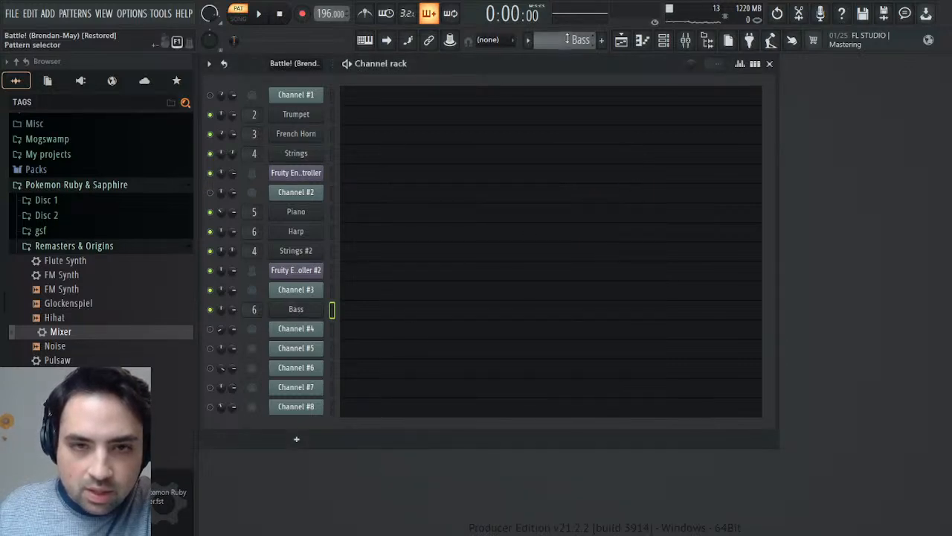
# - Copy Channel #3's notes from the original pattern into the Bass channel of the Bass pattern, and play and inspect them
pyautogui.scroll(1, 570, 38)
pyautogui.scroll(-1, 570, 37)
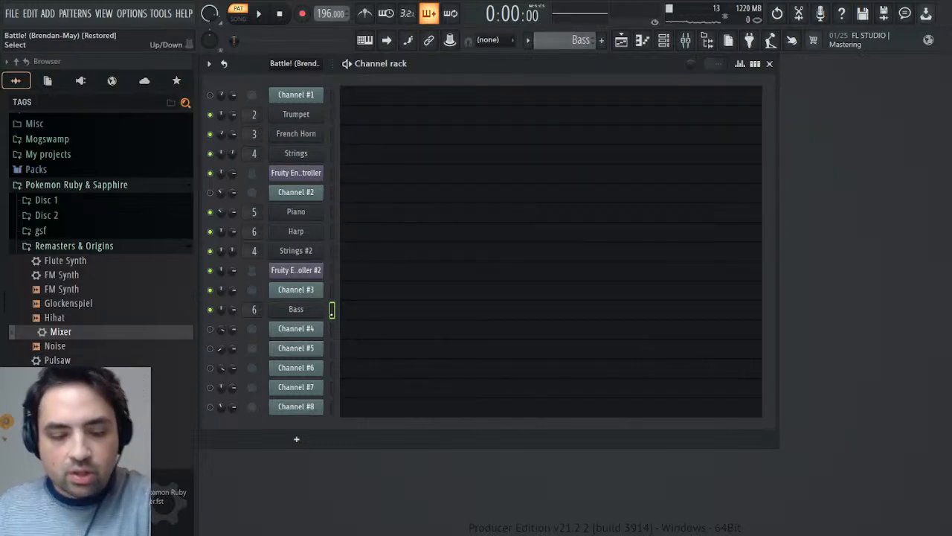
pyautogui.hotkey('ctrl', 'v')
pyautogui.press('space')
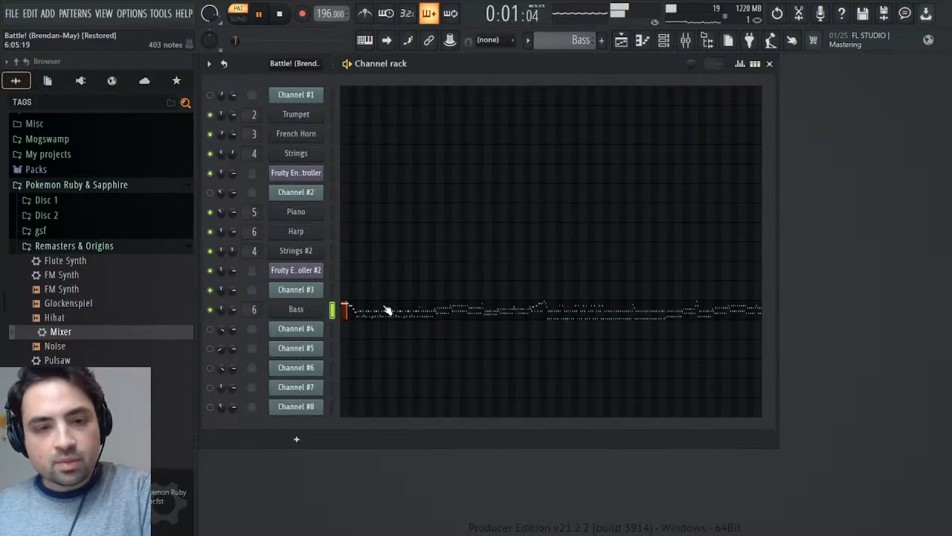
pyautogui.click(387, 310)
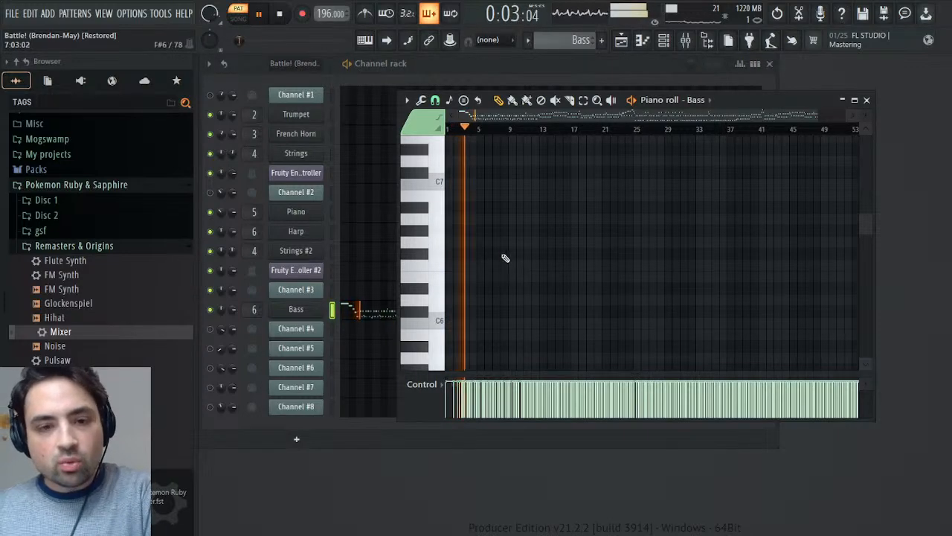
pyautogui.click(867, 100)
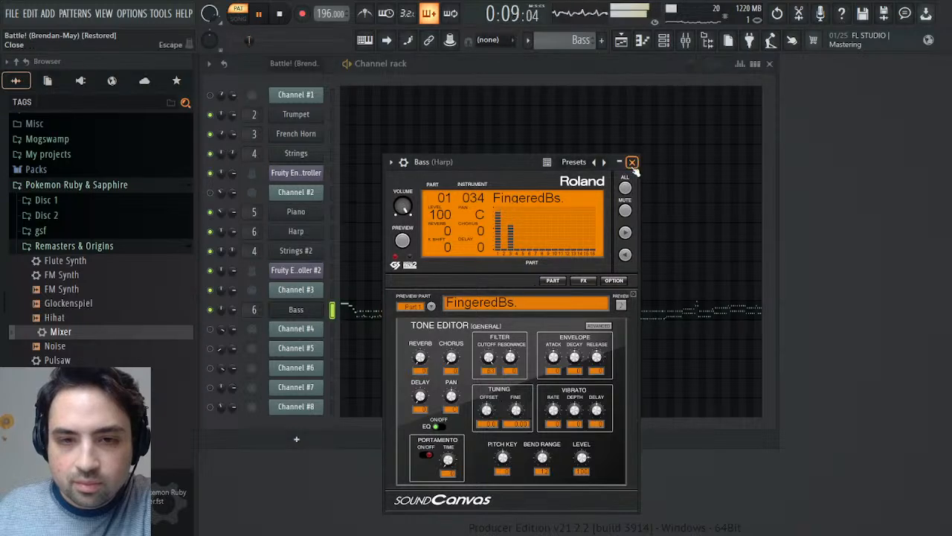
pyautogui.click(632, 161)
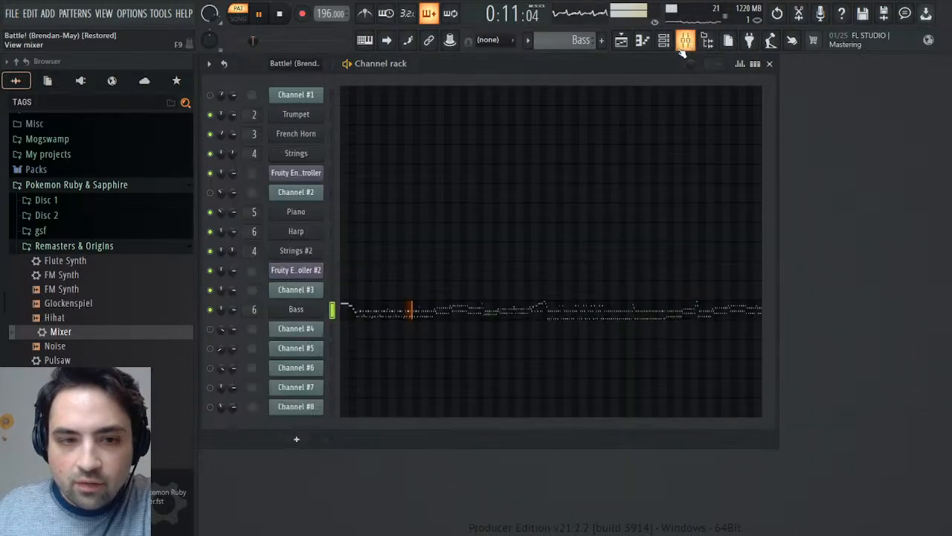
# - Assign the Bass channel to free mixer track 7, load the Mixer effects preset on it and rename the track Bass
pyautogui.click(317, 311)
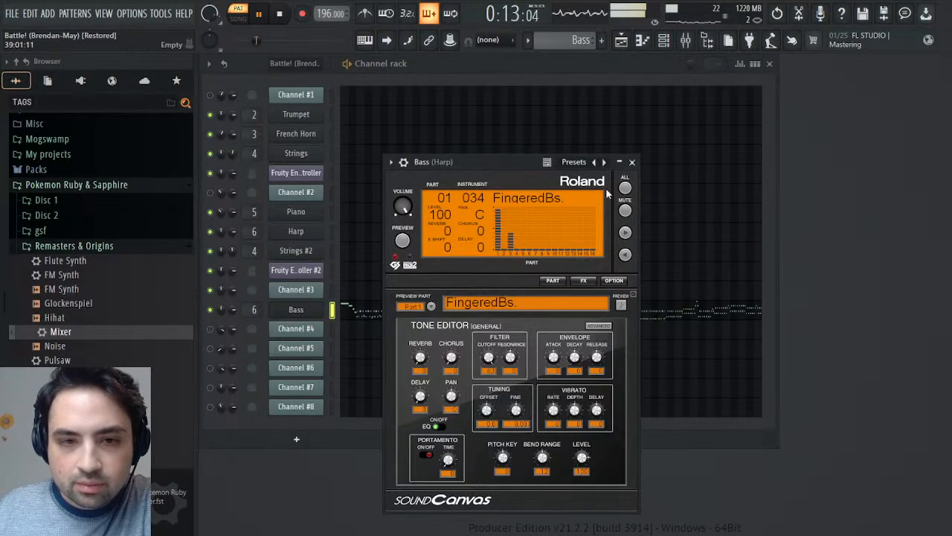
pyautogui.click(404, 162)
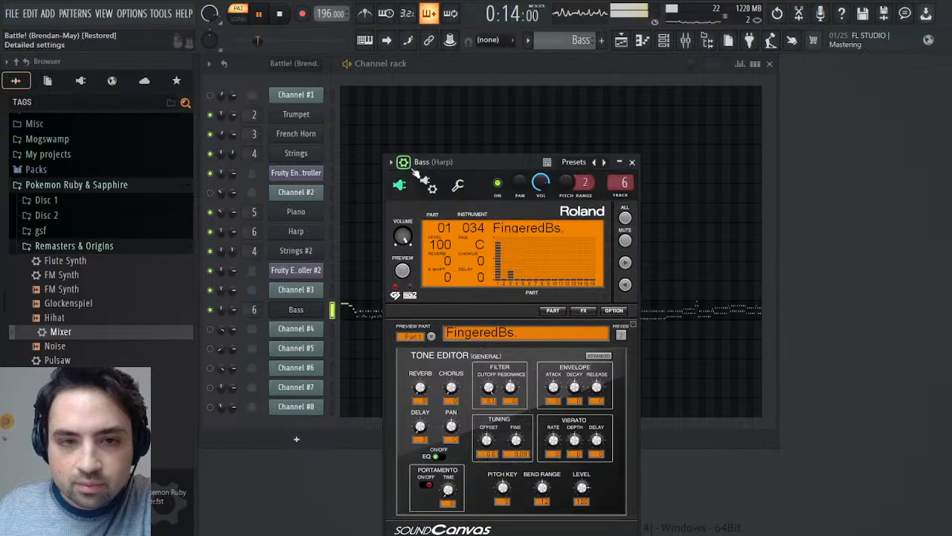
pyautogui.click(622, 198)
pyautogui.moveTo(61, 332); pyautogui.dragTo(882, 259)
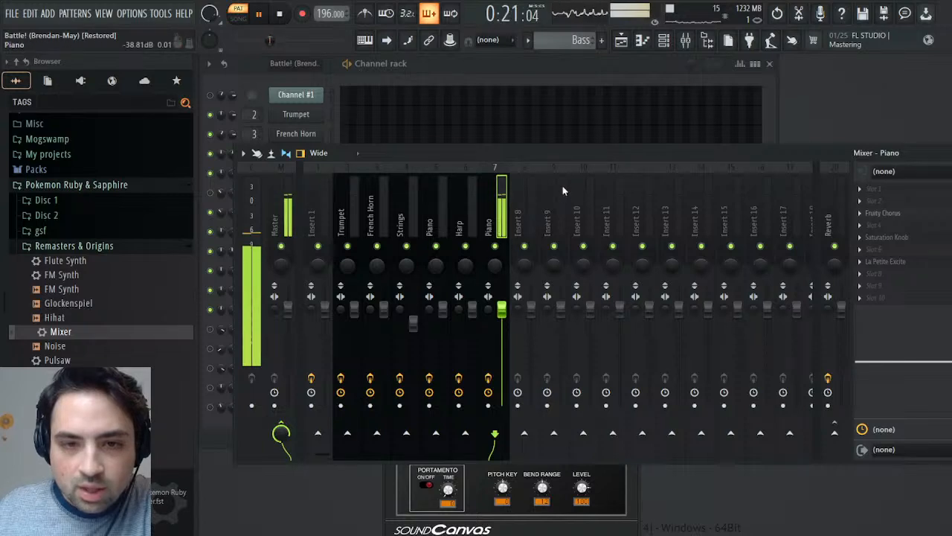
pyautogui.write('Bass')
pyautogui.press('Return')
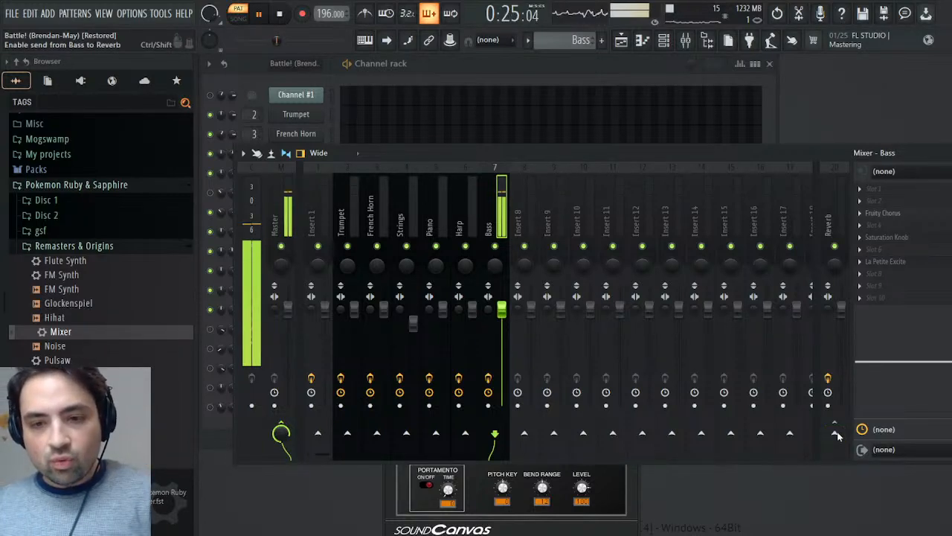
# - Send the Bass mixer track to the Reverb track, close the mixer and Bass instrument, and stop playback
pyautogui.click(836, 454)
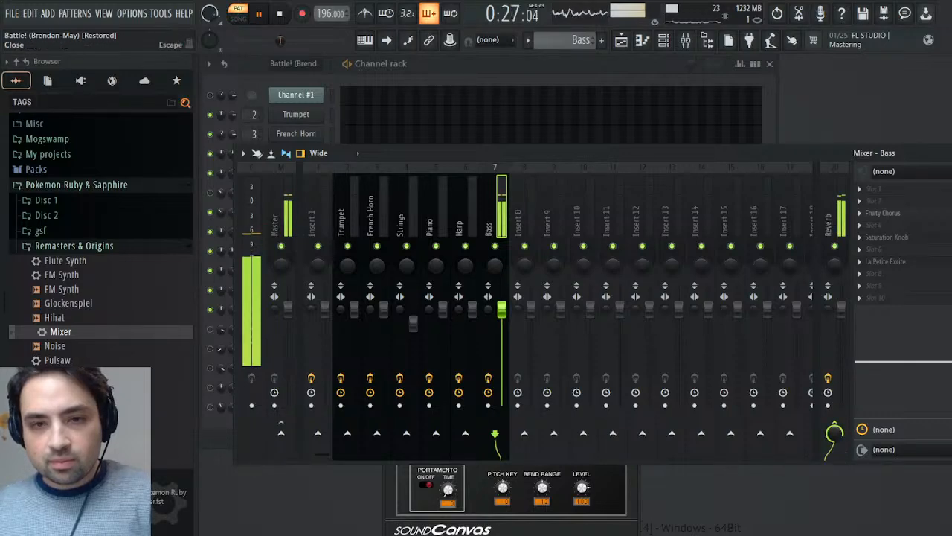
pyautogui.click(949, 153)
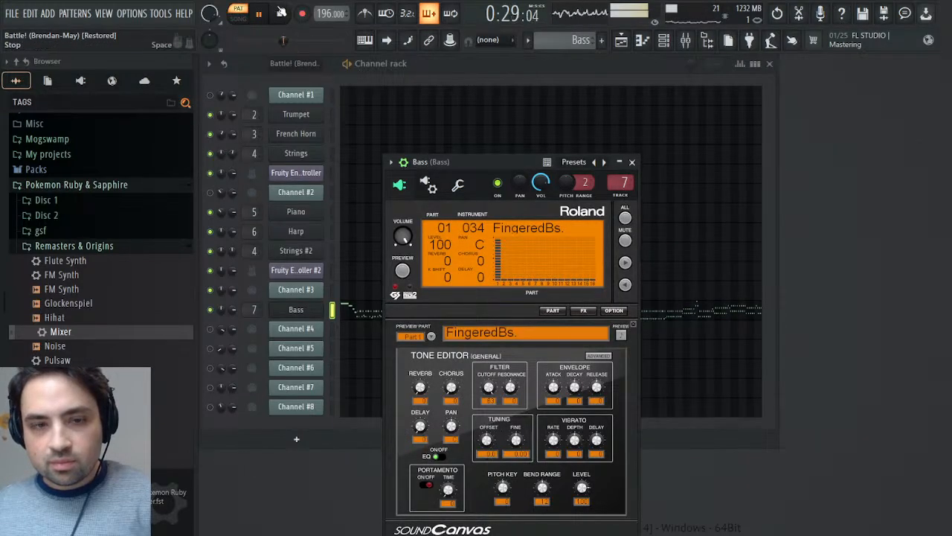
pyautogui.click(631, 162)
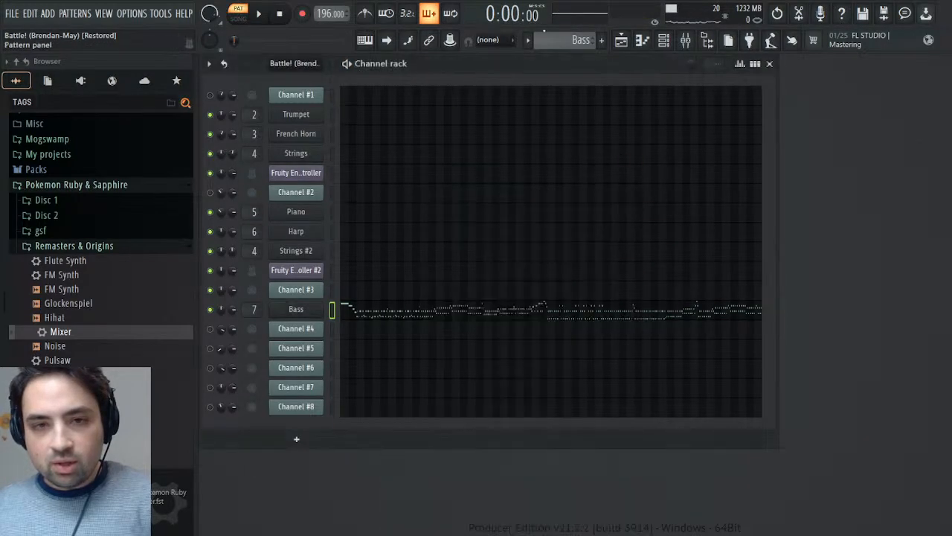
# - Play the original Battle! (Brendan-May) pattern and inspect Channel #3's MIDI settings and channel pitch events
pyautogui.scroll(1, 549, 36)
pyautogui.click(261, 15)
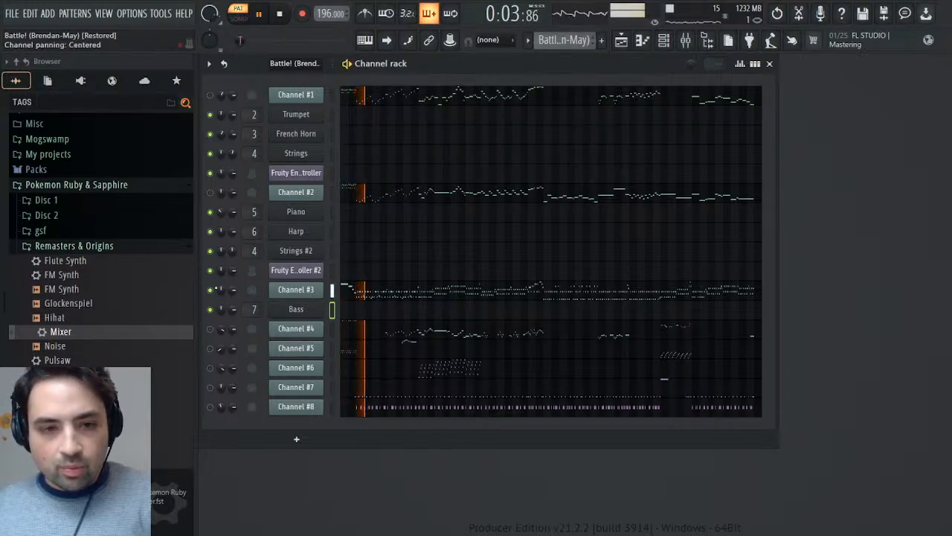
pyautogui.click(296, 290)
pyautogui.click(341, 228)
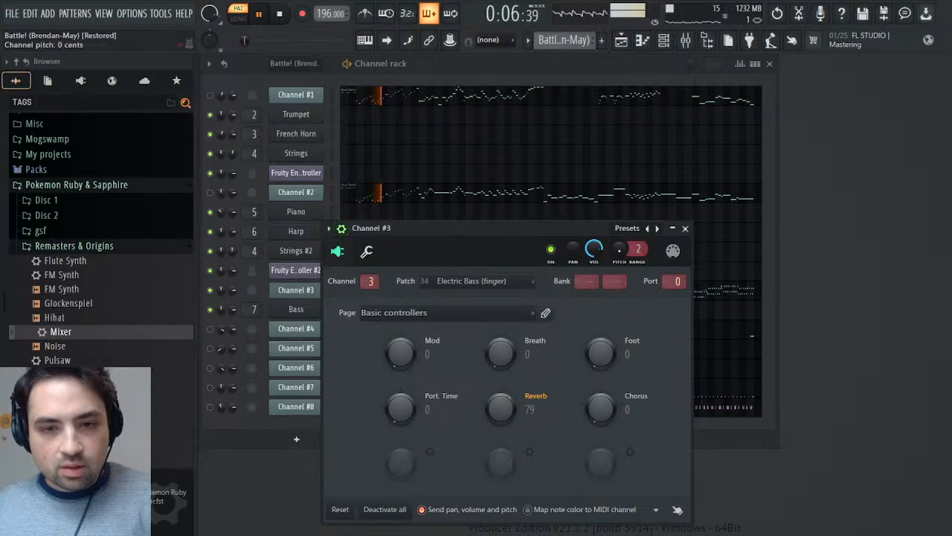
pyautogui.click(642, 276)
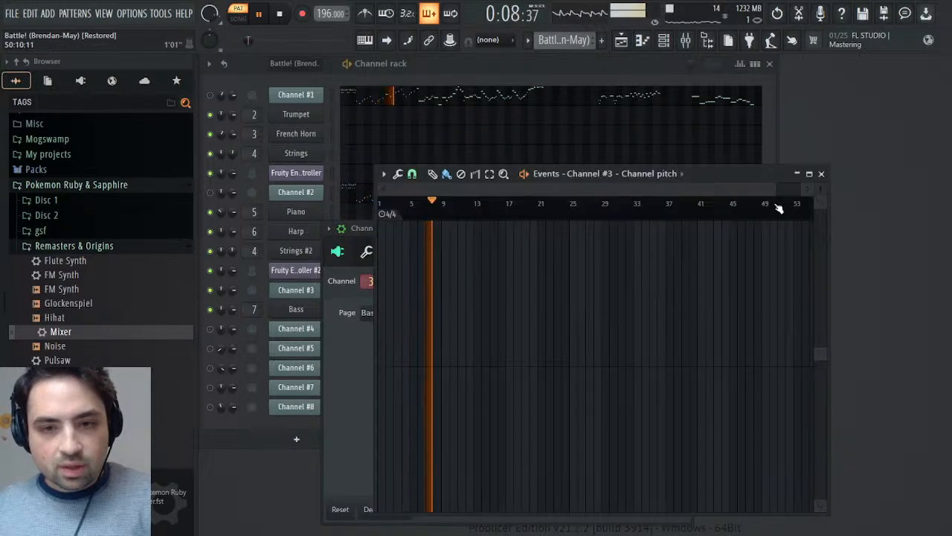
pyautogui.click(823, 177)
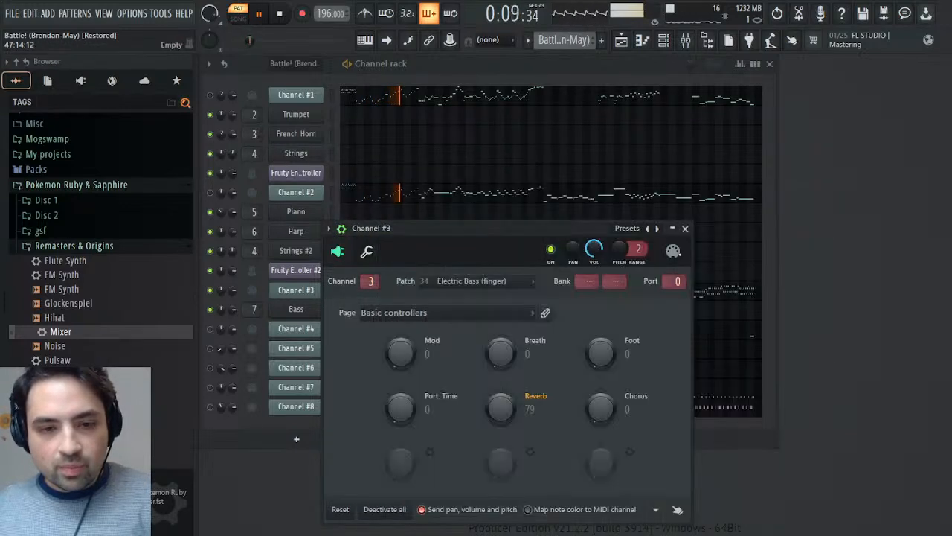
pyautogui.click(685, 228)
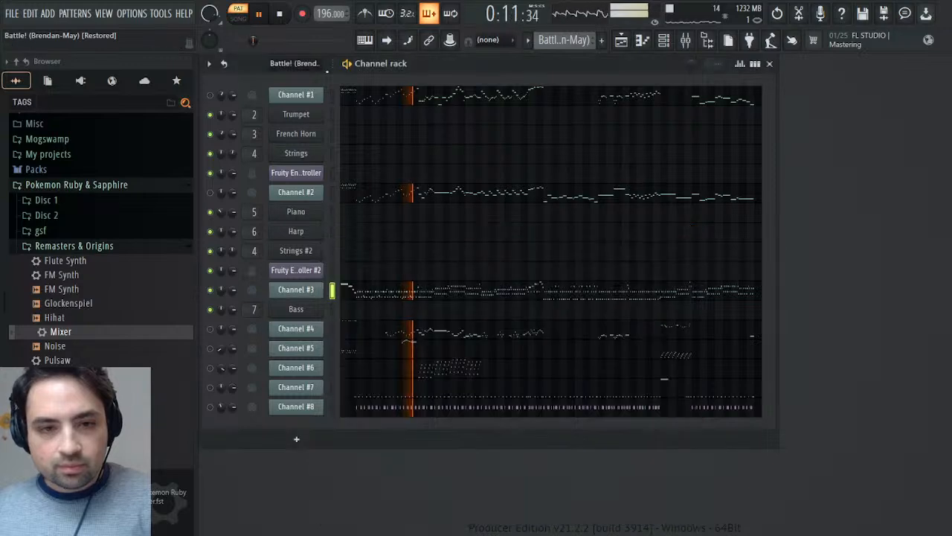
# - Mute Channel #3, unmute Channel #4 to audition it, and check Channel #4's MIDI patch
pyautogui.click(280, 15)
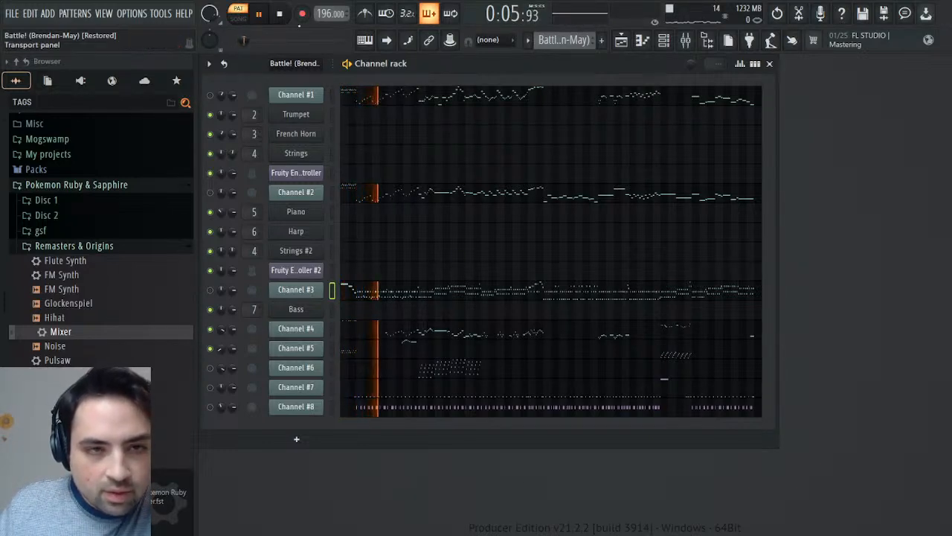
pyautogui.click(281, 13)
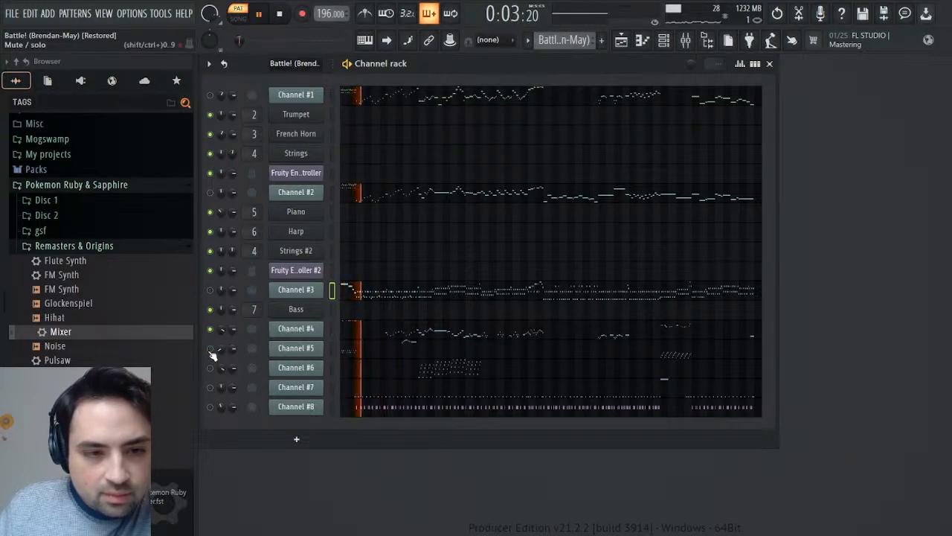
pyautogui.click(306, 333)
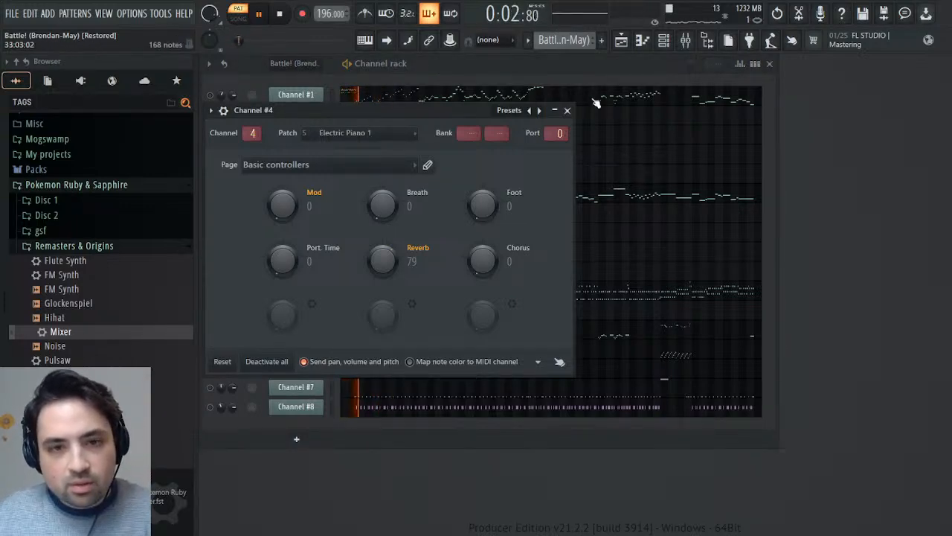
pyautogui.click(568, 110)
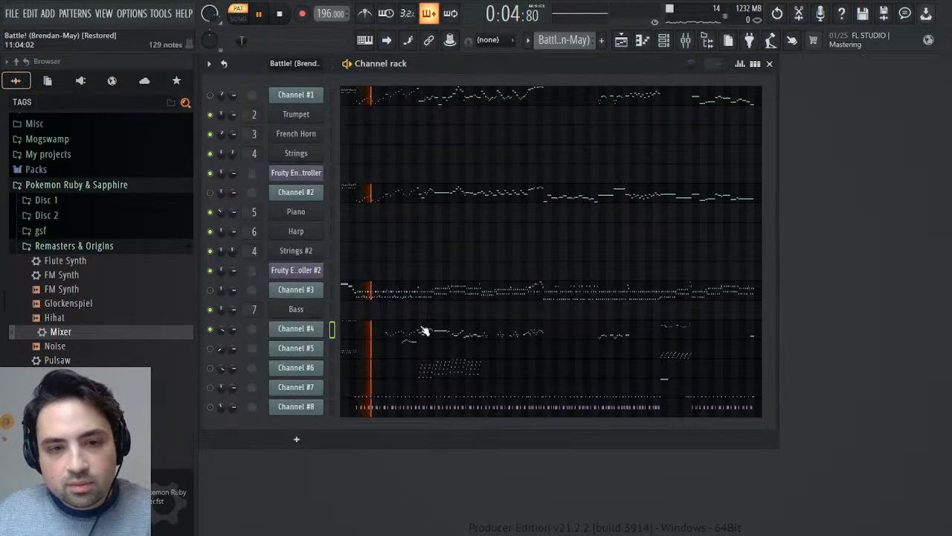
# - Add the Square and Pulse synth presets from Remasters & Origins as new channels below Channel #4
pyautogui.scroll(-2, 47, 356)
pyautogui.moveTo(53, 360); pyautogui.dragTo(308, 347)
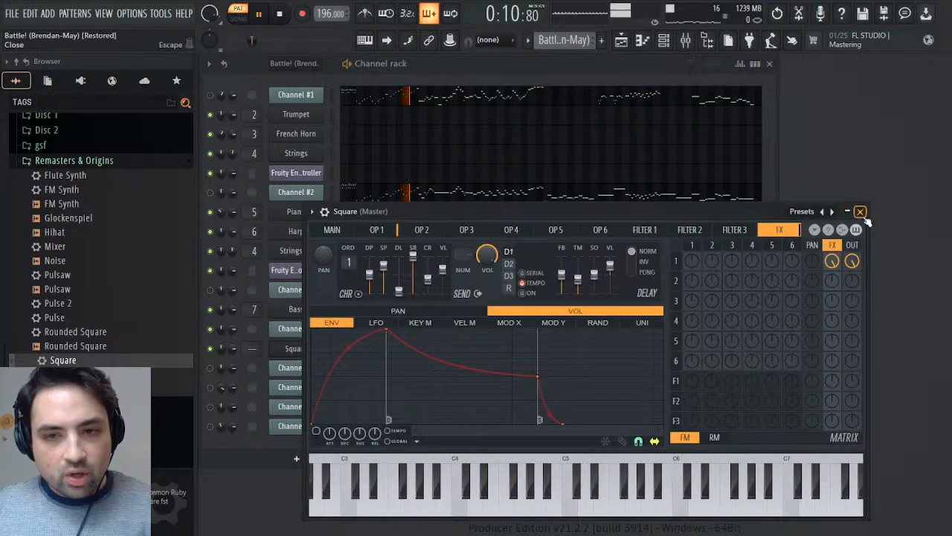
pyautogui.click(860, 212)
pyautogui.moveTo(54, 317); pyautogui.dragTo(320, 365)
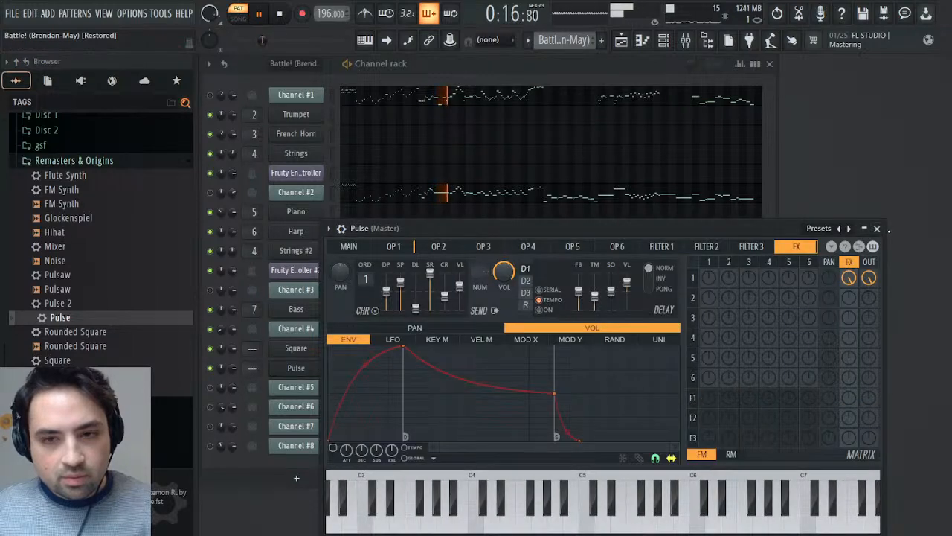
pyautogui.click(878, 228)
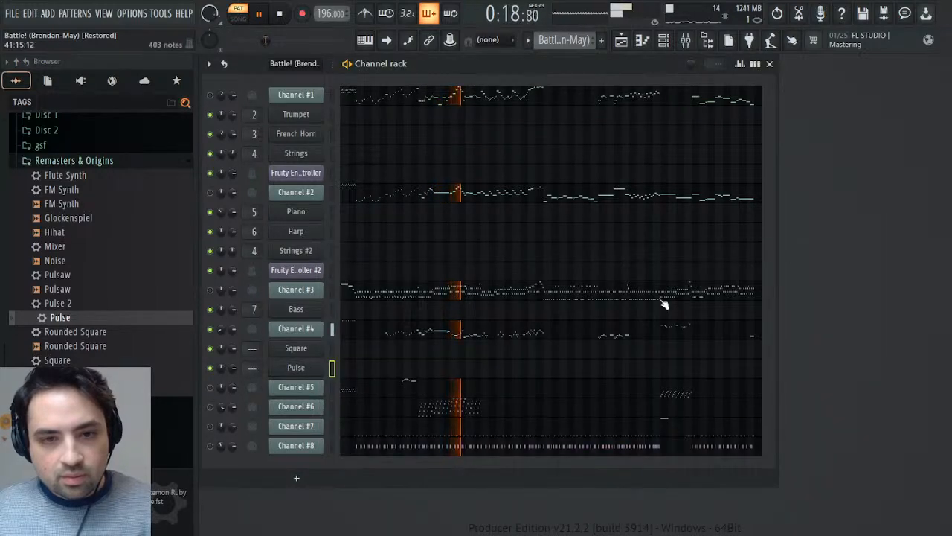
# - Recheck Channel #4's patch, open its notes in the piano roll and select the repeated C8 notes at the start
pyautogui.click(297, 327)
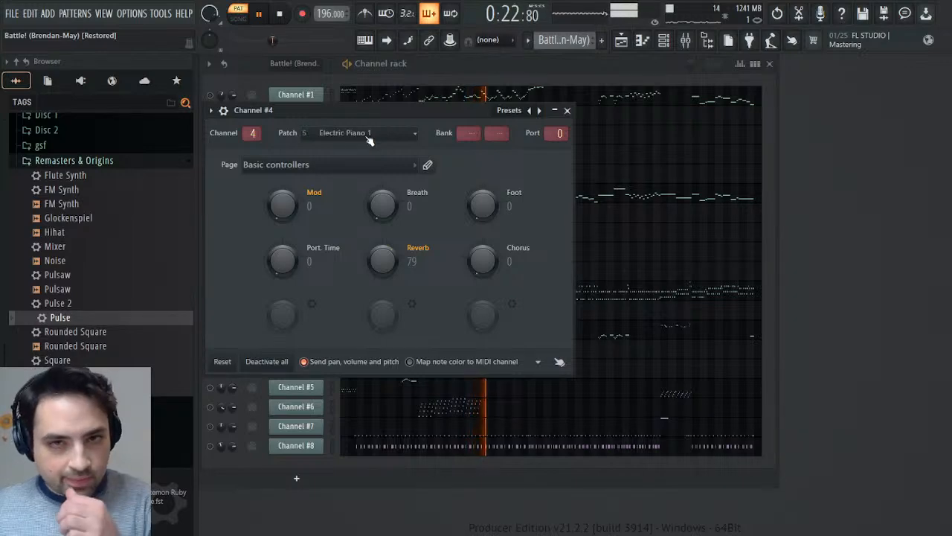
pyautogui.click(568, 111)
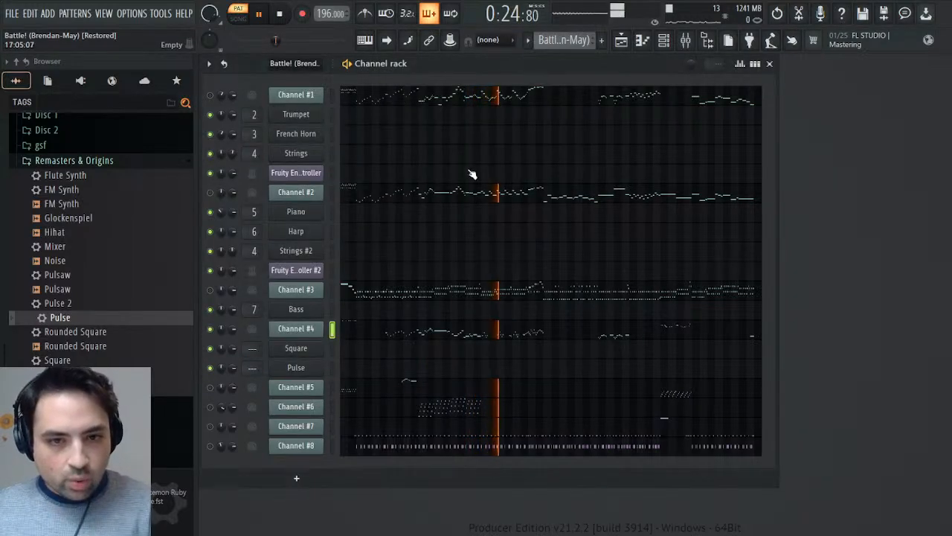
pyautogui.click(373, 337)
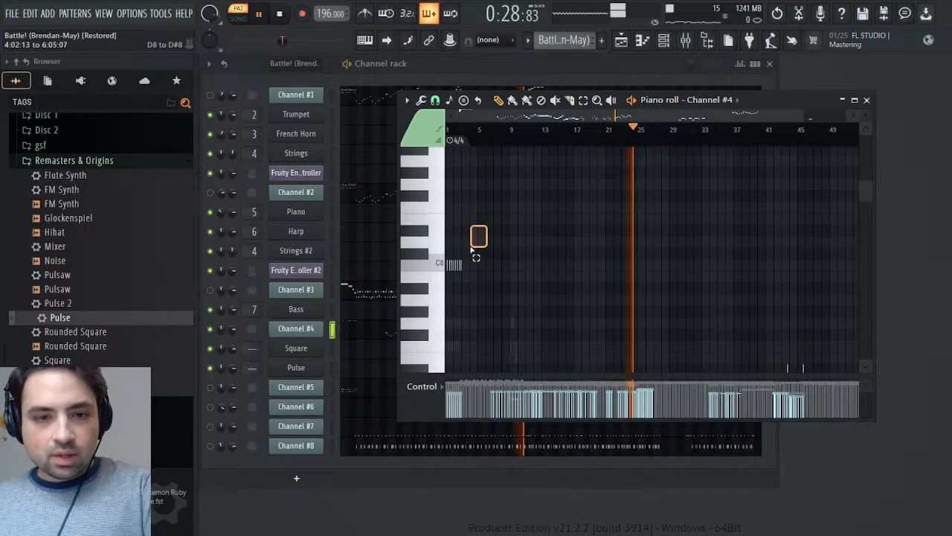
pyautogui.scroll(-3, 540, 280)
pyautogui.scroll(-7, 540, 280)
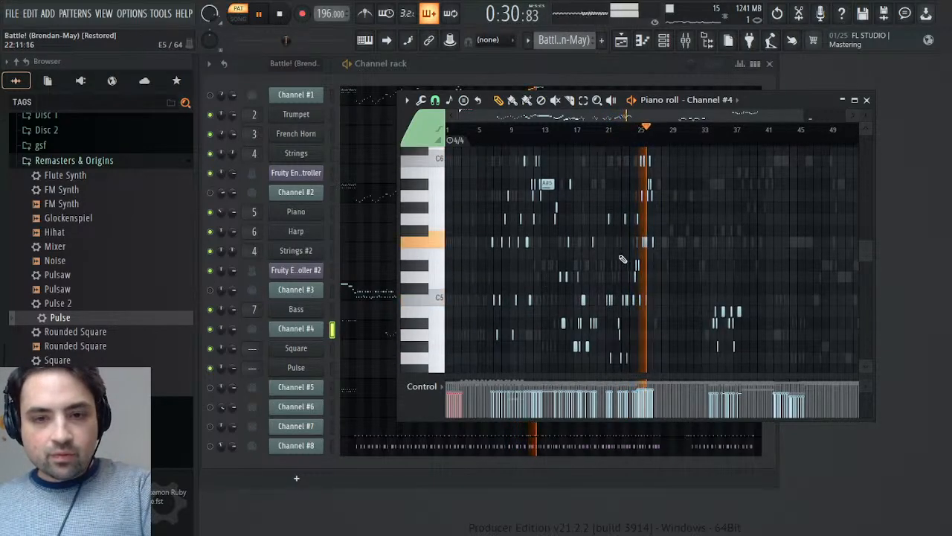
# - Replay Channel #4 from about bar 18 and add only its notes in bars 21 to 23 to the selection
pyautogui.click(600, 133)
pyautogui.click(588, 132)
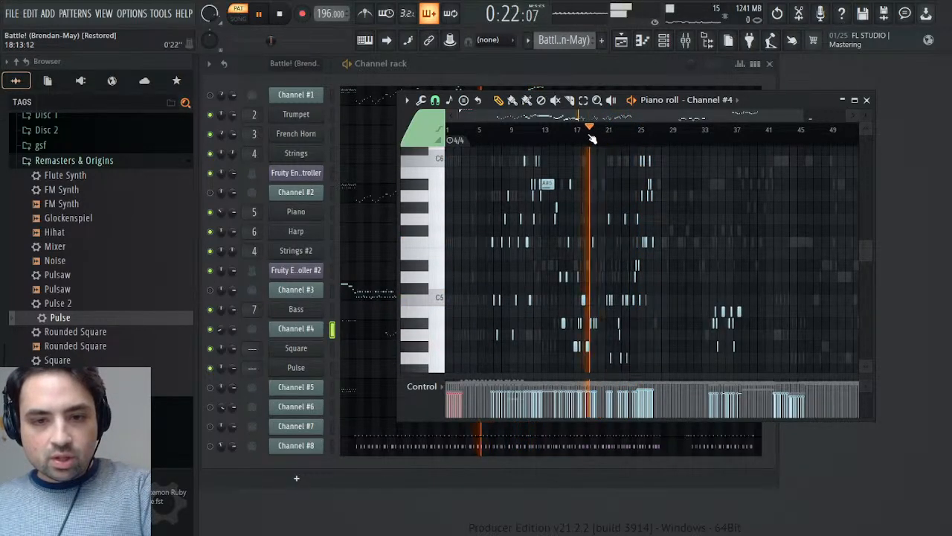
pyautogui.scroll(-5, 670, 253)
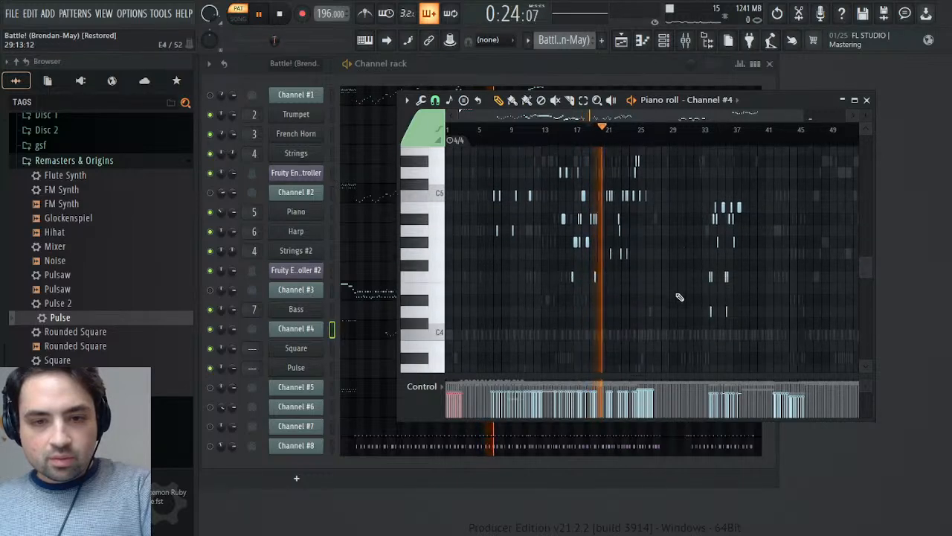
pyautogui.scroll(6, 655, 204)
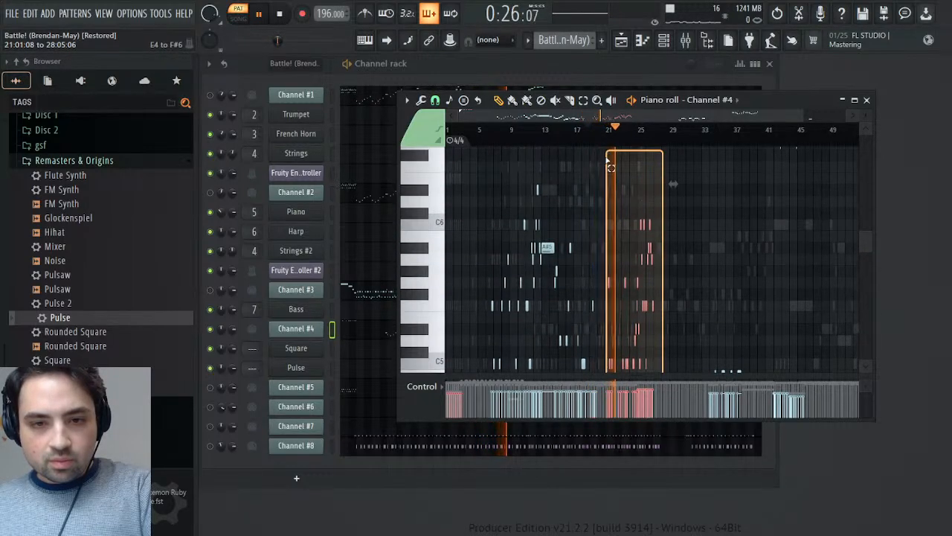
pyautogui.scroll(-5, 619, 168)
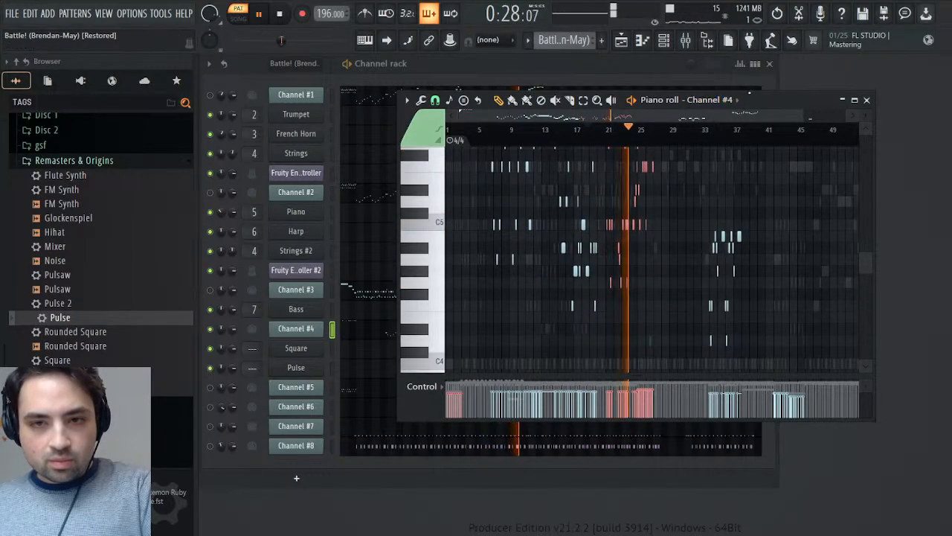
pyautogui.doubleClick(756, 100)
pyautogui.scroll(5, 599, 275)
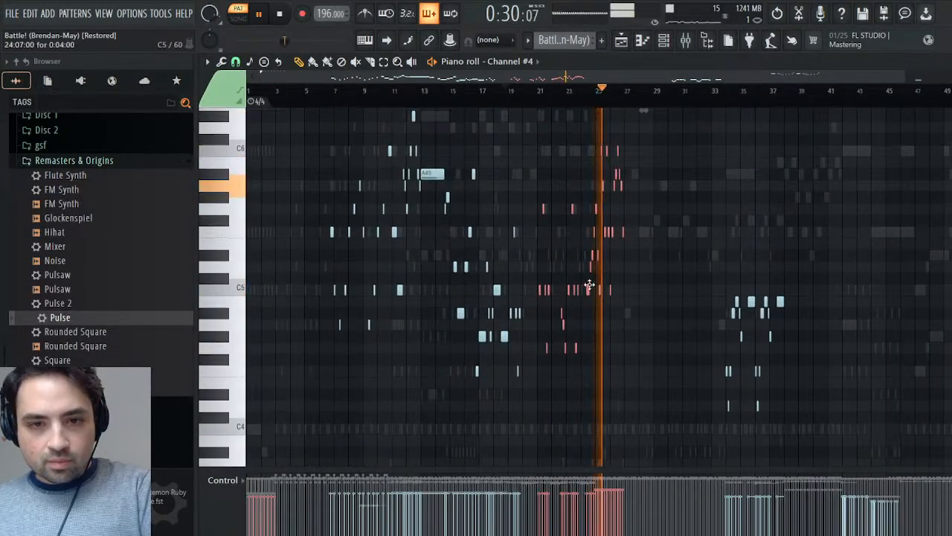
pyautogui.moveTo(587, 296); pyautogui.dragTo(678, 132)
pyautogui.scroll(6, 661, 175)
pyautogui.scroll(-6, 660, 176)
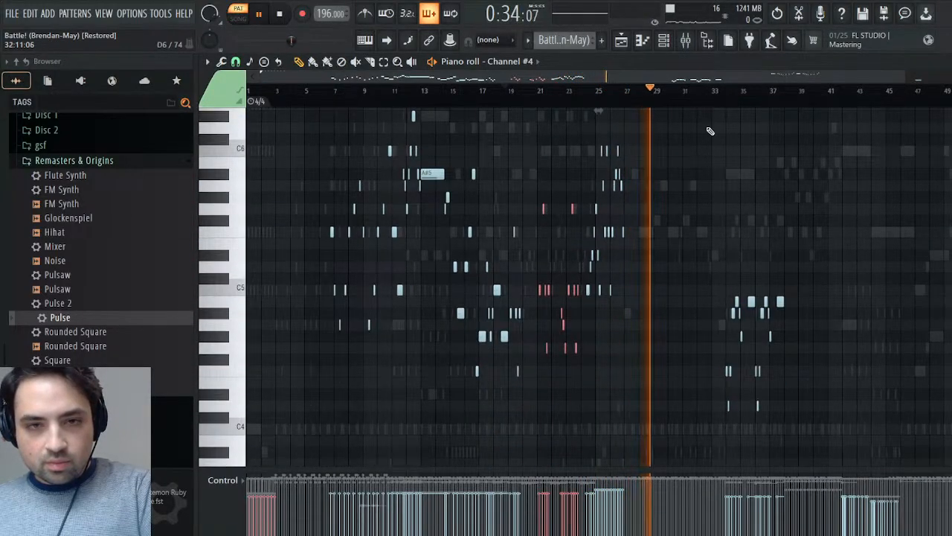
# - Add Channel #4's notes in bars 33 to 37 and 41 to 45 to the selection, and return the stopped playhead to the start
pyautogui.moveTo(236, 304); pyautogui.dragTo(237, 435)
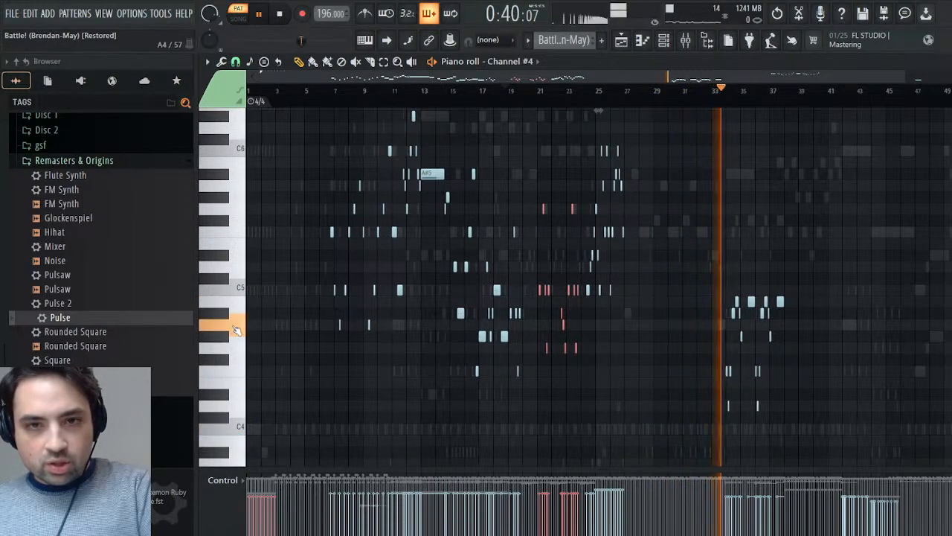
pyautogui.click(240, 444)
pyautogui.moveTo(717, 274); pyautogui.dragTo(831, 433)
pyautogui.scroll(2, 814, 325)
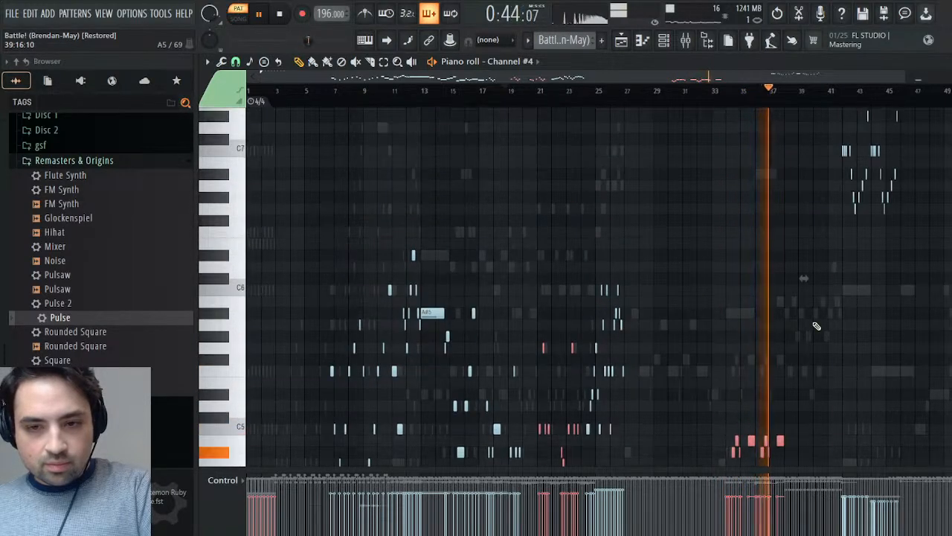
pyautogui.scroll(5, 828, 311)
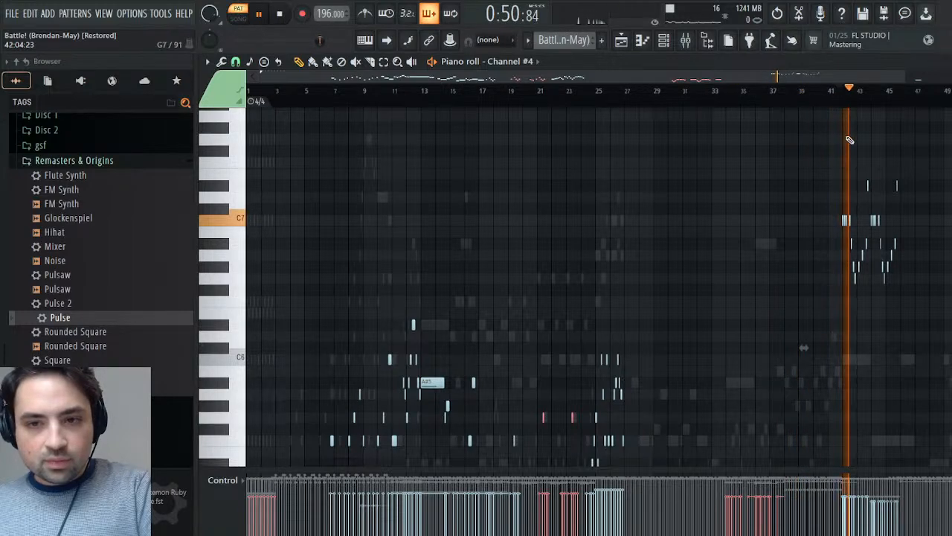
pyautogui.moveTo(820, 158); pyautogui.dragTo(939, 327)
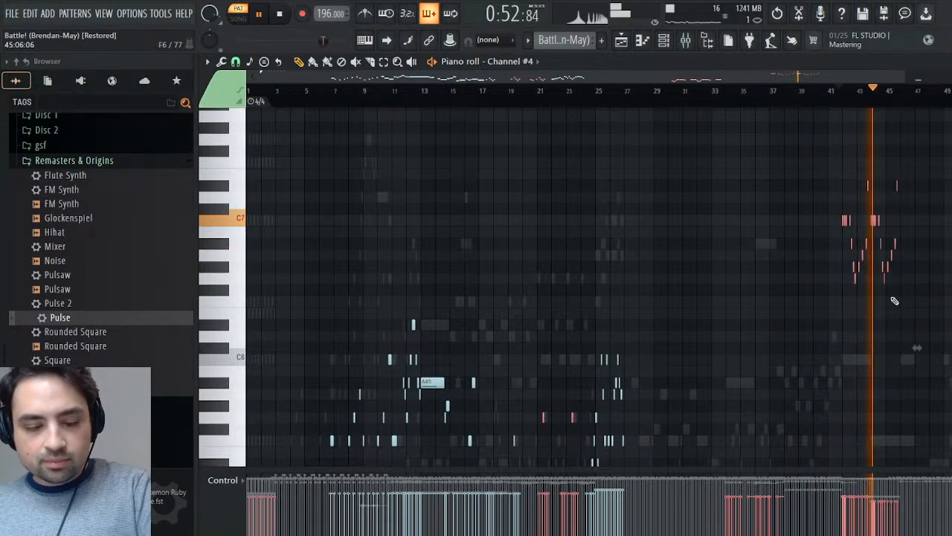
pyautogui.press('space')
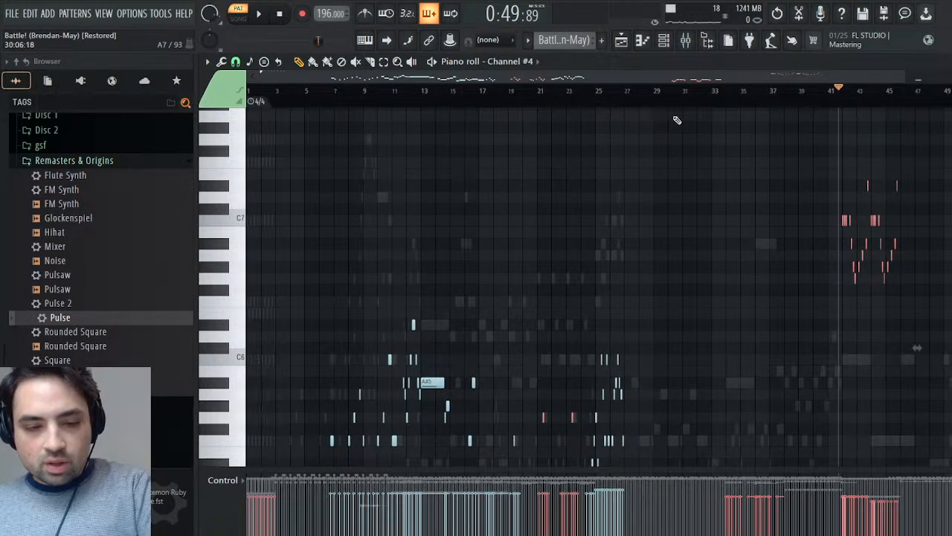
pyautogui.moveTo(541, 102); pyautogui.dragTo(89, 96)
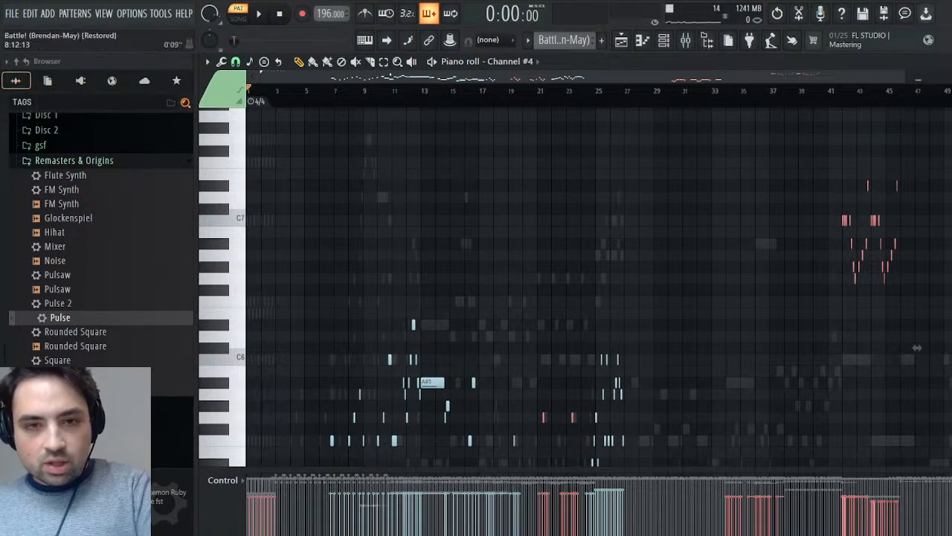
# - Create a pattern named Synths, paste the copied Channel #4 notes into its Square channel, and play it in the channel rack
pyautogui.press('F4')
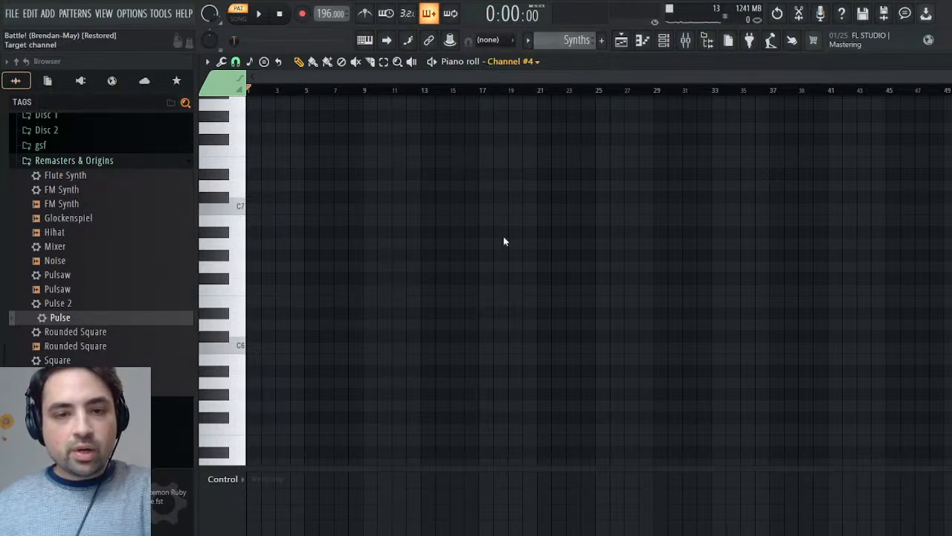
pyautogui.hotkey('ctrl', 'v')
pyautogui.press('space')
pyautogui.press('F6')
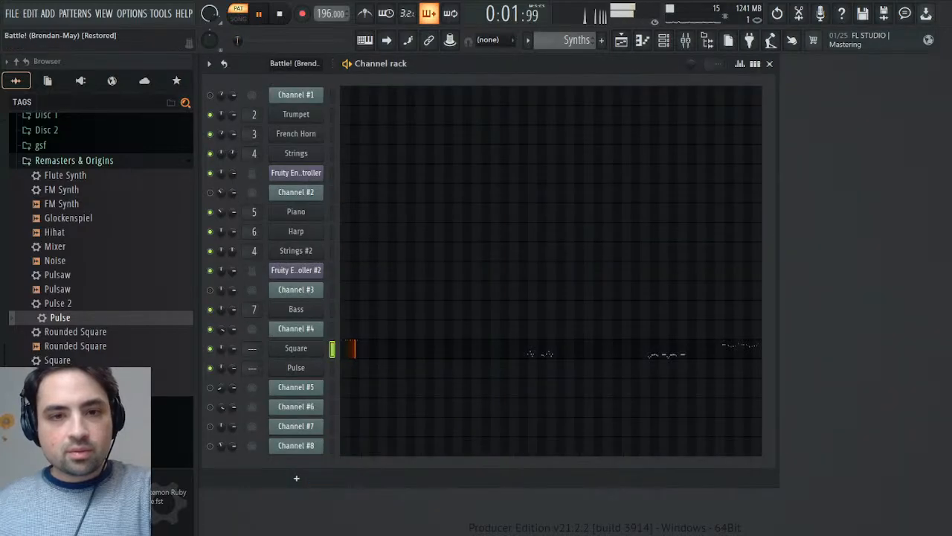
# - Reopen Channel #4's notes from the Battle! (Brendan-May) pattern in the piano roll and play them briefly from about bar 7
pyautogui.scroll(3, 576, 40)
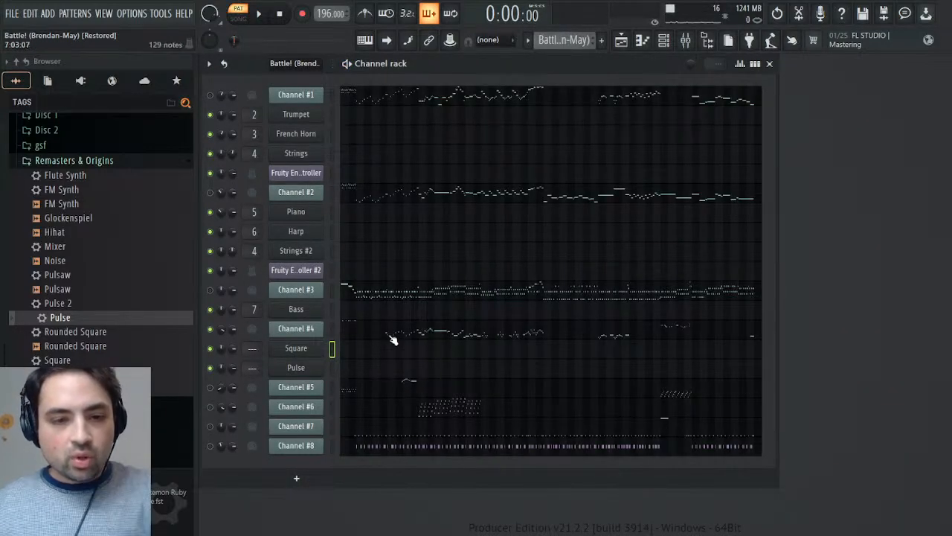
pyautogui.click(360, 335)
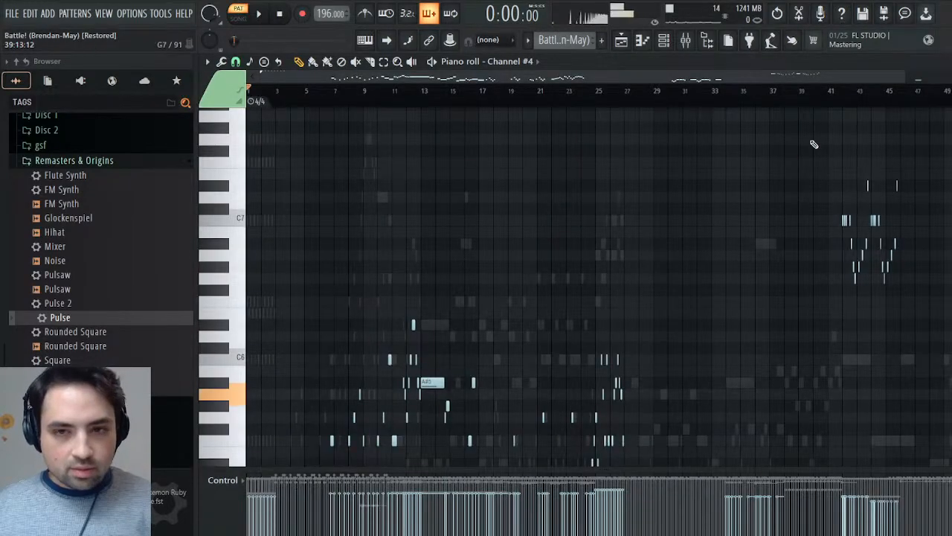
pyautogui.click(259, 15)
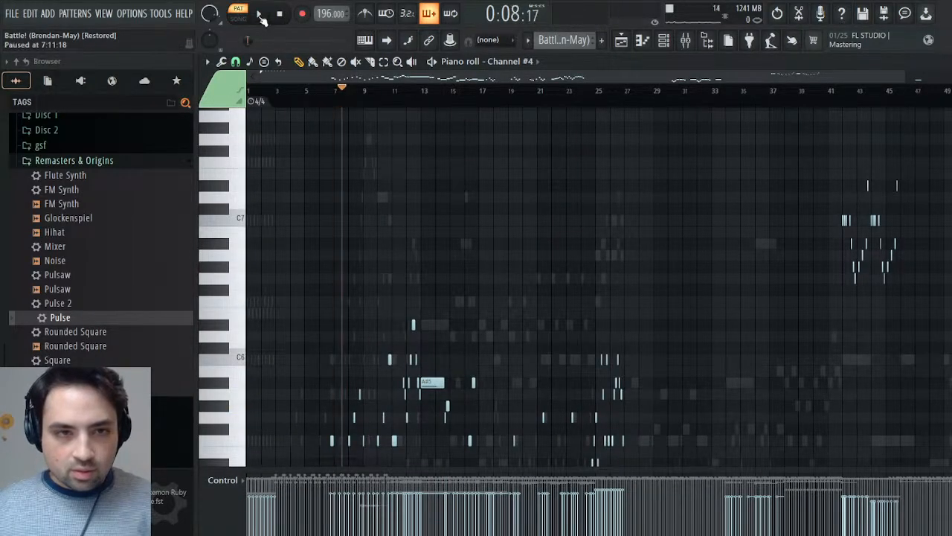
pyautogui.press('Escape')
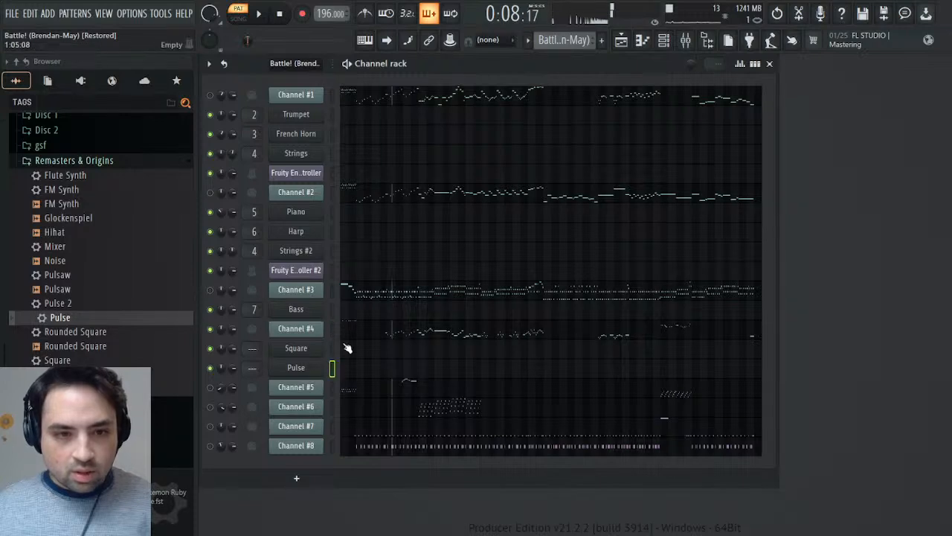
pyautogui.click(350, 334)
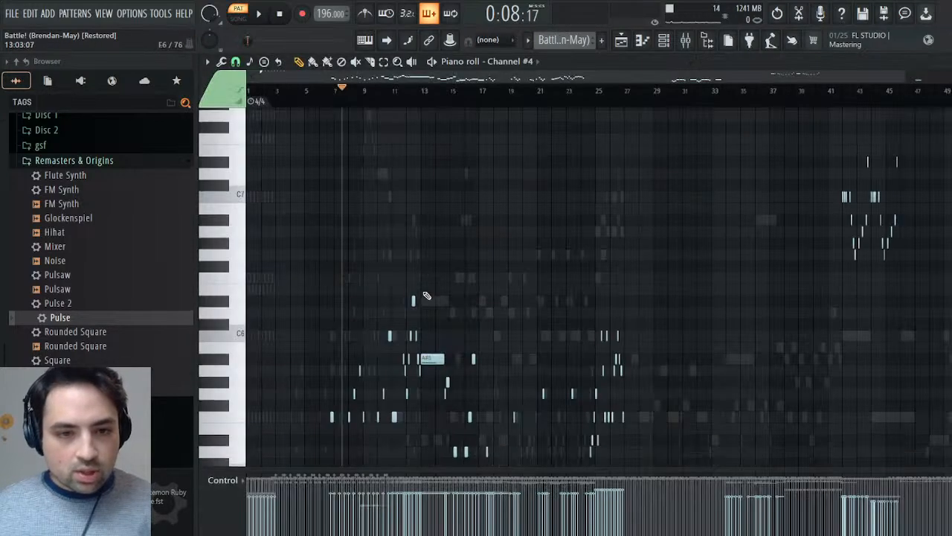
# - Select Channel #4's notes from just before bar 7 through bar 18 while auditioning the phrases during playback
pyautogui.moveTo(312, 145); pyautogui.dragTo(478, 390)
pyautogui.press('space')
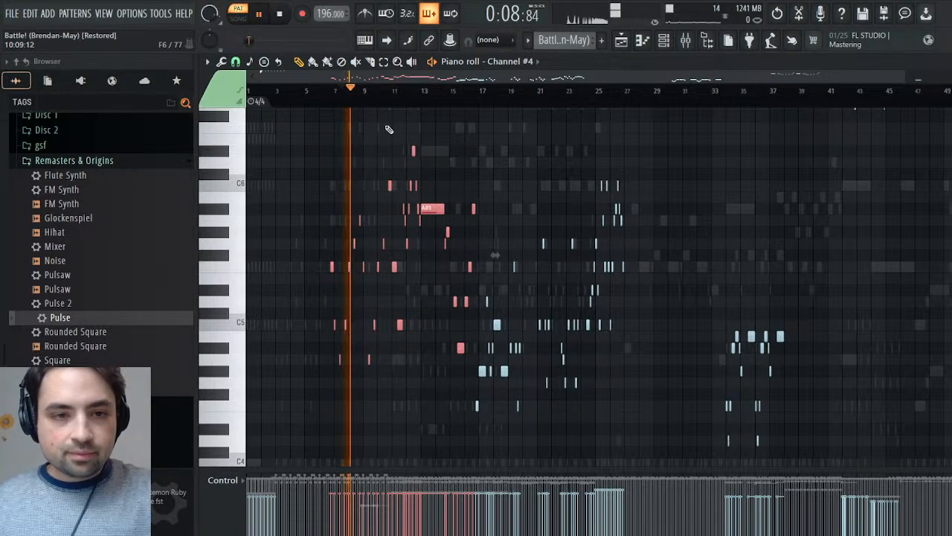
pyautogui.moveTo(382, 91); pyautogui.dragTo(521, 124)
pyautogui.click(500, 88)
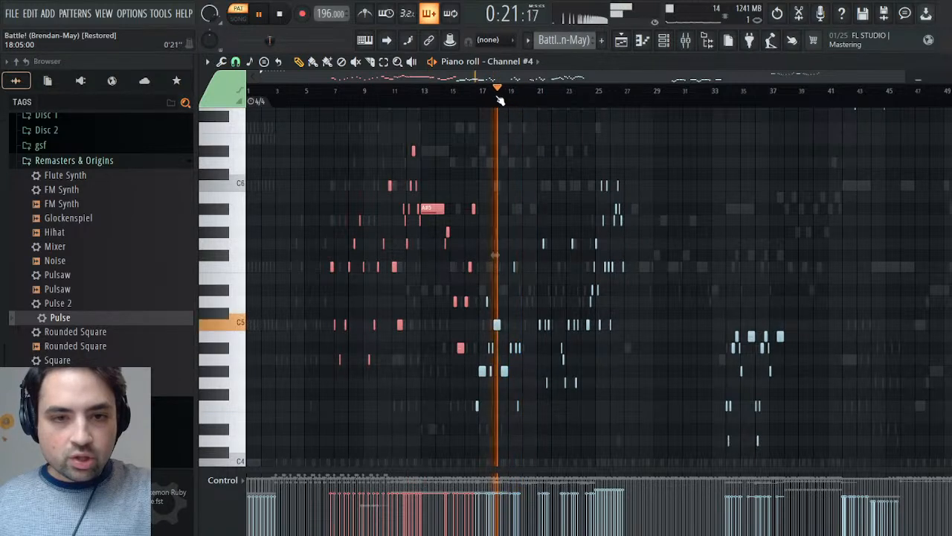
pyautogui.moveTo(506, 367); pyautogui.dragTo(450, 425)
pyautogui.moveTo(477, 356); pyautogui.dragTo(516, 284)
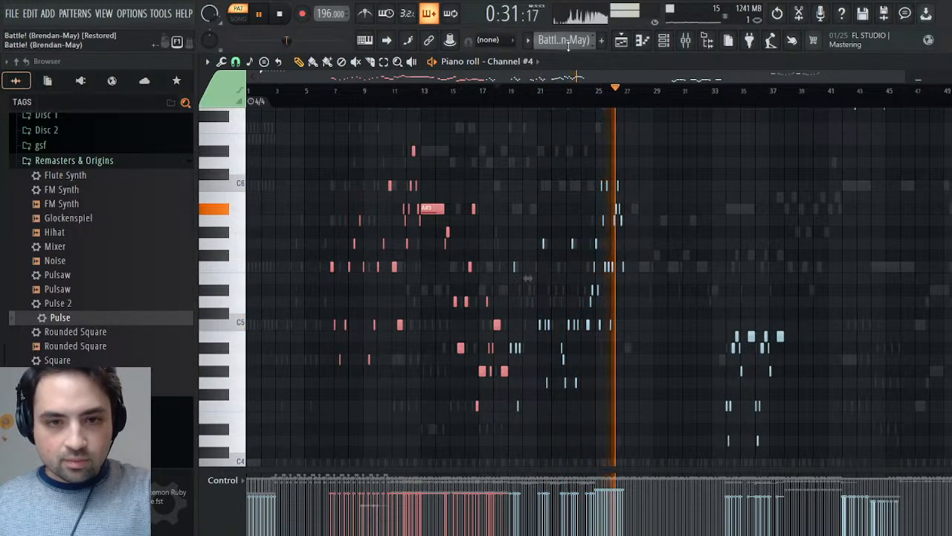
# - Play Channel #4's phrases from about bar 33 to bar 45 and add only its final note at about bar 53 to the selection
pyautogui.click(722, 91)
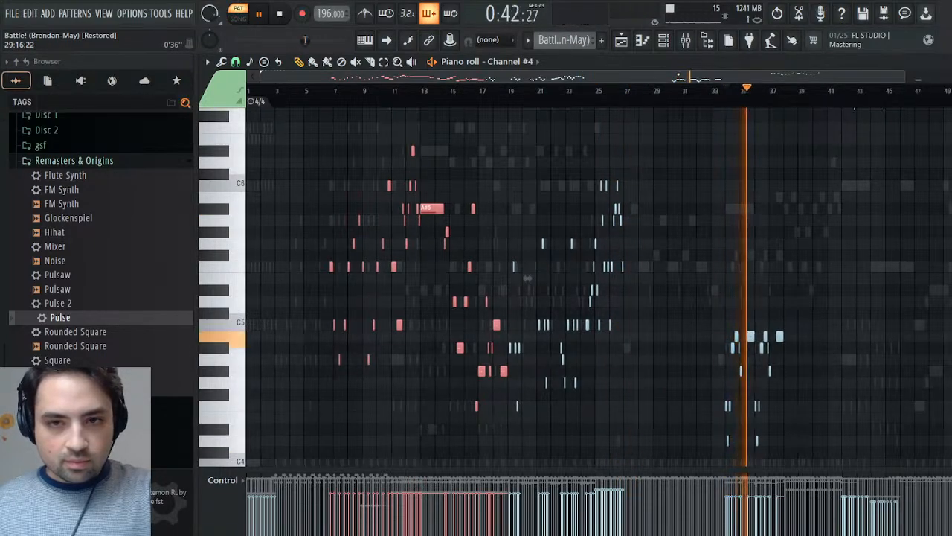
pyautogui.hscroll(3, 781, 91)
pyautogui.click(781, 91)
pyautogui.click(672, 91)
pyautogui.scroll(4, 718, 171)
pyautogui.scroll(-3, 720, 174)
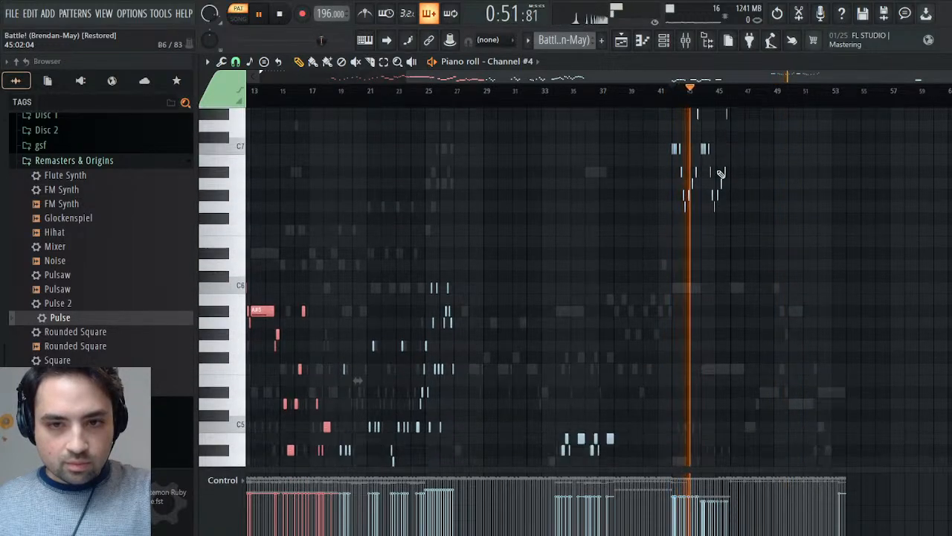
pyautogui.moveTo(796, 91); pyautogui.dragTo(828, 98)
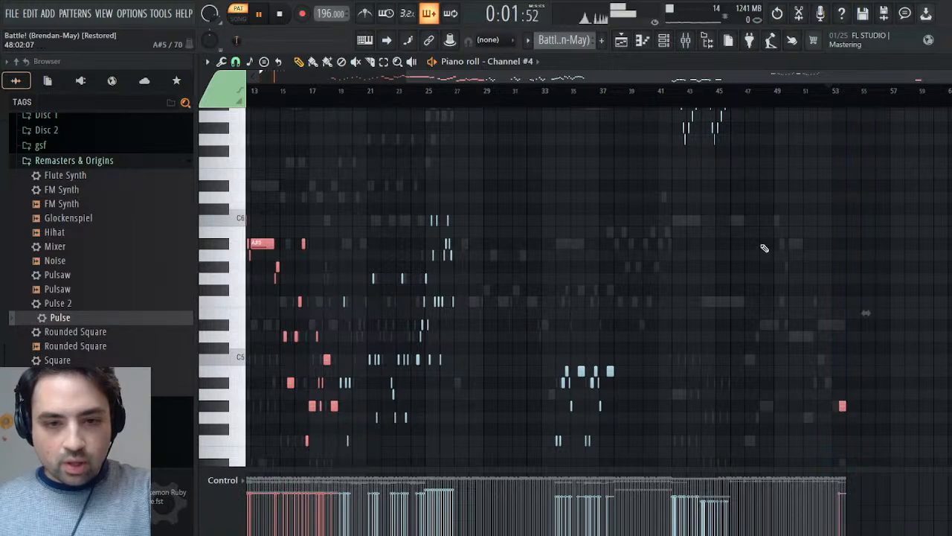
# - Place the stopped playhead at the selection's first note just before bar 7, and paste the copied notes into the Synths pattern's Pulse channel
pyautogui.press('space')
pyautogui.click(334, 92)
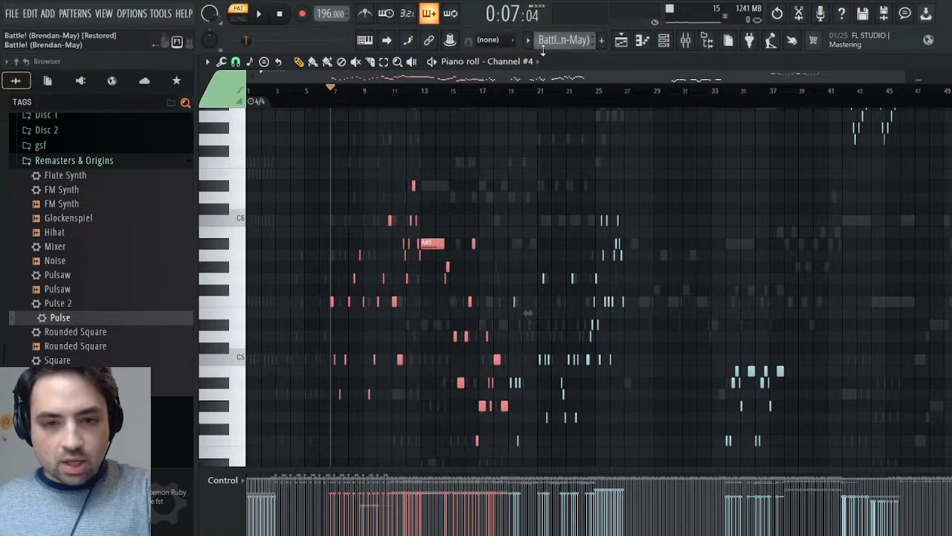
pyautogui.scroll(-1, 562, 41)
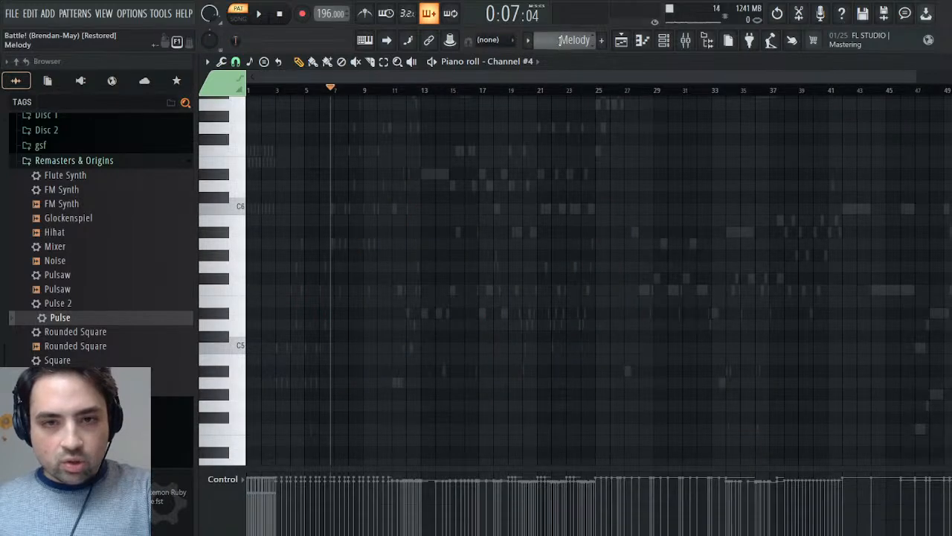
pyautogui.click(584, 80)
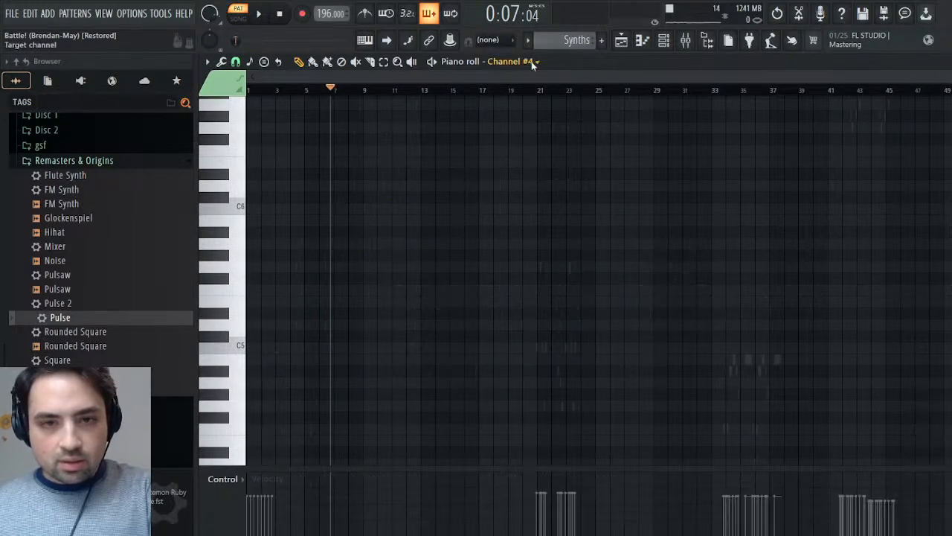
pyautogui.hotkey('ctrl', 'v')
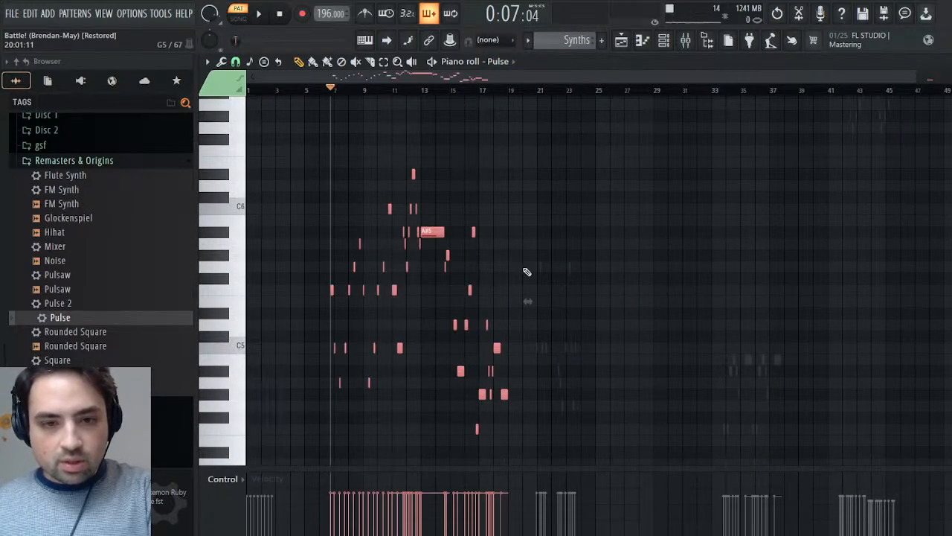
# - Play the Synths pattern from the pasted Pulse notes and from about bar 21 to check both synth parts
pyautogui.scroll(-3, 543, 268)
pyautogui.press('space')
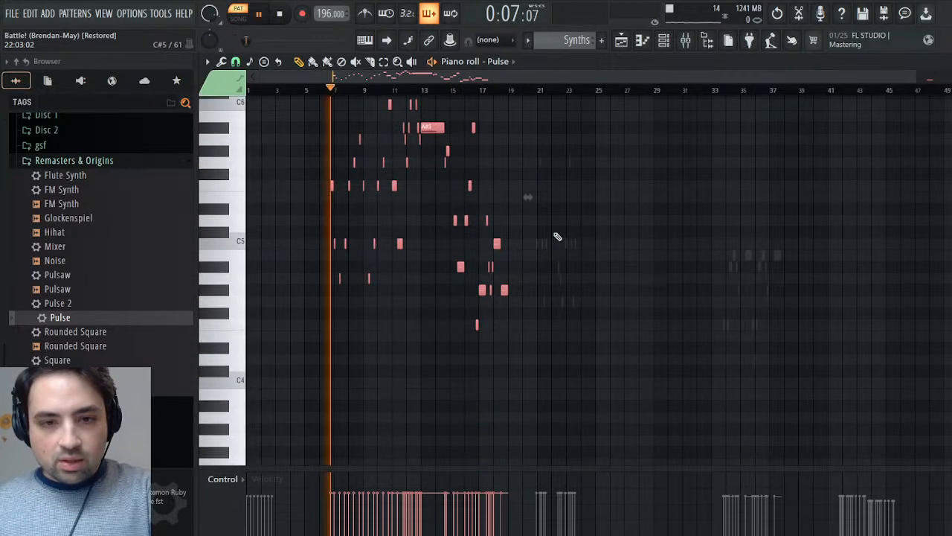
pyautogui.press('space')
pyautogui.click(540, 91)
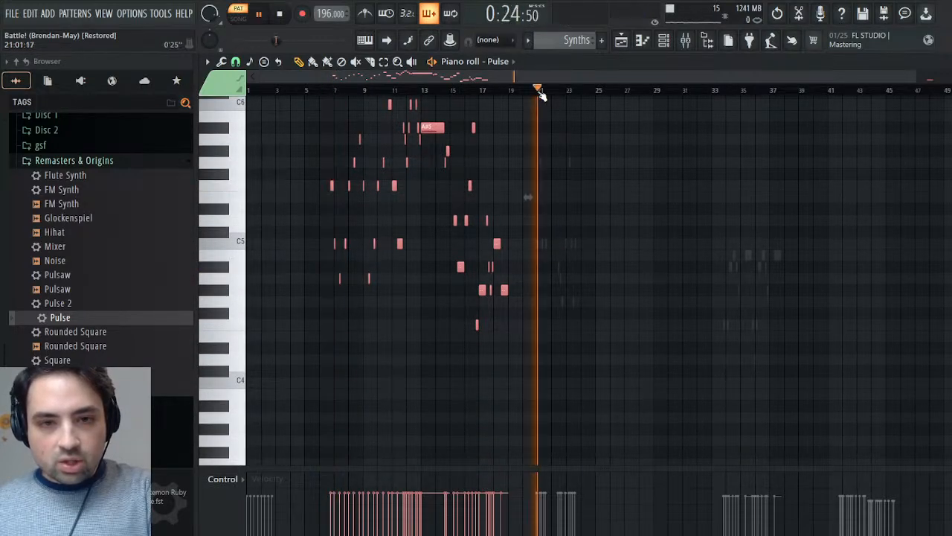
pyautogui.click(506, 90)
pyautogui.press('space')
# - In the Battle! (Brendan-May) pattern, select Channel #4's notes in bars 19 to 24, copy them, and place the stopped playhead at bar 19
pyautogui.scroll(2, 573, 41)
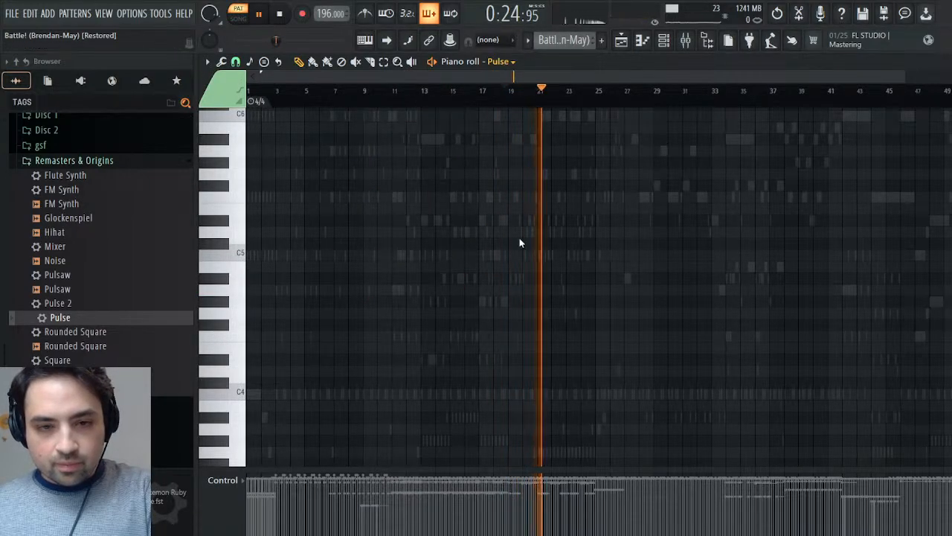
pyautogui.rightClick(517, 280)
pyautogui.rightClick(517, 280)
pyautogui.click(502, 91)
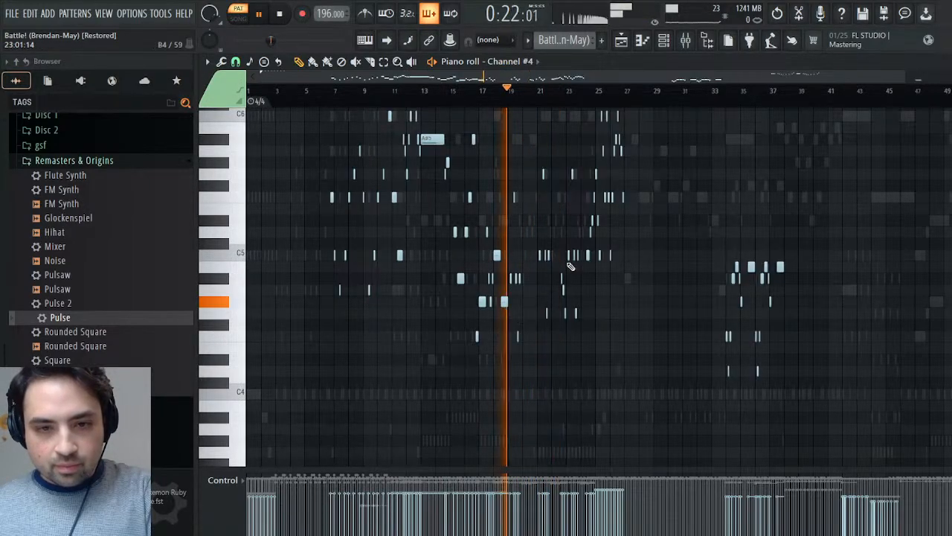
pyautogui.moveTo(511, 159); pyautogui.dragTo(588, 365)
pyautogui.press('space')
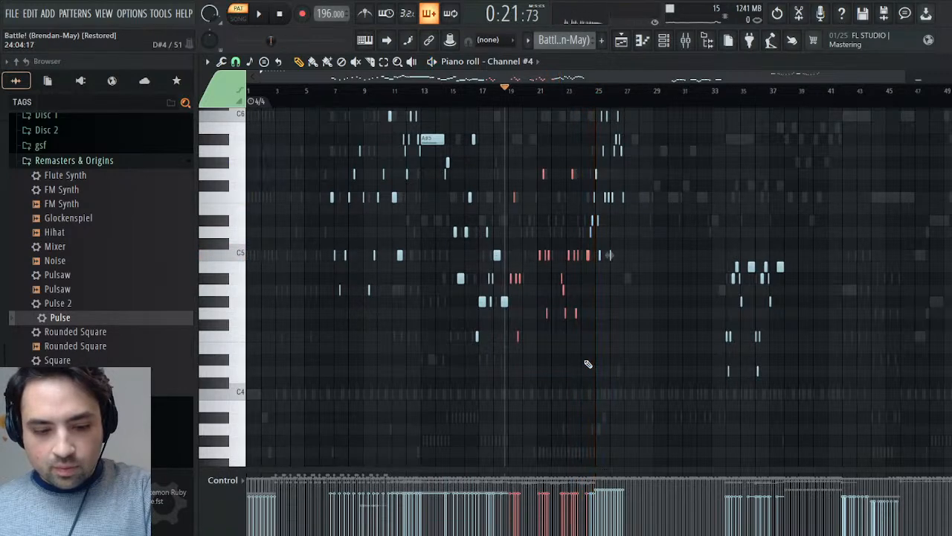
pyautogui.press('space')
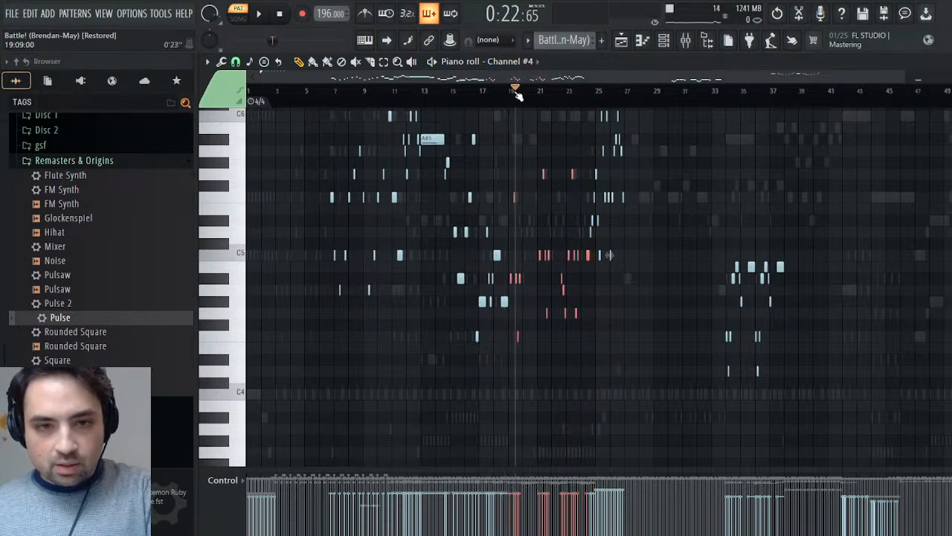
pyautogui.press('space')
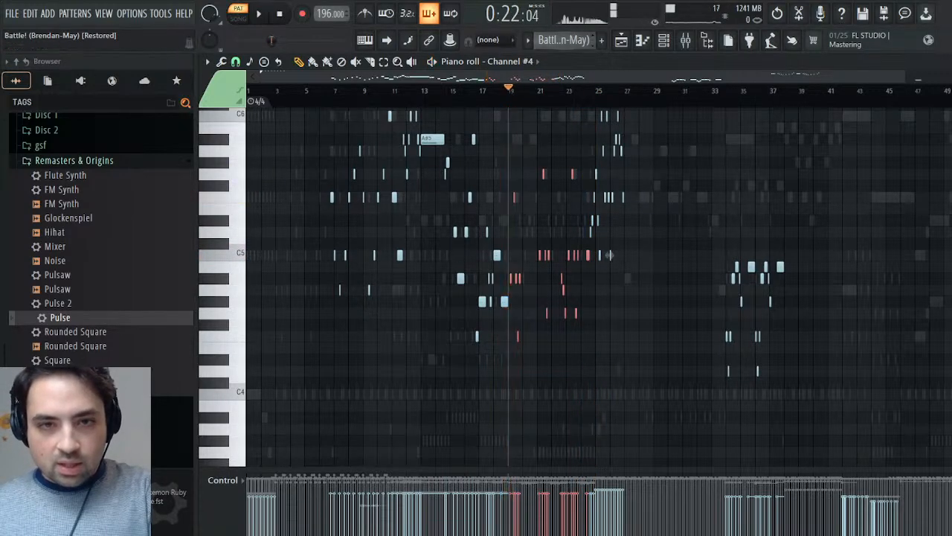
# - Try pasting the copied Channel #4 notes into the Synths pattern's Square channel at bar 19, inspect their alignment, and undo the paste
pyautogui.press('KP_Add')
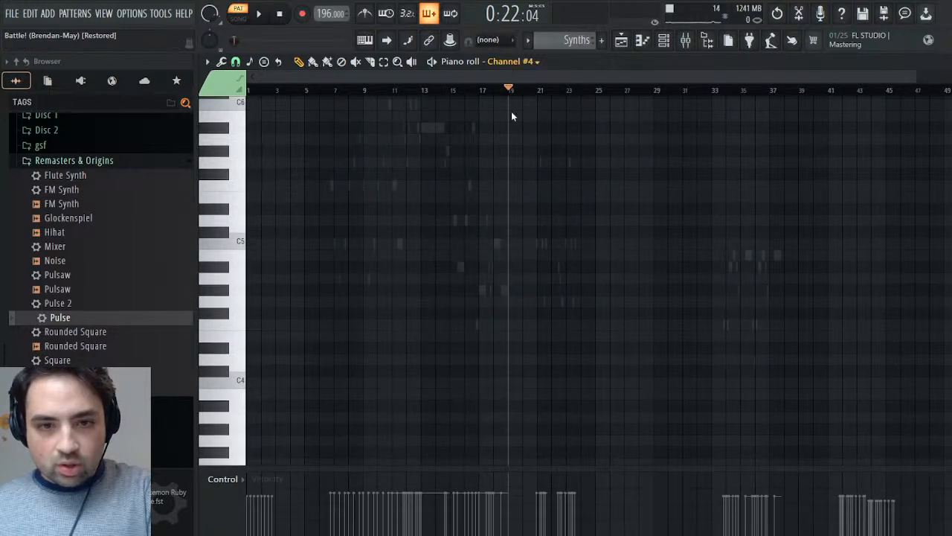
pyautogui.click(509, 266)
pyautogui.hotkey('ctrl', 'v')
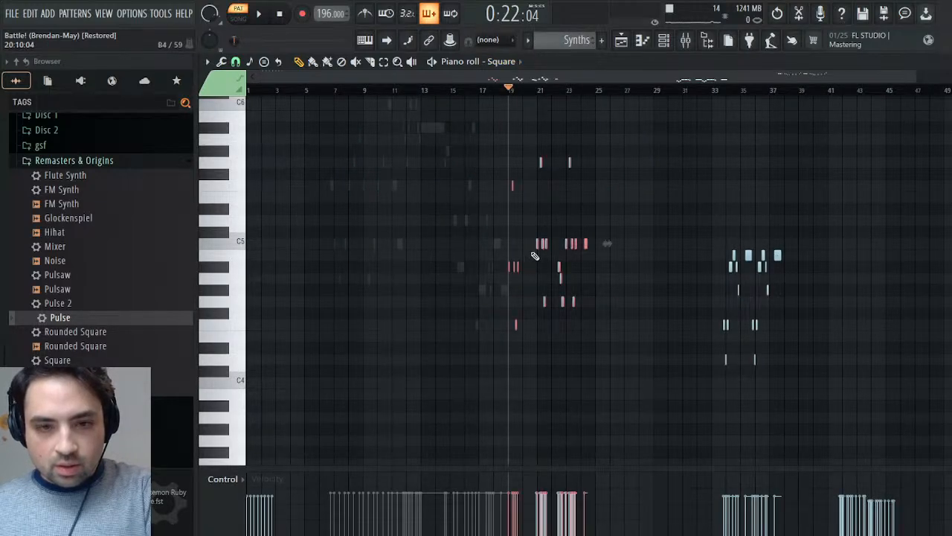
pyautogui.moveTo(923, 77); pyautogui.dragTo(627, 90)
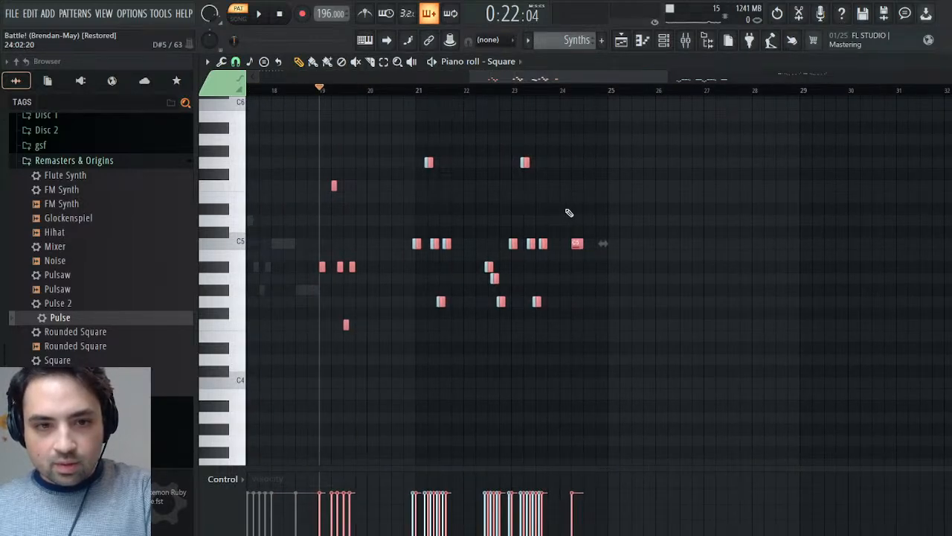
pyautogui.hotkey('ctrl', 'z')
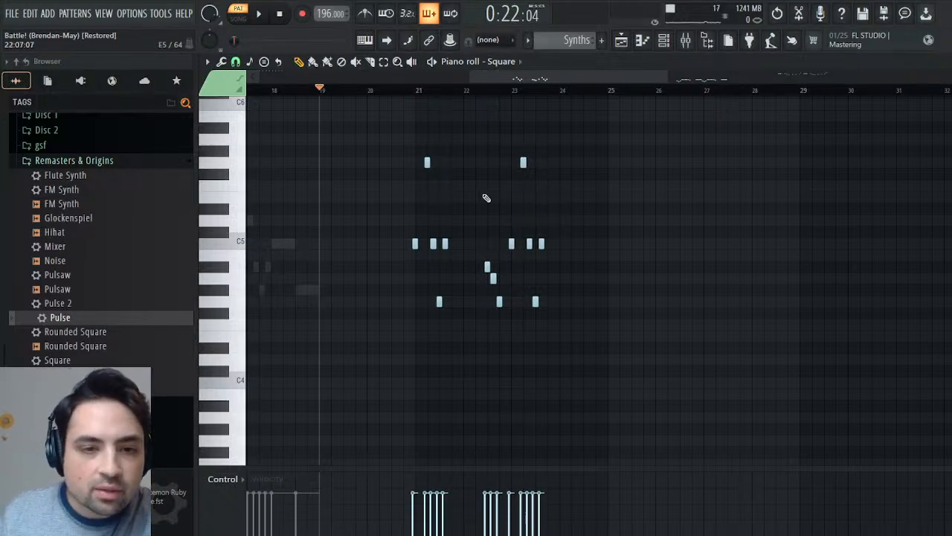
# - Delete the Square channel's notes in bars 21 to 23 and select its notes in bars 34 to 37
pyautogui.moveTo(585, 134); pyautogui.dragTo(385, 332)
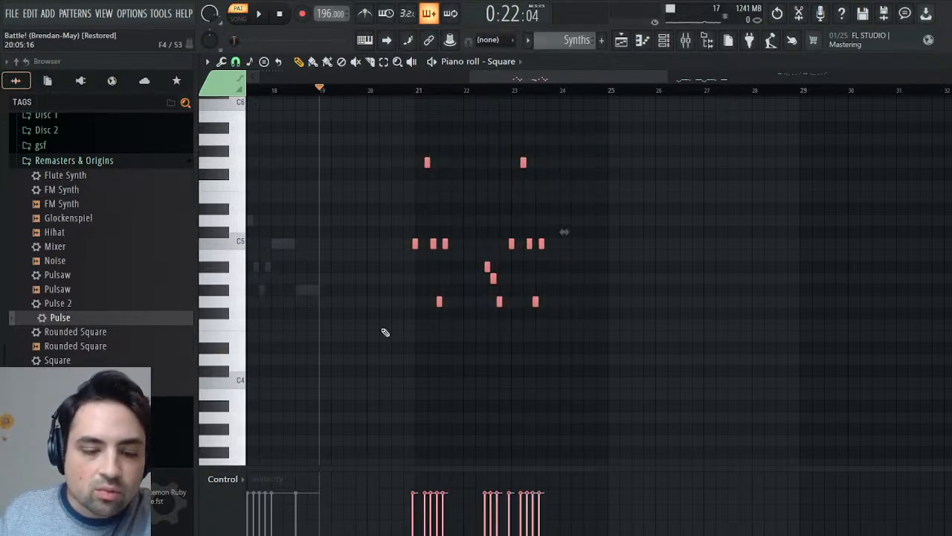
pyautogui.press('Delete')
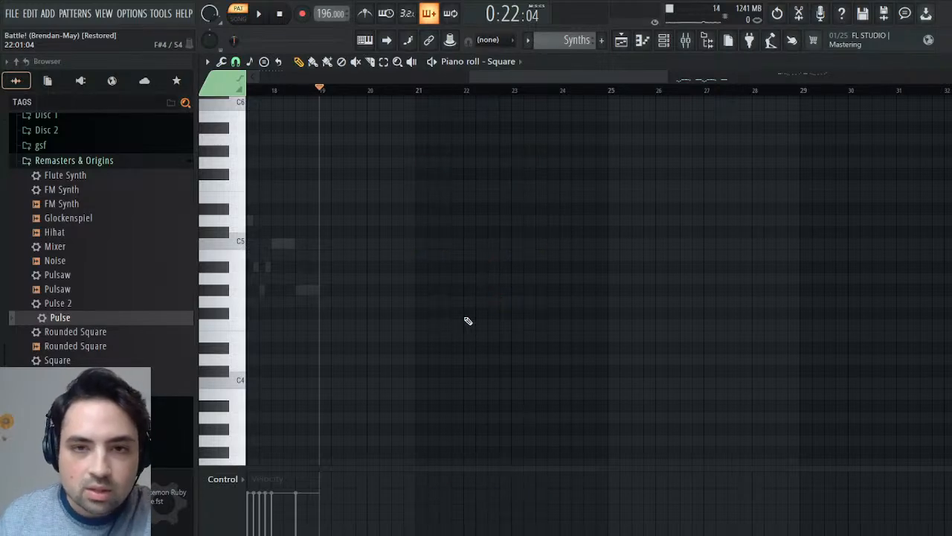
pyautogui.moveTo(601, 66); pyautogui.dragTo(738, 169)
pyautogui.moveTo(684, 206); pyautogui.dragTo(431, 430)
# - Examine where the Square channel's remaining notes sit at the start and in bars 42 to 45
pyautogui.moveTo(737, 77); pyautogui.dragTo(276, 141)
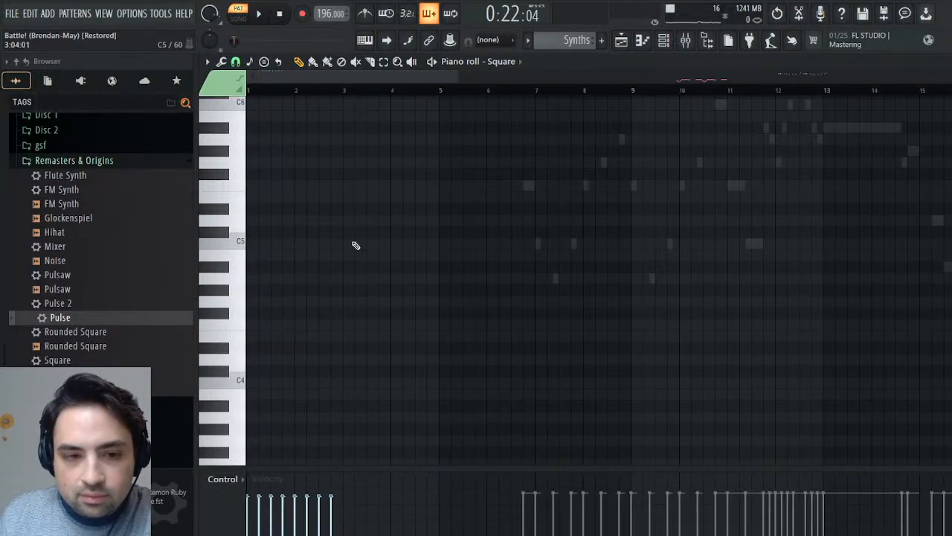
pyautogui.scroll(6, 355, 272)
pyautogui.scroll(-1, 360, 273)
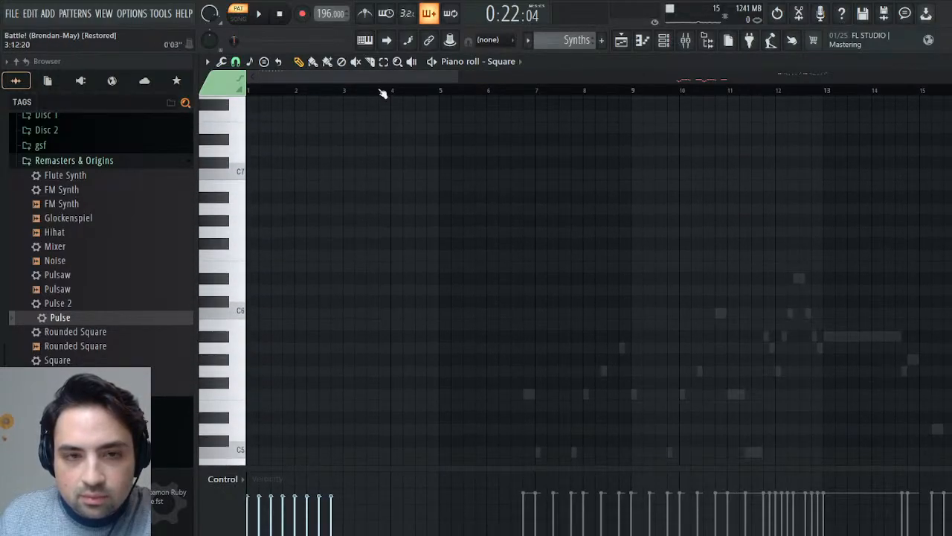
pyautogui.moveTo(381, 77); pyautogui.dragTo(793, 75)
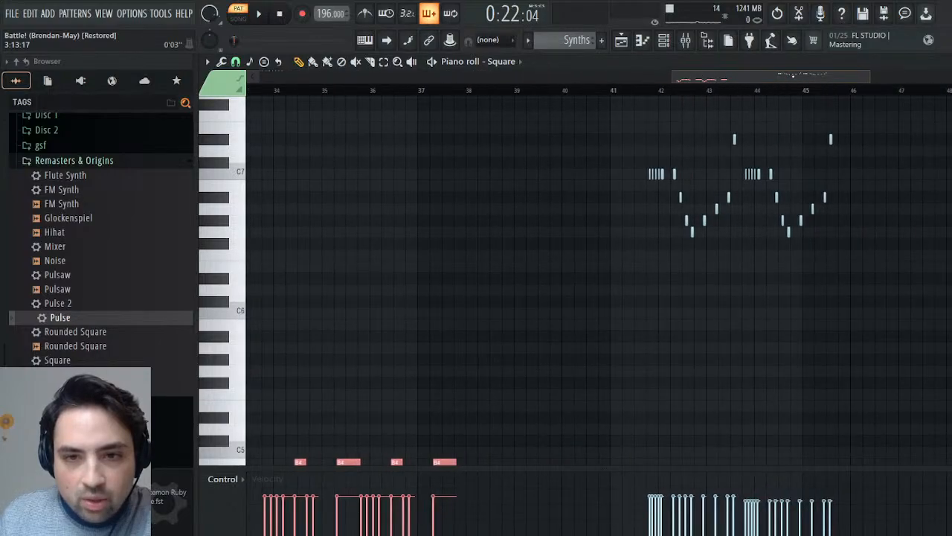
# - Examine Channel #4's notes at the start of the Battle! (Brendan-May) pattern in the piano roll
pyautogui.scroll(1, 575, 40)
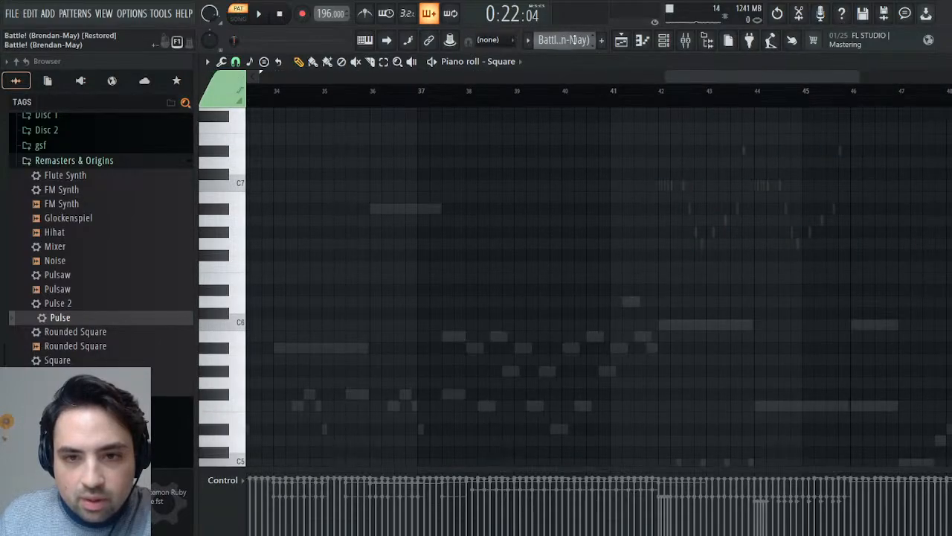
pyautogui.moveTo(719, 77); pyautogui.dragTo(283, 78)
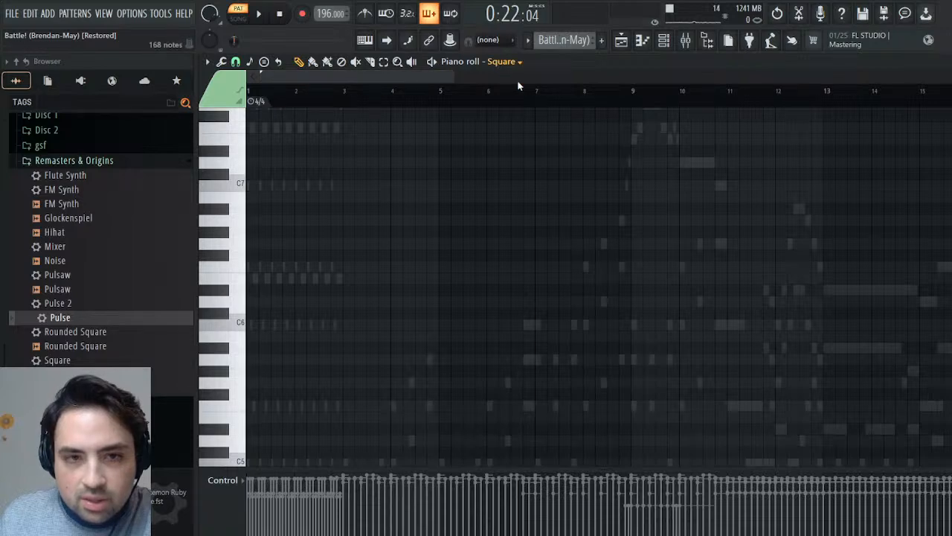
pyautogui.click(516, 327)
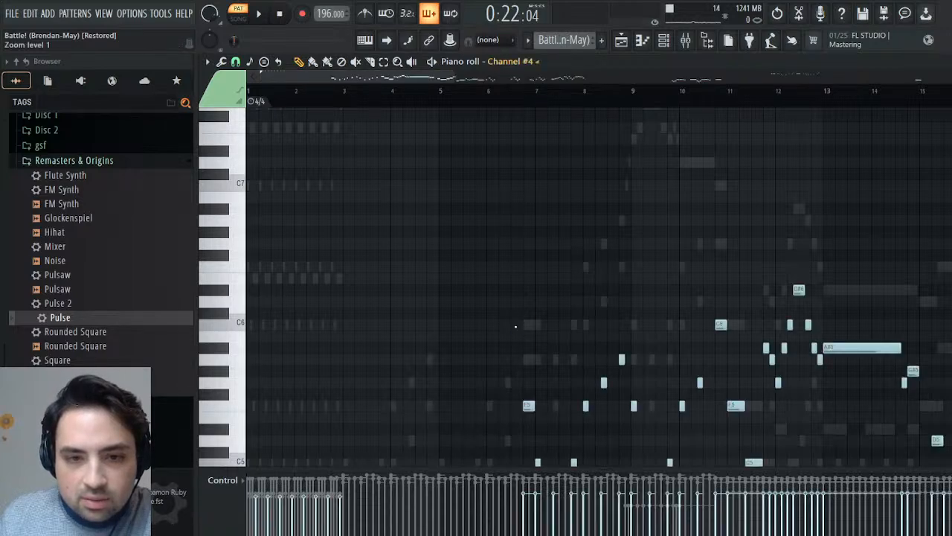
pyautogui.scroll(-4, 372, 245)
pyautogui.scroll(7, 369, 246)
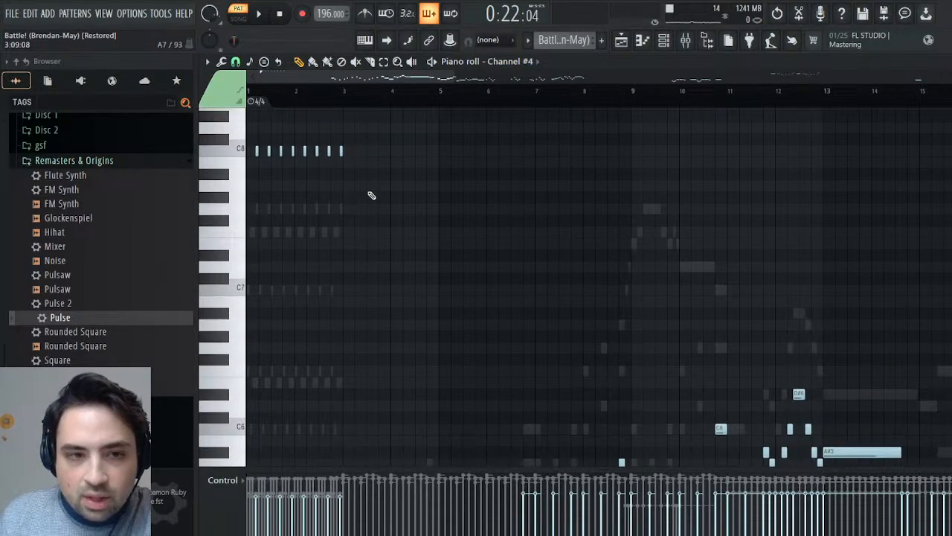
pyautogui.scroll(6, 362, 176)
pyautogui.scroll(-4, 365, 174)
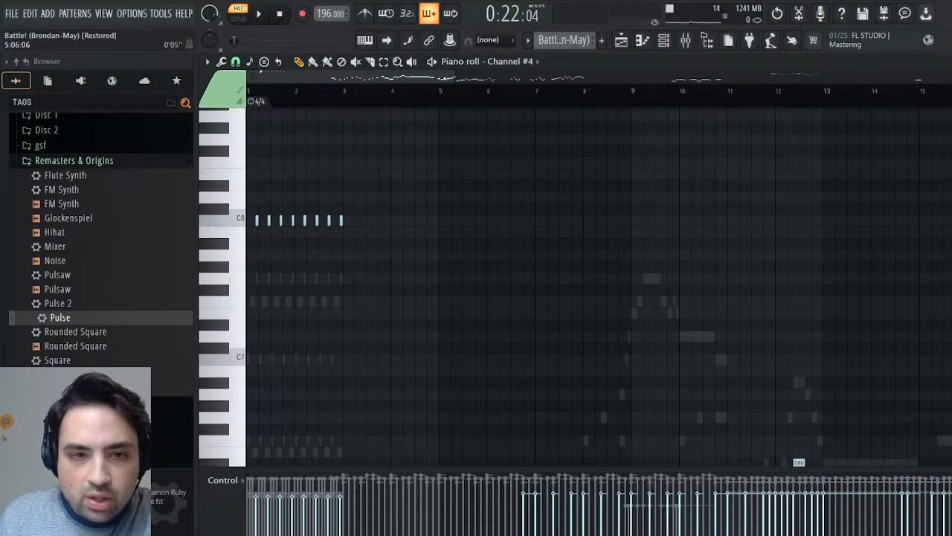
# - Shift all of the Square channel's notes in the Synths pattern slightly later to match Channel #4's opening note timing
pyautogui.scroll(-1, 563, 41)
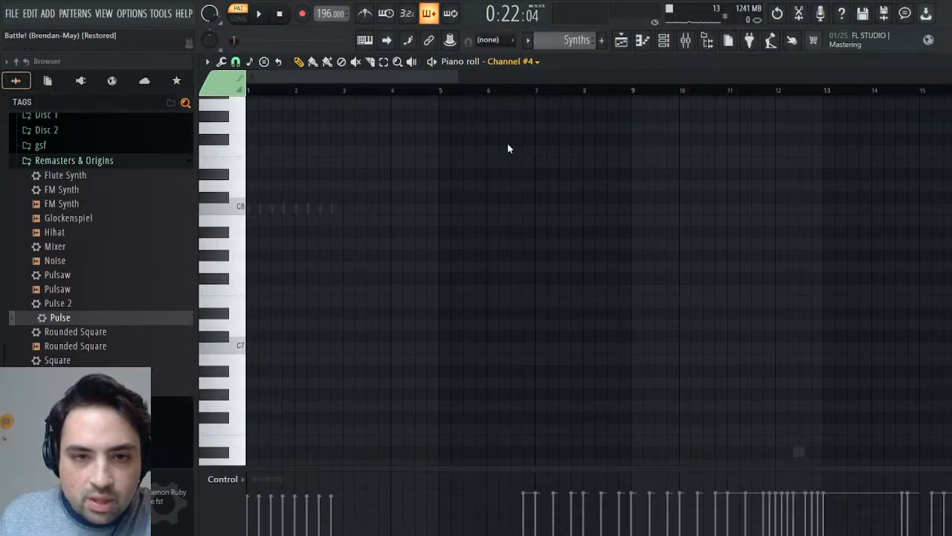
pyautogui.click(506, 93)
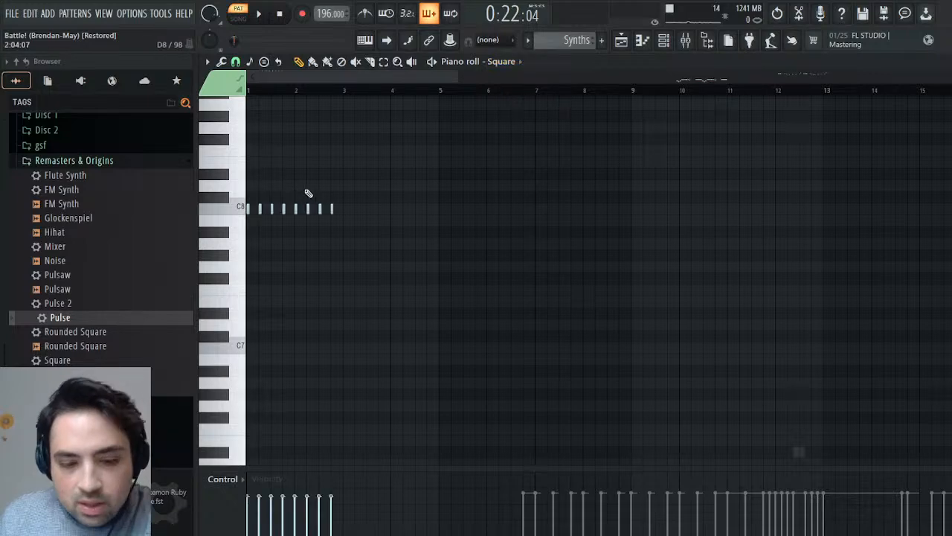
pyautogui.hotkey('ctrl', 'a')
pyautogui.moveTo(261, 207); pyautogui.dragTo(268, 207)
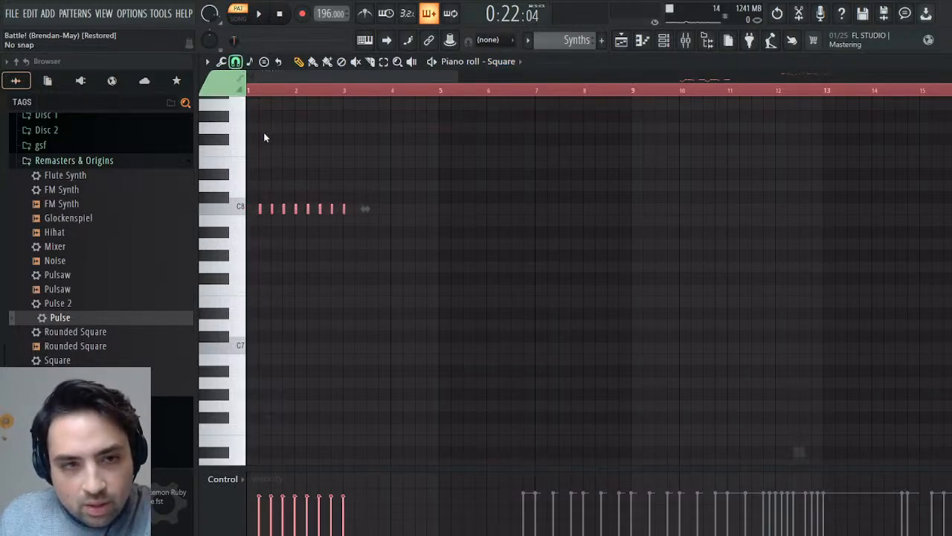
pyautogui.moveTo(262, 209); pyautogui.dragTo(256, 208)
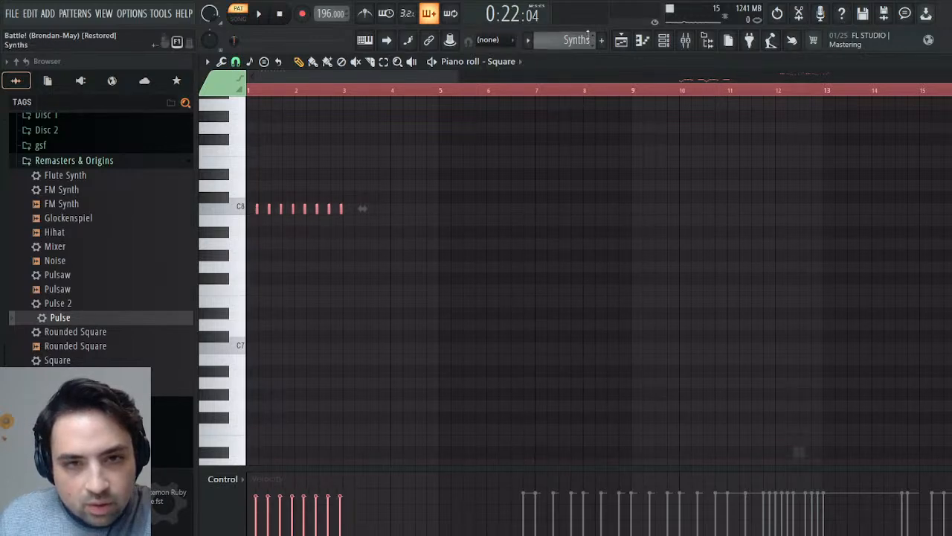
# - Compare the shifted Square notes with the other patterns and check the channel's remaining notes further along the timeline
pyautogui.scroll(2, 584, 40)
pyautogui.scroll(-2, 588, 39)
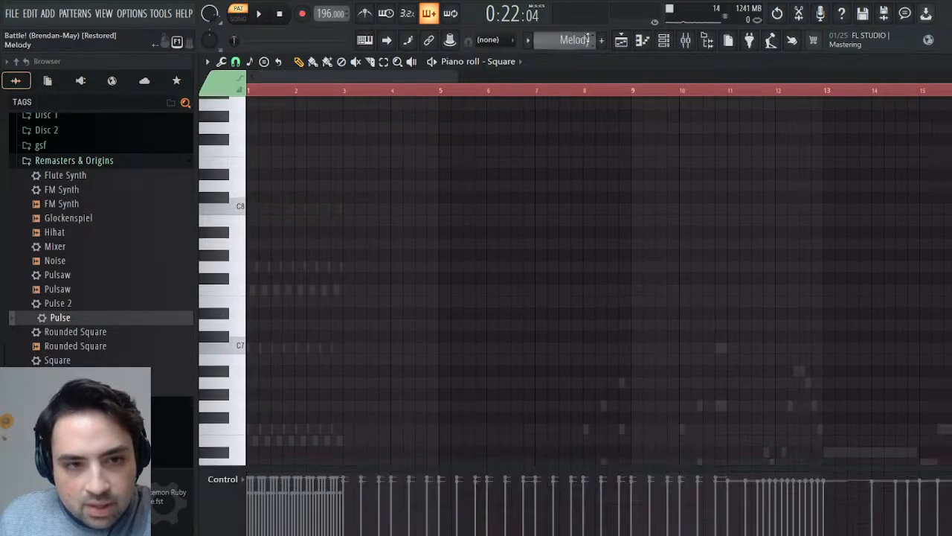
pyautogui.press('space')
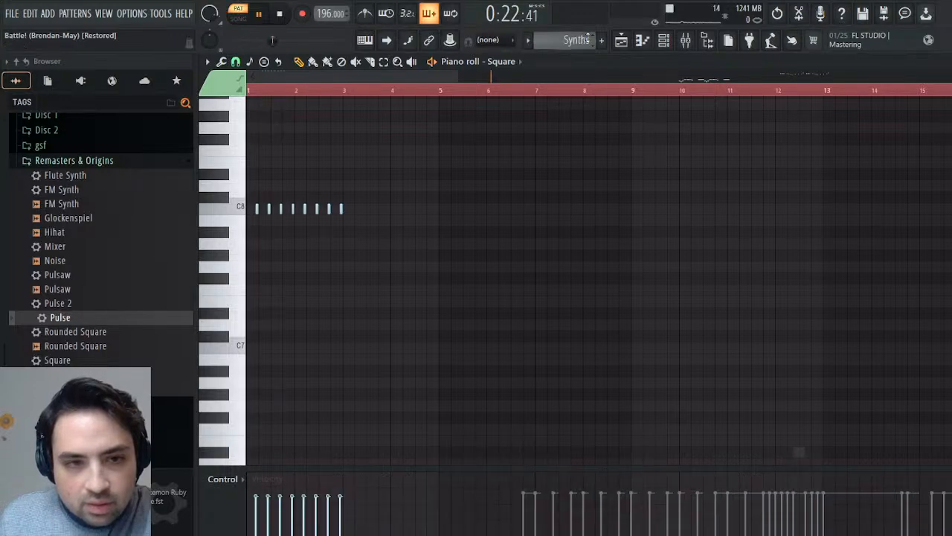
pyautogui.moveTo(420, 77); pyautogui.dragTo(749, 78)
pyautogui.scroll(-5, 691, 236)
pyautogui.scroll(-3, 690, 238)
pyautogui.press('space')
# - Show Channel #4 in the Battle! (Brendan-May) pattern and place the stopped playhead at its first note in bar 19
pyautogui.scroll(-2, 573, 41)
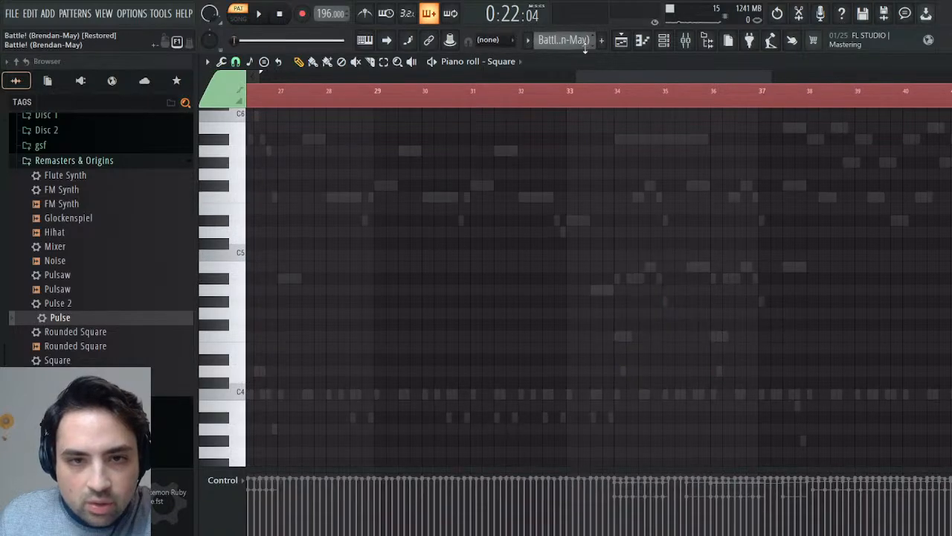
pyautogui.click(523, 323)
pyautogui.moveTo(607, 79); pyautogui.dragTo(457, 79)
pyautogui.press('space')
pyautogui.press('space')
pyautogui.click(478, 98)
pyautogui.press('space')
pyautogui.press('space')
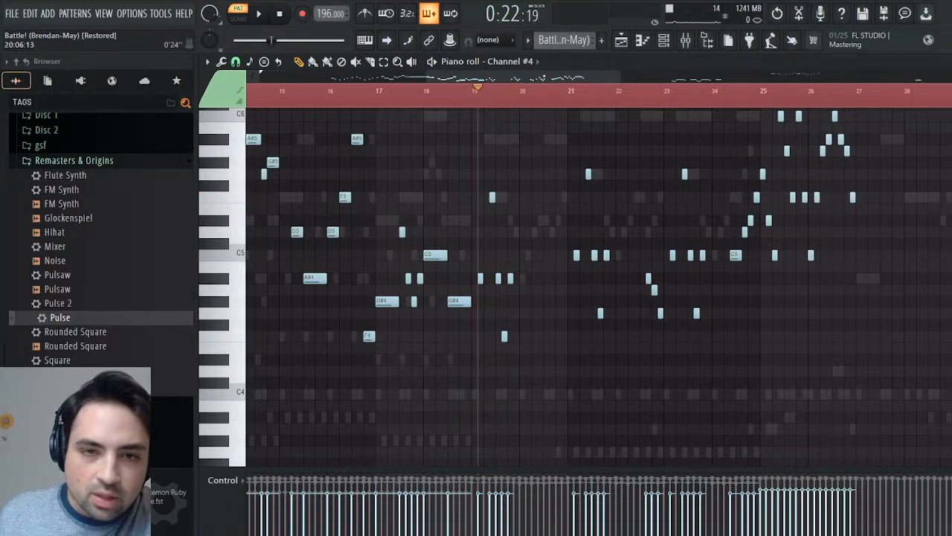
# - Paste the copied Channel #4 notes into the Synths pattern's Square channel at the bar 19 playhead and play them back
pyautogui.click(606, 76)
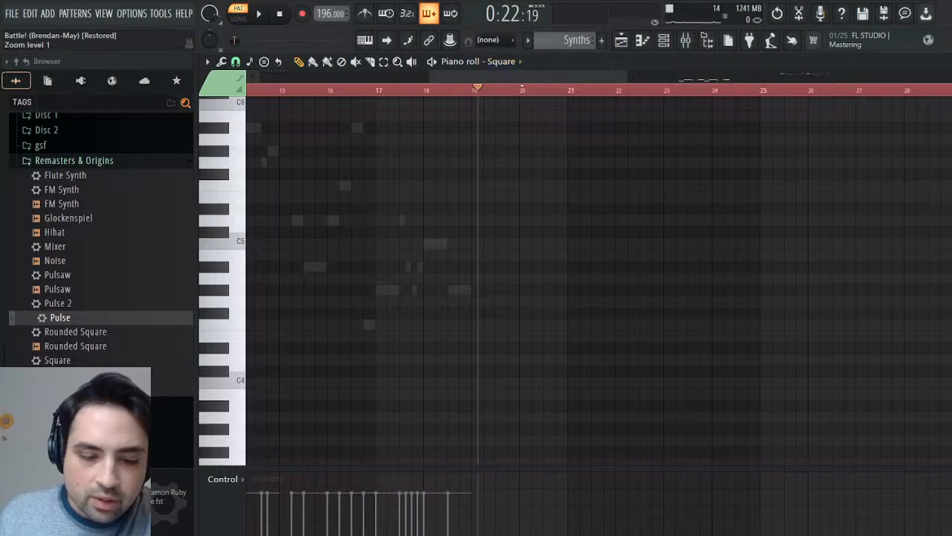
pyautogui.press('space')
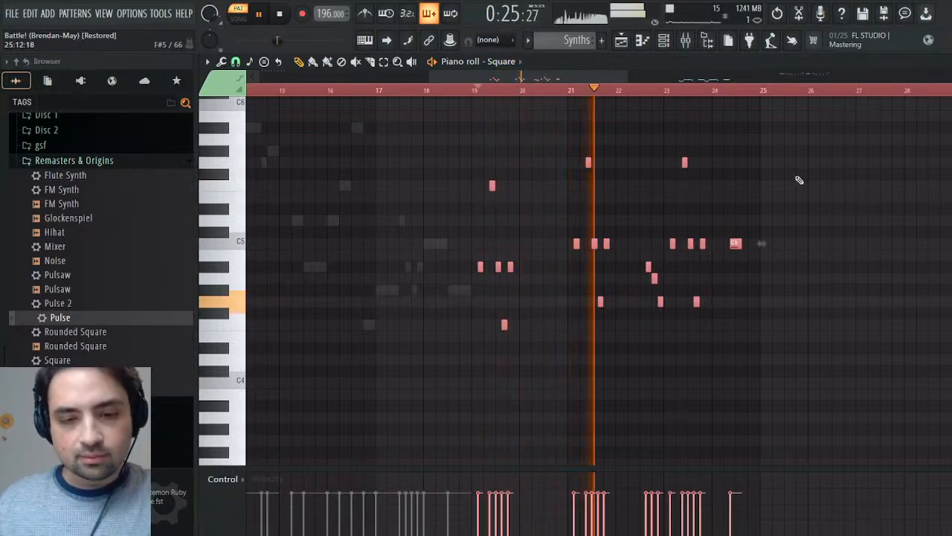
pyautogui.press('space')
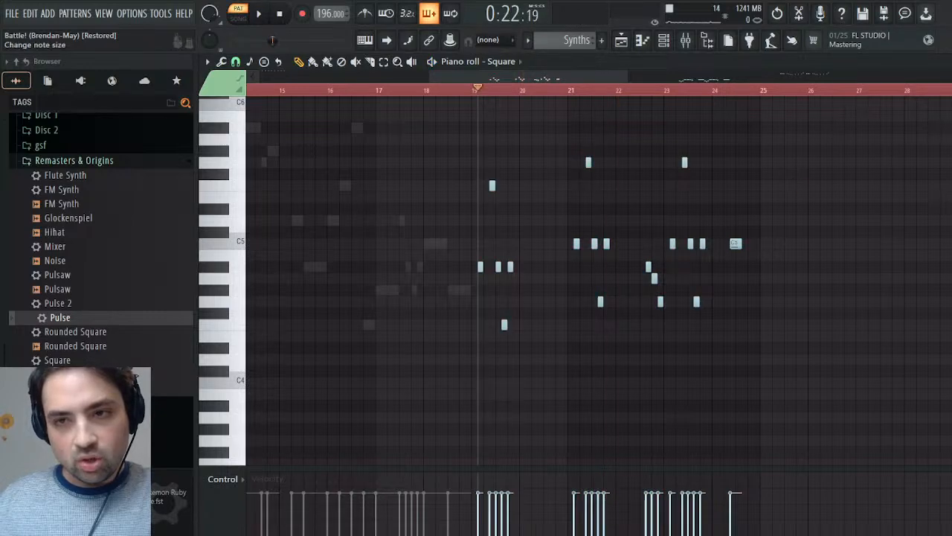
# - Unmute Channel #5 in the Battle! (Brendan-May) pattern, listen from the start, and select the Pulse channel to audition its sound
pyautogui.press('F6')
pyautogui.scroll(1, 565, 44)
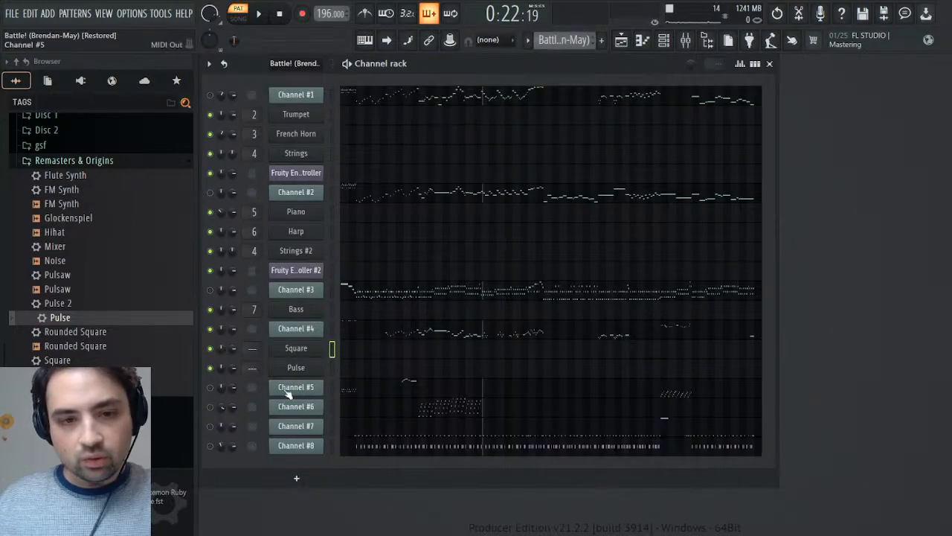
pyautogui.press('space')
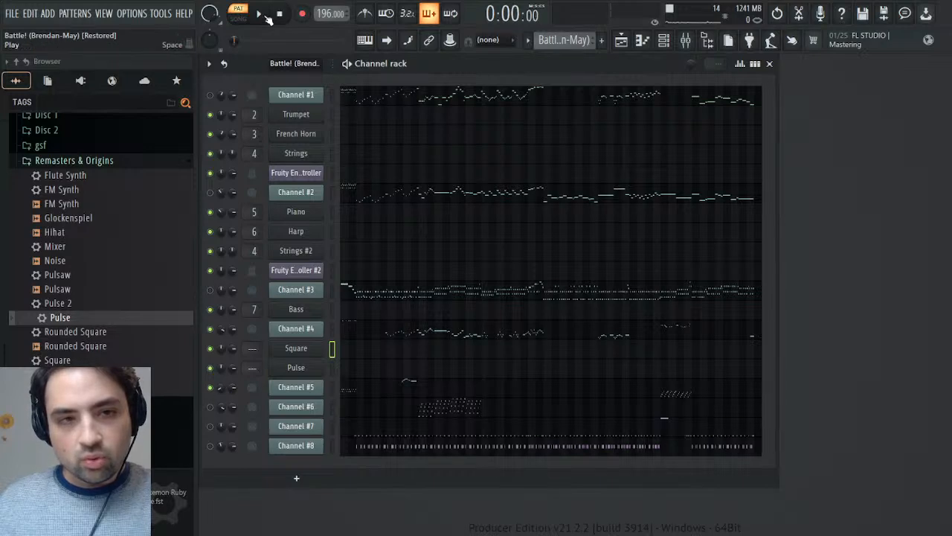
pyautogui.press('space')
pyautogui.click(333, 387)
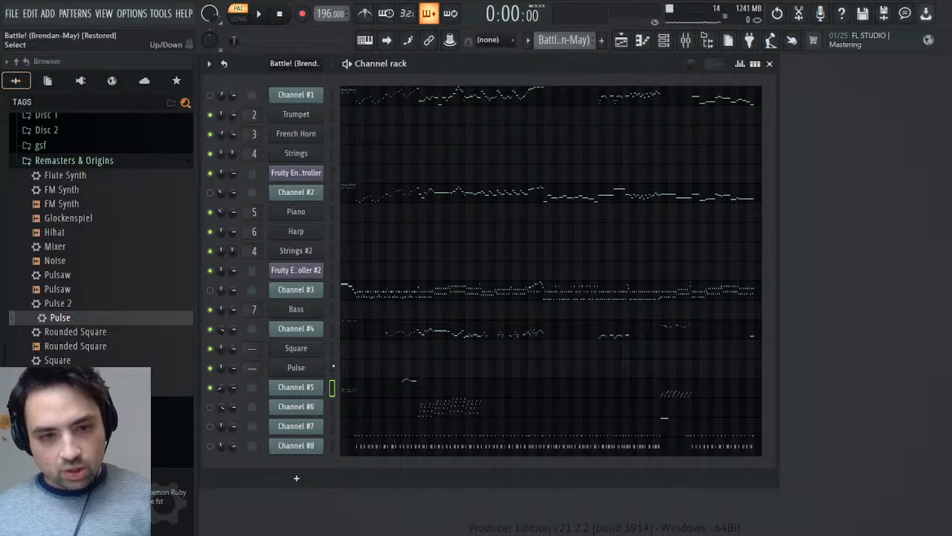
pyautogui.click(333, 368)
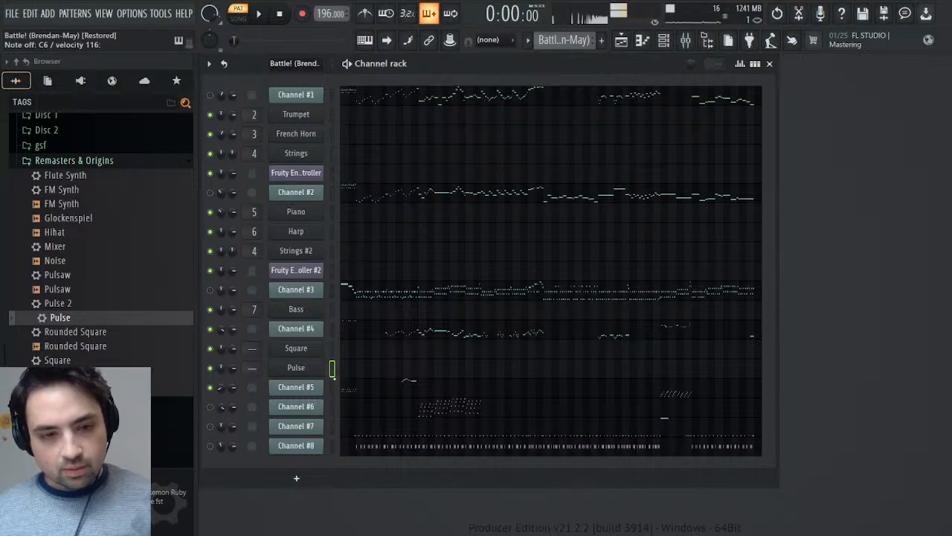
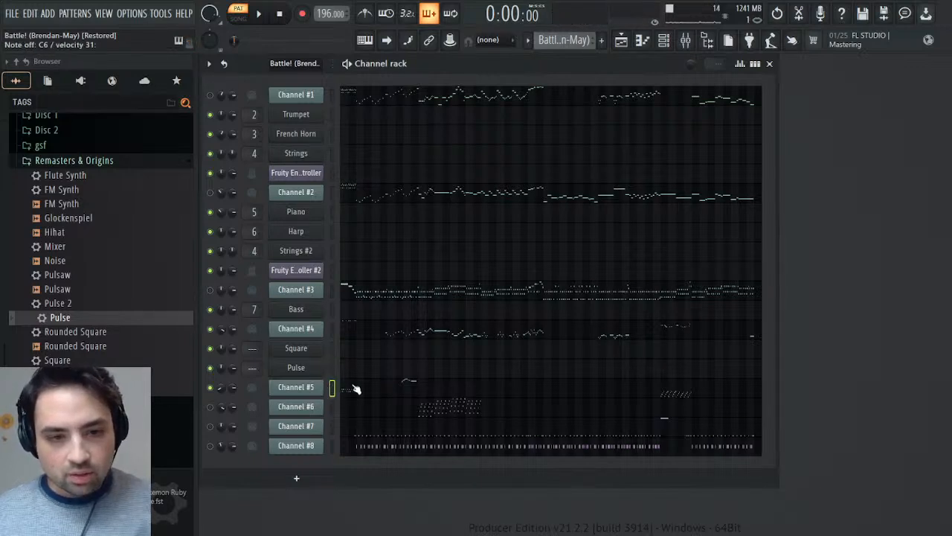
# - Open Channel #5's notes in the Battle! (Brendan-May) pattern and select the opening group in bars 1 and 2
pyautogui.click(355, 387)
pyautogui.press('space')
pyautogui.moveTo(361, 158); pyautogui.dragTo(247, 264)
pyautogui.hscroll(4, 338, 283)
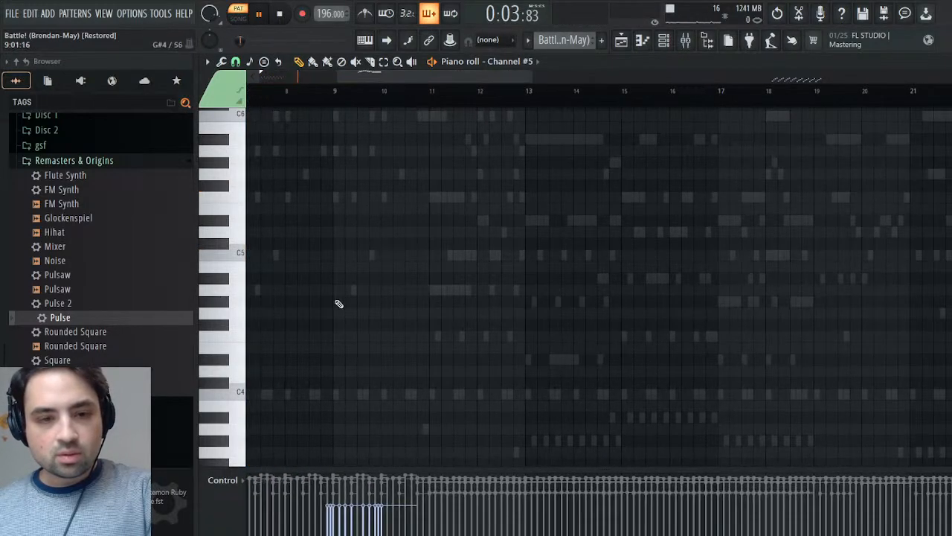
# - Listen to Channel #5's high phrase around bar 9, then add its notes to the selection
pyautogui.scroll(6, 339, 298)
pyautogui.click(328, 95)
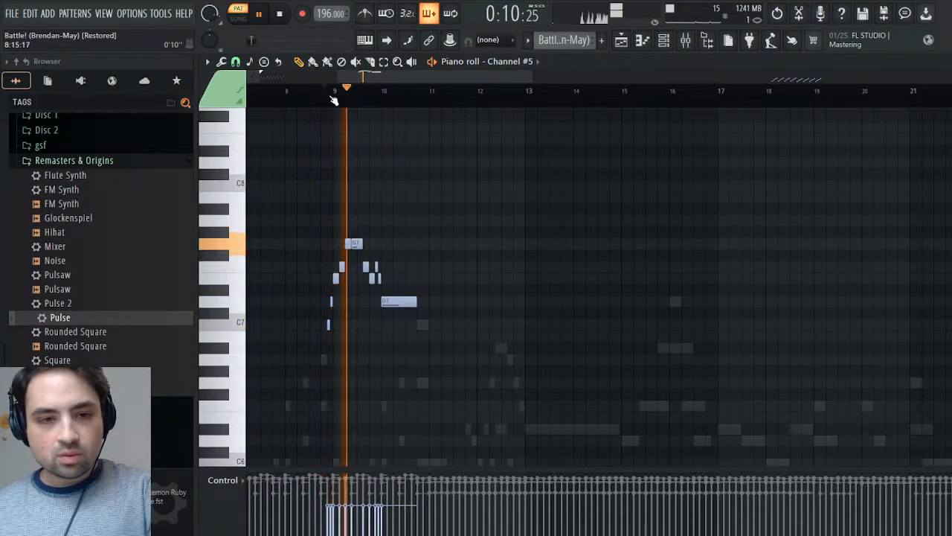
pyautogui.scroll(-5, 408, 264)
pyautogui.scroll(5, 408, 266)
pyautogui.press('space')
pyautogui.moveTo(228, 245); pyautogui.dragTo(253, 353)
pyautogui.moveTo(311, 133); pyautogui.dragTo(429, 298)
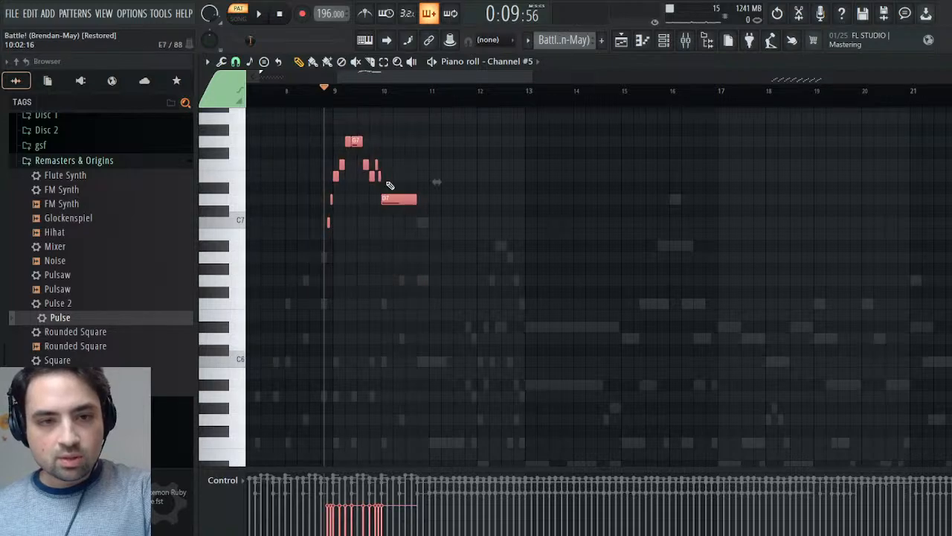
# - Listen to Channel #5's arpeggios in bars 42 to 45 and return the stopped playhead to bar 1
pyautogui.press('space')
pyautogui.moveTo(579, 88); pyautogui.dragTo(785, 87)
pyautogui.scroll(-6, 665, 272)
pyautogui.click(617, 104)
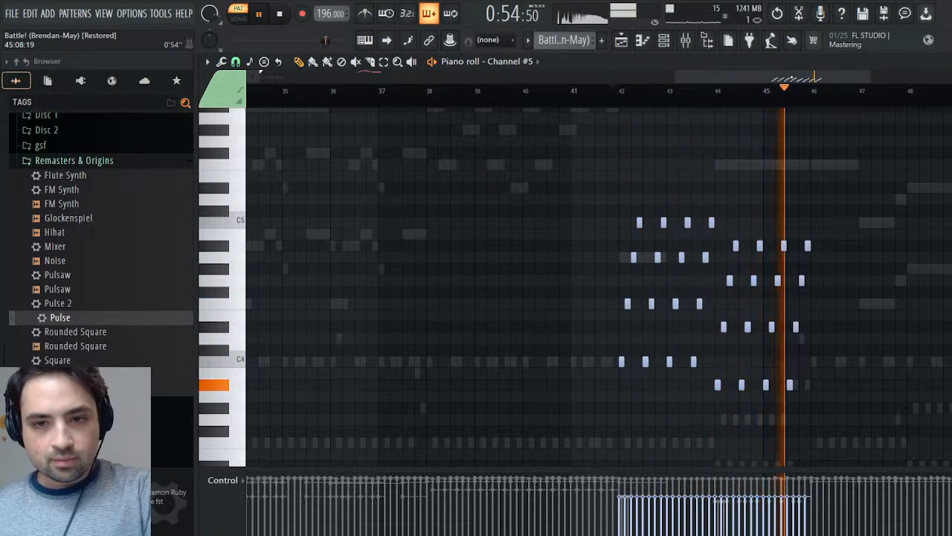
pyautogui.press('space')
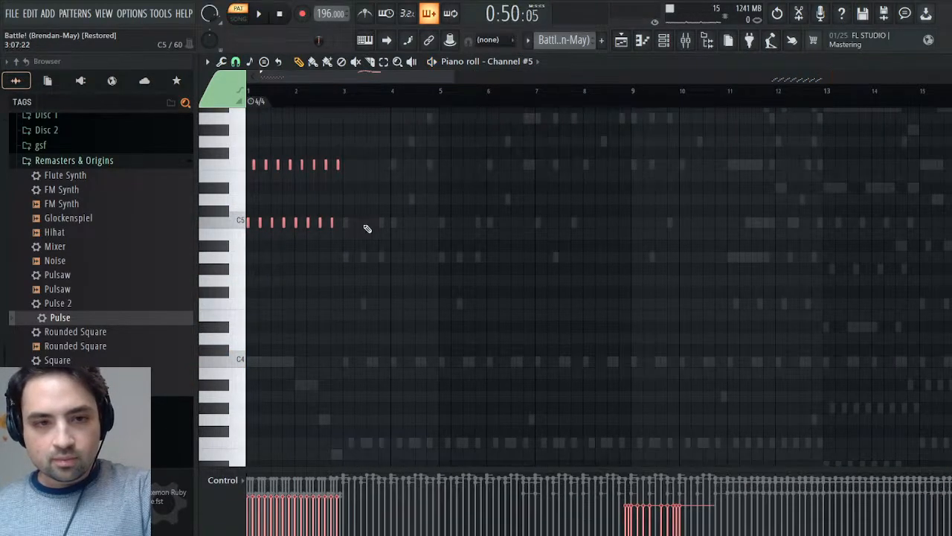
pyautogui.click(249, 93)
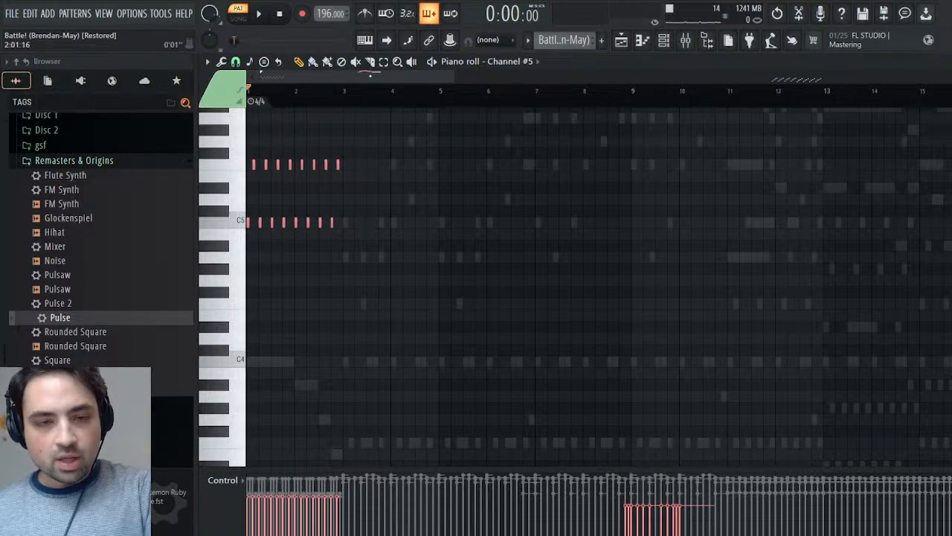
# - Paste the copied Channel #5 notes into the Synths pattern's Pulse channel at bar 1 and play back the opening and the bar 9 phrase
pyautogui.click(614, 80)
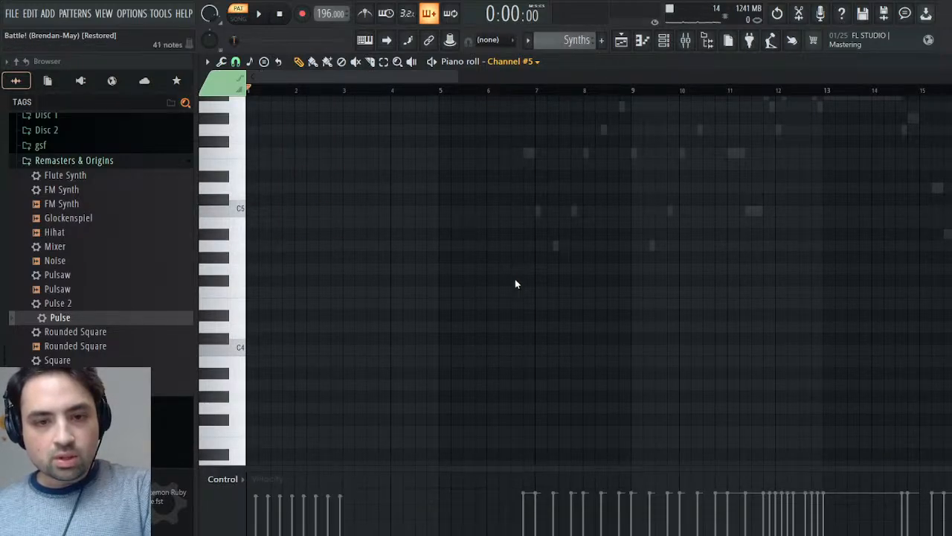
pyautogui.hotkey('ctrl', 'v')
pyautogui.press('space')
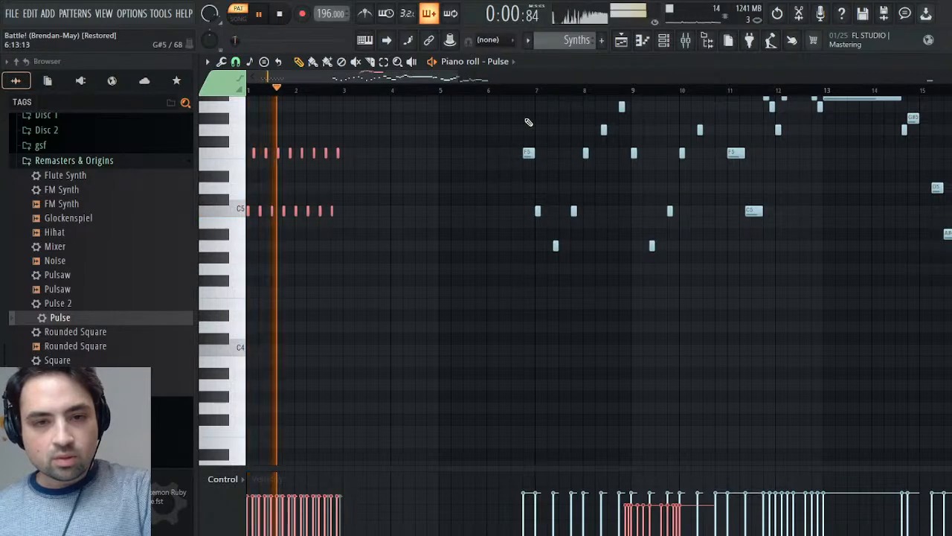
pyautogui.moveTo(451, 77); pyautogui.dragTo(496, 79)
pyautogui.scroll(6, 640, 171)
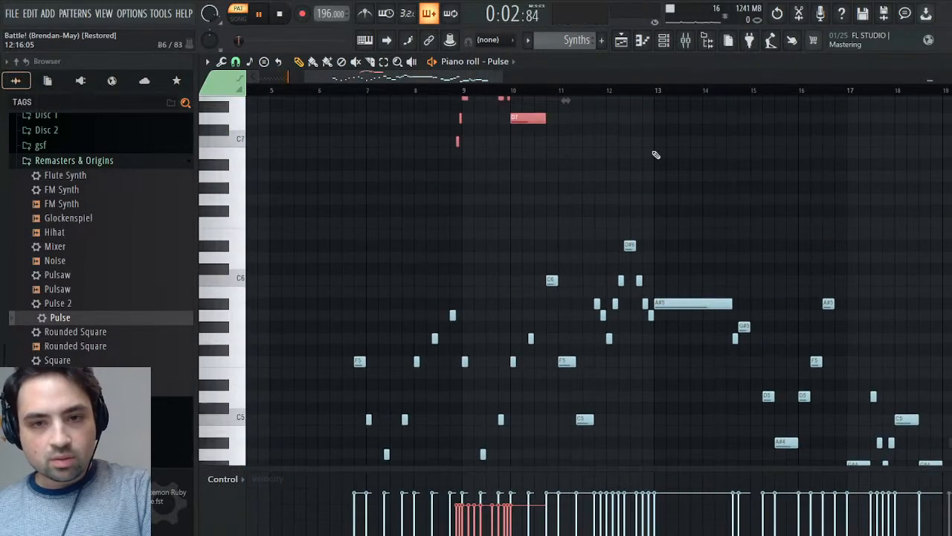
pyautogui.click(451, 91)
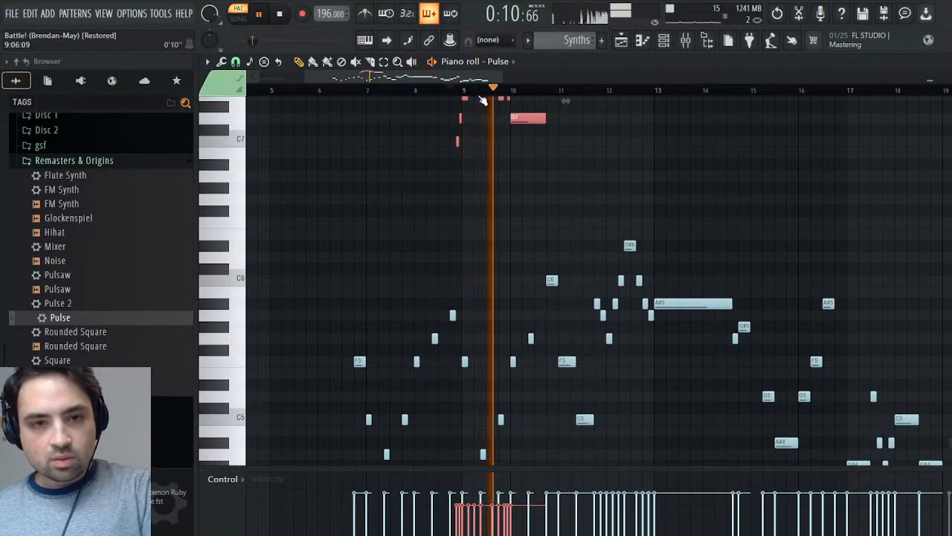
pyautogui.press('space')
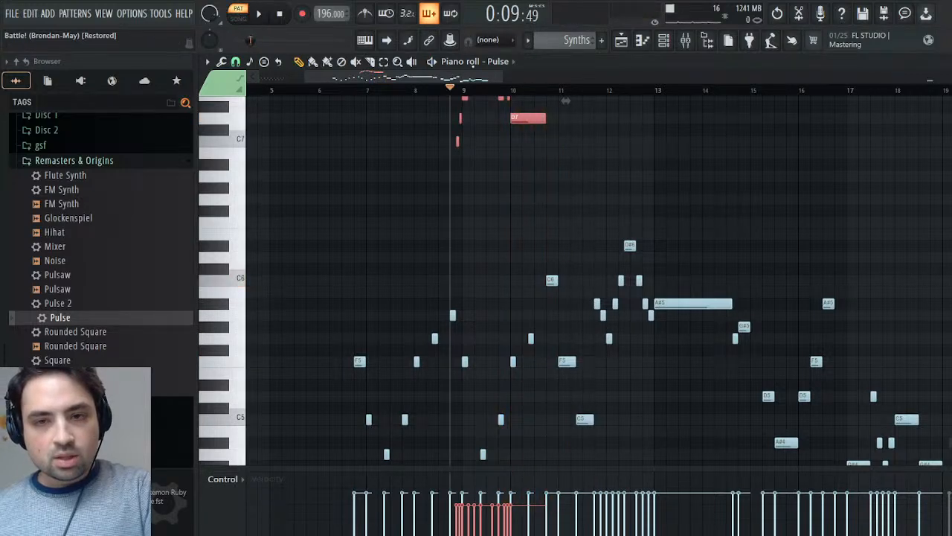
# - Select and copy Channel #5's arpeggio notes in bars 42 to 45 of the Battle! (Brendan-May) pattern and place the playhead at bar 42
pyautogui.scroll(1, 565, 42)
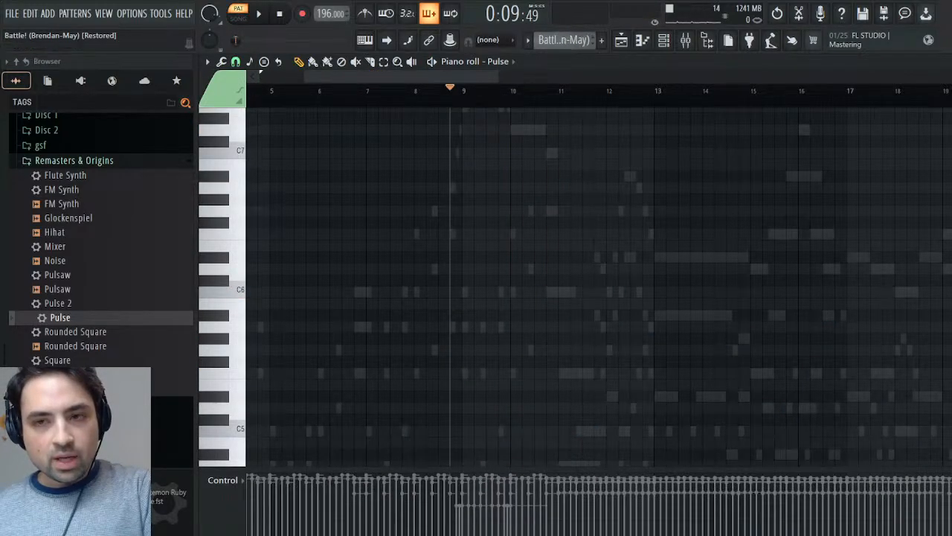
pyautogui.press('Escape')
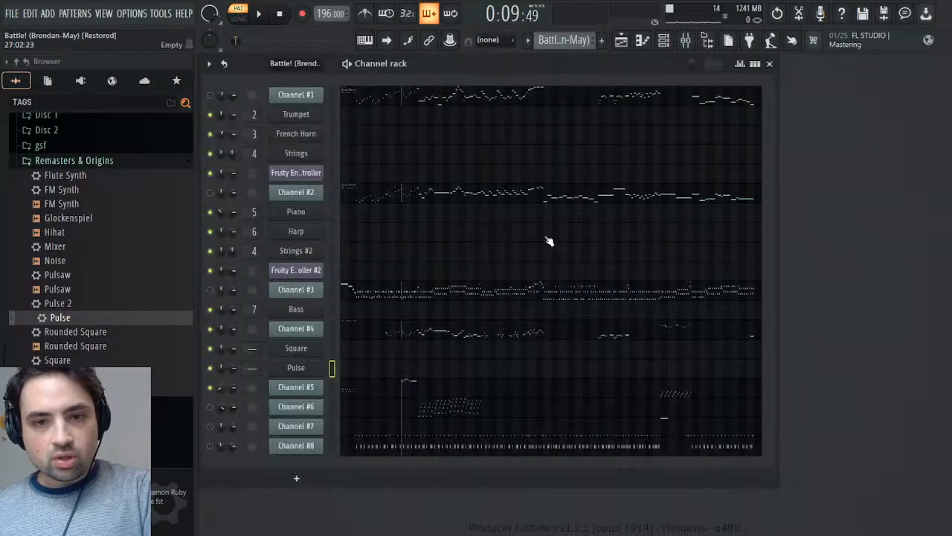
pyautogui.click(591, 387)
pyautogui.moveTo(355, 77); pyautogui.dragTo(841, 76)
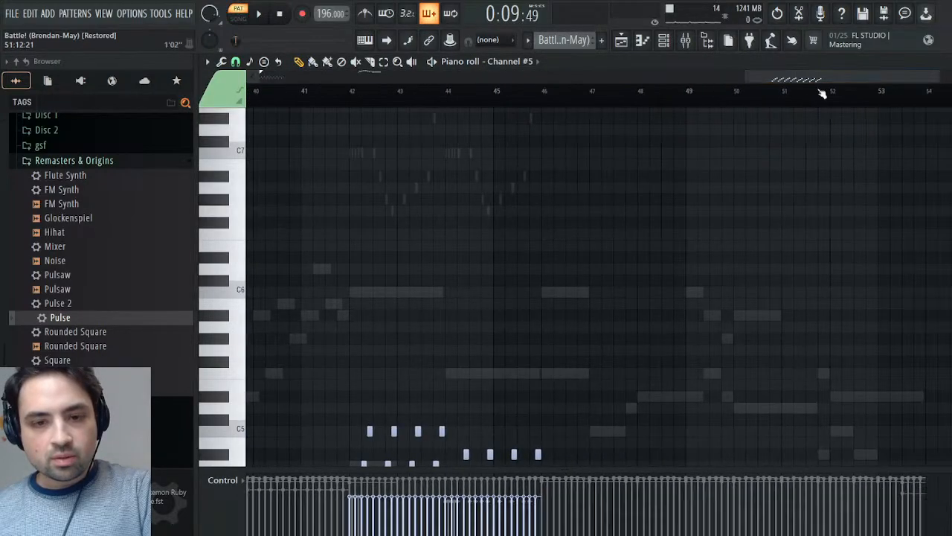
pyautogui.scroll(5, 584, 307)
pyautogui.scroll(-5, 584, 309)
pyautogui.scroll(-4, 584, 310)
pyautogui.moveTo(625, 206); pyautogui.dragTo(300, 481)
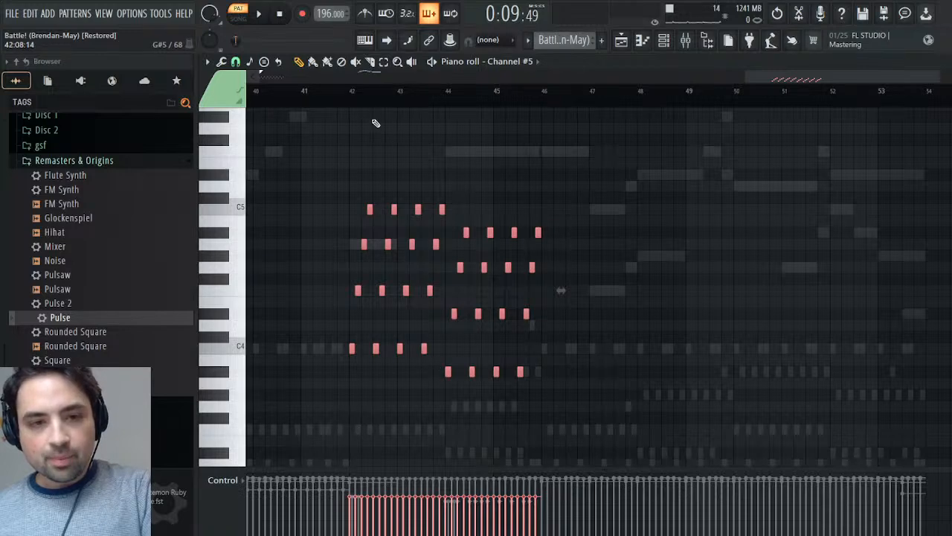
pyautogui.click(354, 94)
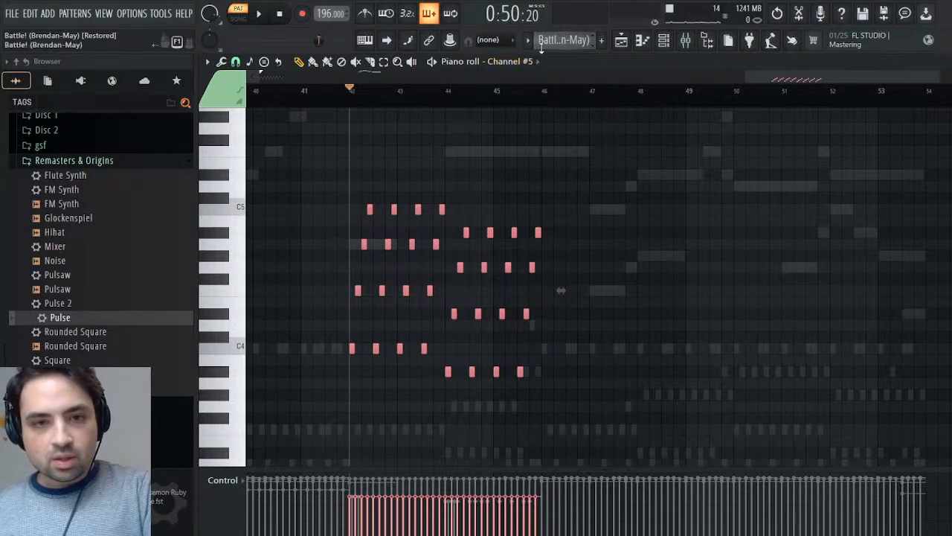
# - Paste the copied arpeggio into the Synths pattern's Square channel at the bar 42 playhead and play it back
pyautogui.click(567, 92)
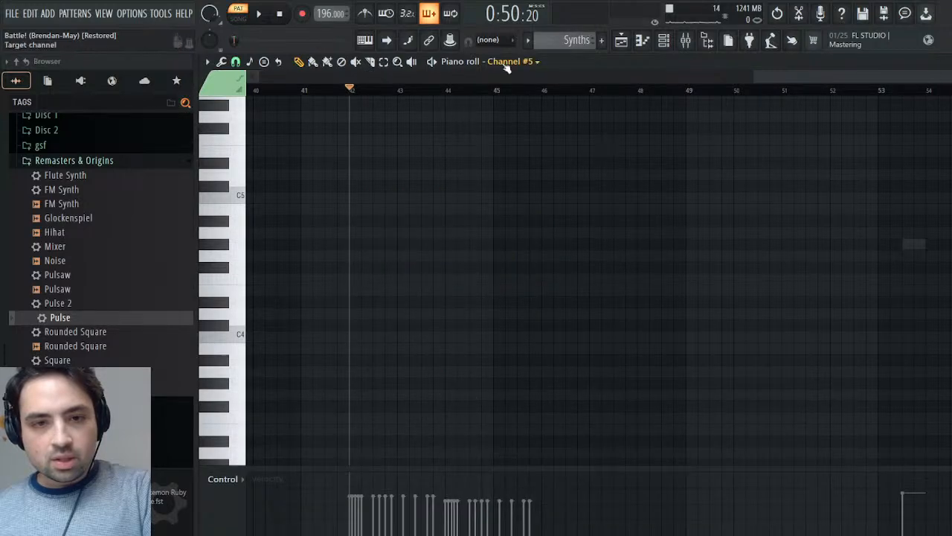
pyautogui.keyDown('ctrl'); pyautogui.rightClick(532, 272); pyautogui.keyUp('ctrl')
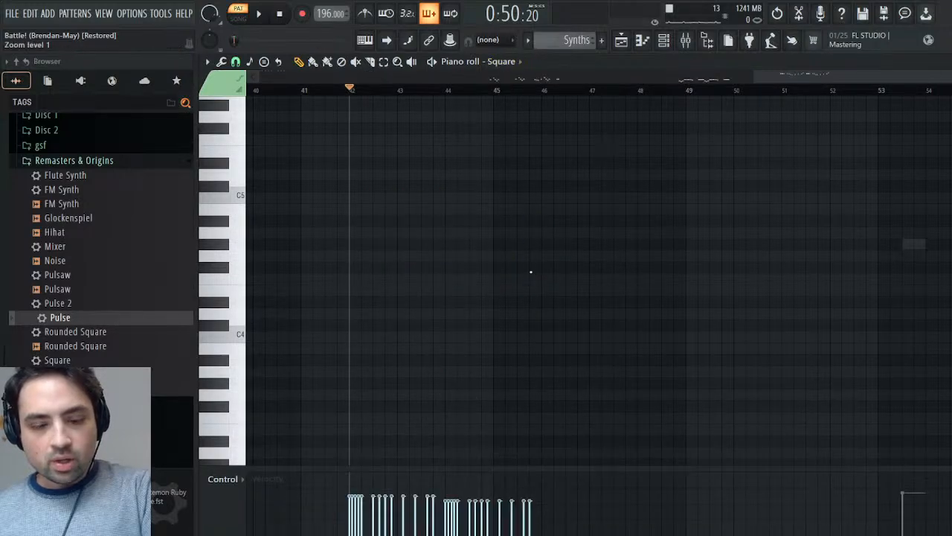
pyautogui.press('space')
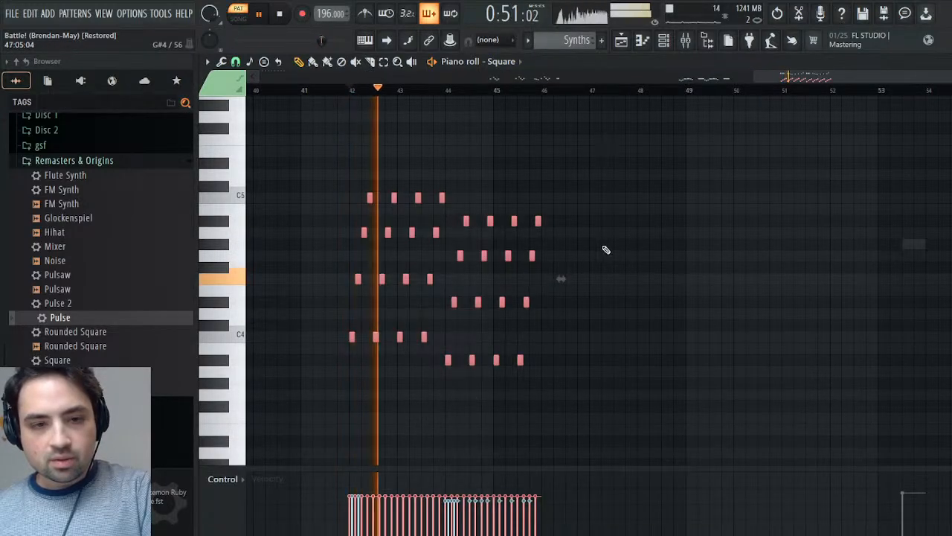
pyautogui.press('space')
# - Return to the Battle! (Brendan-May) pattern's channel overview, mute Channel #5 and unmute Channel #6, leaving playback stopped at the start
pyautogui.scroll(2, 586, 40)
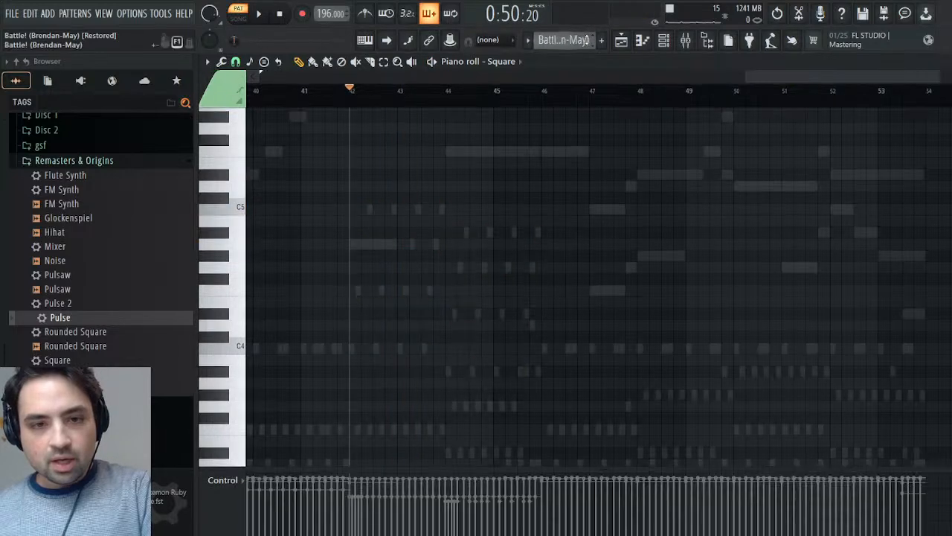
pyautogui.press('Escape')
pyautogui.press('space')
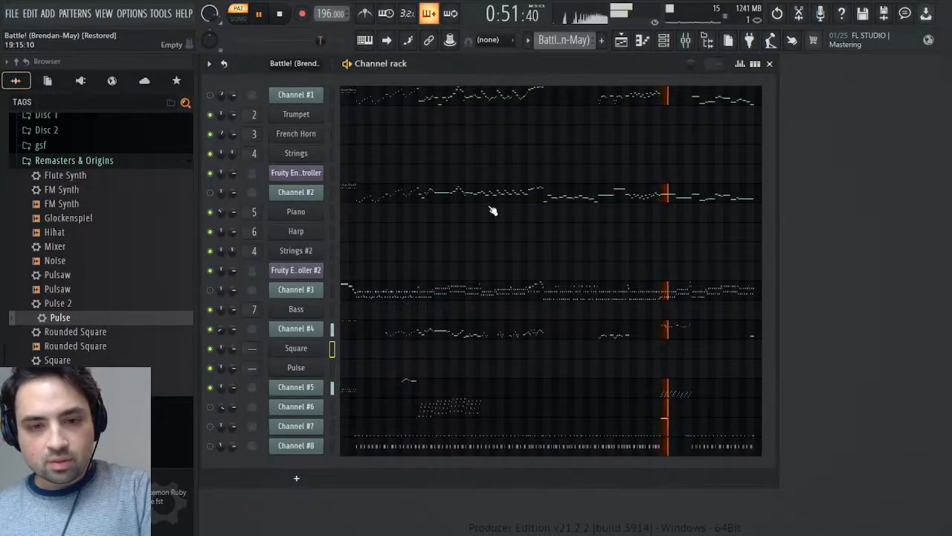
pyautogui.click(279, 14)
pyautogui.click(259, 14)
pyautogui.press('space')
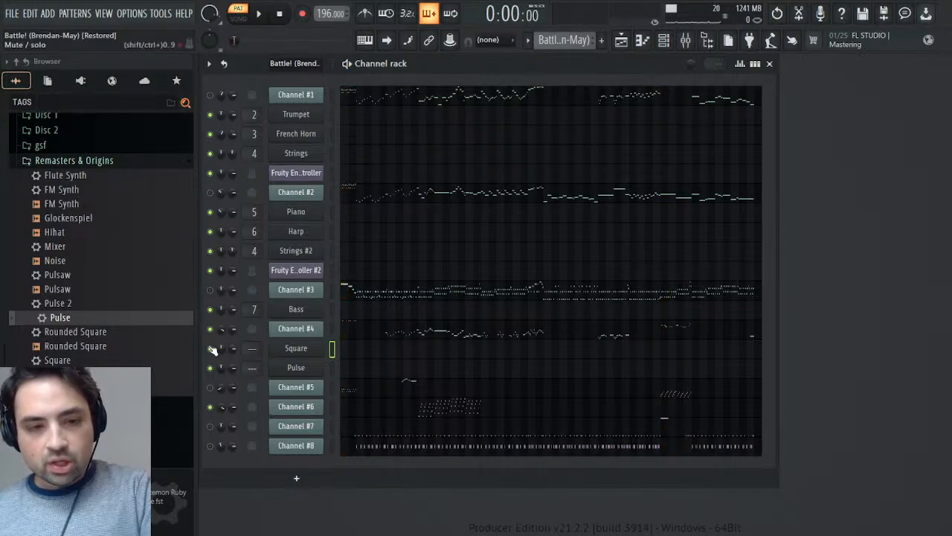
# - Open Channel #6's notes in the Battle! (Brendan-May) pattern and play them from bar 11
pyautogui.press('space')
pyautogui.click(433, 399)
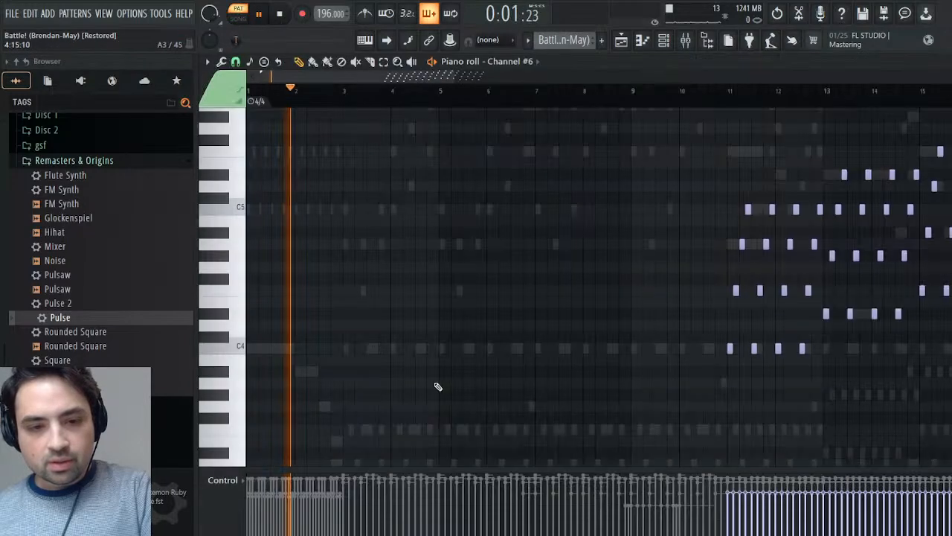
pyautogui.moveTo(734, 91); pyautogui.dragTo(729, 90)
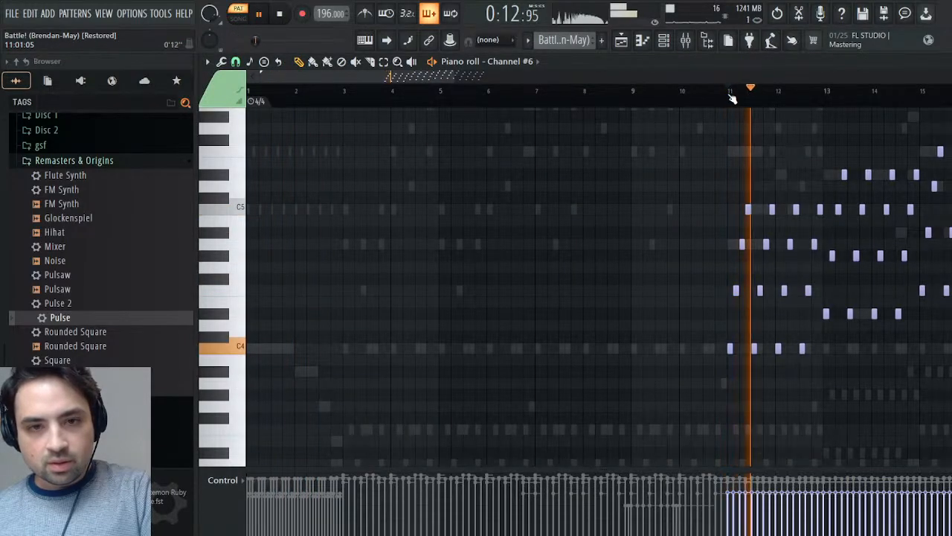
pyautogui.press('space')
# - Select and copy Channel #6's arpeggio notes in bars 11 to 18 and listen again from bar 11
pyautogui.moveTo(685, 395); pyautogui.dragTo(862, 149)
pyautogui.press('space')
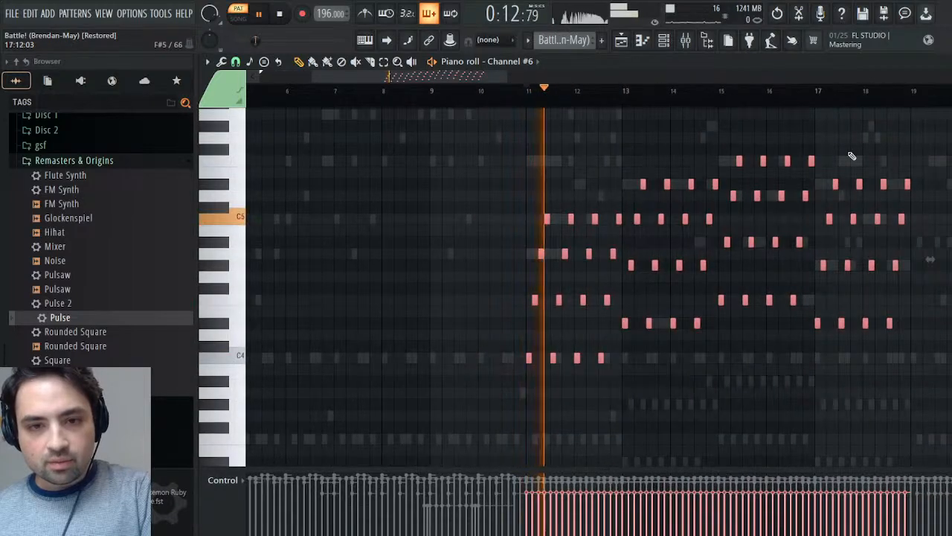
pyautogui.press('space')
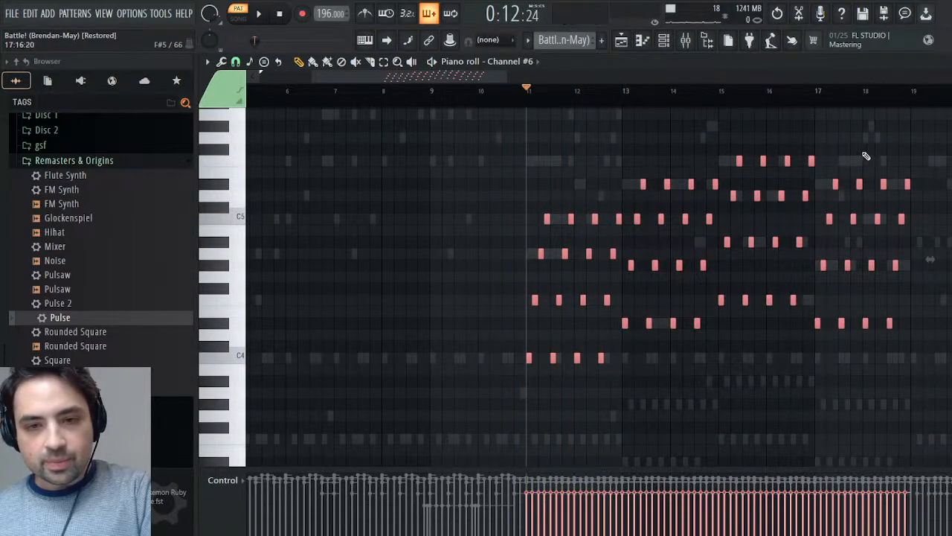
pyautogui.press('space')
pyautogui.press('space')
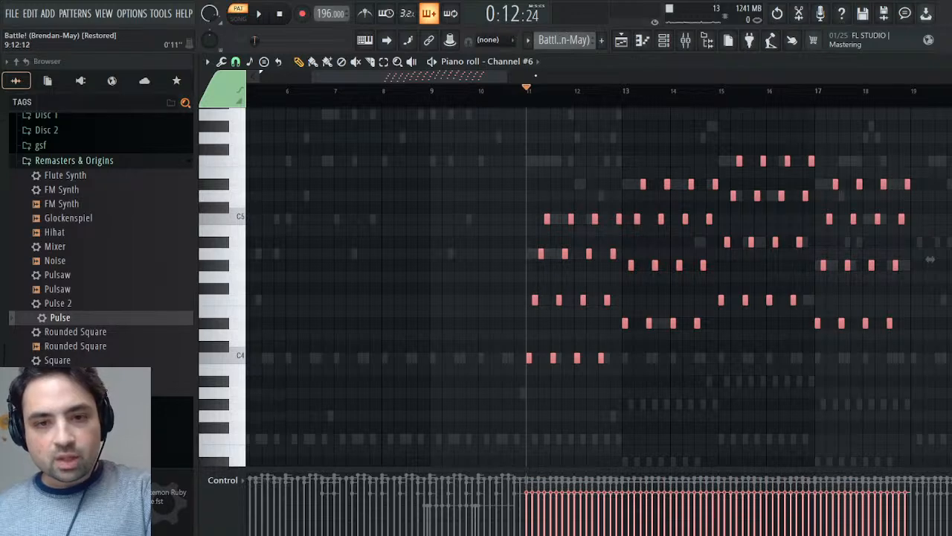
# - Switch to the Synths pattern, add a second Pulse channel and move it directly below Channel #6
pyautogui.click(599, 81)
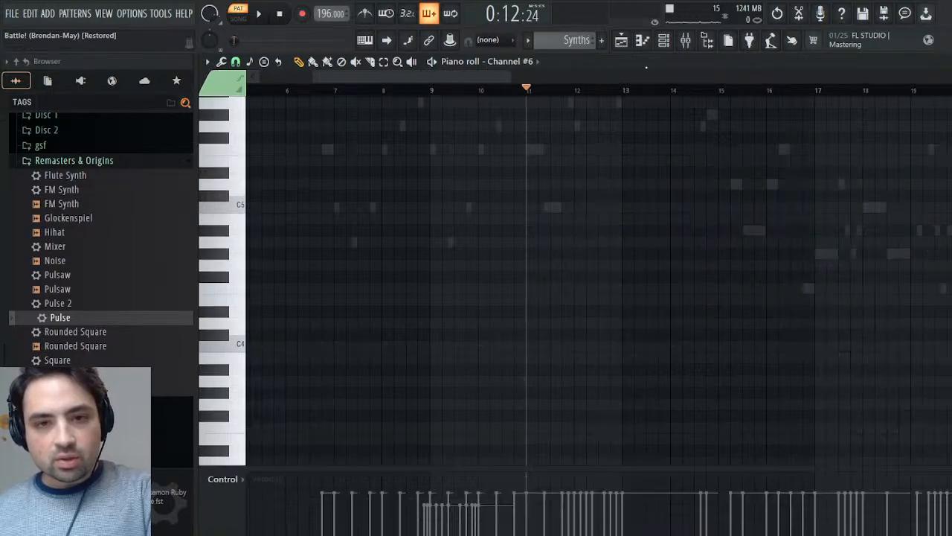
pyautogui.doubleClick(676, 59)
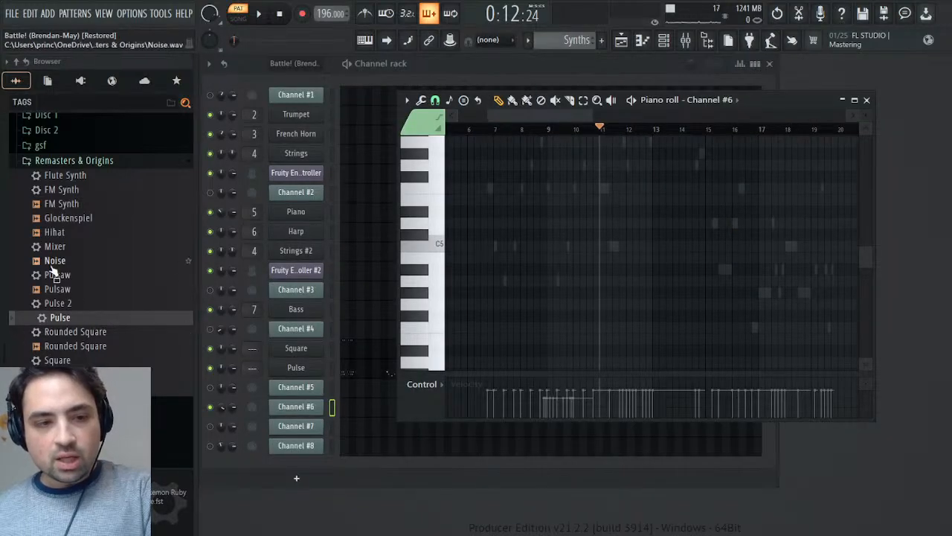
pyautogui.scroll(-3, 64, 302)
pyautogui.scroll(2, 89, 301)
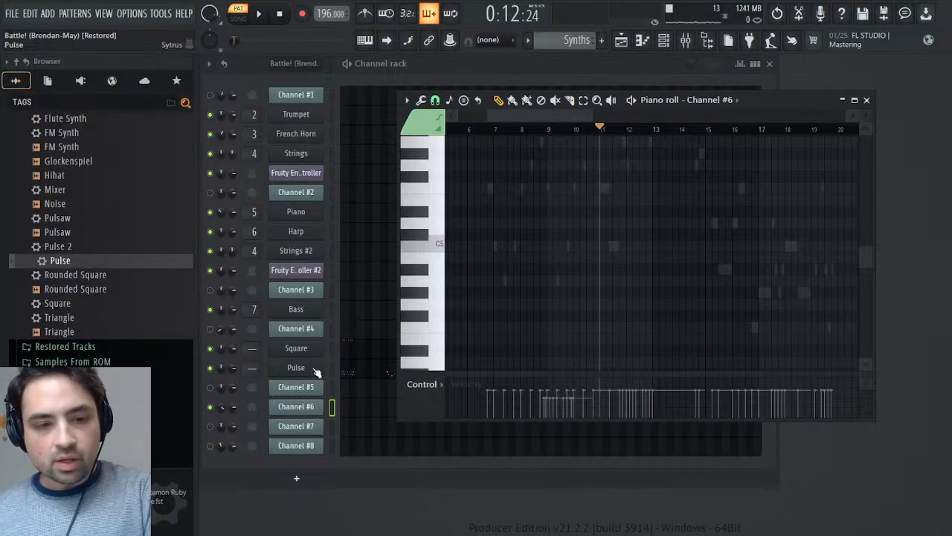
pyautogui.click(314, 372)
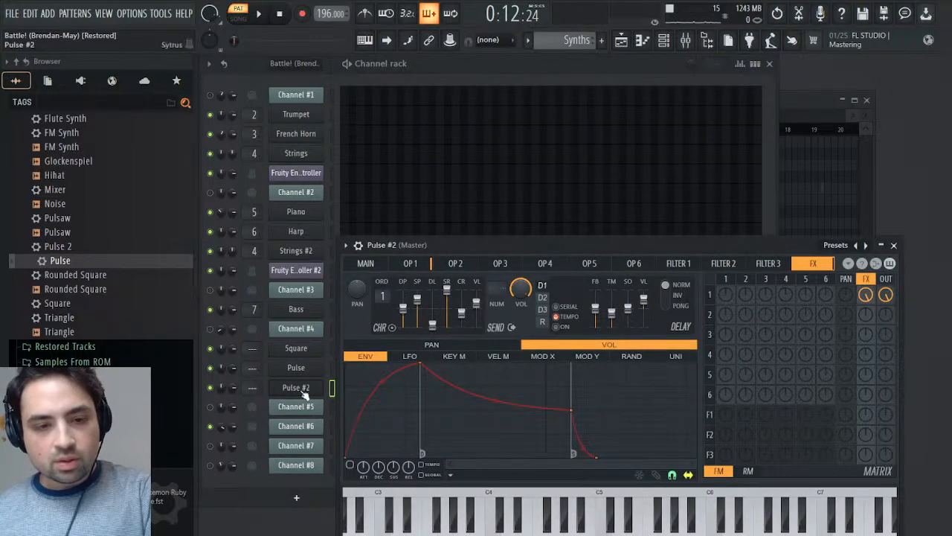
pyautogui.click(302, 388)
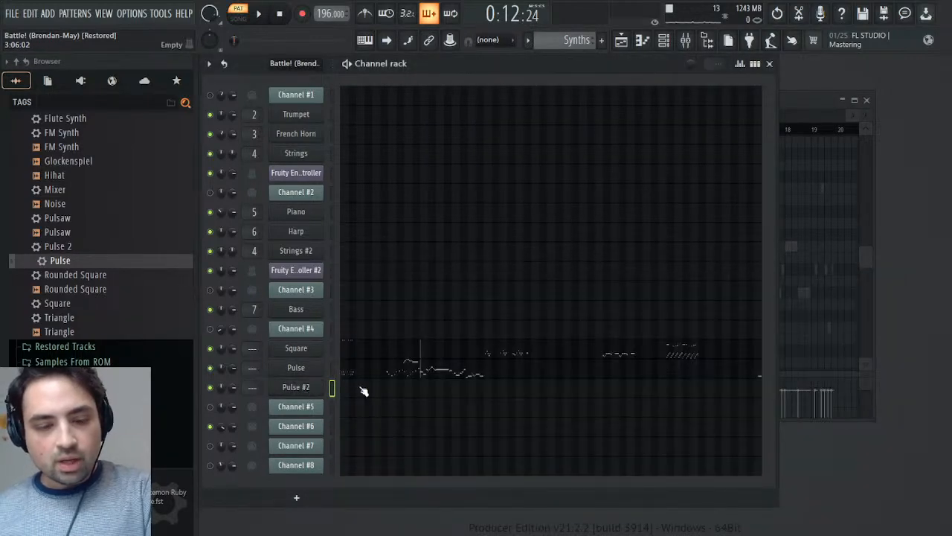
pyautogui.hotkey('alt', 'Down')
pyautogui.hotkey('alt', 'Down')
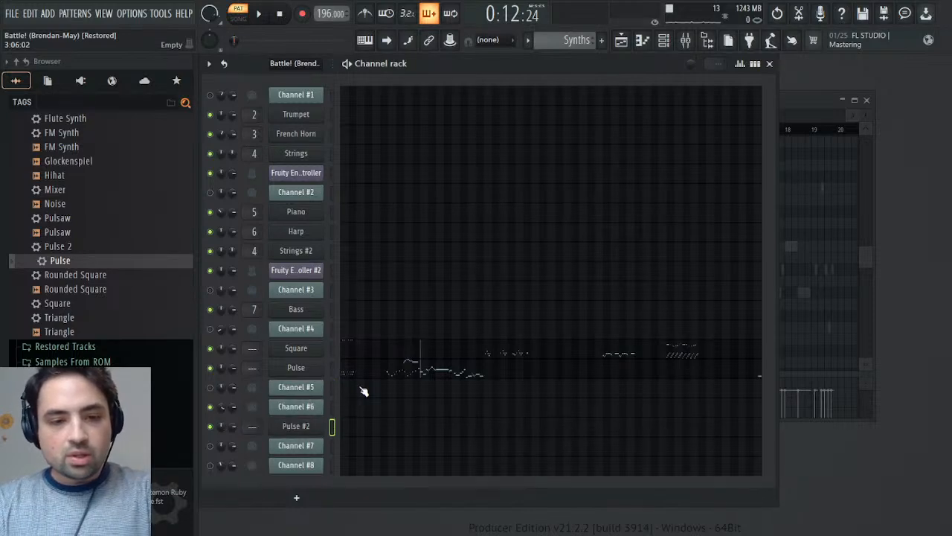
# - Paste the copied Channel #6 arpeggio into the Pulse #2 channel at bar 11 and check its lower notes
pyautogui.click(368, 430)
pyautogui.hotkey('ctrl', 'v')
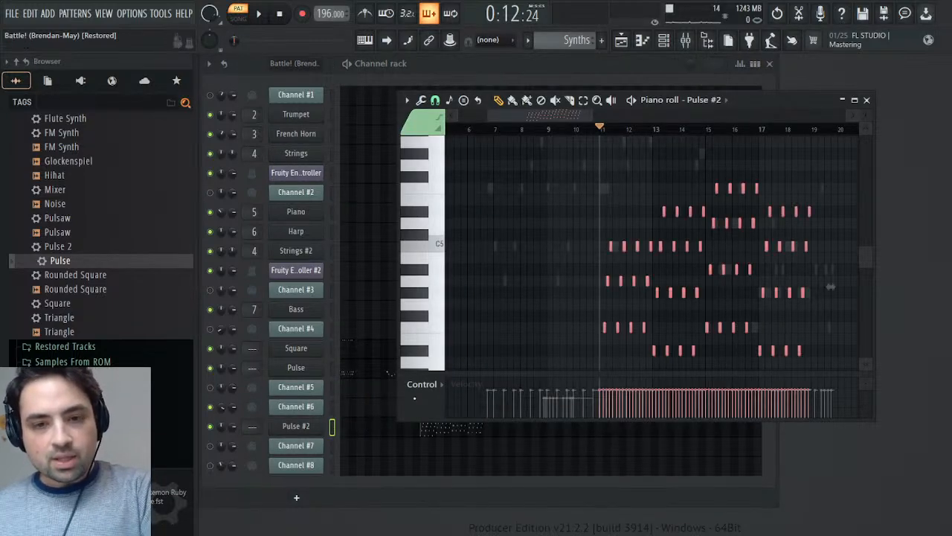
pyautogui.scroll(-4, 612, 312)
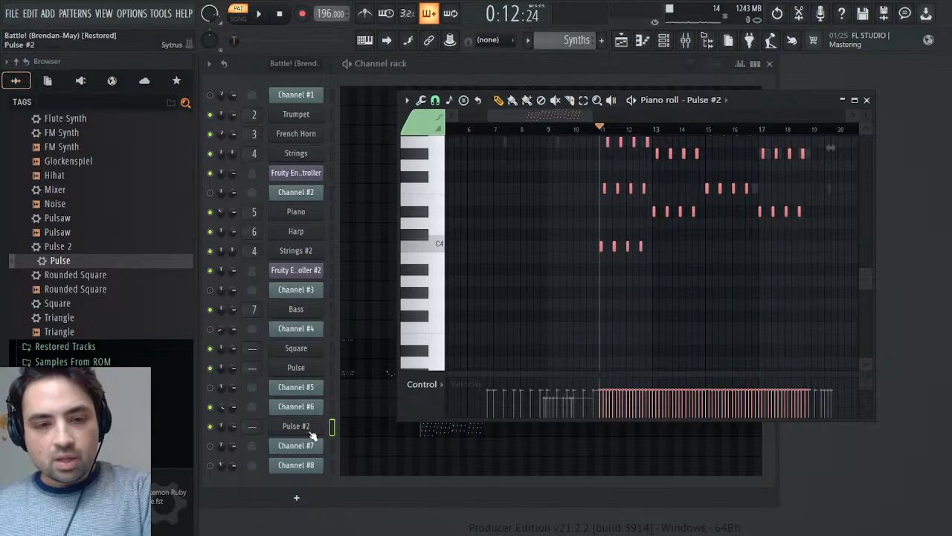
# - Inspect the operator 1 settings of the Pulse #2 synth while playing its arpeggio from bar 11
pyautogui.click(311, 429)
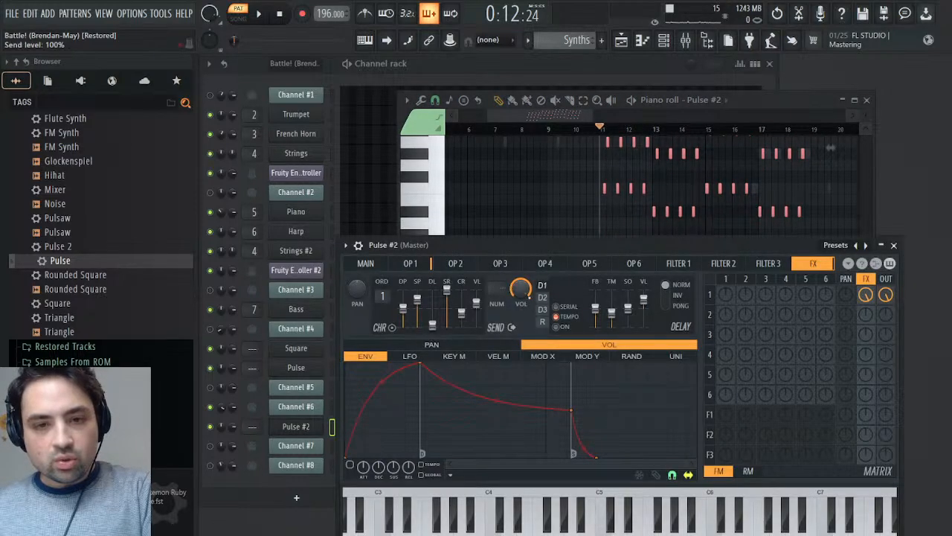
pyautogui.click(412, 264)
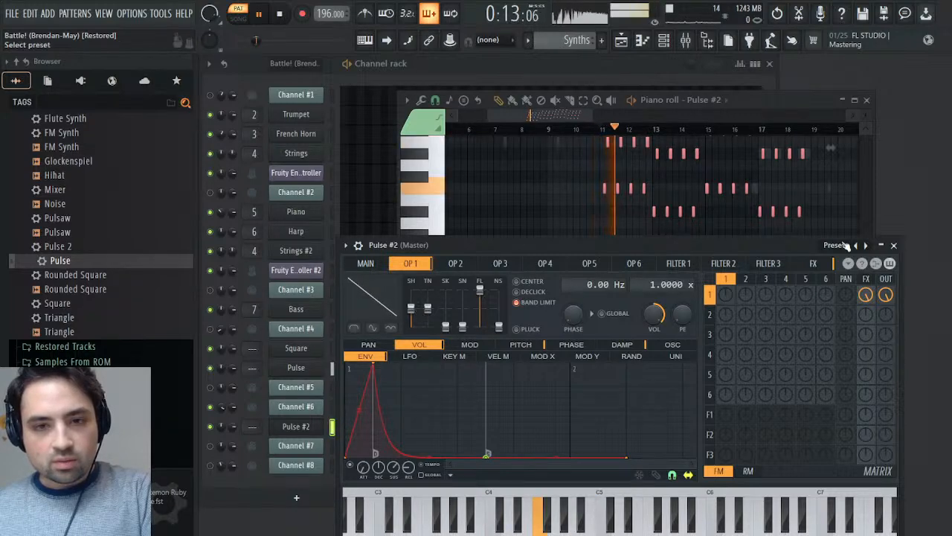
pyautogui.click(894, 245)
# - Compare the original Battle! (Brendan-May) pattern with the Synths pattern by playing each from bar 11
pyautogui.scroll(1, 574, 41)
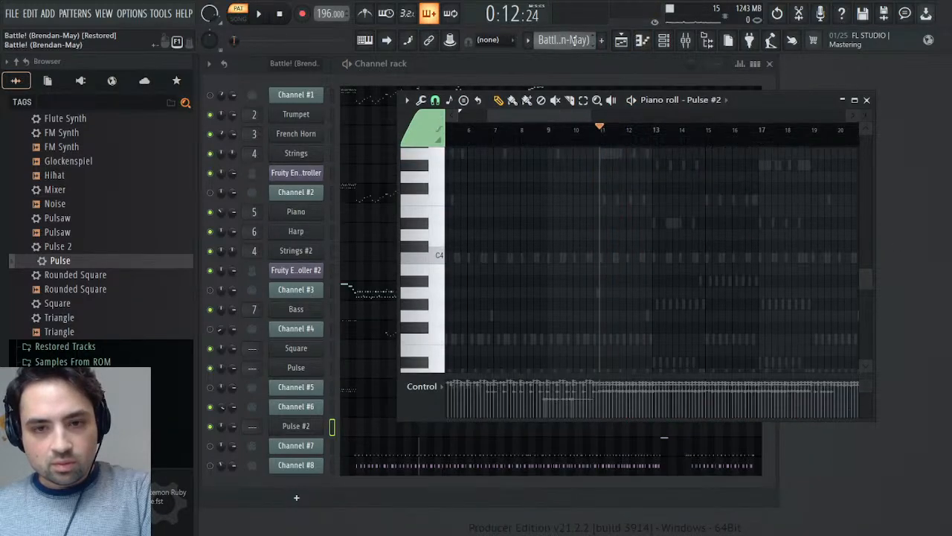
pyautogui.press('space')
pyautogui.press('space')
pyautogui.scroll(1, 574, 40)
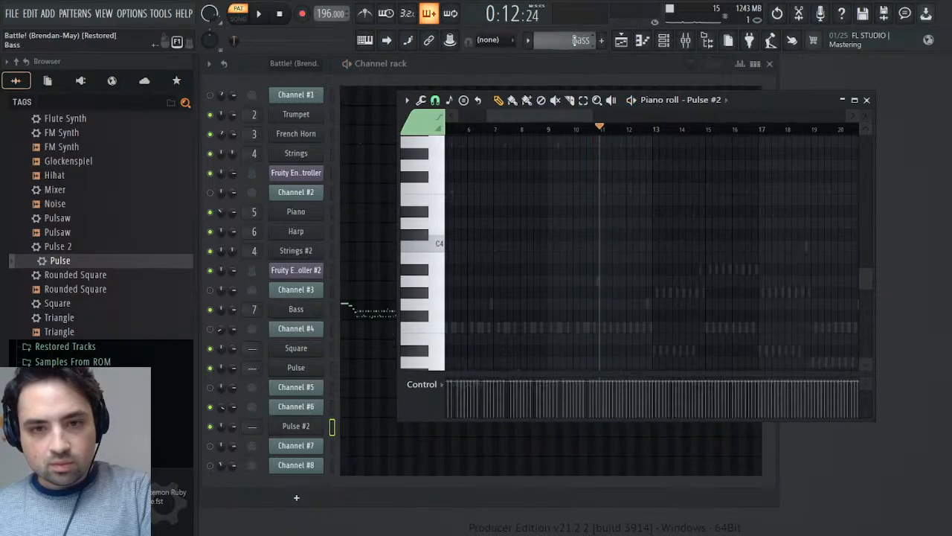
pyautogui.scroll(-2, 573, 40)
pyautogui.press('space')
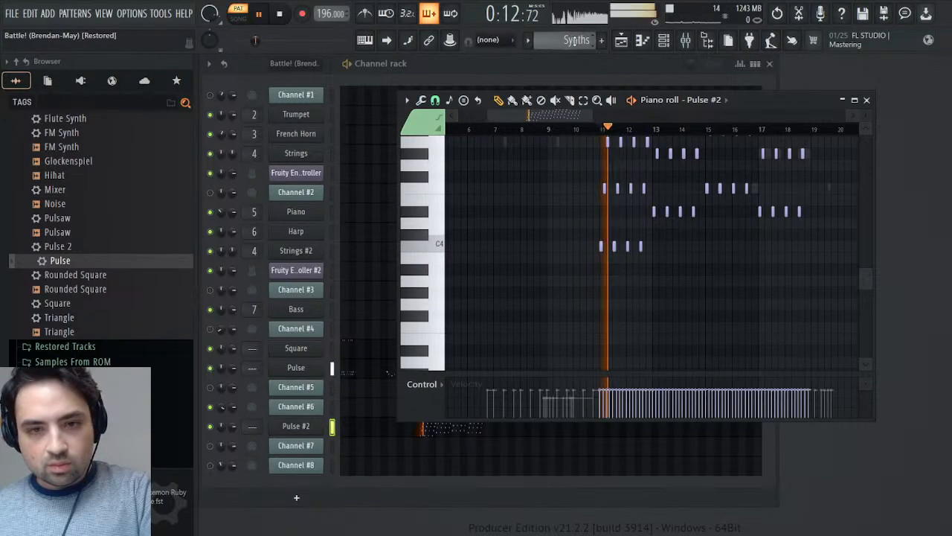
pyautogui.press('space')
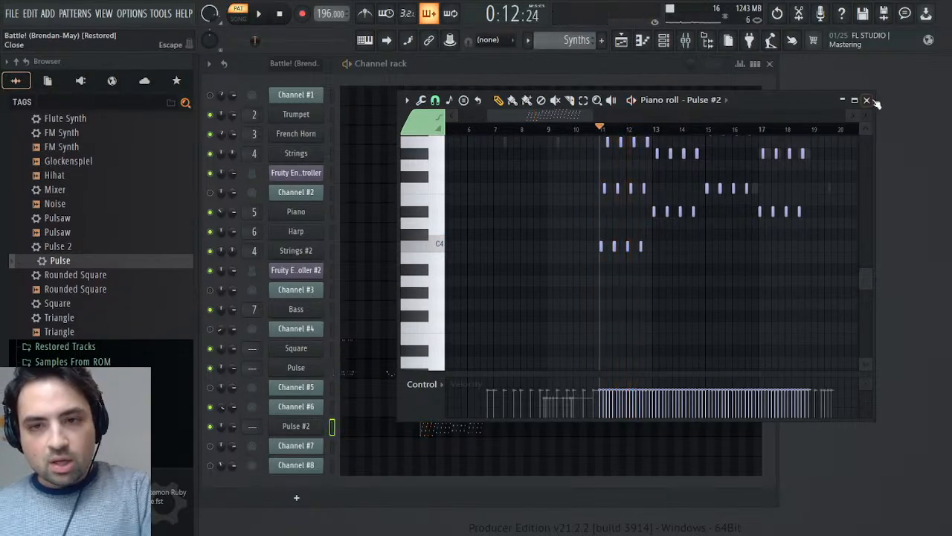
# - Route the Square channel to mixer track 8, Pulse to track 9 and Pulse #2 to track 10
pyautogui.click(866, 99)
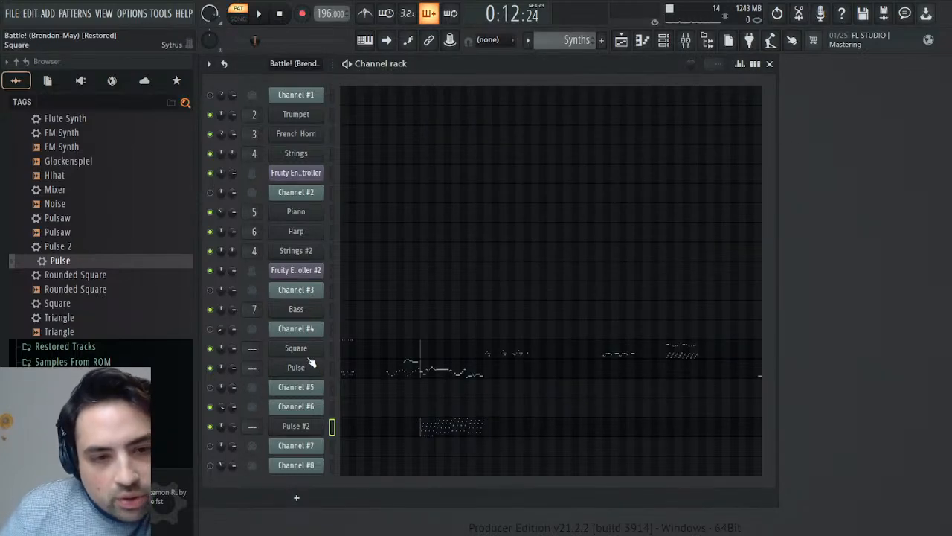
pyautogui.click(298, 367)
pyautogui.click(296, 347)
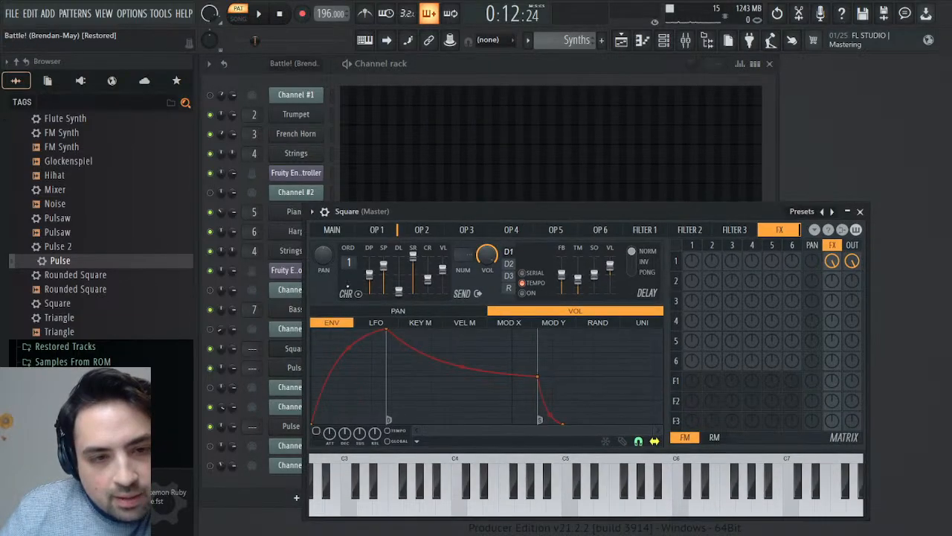
pyautogui.click(331, 228)
pyautogui.click(849, 233)
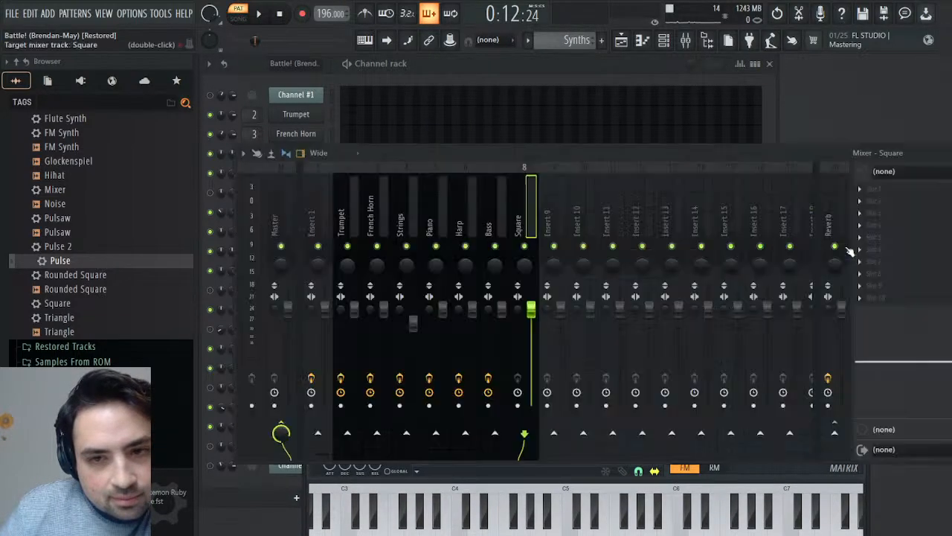
pyautogui.click(944, 152)
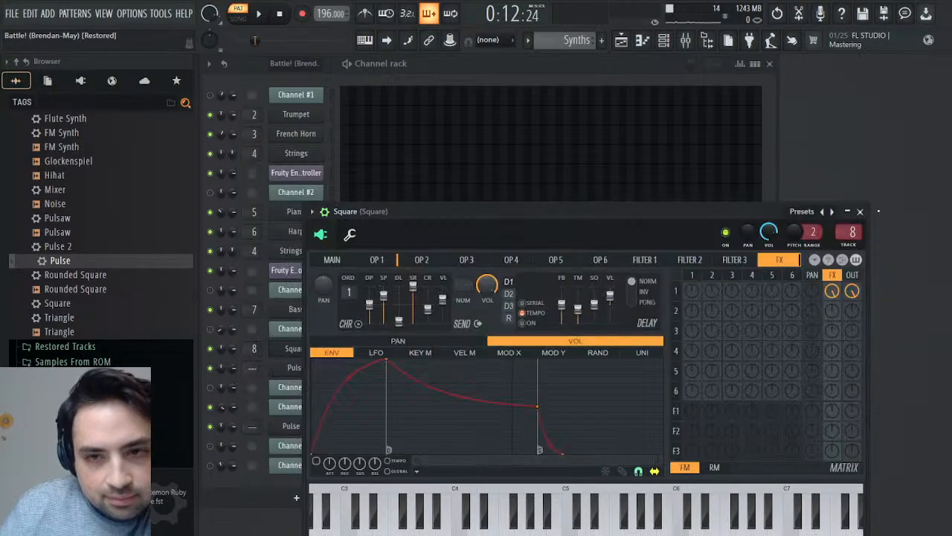
pyautogui.click(861, 212)
pyautogui.click(295, 372)
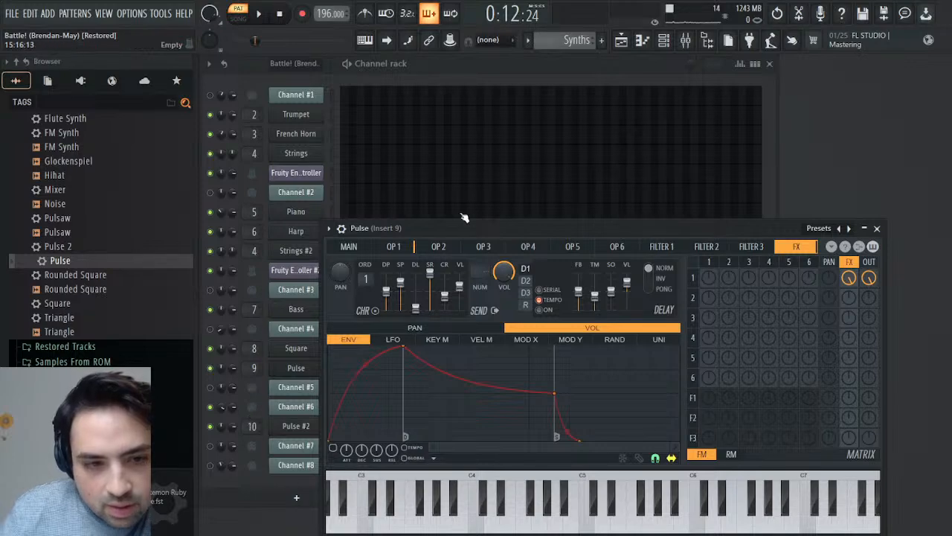
# - Load the saved Mixer preset from Remasters & Origins onto mixer tracks 8, 9 and 10
pyautogui.click(686, 42)
pyautogui.scroll(2, 23, 136)
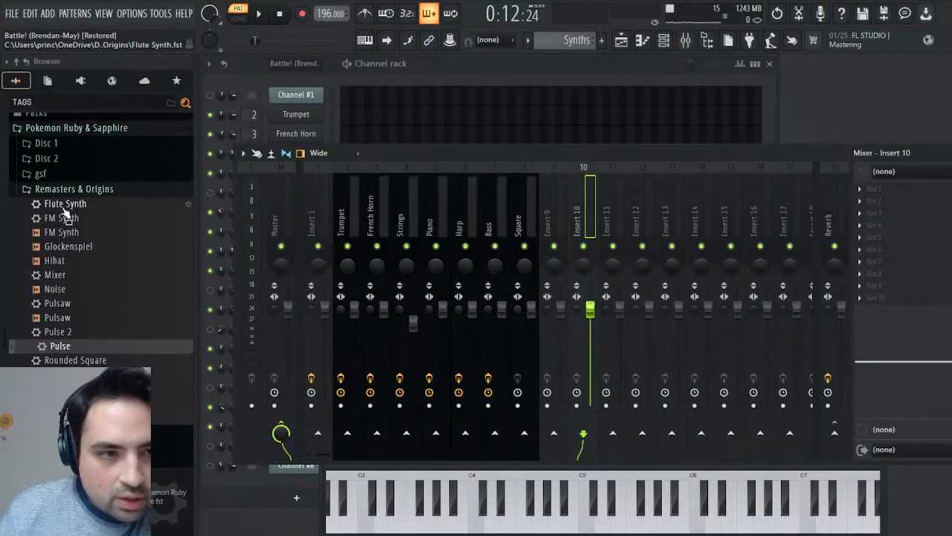
pyautogui.moveTo(61, 276); pyautogui.dragTo(584, 248)
pyautogui.moveTo(917, 273); pyautogui.dragTo(588, 237)
pyautogui.moveTo(45, 276); pyautogui.dragTo(554, 231)
pyautogui.moveTo(83, 275); pyautogui.dragTo(140, 274)
pyautogui.moveTo(517, 230); pyautogui.dragTo(518, 231)
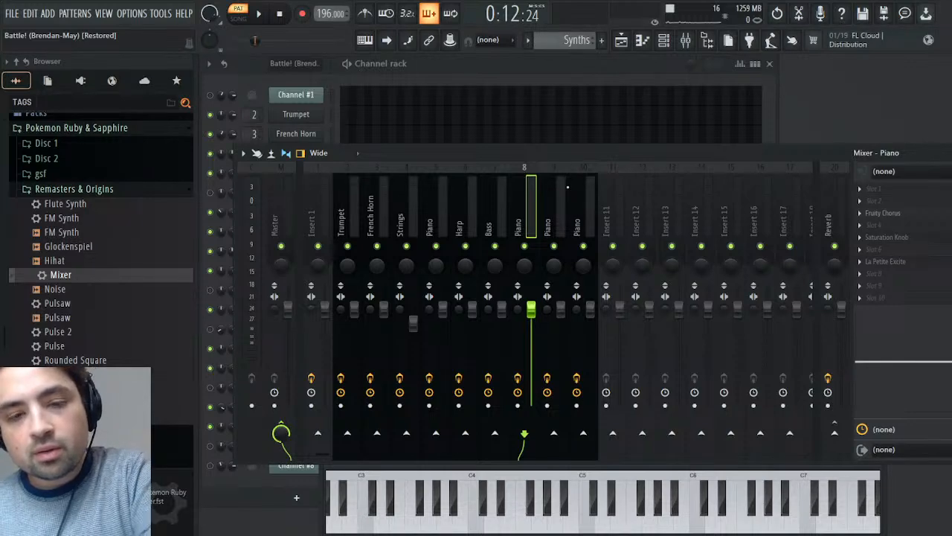
# - Name mixer track 8 Square, track 9 Pulse and track 10 Saw
pyautogui.hotkey('ctrl', 'z')
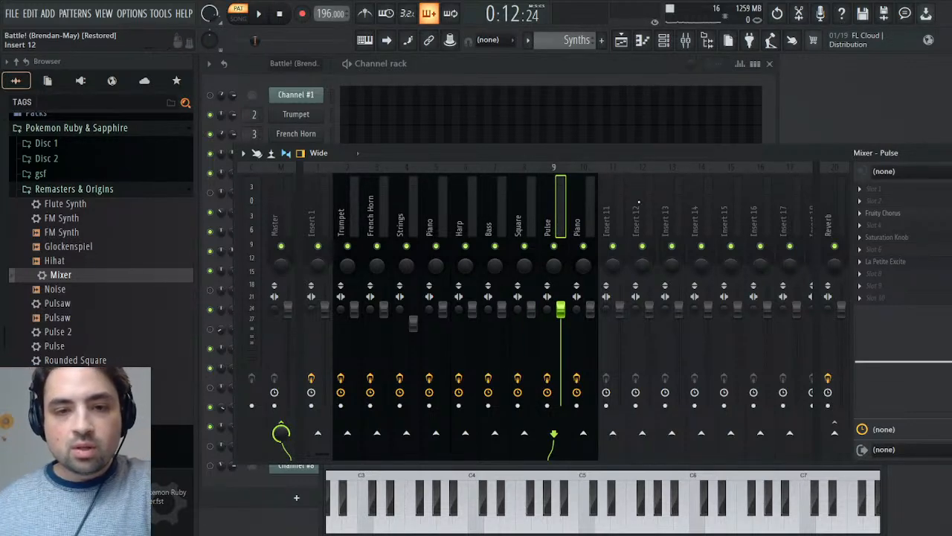
pyautogui.click(594, 190)
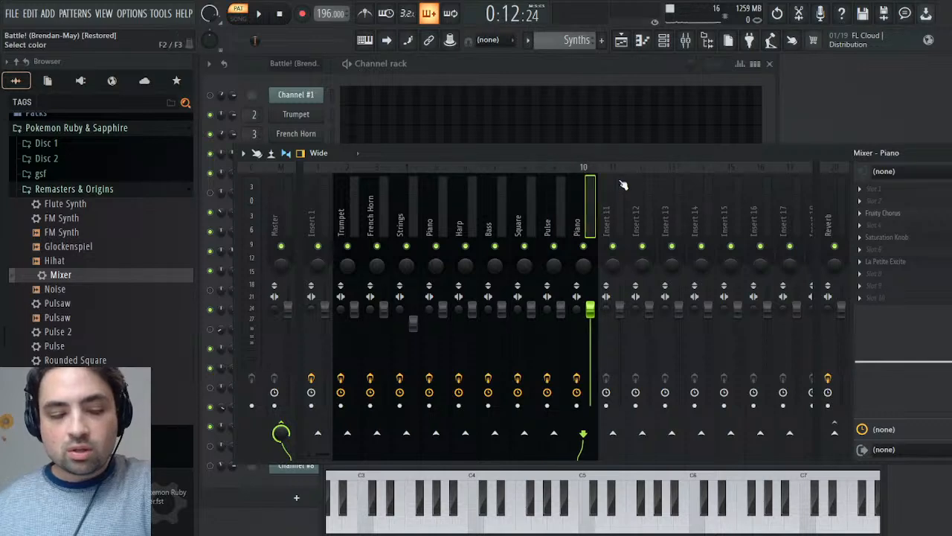
pyautogui.write('Saw')
pyautogui.press('Return')
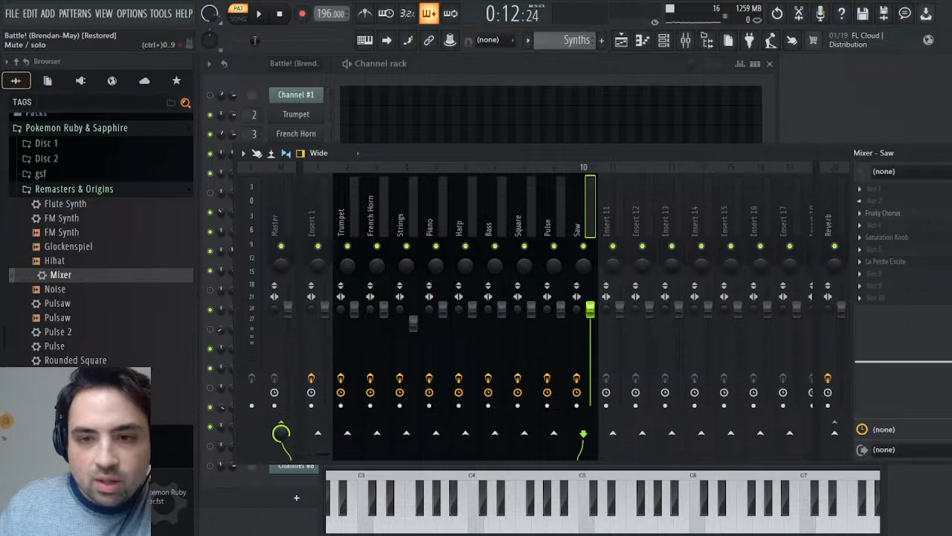
# - Lower the Square, Pulse and Saw mixer tracks to about 42% volume (-15.1 dB) and listen to the Synths pattern from bar 11
pyautogui.click(553, 219)
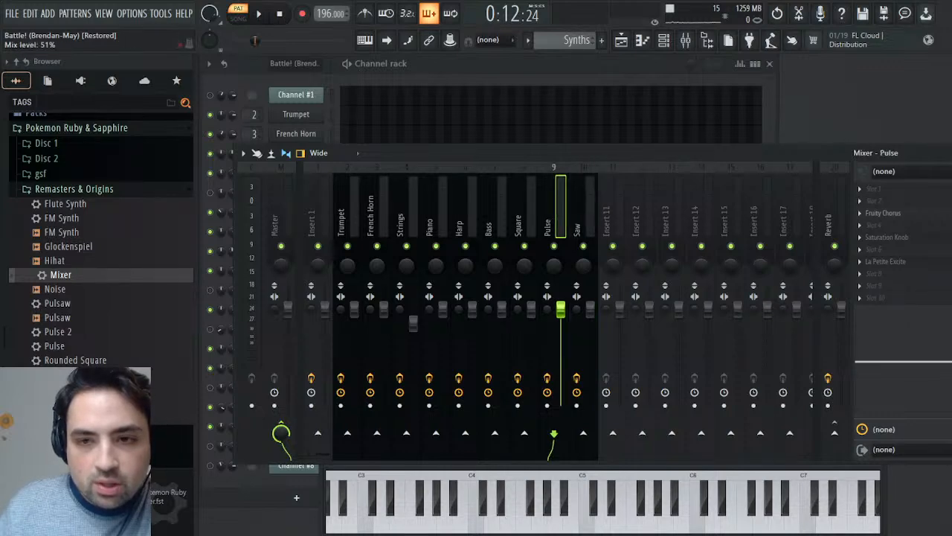
pyautogui.press('Left')
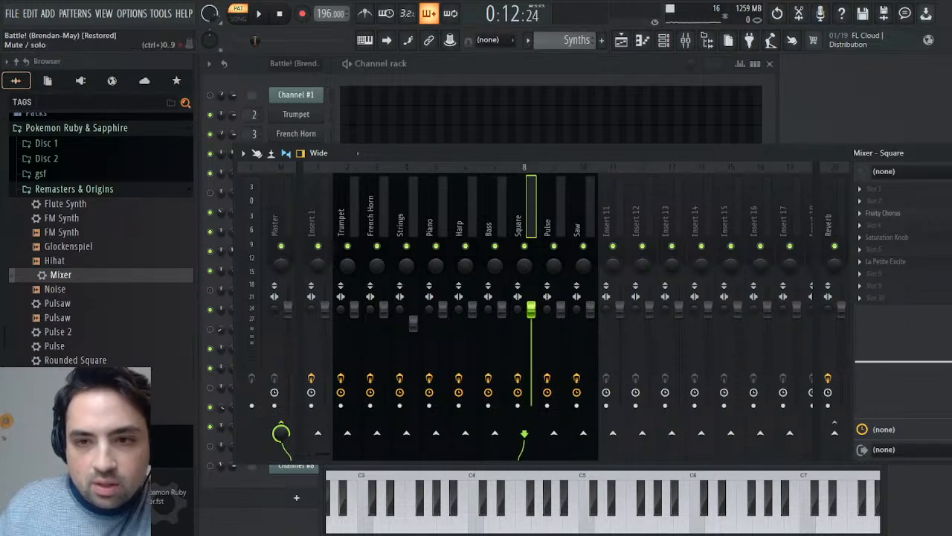
pyautogui.scroll(-5, 526, 311)
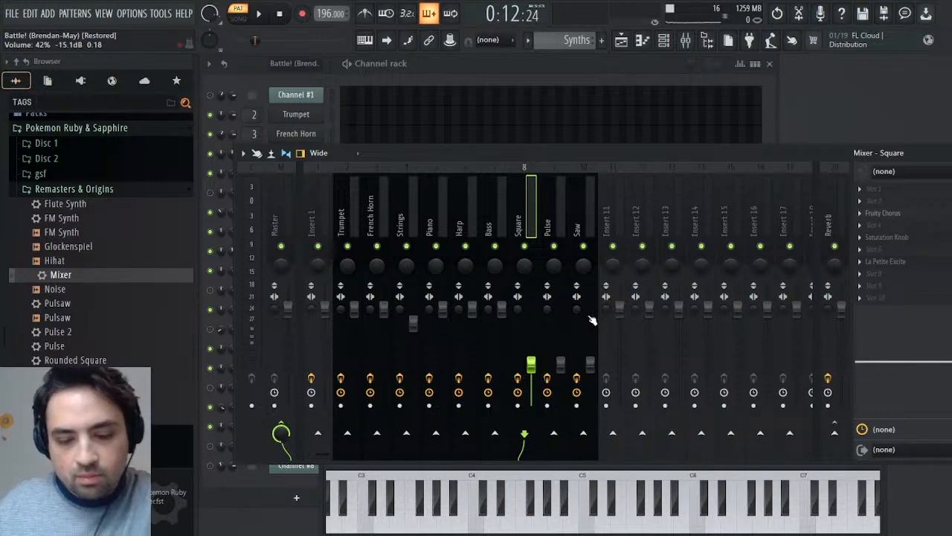
pyautogui.press('space')
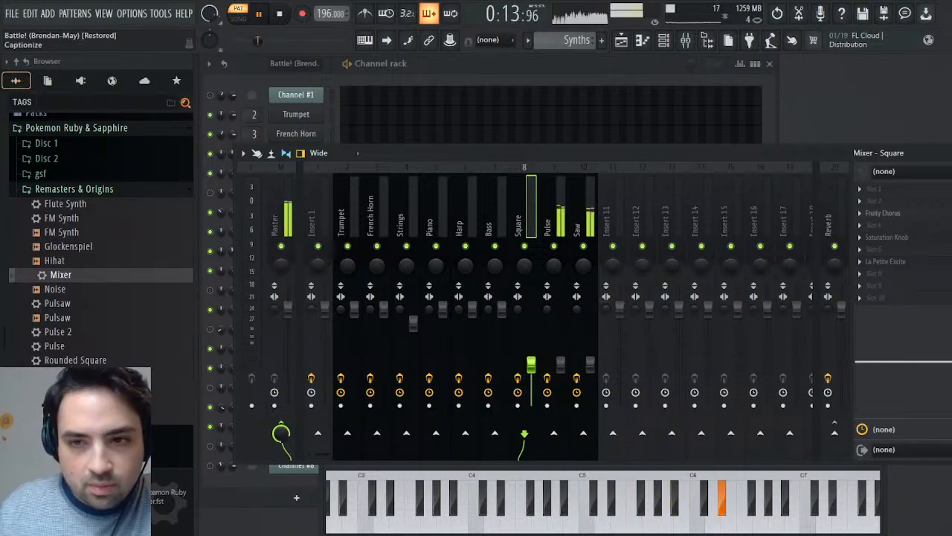
pyautogui.click(945, 154)
pyautogui.click(881, 228)
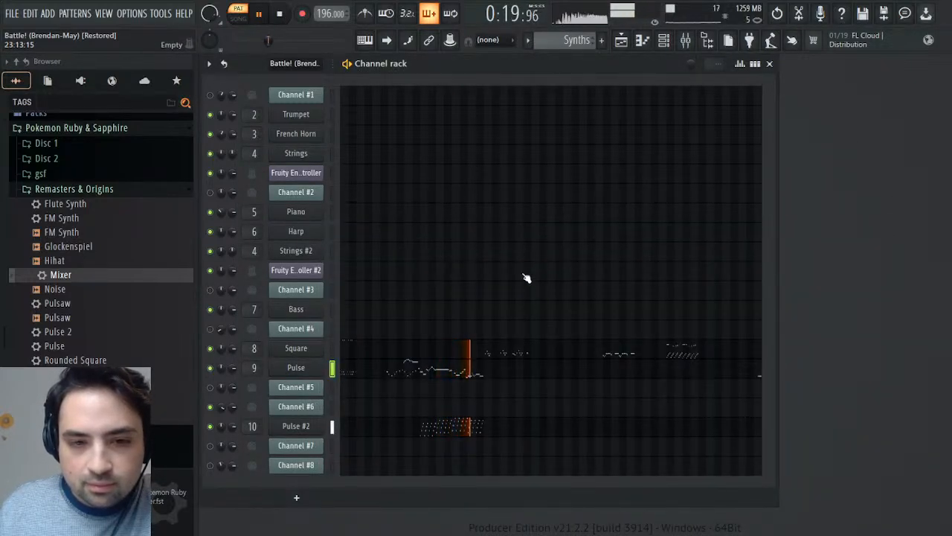
pyautogui.click(279, 15)
# - Play the Battle! (Brendan-May) pattern with Channels #4 and #5 unmuted and examine Channel #4's panning events
pyautogui.scroll(1, 568, 42)
pyautogui.scroll(1, 567, 43)
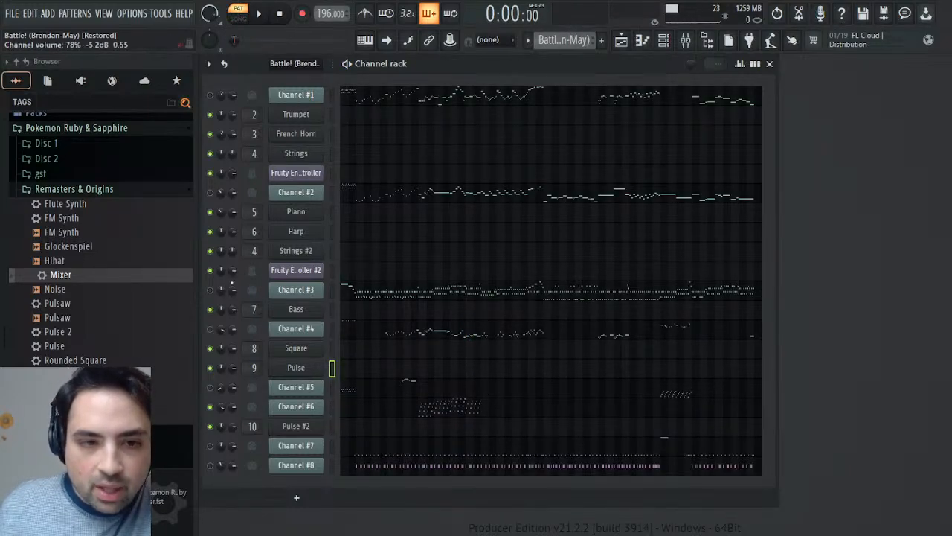
pyautogui.press('space')
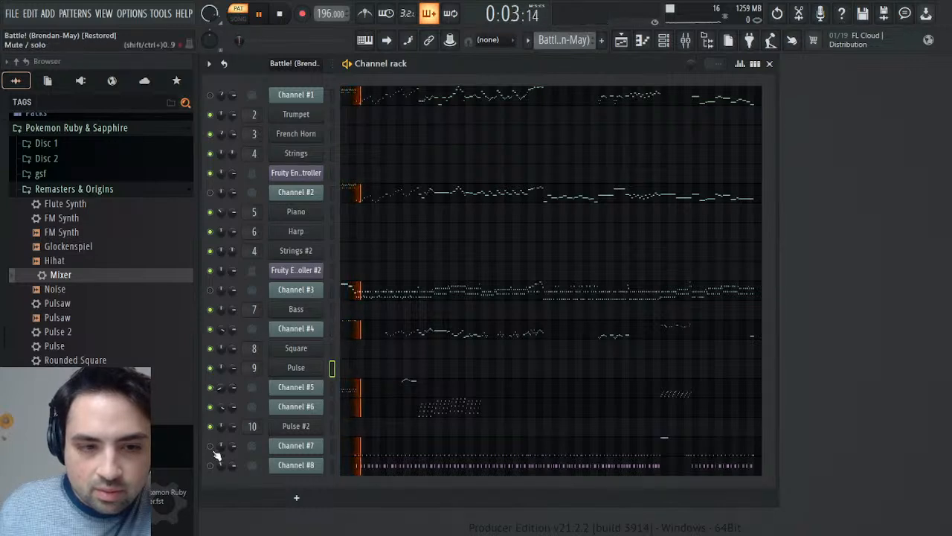
pyautogui.moveTo(222, 334); pyautogui.dragTo(226, 337)
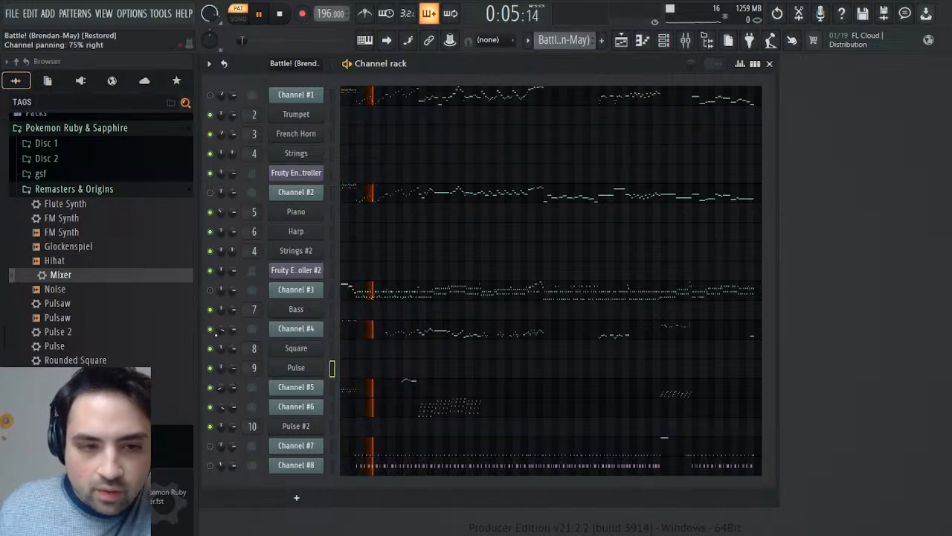
pyautogui.click(240, 358)
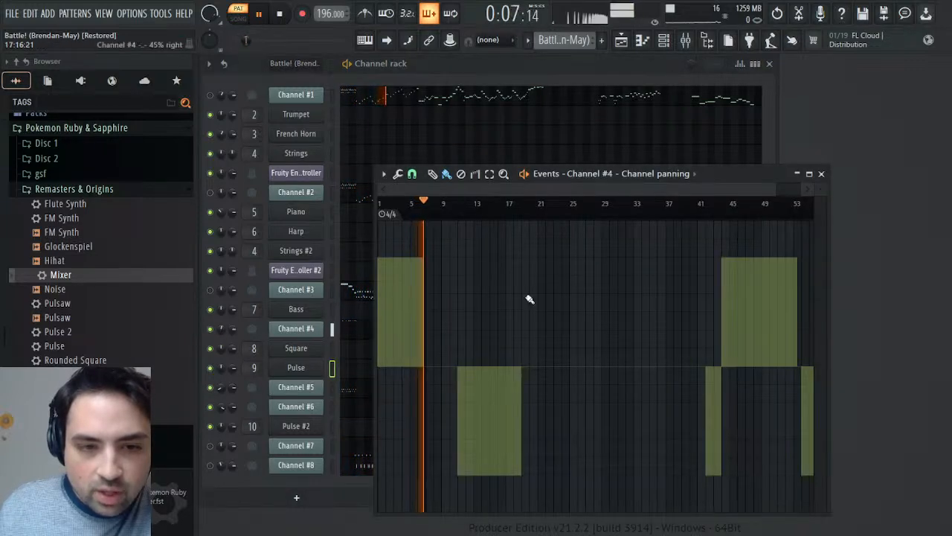
pyautogui.click(821, 173)
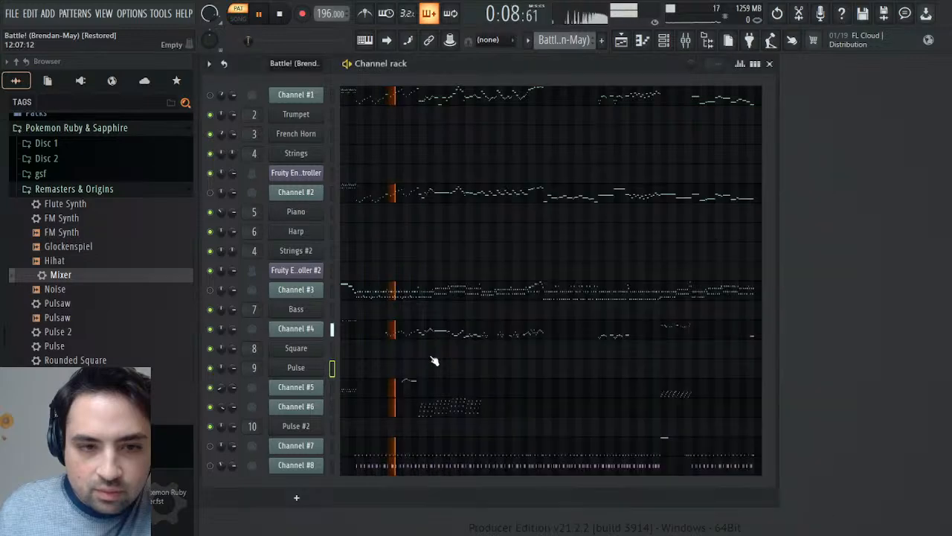
# - Replay the opening bars of Battle! (Brendan-May) several times to hear how Channels #4 and #5 are panned
pyautogui.click(210, 387)
pyautogui.click(277, 15)
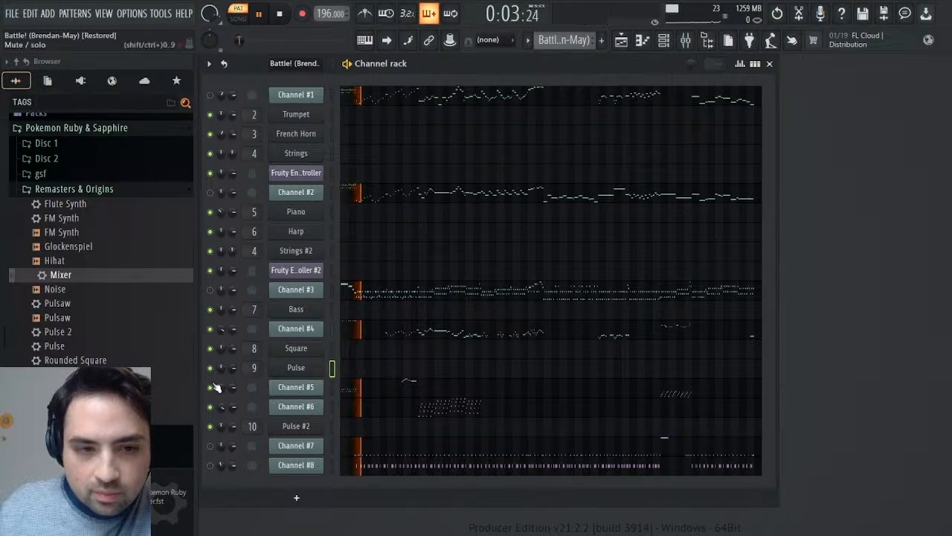
pyautogui.click(280, 15)
pyautogui.press('space')
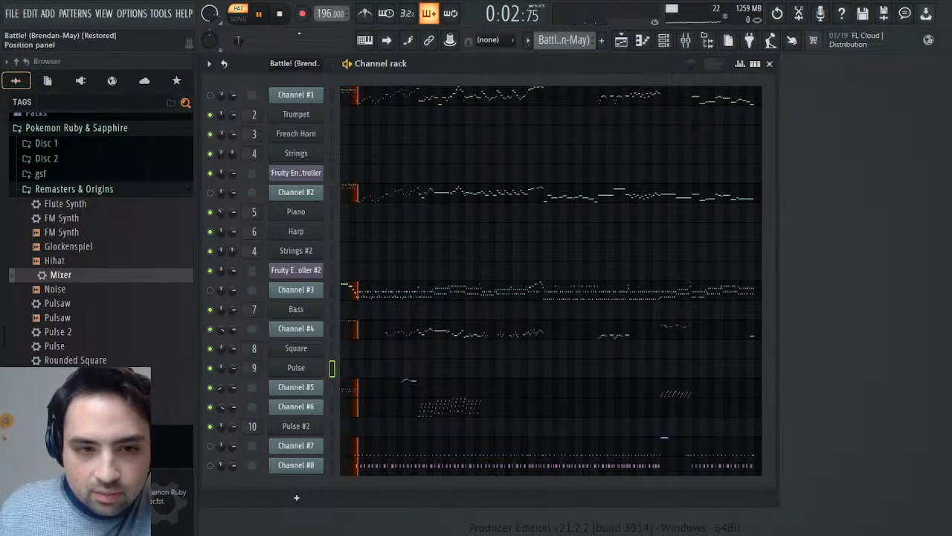
pyautogui.click(280, 17)
pyautogui.click(261, 17)
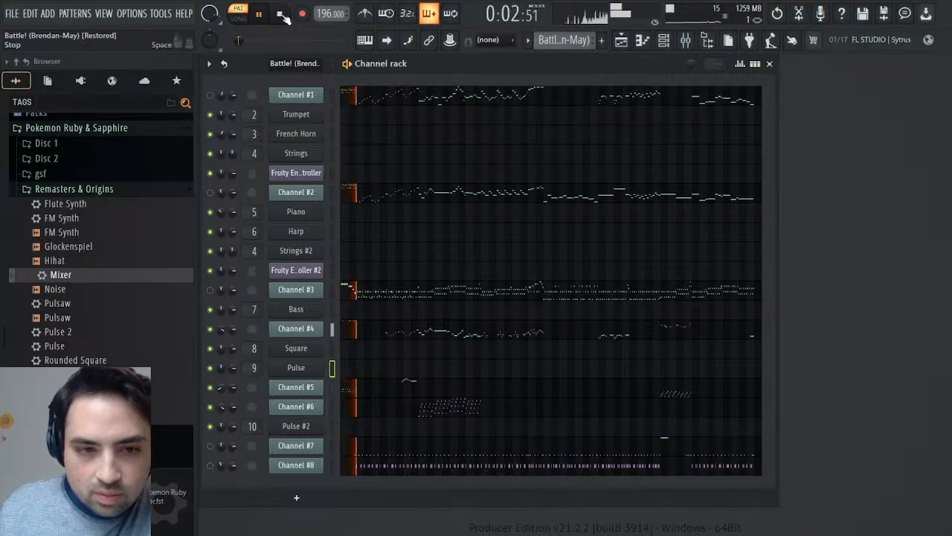
pyautogui.moveTo(244, 43)
pyautogui.mouseDown()
pyautogui.moveTo(254, 43)
pyautogui.moveTo(244, 42)
pyautogui.mouseUp()
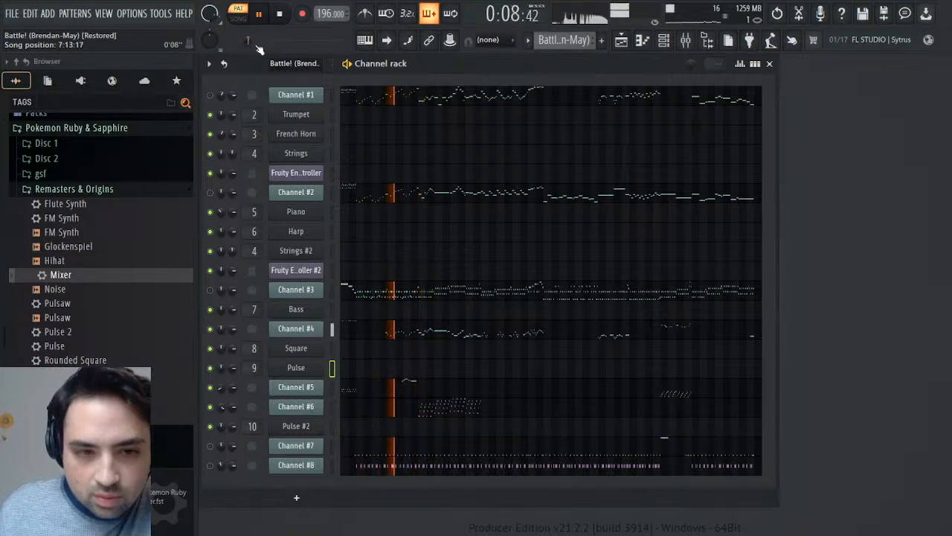
pyautogui.click(280, 16)
pyautogui.click(259, 16)
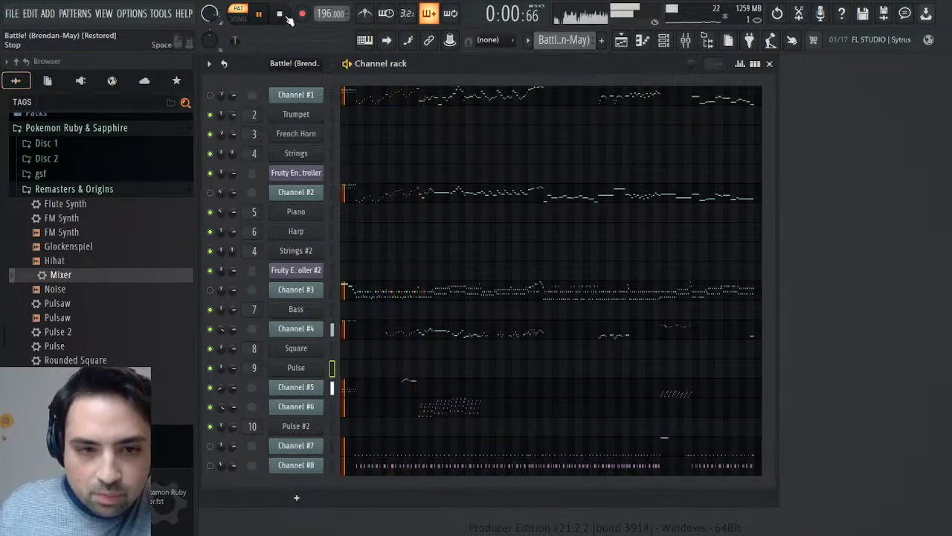
pyautogui.click(288, 17)
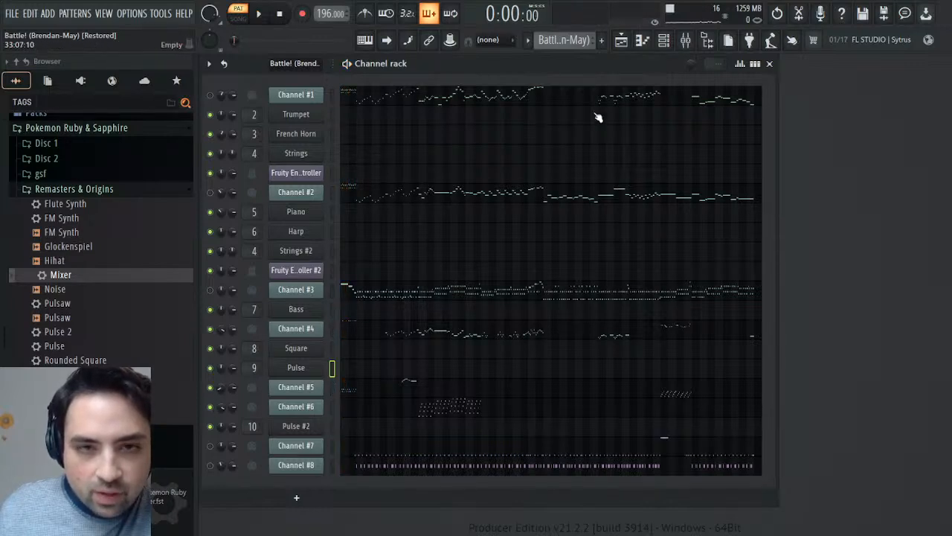
# - Open the Square channel's notes in the Synths pattern and show note panning in the control lane
pyautogui.click(577, 42)
pyautogui.click(590, 86)
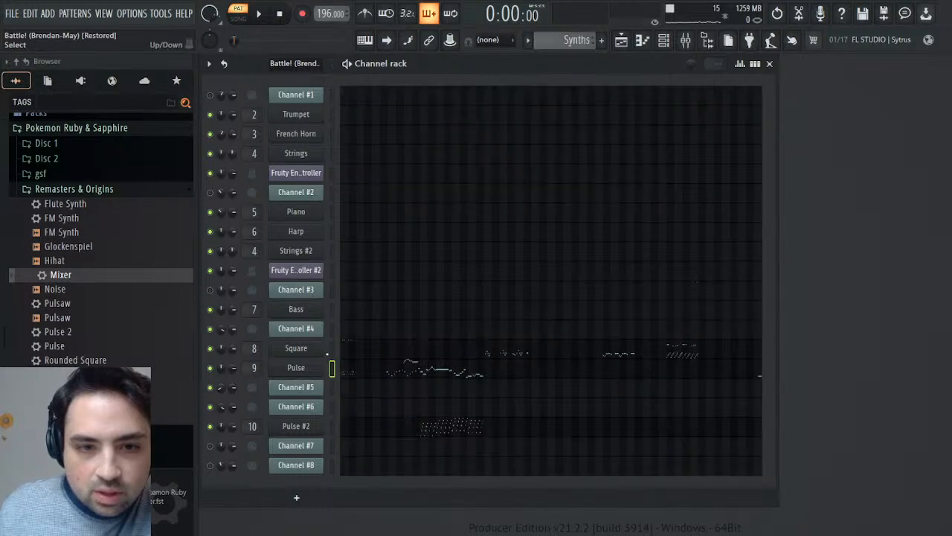
pyautogui.click(345, 349)
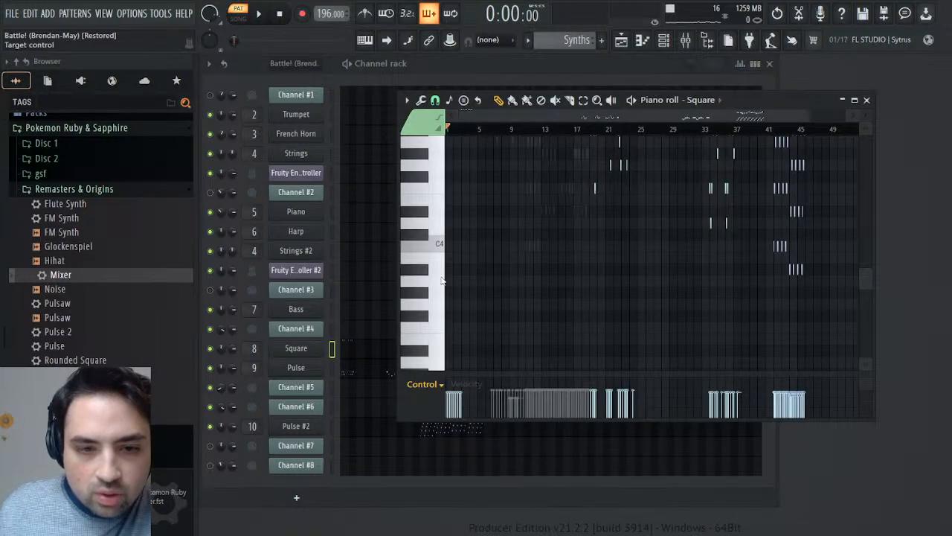
pyautogui.click(441, 278)
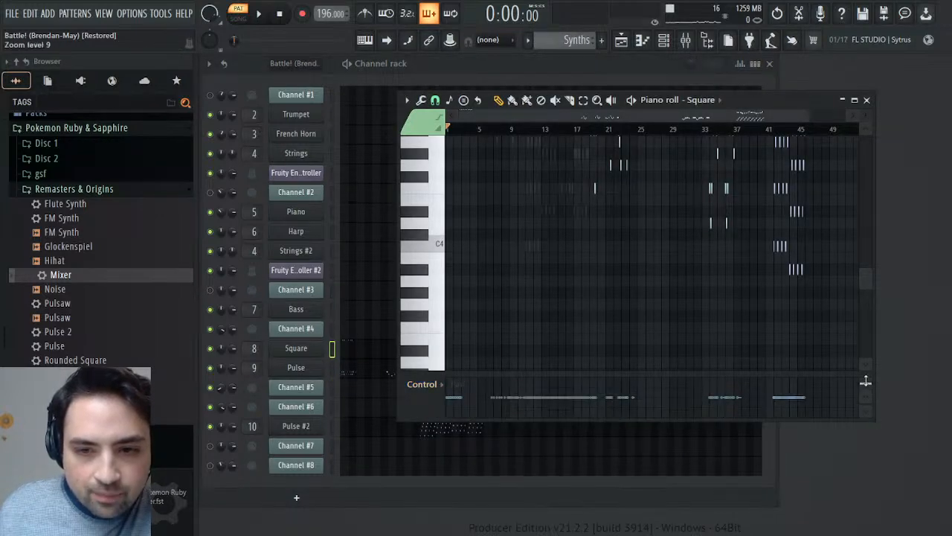
# - Pan the Square channel's opening notes in bars 1 and 2 about 75% right and play the Synths pattern
pyautogui.doubleClick(808, 99)
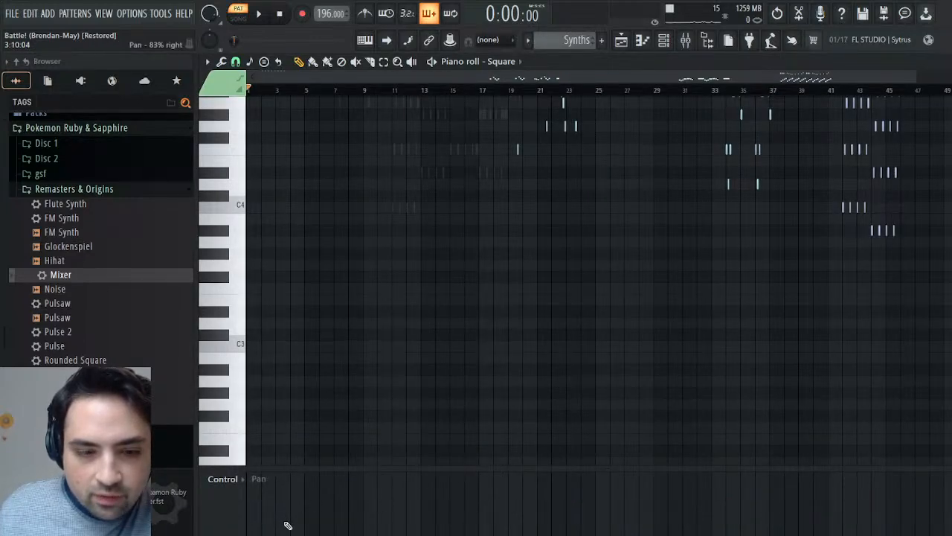
pyautogui.scroll(-2, 287, 526)
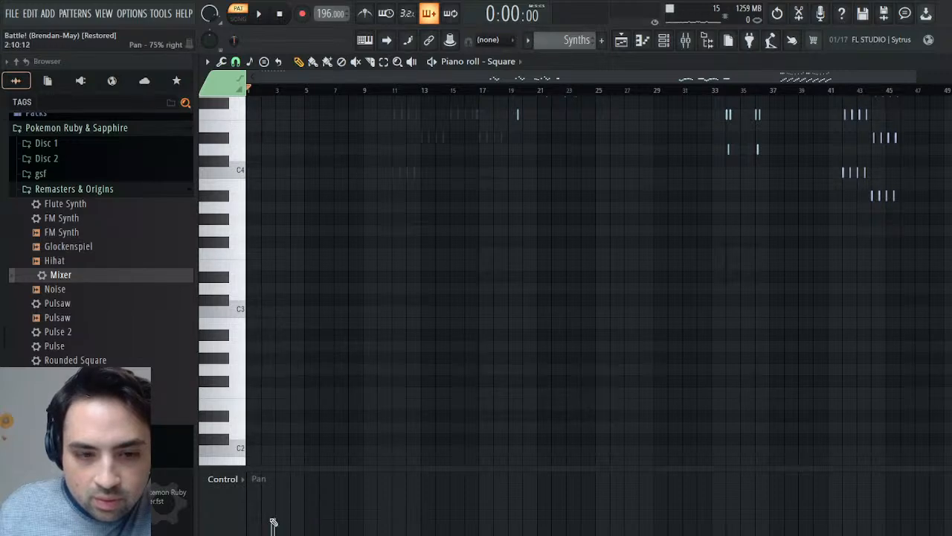
pyautogui.click(259, 14)
# - Pan the Pulse channel's opening notes in bars 1 and 2 about 75% left and replay the Synths pattern
pyautogui.click(514, 64)
pyautogui.click(547, 291)
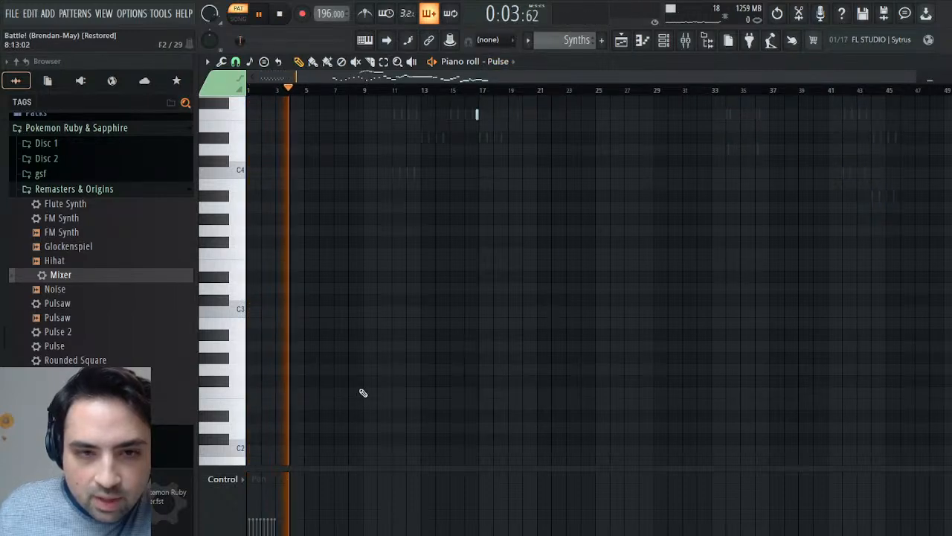
pyautogui.scroll(3, 442, 324)
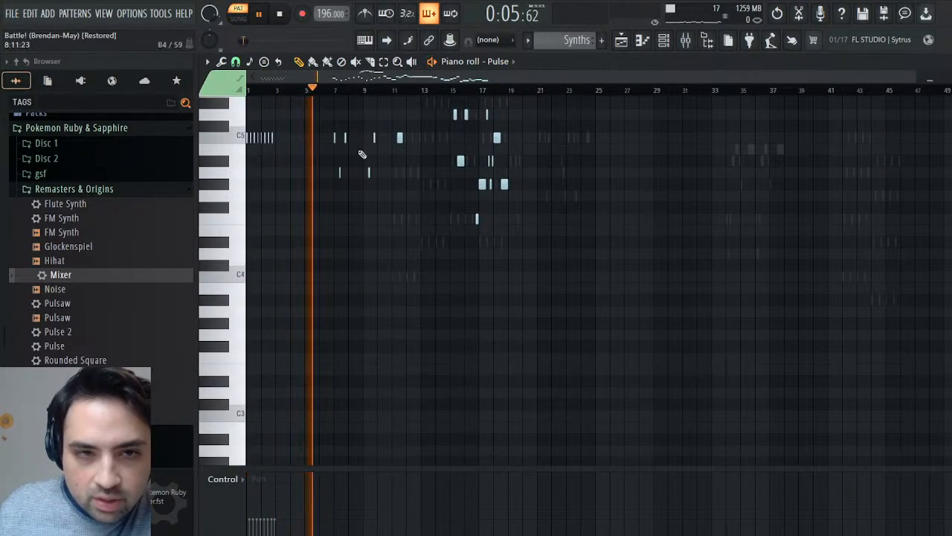
pyautogui.scroll(3, 350, 167)
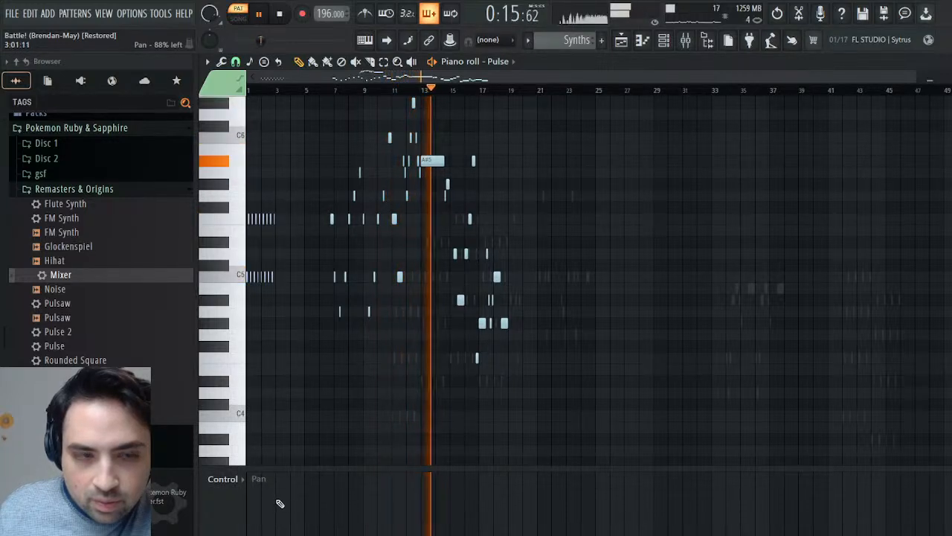
pyautogui.scroll(2, 409, 491)
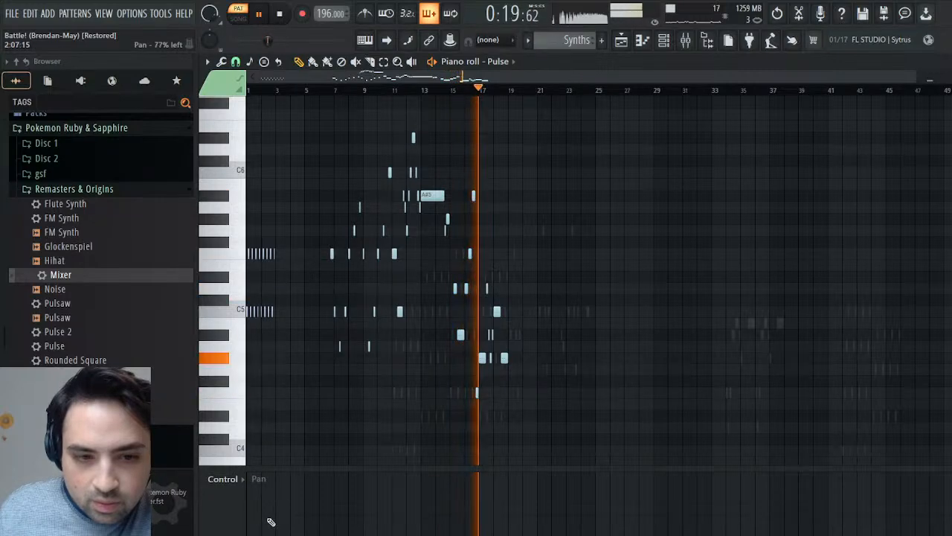
pyautogui.moveTo(269, 515)
pyautogui.mouseDown()
pyautogui.moveTo(256, 516)
pyautogui.moveTo(277, 517)
pyautogui.moveTo(252, 516)
pyautogui.moveTo(262, 515)
pyautogui.mouseUp()
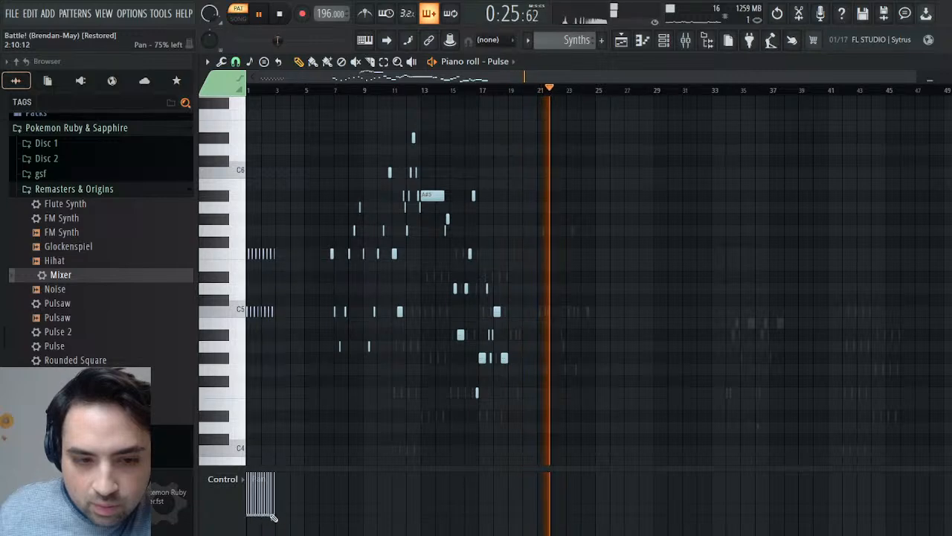
pyautogui.click(281, 15)
pyautogui.press('space')
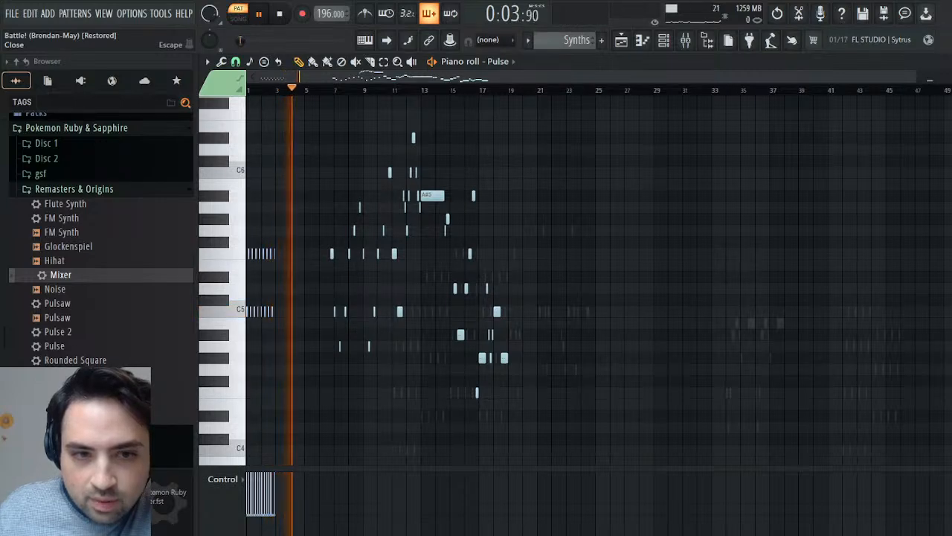
pyautogui.press('Escape')
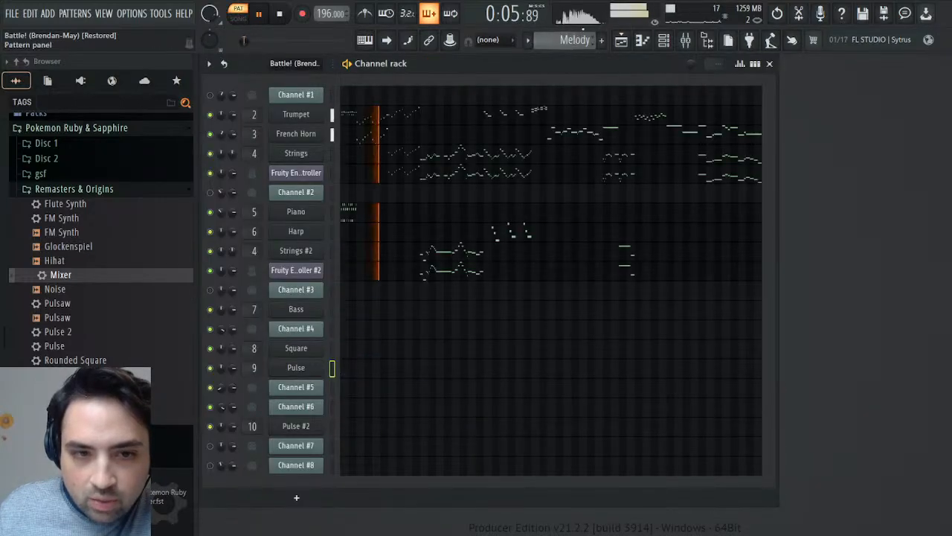
# - Switch to the Battle! (Brendan-May) pattern and rename the Pulse #2 channel as Saw
pyautogui.scroll(1, 580, 42)
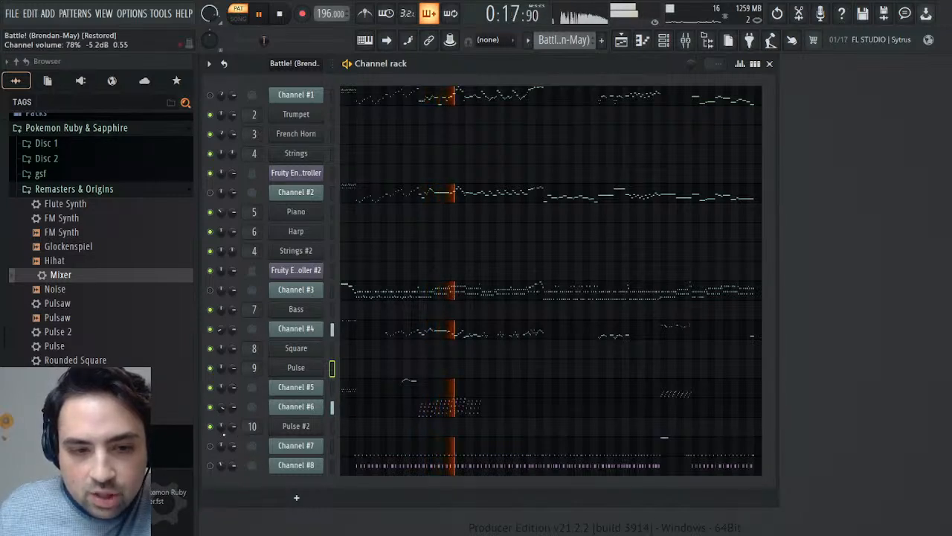
pyautogui.click(332, 427)
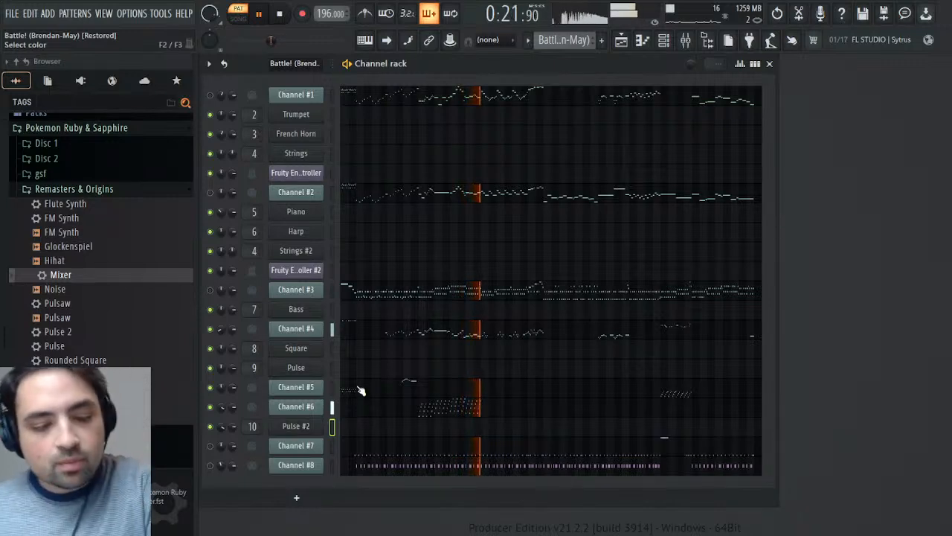
pyautogui.write('Saw')
pyautogui.press('Return')
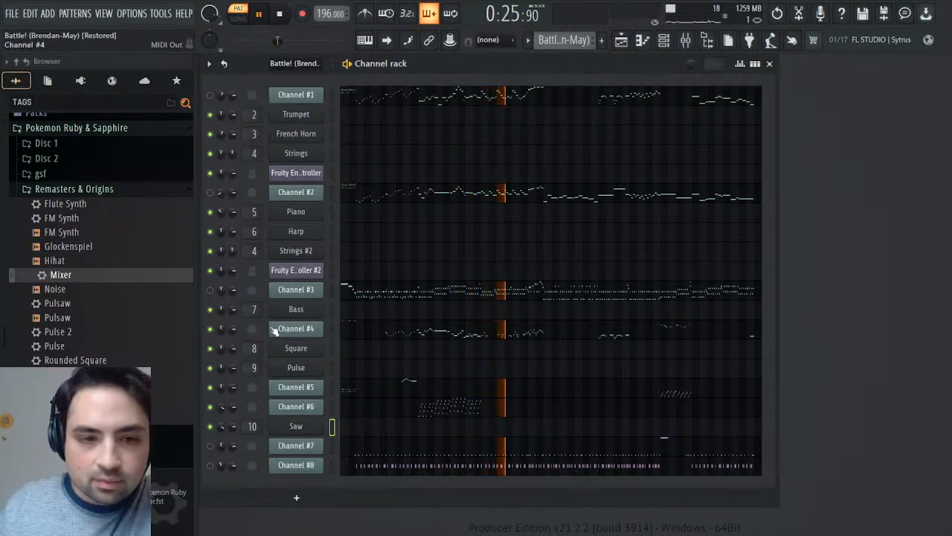
# - Replay the Battle! (Brendan-May) pattern from about bar 11 and mute Channel #6
pyautogui.click(279, 15)
pyautogui.click(261, 15)
pyautogui.click(248, 42)
pyautogui.moveTo(249, 41); pyautogui.dragTo(257, 42)
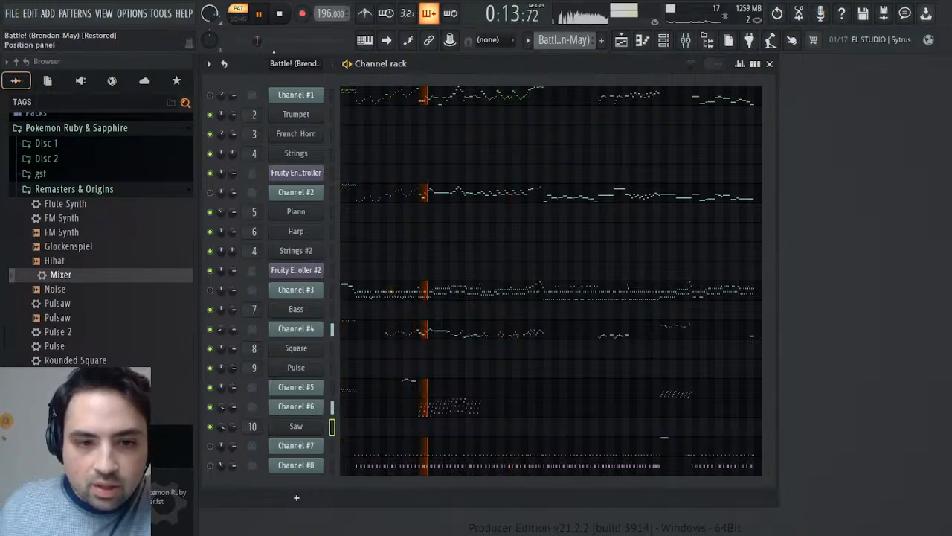
pyautogui.click(210, 409)
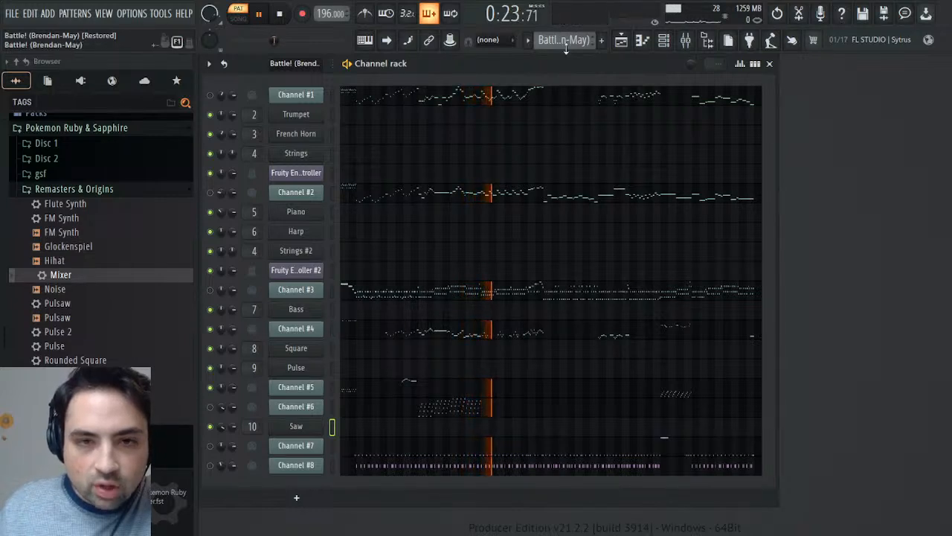
# - Try panning the Pulse channel's notes from bar 11 through bar 18 of the Synths pattern about 77% right and listen
pyautogui.press('KP_Add')
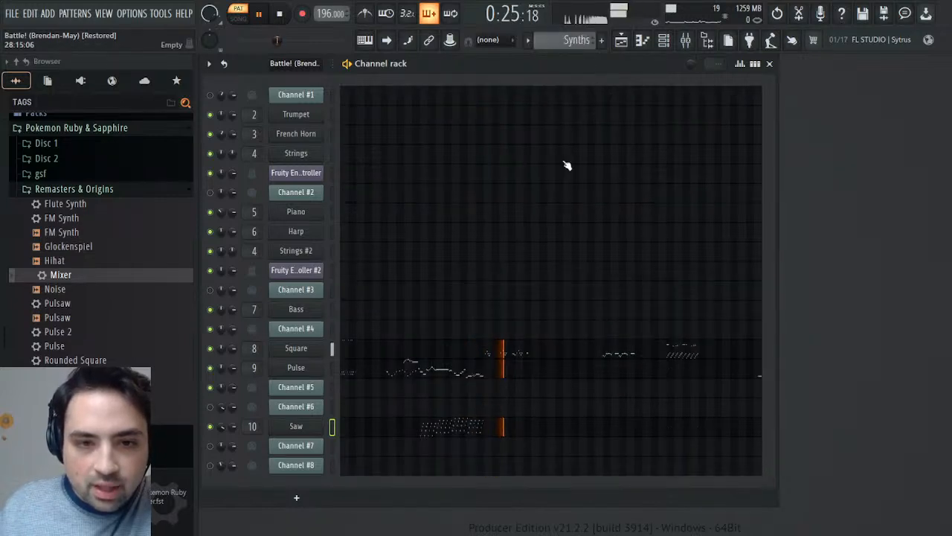
pyautogui.click(451, 376)
pyautogui.moveTo(900, 78); pyautogui.dragTo(406, 77)
pyautogui.click(803, 90)
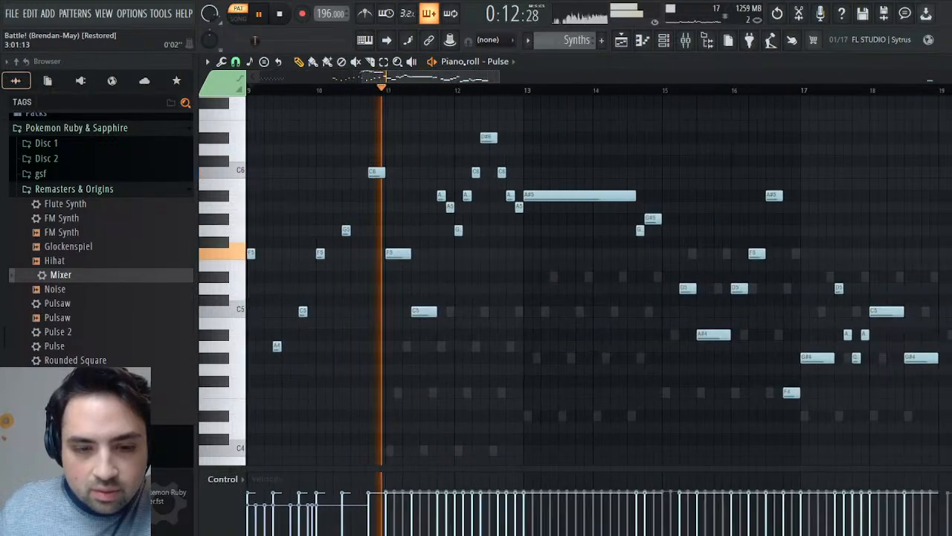
pyautogui.click(226, 478)
pyautogui.click(251, 277)
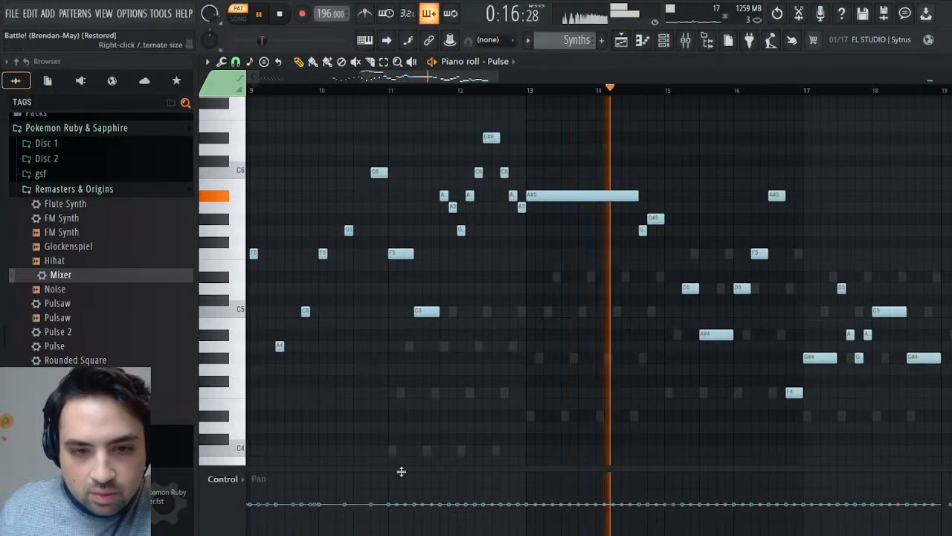
pyautogui.click(390, 90)
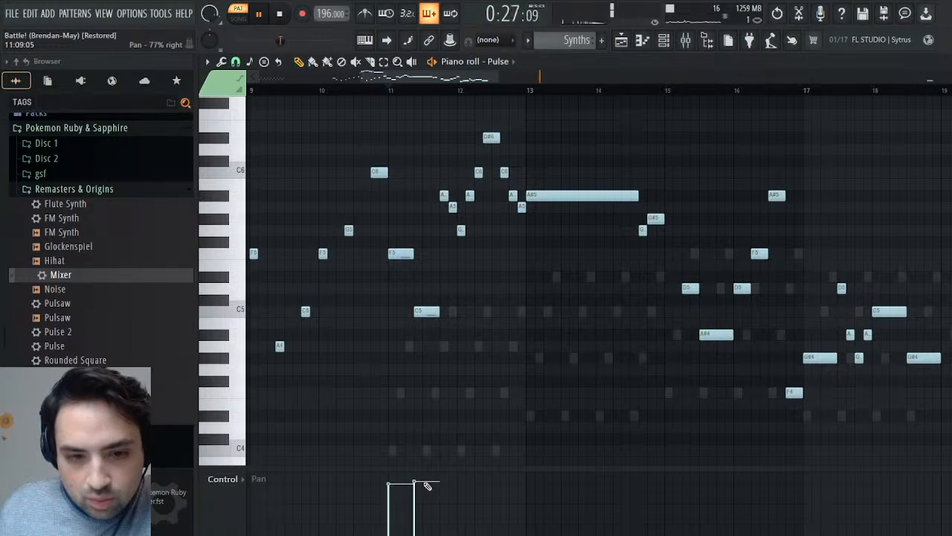
pyautogui.click(389, 91)
pyautogui.moveTo(441, 486)
pyautogui.mouseDown()
pyautogui.moveTo(671, 493)
pyautogui.moveTo(655, 484)
pyautogui.moveTo(888, 484)
pyautogui.mouseUp()
pyautogui.click(852, 91)
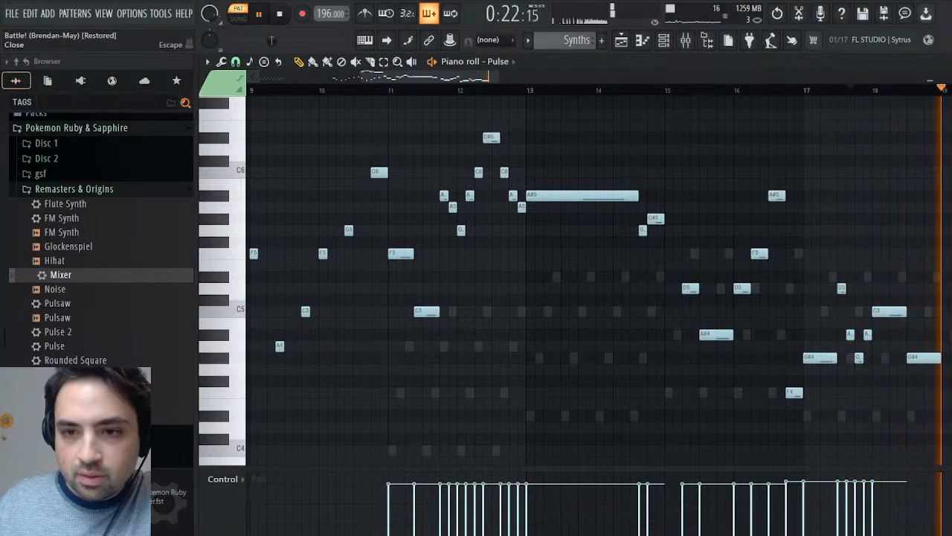
pyautogui.click(395, 90)
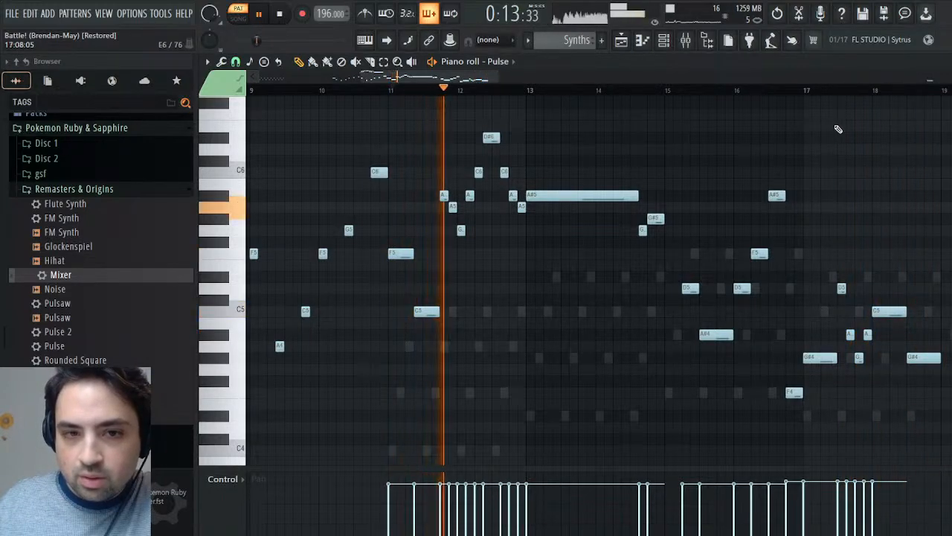
# - Play the Synths and Battle! (Brendan-May) patterns alternately to compare the panning of Pulse and Channel #4 after bar 11
pyautogui.press('F6')
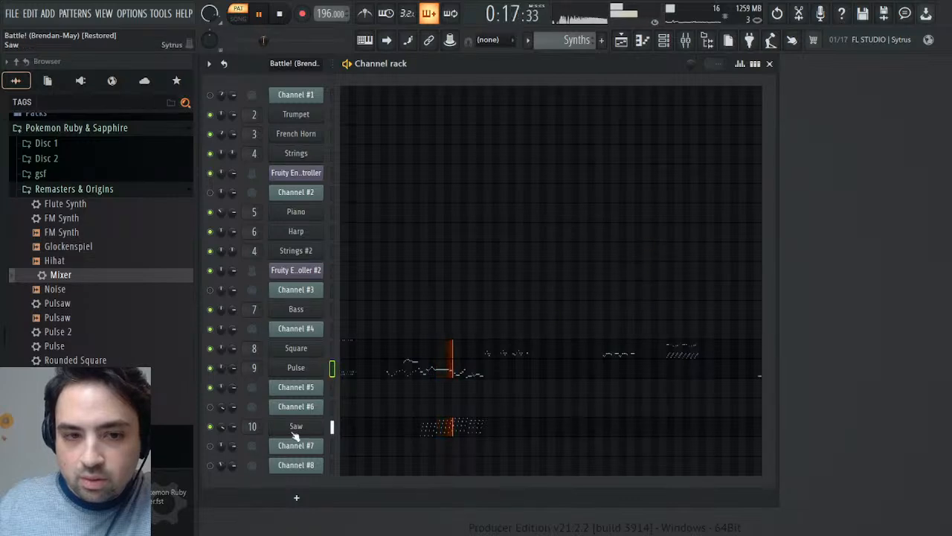
pyautogui.click(260, 15)
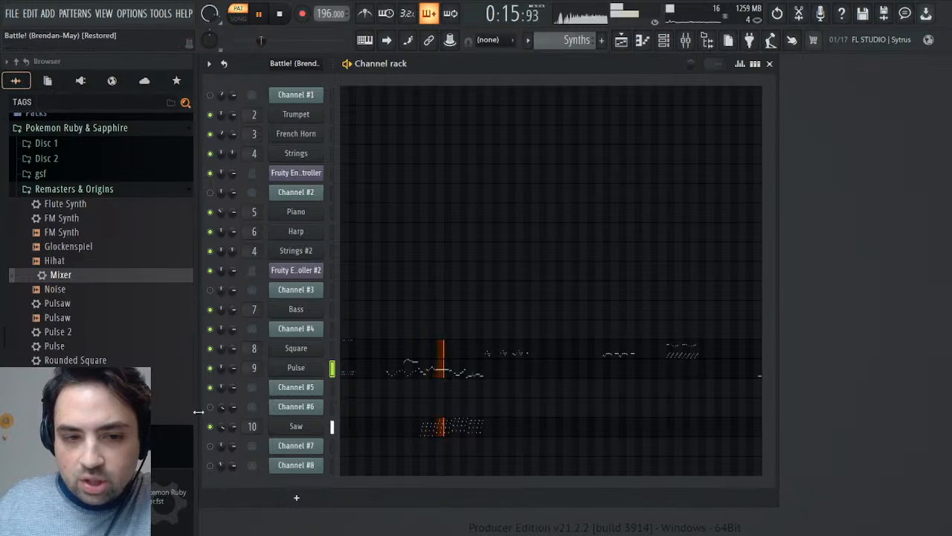
pyautogui.click(279, 13)
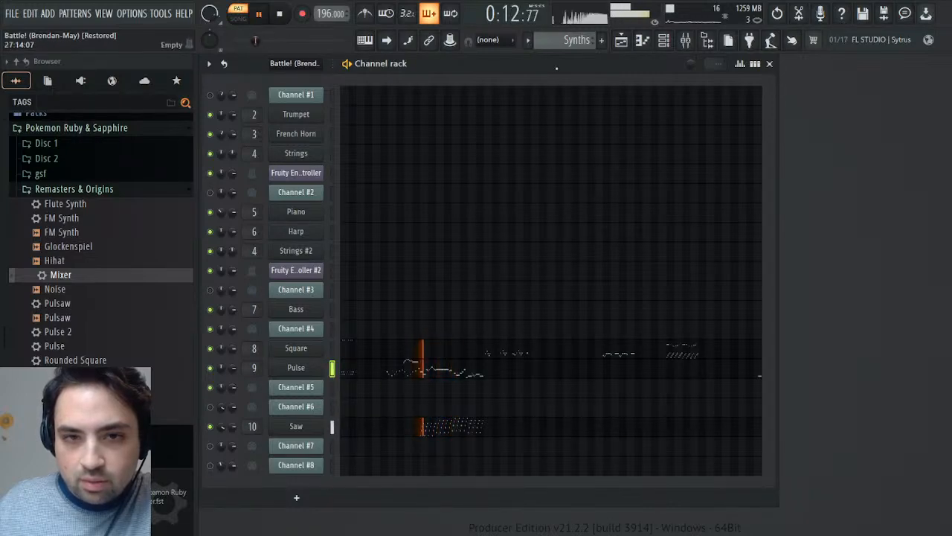
pyautogui.scroll(1, 570, 39)
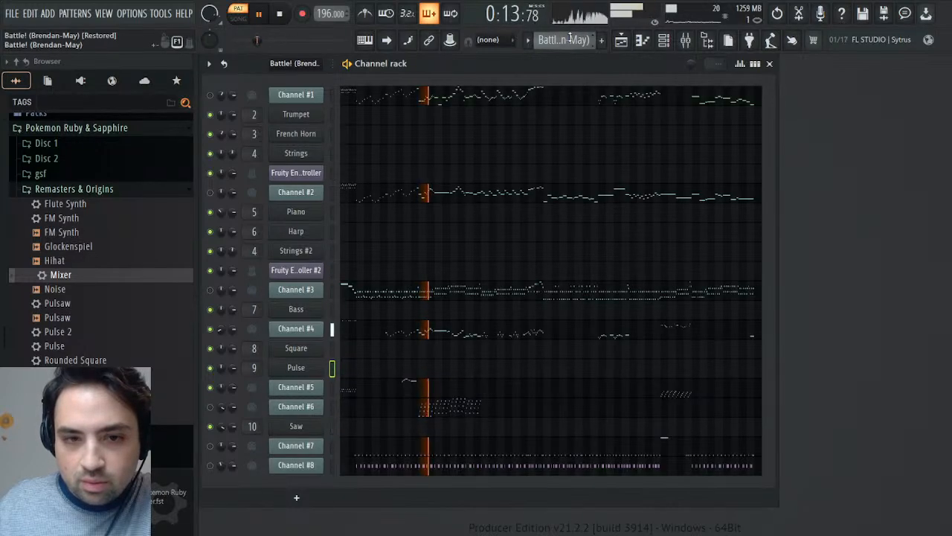
pyautogui.scroll(-2, 570, 39)
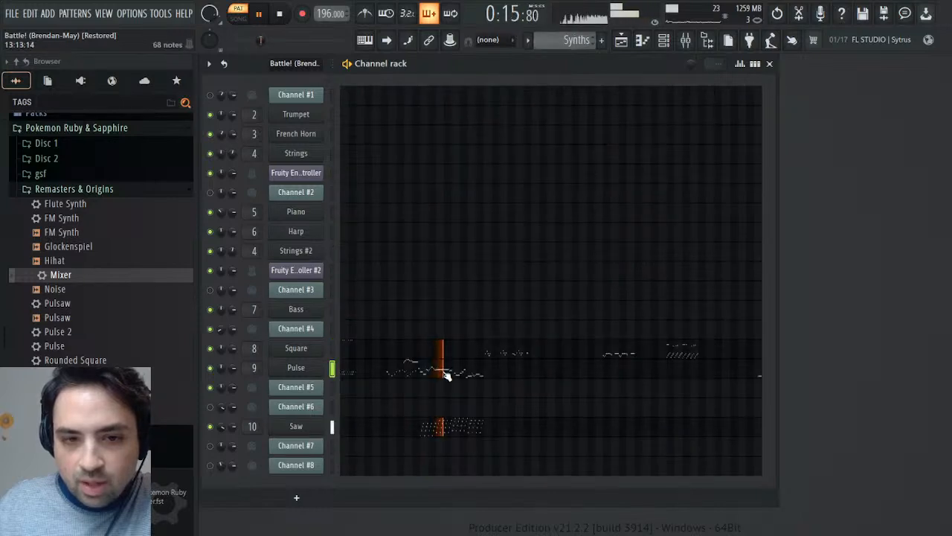
# - Pan the Pulse channel's notes from bar 11 through bar 18 of the Synths pattern about 78% left and listen
pyautogui.click(445, 374)
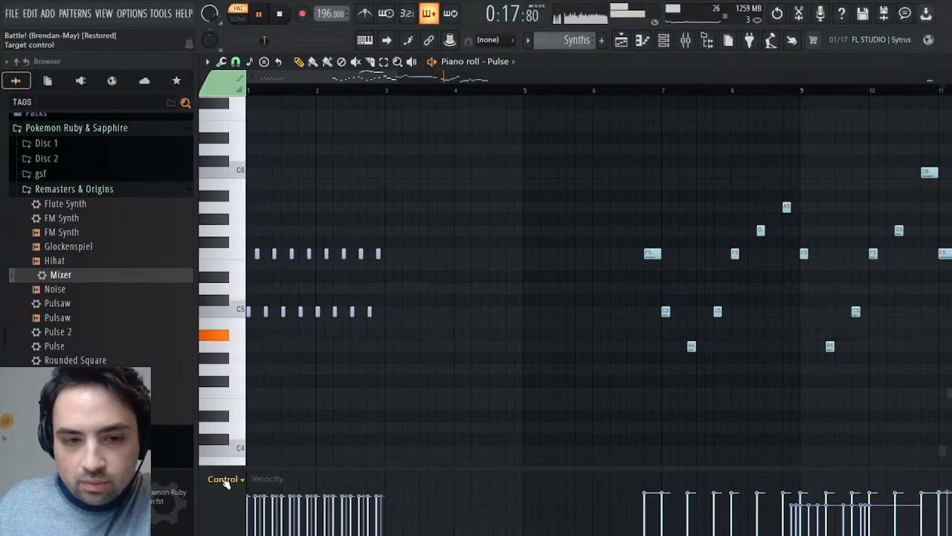
pyautogui.click(236, 277)
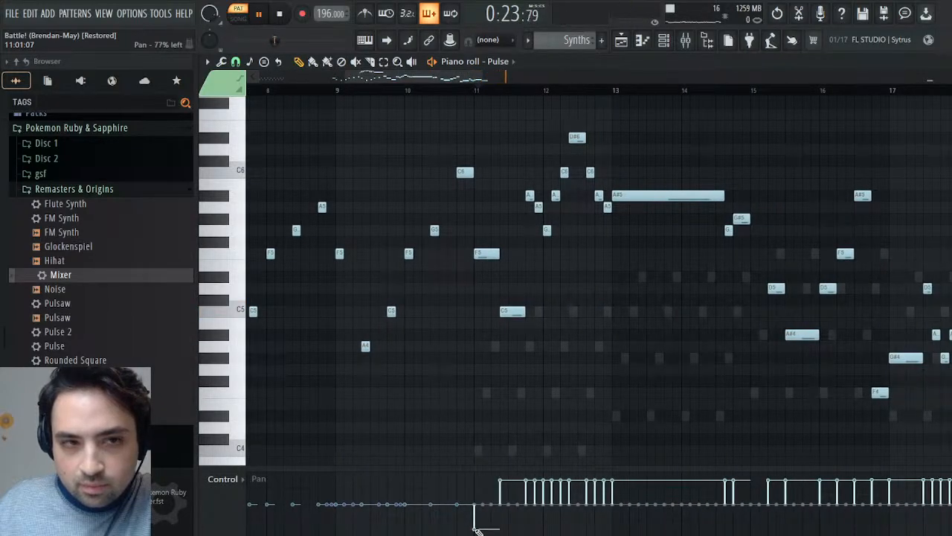
pyautogui.scroll(4, 491, 509)
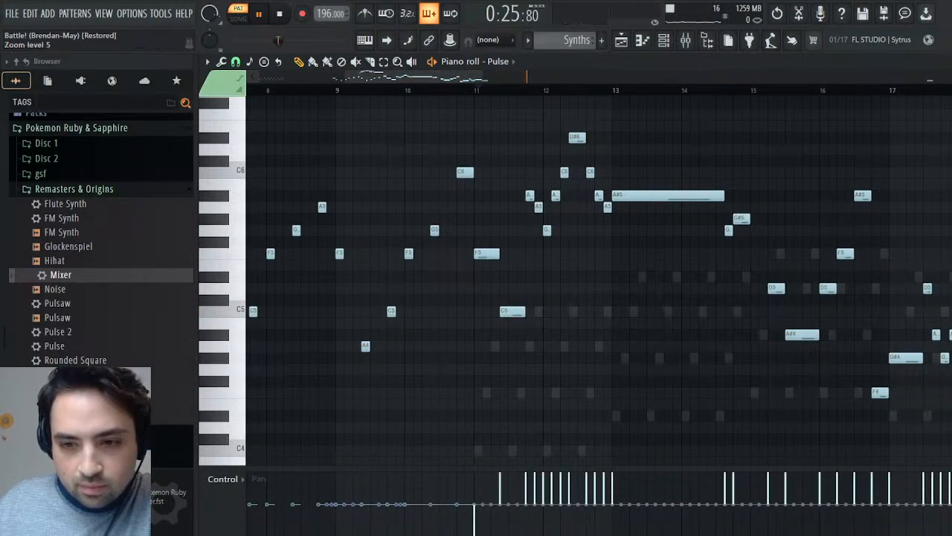
pyautogui.scroll(-3, 494, 506)
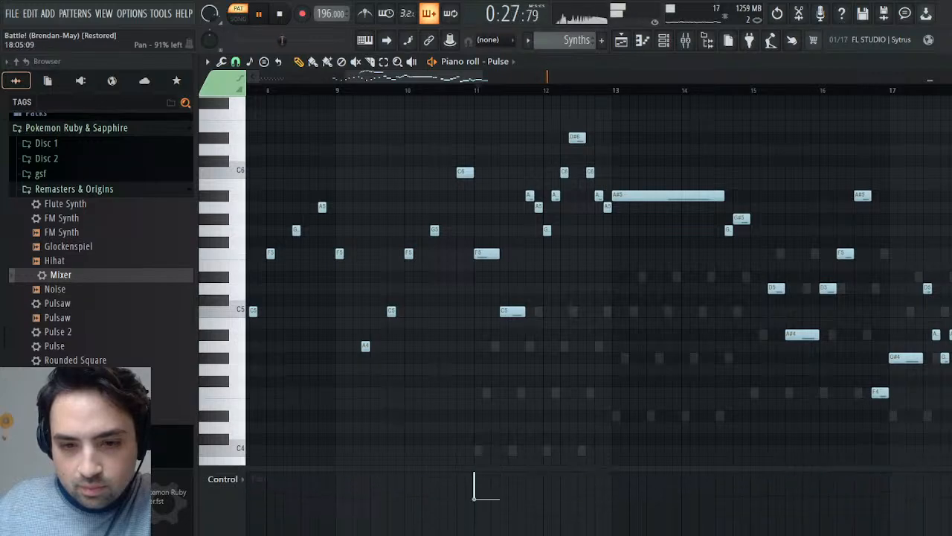
pyautogui.moveTo(484, 498); pyautogui.dragTo(951, 495)
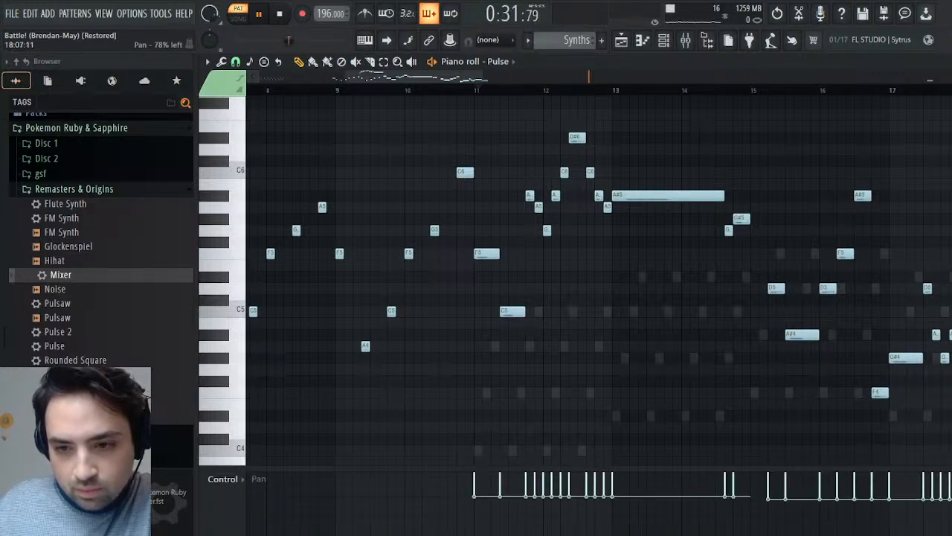
pyautogui.moveTo(393, 78); pyautogui.dragTo(505, 78)
pyautogui.click(308, 90)
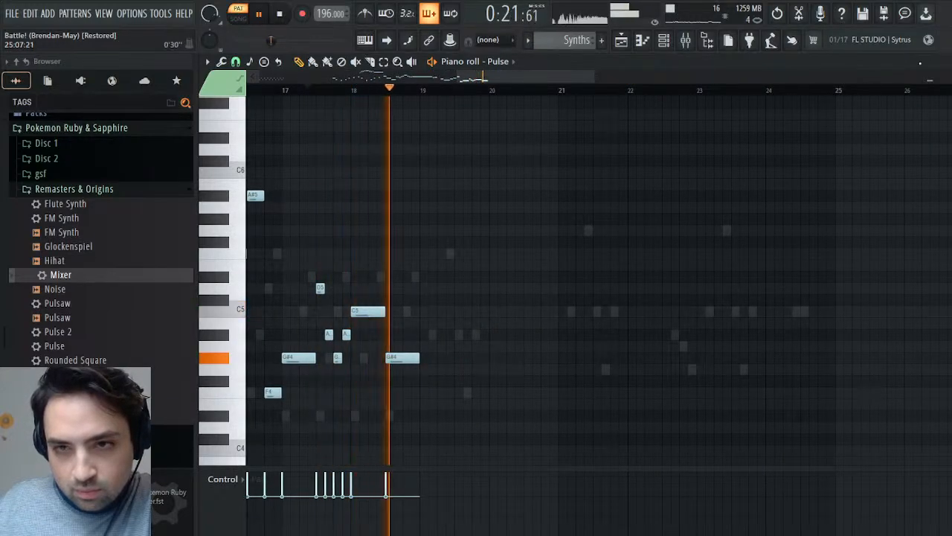
pyautogui.press('F6')
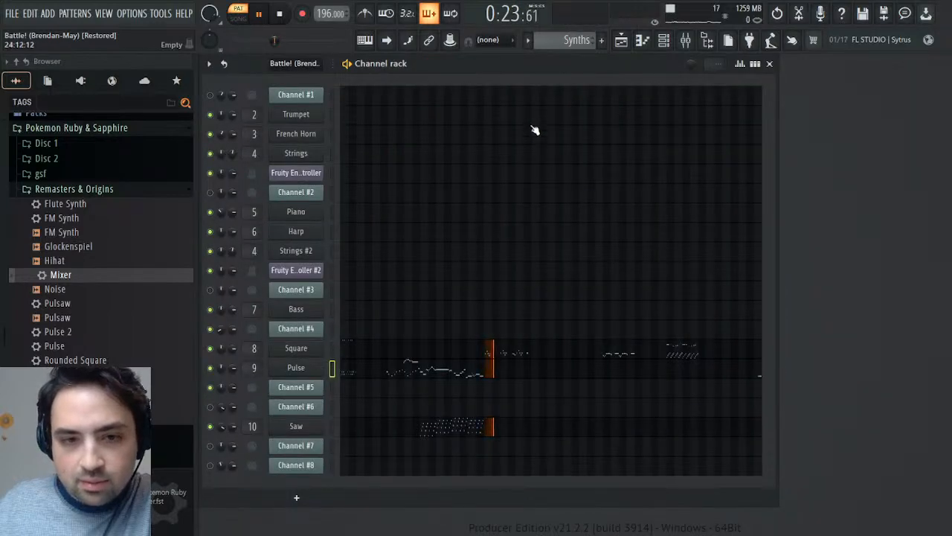
# - Open Channel #4's notes in the Battle! (Brendan-May) pattern and play from around bar 41 to examine that passage
pyautogui.scroll(1, 565, 37)
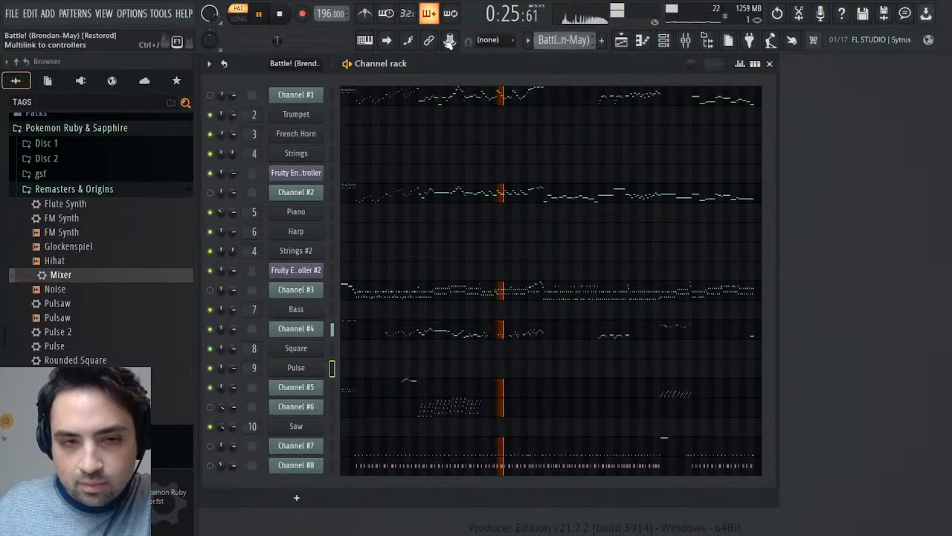
pyautogui.moveTo(291, 40); pyautogui.dragTo(319, 40)
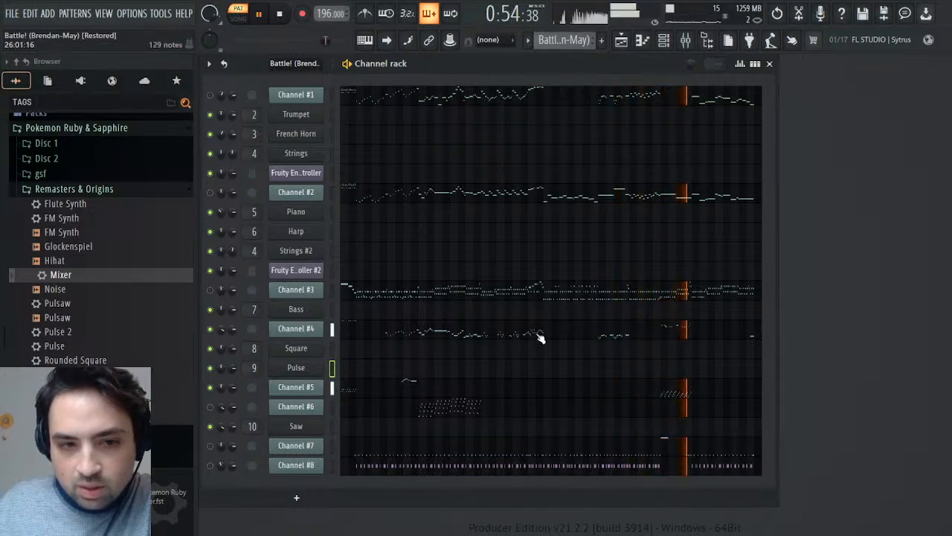
pyautogui.click(659, 338)
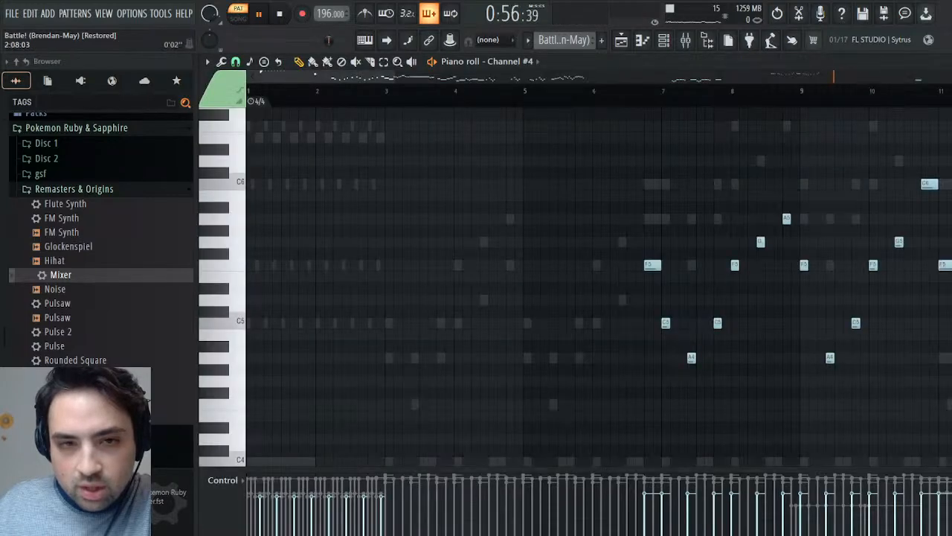
pyautogui.click(544, 89)
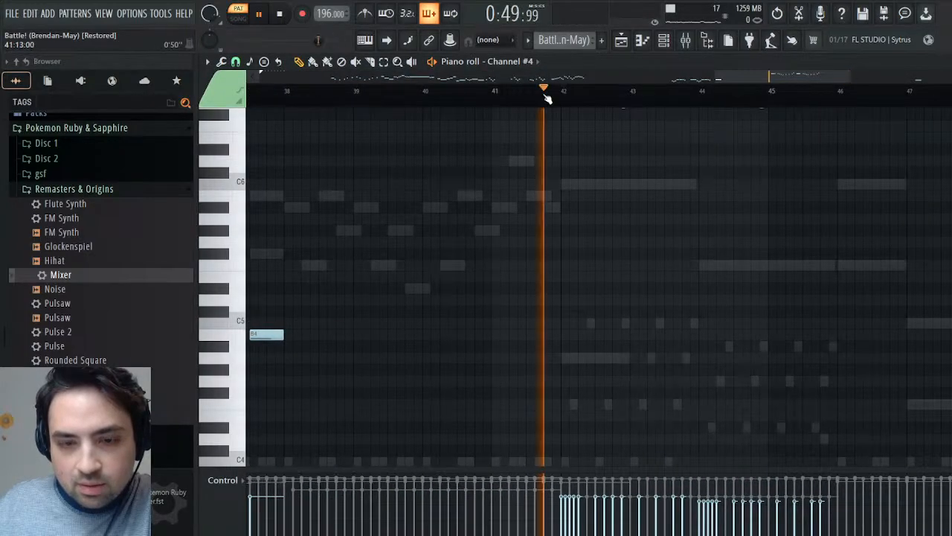
# - Examine Channel #4's high notes in bars 42 to 45 and replay that passage of the Battle! (Brendan-May) pattern
pyautogui.scroll(5, 662, 283)
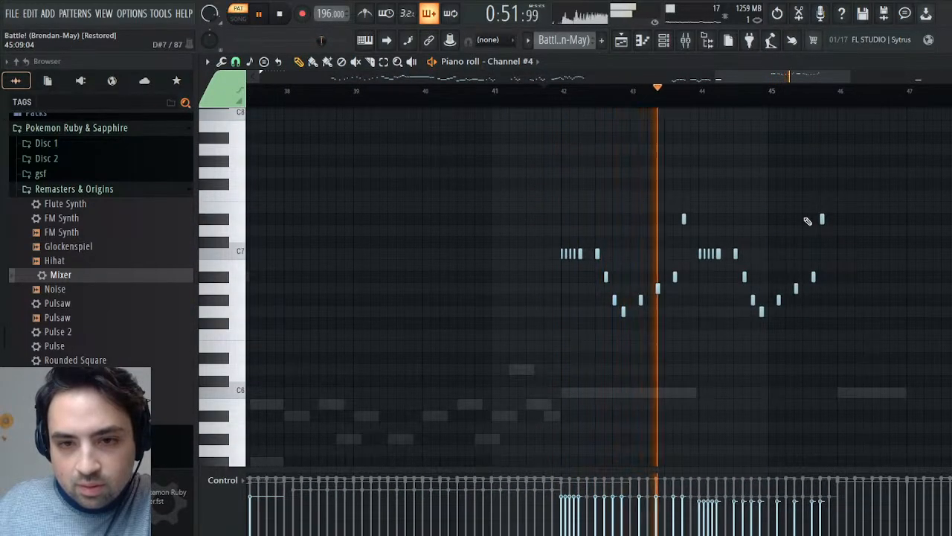
pyautogui.press('Escape')
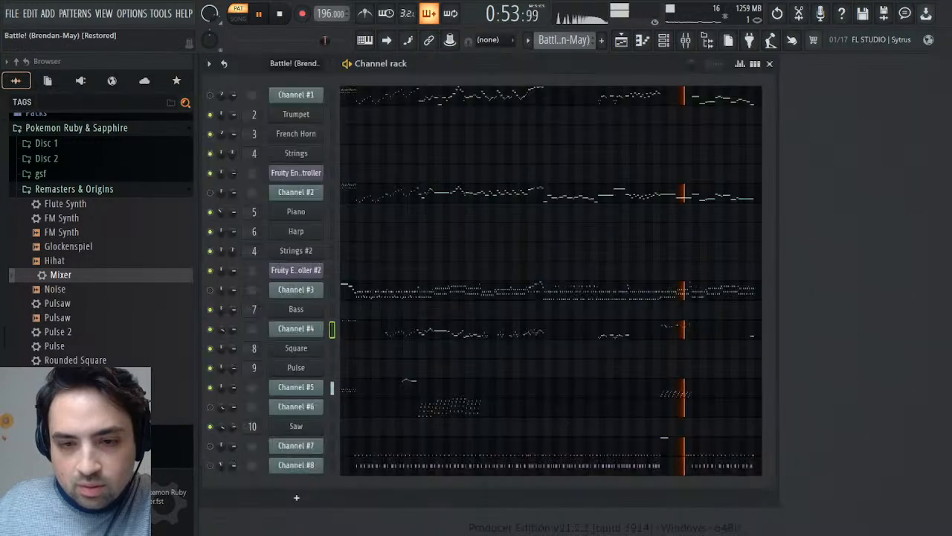
pyautogui.click(282, 15)
pyautogui.click(260, 14)
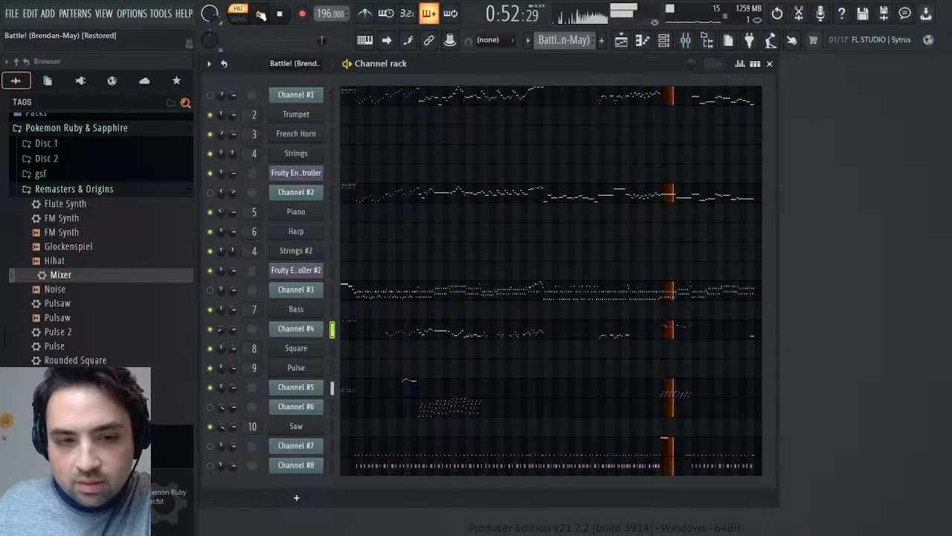
pyautogui.click(260, 15)
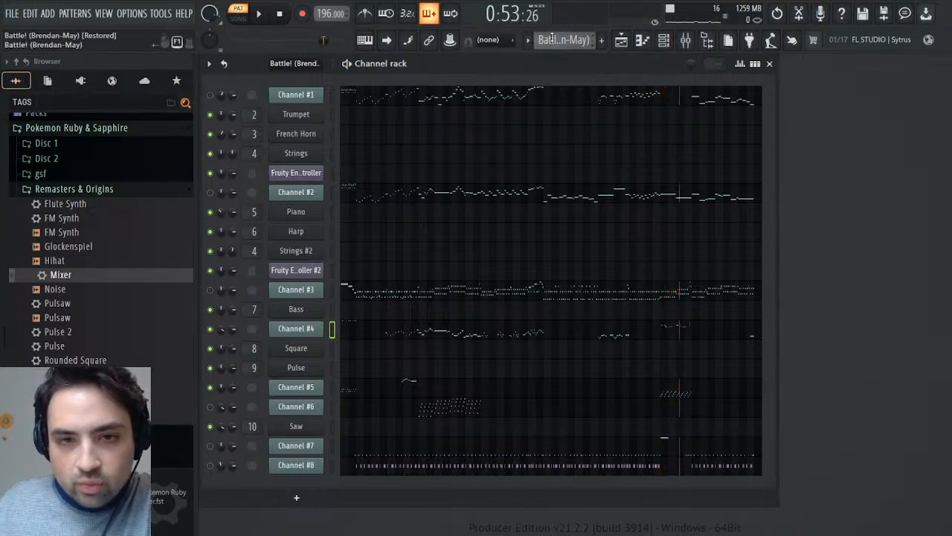
# - In the Synths pattern, pan the Square channel's bars 42–43 notes about 75% left and its bars 44–45 notes to the right
pyautogui.click(582, 85)
pyautogui.click(679, 358)
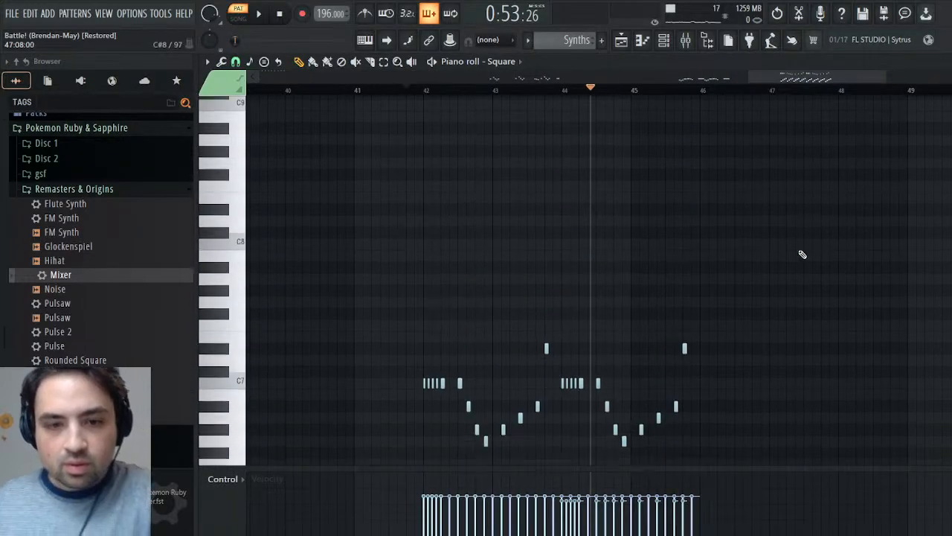
pyautogui.moveTo(762, 181); pyautogui.dragTo(411, 383)
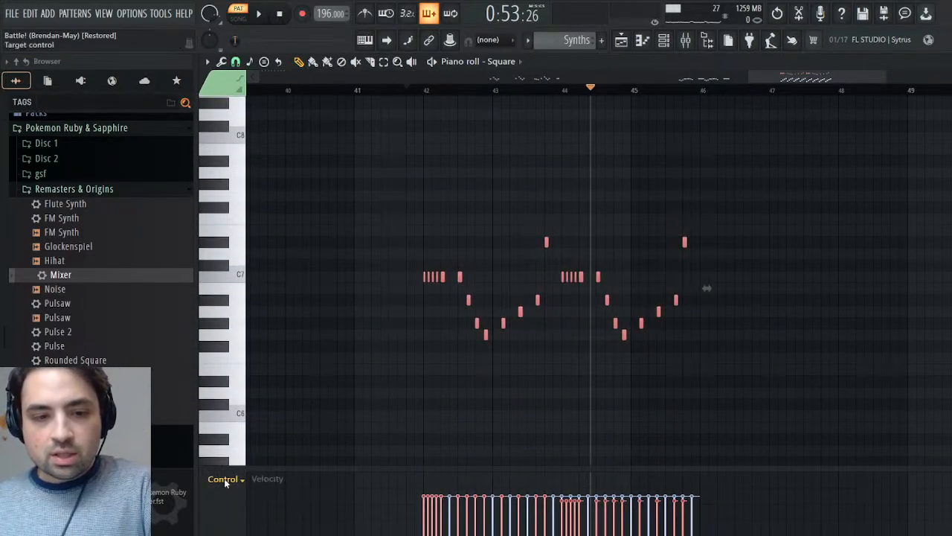
pyautogui.click(246, 288)
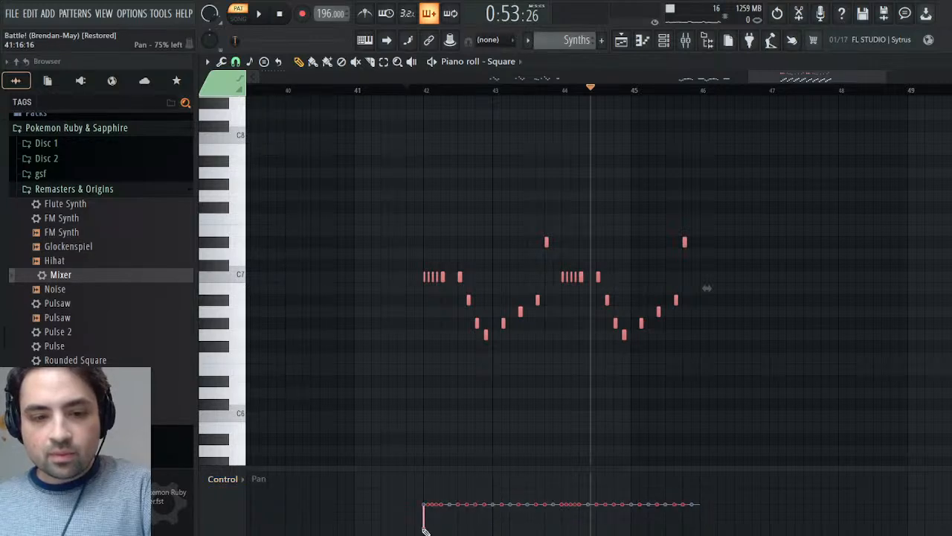
pyautogui.scroll(2, 707, 288)
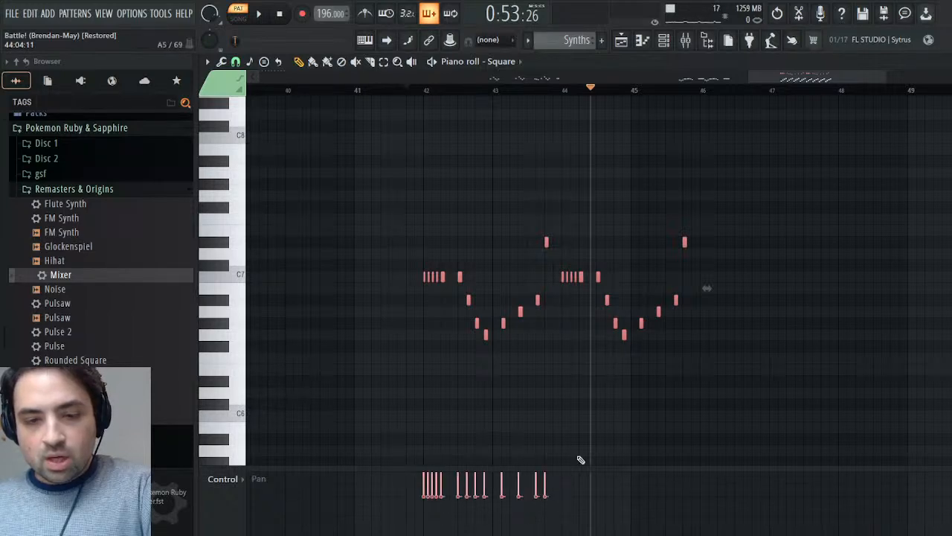
pyautogui.hotkey('ctrl', 'z')
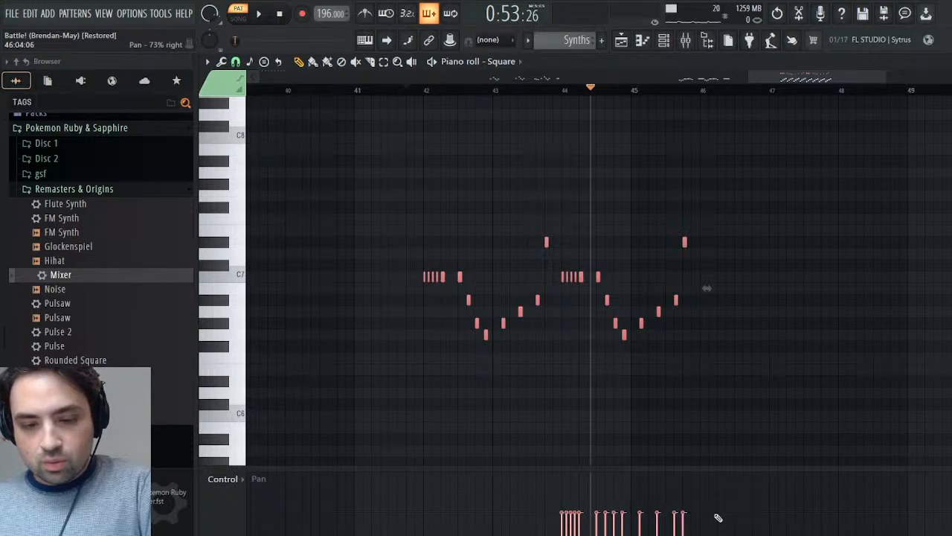
# - Listen to the Square passage's panning, and play the Battle! (Brendan-May) pattern's ending around bar 53
pyautogui.press('space')
pyautogui.press('Escape')
pyautogui.press('space')
pyautogui.scroll(1, 576, 42)
pyautogui.press('space')
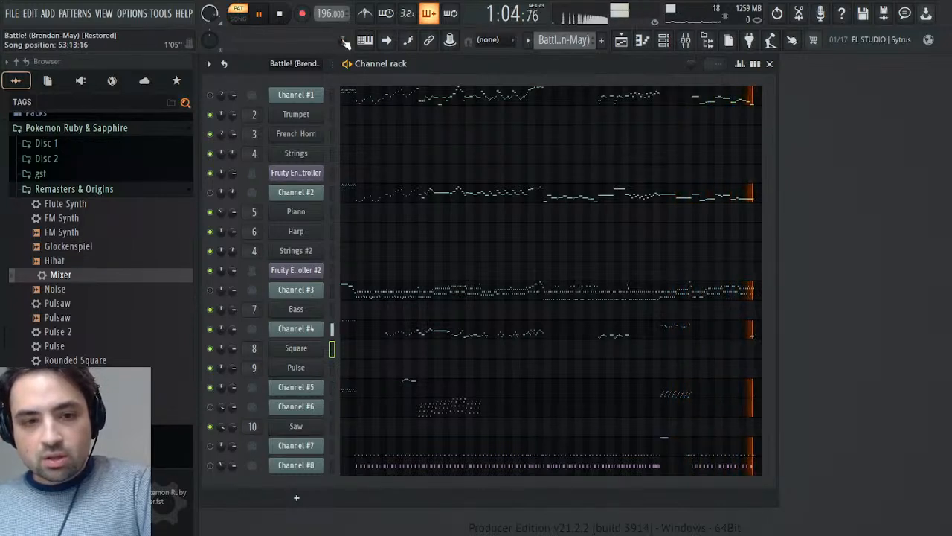
pyautogui.press('space')
pyautogui.press('space')
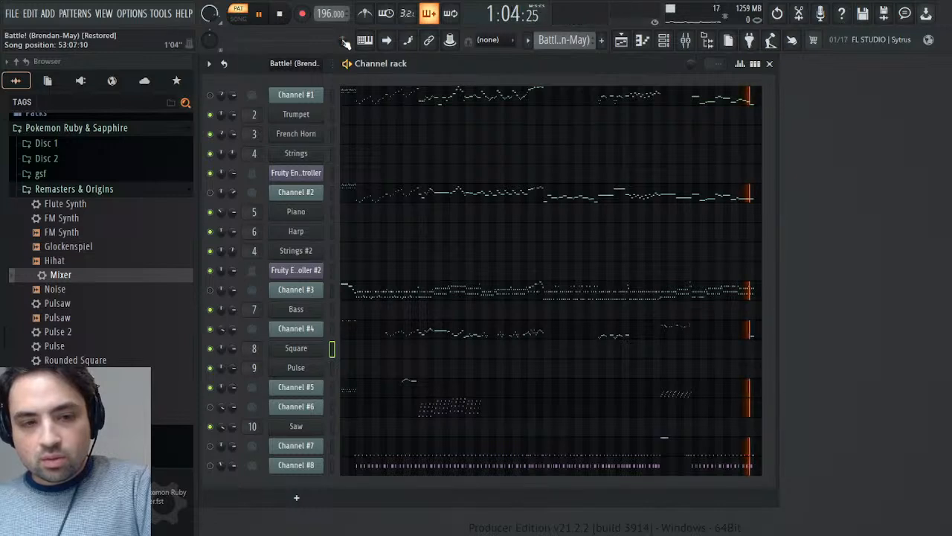
pyautogui.press('space')
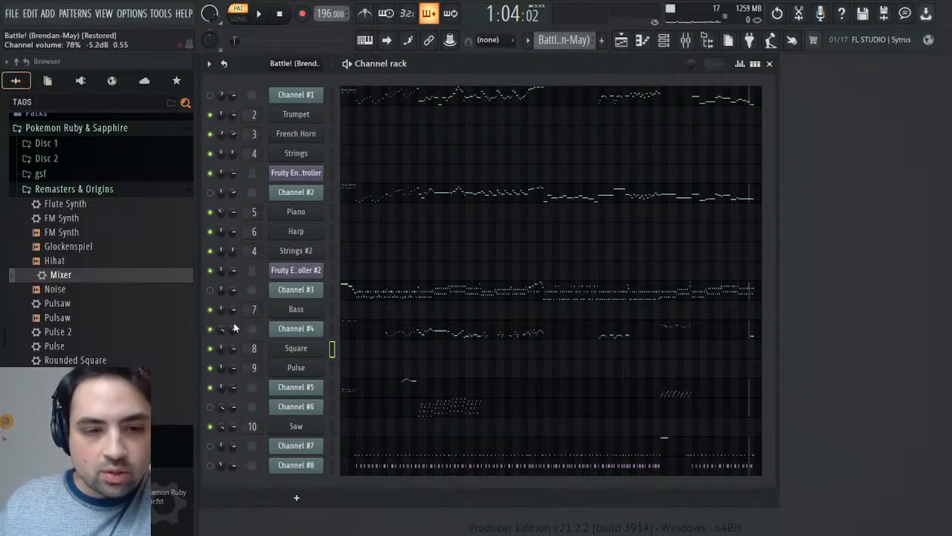
# - Inspect the channel volume events of Channel #4, Channel #5 and Channel #6
pyautogui.click(259, 349)
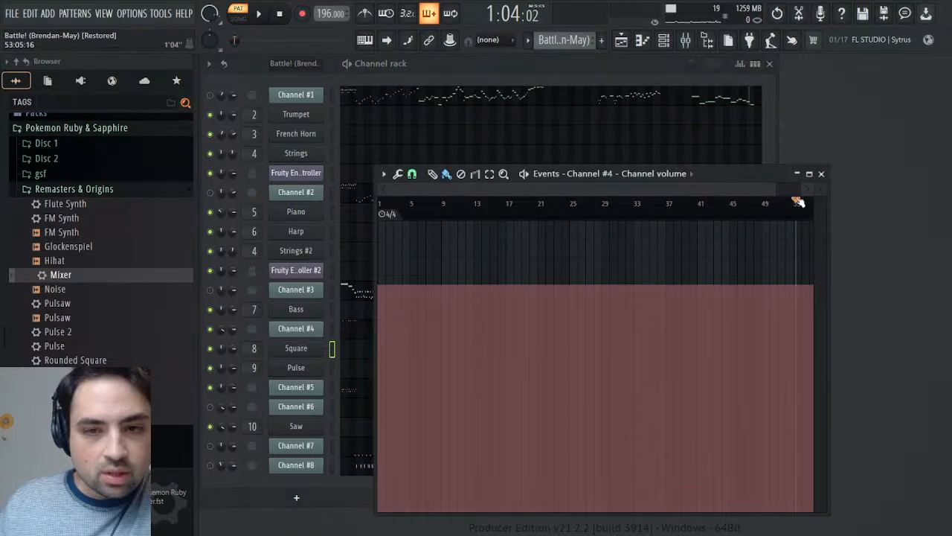
pyautogui.click(822, 174)
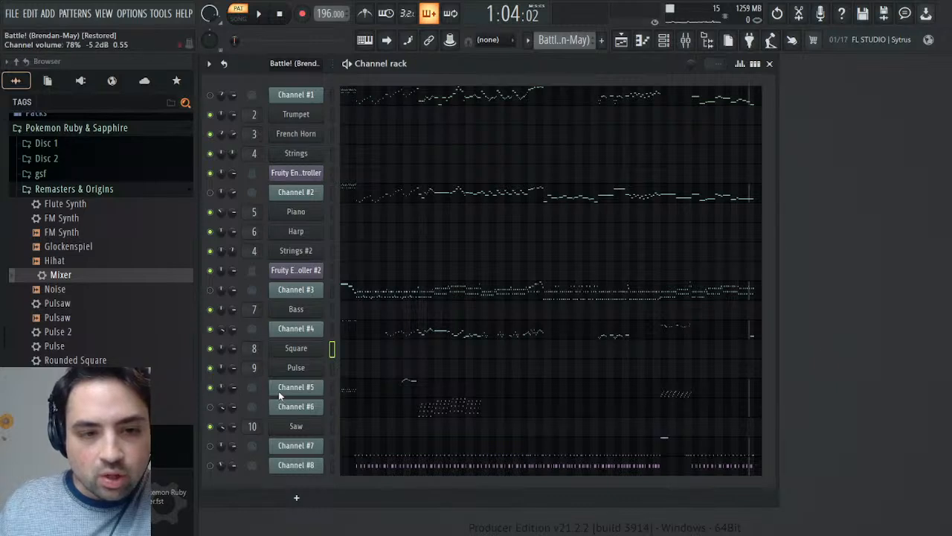
pyautogui.click(280, 362)
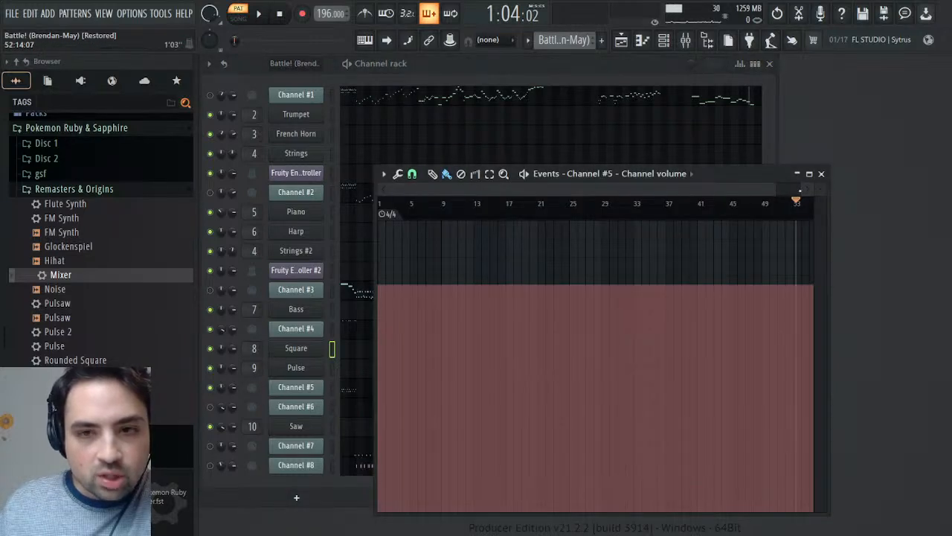
pyautogui.click(823, 173)
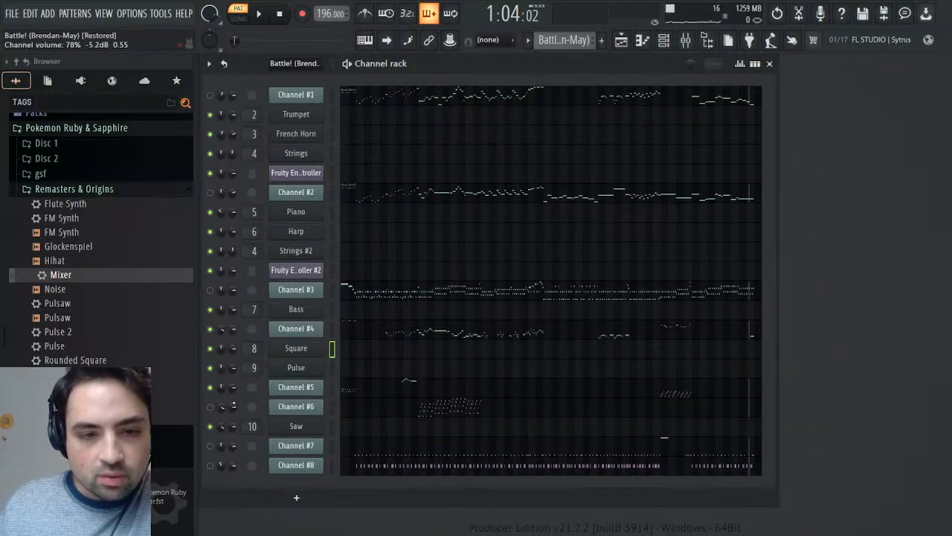
pyautogui.click(314, 367)
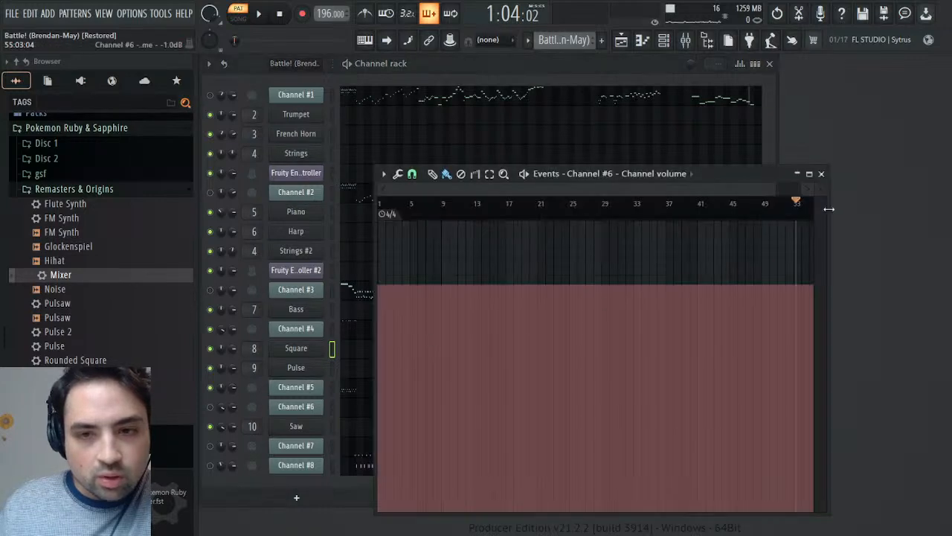
pyautogui.click(822, 174)
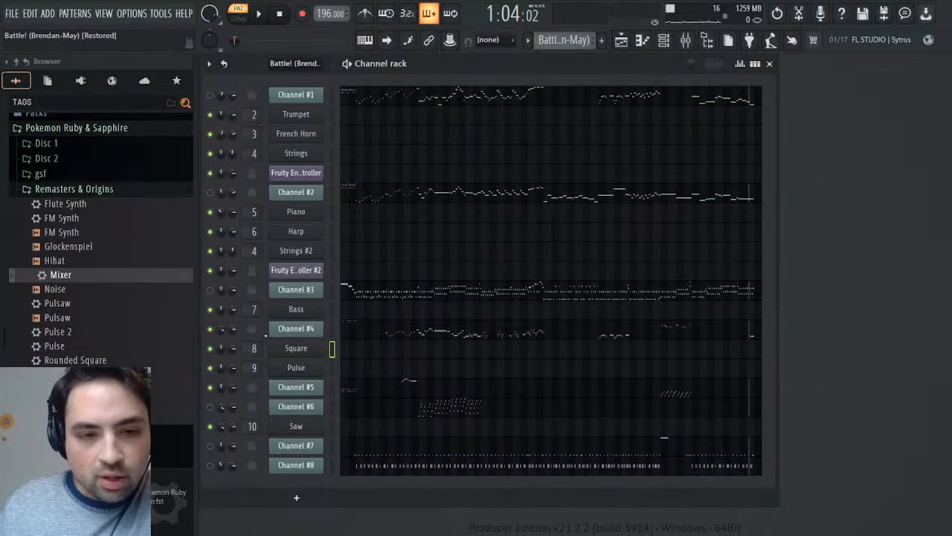
# - Open Channel #4's Mod controller events and play from around bar 9 through the Mod change at bar 14
pyautogui.click(296, 328)
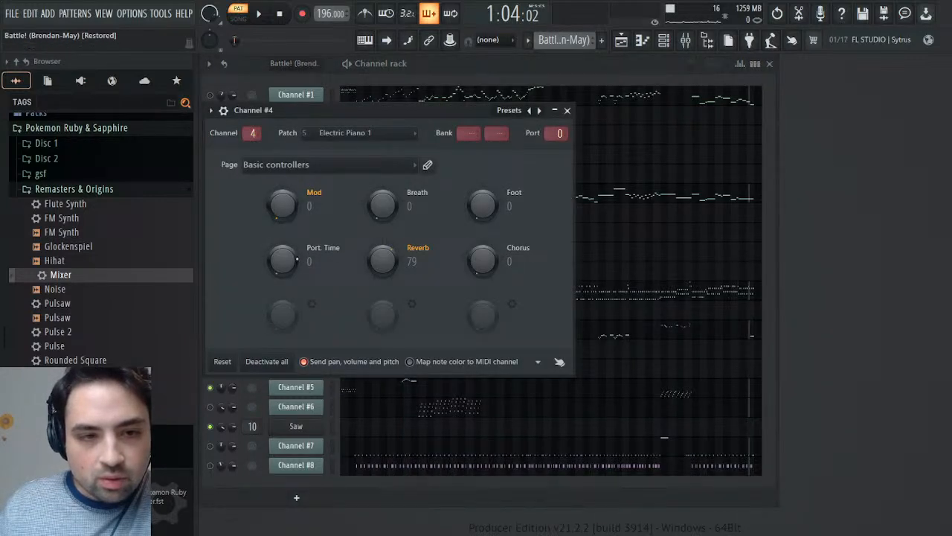
pyautogui.click(297, 259)
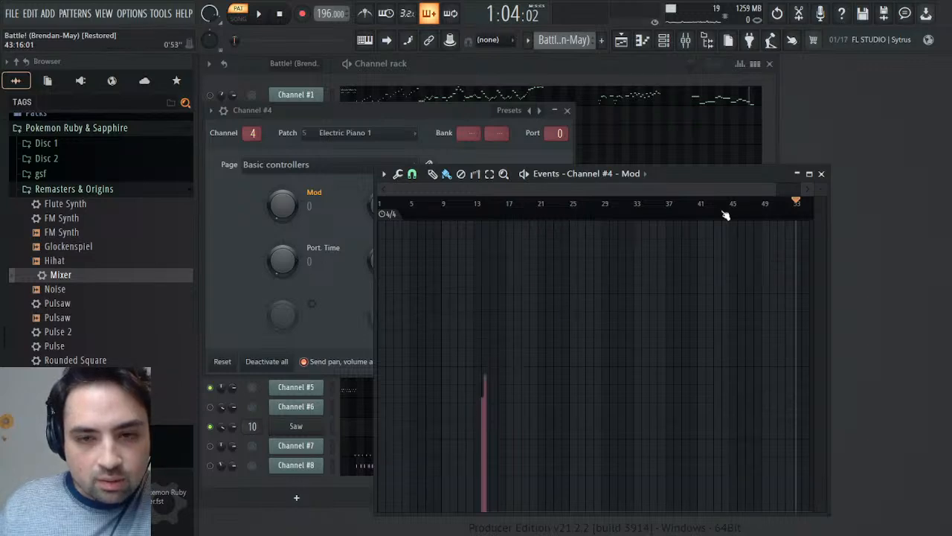
pyautogui.moveTo(773, 190); pyautogui.dragTo(520, 192)
pyautogui.click(588, 211)
pyautogui.click(260, 15)
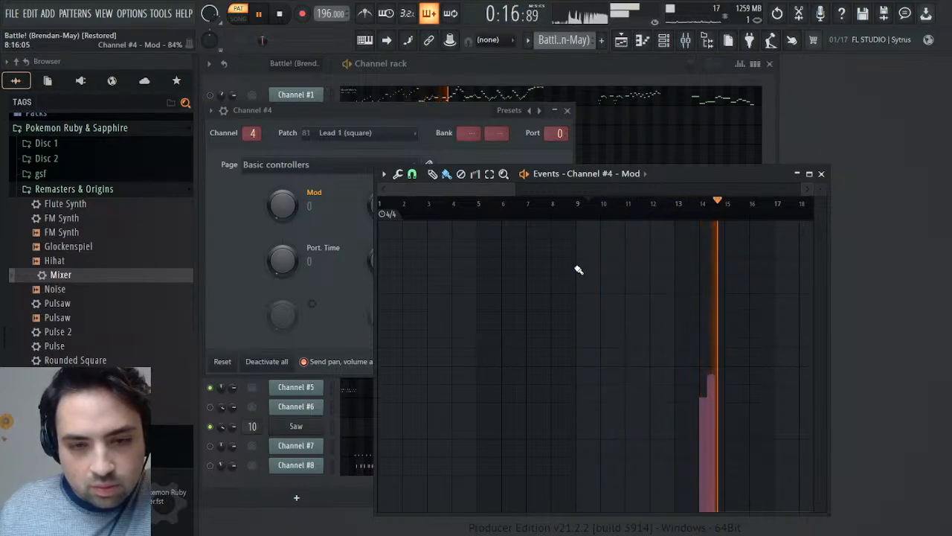
pyautogui.click(279, 14)
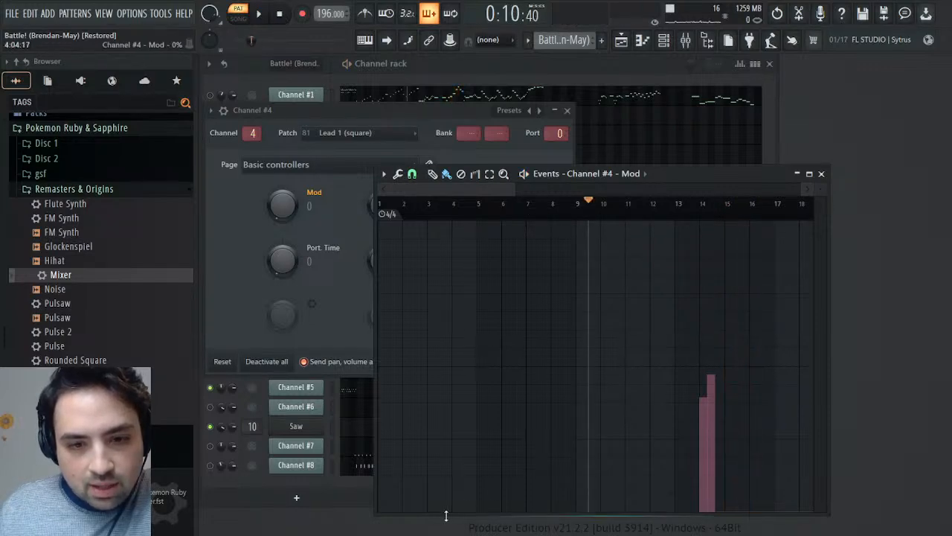
# - Undo the low Mod values drawn ahead of bar 14 and replay the passage from around bars 12 and 11
pyautogui.moveTo(434, 514); pyautogui.dragTo(415, 518)
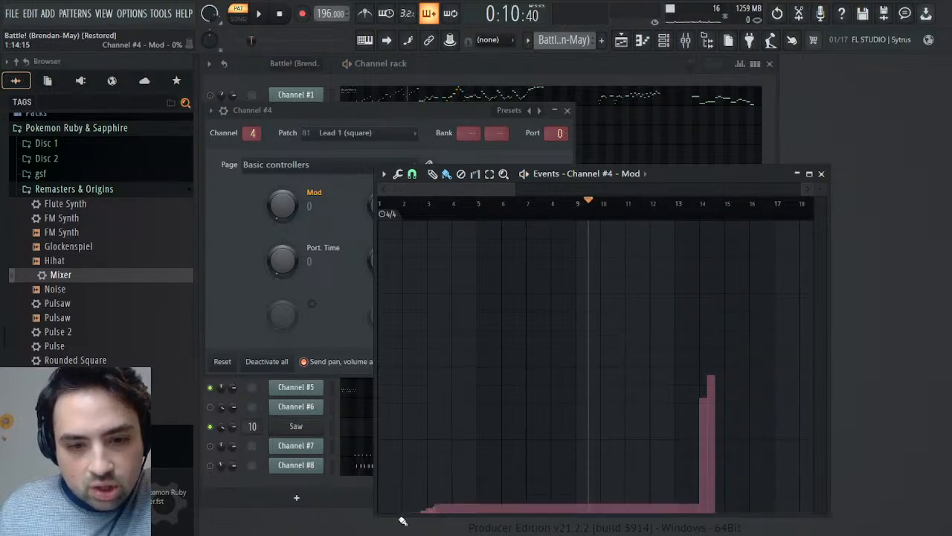
pyautogui.hotkey('ctrl', 'z')
pyautogui.click(669, 208)
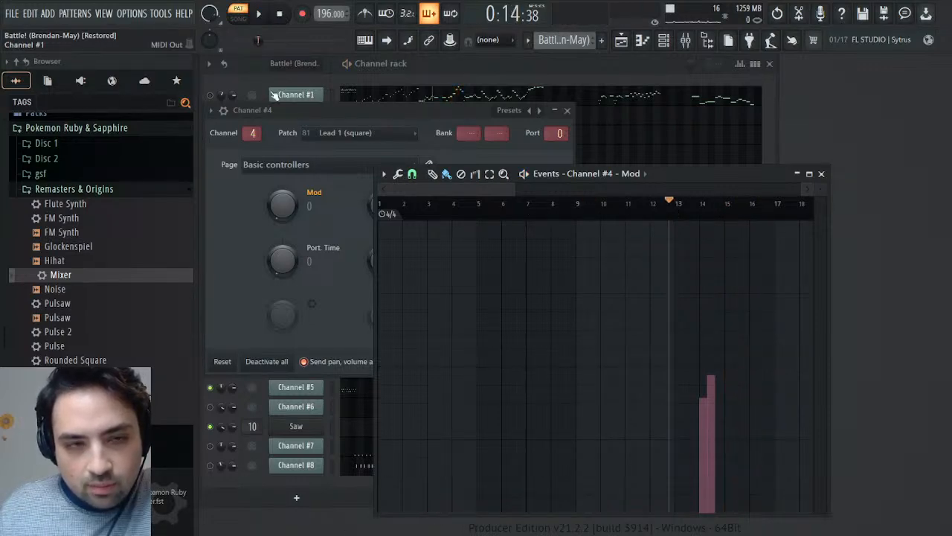
pyautogui.click(258, 13)
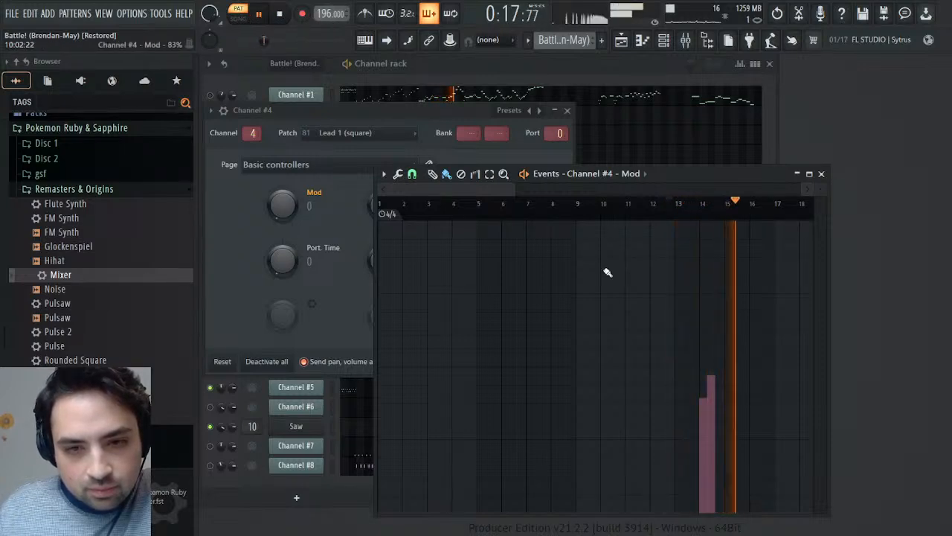
pyautogui.click(645, 210)
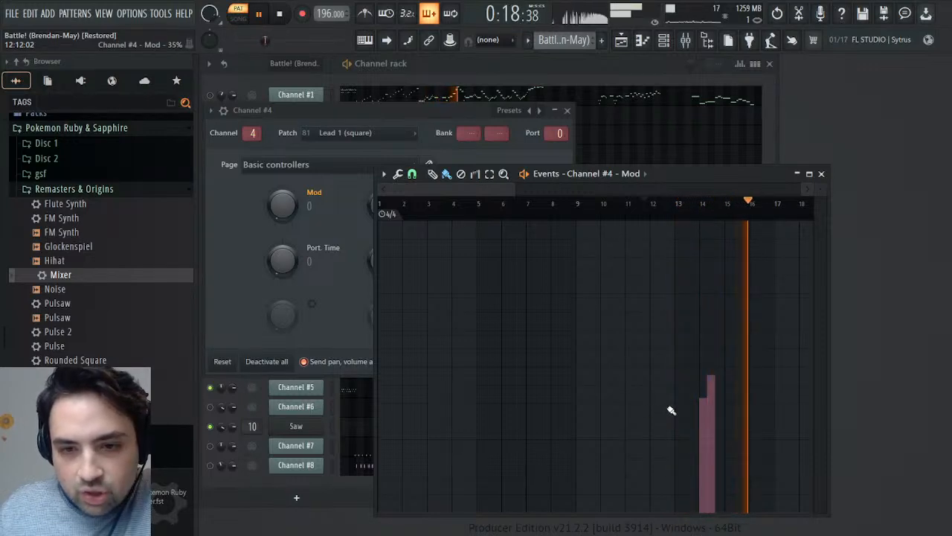
pyautogui.press('space')
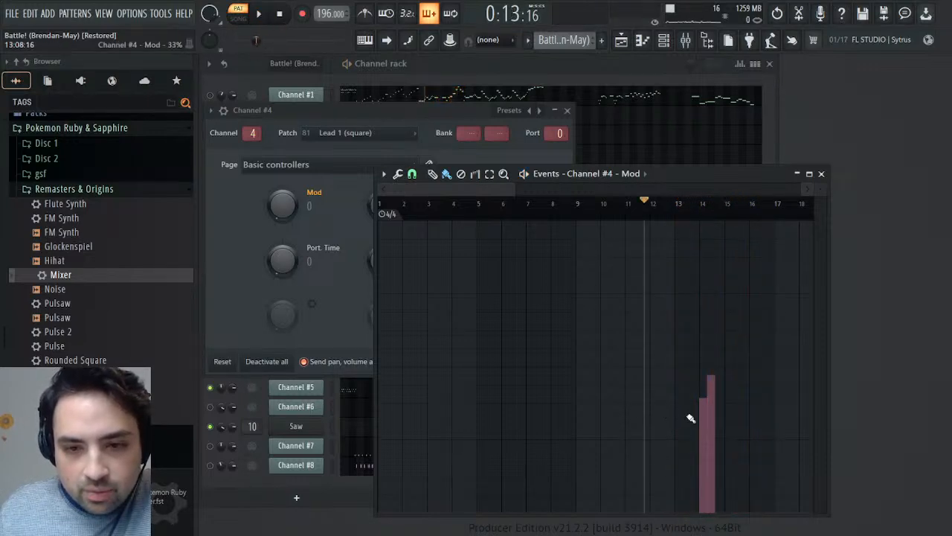
# - Add a Mod step of about 31% shortly before bar 14 in Channel #4's events, undoing the earlier misplaced one
pyautogui.click(692, 417)
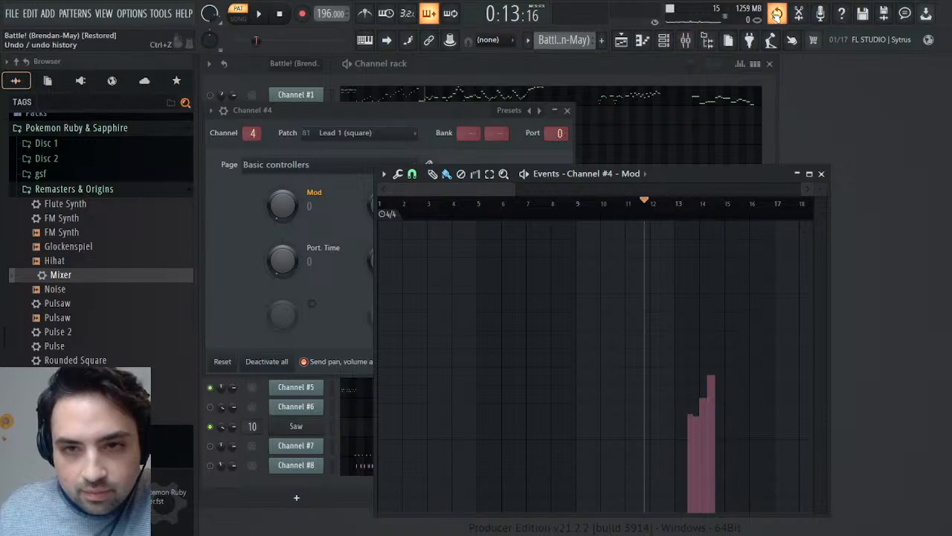
pyautogui.click(777, 13)
pyautogui.moveTo(391, 189); pyautogui.dragTo(470, 189)
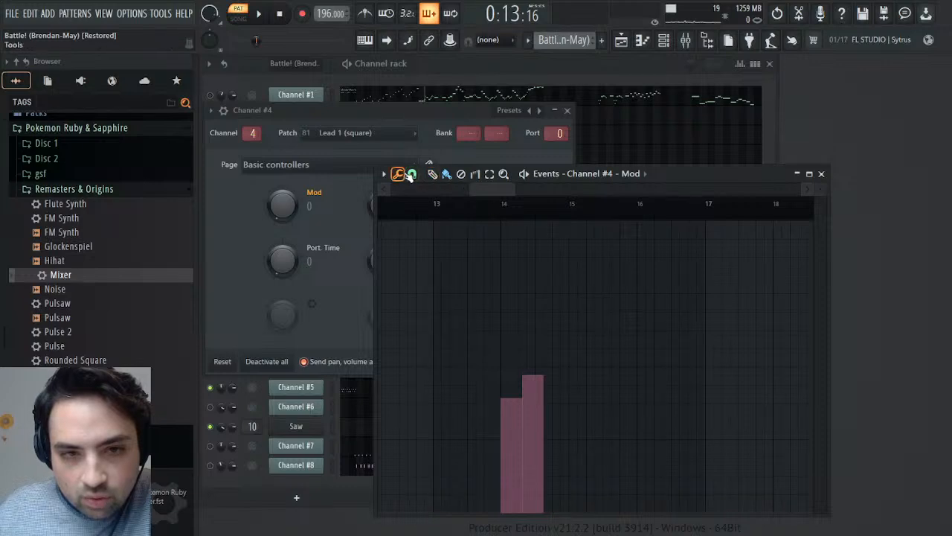
pyautogui.click(482, 414)
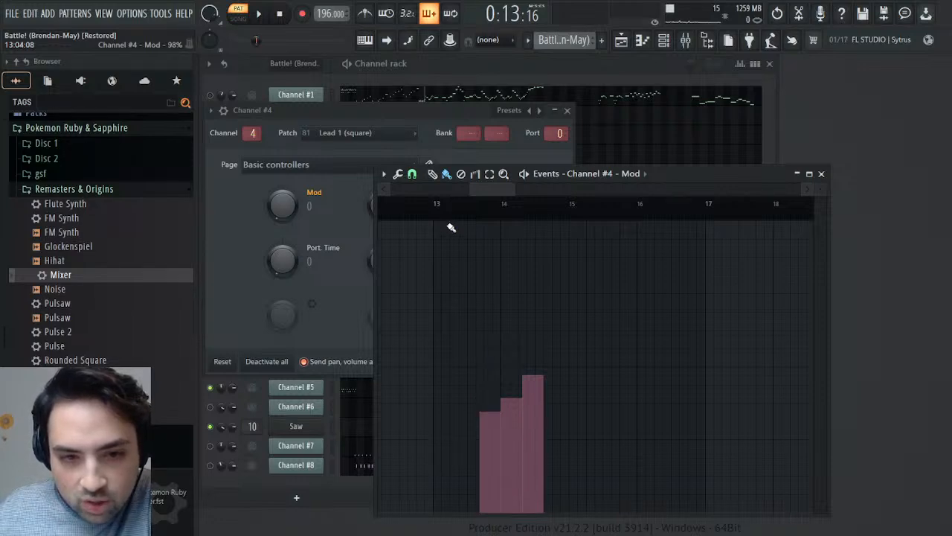
pyautogui.click(433, 173)
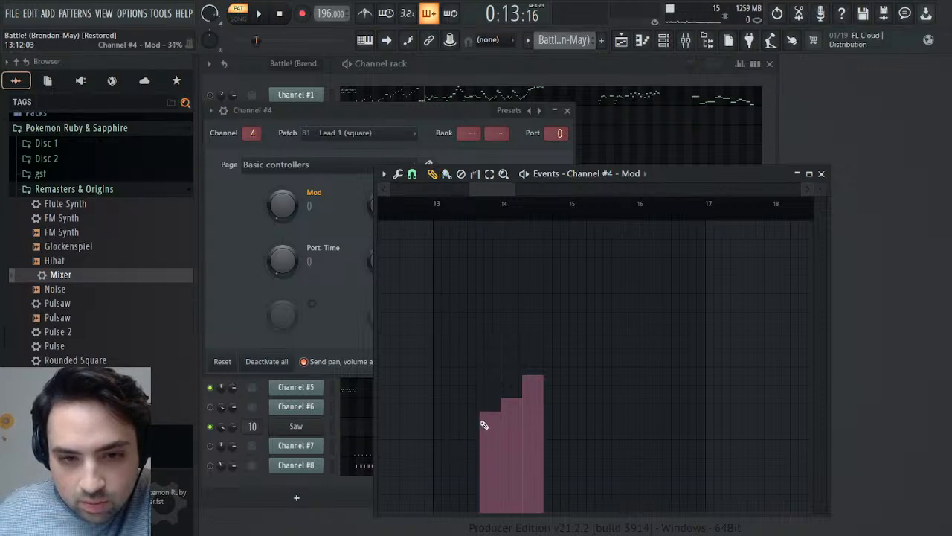
# - Play Channel #4's Mod passage from around bar 13, save the project and close the Mod events
pyautogui.click(458, 202)
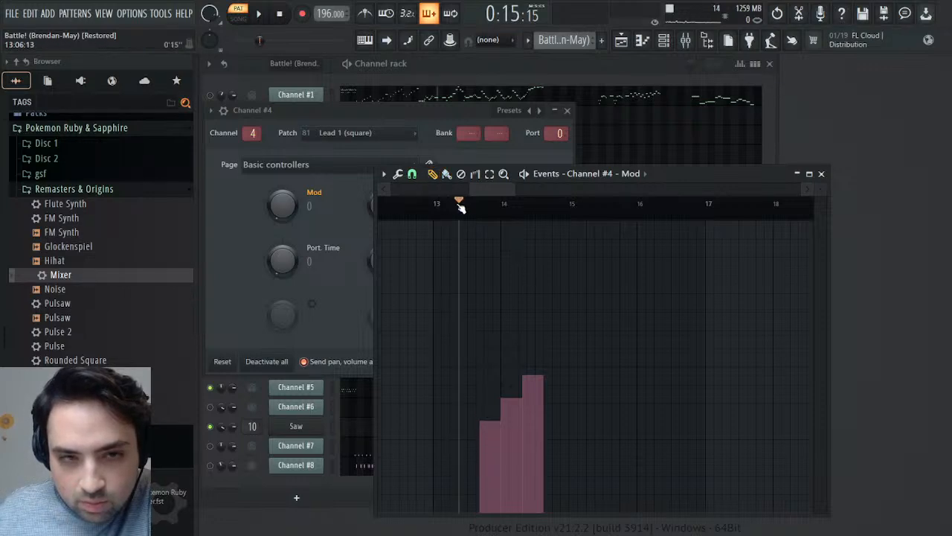
pyautogui.click(258, 14)
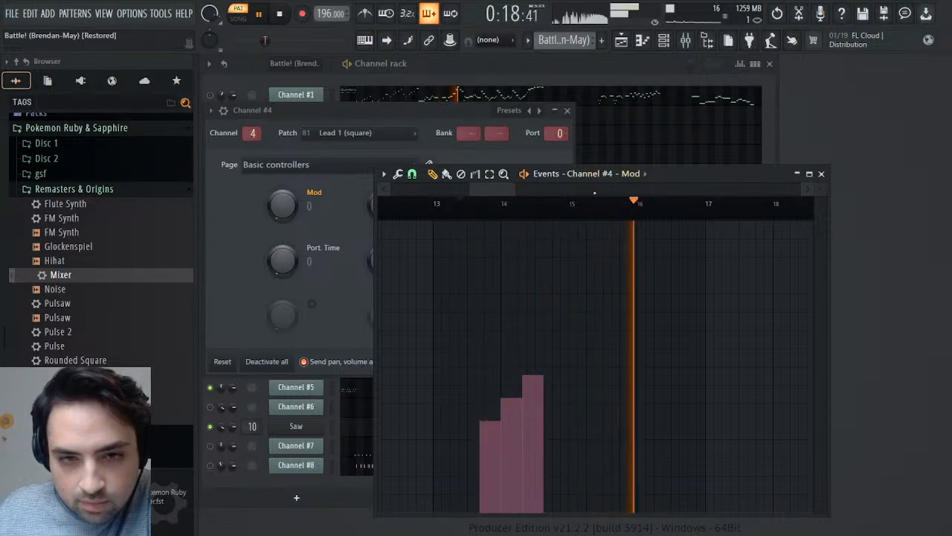
pyautogui.moveTo(521, 188); pyautogui.dragTo(624, 221)
pyautogui.moveTo(552, 189); pyautogui.dragTo(385, 184)
pyautogui.press('space')
pyautogui.press('space')
pyautogui.press('space')
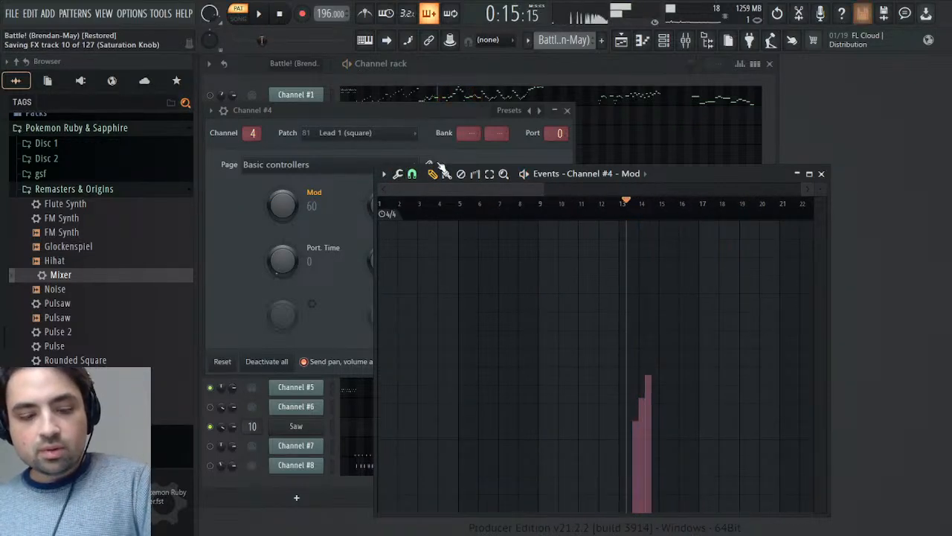
pyautogui.click(821, 174)
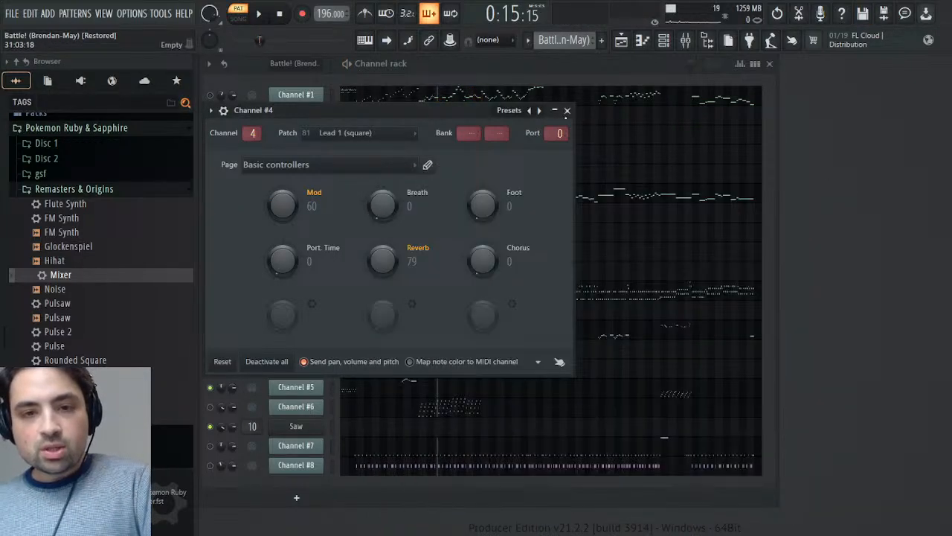
# - Close Channel #4's controllers and play the Synths pattern from around bar 13
pyautogui.click(567, 111)
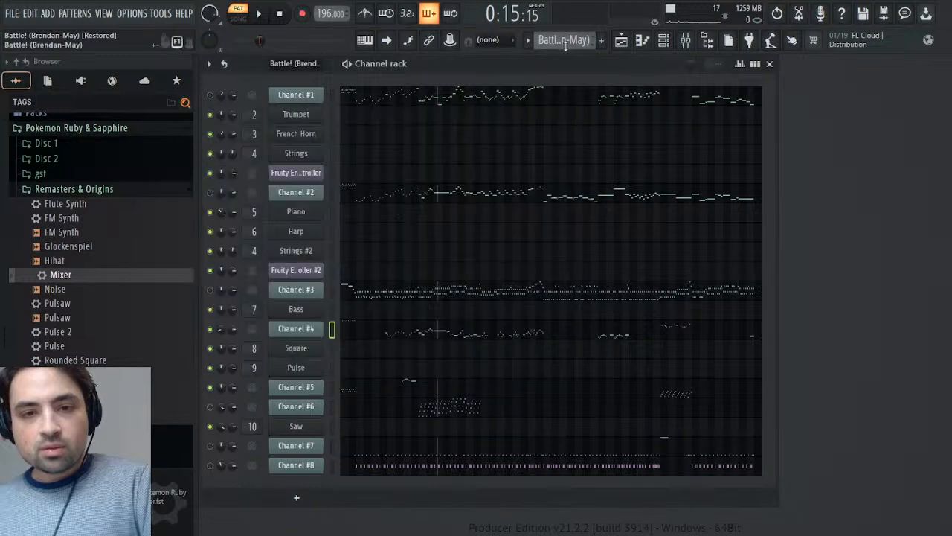
pyautogui.click(593, 82)
pyautogui.press('space')
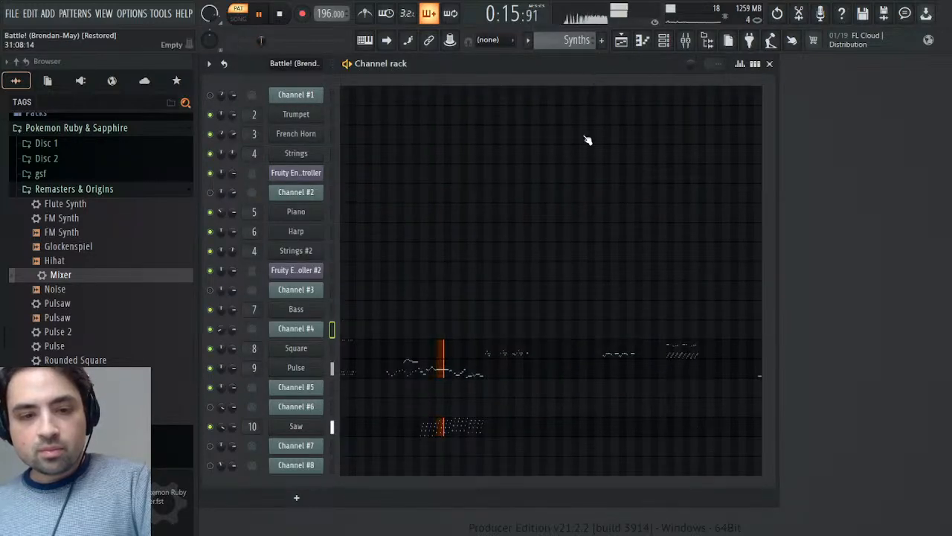
pyautogui.press('space')
# - Open the Pulse synth's Operator 1 pitch envelope/LFO amount events and scale all their values to 25%
pyautogui.click(304, 371)
pyautogui.click(406, 250)
pyautogui.click(638, 298)
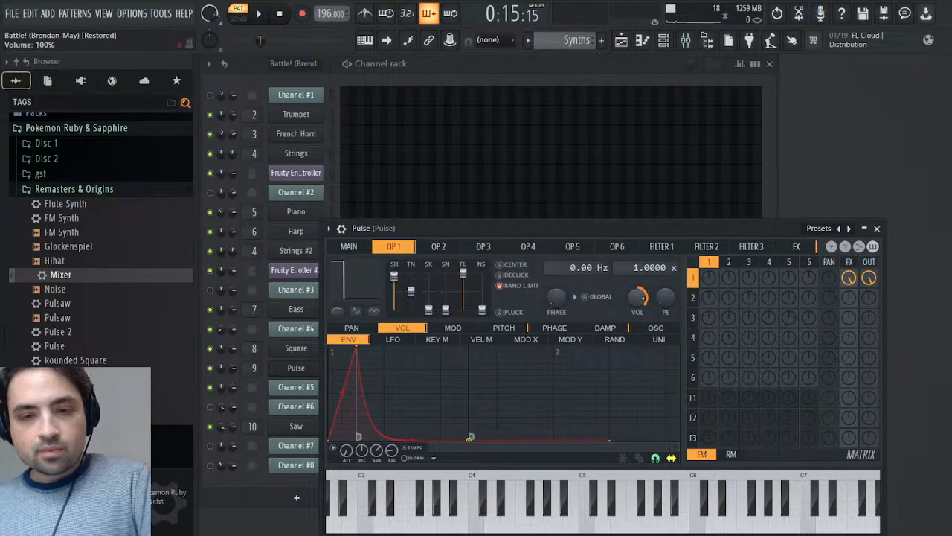
pyautogui.click(672, 329)
pyautogui.hotkey('ctrl', 'a')
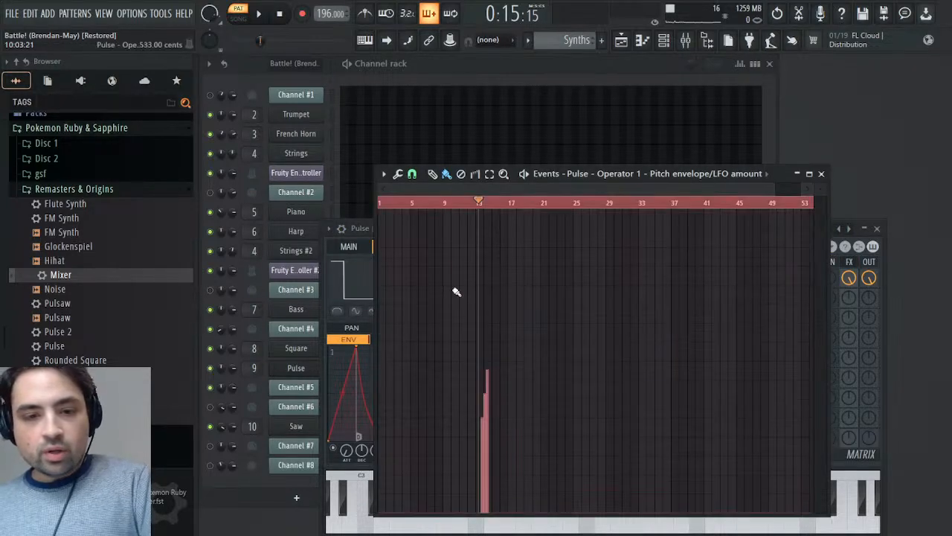
pyautogui.click(426, 205)
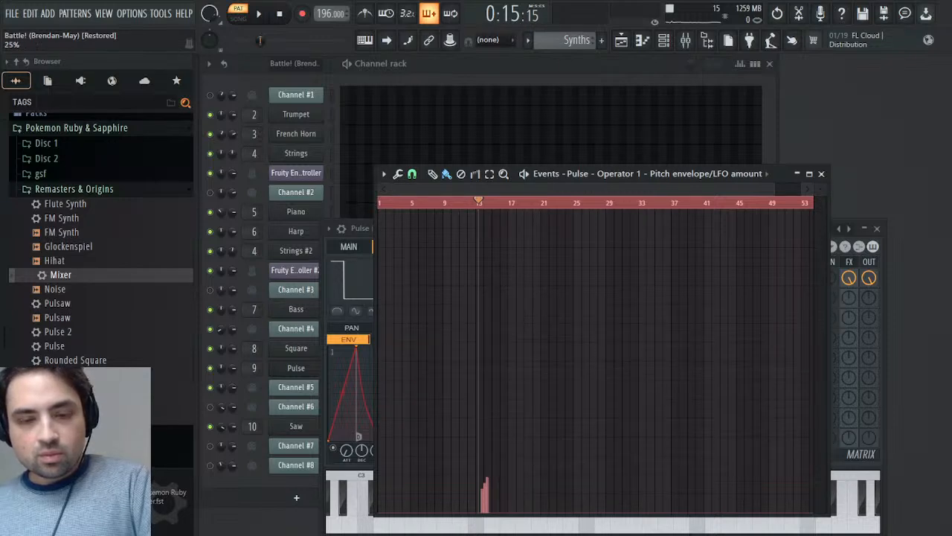
# - Play the Synths pattern with the rescaled pitch envelope events, and close the events and the Pulse editor
pyautogui.press('space')
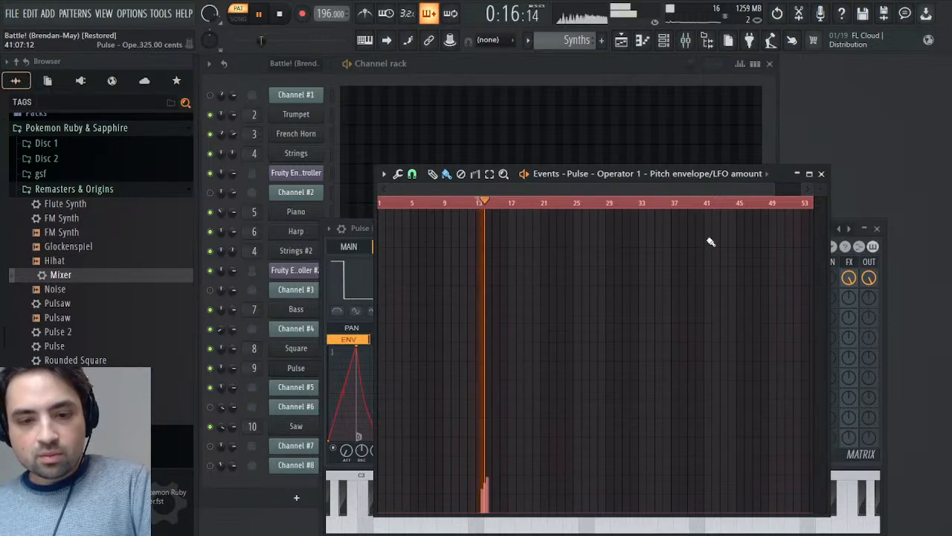
pyautogui.click(822, 174)
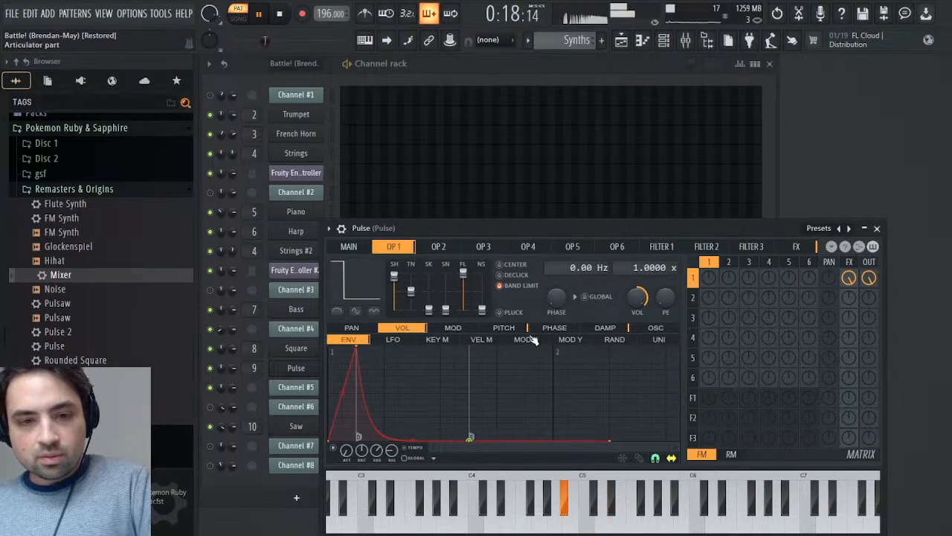
pyautogui.click(878, 228)
pyautogui.press('space')
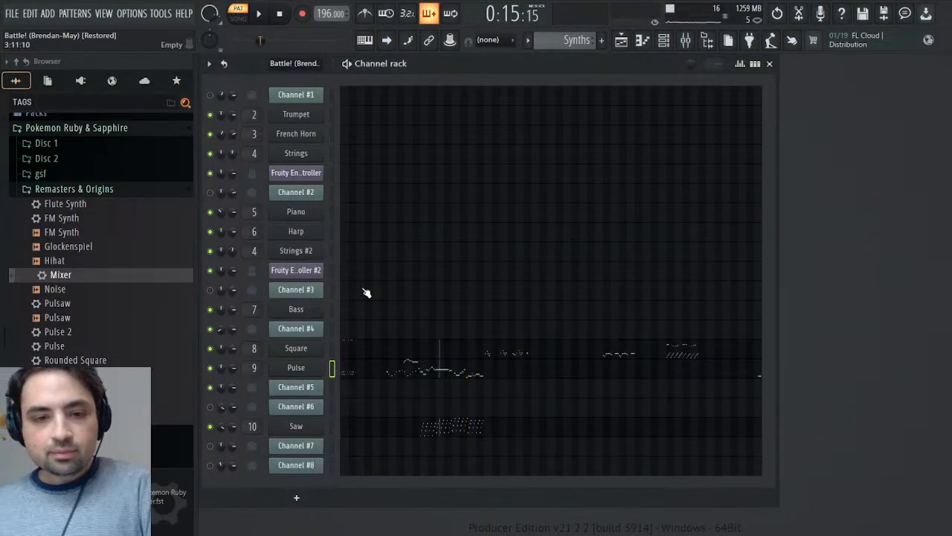
# - Switch to the Battle! (Brendan-May) pattern and play the same passage from around bar 13 for comparison
pyautogui.scroll(2, 575, 40)
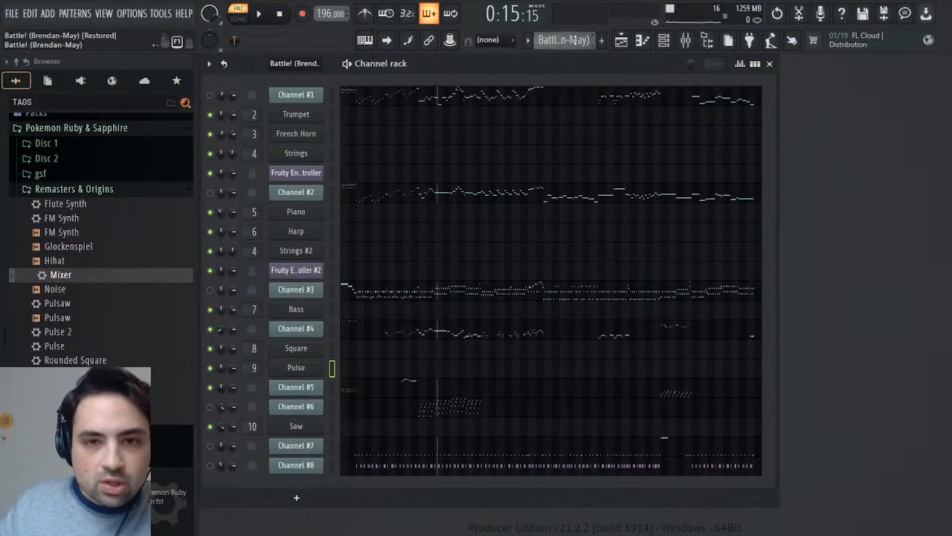
pyautogui.press('space')
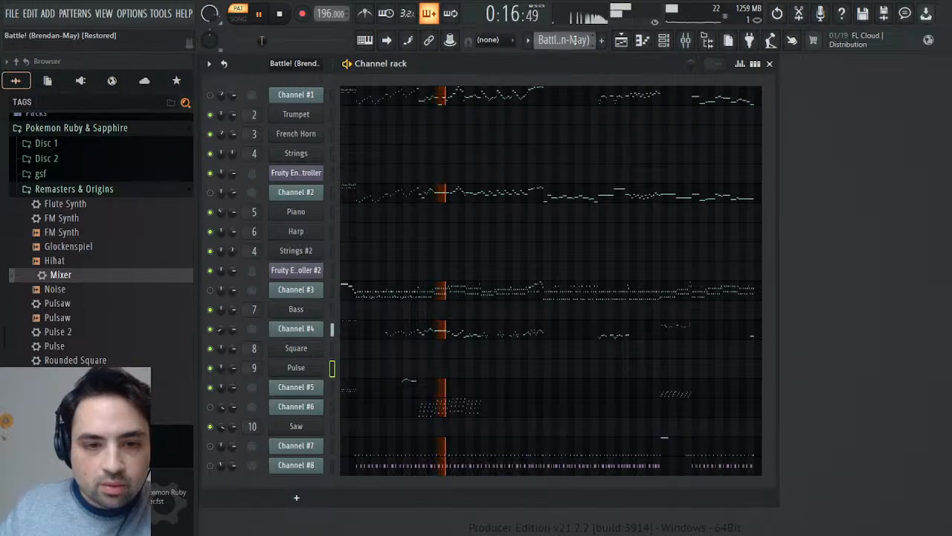
pyautogui.press('space')
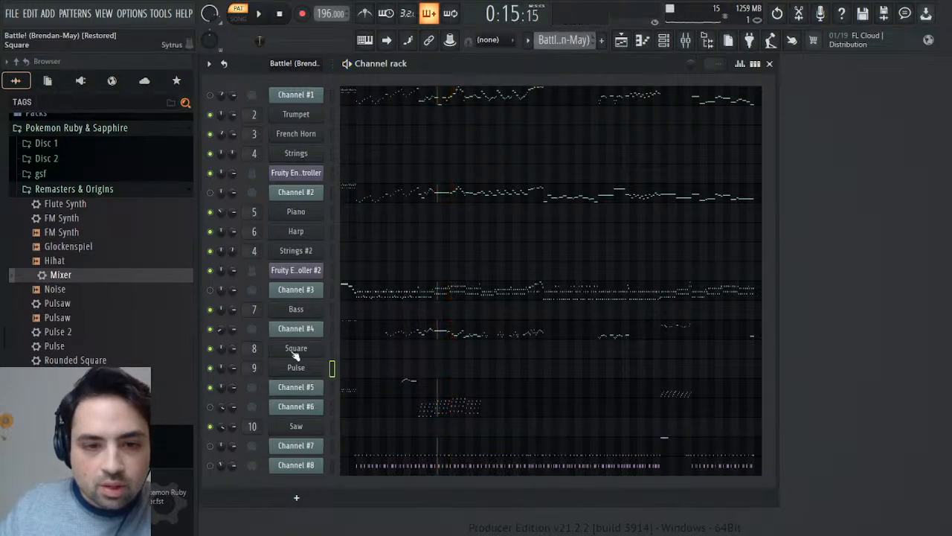
# - Open Channel #5's Mod controller events, play the passage from around bar 9 into bar 10, and close them
pyautogui.click(281, 389)
pyautogui.rightClick(300, 223)
pyautogui.click(345, 274)
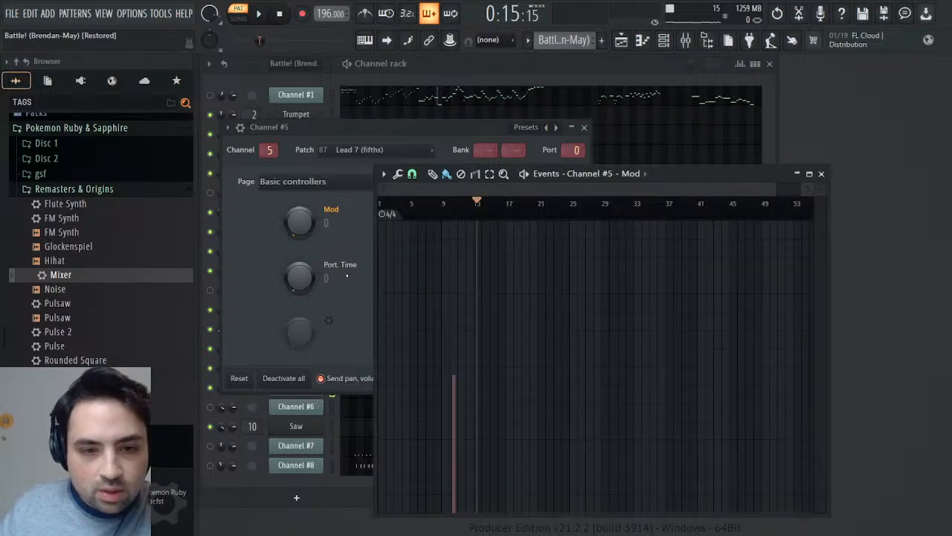
pyautogui.click(442, 214)
pyautogui.press('space')
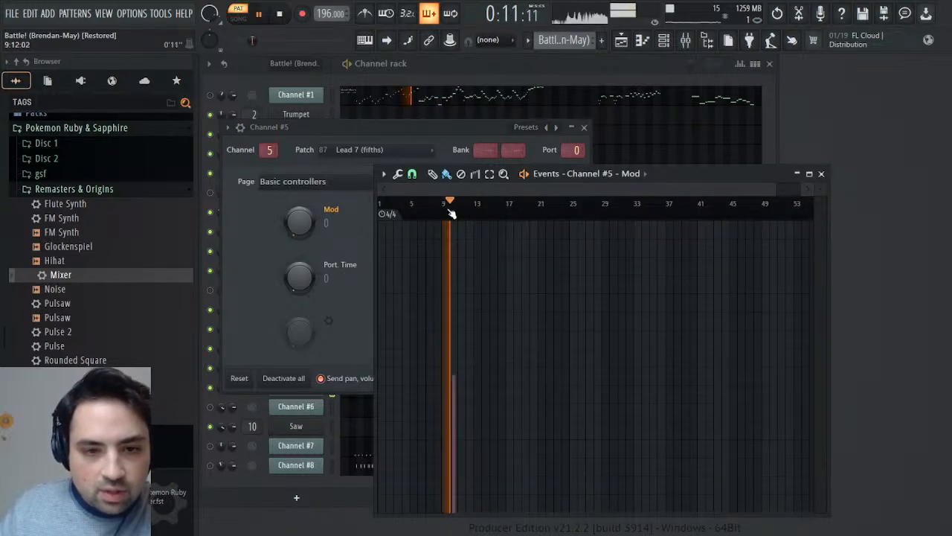
pyautogui.press('space')
pyautogui.click(584, 126)
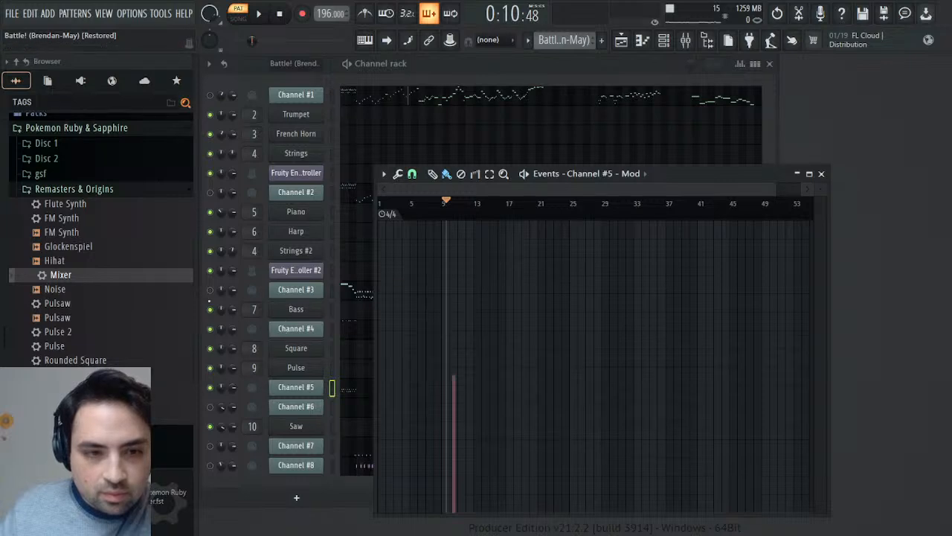
pyautogui.press('space')
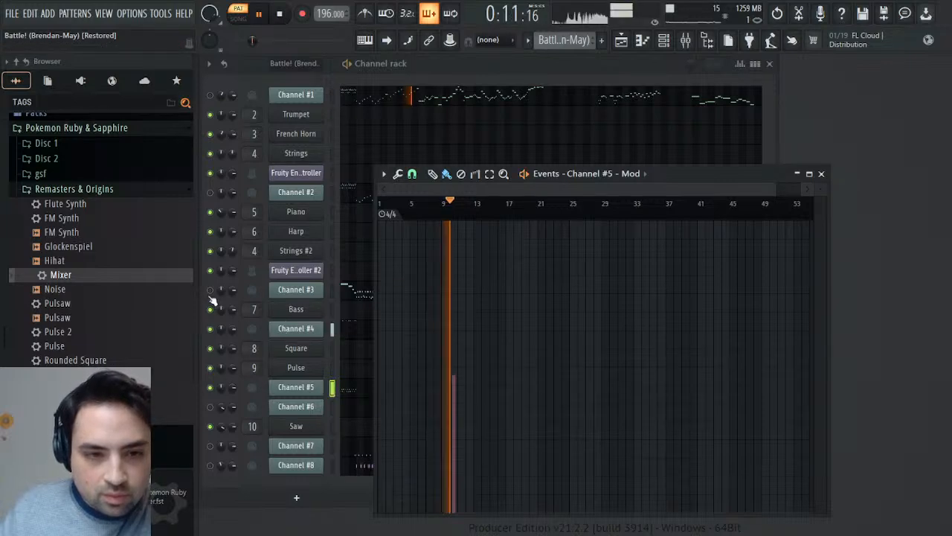
pyautogui.click(821, 173)
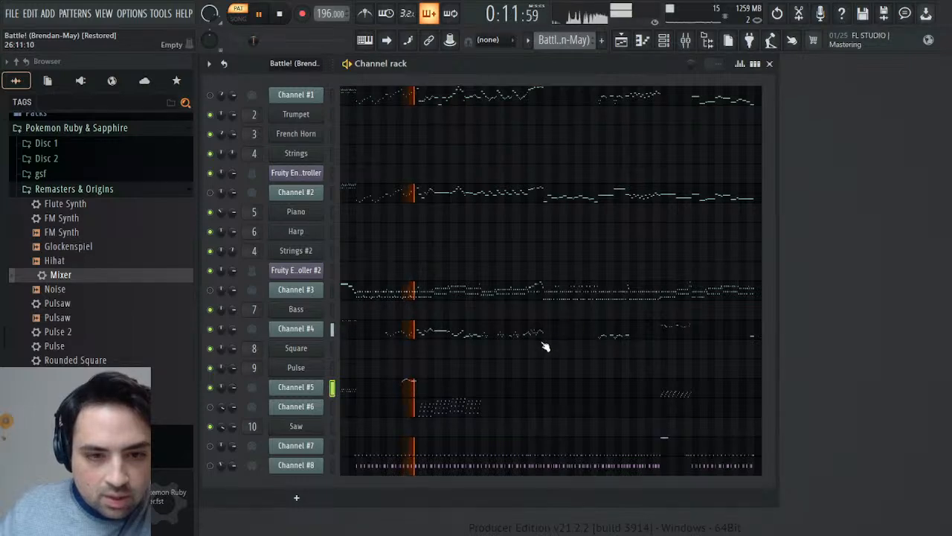
pyautogui.press('space')
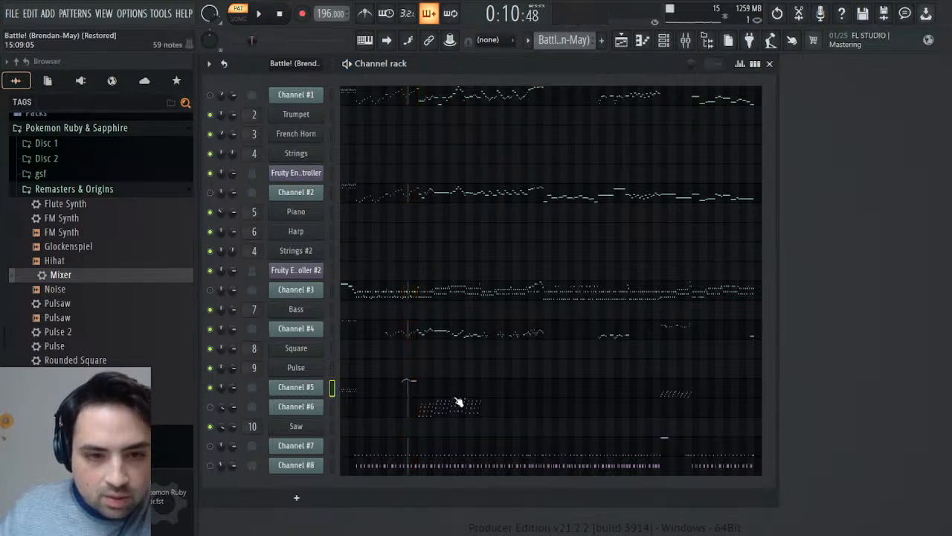
# - Reopen Channel #5's Mod events zoomed in on bars 8 to 14 and play from around bar 9
pyautogui.click(277, 387)
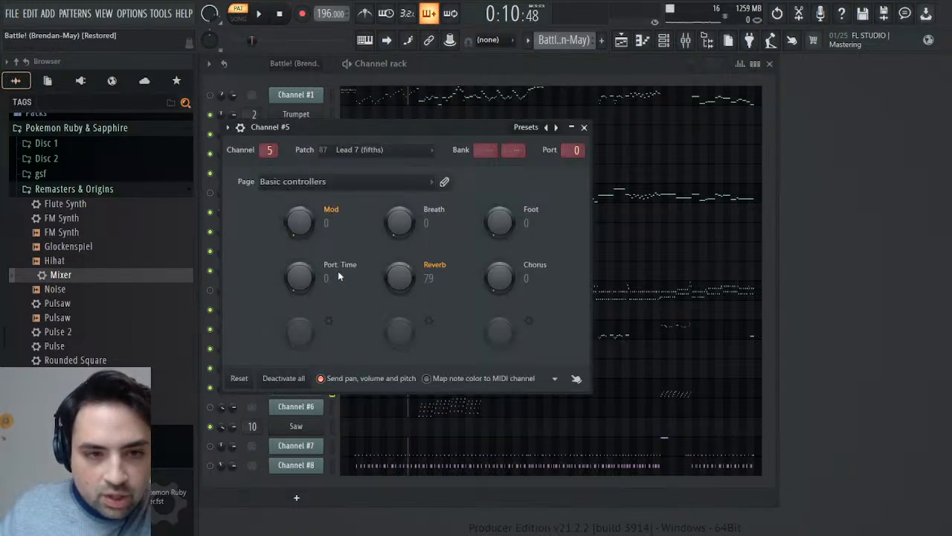
pyautogui.press('F7')
pyautogui.moveTo(775, 189); pyautogui.dragTo(488, 192)
pyautogui.press('space')
pyautogui.press('space')
pyautogui.moveTo(392, 187); pyautogui.dragTo(440, 188)
pyautogui.click(467, 203)
pyautogui.press('space')
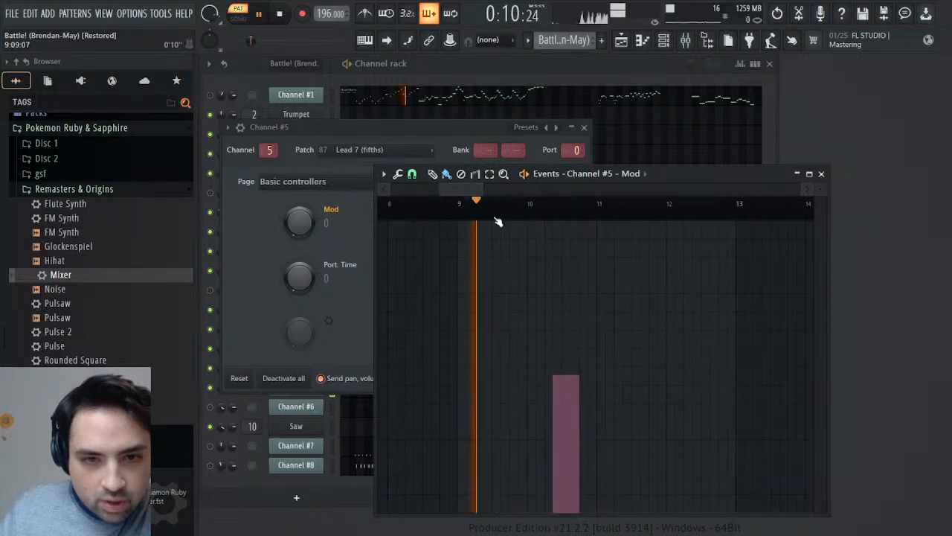
# - Replay Channel #5's passage repeatedly from slightly different points early in bar 9 to locate the Mod onset
pyautogui.press('space')
pyautogui.click(485, 218)
pyautogui.press('space')
pyautogui.press('space')
pyautogui.moveTo(486, 218); pyautogui.dragTo(489, 217)
pyautogui.press('space')
pyautogui.press('space')
pyautogui.press('space')
pyautogui.press('space')
pyautogui.press('space')
pyautogui.press('space')
pyautogui.click(481, 214)
pyautogui.press('space')
pyautogui.press('space')
pyautogui.press('space')
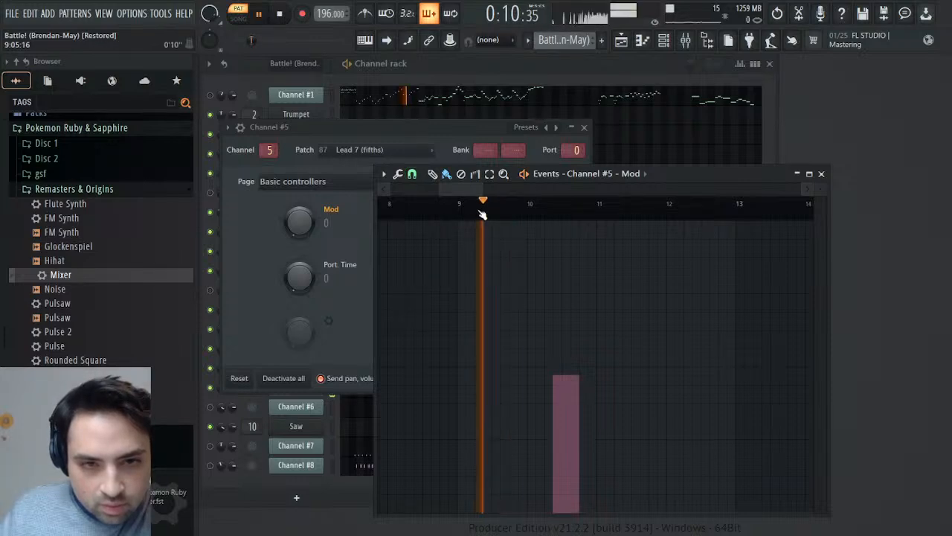
pyautogui.press('space')
pyautogui.click(478, 214)
pyautogui.press('space')
pyautogui.press('space')
pyautogui.press('space')
pyautogui.press('space')
# - Place the playhead at the second G7 note of bar 9 in Channel #5's piano roll and close the roll
pyautogui.click(585, 129)
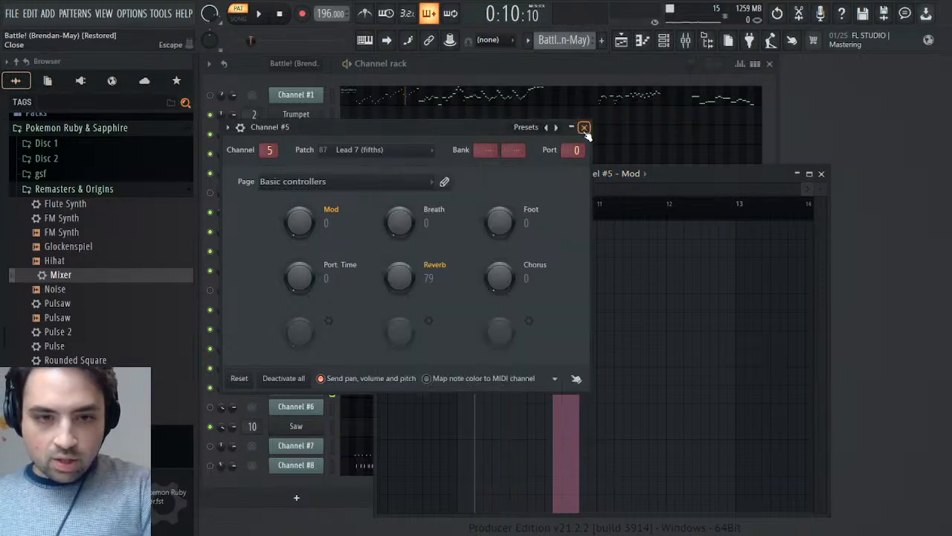
pyautogui.click(357, 389)
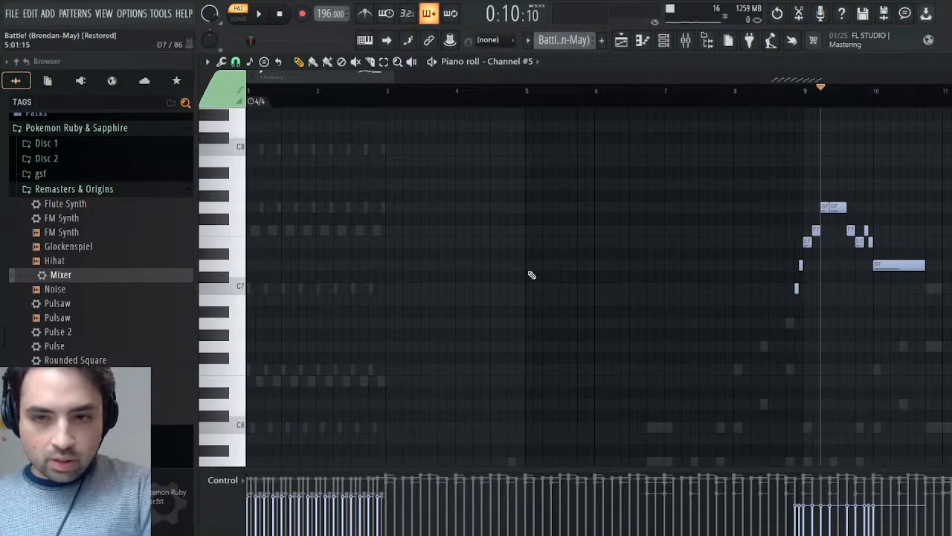
pyautogui.moveTo(831, 104); pyautogui.dragTo(830, 104)
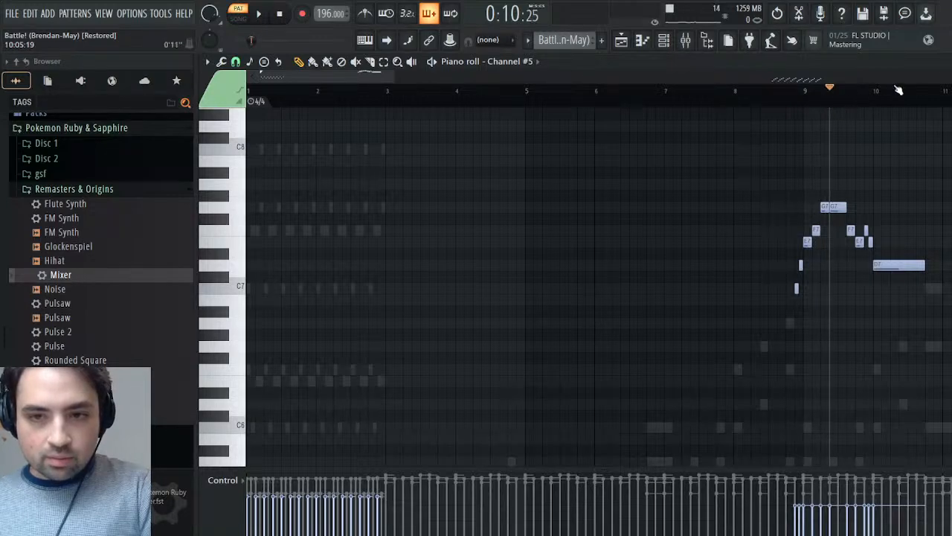
pyautogui.click(945, 61)
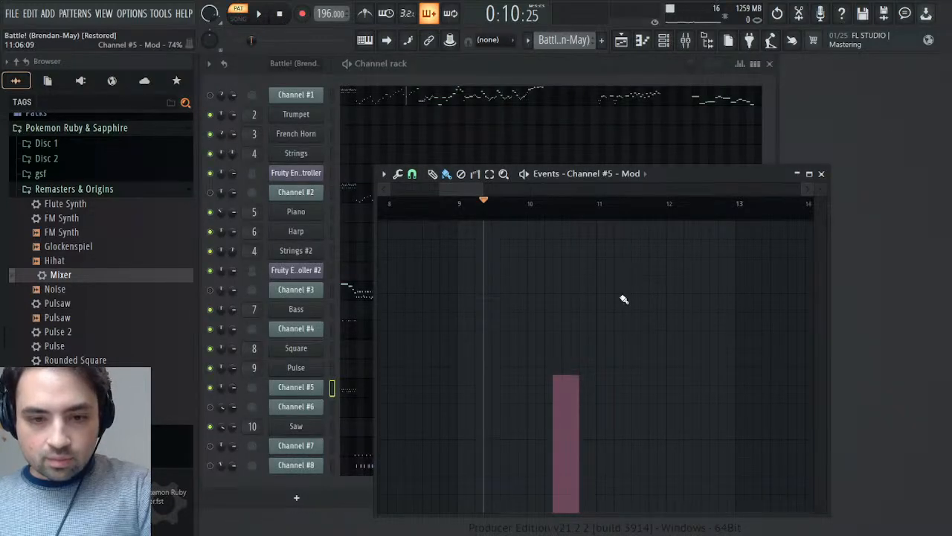
# - Draw a Mod step just after the playhead in bar 9 of Channel #5's events, matching the bar 10 step's height
pyautogui.press('space')
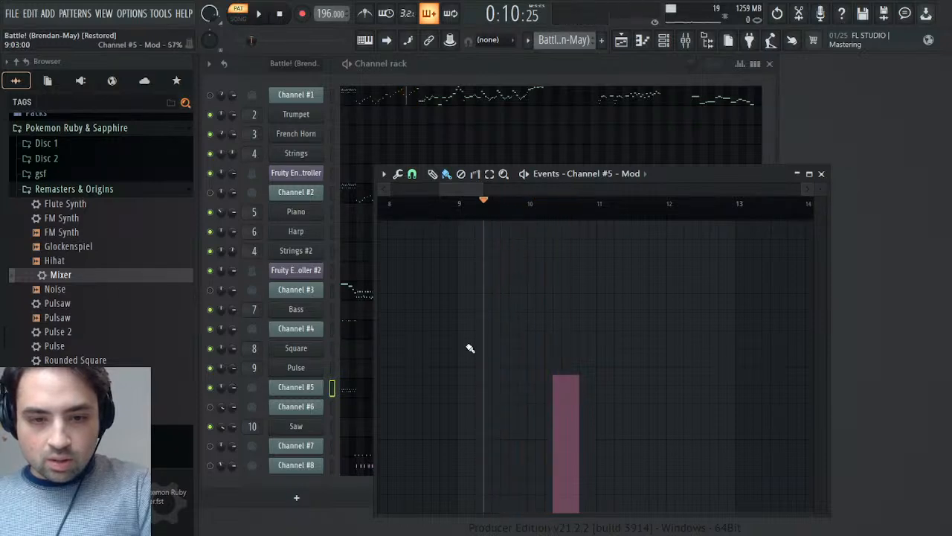
pyautogui.press('p')
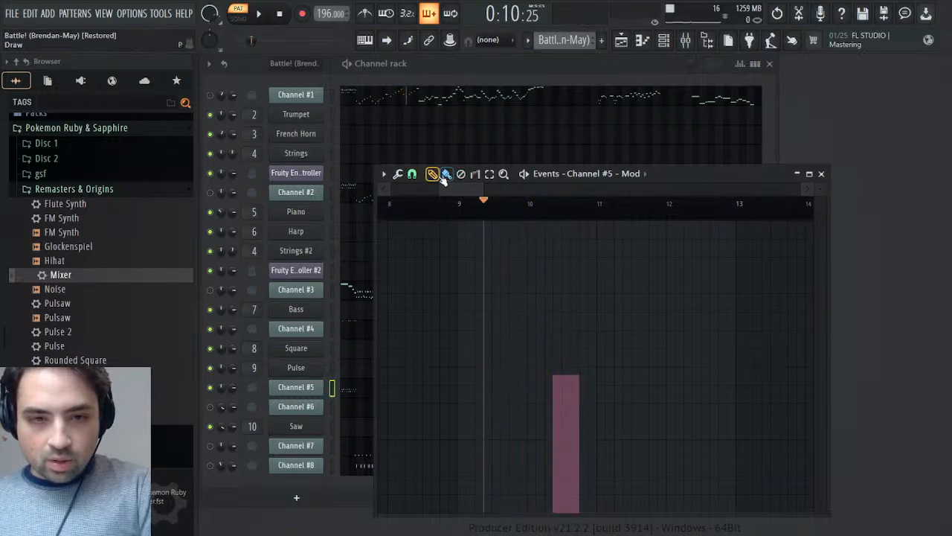
pyautogui.click(497, 379)
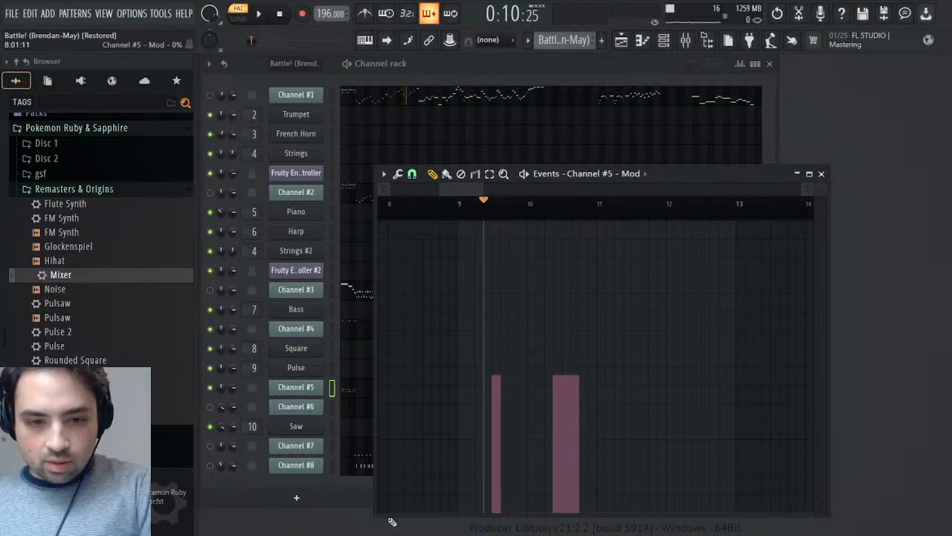
# - Draw 0% Mod values around bars 7 and 8 and at the very start of Channel #5's events
pyautogui.click(360, 500)
pyautogui.click(411, 514)
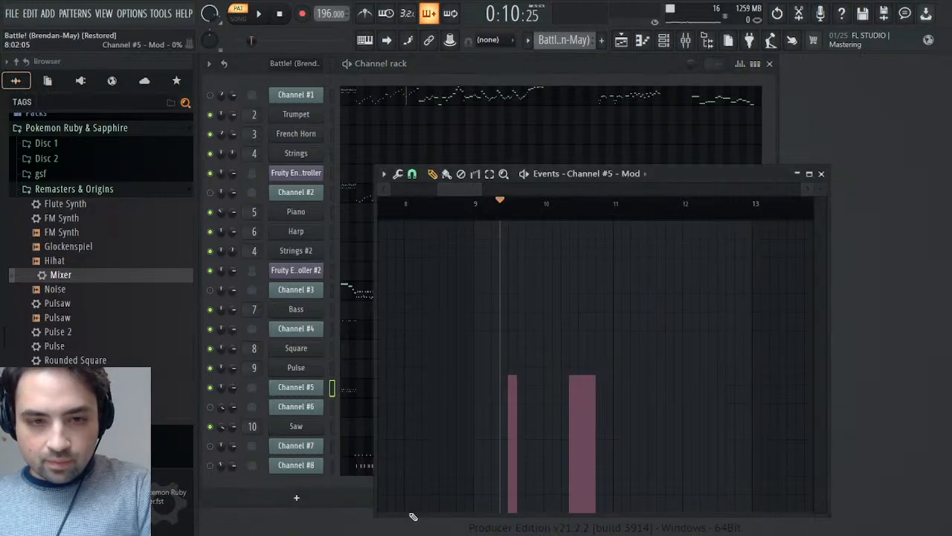
pyautogui.moveTo(396, 514)
pyautogui.mouseDown()
pyautogui.moveTo(319, 531)
pyautogui.moveTo(137, 530)
pyautogui.mouseUp()
pyautogui.moveTo(417, 192); pyautogui.dragTo(461, 200)
pyautogui.moveTo(445, 514); pyautogui.dragTo(459, 531)
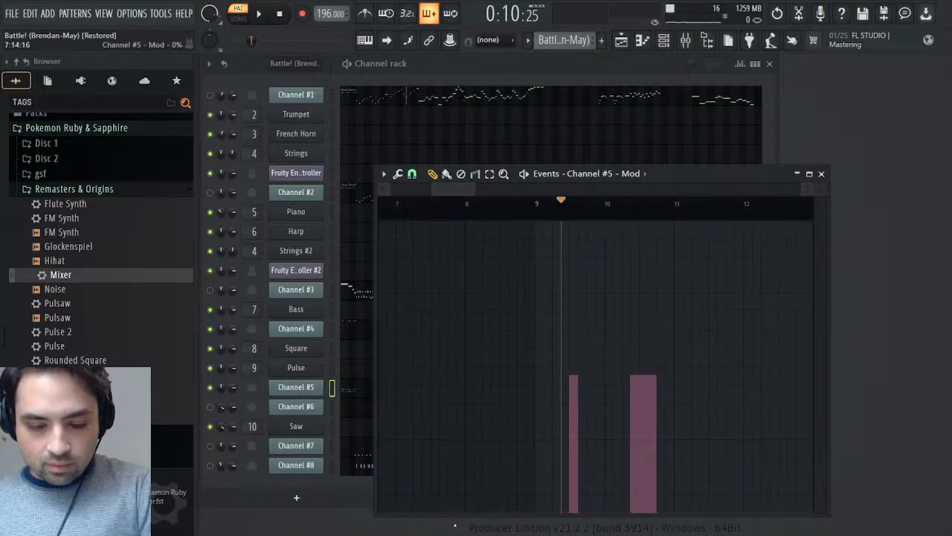
pyautogui.moveTo(462, 190); pyautogui.dragTo(422, 191)
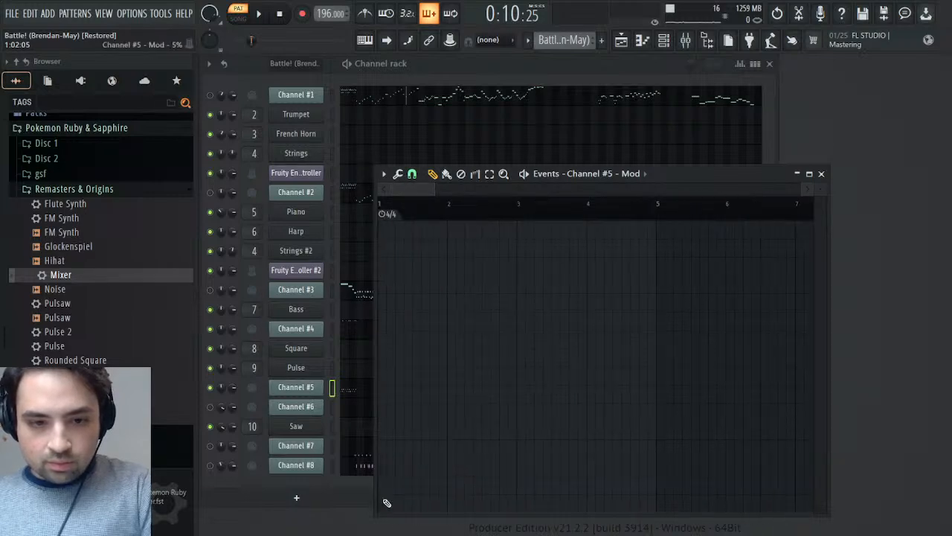
pyautogui.click(411, 516)
pyautogui.moveTo(389, 515); pyautogui.dragTo(421, 515)
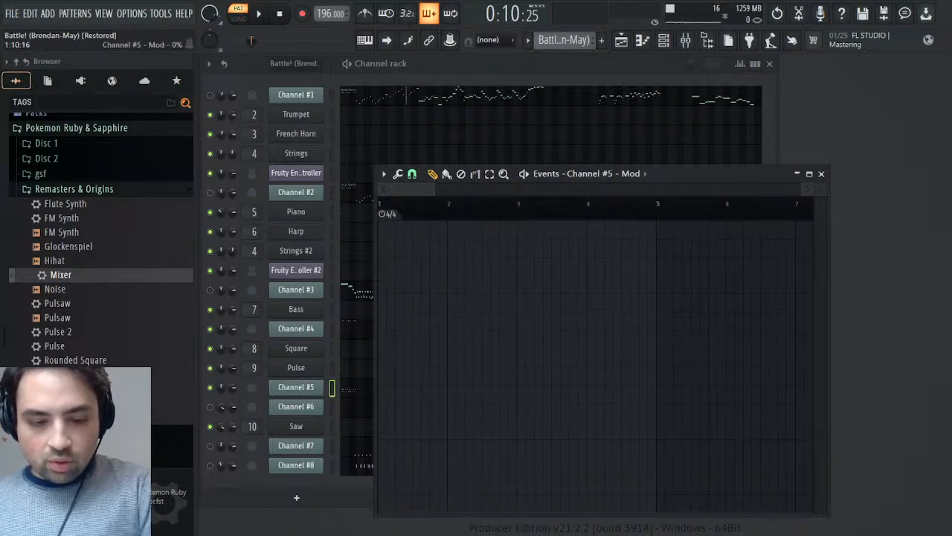
# - Play the edited passage from the middle of bar 9 and close Channel #5's Mod events
pyautogui.press('space')
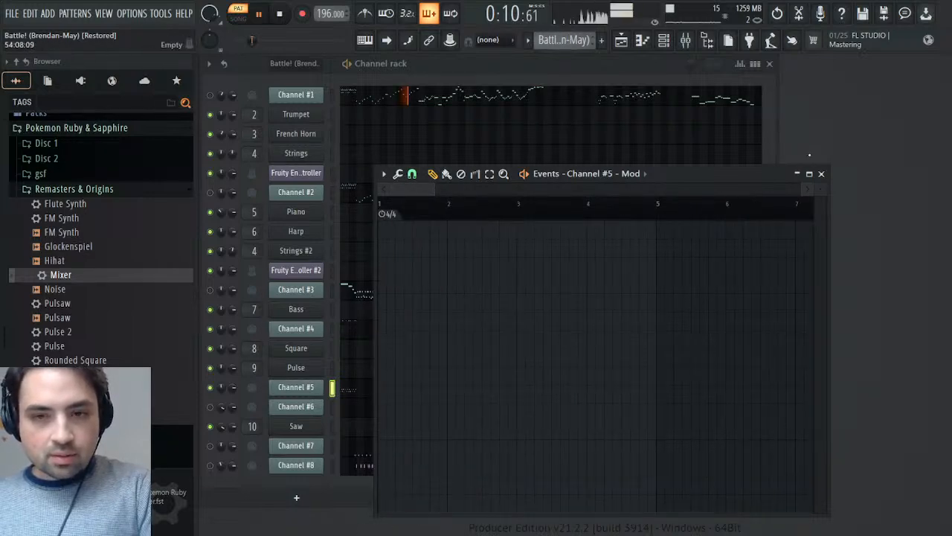
pyautogui.click(819, 174)
pyautogui.press('space')
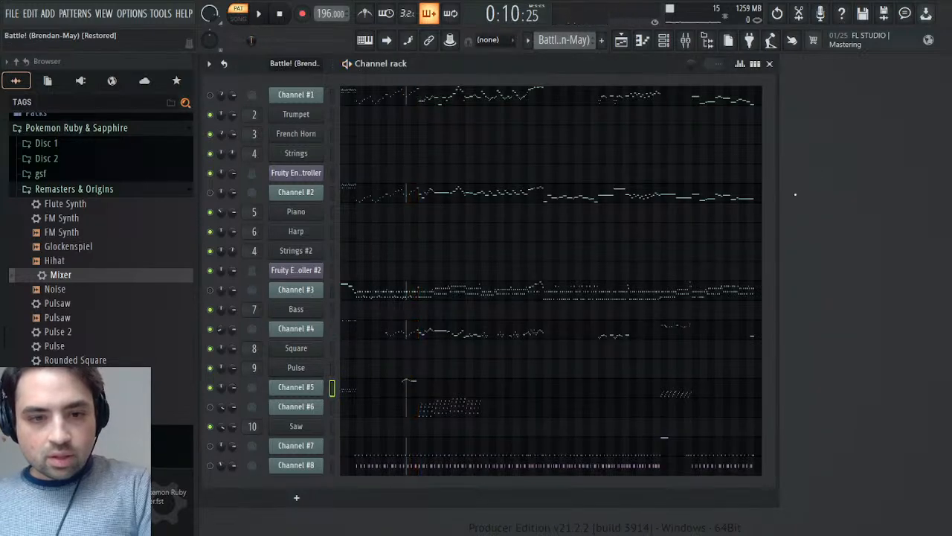
# - Select Channel #5's Mod events from 1:01:00 to 11:02:00 for copying and switch to the Synths pattern
pyautogui.click(308, 397)
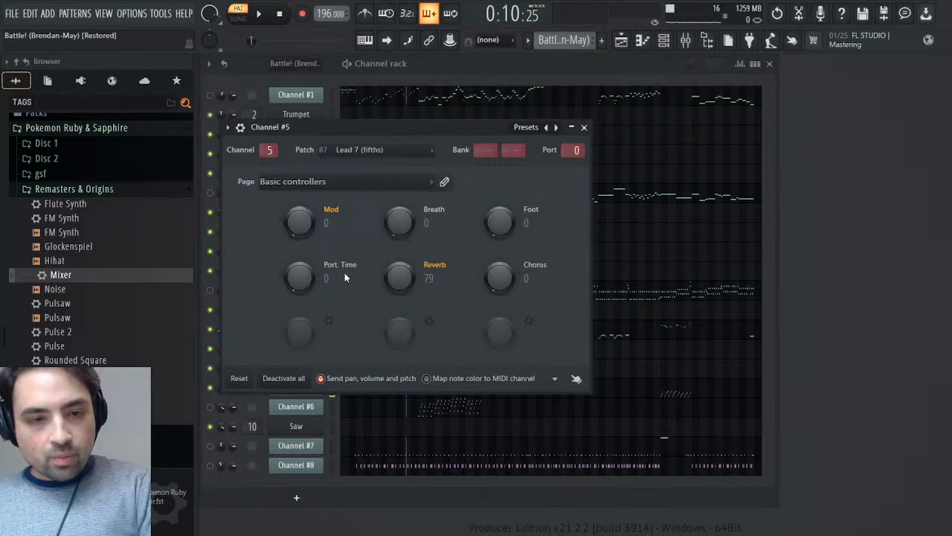
pyautogui.click(346, 266)
pyautogui.press('space')
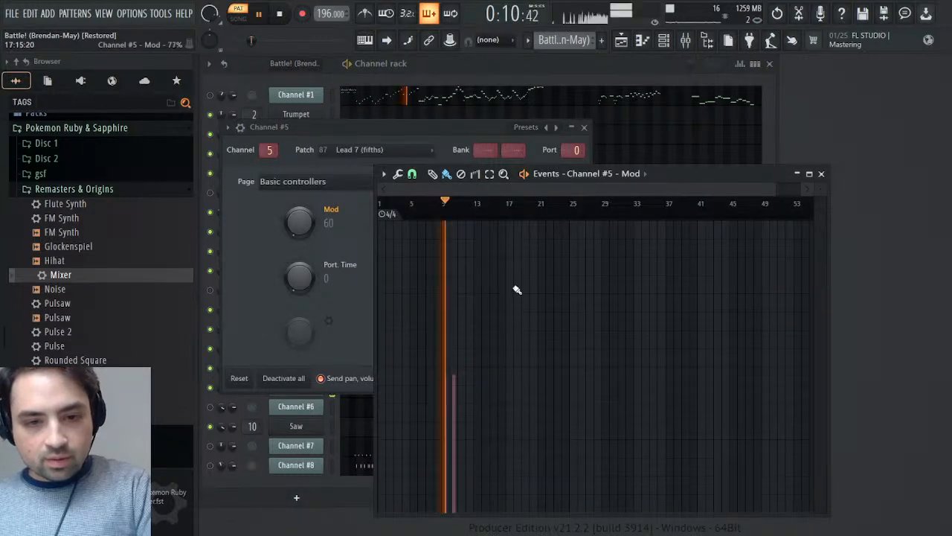
pyautogui.moveTo(459, 214); pyautogui.dragTo(253, 236)
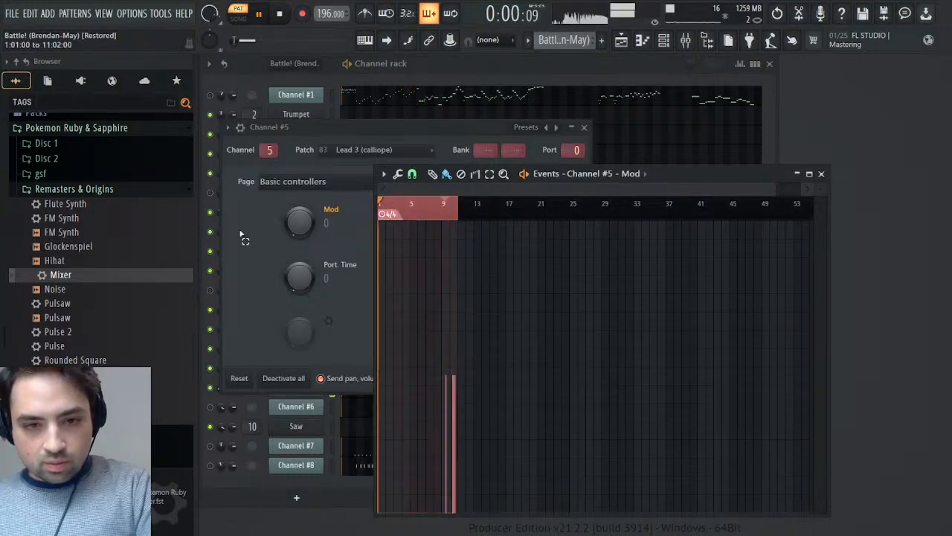
pyautogui.press('space')
pyautogui.click(568, 39)
pyautogui.click(584, 76)
pyautogui.click(583, 127)
pyautogui.click(584, 127)
pyautogui.click(822, 173)
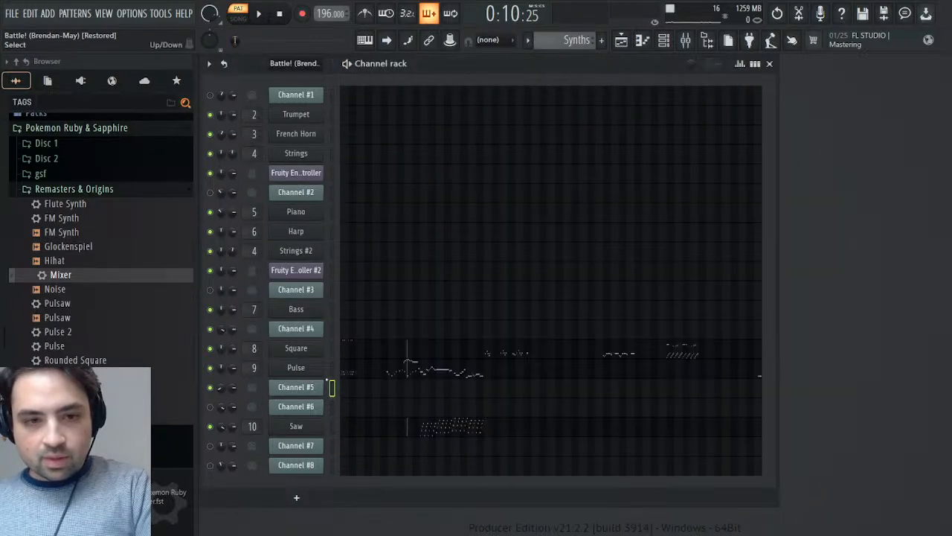
pyautogui.click(312, 368)
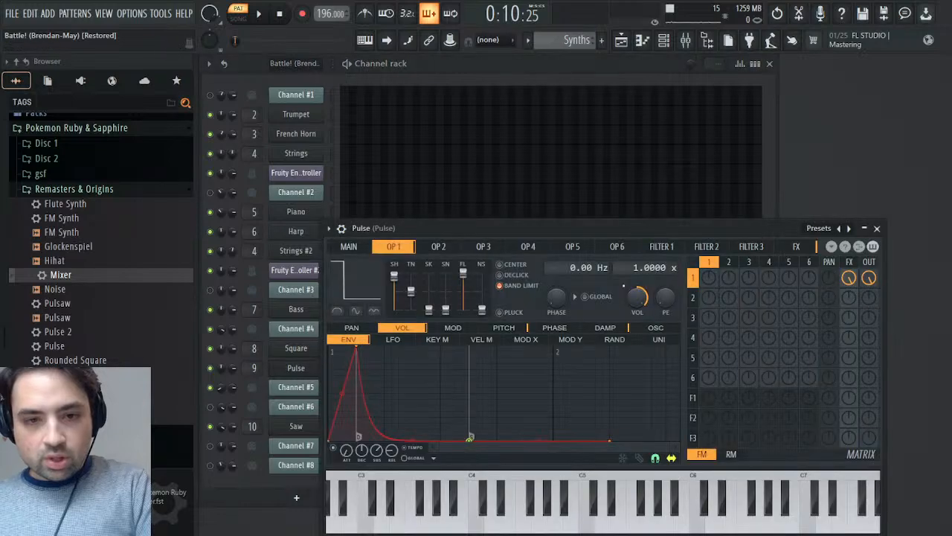
pyautogui.click(676, 315)
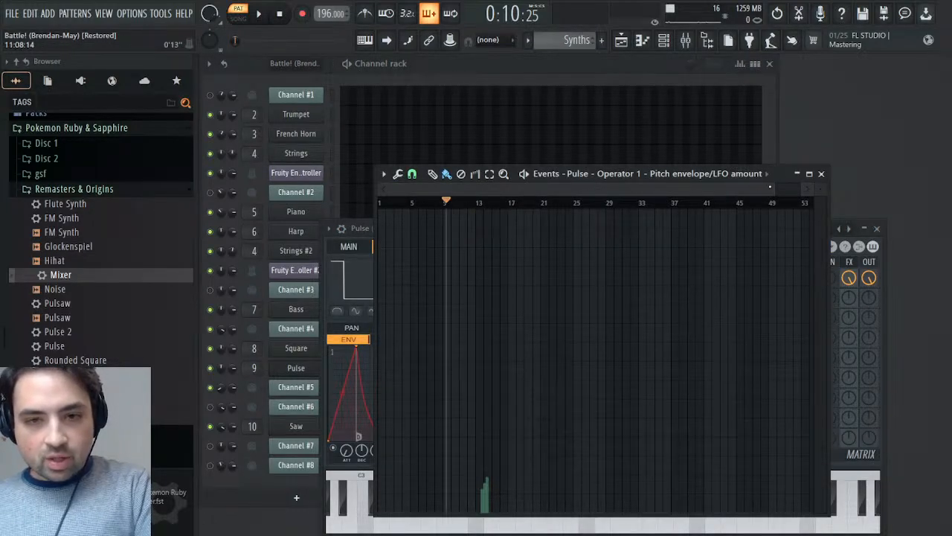
pyautogui.moveTo(774, 189); pyautogui.dragTo(491, 204)
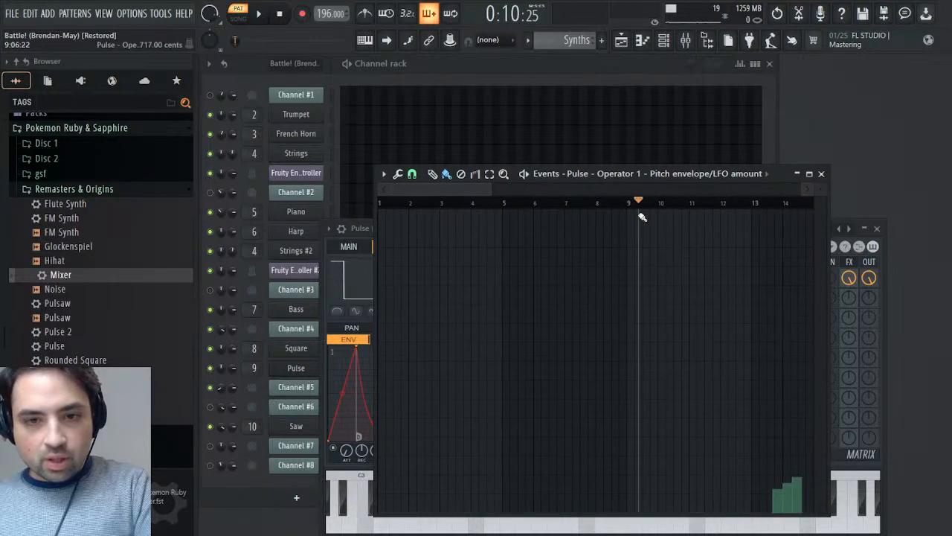
pyautogui.moveTo(639, 209); pyautogui.dragTo(378, 202)
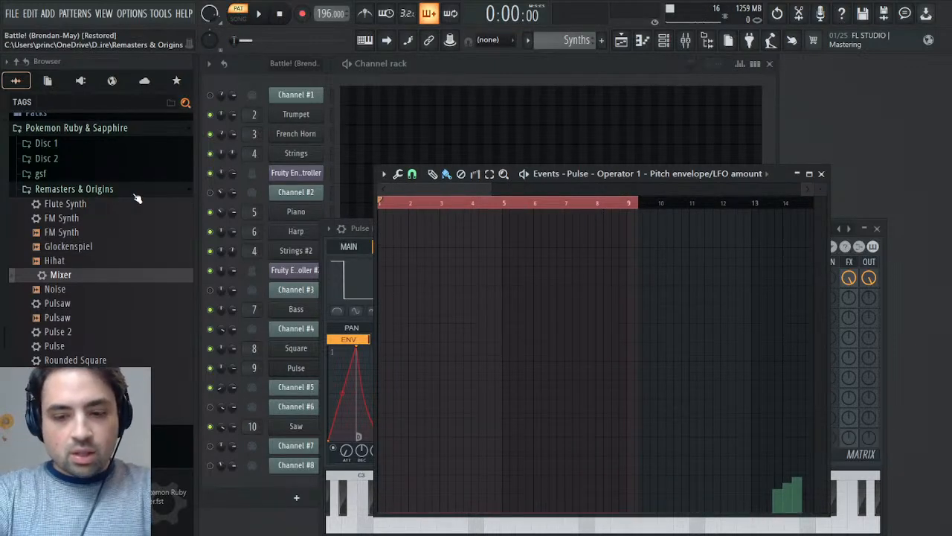
pyautogui.hotkey('ctrl', 'Delete')
pyautogui.hotkey('ctrl', 'z')
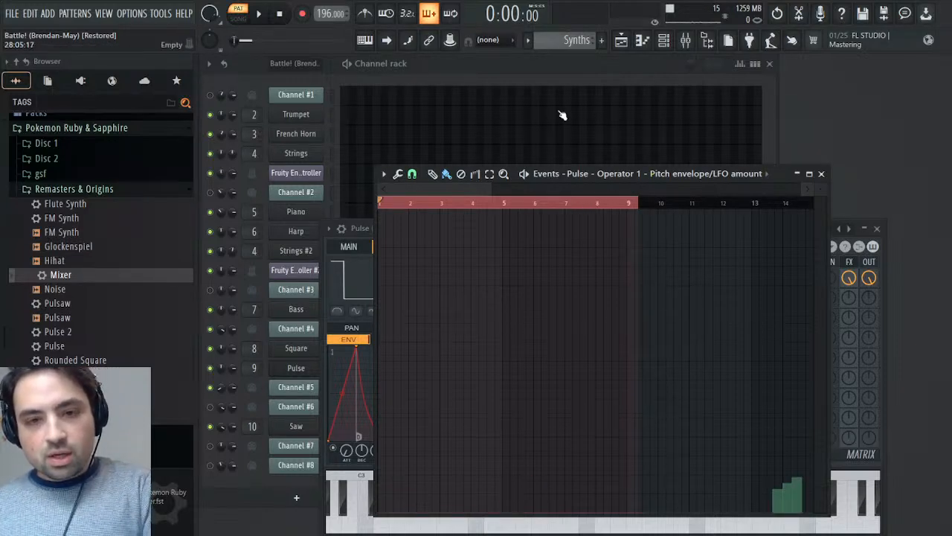
pyautogui.scroll(2, 576, 40)
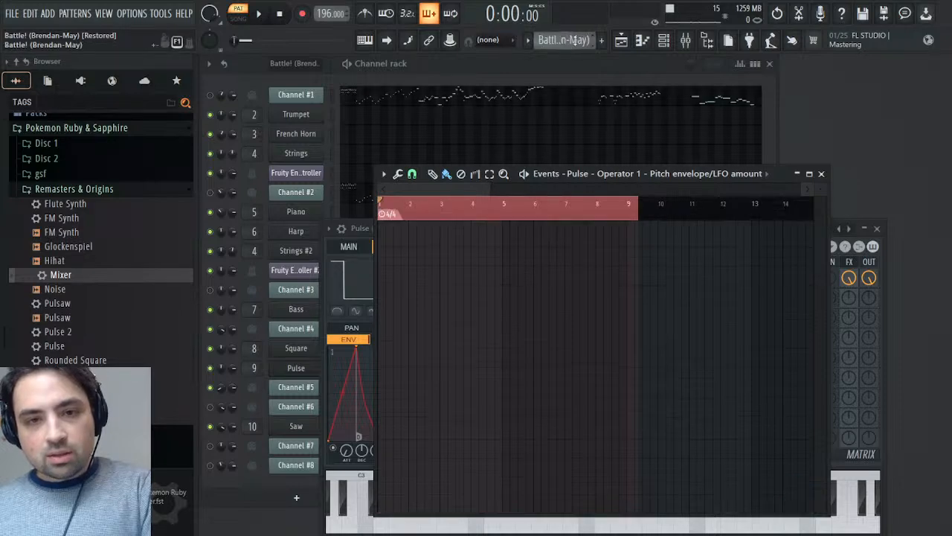
pyautogui.click(821, 173)
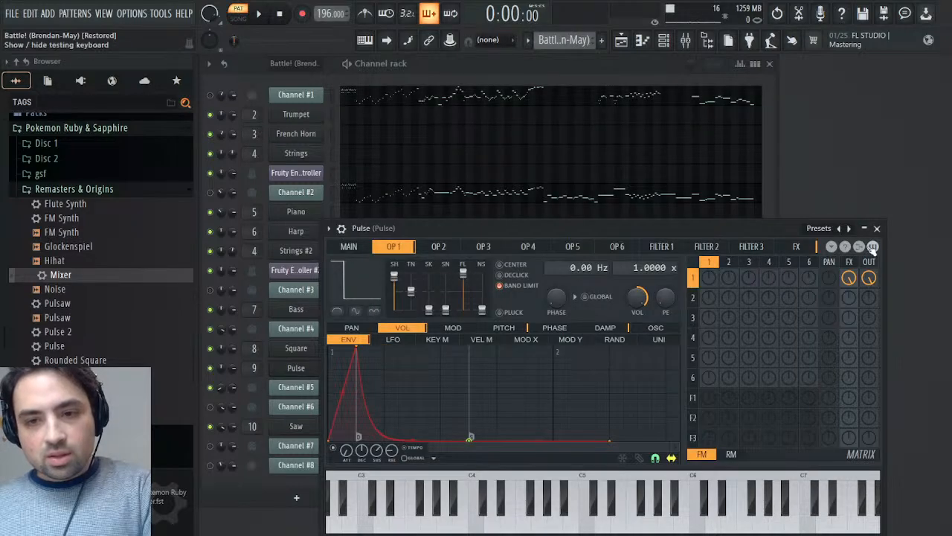
pyautogui.click(877, 228)
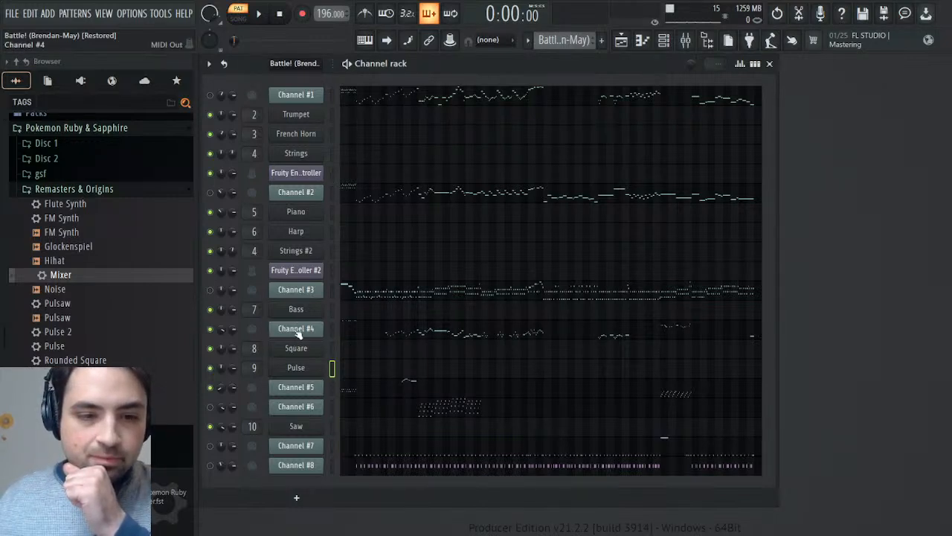
# - Copy Channel #5's Mod events from the start through the end of bar 10 and switch to the Synths pattern
pyautogui.click(276, 392)
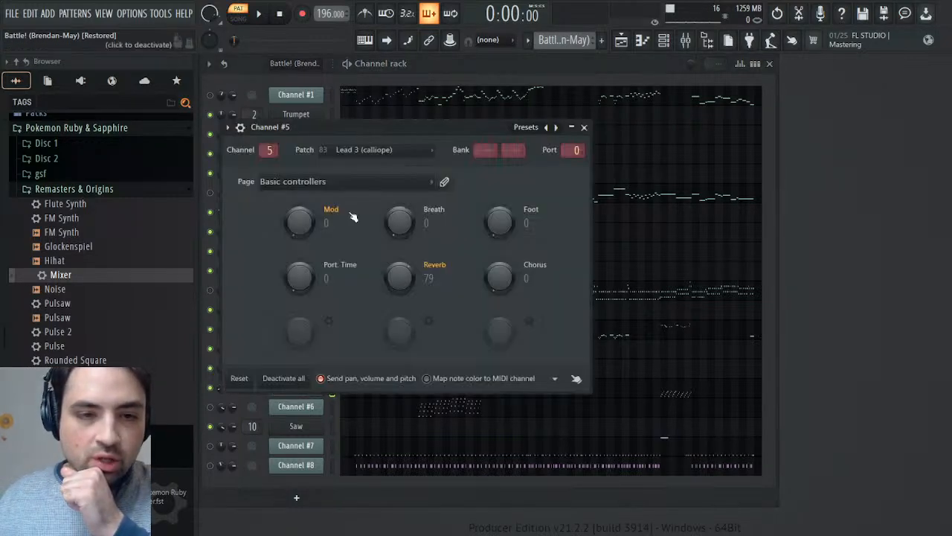
pyautogui.click(336, 269)
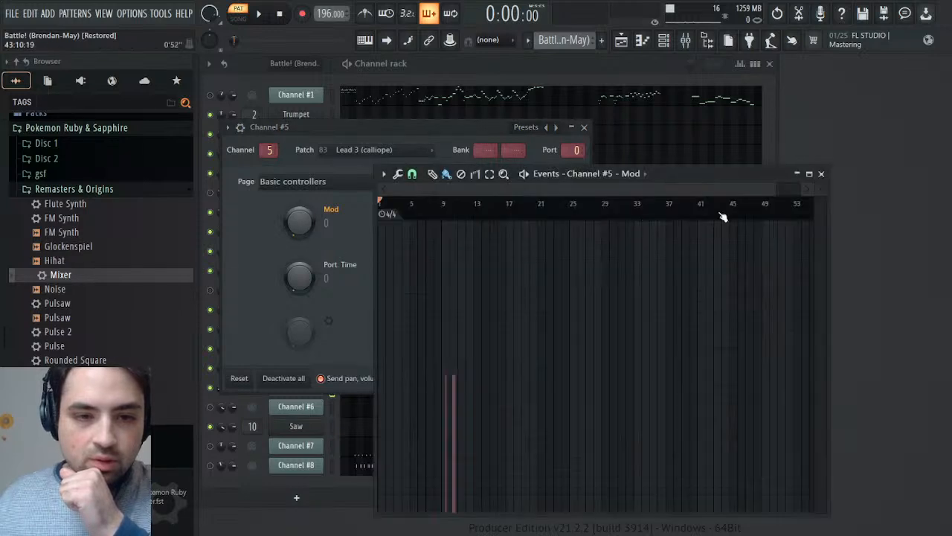
pyautogui.moveTo(773, 188); pyautogui.dragTo(499, 206)
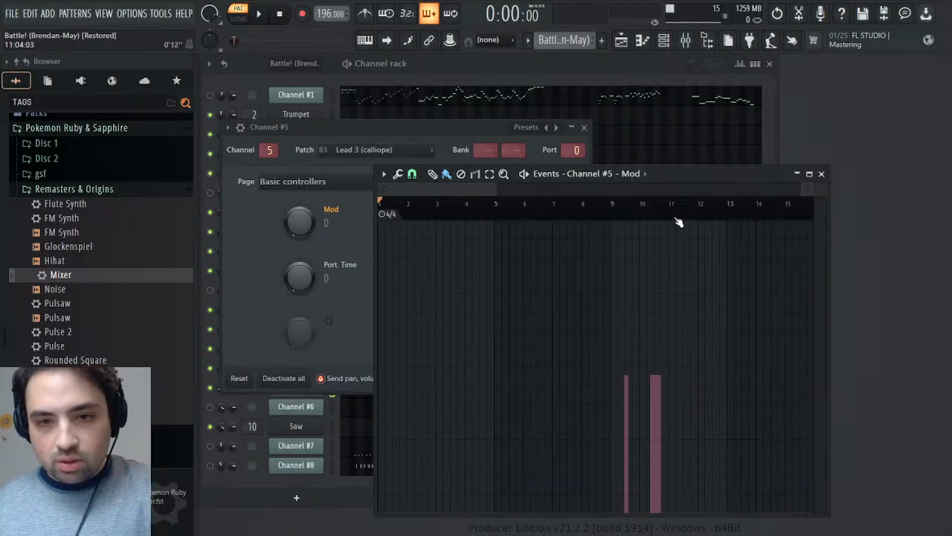
pyautogui.moveTo(669, 212); pyautogui.dragTo(325, 244)
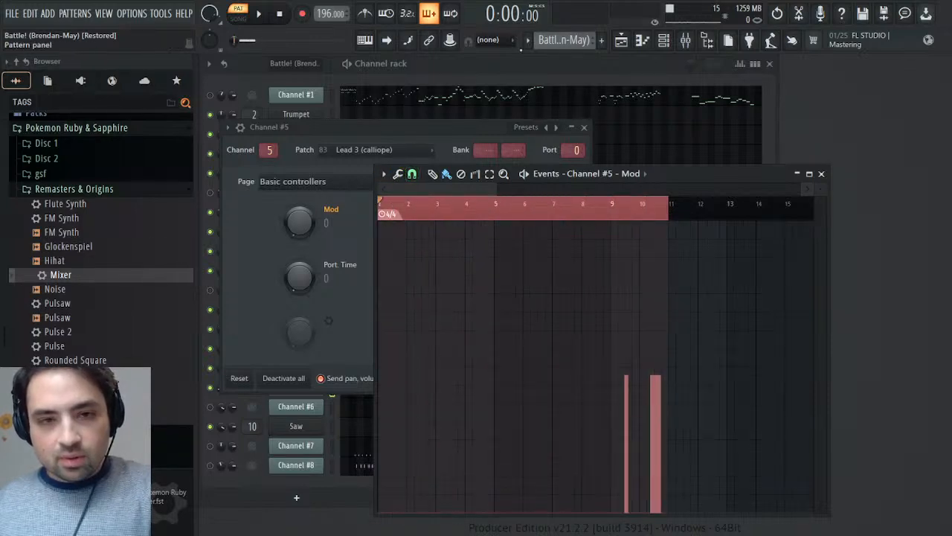
pyautogui.click(591, 91)
pyautogui.click(574, 138)
pyautogui.click(583, 126)
# - Paste the copied Mod events into Pulse's Operator 1 pitch envelope/LFO amount events and play them from bar 9
pyautogui.click(316, 367)
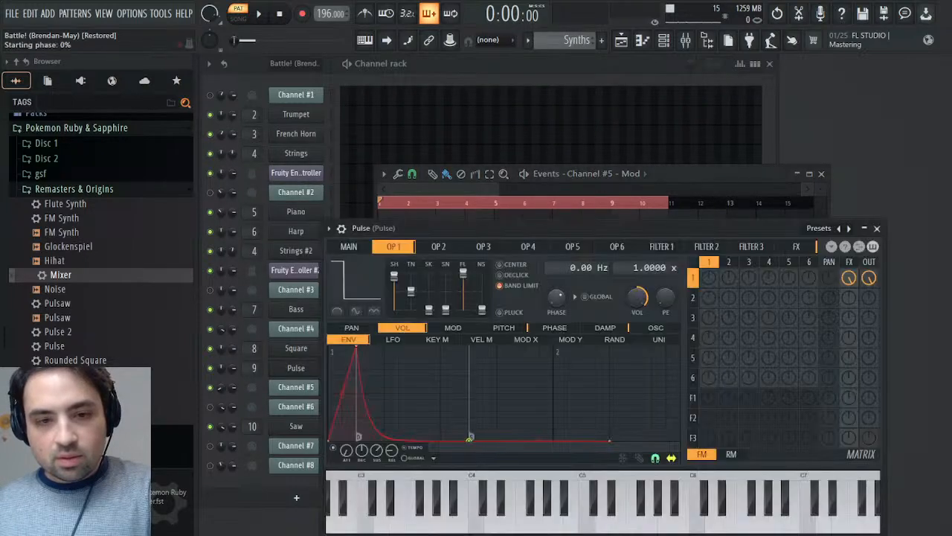
pyautogui.rightClick(665, 297)
pyautogui.click(690, 335)
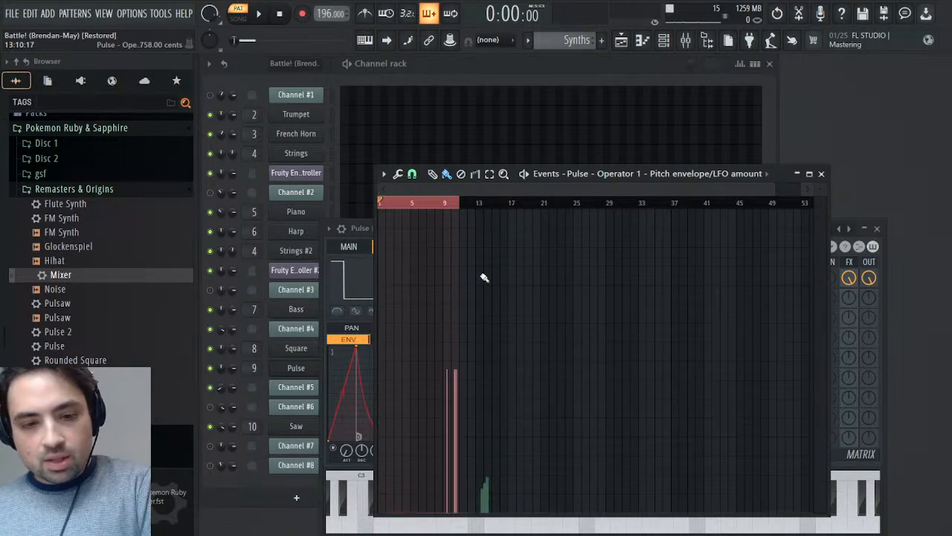
pyautogui.press('space')
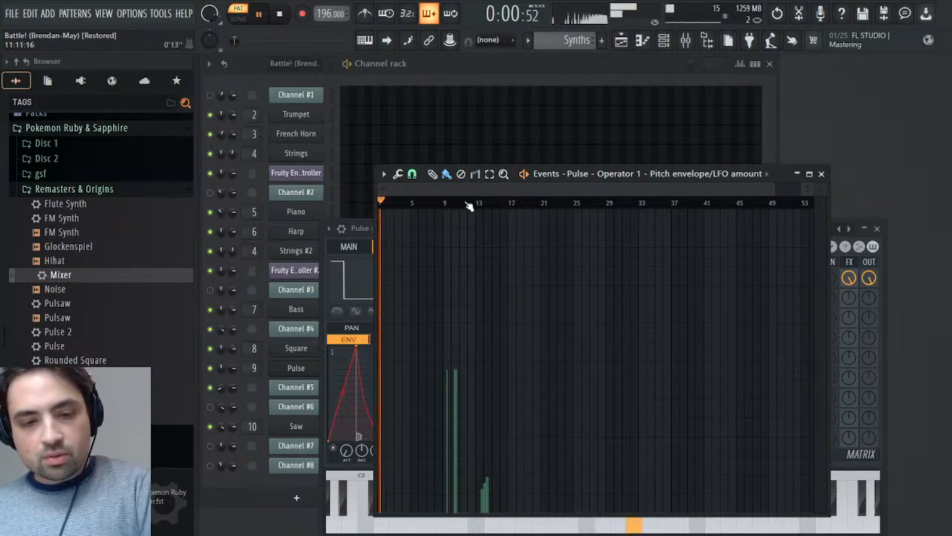
pyautogui.moveTo(771, 190); pyautogui.dragTo(506, 189)
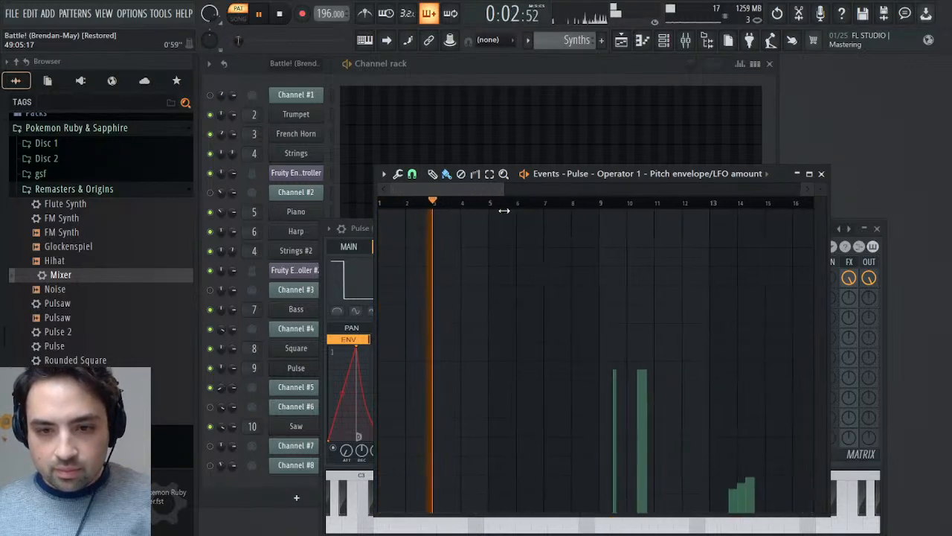
pyautogui.click(600, 203)
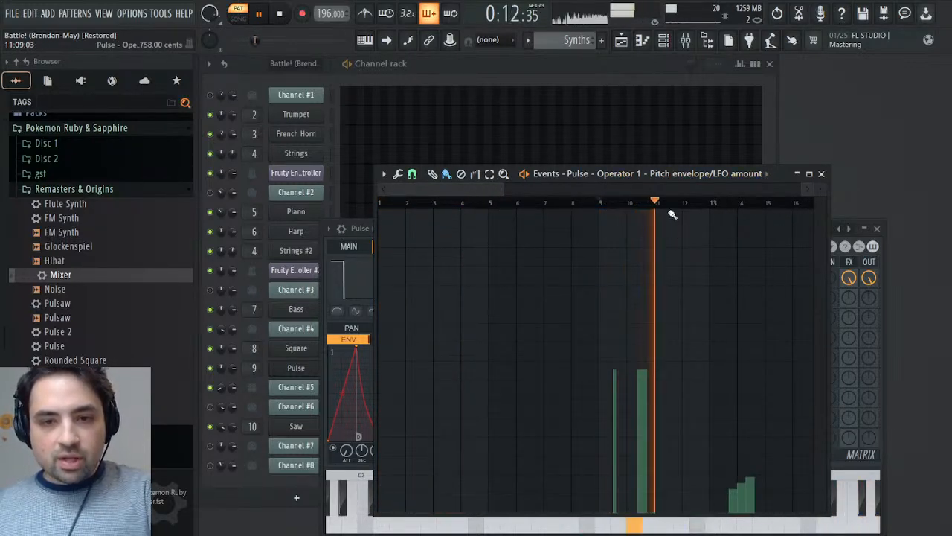
pyautogui.press('space')
# - Scale Pulse's pitch envelope/LFO amount events in bars 1 to 10 to 25%, play them back and close Pulse's windows
pyautogui.moveTo(658, 203); pyautogui.dragTo(409, 191)
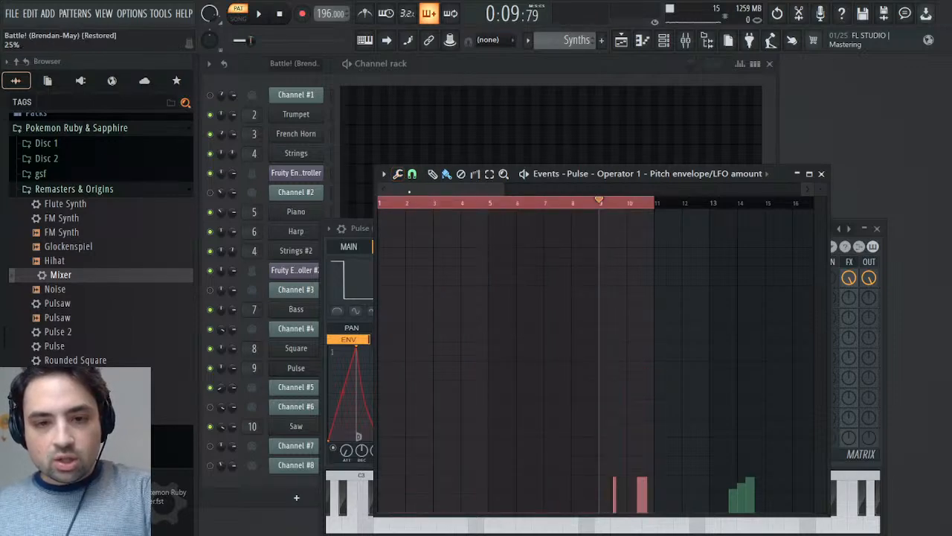
pyautogui.press('space')
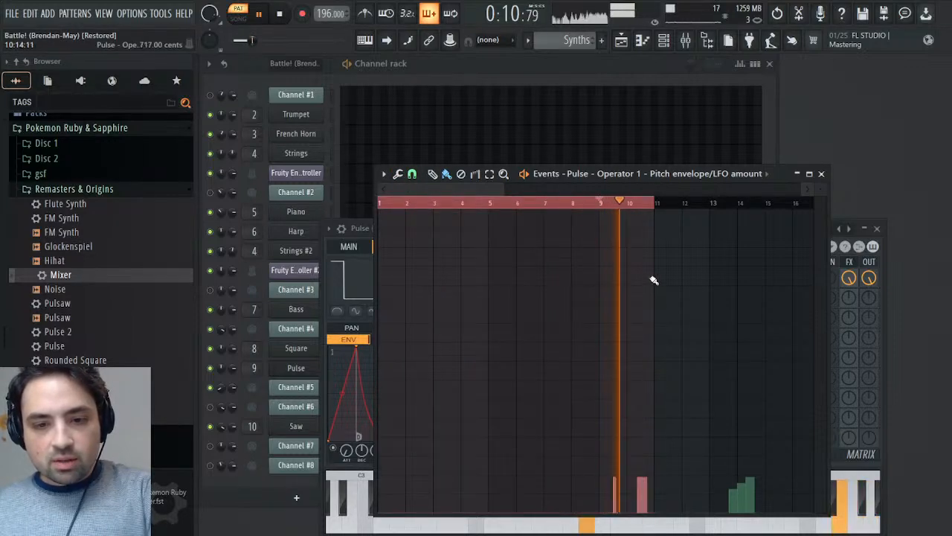
pyautogui.click(822, 173)
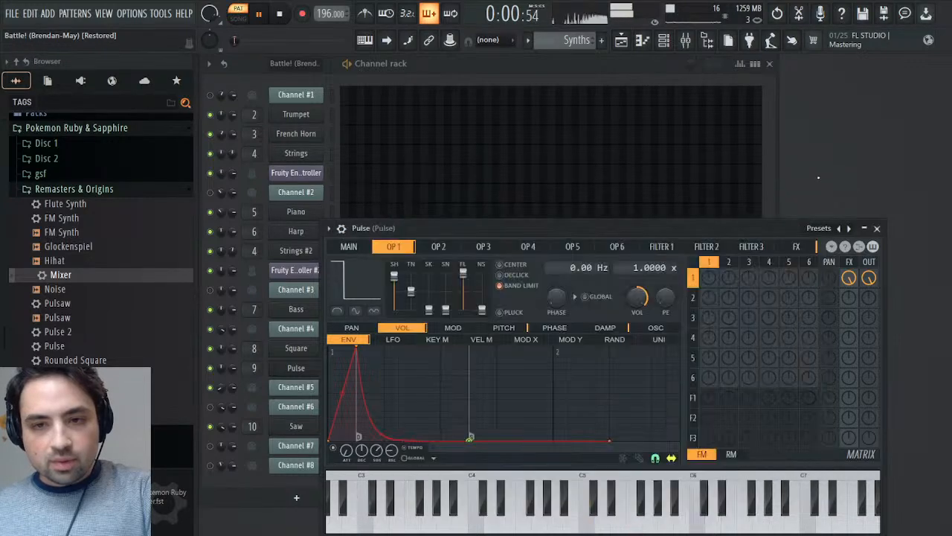
pyautogui.click(877, 229)
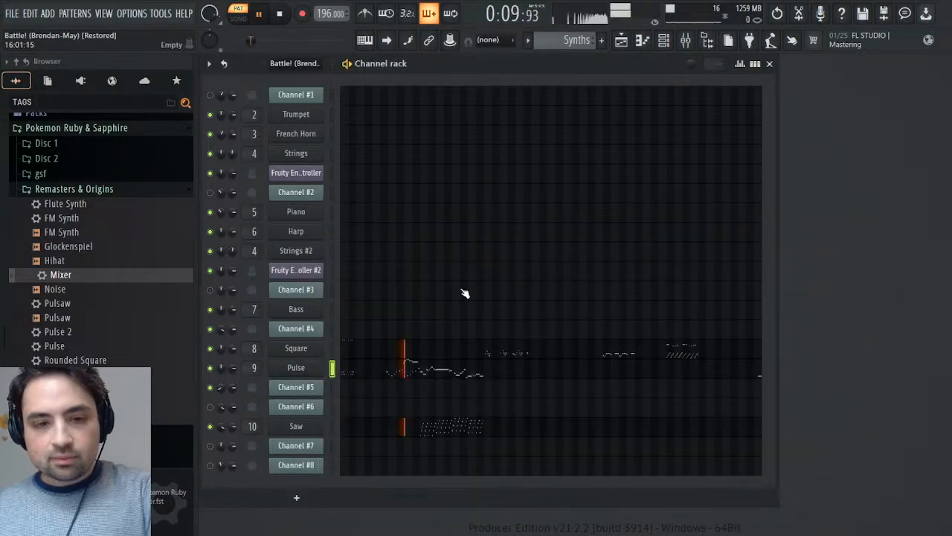
pyautogui.press('space')
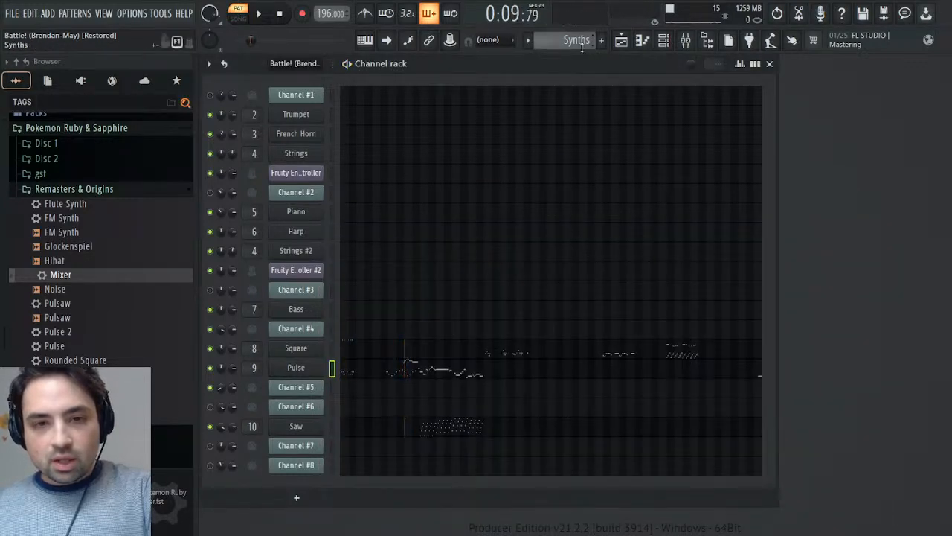
# - Examine Channel #6's channel pitch events in the Battle! (Brendan-May) pattern while playing it, and close its windows
pyautogui.scroll(1, 581, 46)
pyautogui.click(319, 406)
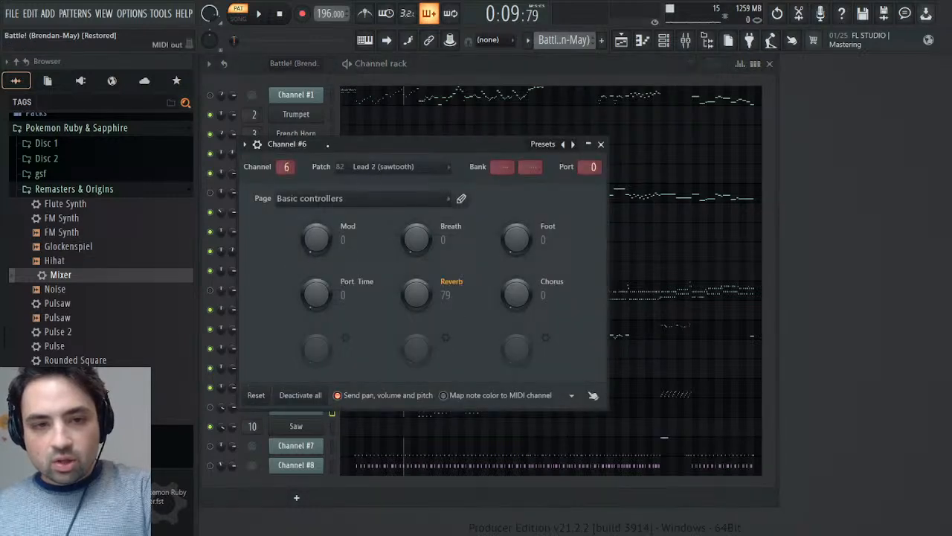
pyautogui.click(259, 144)
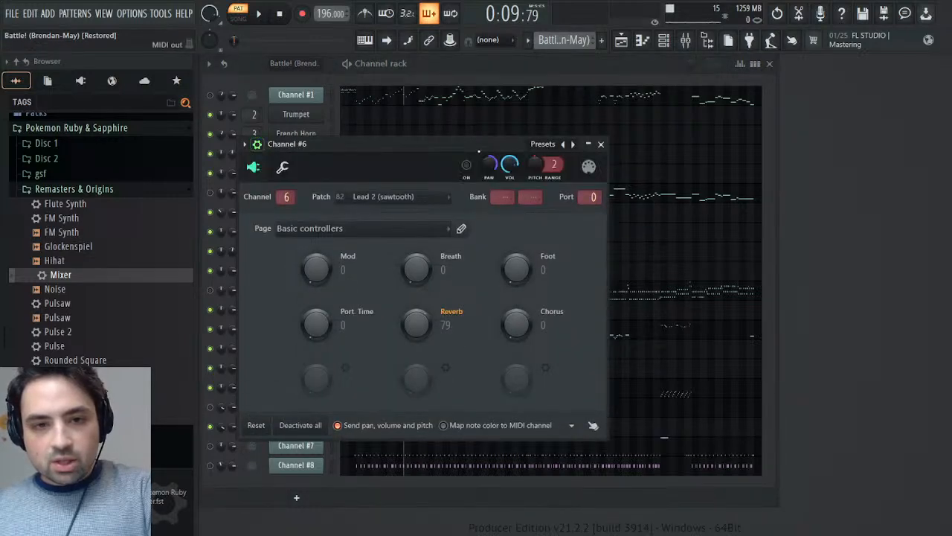
pyautogui.click(557, 201)
pyautogui.press('space')
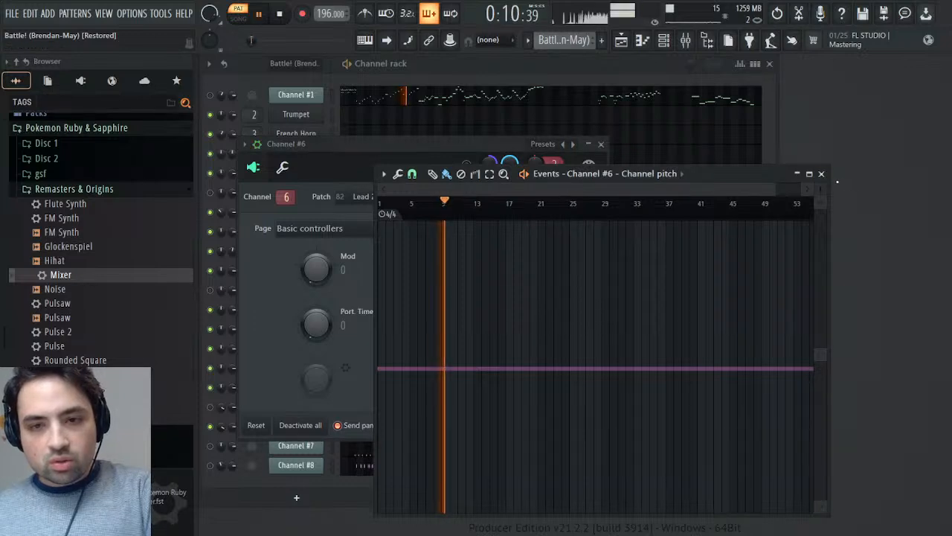
pyautogui.click(821, 174)
pyautogui.press('space')
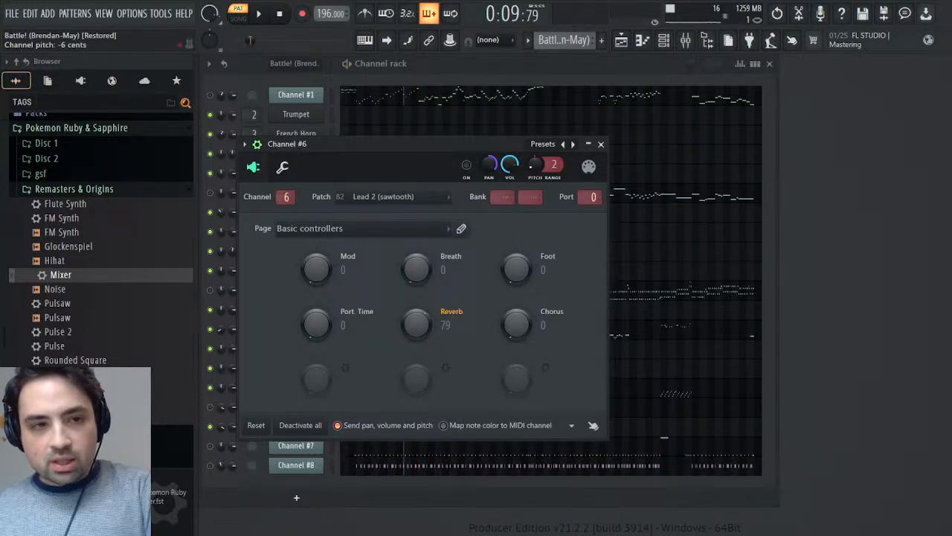
pyautogui.click(601, 144)
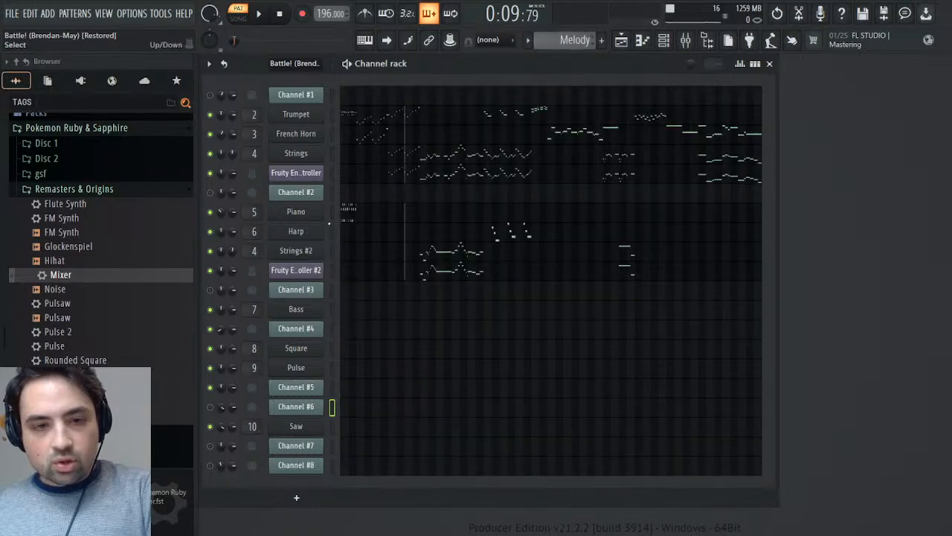
# - Inspect Saw's main page and channel settings, close the synth and switch to the Synths pattern during playback
pyautogui.click(290, 425)
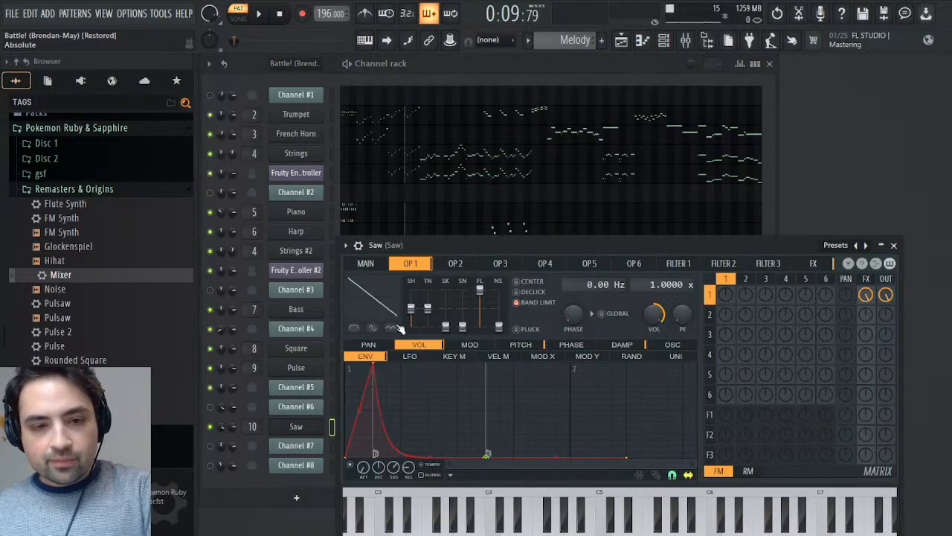
pyautogui.click(364, 265)
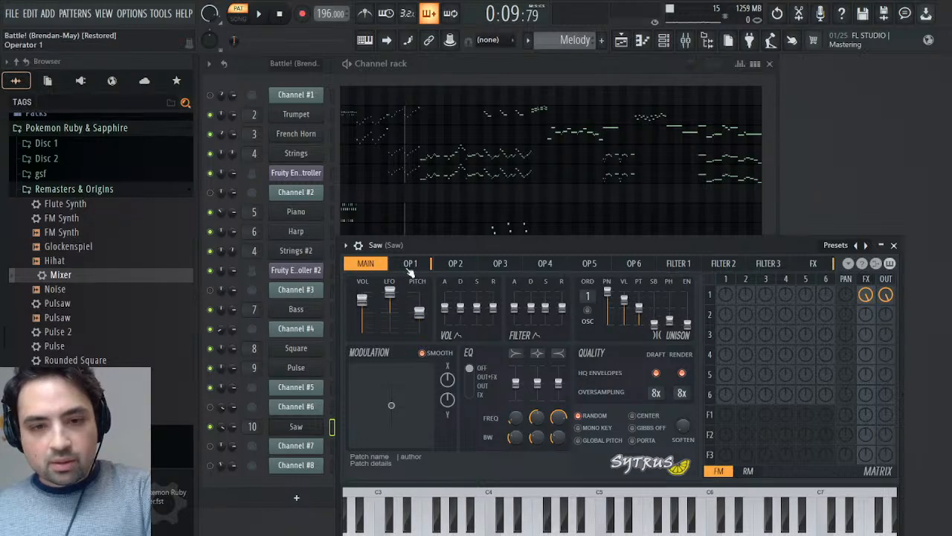
pyautogui.click(358, 245)
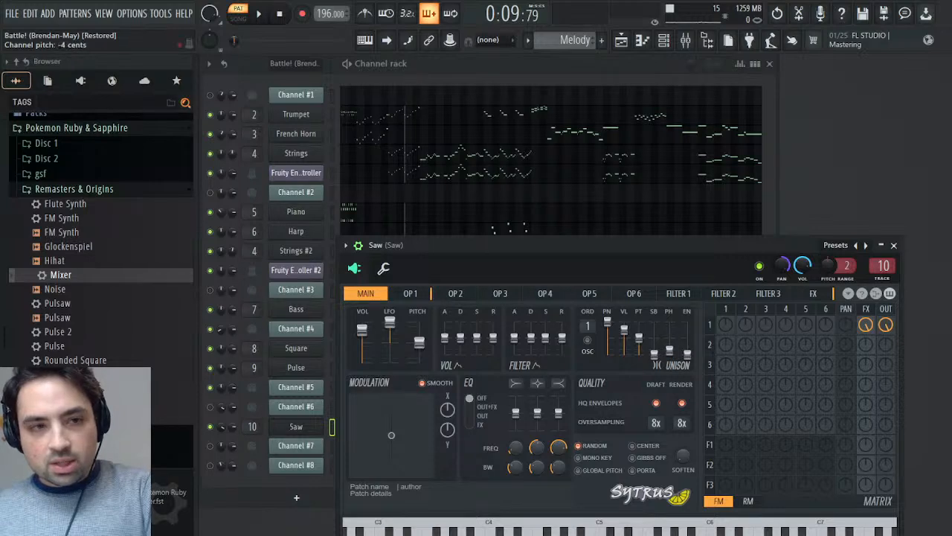
pyautogui.click(893, 245)
pyautogui.scroll(-3, 591, 43)
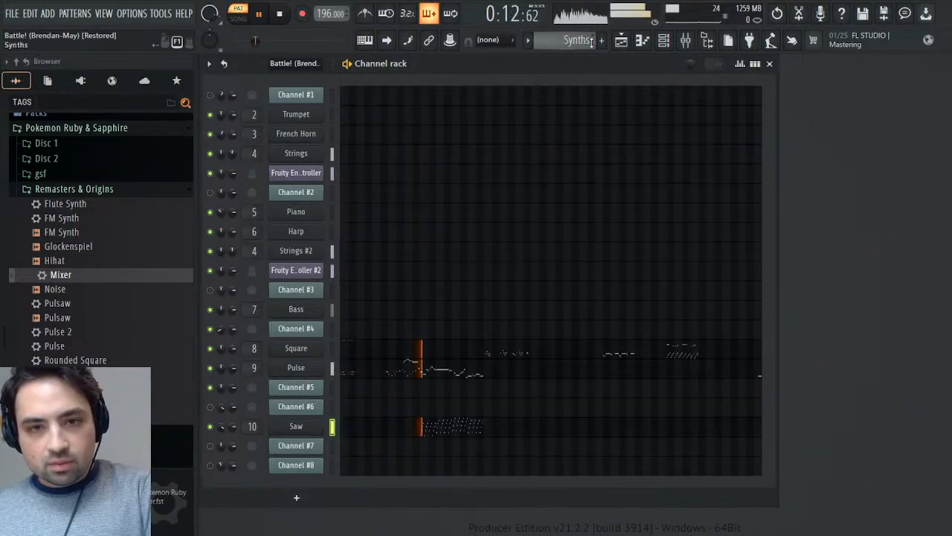
# - Switch to the Battle! (Brendan-May) pattern, examine Channel #4's channel pitch events during playback, and close its windows
pyautogui.scroll(1, 592, 43)
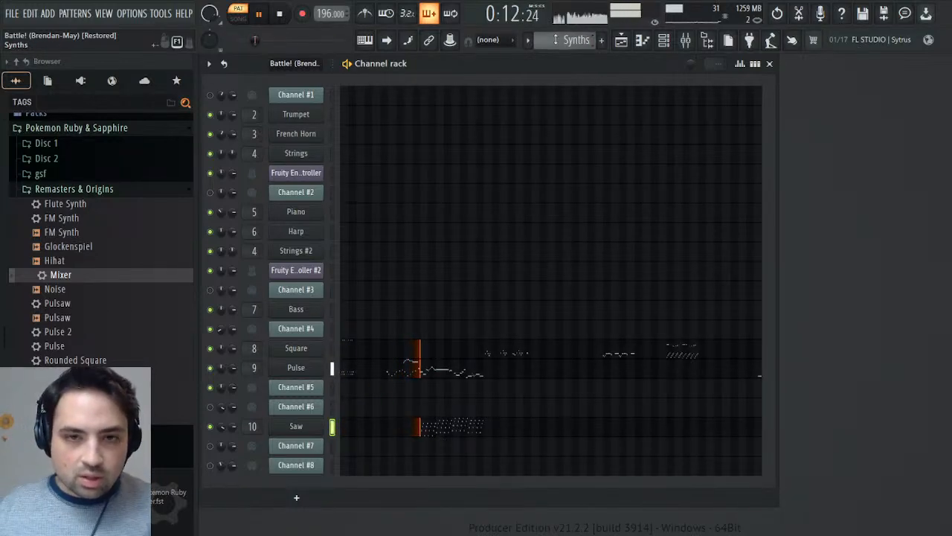
pyautogui.scroll(2, 560, 39)
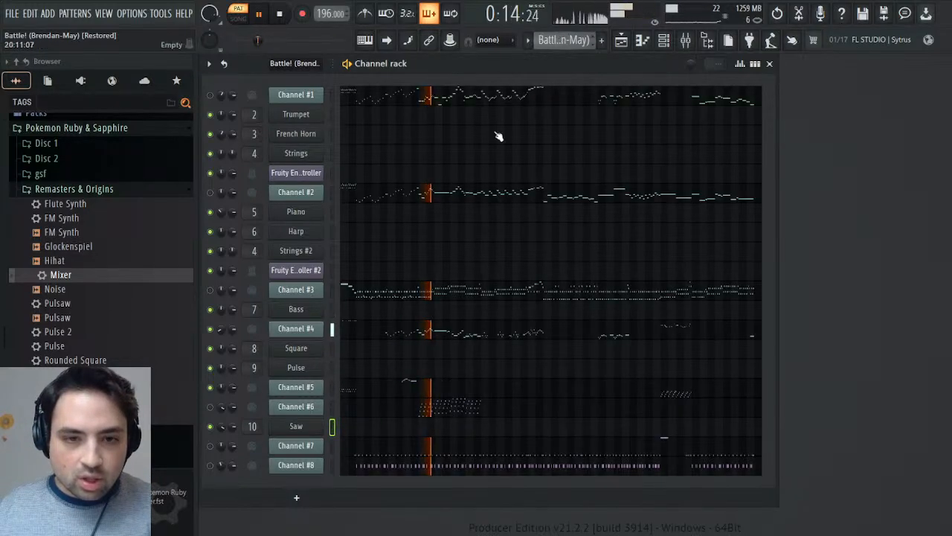
pyautogui.click(296, 328)
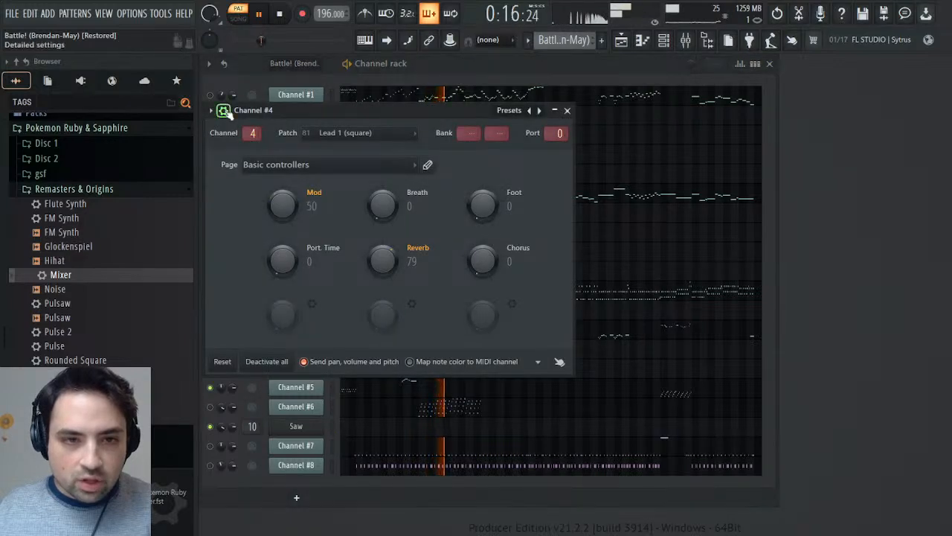
pyautogui.click(223, 110)
pyautogui.rightClick(503, 131)
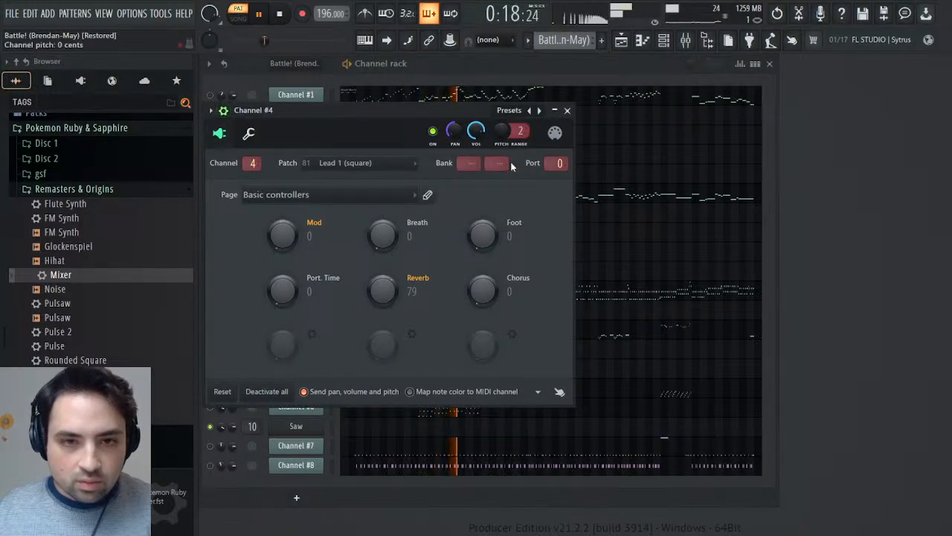
pyautogui.click(511, 164)
pyautogui.click(821, 174)
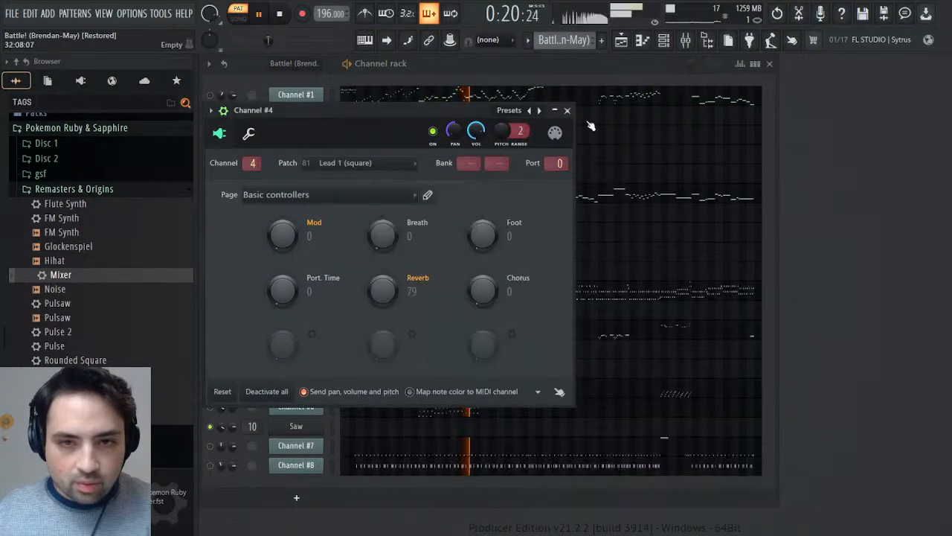
pyautogui.click(567, 110)
pyautogui.click(307, 291)
pyautogui.click(302, 295)
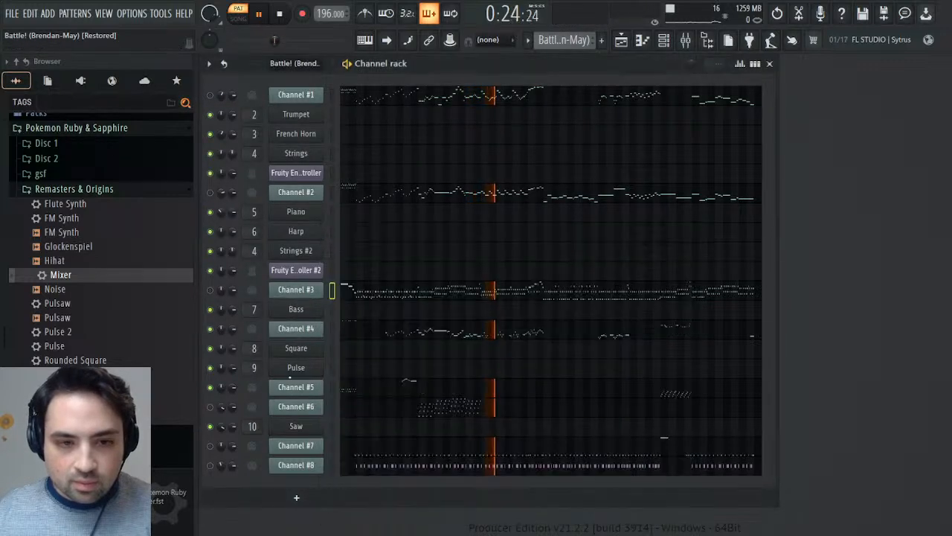
# - Check Channel #5's channel pitch events in the Battle! (Brendan-May) pattern and close its windows
pyautogui.click(297, 387)
pyautogui.click(239, 126)
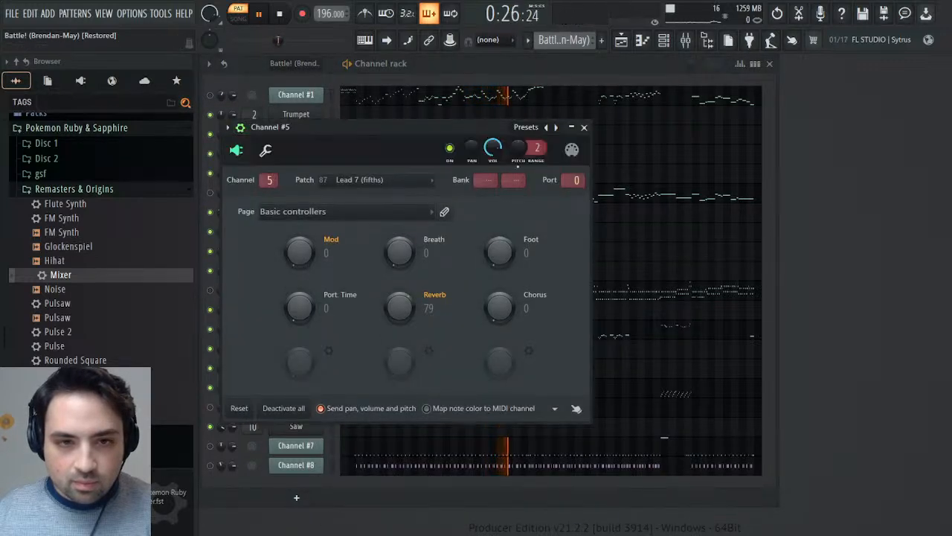
pyautogui.click(527, 183)
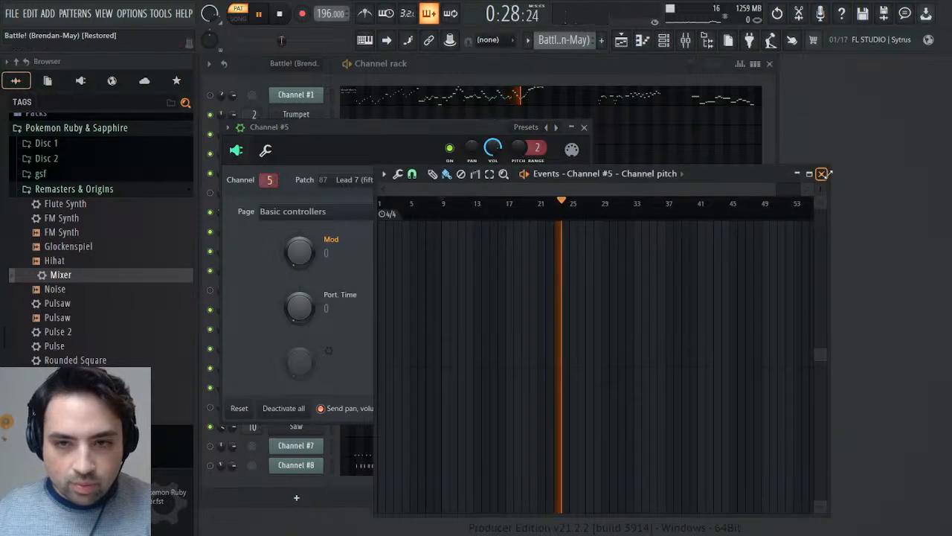
pyautogui.click(822, 174)
pyautogui.click(584, 127)
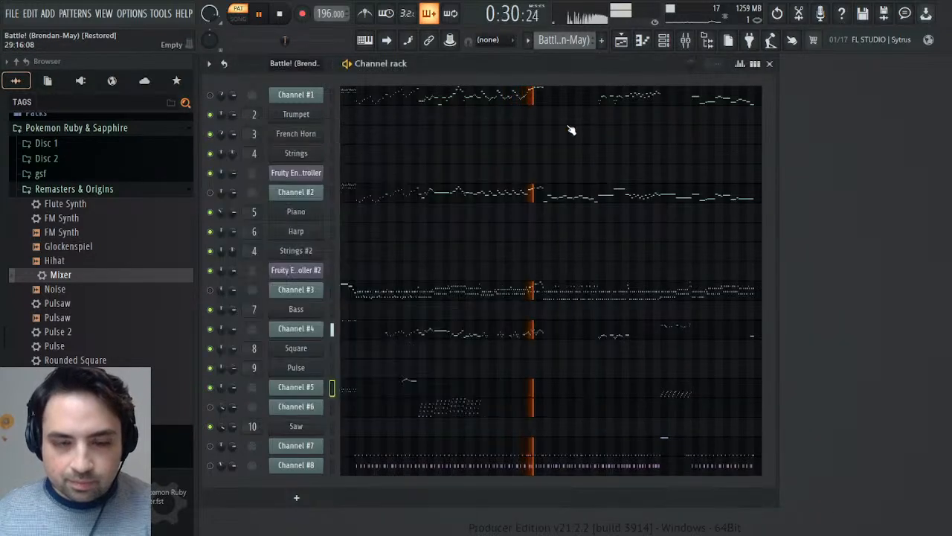
# - Switch to the Synths pattern and play it from bar 9
pyautogui.press('space')
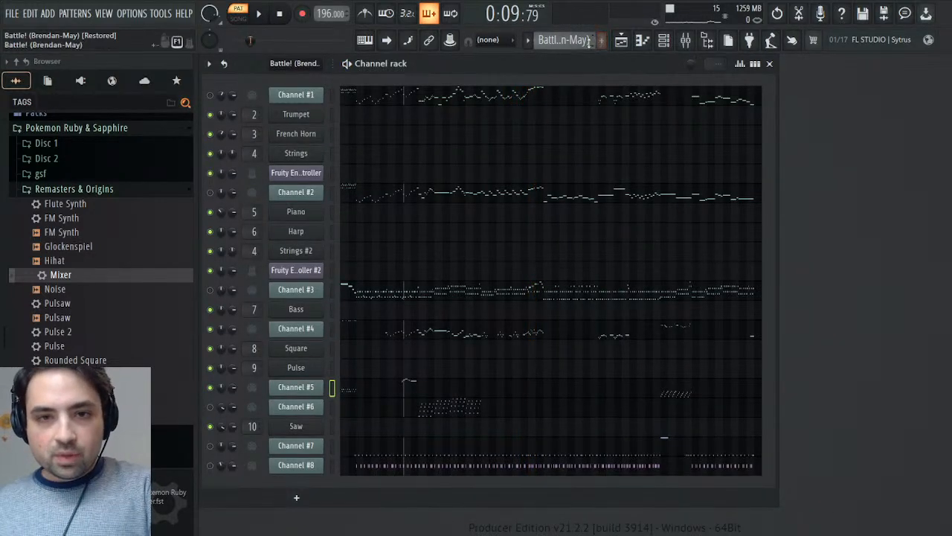
pyautogui.press('KP_Add')
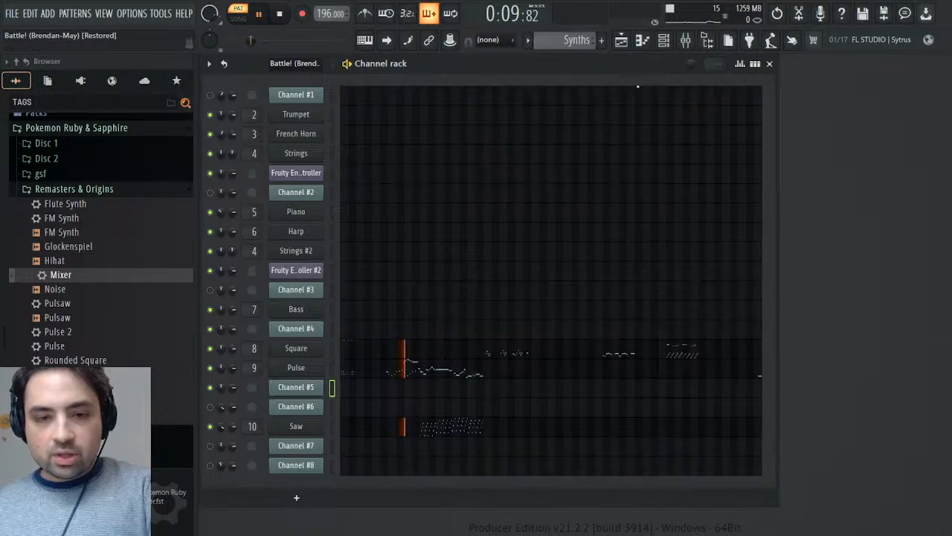
pyautogui.press('space')
pyautogui.press('space')
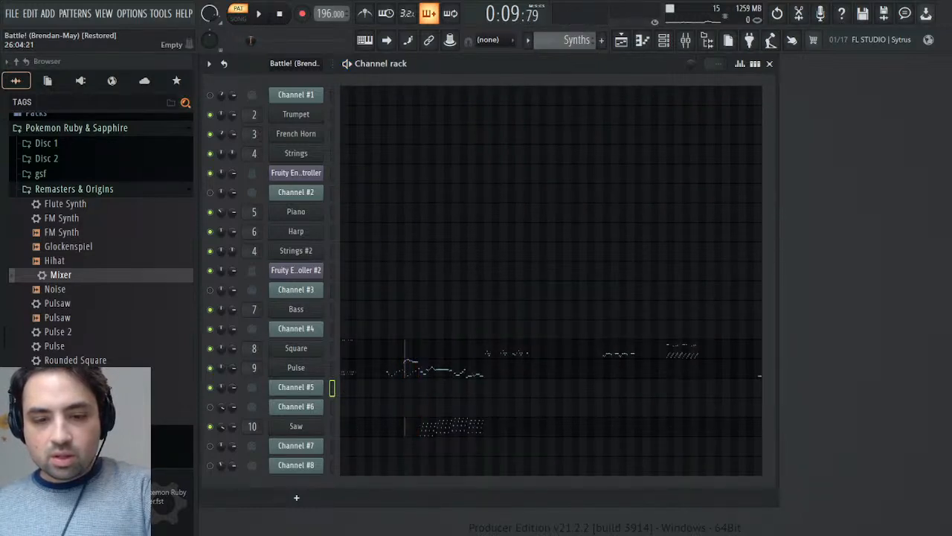
pyautogui.press('space')
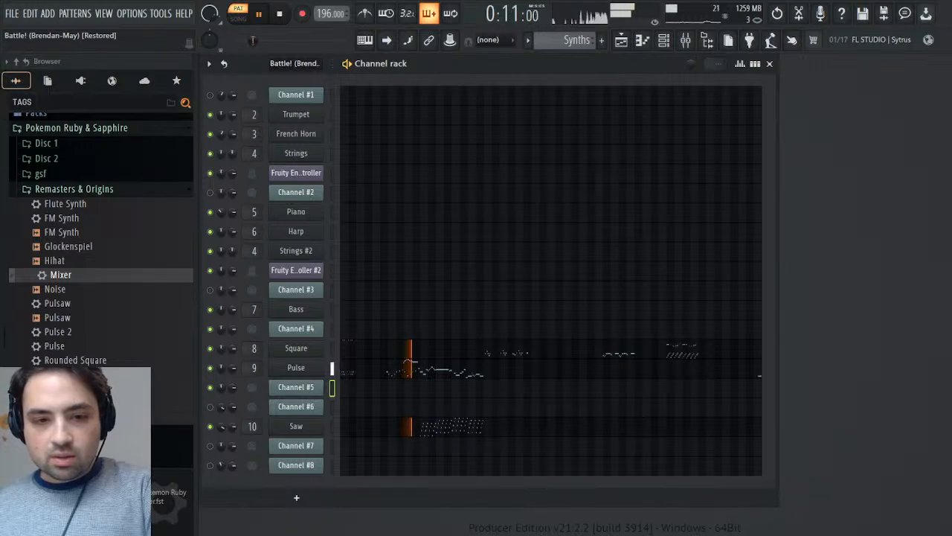
pyautogui.press('space')
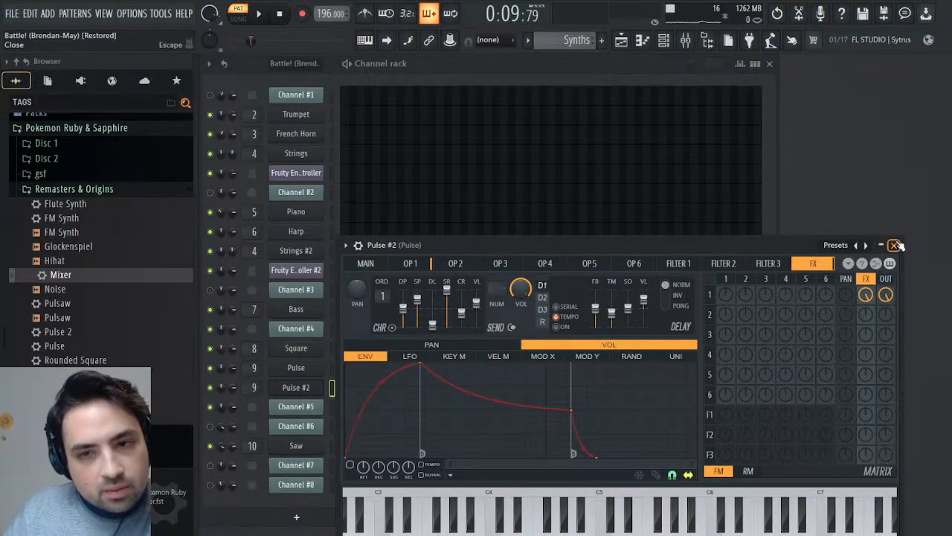
# - Clone the Pulse channel, and listen to Pulse's notes in the piano roll from bar 9 and from just before bar 13
pyautogui.click(895, 245)
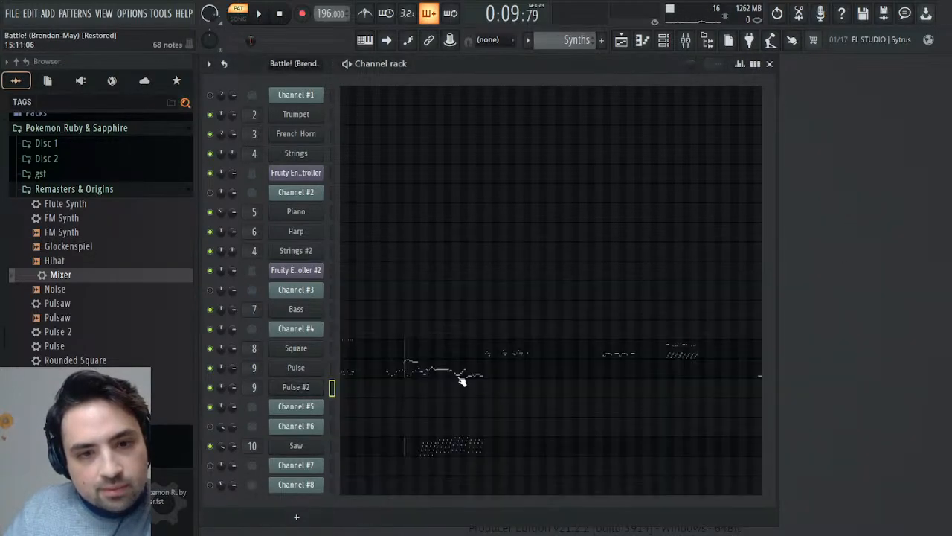
pyautogui.click(393, 373)
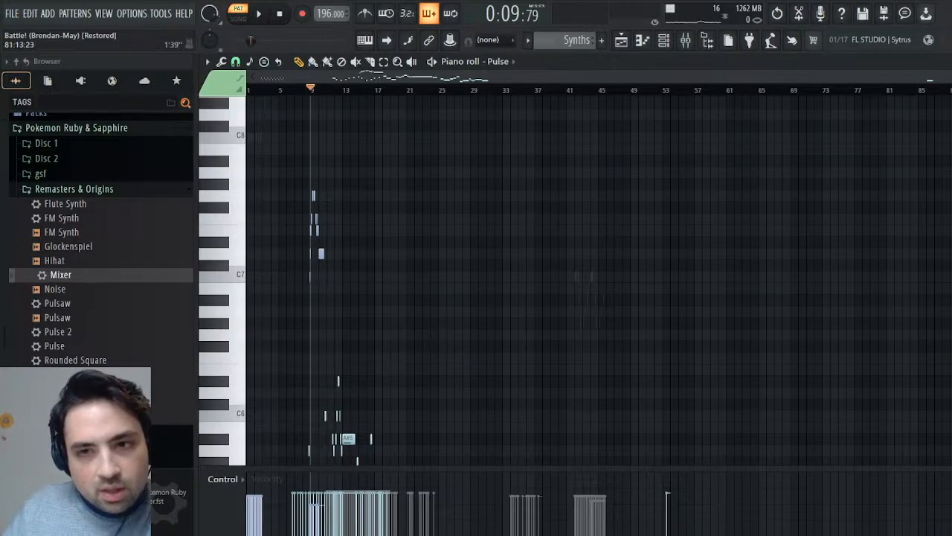
pyautogui.moveTo(947, 77); pyautogui.dragTo(541, 107)
pyautogui.scroll(-5, 593, 233)
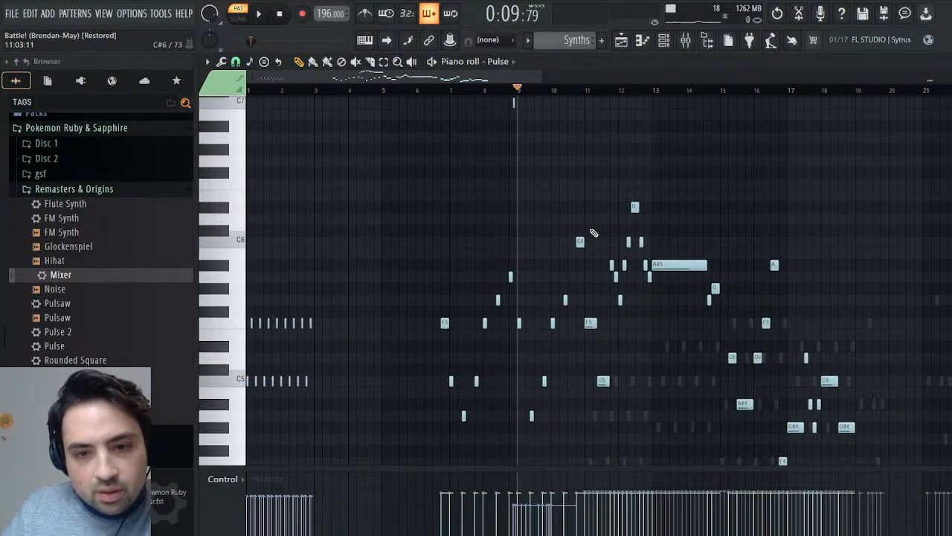
pyautogui.scroll(3, 625, 247)
pyautogui.scroll(-2, 629, 283)
pyautogui.press('space')
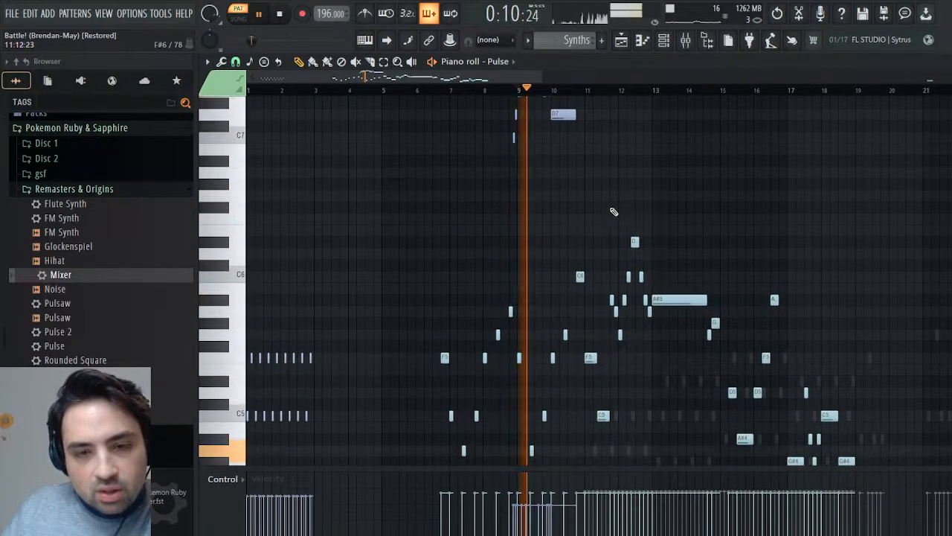
pyautogui.click(644, 90)
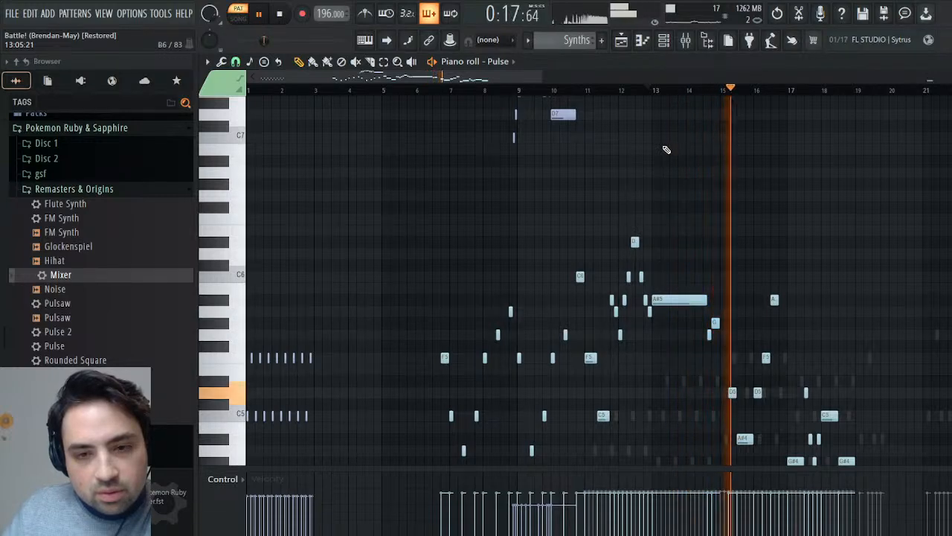
pyautogui.scroll(1, 663, 195)
pyautogui.press('space')
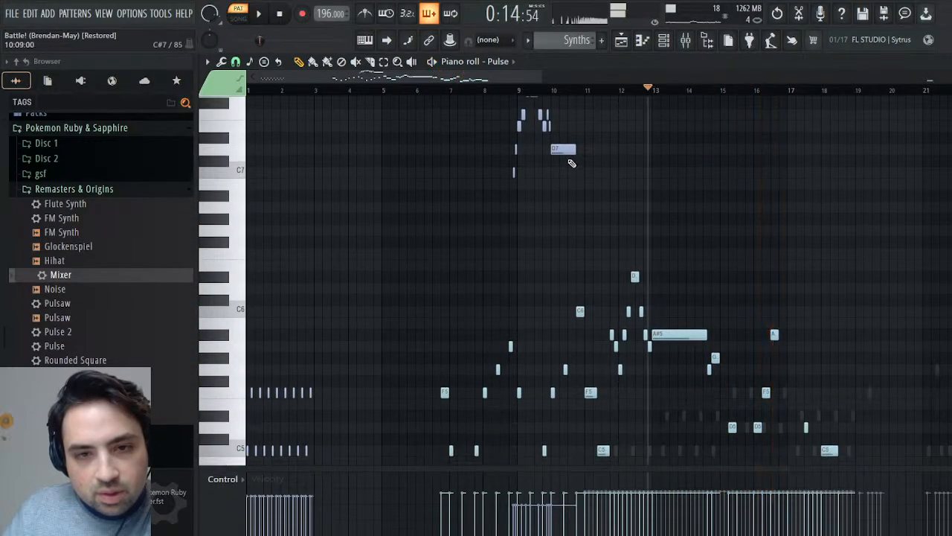
# - Select all of Pulse's notes that share the purple note color and move them into Pulse #2's piano roll at the same positions
pyautogui.click(562, 149)
pyautogui.click(562, 149)
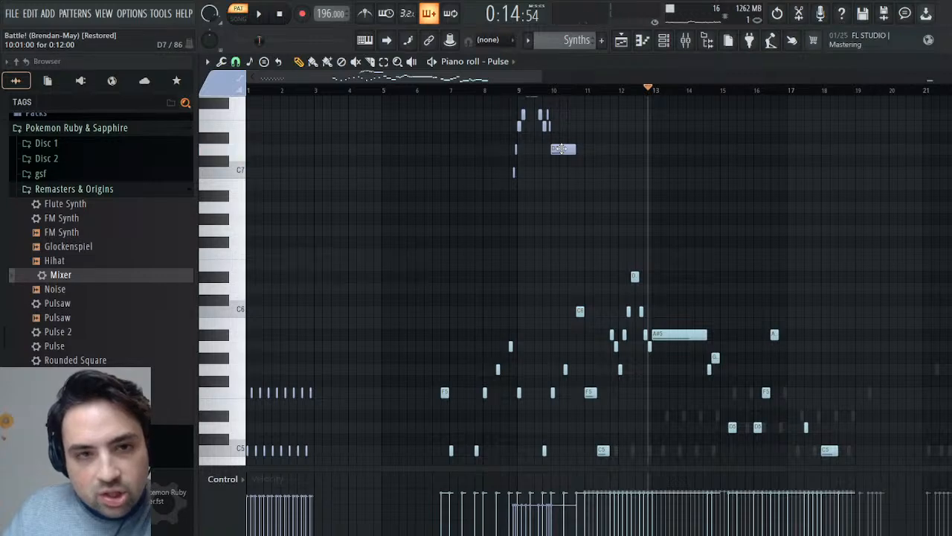
pyautogui.hotkey('shift', 'c')
pyautogui.press('Delete')
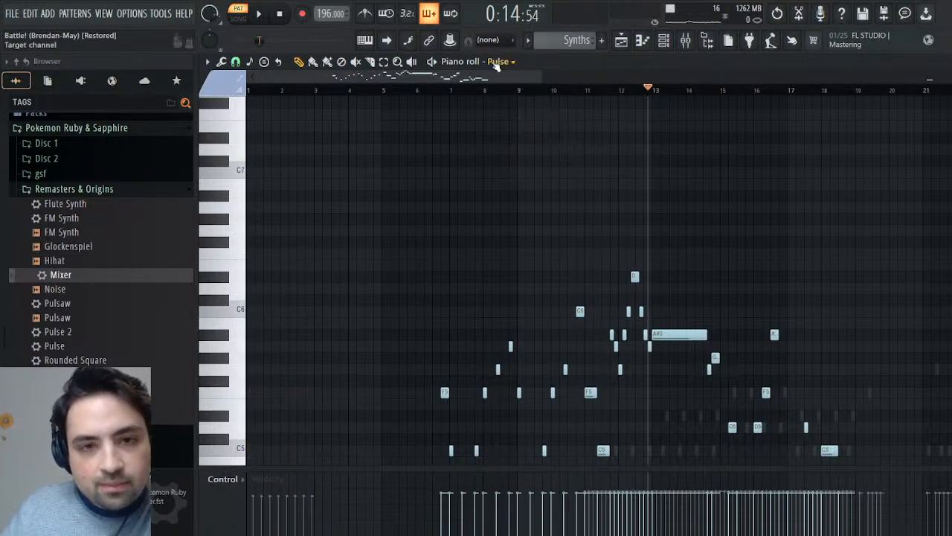
pyautogui.click(488, 301)
pyautogui.moveTo(556, 90); pyautogui.dragTo(134, 93)
pyautogui.hotkey('ctrl', 'z')
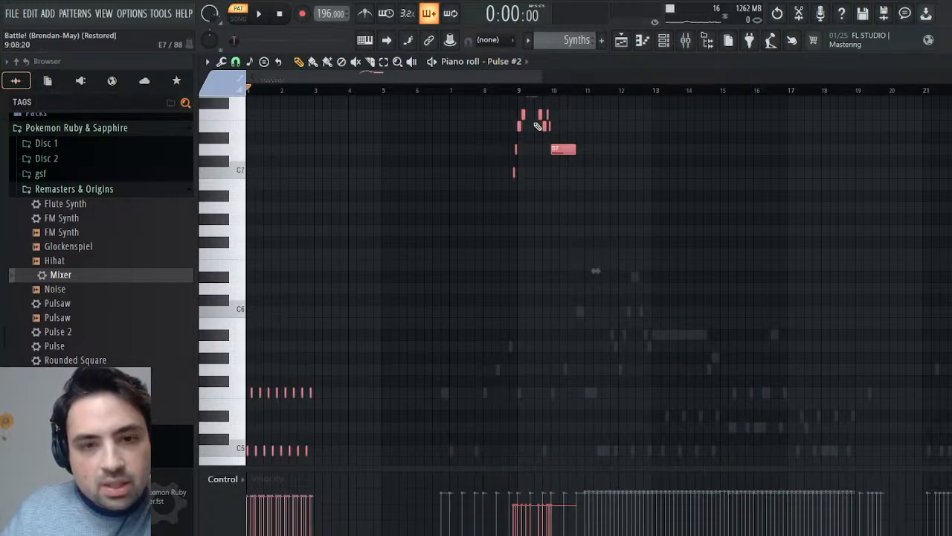
# - Play Pulse #2's moved notes from just before bar 10 and close the piano roll
pyautogui.click(547, 91)
pyautogui.press('space')
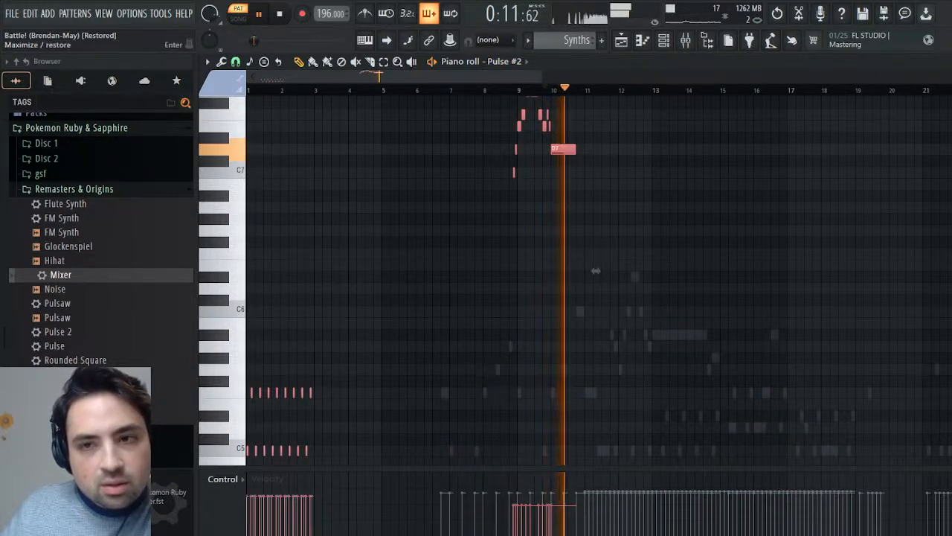
pyautogui.press('space')
pyautogui.click(943, 62)
# - Copy Pulse's Operator 1 pitch envelope/LFO amount events in bars 1 to 11, erase them from Pulse and draw a zero value at the start
pyautogui.click(297, 368)
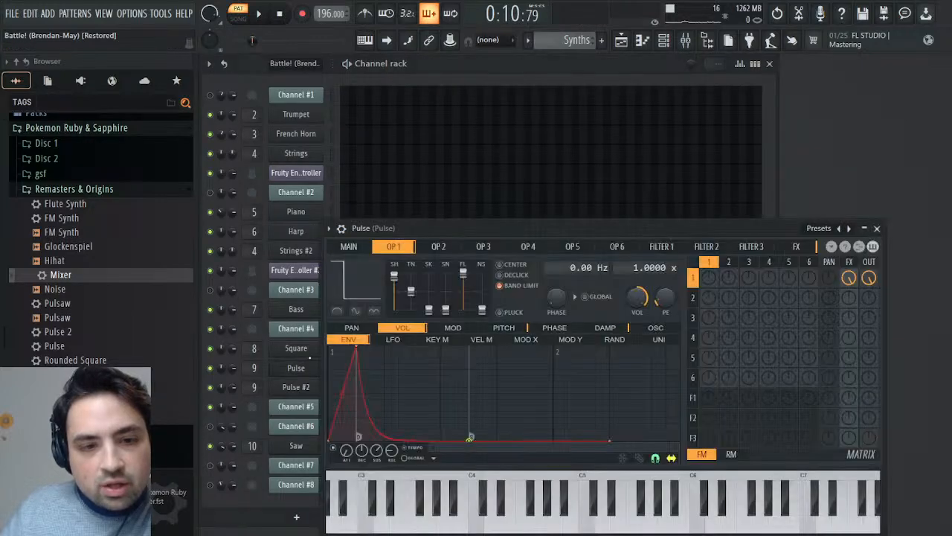
pyautogui.click(668, 330)
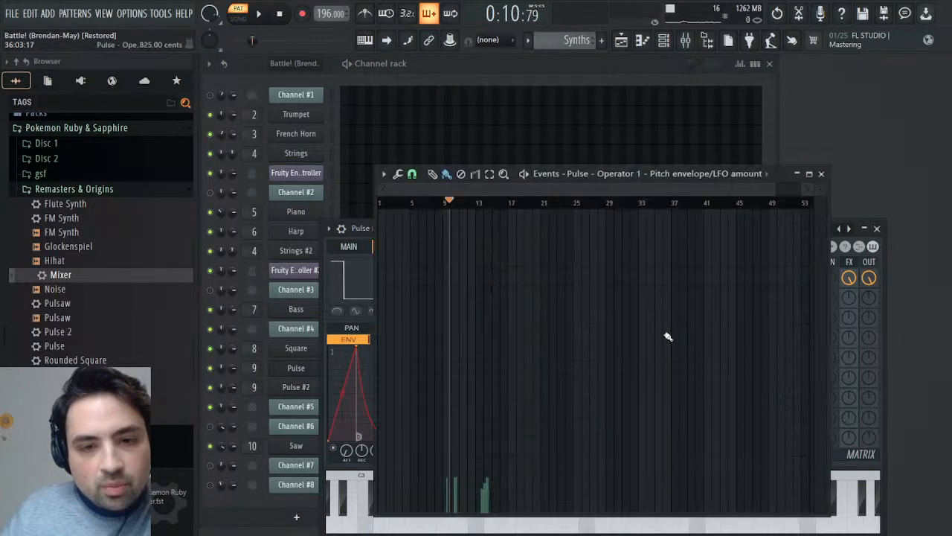
pyautogui.moveTo(469, 203); pyautogui.dragTo(304, 210)
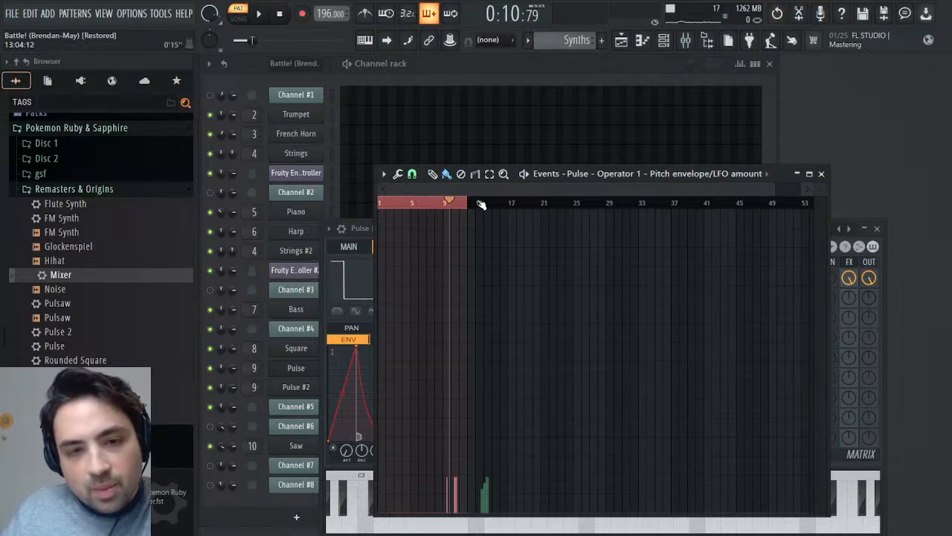
pyautogui.click(462, 174)
pyautogui.moveTo(469, 304); pyautogui.dragTo(379, 309)
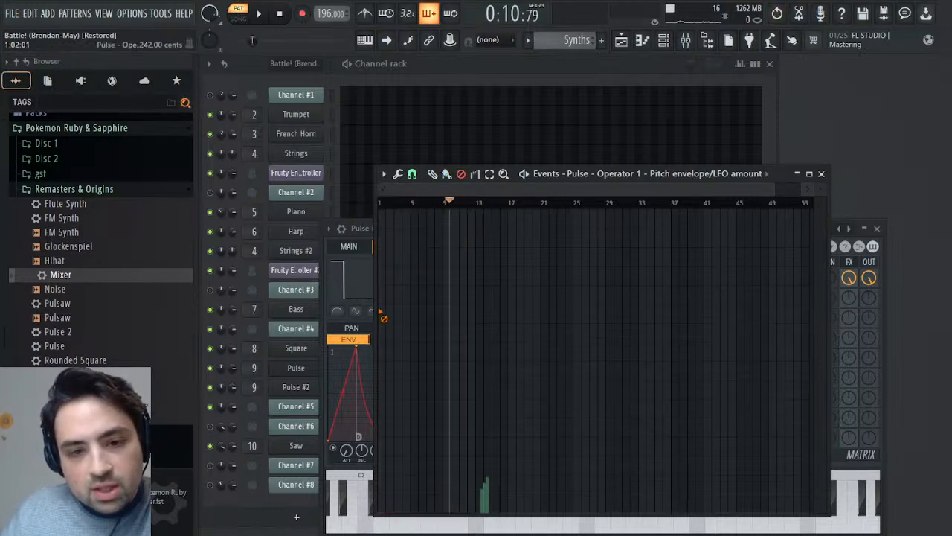
pyautogui.click(434, 176)
pyautogui.moveTo(402, 512); pyautogui.dragTo(357, 530)
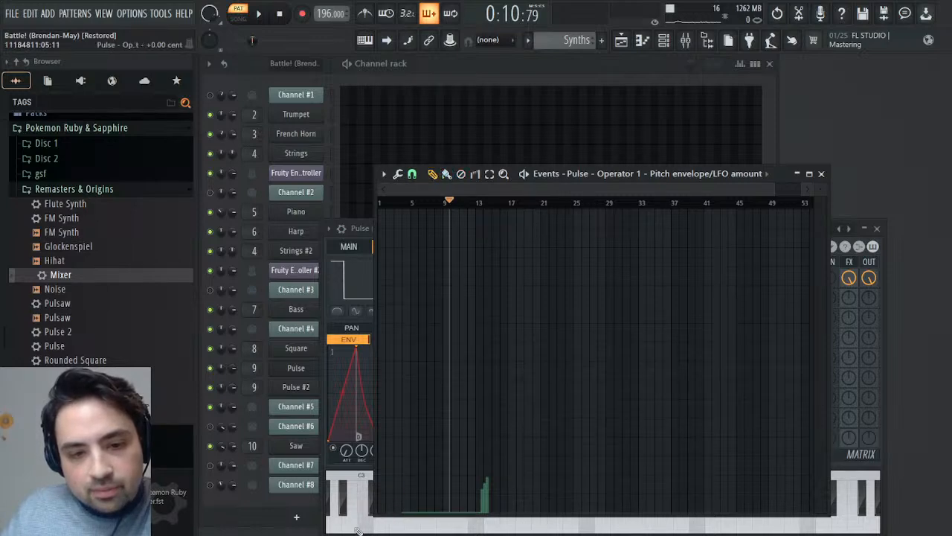
# - Paste the copied events into Pulse #2's Operator 1 pitch envelope/LFO amount events
pyautogui.click(296, 387)
pyautogui.click(359, 244)
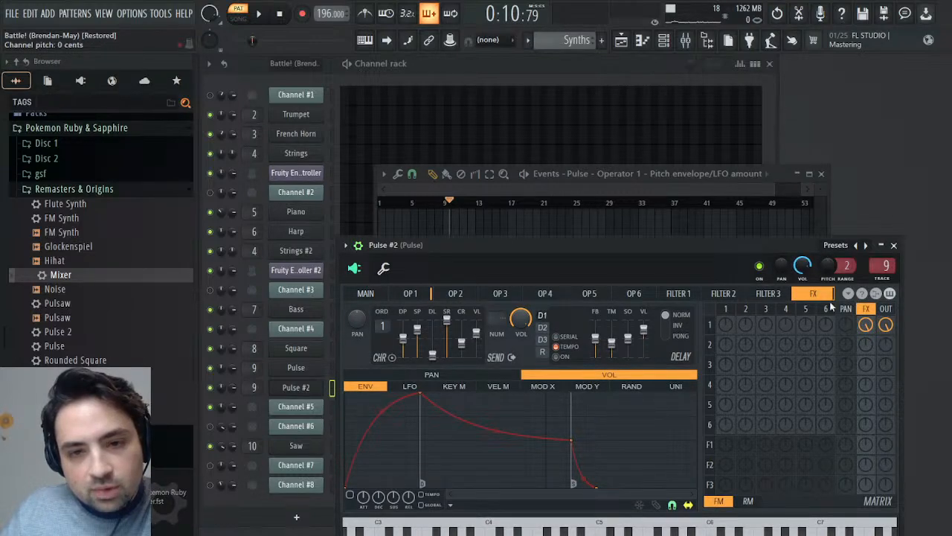
pyautogui.click(410, 295)
pyautogui.rightClick(659, 343)
pyautogui.click(709, 357)
pyautogui.hotkey('ctrl', 'v')
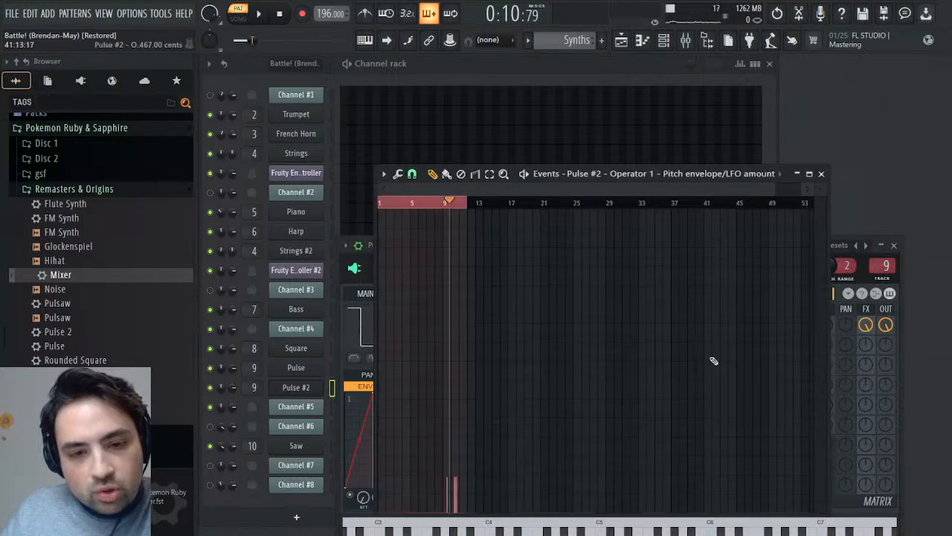
# - Play Pulse #2 with the pasted events, close its windows and switch to the Battle! (Brendan-May) pattern
pyautogui.click(464, 202)
pyautogui.press('space')
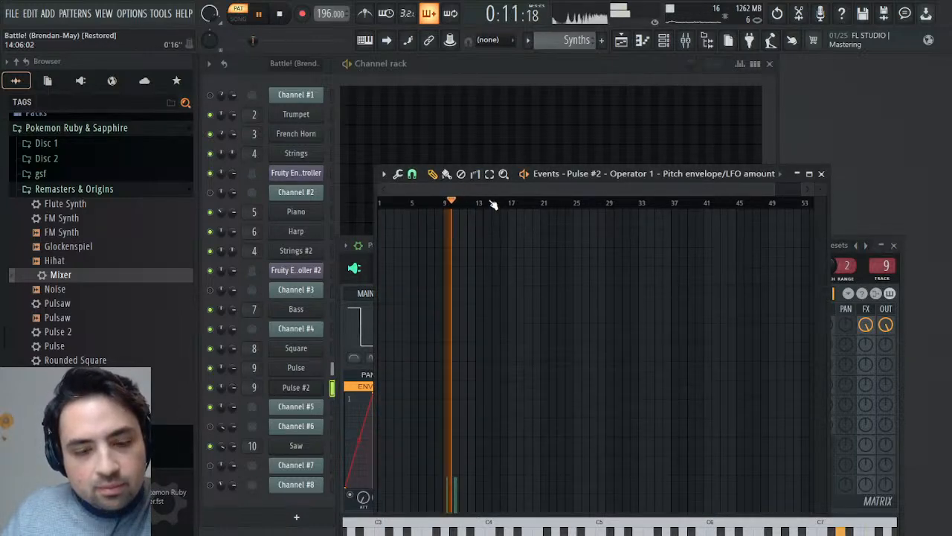
pyautogui.click(822, 173)
pyautogui.press('space')
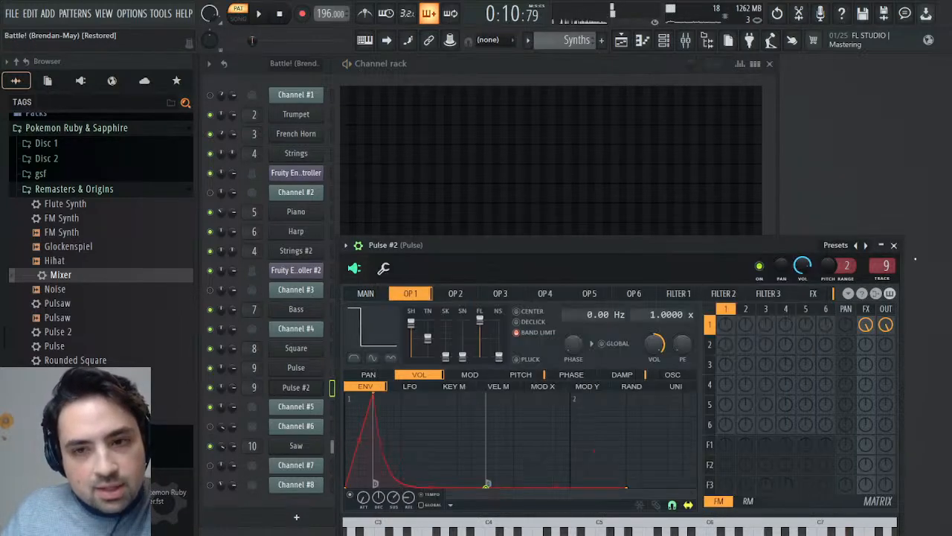
pyautogui.click(895, 245)
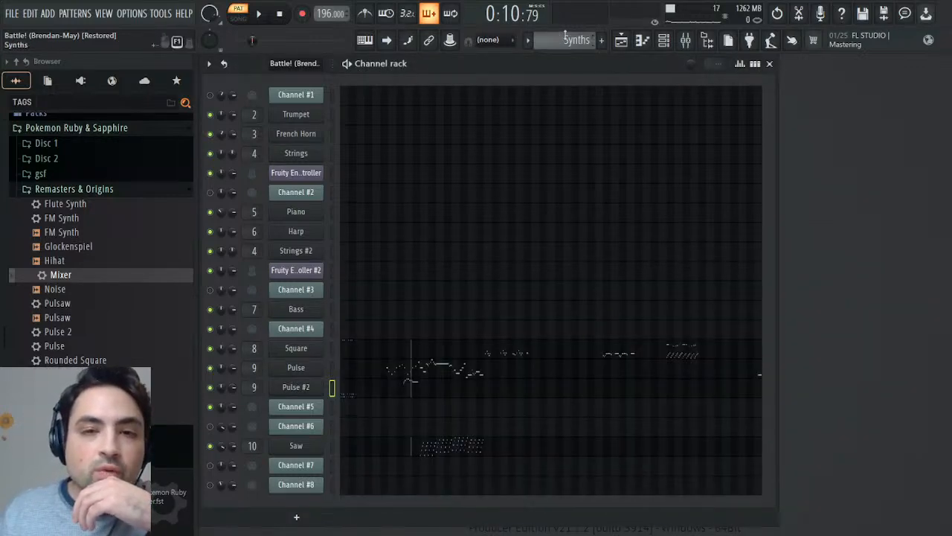
pyautogui.scroll(1, 563, 35)
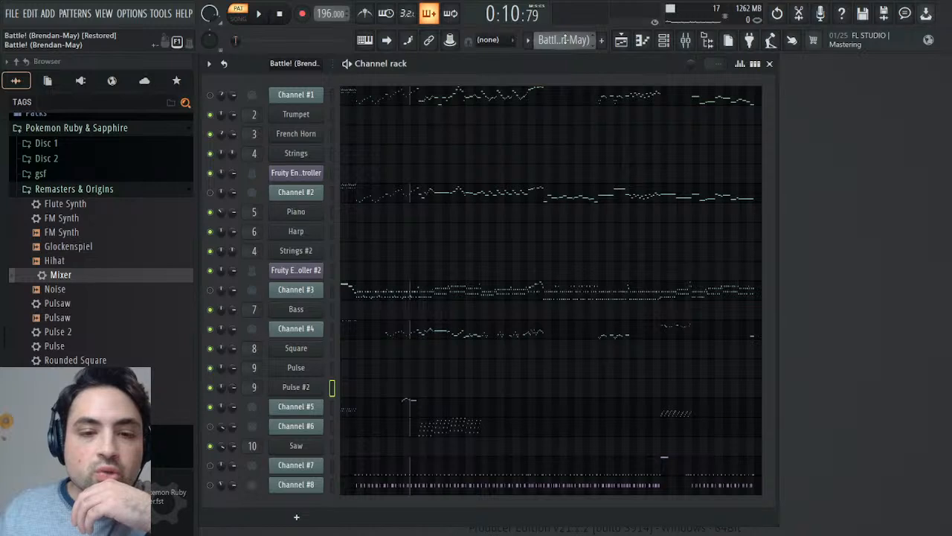
# - Mute Channels #4 and #5, unmute Channels #7 and #8, and play the pattern from the start
pyautogui.click(212, 447)
pyautogui.click(208, 410)
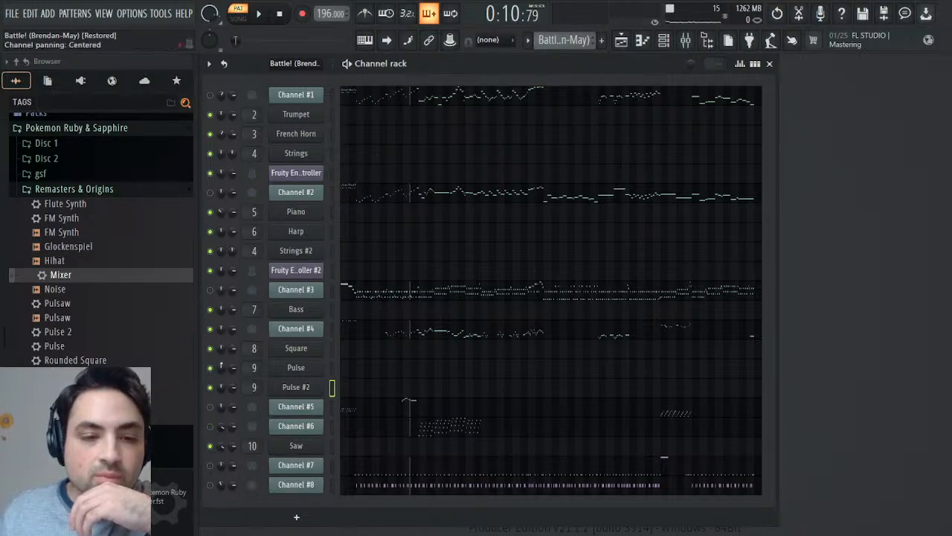
pyautogui.press('space')
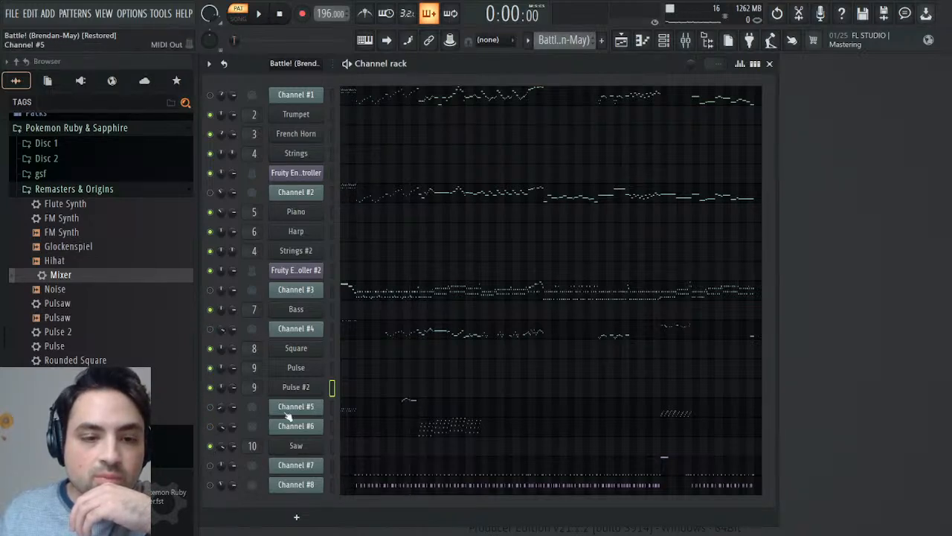
pyautogui.click(210, 465)
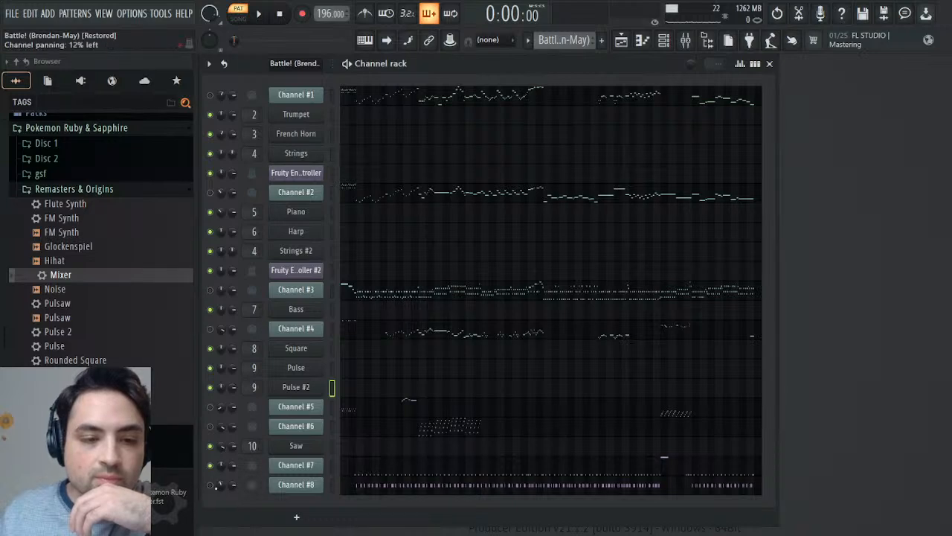
pyautogui.click(258, 13)
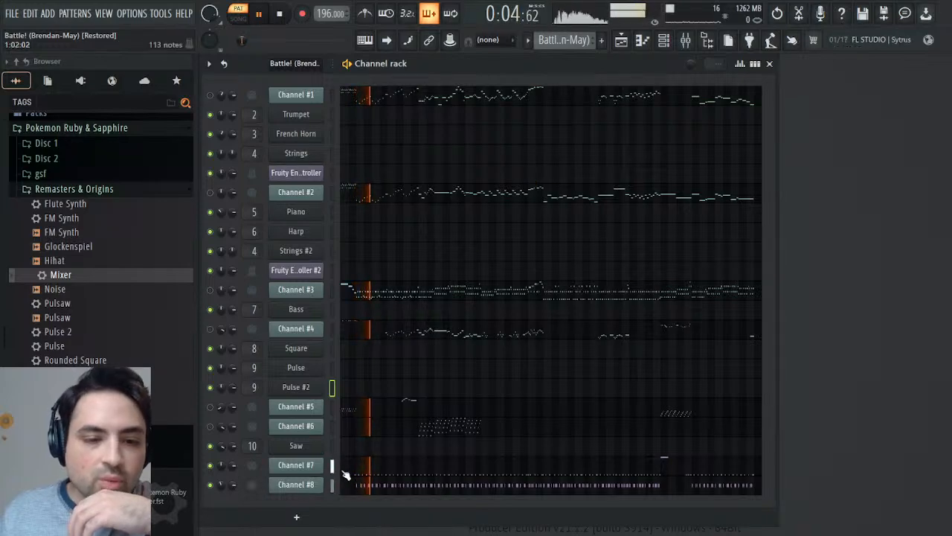
# - Listen to Channel #7's single A4 note around bar 42 in its piano roll and close it
pyautogui.click(584, 468)
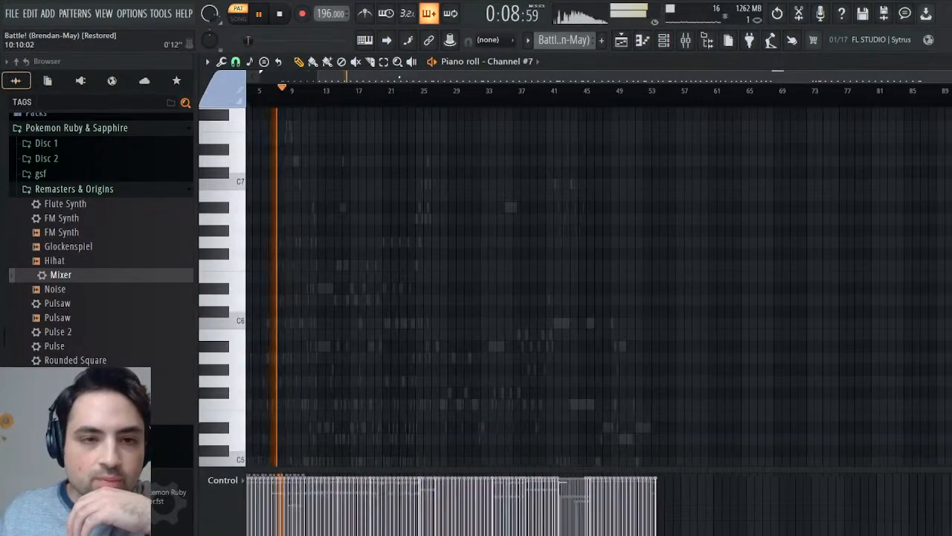
pyautogui.scroll(-5, 461, 380)
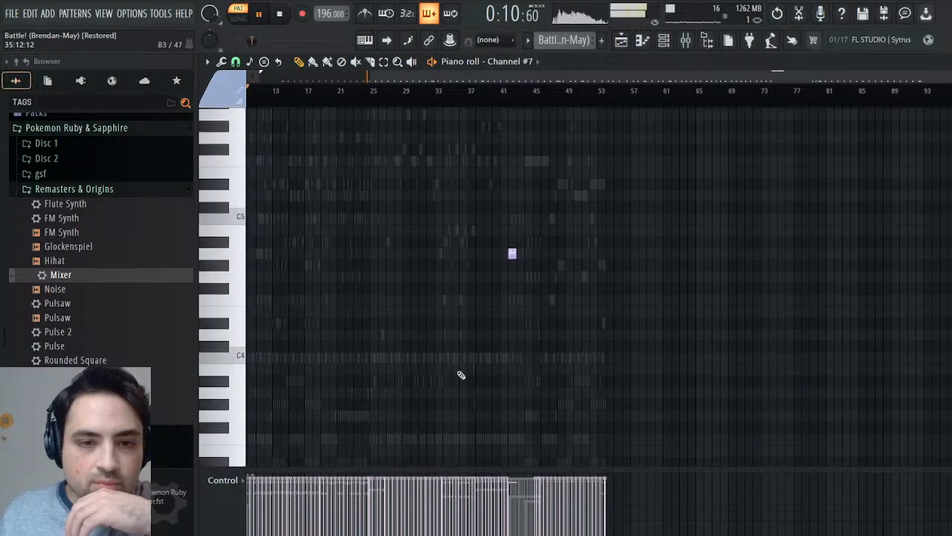
pyautogui.click(509, 91)
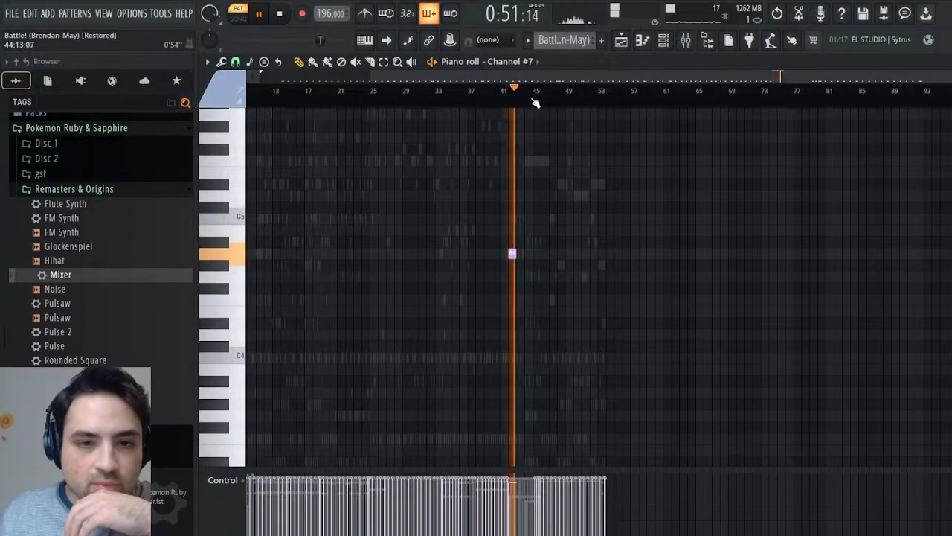
pyautogui.click(243, 259)
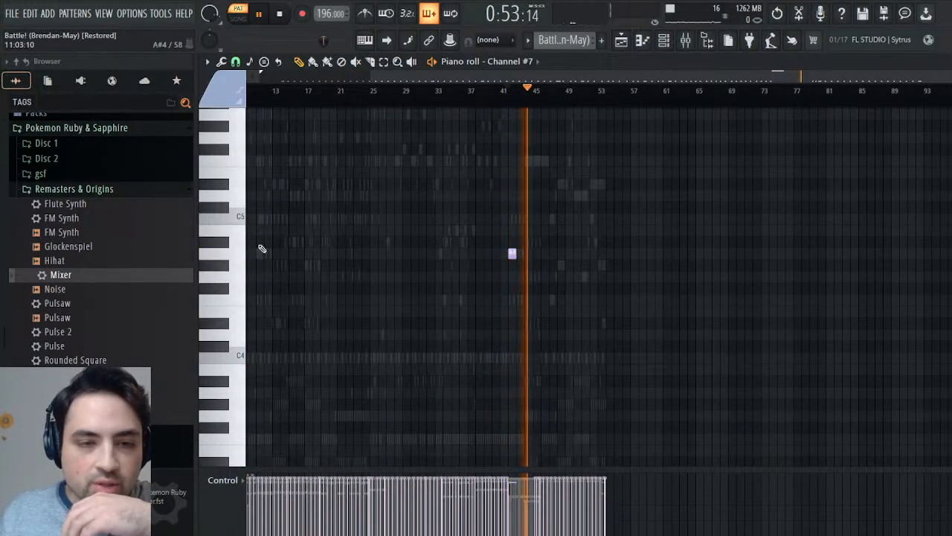
pyautogui.press('space')
pyautogui.press('space')
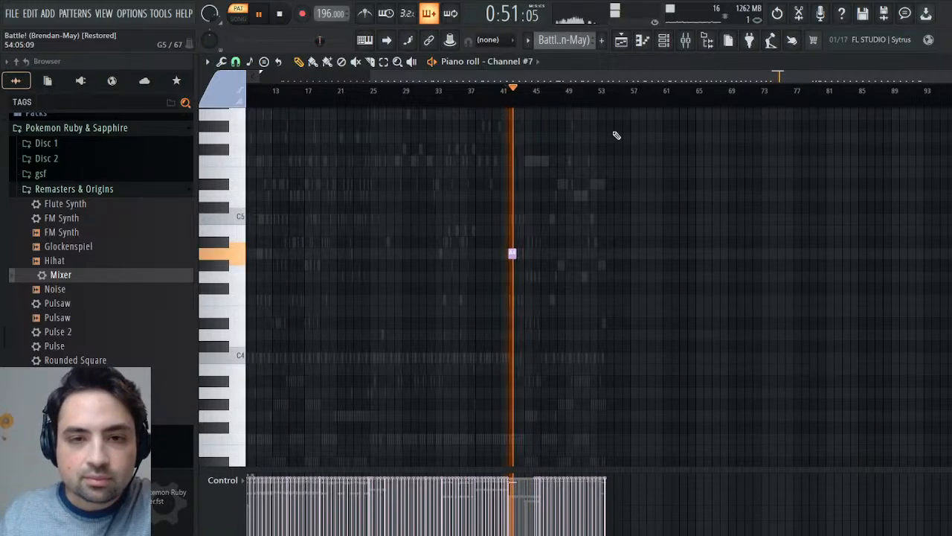
pyautogui.press('space')
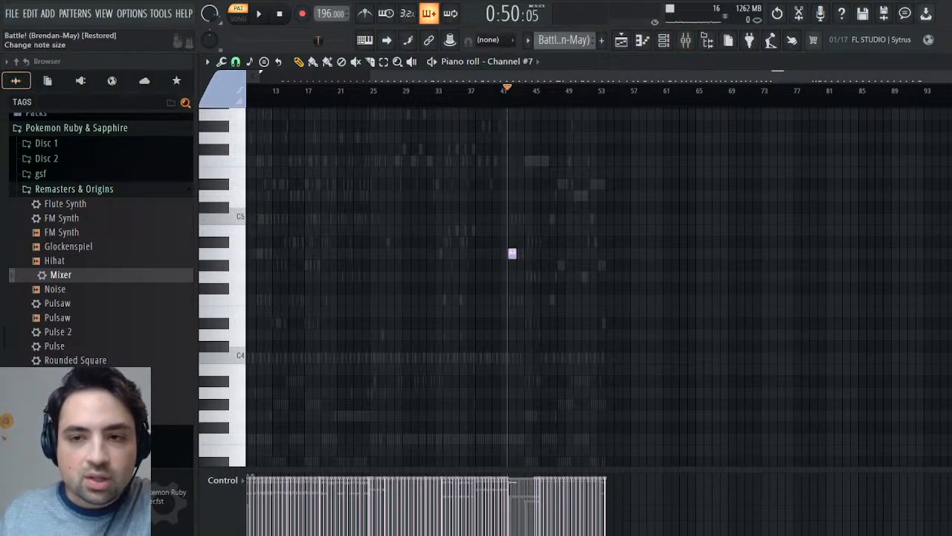
pyautogui.press('Escape')
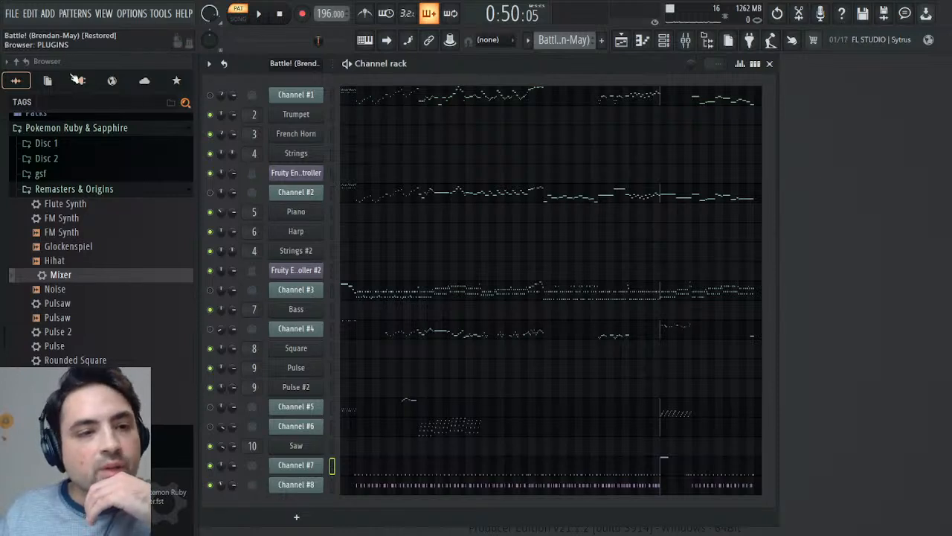
# - Add SOUND Canvas VA from the Vintage plugins below Channel #7 and set its volume multiplier to 147%
pyautogui.click(81, 80)
pyautogui.scroll(-4, 138, 272)
pyautogui.moveTo(117, 319); pyautogui.dragTo(311, 480)
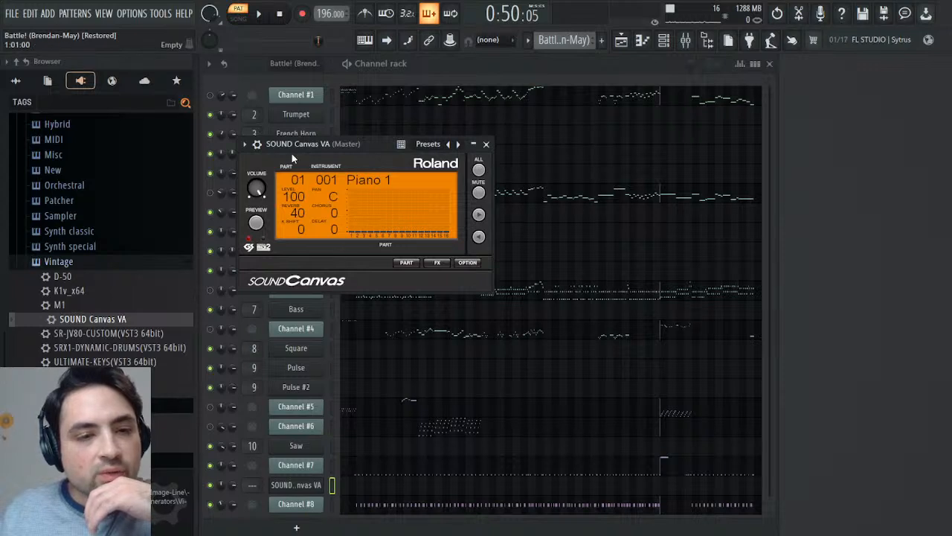
pyautogui.click(257, 144)
pyautogui.click(311, 167)
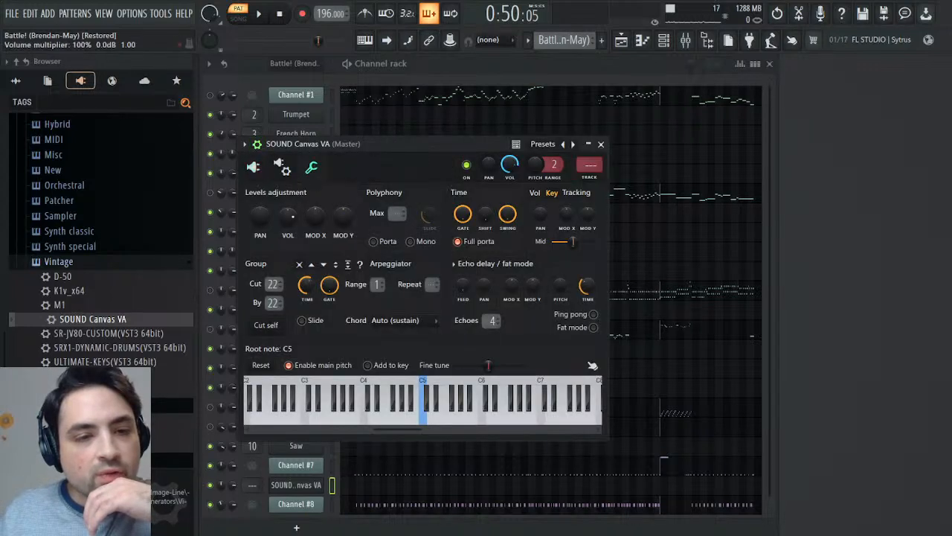
pyautogui.moveTo(289, 216); pyautogui.dragTo(289, 213)
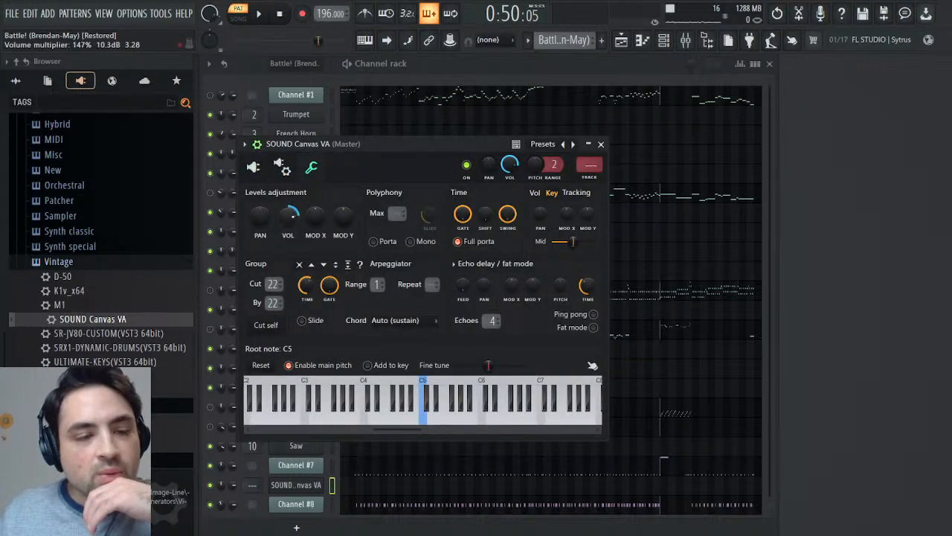
# - Set SOUND Canvas VA's part 10 to reverb 0 and the STANDARD 3 kit, preview it and close the plugin
pyautogui.click(252, 167)
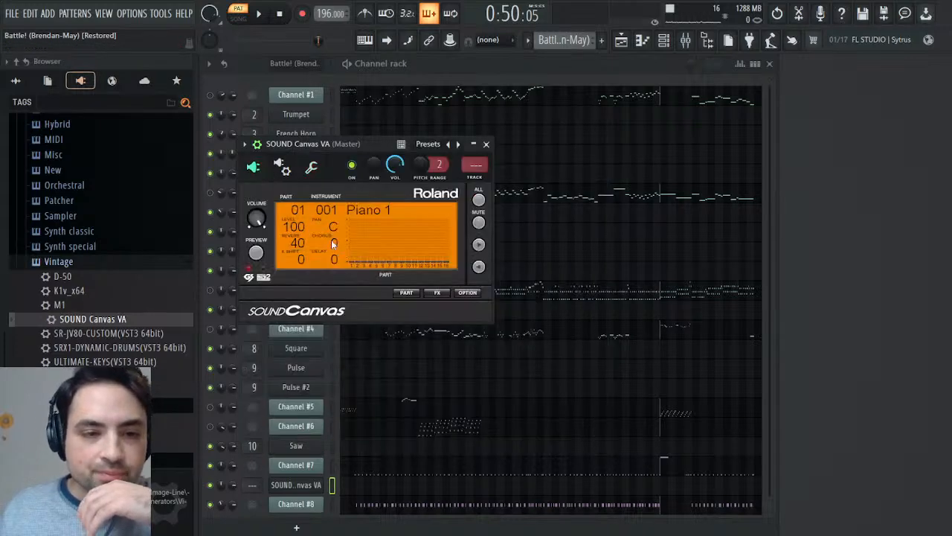
pyautogui.click(406, 292)
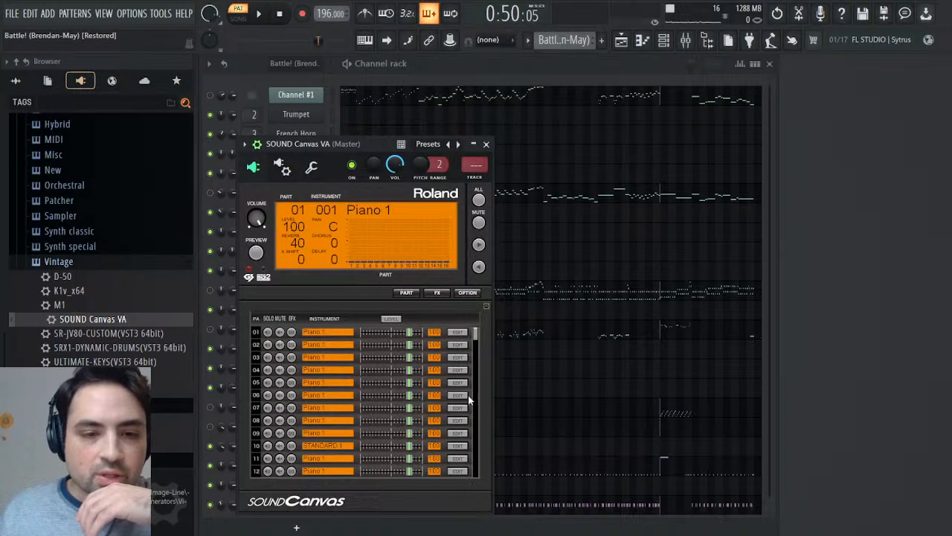
pyautogui.click(458, 446)
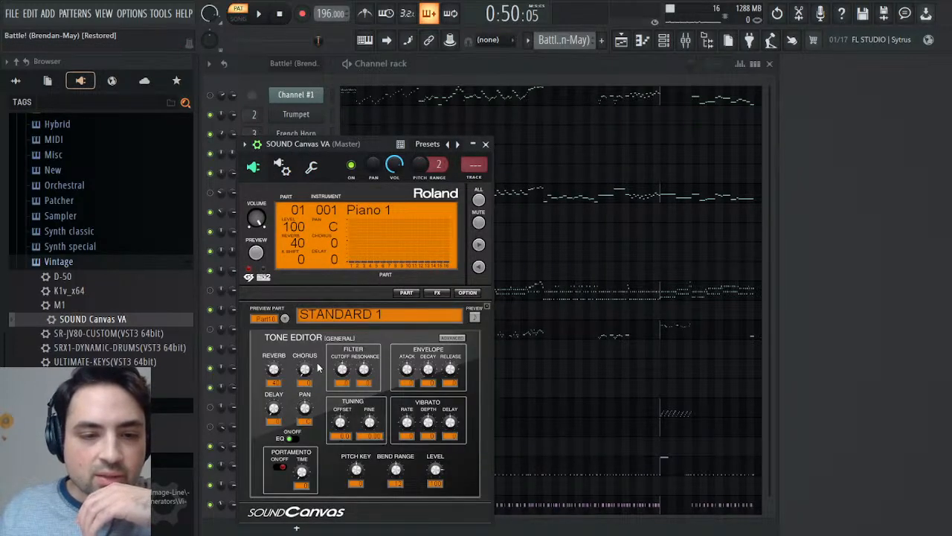
pyautogui.moveTo(282, 382); pyautogui.dragTo(282, 393)
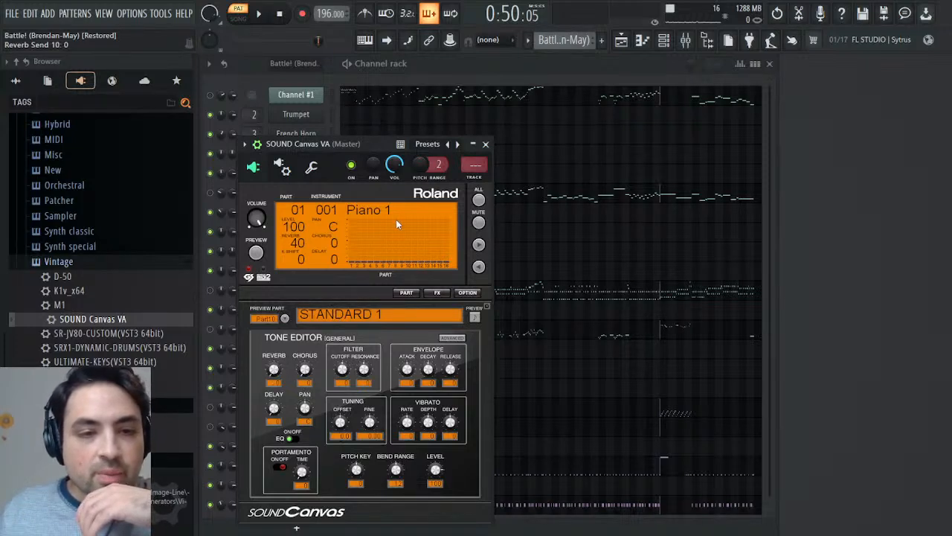
pyautogui.press('space')
pyautogui.press('space')
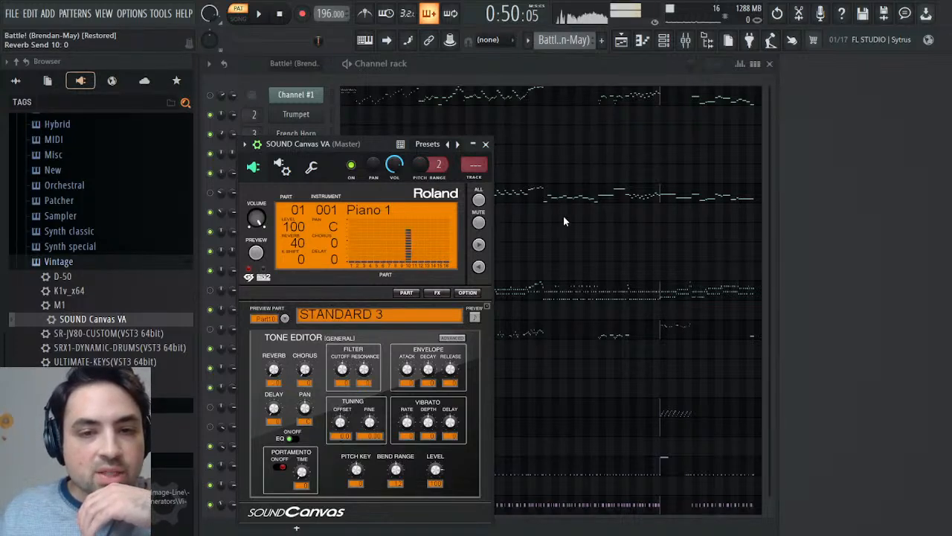
pyautogui.click(485, 145)
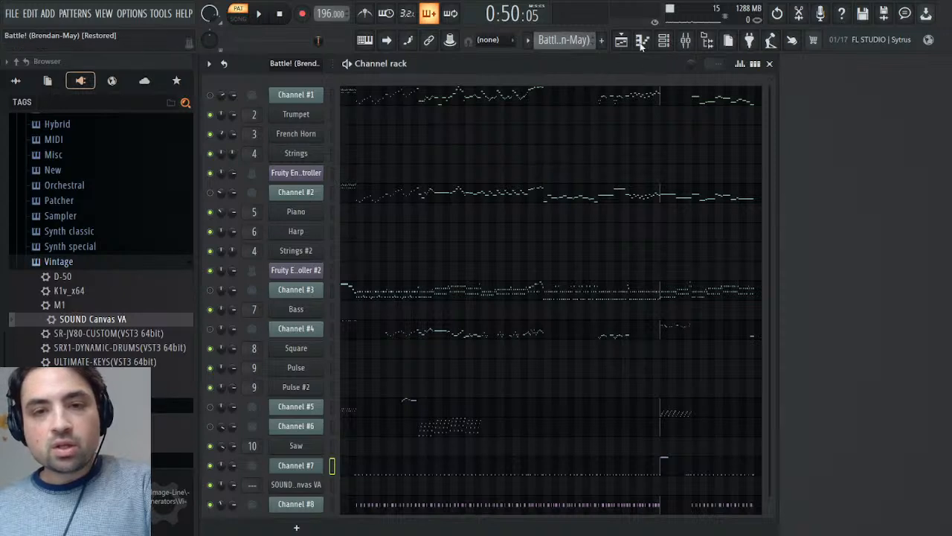
# - Create a new pattern named Drums
pyautogui.press('F4')
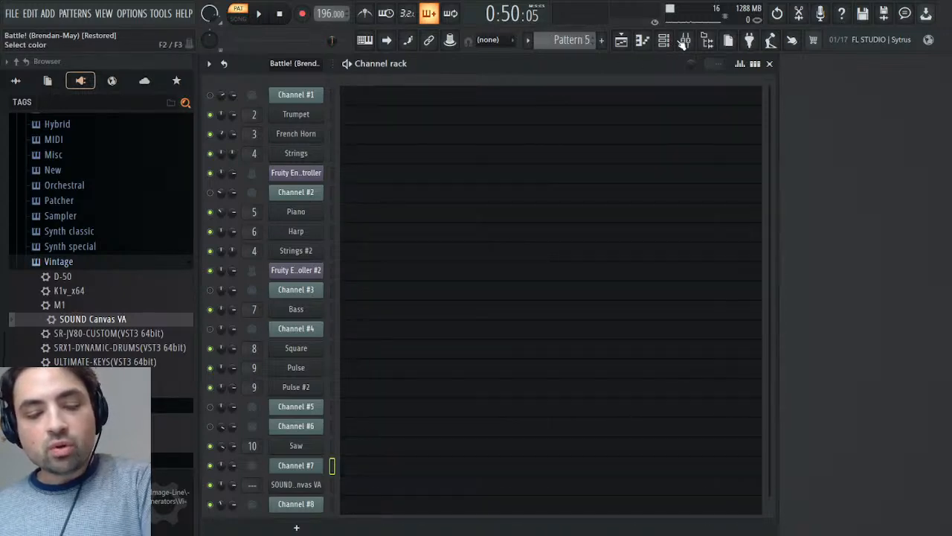
pyautogui.write('Drums')
pyautogui.press('Return')
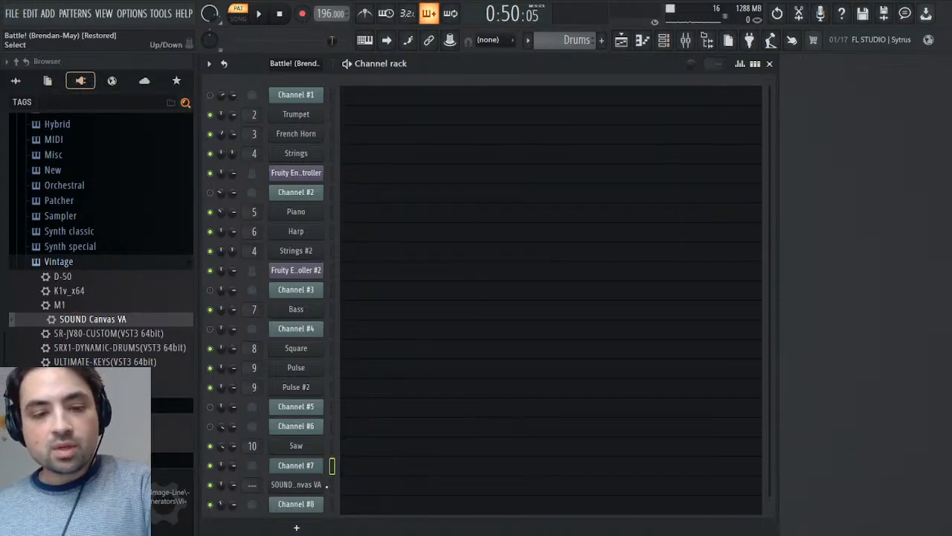
# - Paste Channel #7's notes into the SOUND Canvas VA channel and recolour them pink in its piano roll
pyautogui.hotkey('ctrl', 'v')
pyautogui.press('space')
pyautogui.press('space')
pyautogui.click(372, 487)
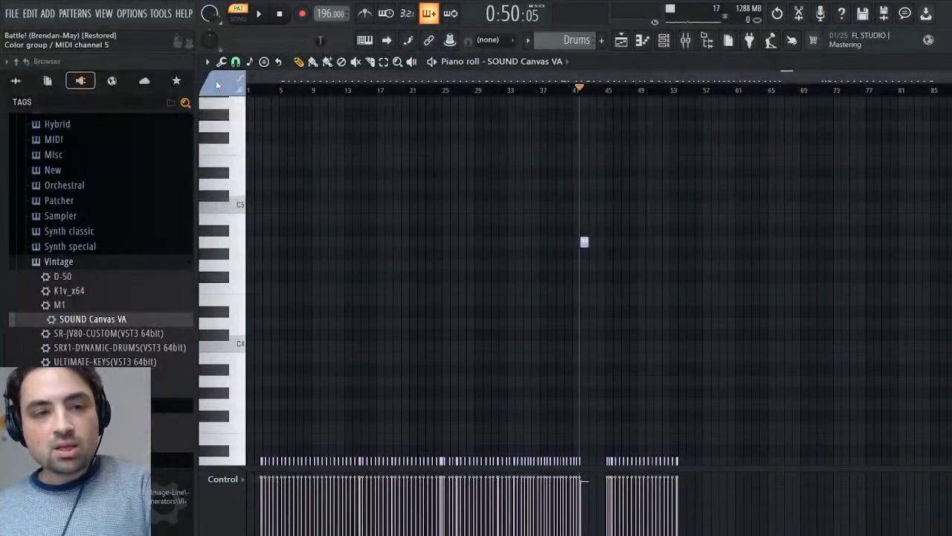
pyautogui.click(266, 134)
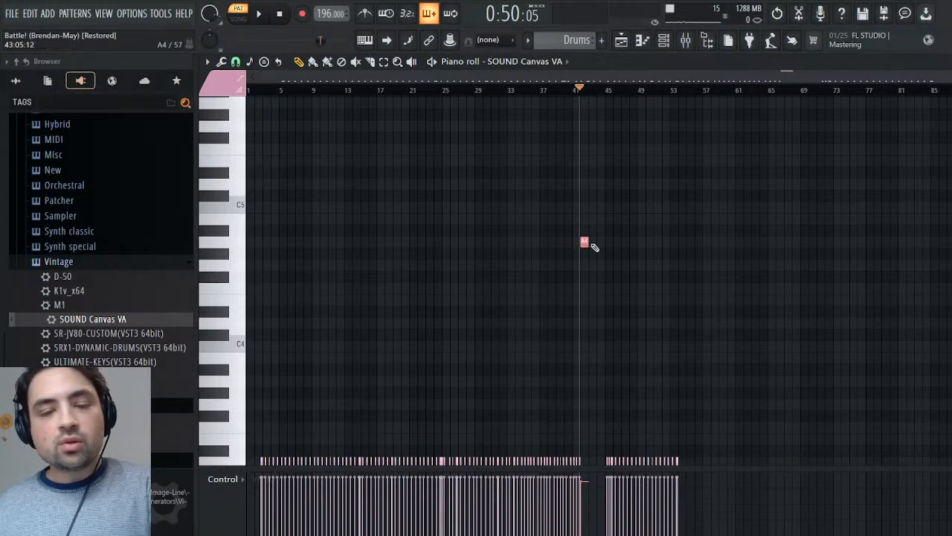
# - Place the playhead at the start of the long A4 note near bar 42, cut the note and close the piano roll
pyautogui.moveTo(941, 77); pyautogui.dragTo(827, 71)
pyautogui.click(672, 93)
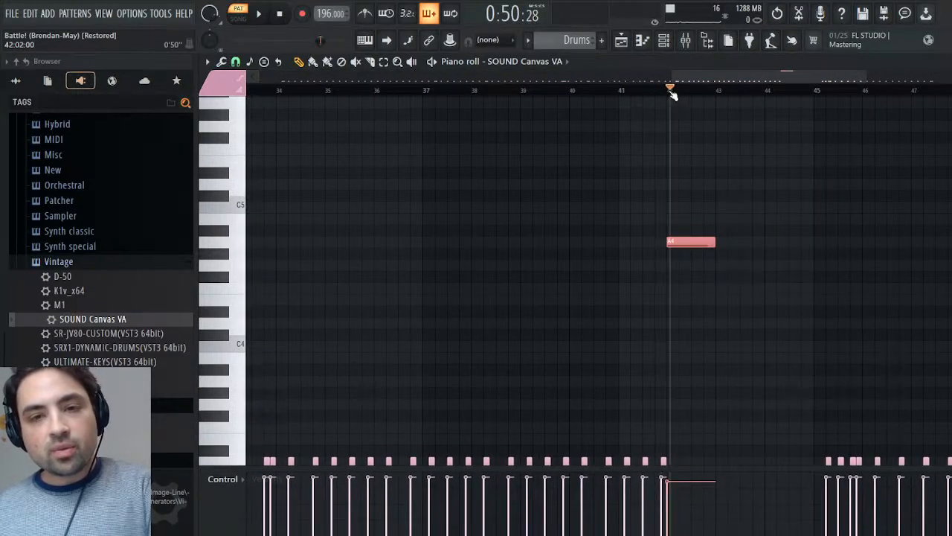
pyautogui.moveTo(672, 93); pyautogui.dragTo(667, 90)
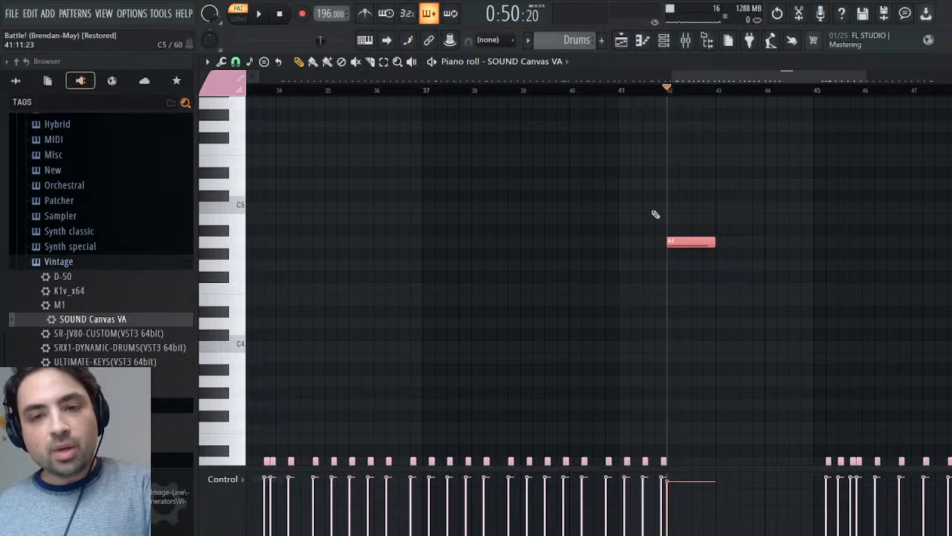
pyautogui.hotkey('ctrl', 'x')
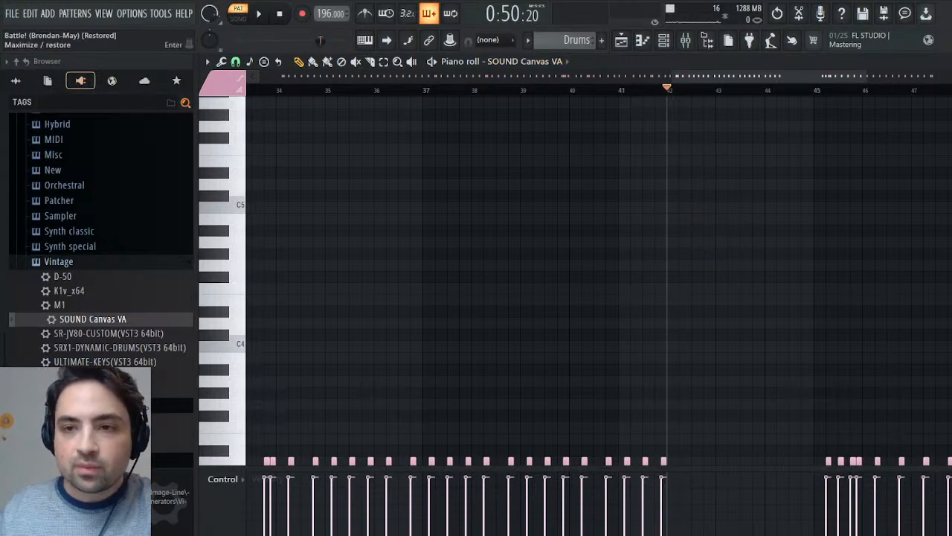
pyautogui.click(951, 62)
pyautogui.click(866, 99)
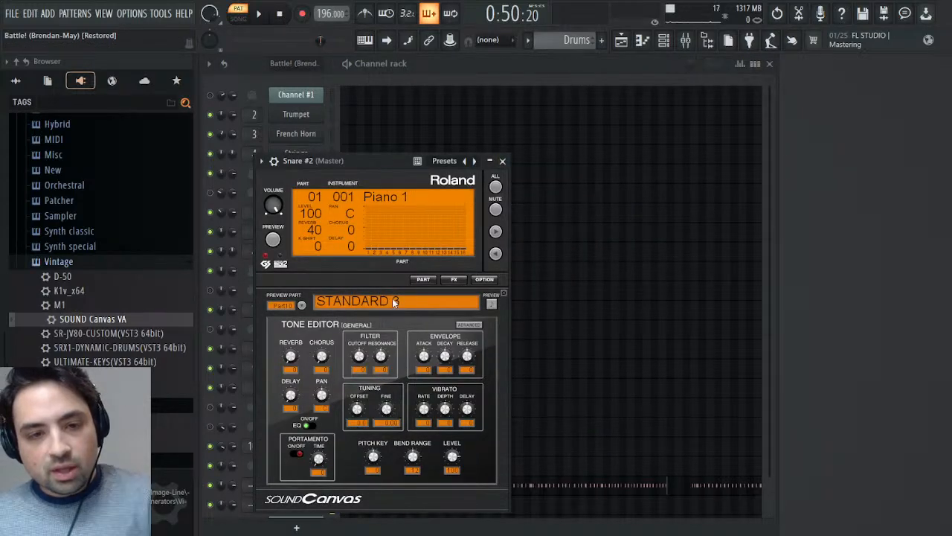
# - Choose the ORCHESTRA kit for Snare #2's part 10 and rename the channel as Crash
pyautogui.click(583, 298)
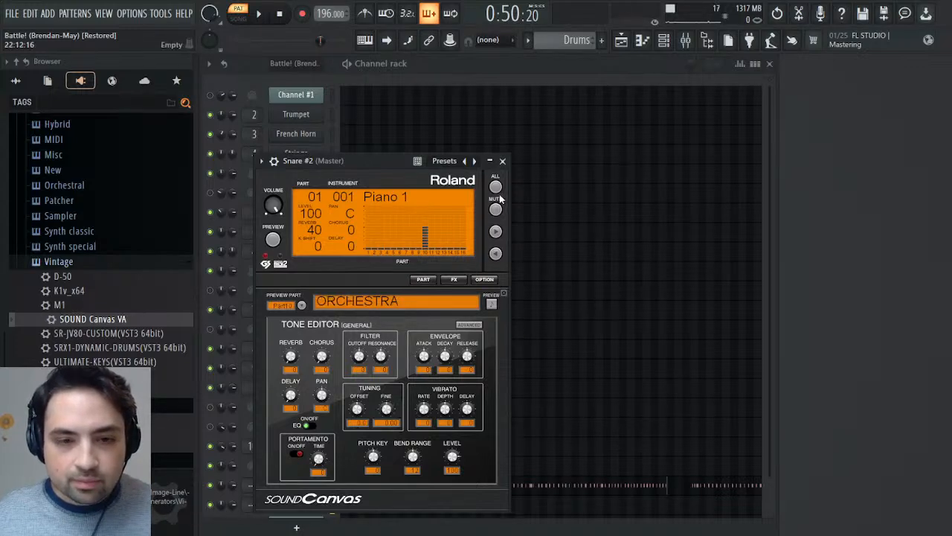
pyautogui.click(503, 161)
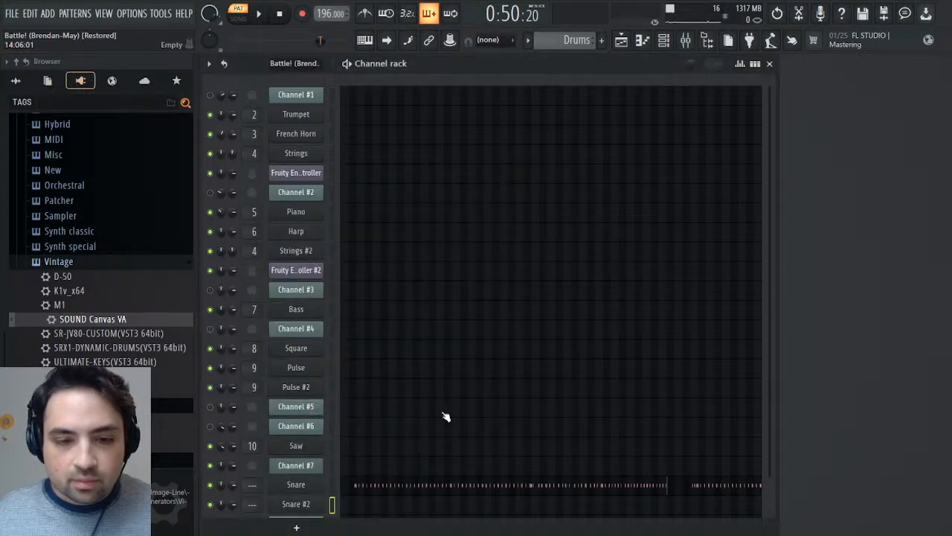
pyautogui.click(410, 511)
pyautogui.rightClick(307, 505)
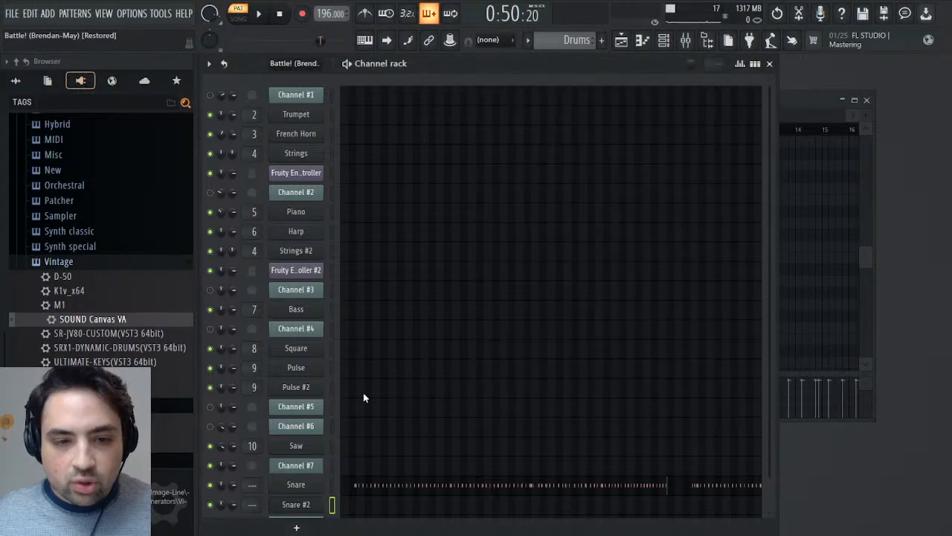
pyautogui.write('Crash')
pyautogui.press('Return')
pyautogui.click(361, 512)
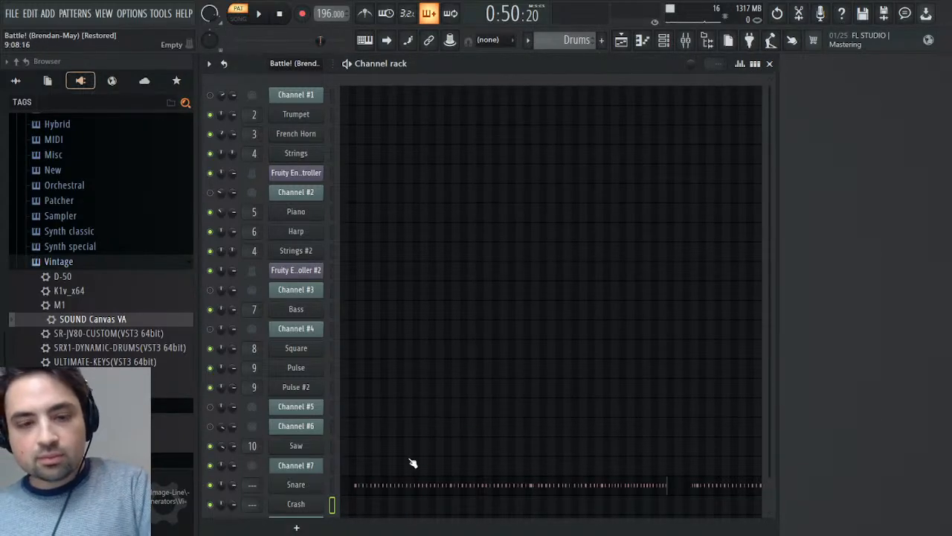
# - Paste the cut A4 note into the Crash channel at the playhead near bar 42, play it and reopen Crash's piano roll
pyautogui.click(384, 510)
pyautogui.moveTo(493, 116); pyautogui.dragTo(767, 129)
pyautogui.hotkey('ctrl', 'v')
pyautogui.moveTo(455, 283); pyautogui.dragTo(506, 283)
pyautogui.moveTo(830, 115); pyautogui.dragTo(742, 120)
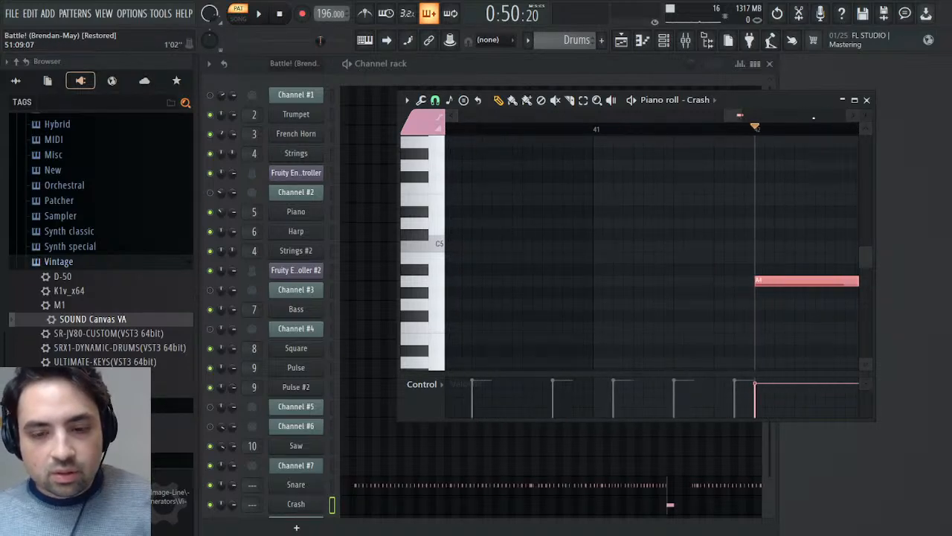
pyautogui.click(867, 100)
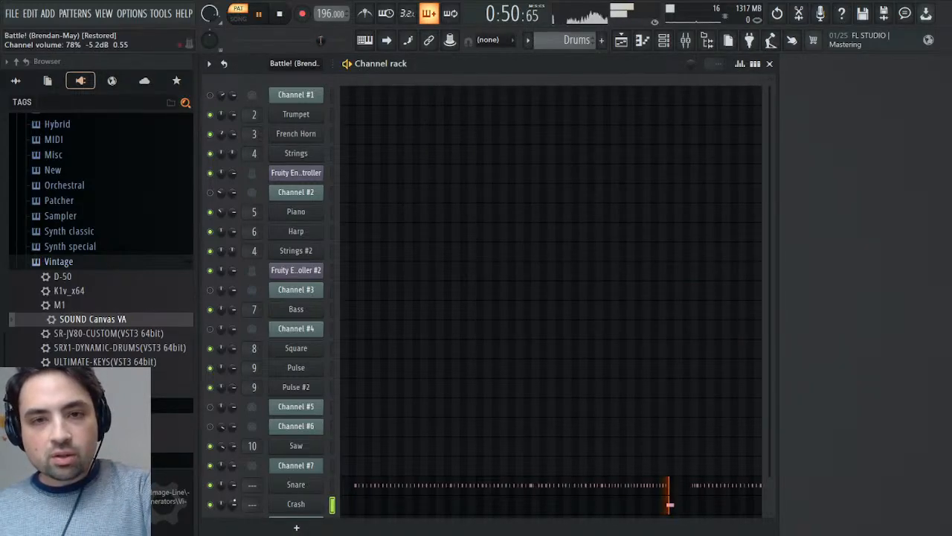
pyautogui.click(592, 508)
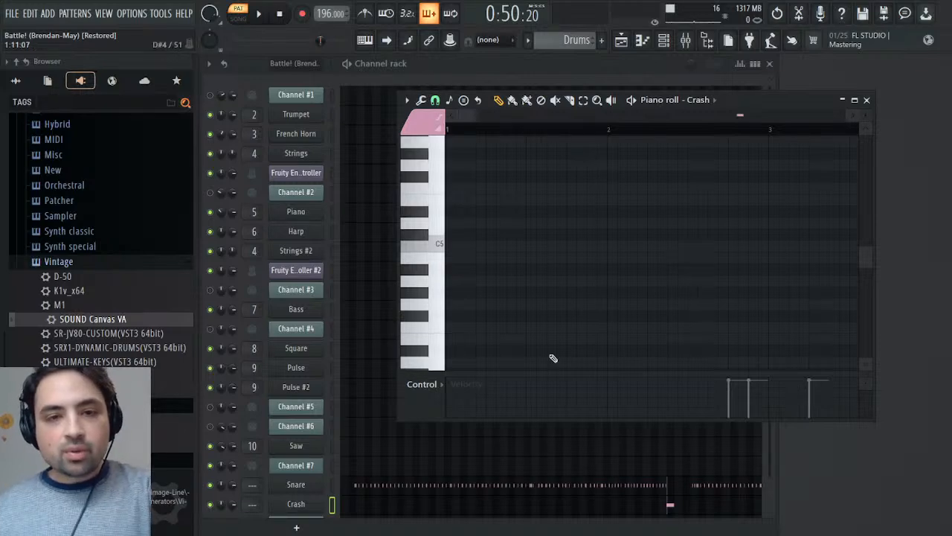
# - Play the pasted note near bar 42 in Crash's piano roll to check its sound
pyautogui.moveTo(469, 115); pyautogui.dragTo(741, 117)
pyautogui.press('space')
# - Close the piano roll and pan the Crash channel 50% right while playing the crash note
pyautogui.press('space')
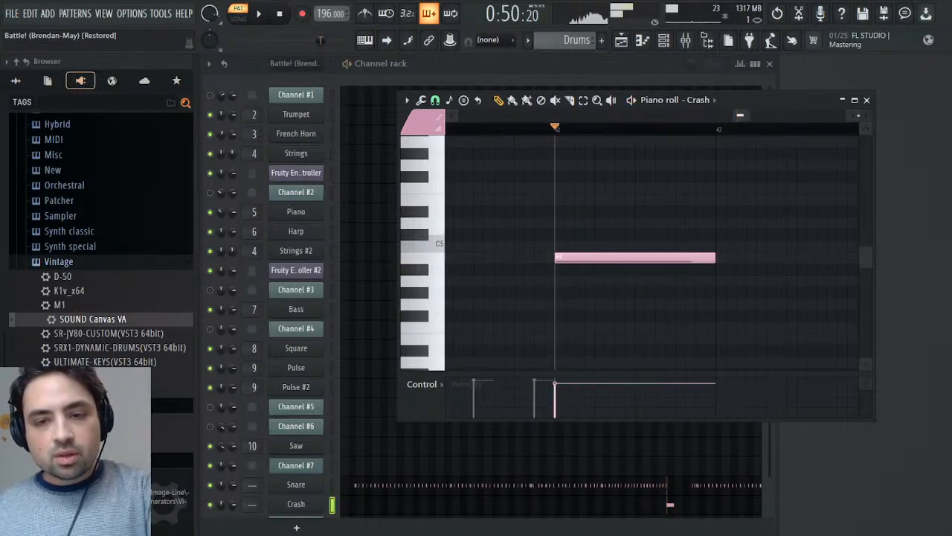
pyautogui.click(866, 99)
pyautogui.press('space')
pyautogui.press('space')
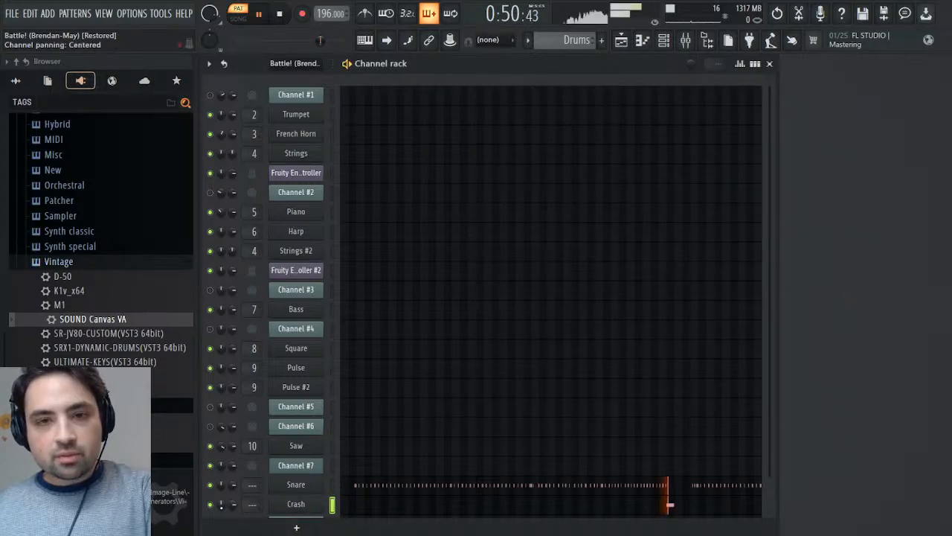
pyautogui.press('space')
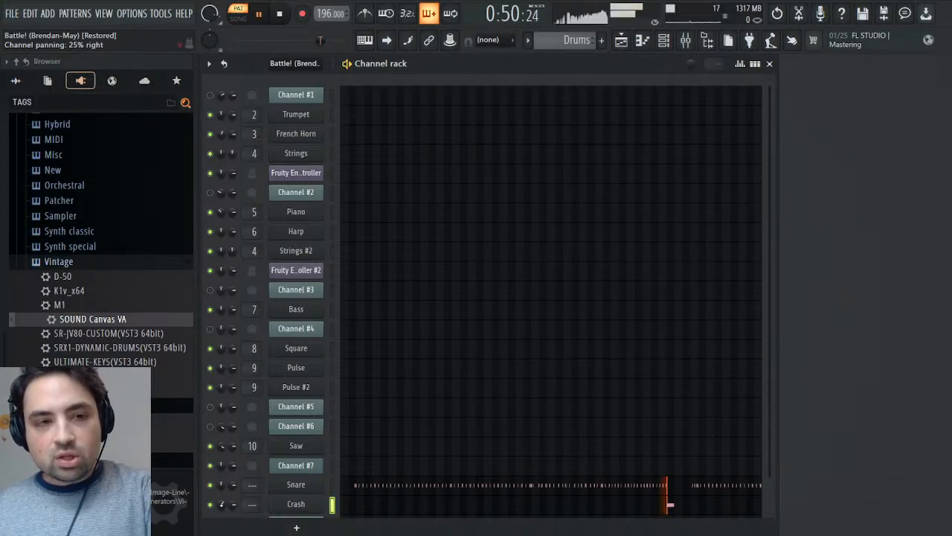
pyautogui.moveTo(220, 504); pyautogui.dragTo(221, 500)
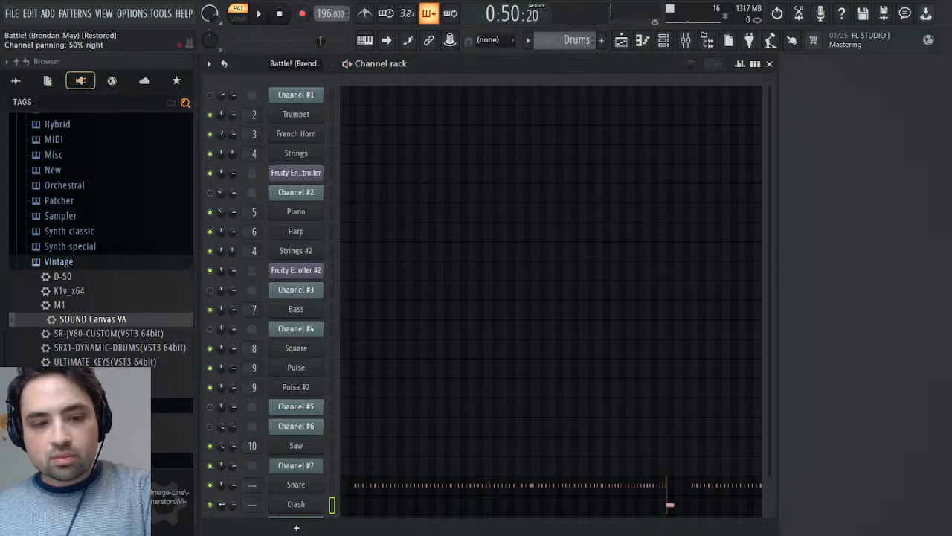
pyautogui.press('space')
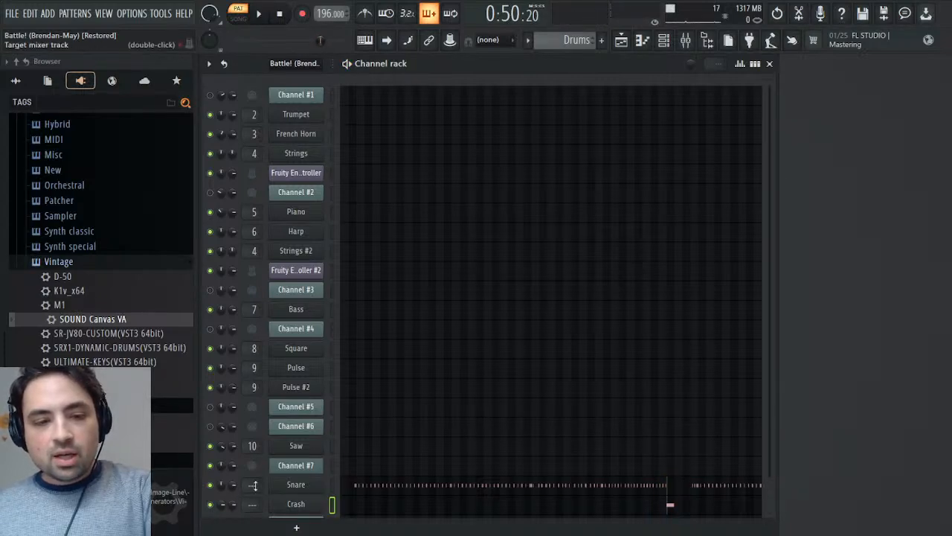
# - Play the Drums pattern from the start and check the kit and part activity in the Snare channel's SOUND Canvas VA
pyautogui.click(279, 15)
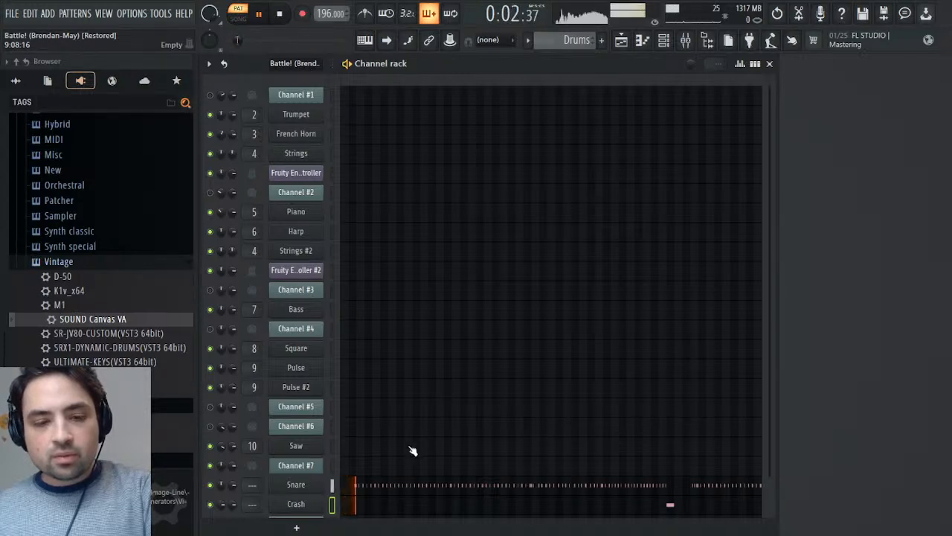
pyautogui.scroll(-1, 471, 412)
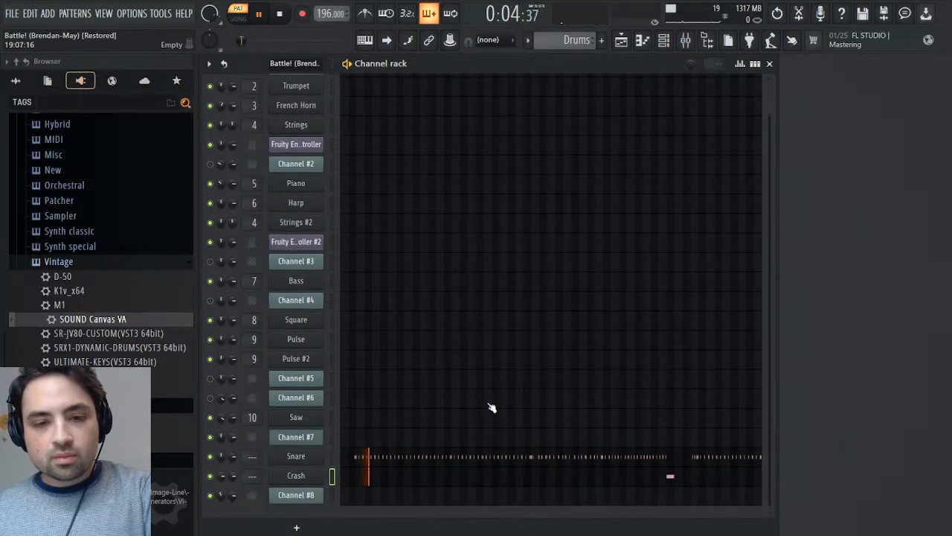
pyautogui.click(302, 457)
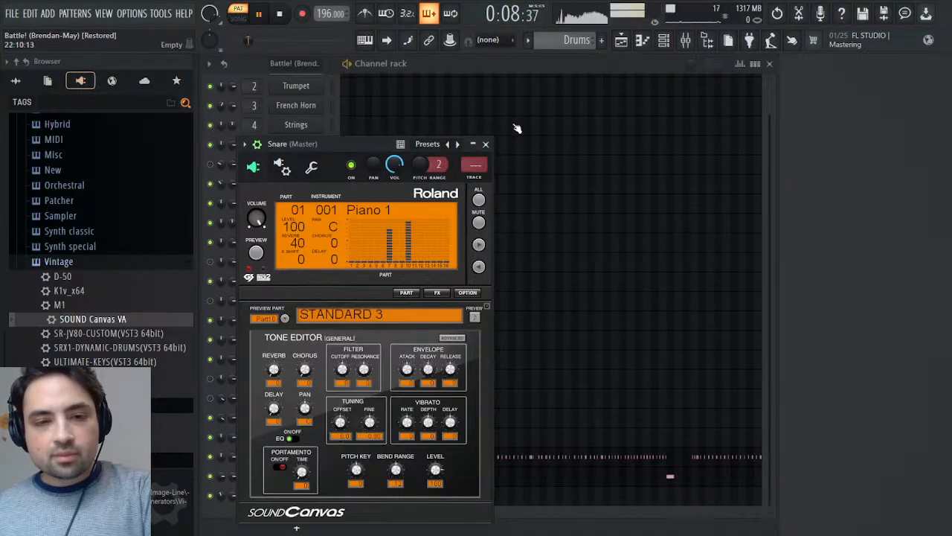
pyautogui.click(485, 144)
pyautogui.press('space')
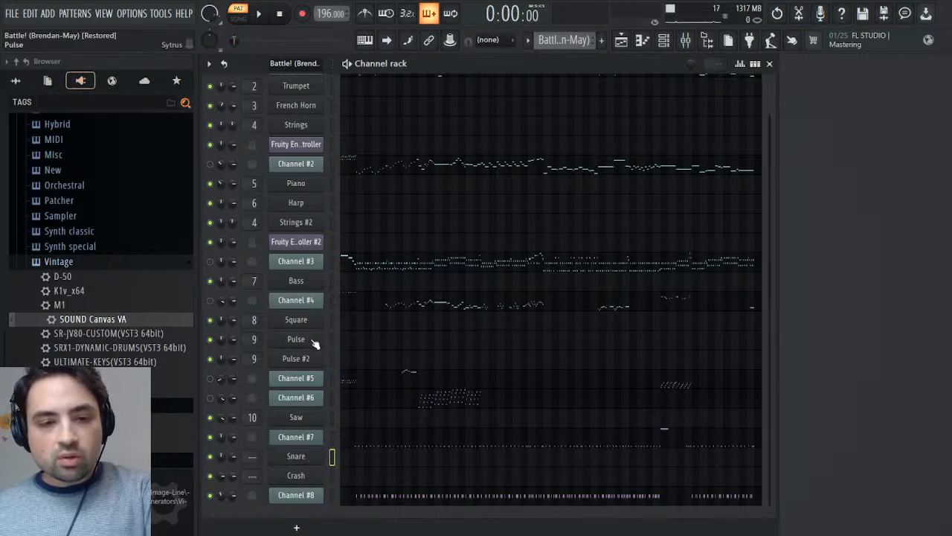
# - In the Battle! (Brendan-May) pattern, clone the Bass channel and move the copy down the channel rack to below Pulse
pyautogui.rightClick(305, 285)
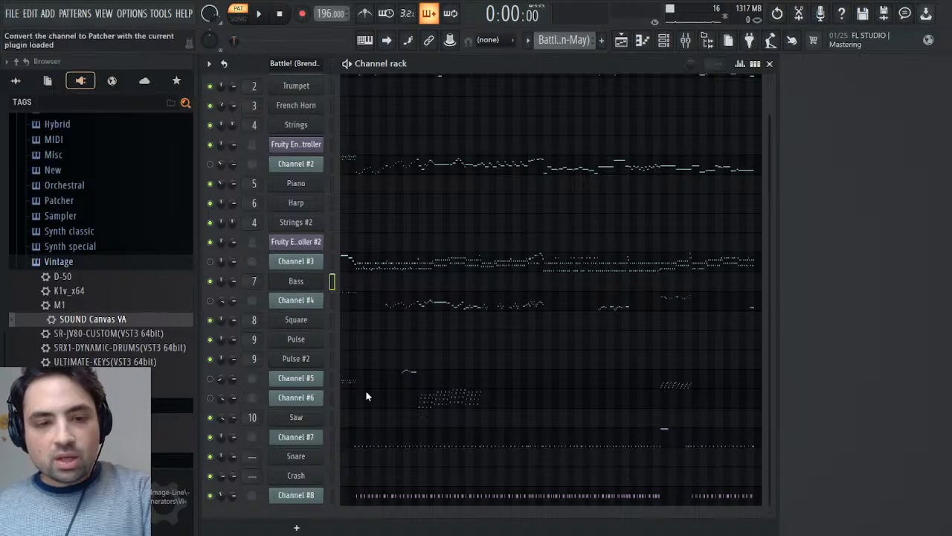
pyautogui.click(365, 399)
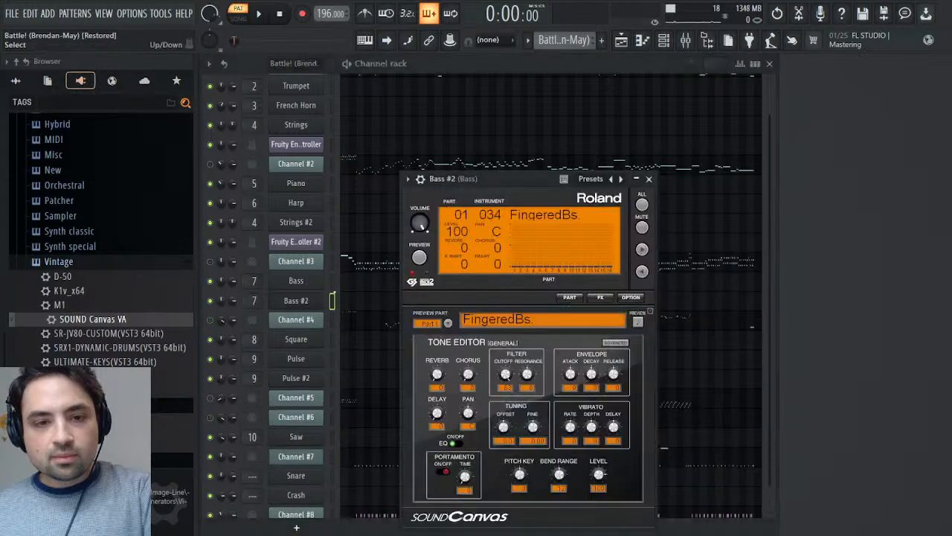
pyautogui.press('Escape')
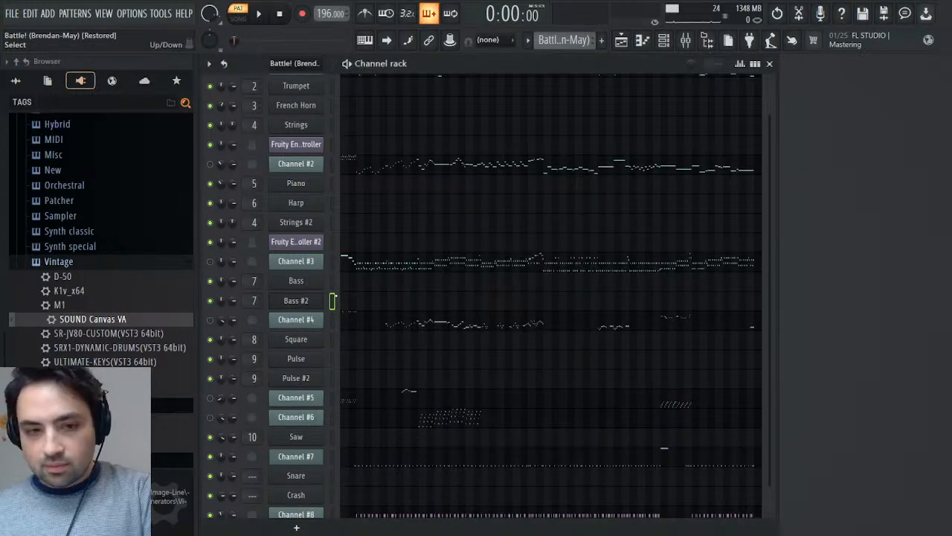
pyautogui.hotkey('alt', 'Down')
pyautogui.hotkey('alt', 'Down')
pyautogui.hotkey('alt', 'Down')
pyautogui.hotkey('alt', 'Down')
pyautogui.hotkey('alt', 'Down')
pyautogui.hotkey('alt', 'Down')
pyautogui.hotkey('alt', 'Down')
pyautogui.hotkey('alt', 'Down')
pyautogui.hotkey('alt', 'Down')
pyautogui.hotkey('alt', 'Down')
pyautogui.hotkey('alt', 'Down')
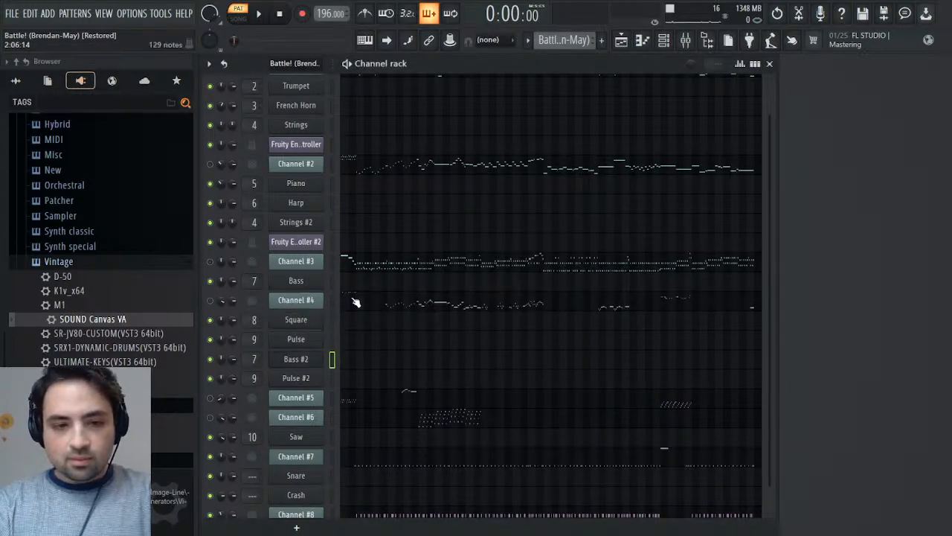
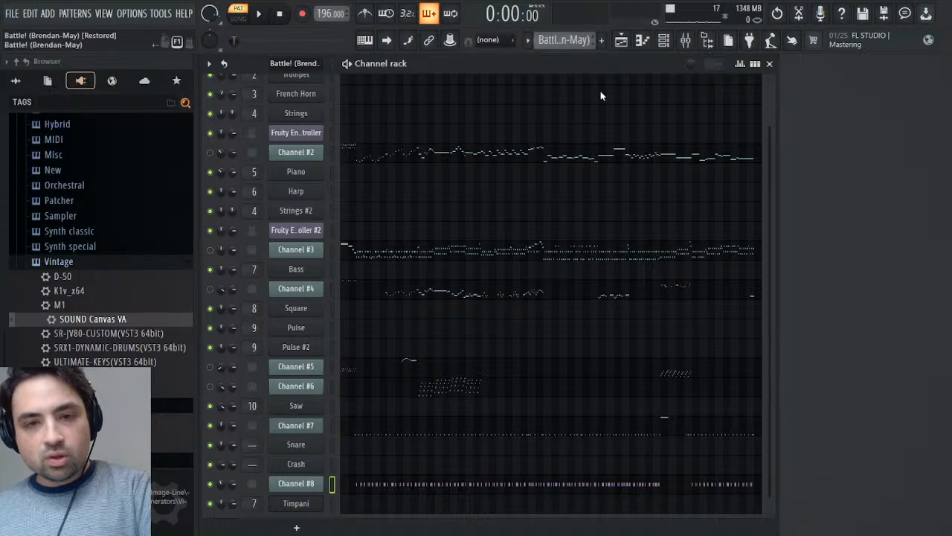
# - Paste the copied Channel #8 notes into the Timpani channel of the Drums pattern
pyautogui.press('KP_Add')
pyautogui.hotkey('ctrl', 'v')
pyautogui.click(362, 503)
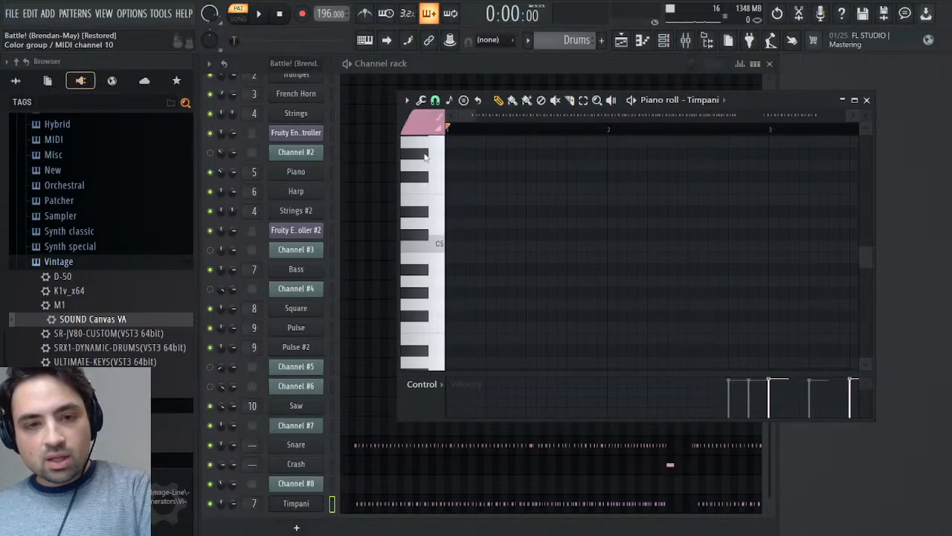
# - Play the Drums pattern and check the Timpani instrument's settings during playback
pyautogui.press('space')
pyautogui.press('F7')
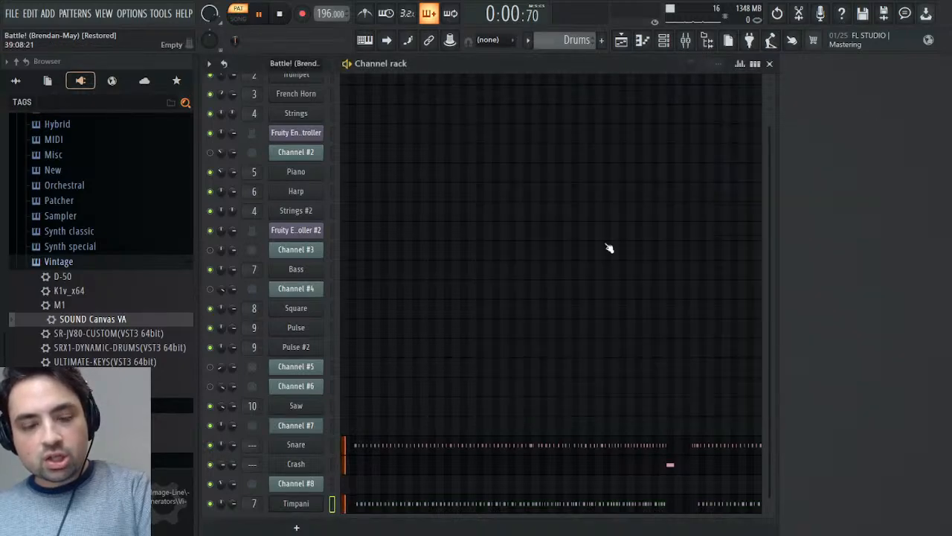
pyautogui.click(313, 504)
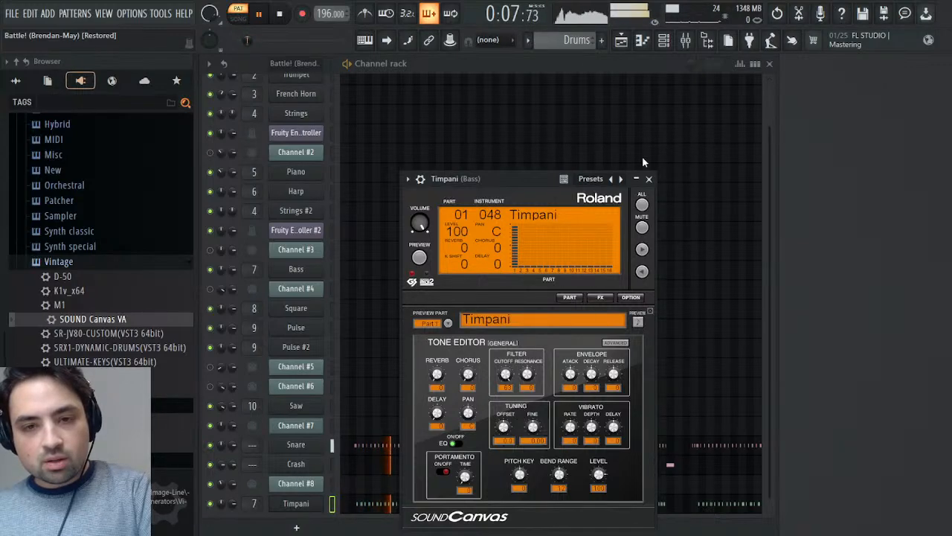
pyautogui.click(649, 179)
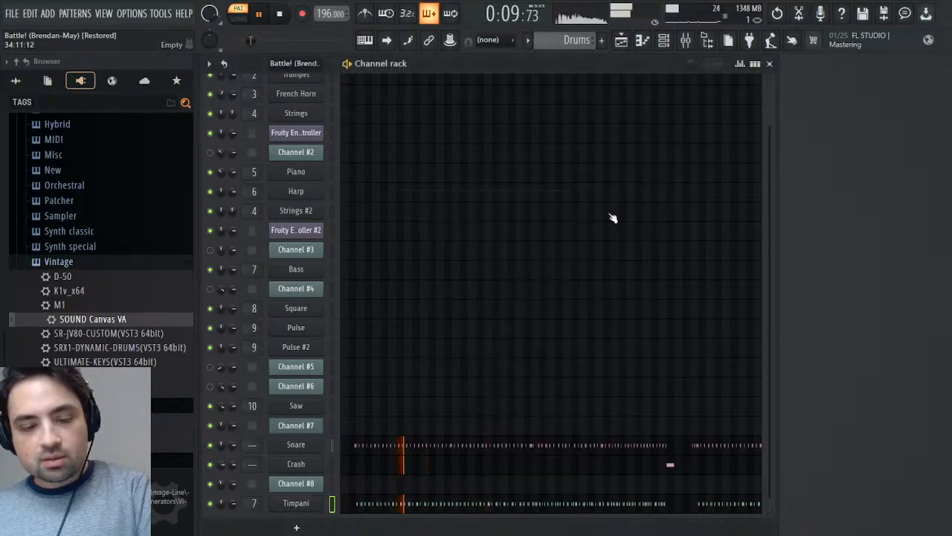
pyautogui.press('space')
# - Assign the Snare channel to free mixer track 11
pyautogui.click(296, 446)
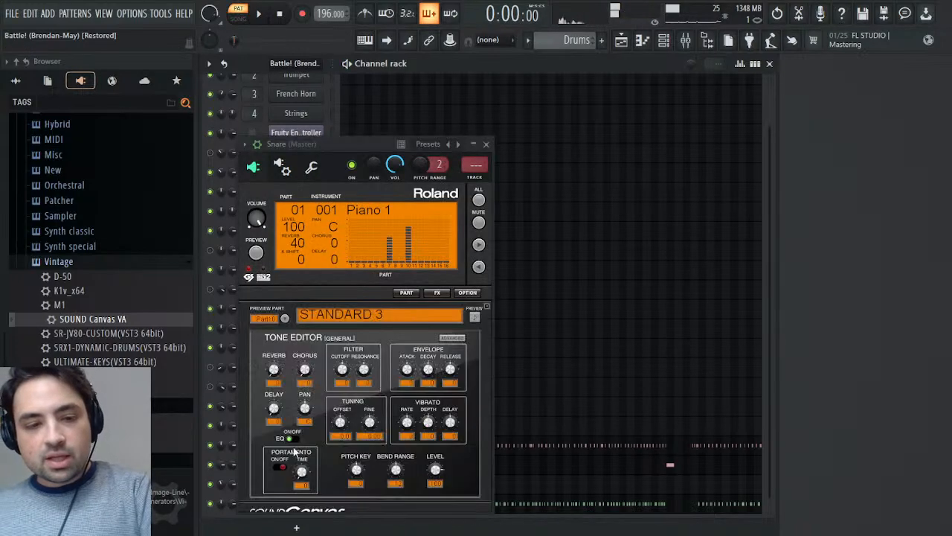
pyautogui.click(476, 177)
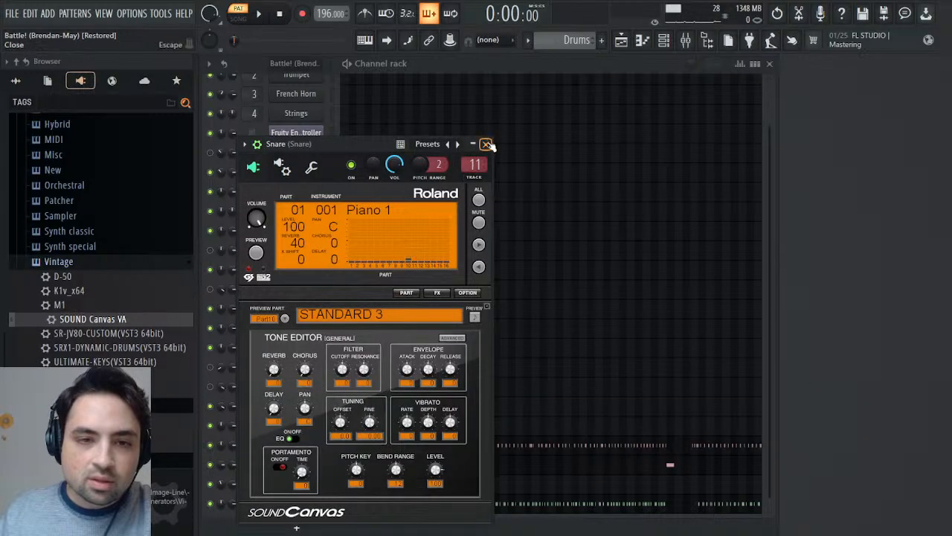
pyautogui.click(489, 145)
# - Assign the Crash channel to free mixer track 12
pyautogui.click(311, 466)
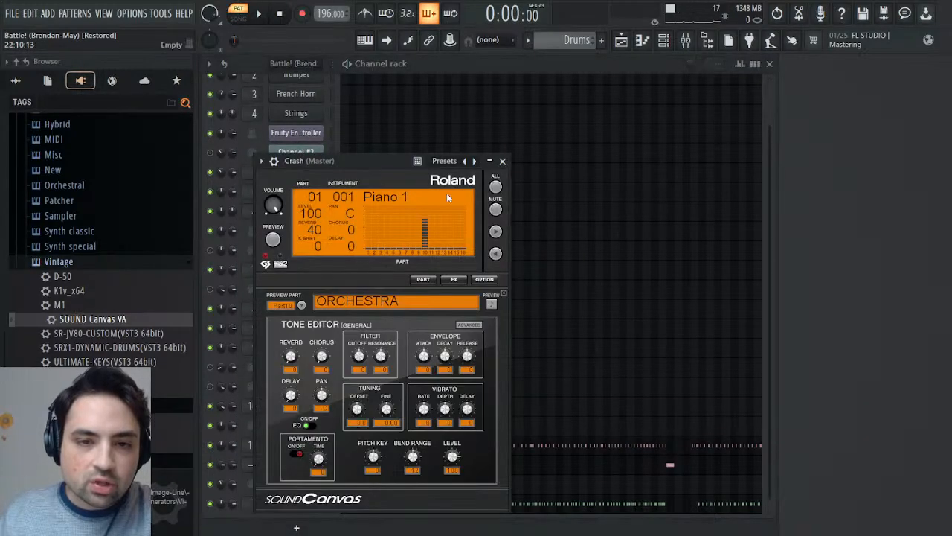
pyautogui.click(274, 162)
pyautogui.click(496, 202)
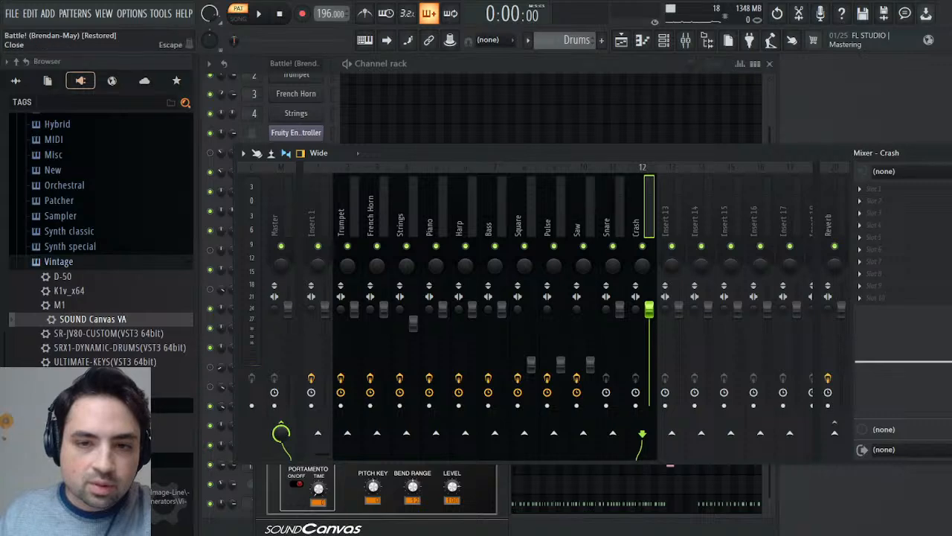
pyautogui.click(950, 152)
pyautogui.click(502, 161)
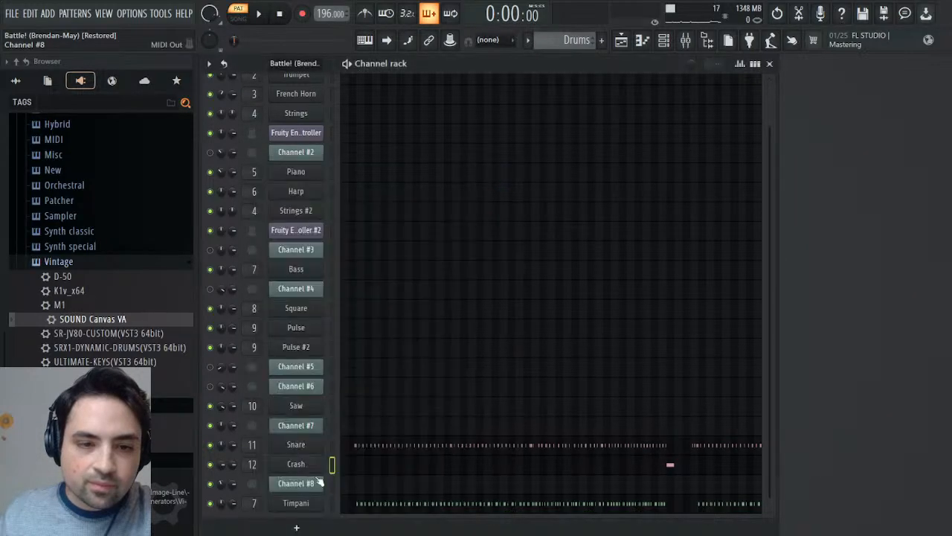
# - Assign the Timpani channel to its own free mixer track, number 13
pyautogui.click(298, 504)
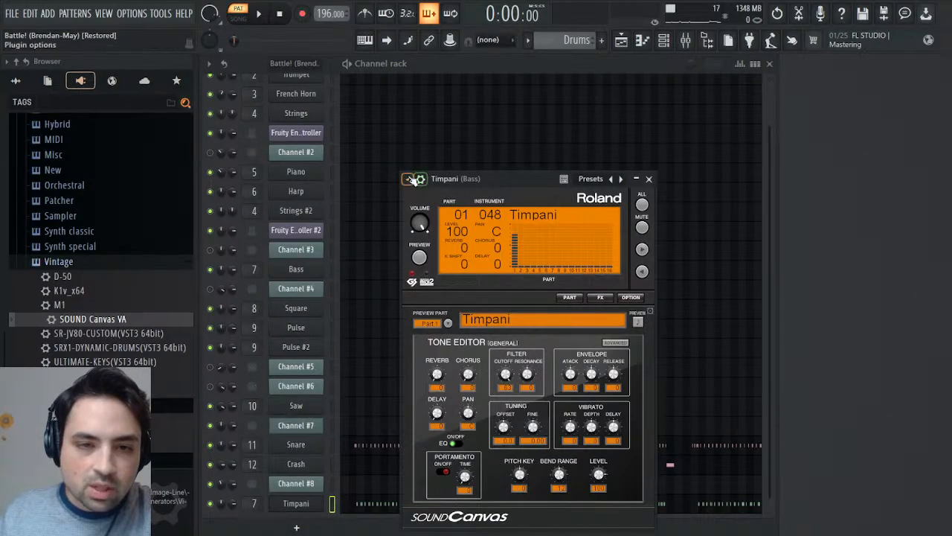
pyautogui.click(407, 179)
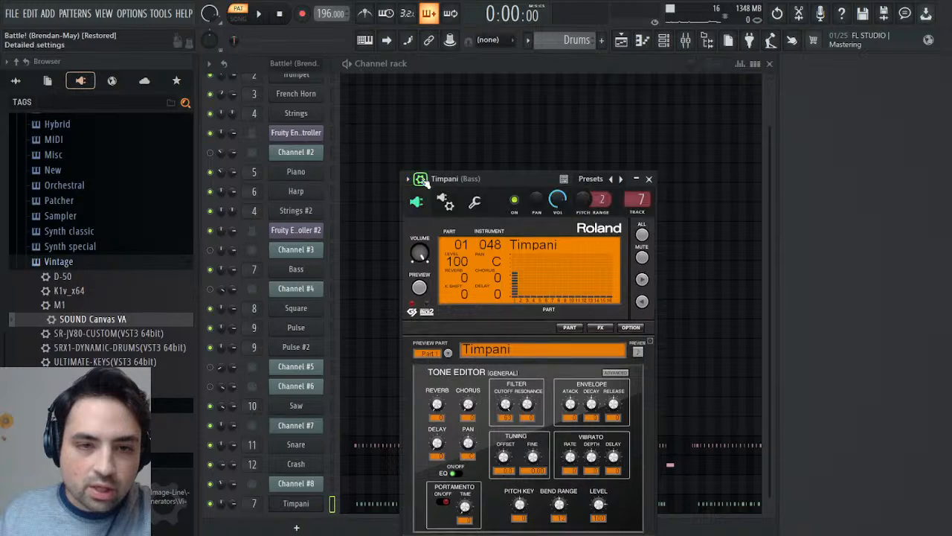
pyautogui.click(638, 213)
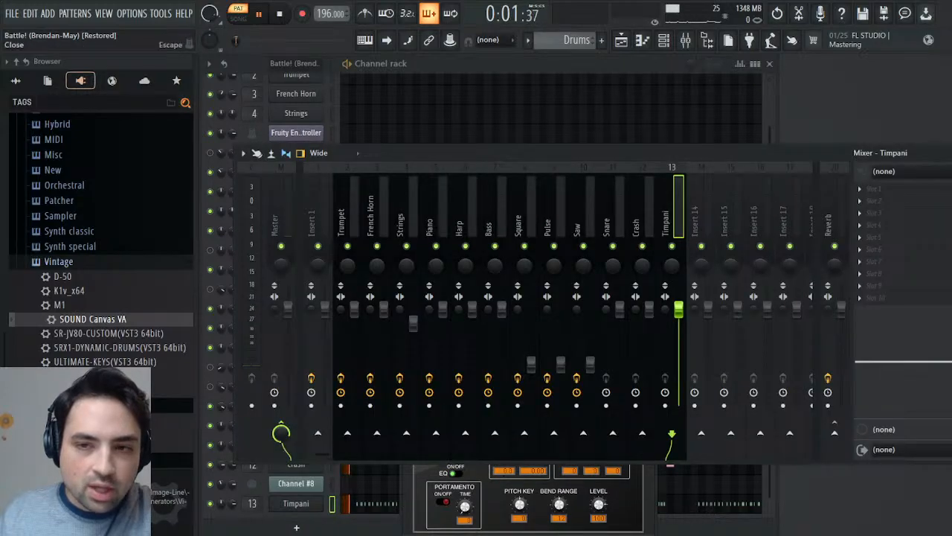
pyautogui.click(949, 152)
# - Load the Mixer preset from the Remasters & Origins folder onto mixer track 13 and rename the track Timpani
pyautogui.click(686, 41)
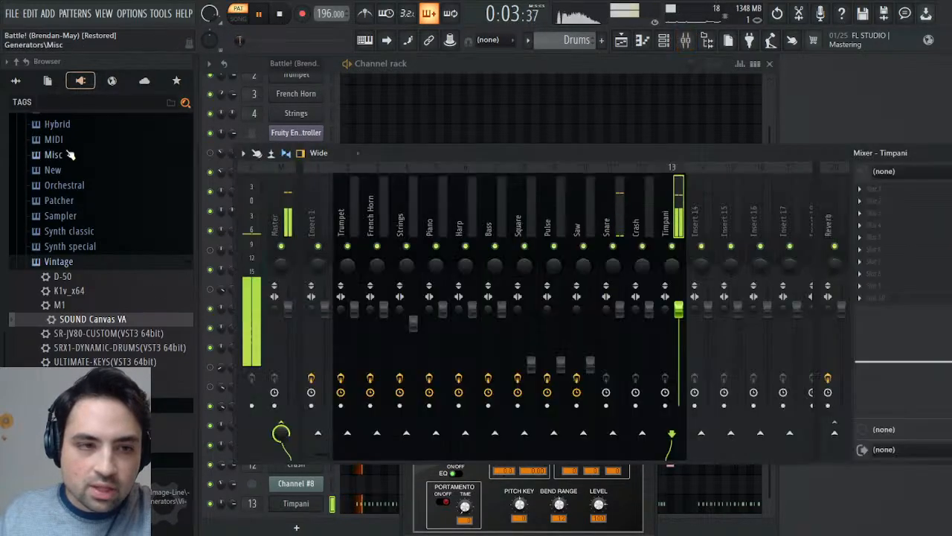
pyautogui.click(17, 80)
pyautogui.moveTo(61, 281); pyautogui.dragTo(881, 231)
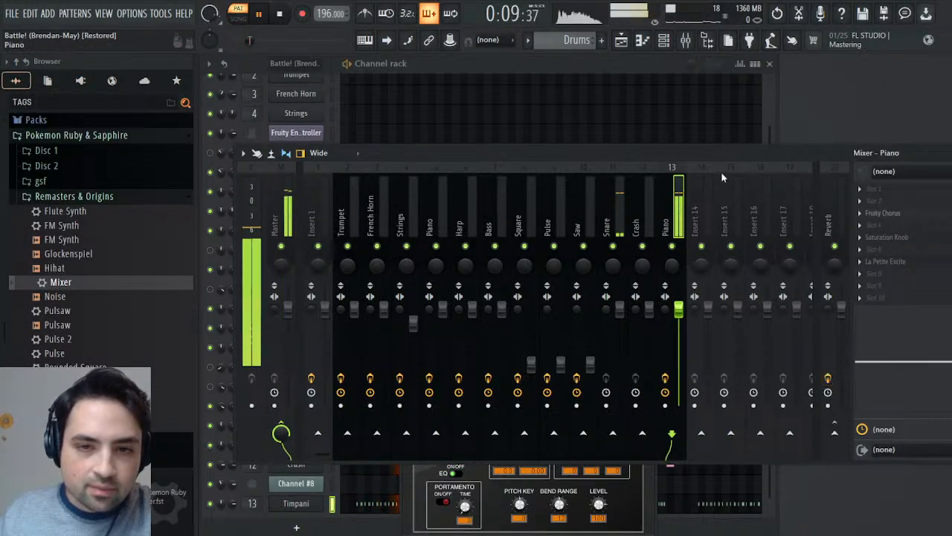
pyautogui.write('Timpani')
pyautogui.press('Return')
# - Load the same Mixer preset onto the Snare and Crash mixer tracks, renaming them Snare and Crash
pyautogui.click(622, 209)
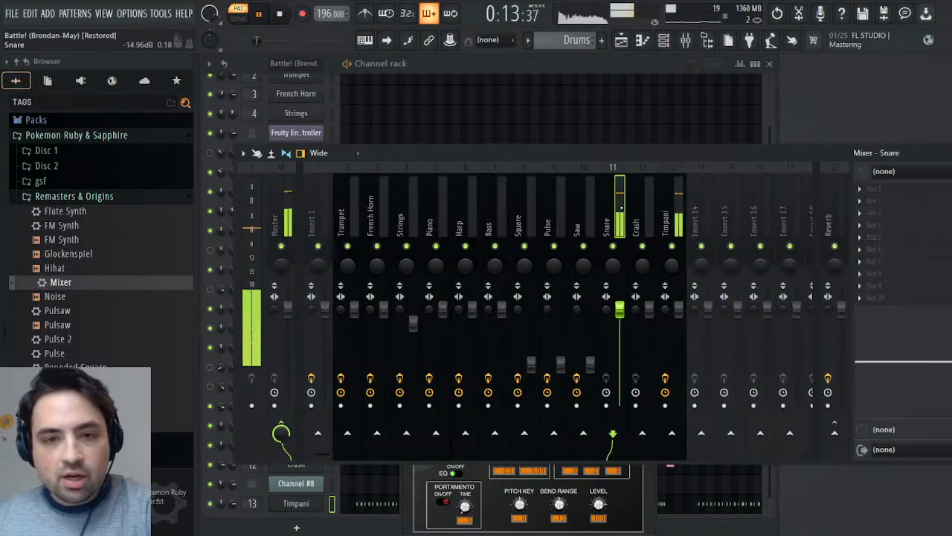
pyautogui.moveTo(64, 282); pyautogui.dragTo(885, 230)
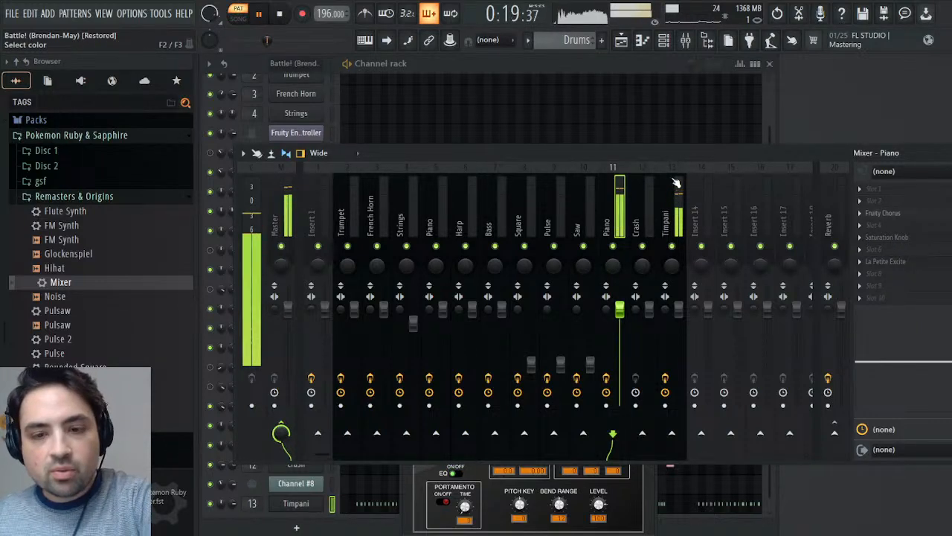
pyautogui.click(639, 216)
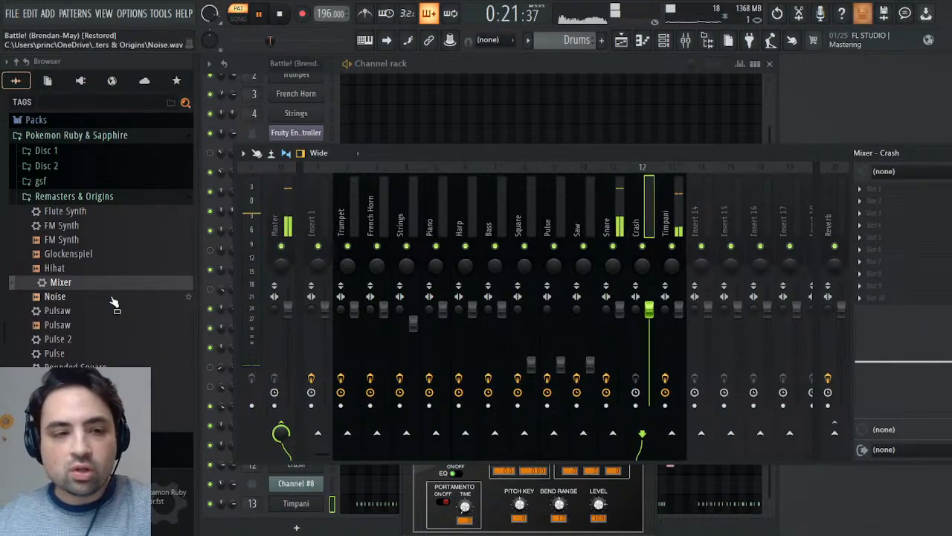
pyautogui.moveTo(55, 283); pyautogui.dragTo(893, 239)
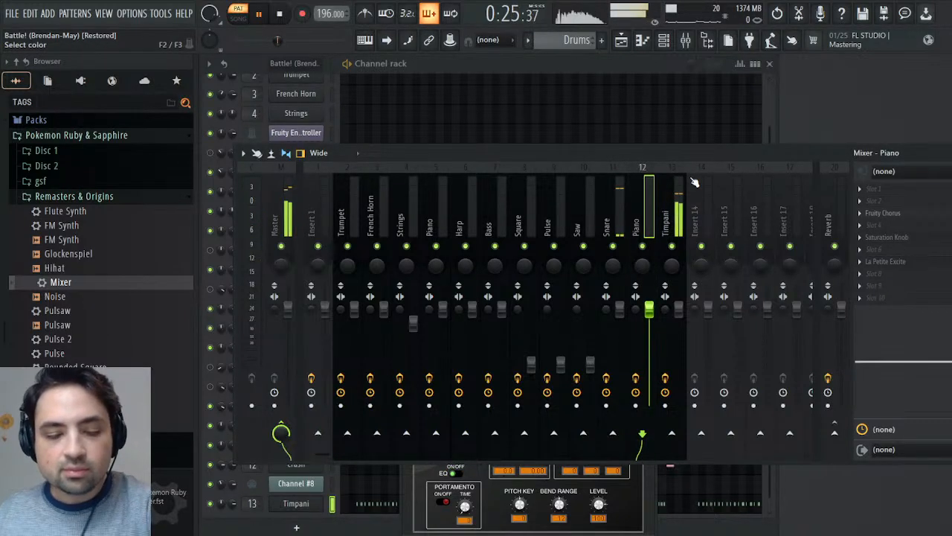
pyautogui.write('Crash')
pyautogui.press('Return')
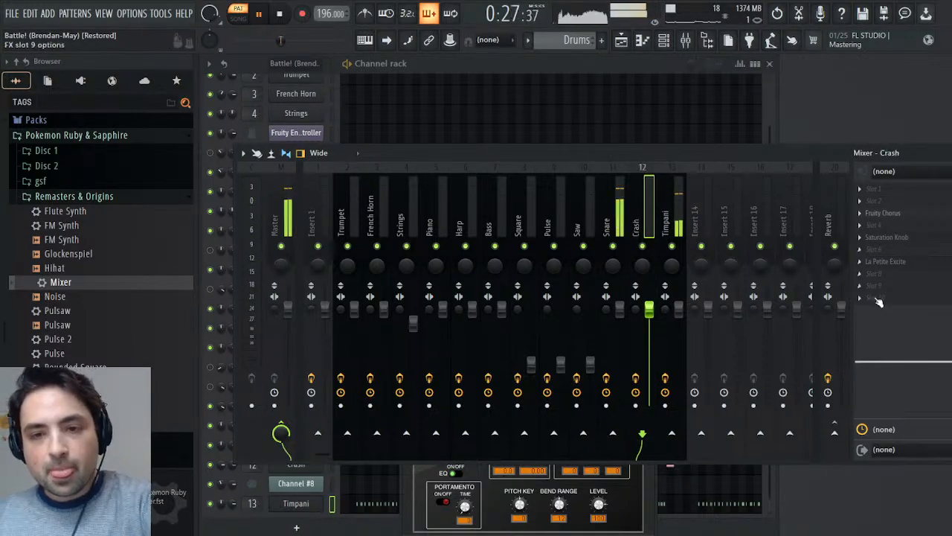
# - Route the Crash, Timpani and Snare mixer tracks to the Reverb track, then close the mixer and stop playback
pyautogui.keyDown('shift'); pyautogui.click(834, 439); pyautogui.keyUp('shift')
pyautogui.click(665, 250)
pyautogui.keyDown('shift'); pyautogui.click(834, 432); pyautogui.keyUp('shift')
pyautogui.click(606, 223)
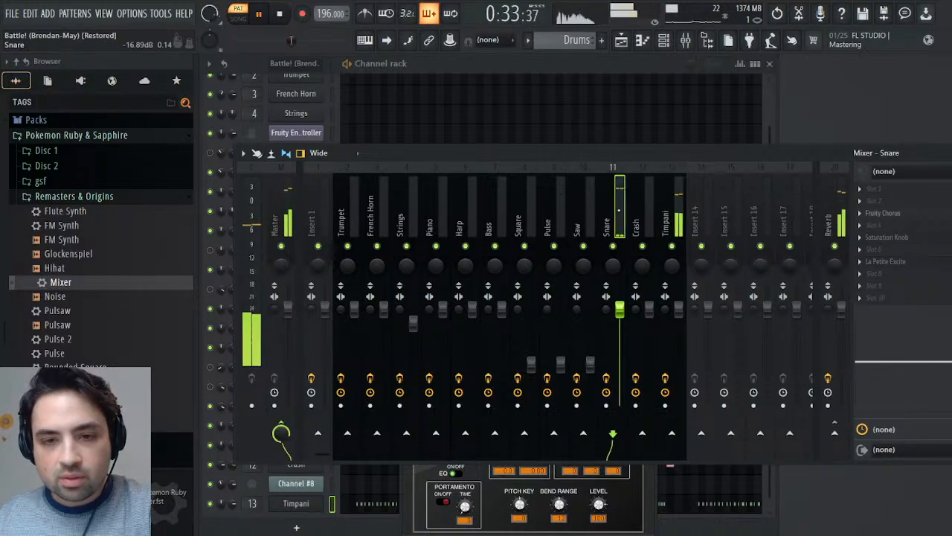
pyautogui.keyDown('shift'); pyautogui.click(834, 432); pyautogui.keyUp('shift')
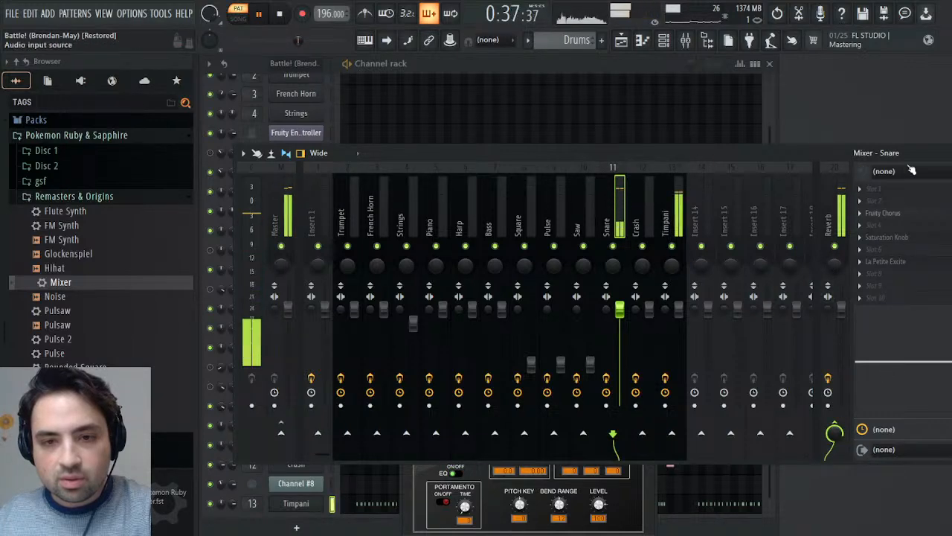
pyautogui.click(944, 152)
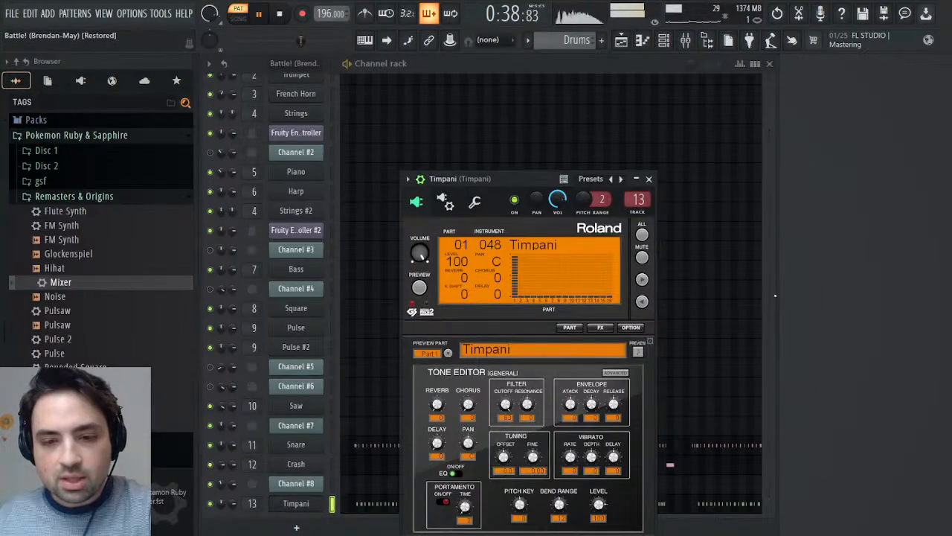
pyautogui.click(649, 178)
pyautogui.press('space')
# - Play the Melody pattern from about 0:43 and compare it with the original Battle pattern
pyautogui.scroll(2, 580, 41)
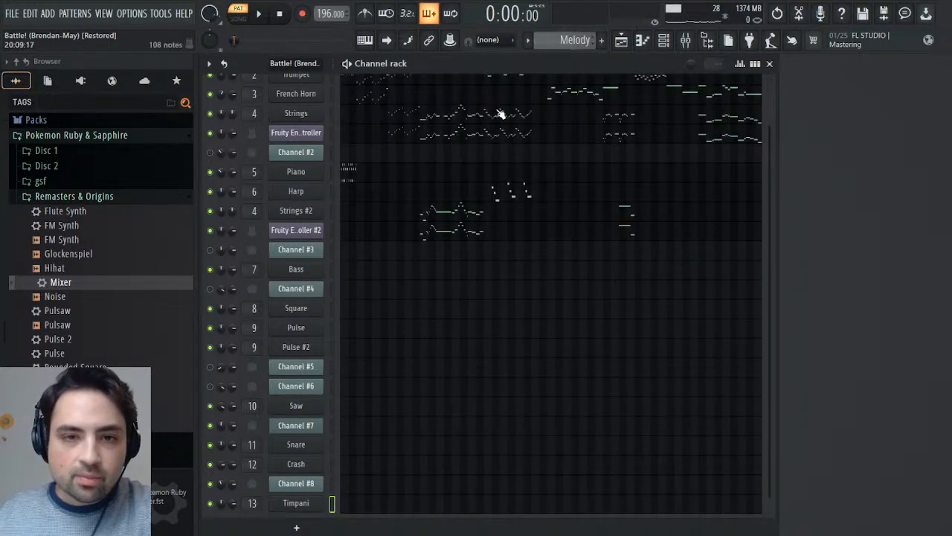
pyautogui.scroll(2, 579, 155)
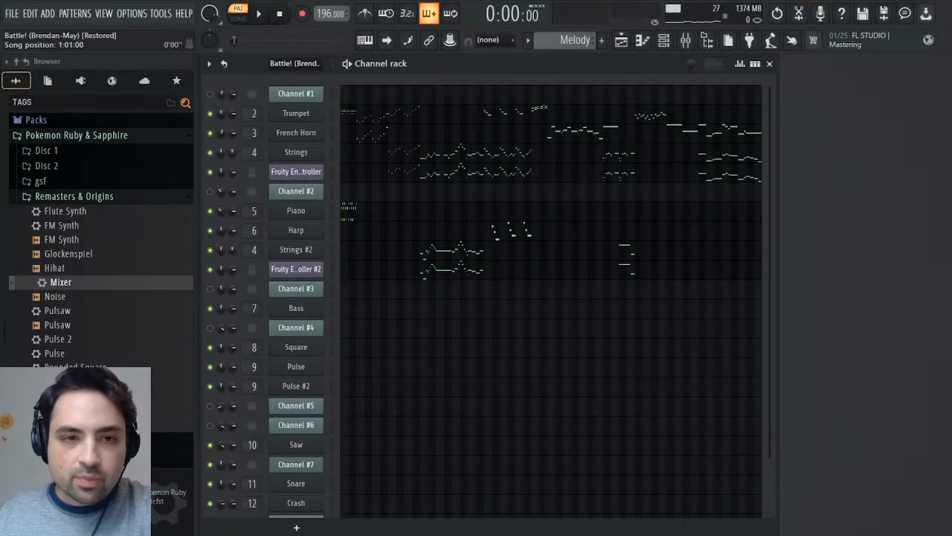
pyautogui.moveTo(302, 40); pyautogui.dragTo(309, 40)
pyautogui.press('space')
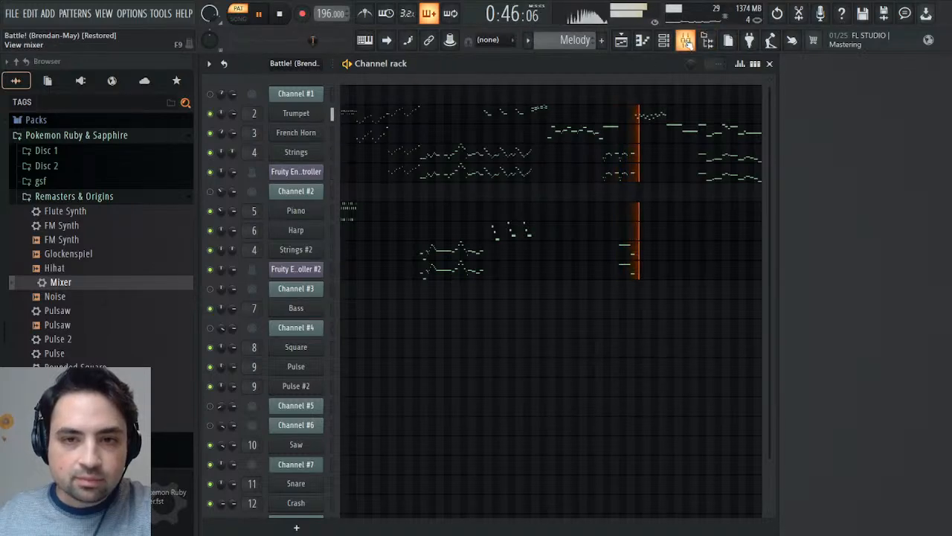
pyautogui.press('space')
pyautogui.scroll(1, 564, 39)
pyautogui.press('space')
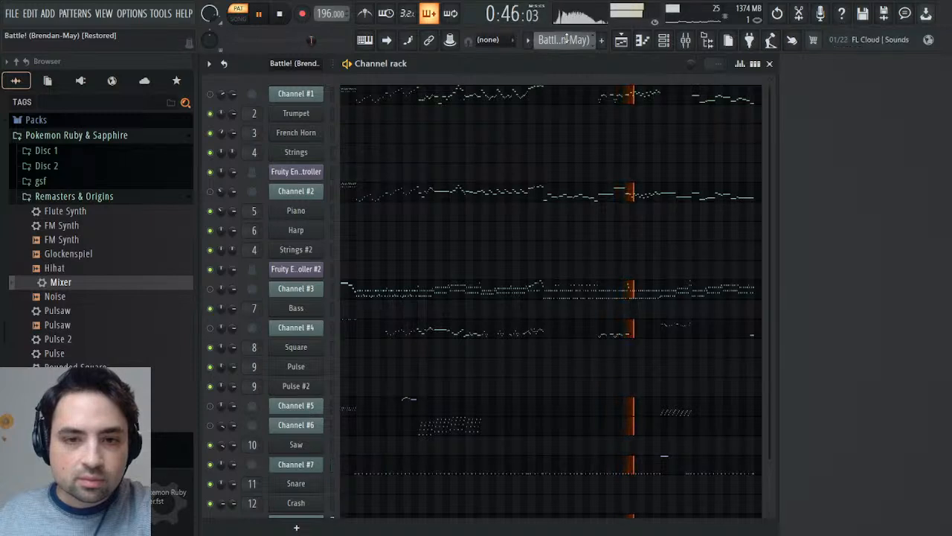
# - Unmute Channel #1 and Channel #2, mute Channel #7, and replay the same passage of the Battle pattern
pyautogui.press('space')
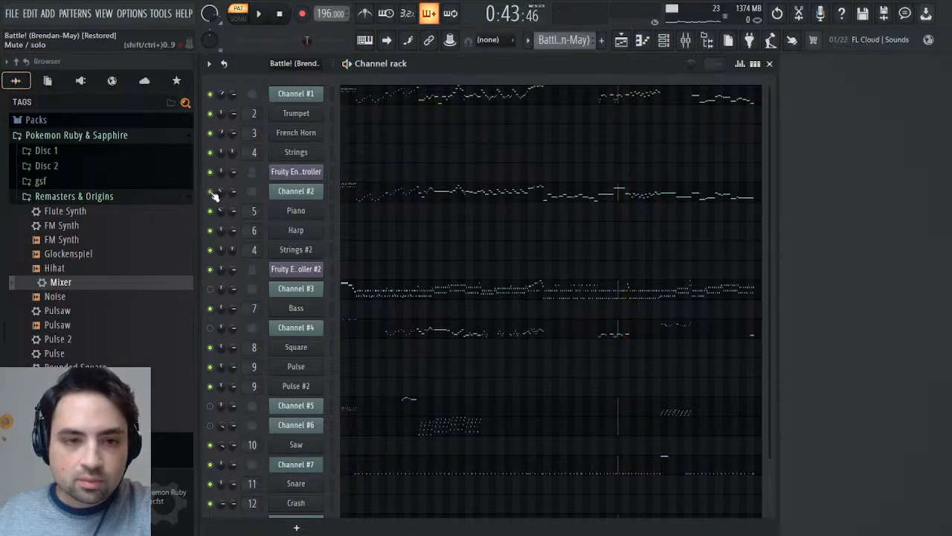
pyautogui.scroll(-3, 456, 270)
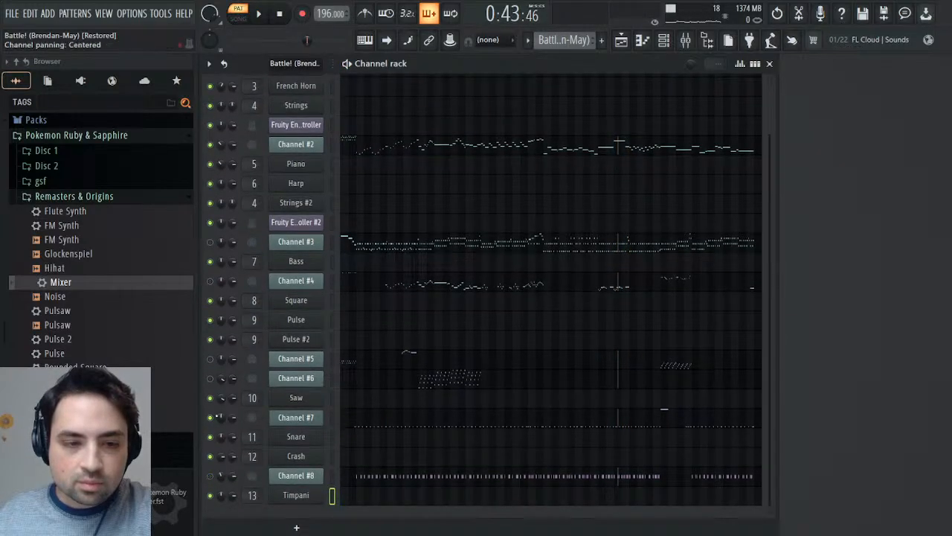
pyautogui.press('space')
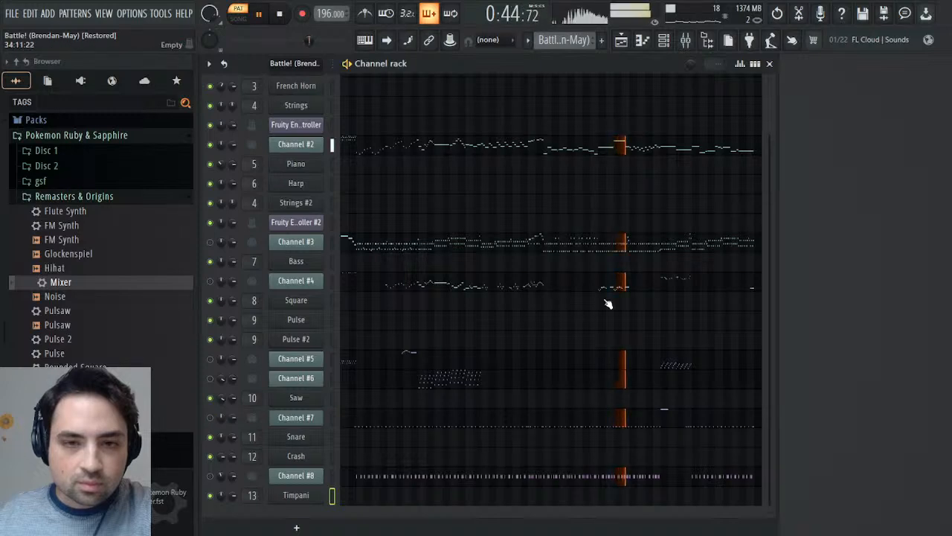
pyautogui.scroll(3, 606, 302)
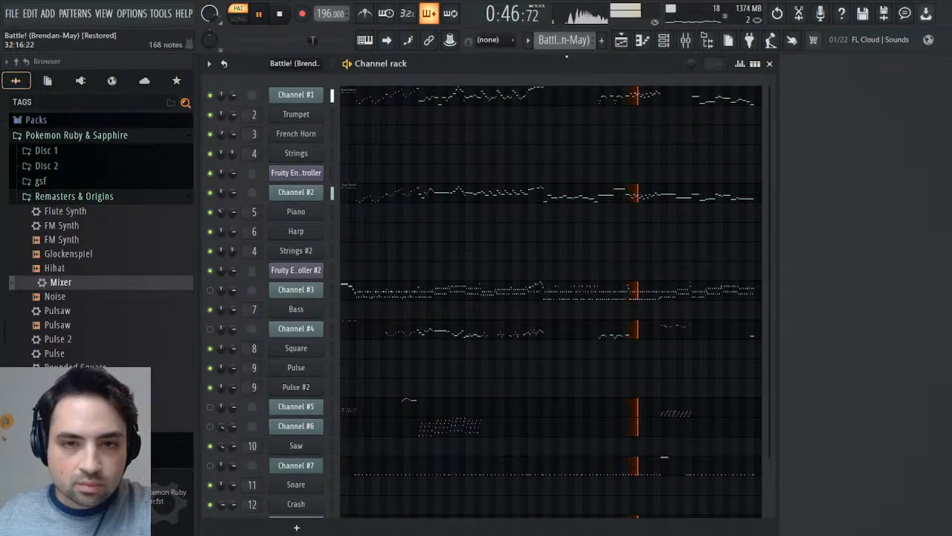
pyautogui.press('space')
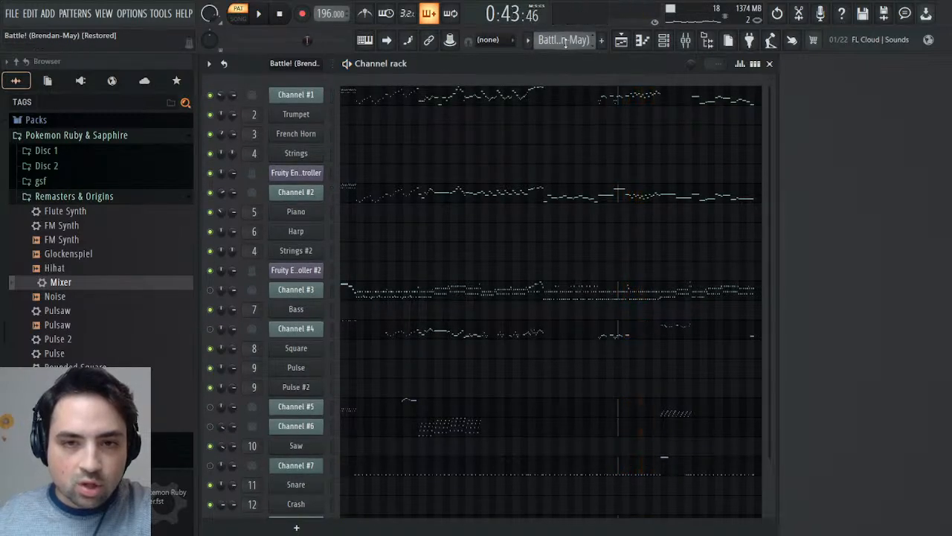
# - Replay the passage in the Melody pattern and add Fruity Delay 3 to slot 9 of the Trumpet mixer track
pyautogui.scroll(-1, 565, 42)
pyautogui.press('space')
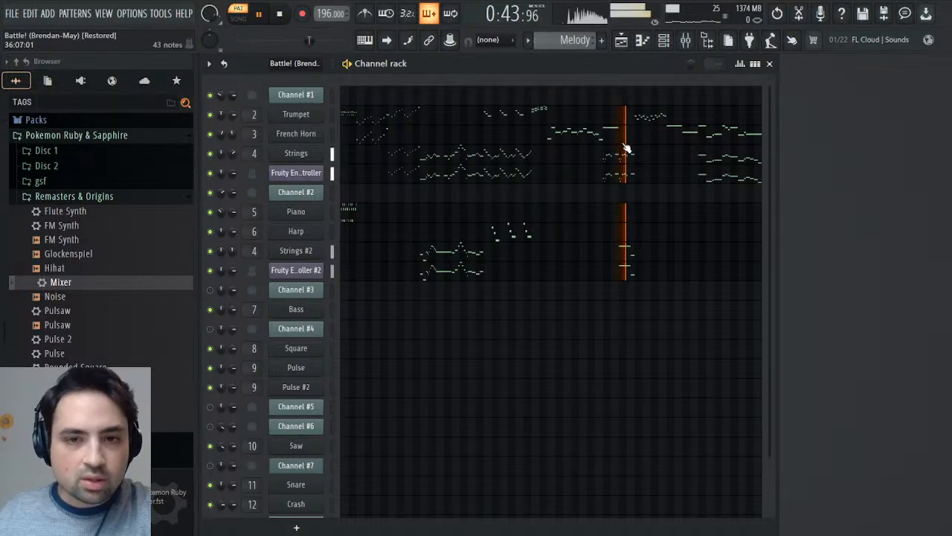
pyautogui.click(685, 39)
pyautogui.press('space')
pyautogui.press('space')
pyautogui.click(354, 216)
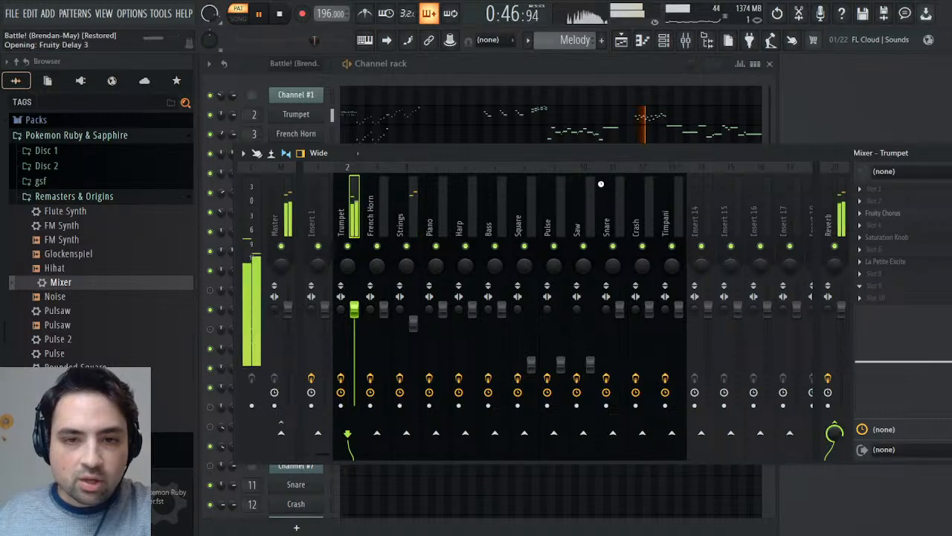
pyautogui.press('space')
# - Adjust the Trumpet delay's tempo-synced time and set its feedback level to 12.5% while auditioning the passage
pyautogui.moveTo(374, 268); pyautogui.dragTo(375, 295)
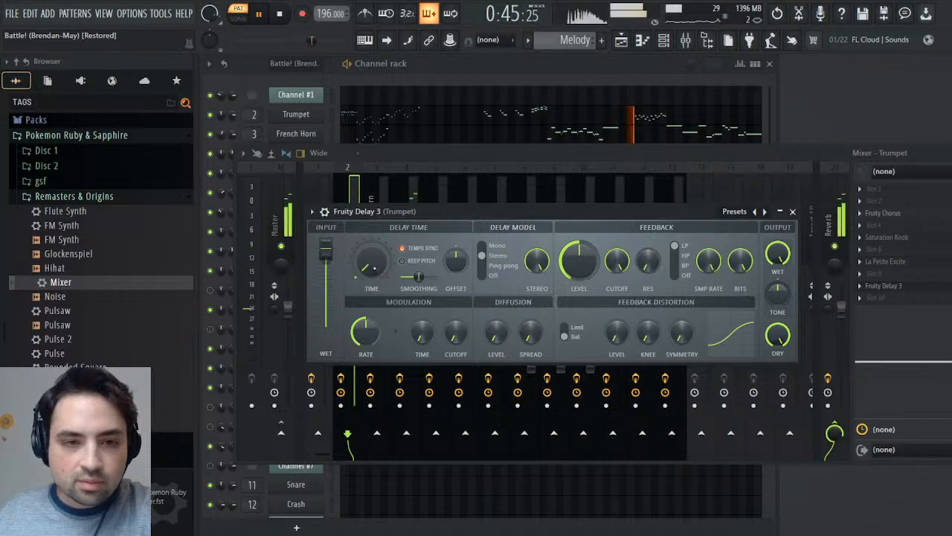
pyautogui.moveTo(378, 267); pyautogui.dragTo(382, 269)
pyautogui.press('space')
pyautogui.press('space')
pyautogui.moveTo(578, 260); pyautogui.dragTo(579, 273)
pyautogui.press('space')
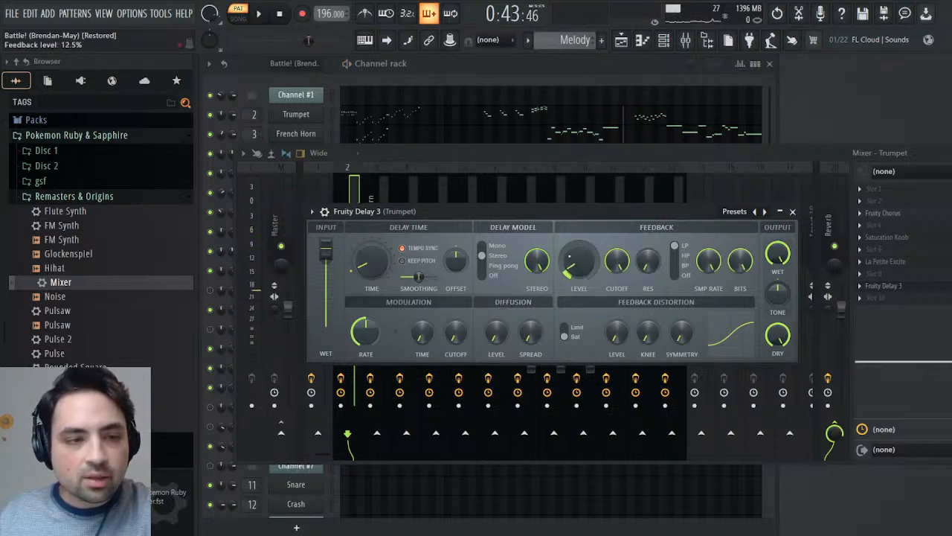
# - Change the Trumpet delay's model from Stereo to Ping pong and audition the Melody passage
pyautogui.press('space')
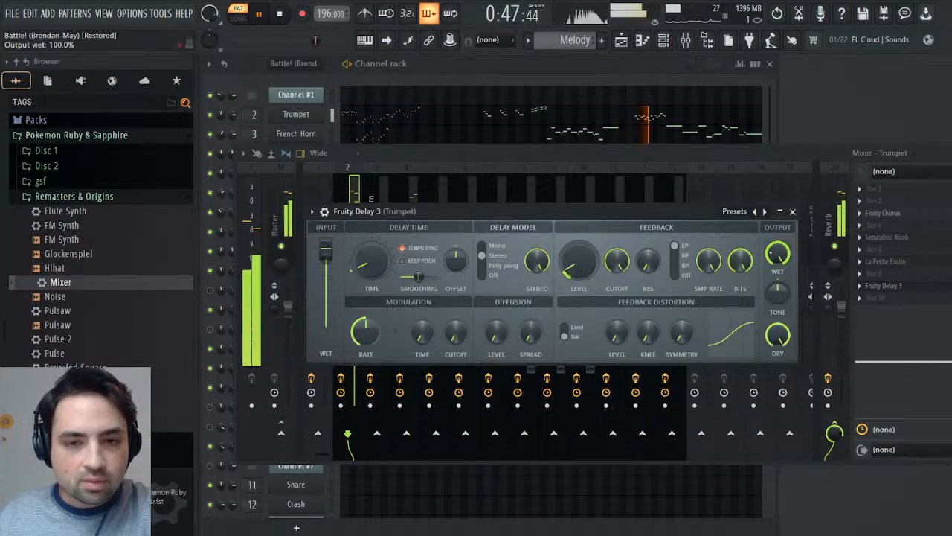
pyautogui.press('space')
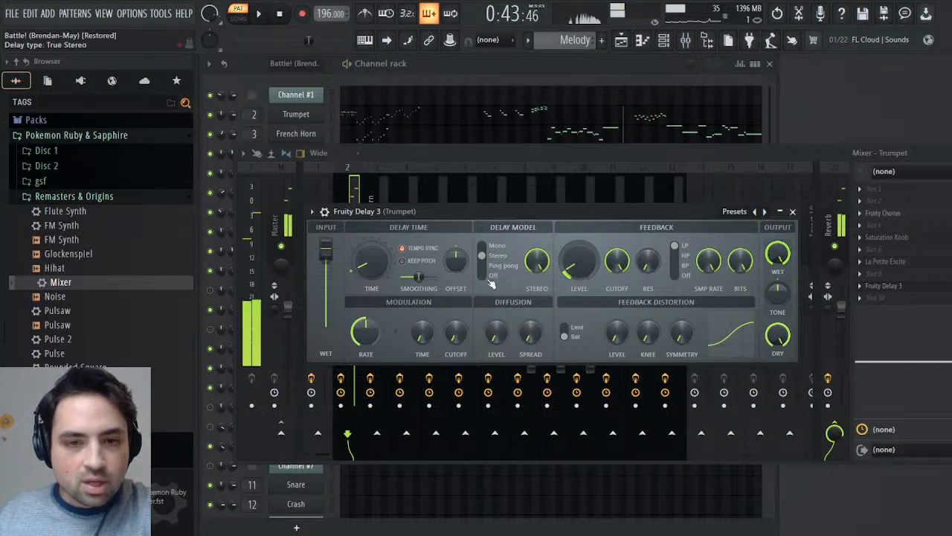
pyautogui.click(497, 266)
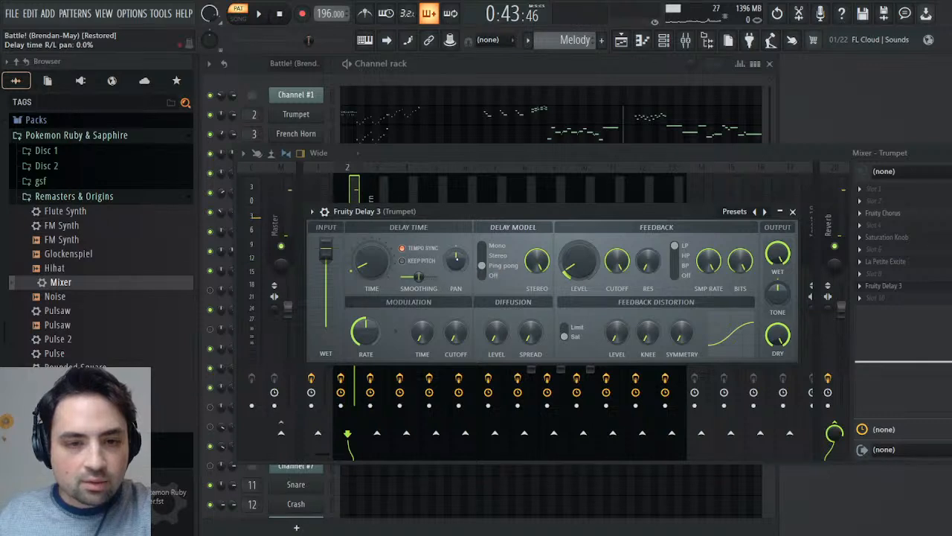
pyautogui.press('space')
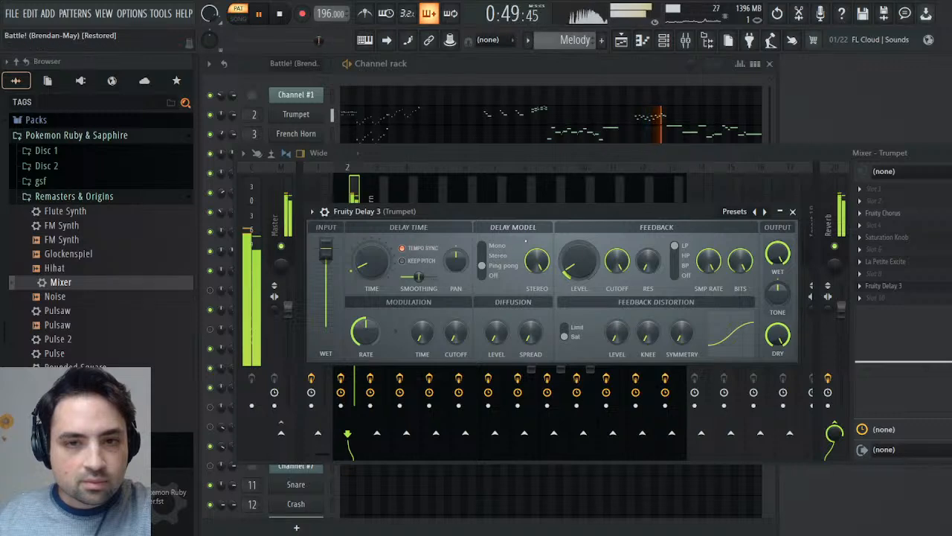
pyautogui.press('space')
# - Play the same passage in the original Battle pattern, return to Melody and reposition playback to about 0:44
pyautogui.scroll(1, 578, 46)
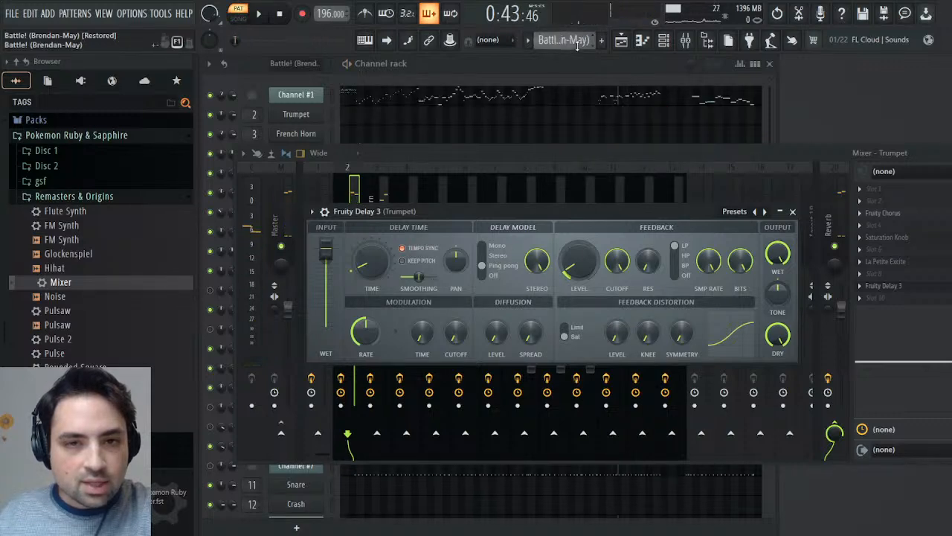
pyautogui.press('space')
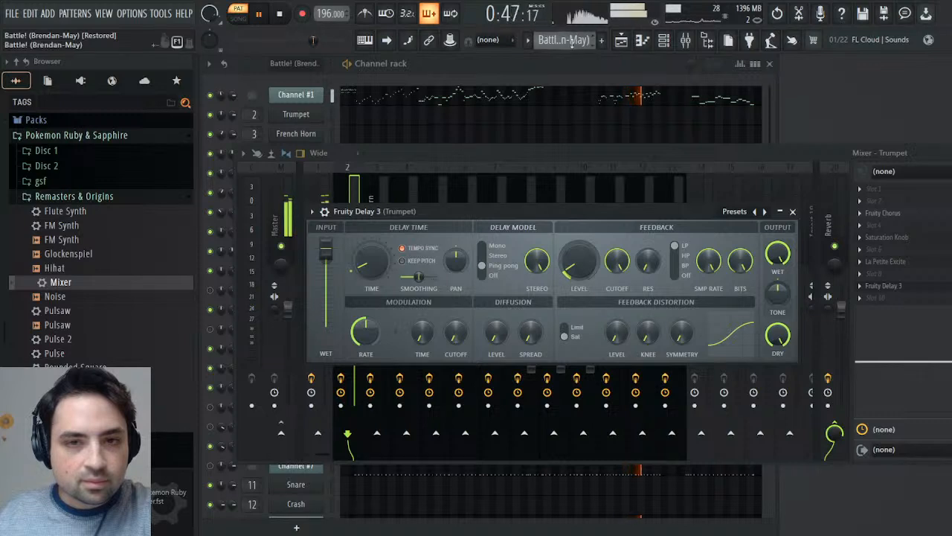
pyautogui.scroll(-1, 575, 43)
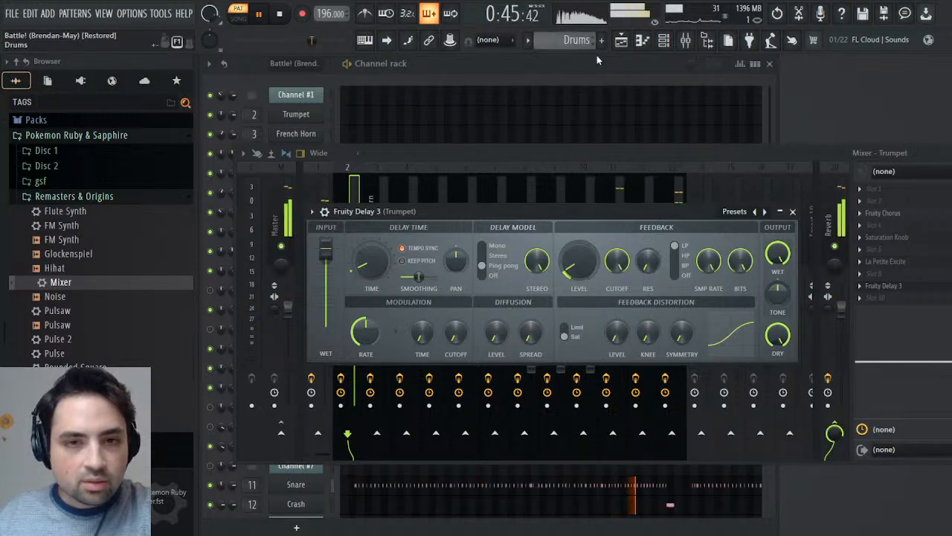
pyautogui.scroll(-1, 596, 54)
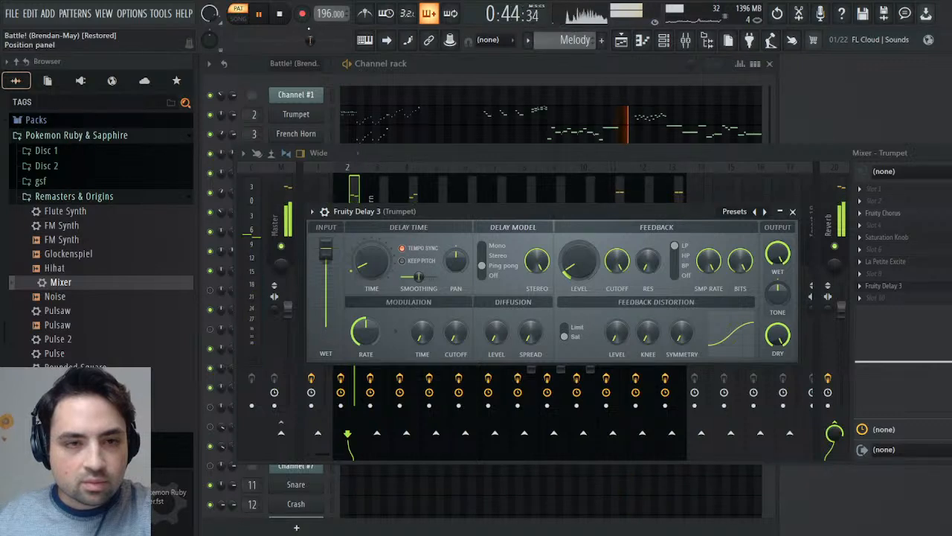
pyautogui.click(309, 40)
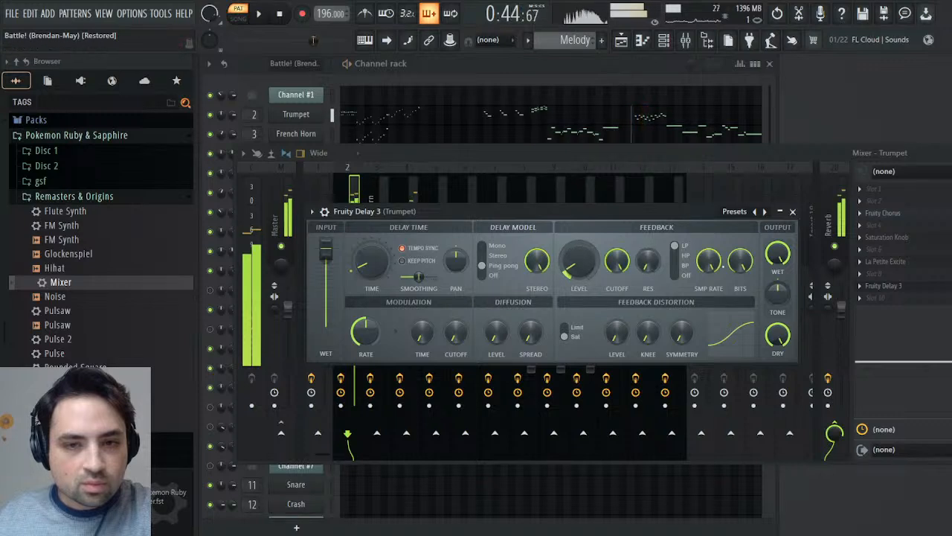
# - Set the Trumpet delay's output wet level to 87.5% while auditioning the Melody passage against the Battle pattern
pyautogui.press('space')
pyautogui.scroll(-3, 779, 254)
pyautogui.press('space')
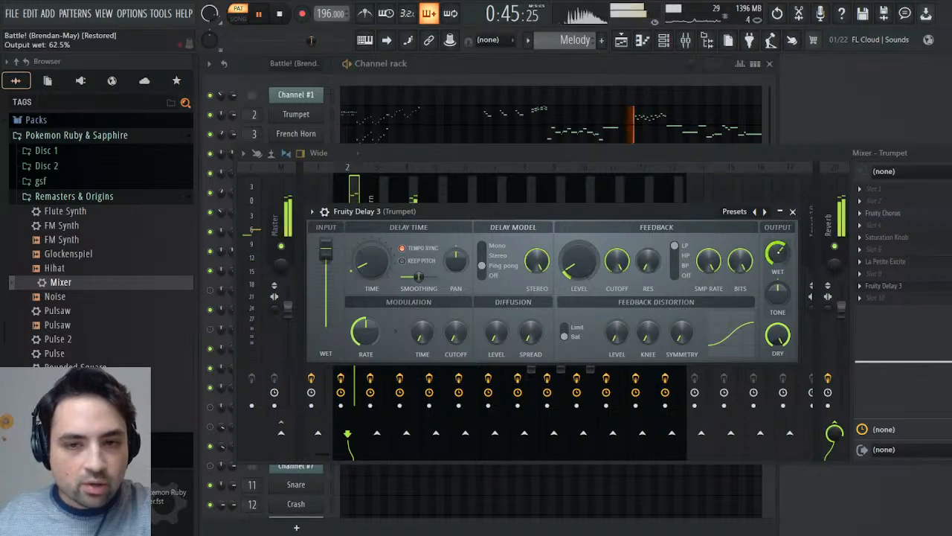
pyautogui.scroll(4, 778, 253)
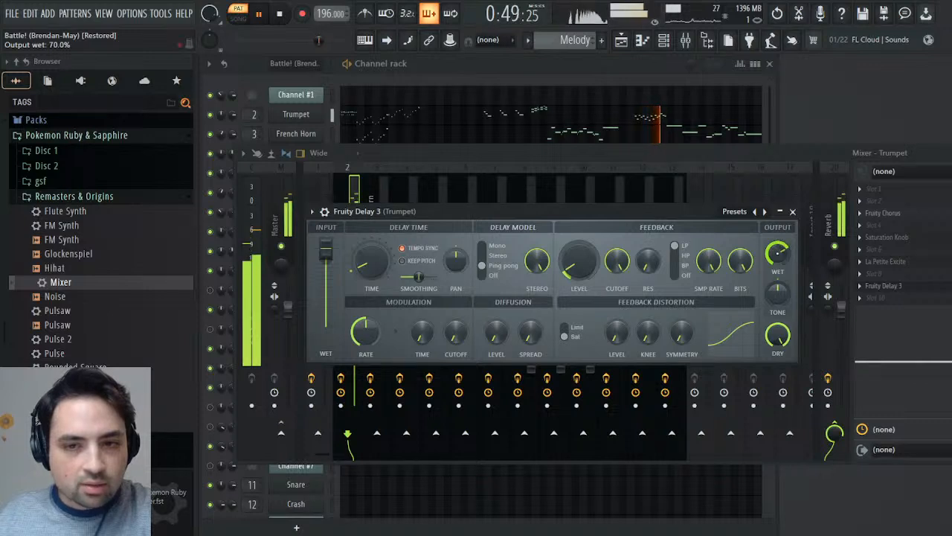
pyautogui.scroll(1, 778, 254)
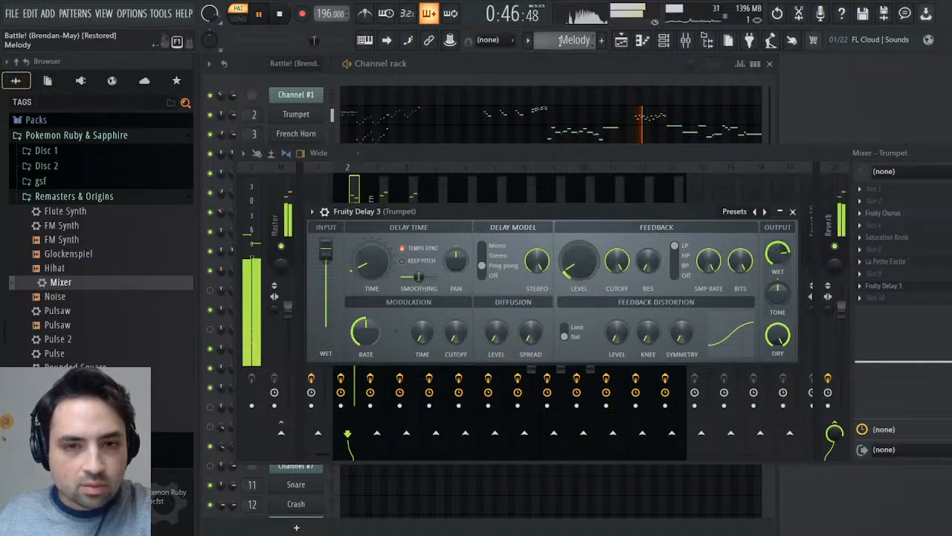
pyautogui.scroll(1, 560, 41)
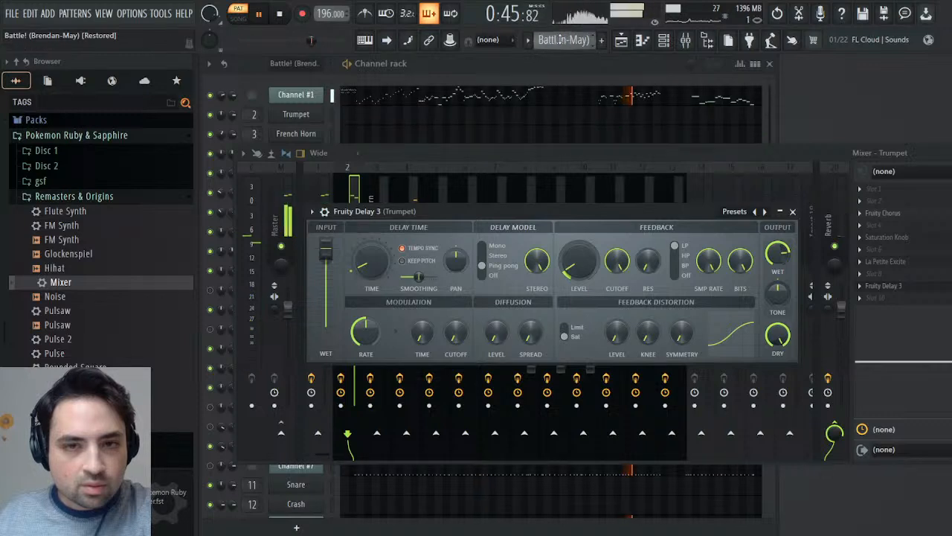
pyautogui.scroll(-1, 561, 41)
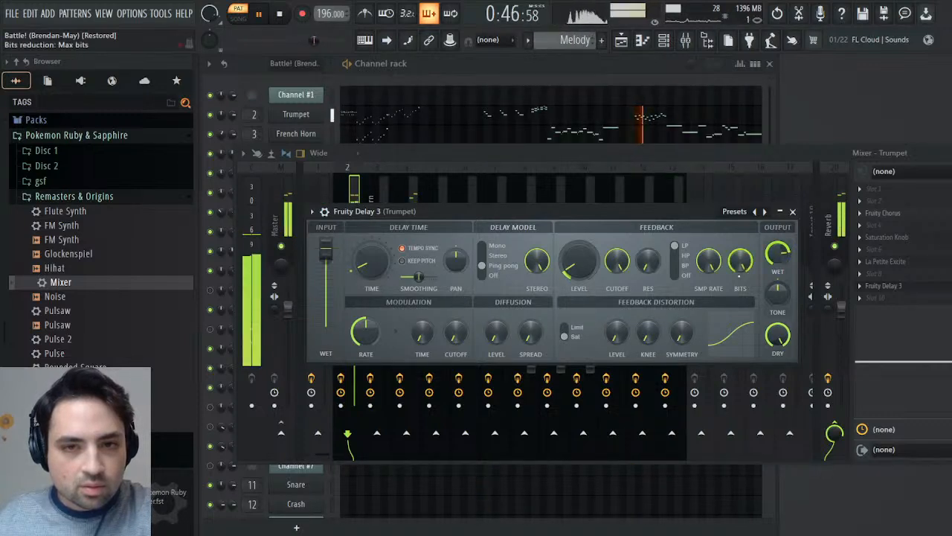
pyautogui.click(793, 213)
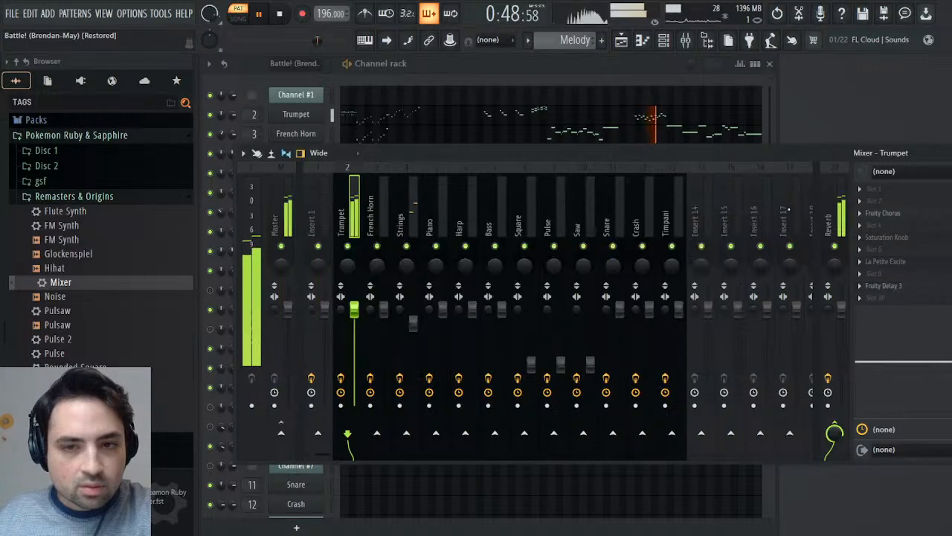
pyautogui.click(885, 285)
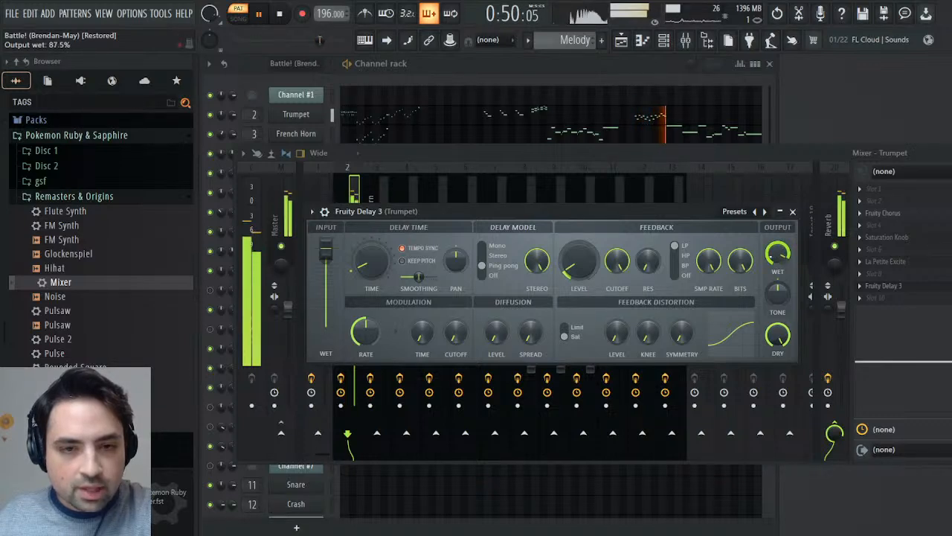
pyautogui.click(793, 212)
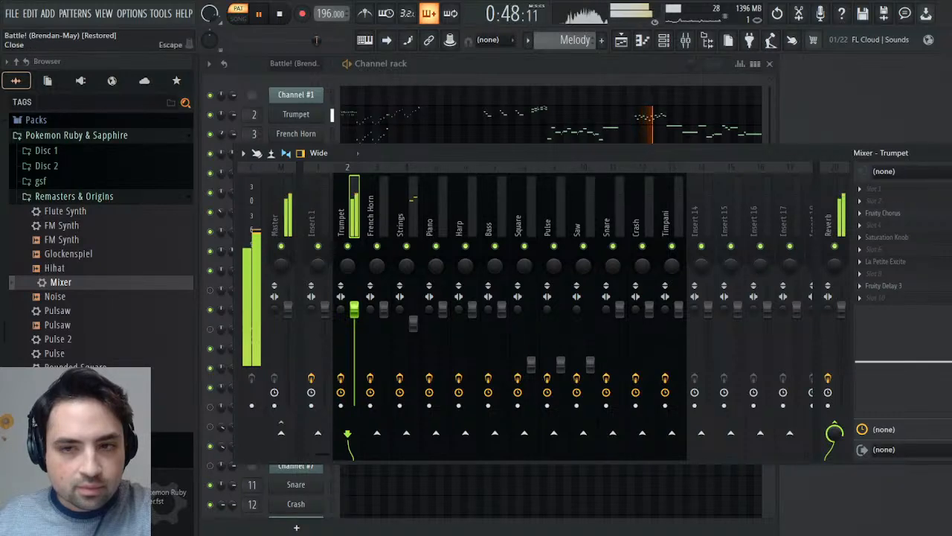
# - Close the mixer, replay the passage from 0:44 in the Battle pattern, and return to the Melody pattern
pyautogui.click(950, 152)
pyautogui.press('space')
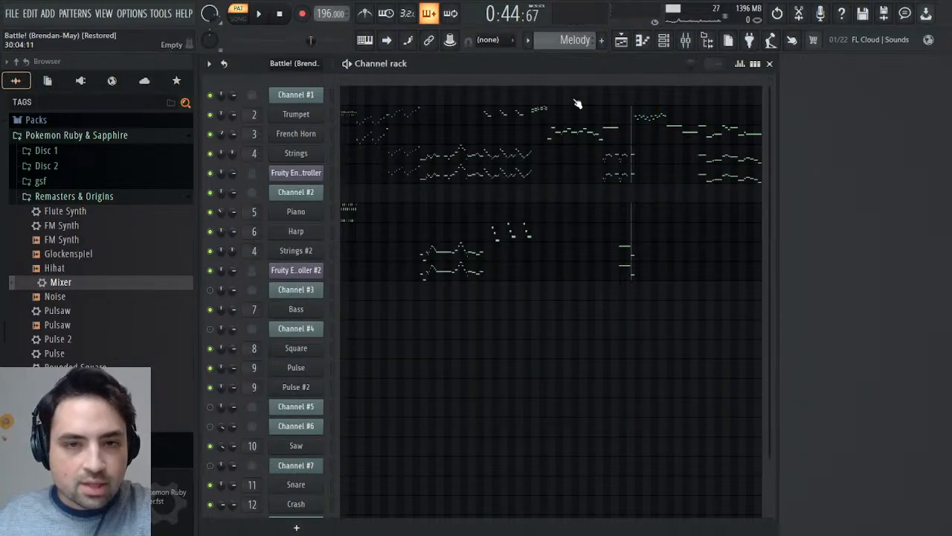
pyautogui.scroll(1, 567, 45)
pyautogui.press('space')
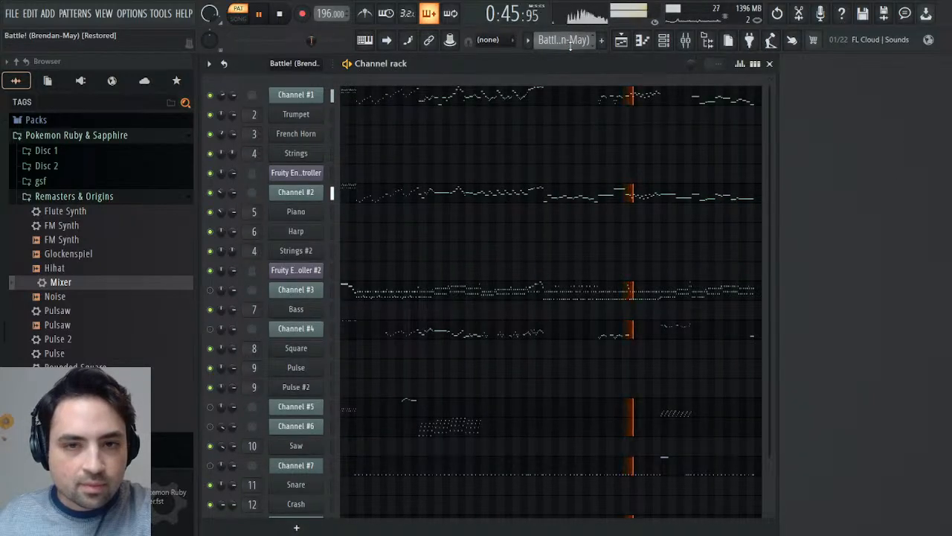
pyautogui.press('space')
pyautogui.scroll(-2, 571, 44)
pyautogui.scroll(2, 571, 45)
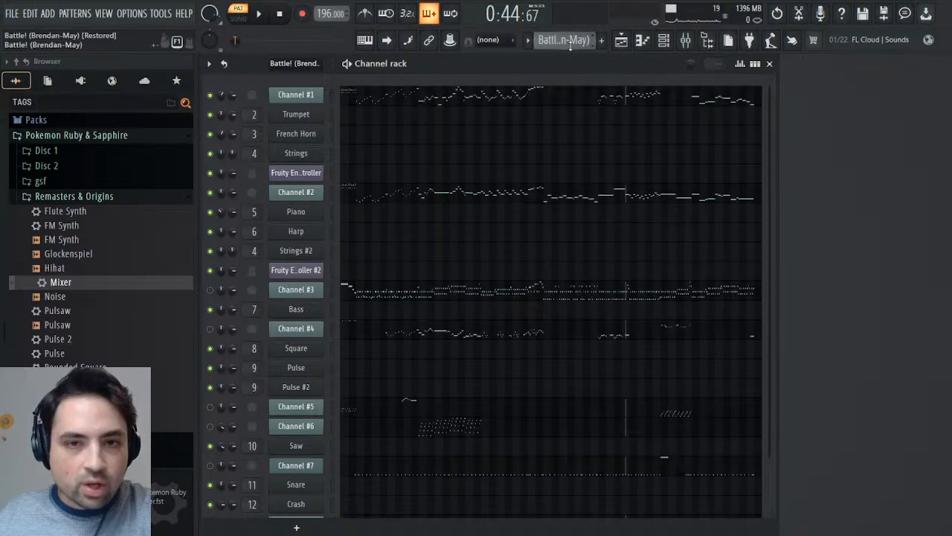
pyautogui.scroll(-1, 571, 37)
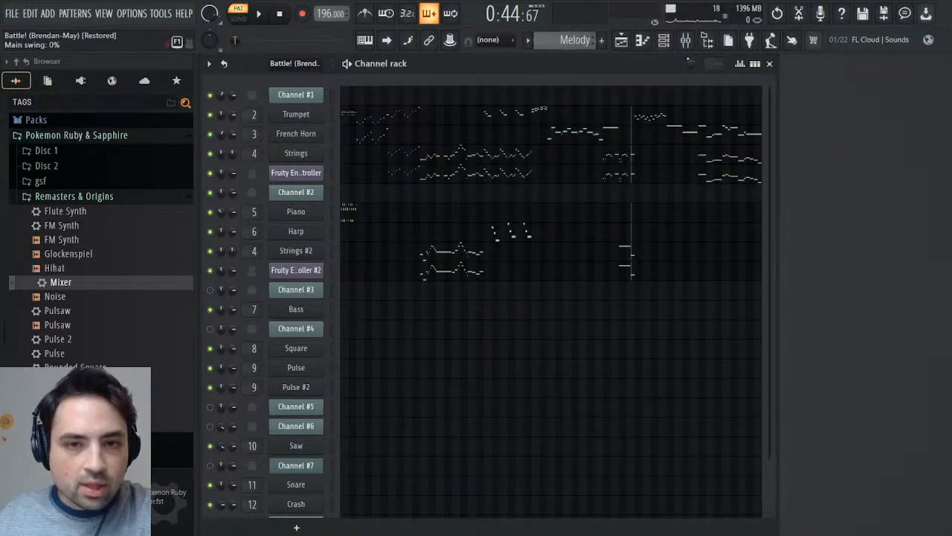
# - Open the Melody pattern's event editor for the Trumpet Fruity Delay 3 mute/solo switch and play to locate the delay's starting point
pyautogui.click(686, 43)
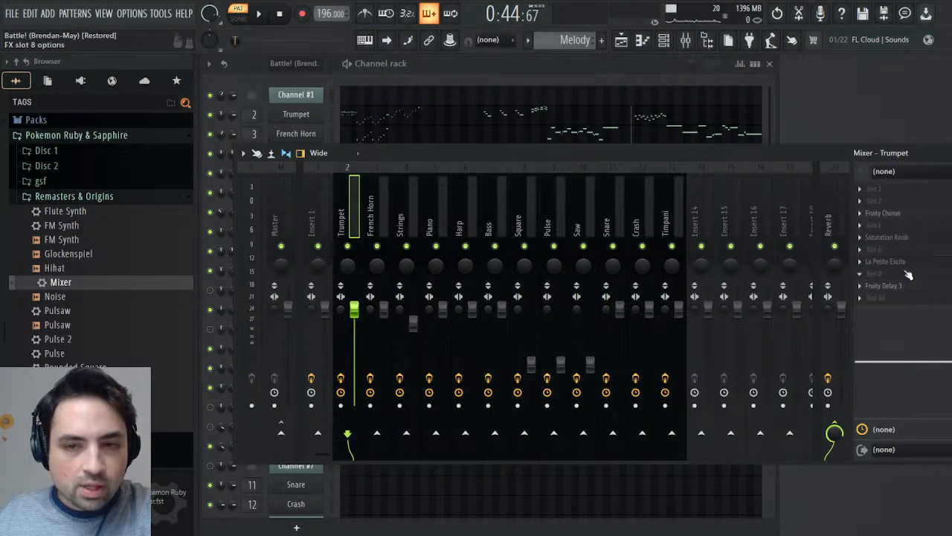
pyautogui.click(925, 326)
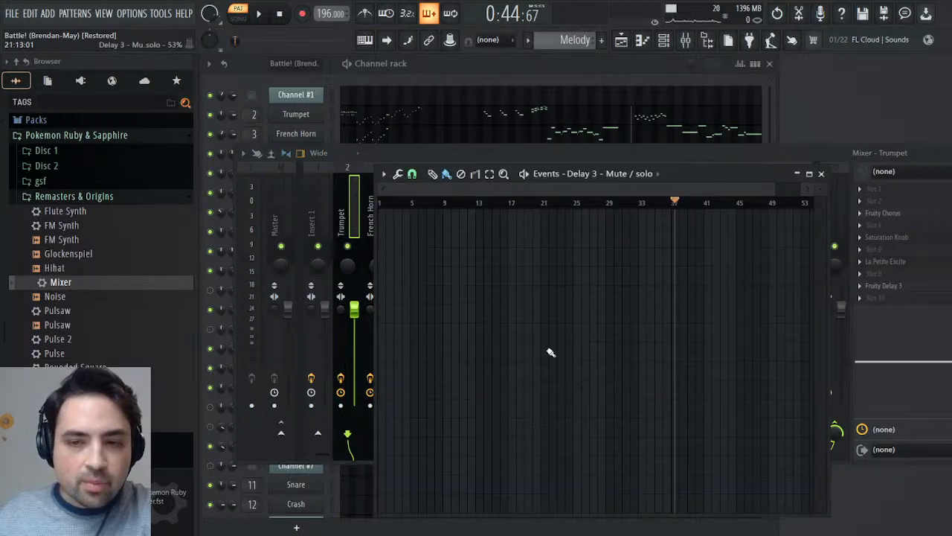
pyautogui.press('space')
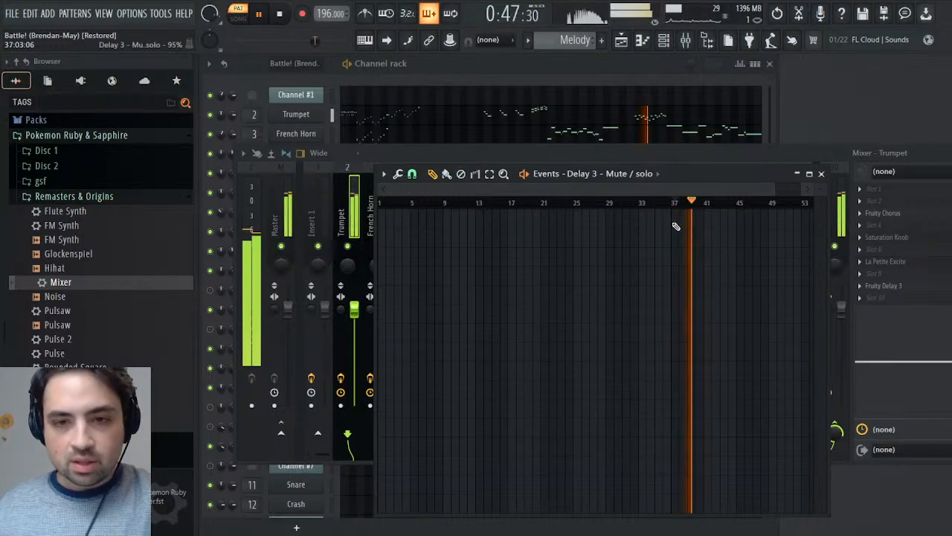
pyautogui.press('space')
# - Draw mute/solo events that enable the Trumpet delay from about bar 37 onward, audition them, and close the editor and mixer
pyautogui.click(691, 217)
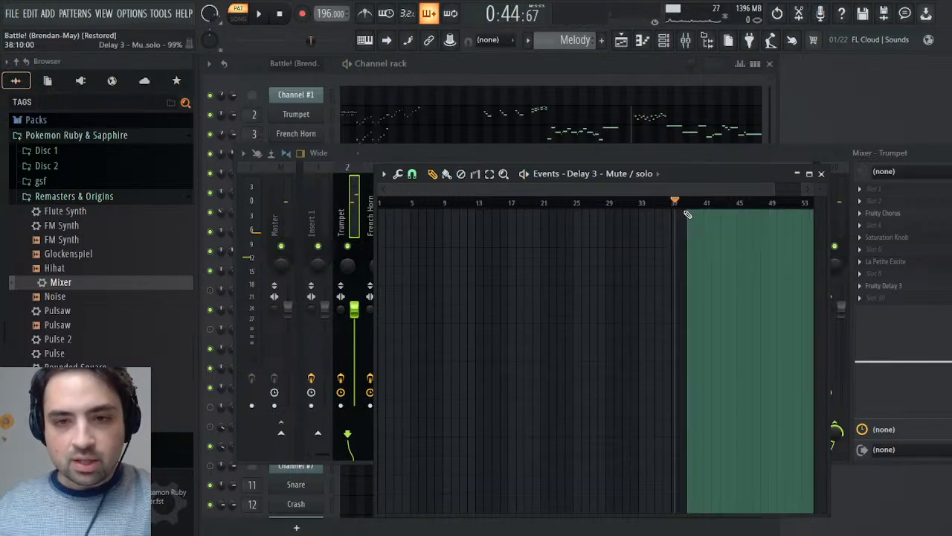
pyautogui.press('space')
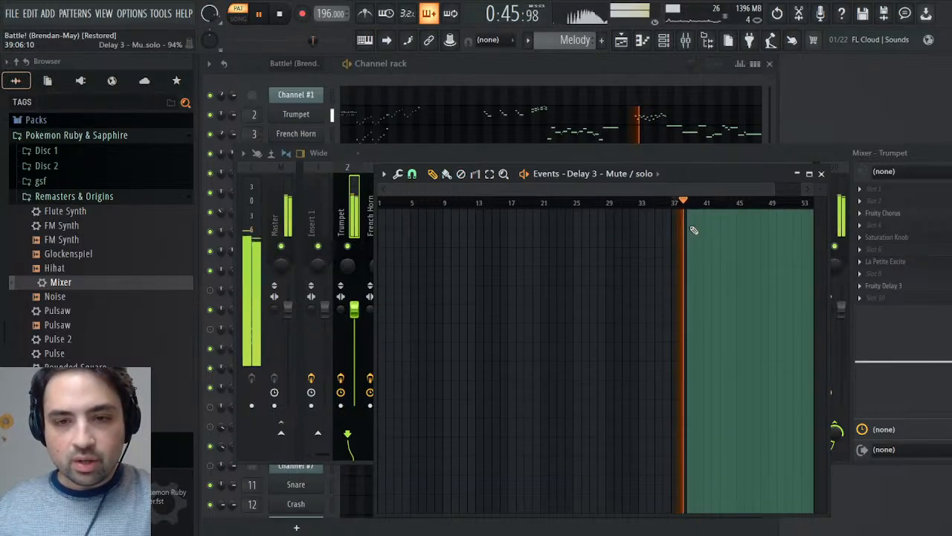
pyautogui.click(682, 216)
pyautogui.press('space')
pyautogui.press('space')
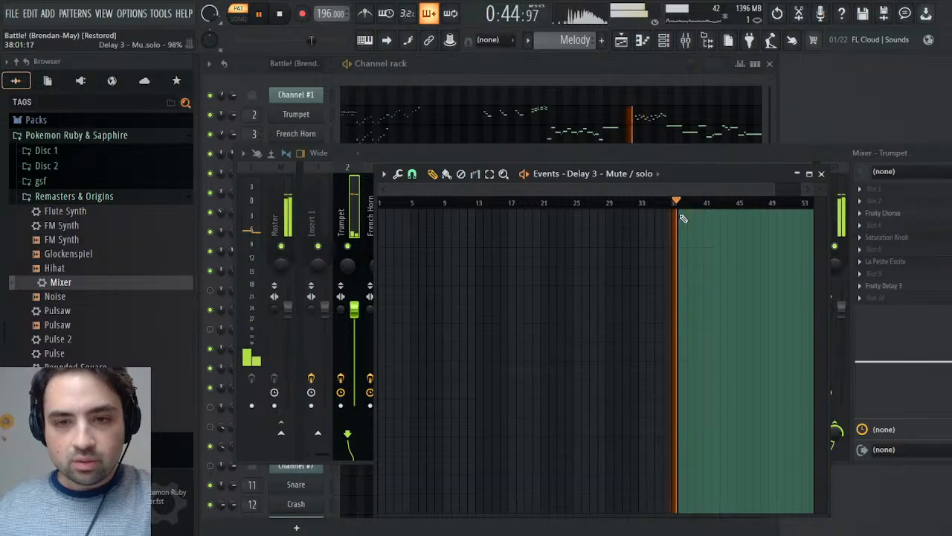
pyautogui.click(674, 231)
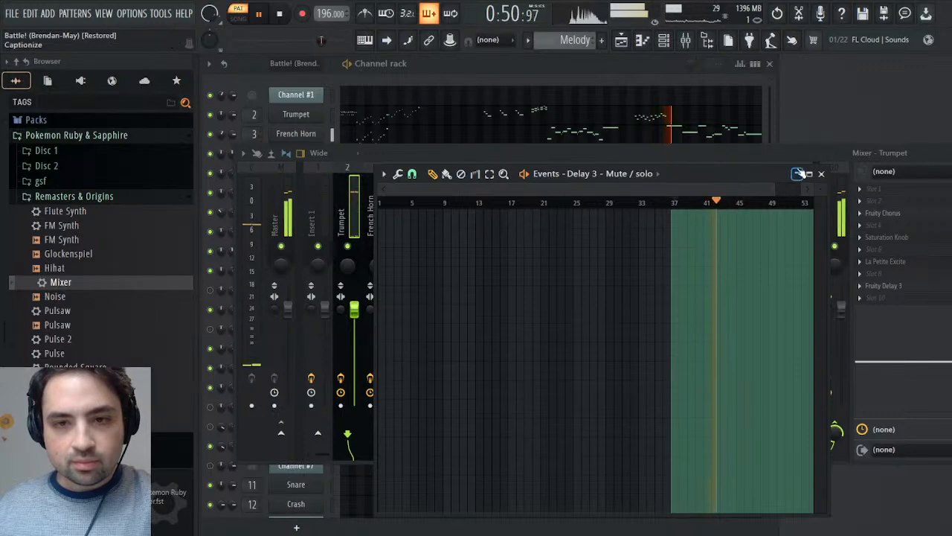
pyautogui.click(822, 173)
pyautogui.press('space')
pyautogui.press('F9')
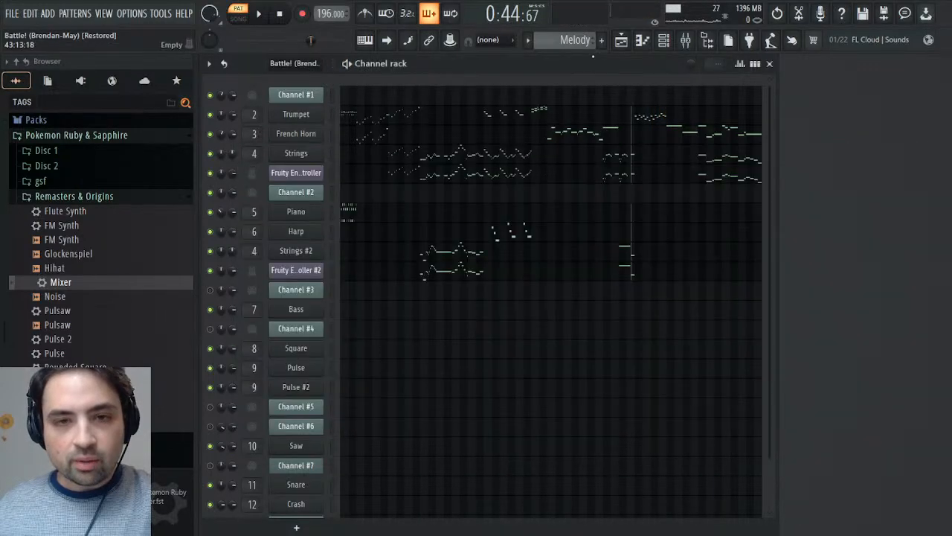
# - Look over the Drums pattern, open the playlist and delete the "Converted by SequenceRipper 2.0" marker at bar 1
pyautogui.click(616, 100)
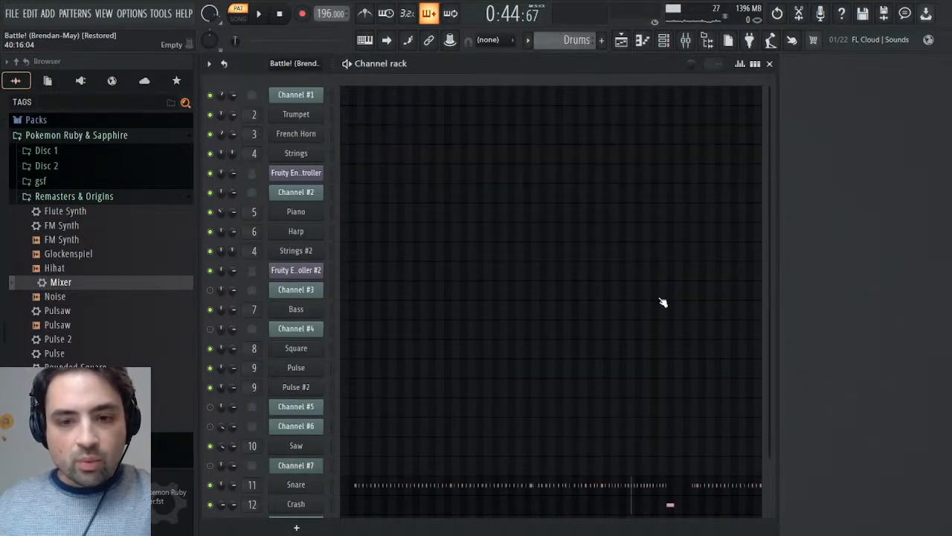
pyautogui.scroll(-2, 658, 305)
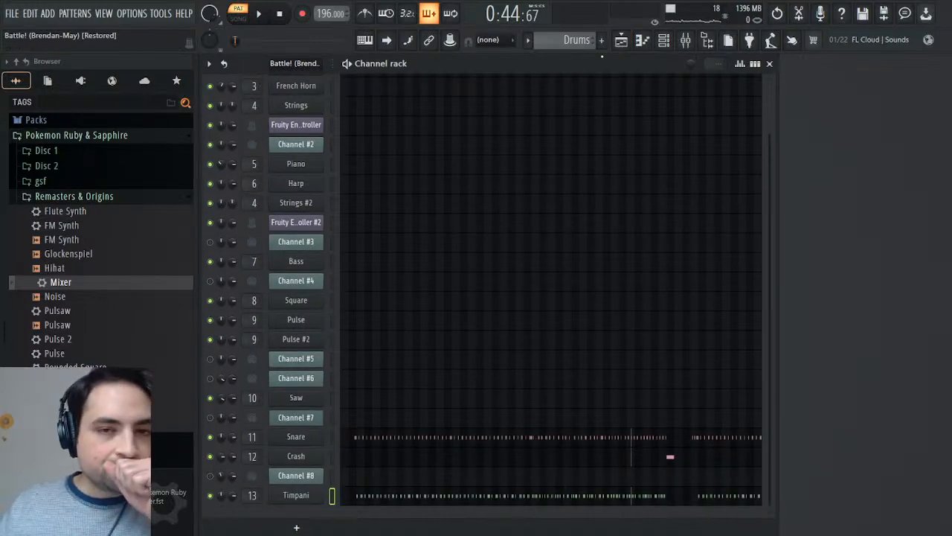
pyautogui.click(621, 41)
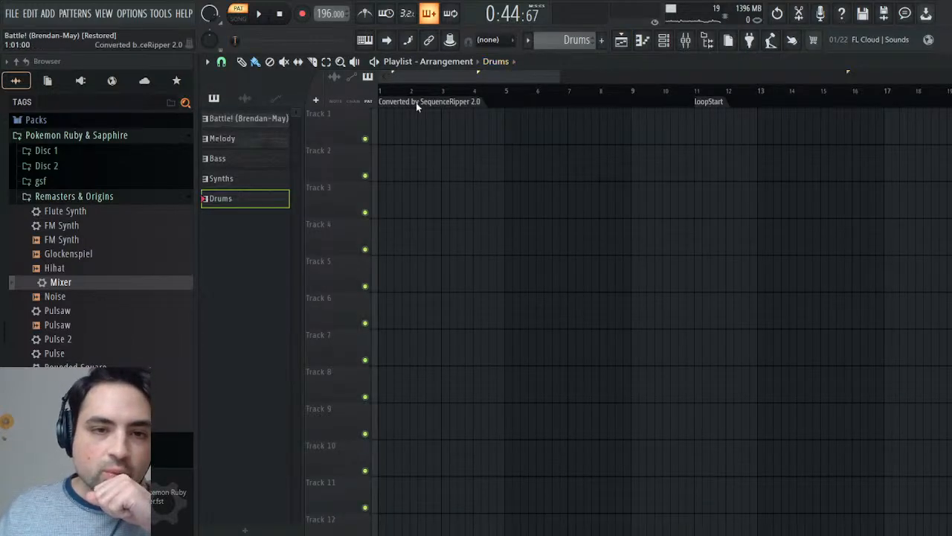
pyautogui.click(451, 163)
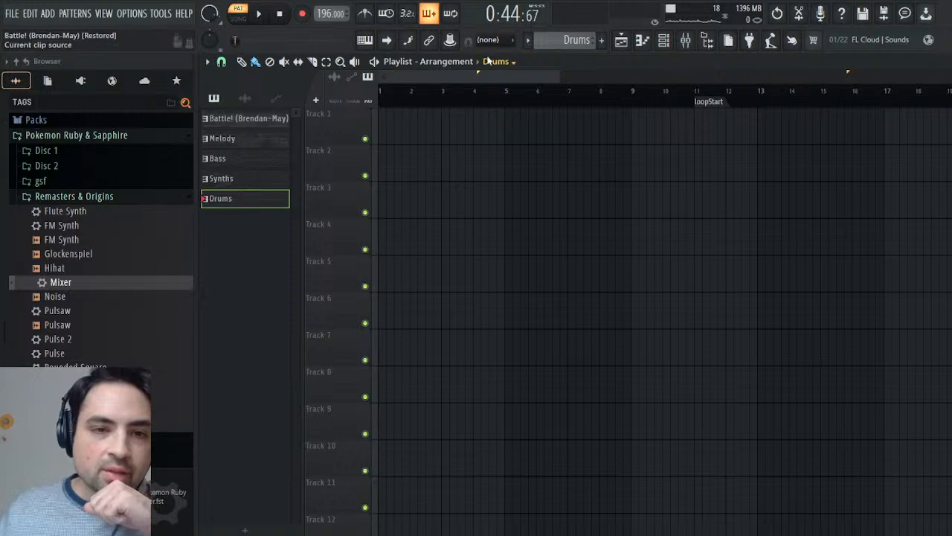
# - Place the Melody pattern on Track 1 starting at bar 1 and play the arrangement in song mode
pyautogui.click(245, 138)
pyautogui.moveTo(482, 125); pyautogui.dragTo(372, 127)
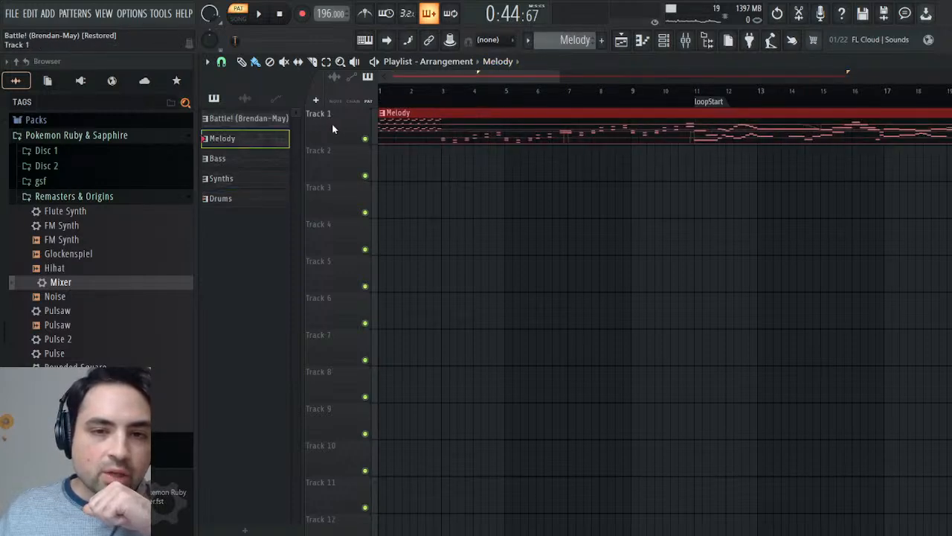
pyautogui.click(257, 14)
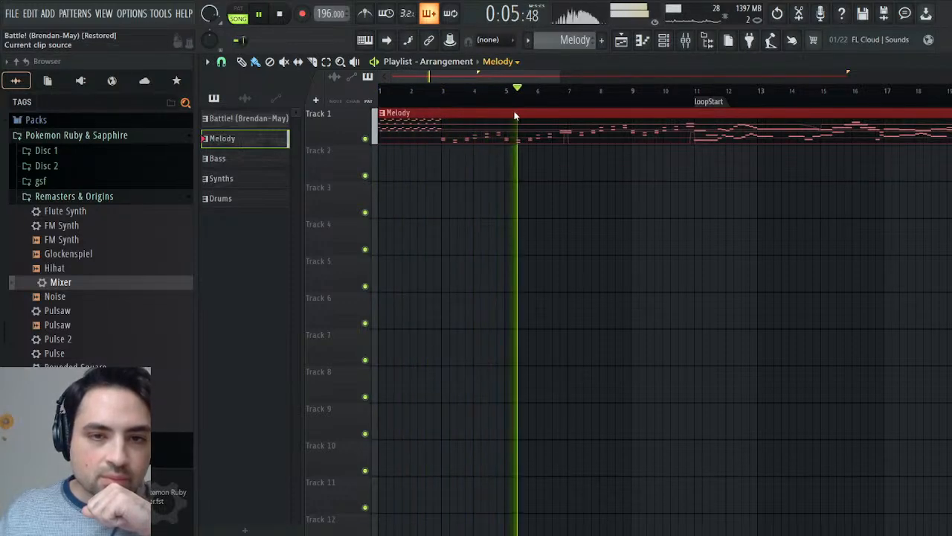
# - Place the Synths pattern on Track 2 and the Bass pattern on Track 3, both starting at bar 1
pyautogui.press('KP_Add')
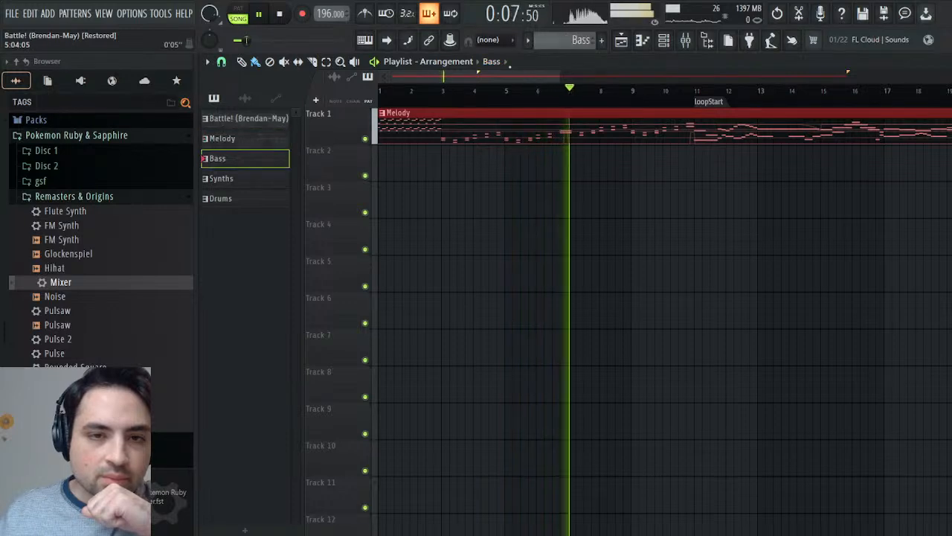
pyautogui.press('KP_Add')
pyautogui.moveTo(480, 157); pyautogui.dragTo(348, 163)
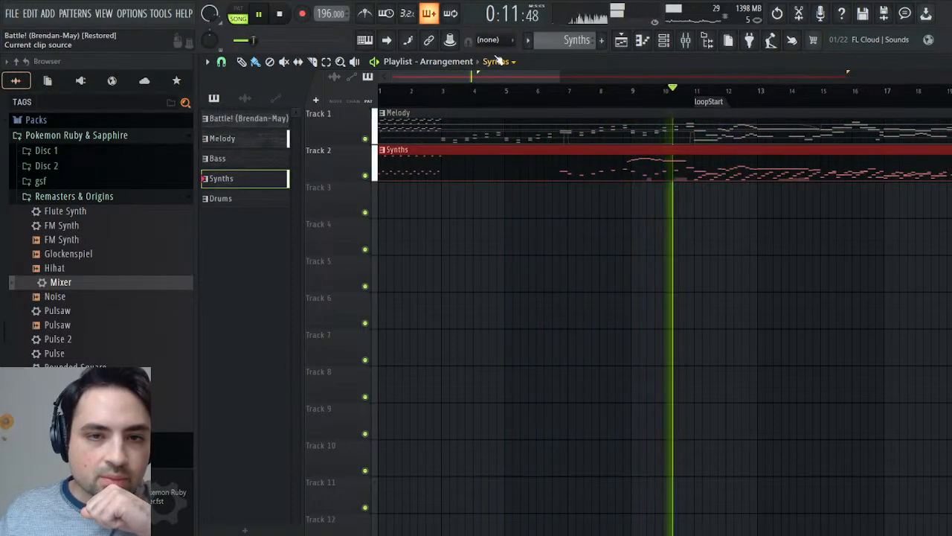
pyautogui.press('KP_Subtract')
pyautogui.click(419, 203)
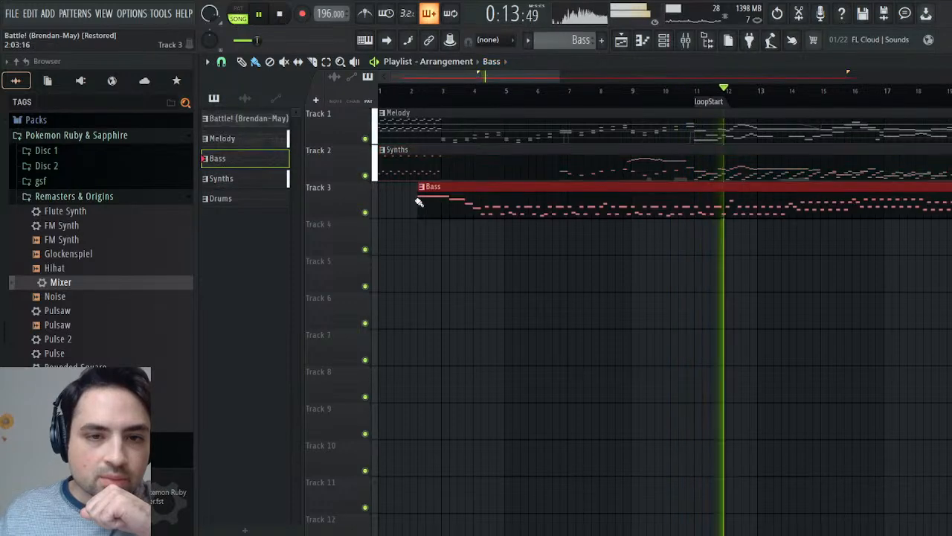
pyautogui.moveTo(419, 202); pyautogui.dragTo(379, 203)
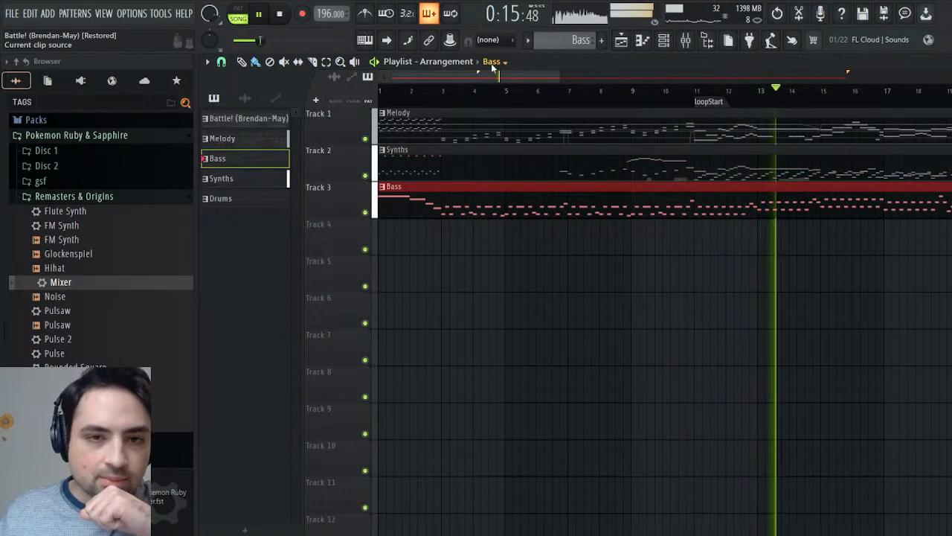
# - Place the Drums pattern on Track 4 starting at bar 1
pyautogui.press('KP_Subtract')
pyautogui.click(468, 235)
pyautogui.moveTo(469, 235); pyautogui.dragTo(384, 235)
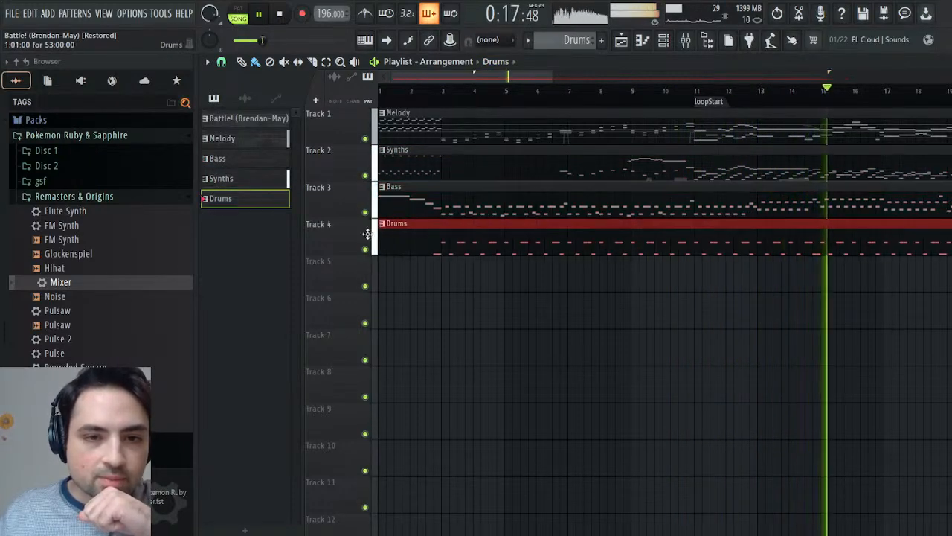
# - Stop playback, trim the empty start of the Drums clip to just before bar 3, and make the clip unique
pyautogui.press('space')
pyautogui.moveTo(383, 244); pyautogui.dragTo(422, 245)
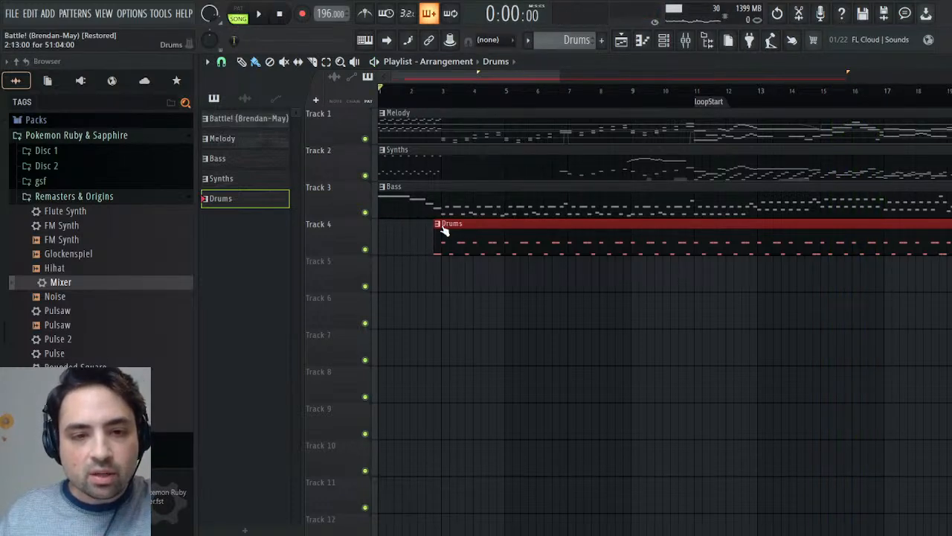
pyautogui.click(472, 331)
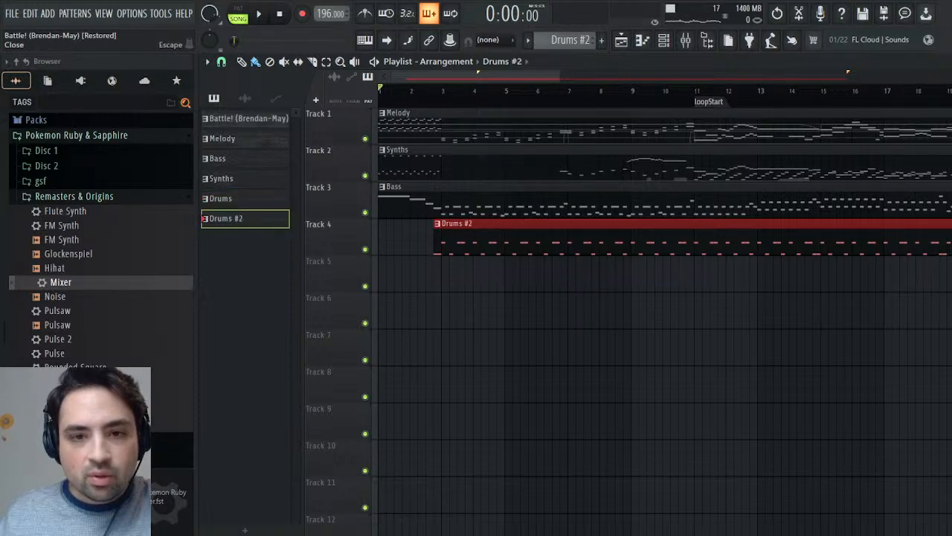
# - Add a 4/4 time signature marker in the Drums #2 Snare piano roll, move it past the pickup notes, and start playback
pyautogui.press('F6')
pyautogui.click(364, 436)
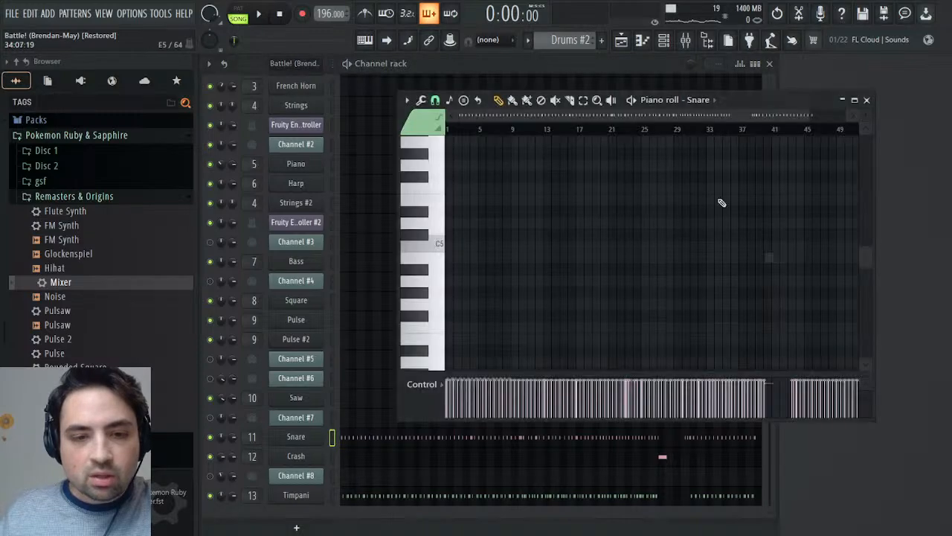
pyautogui.scroll(5, 487, 132)
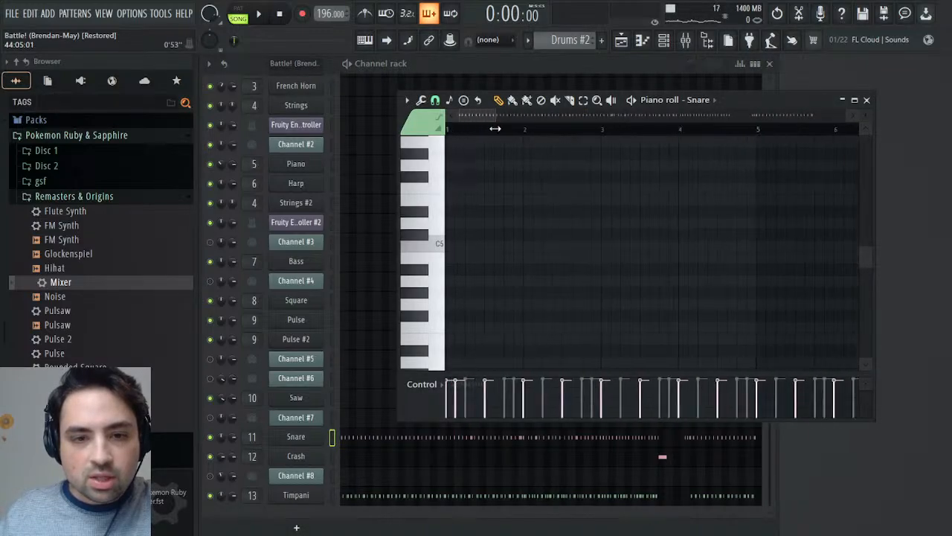
pyautogui.scroll(1, 475, 130)
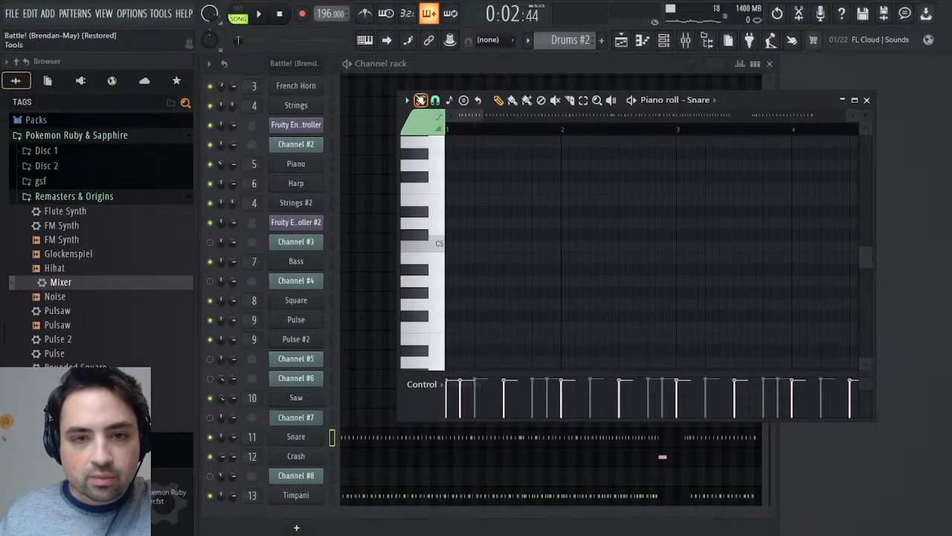
pyautogui.click(548, 264)
pyautogui.click(523, 301)
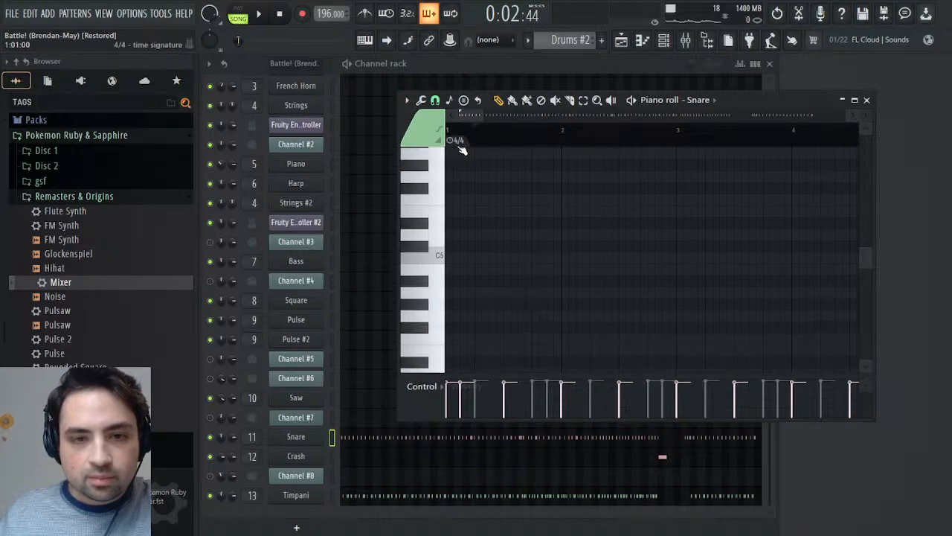
pyautogui.moveTo(450, 139); pyautogui.dragTo(480, 140)
pyautogui.press('space')
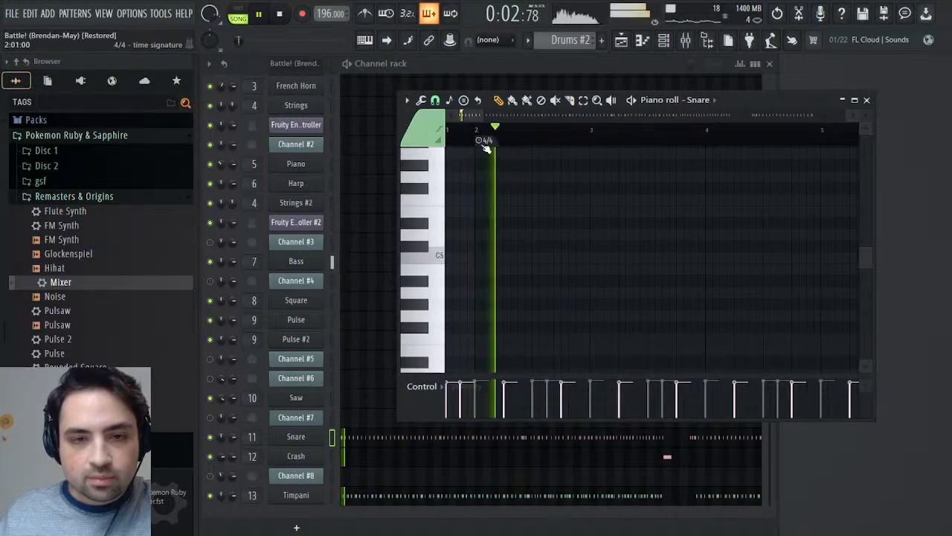
# - Delete the unused original Drums pattern from the project and play the playlist arrangement
pyautogui.click(625, 42)
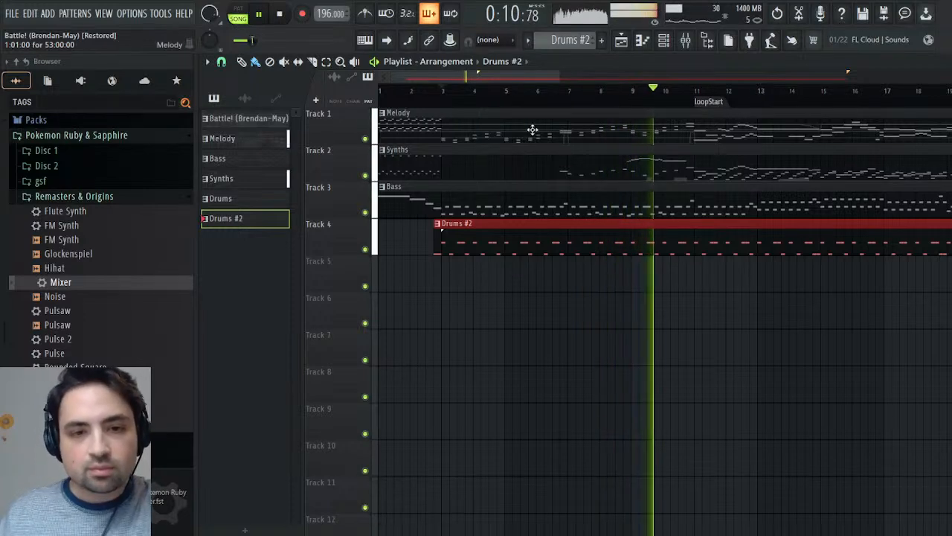
pyautogui.press('space')
pyautogui.scroll(2, 577, 41)
pyautogui.scroll(-1, 576, 41)
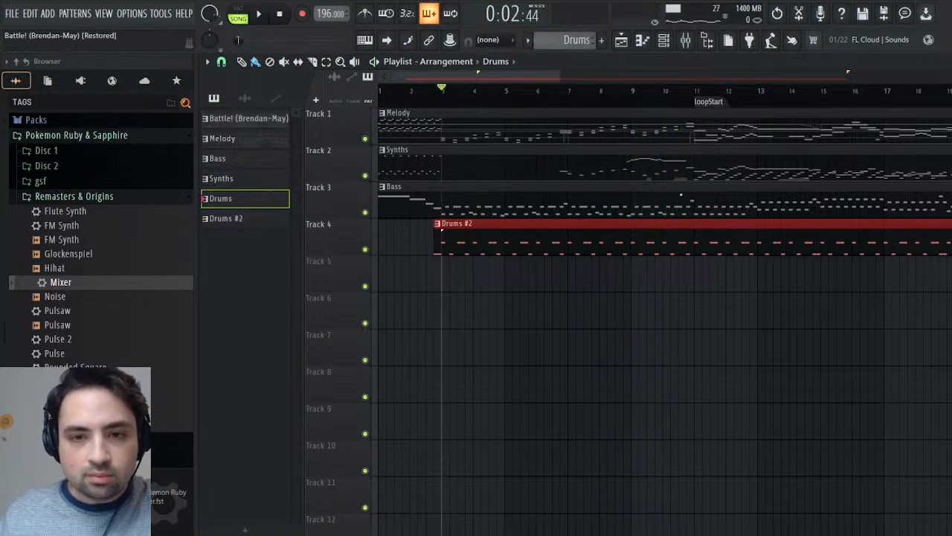
pyautogui.press('space')
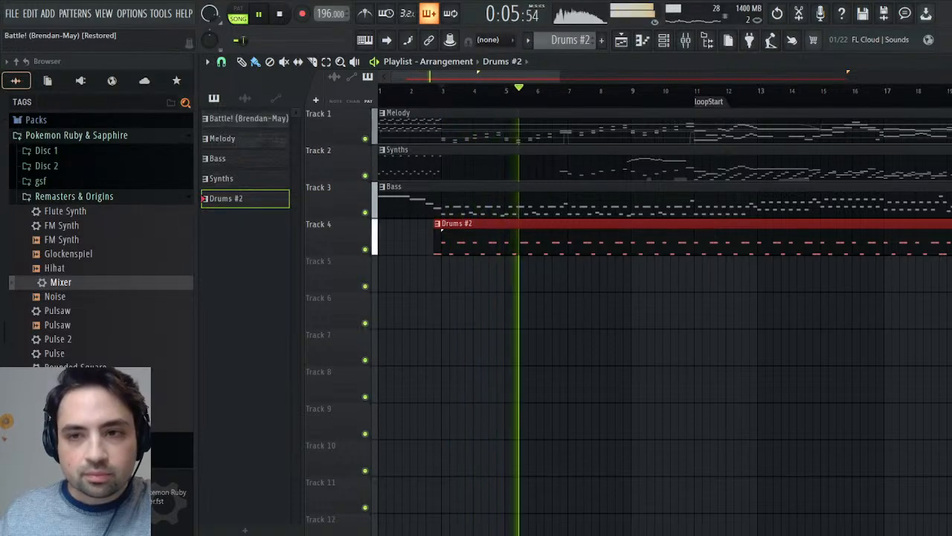
# - Unmute Channels #3 through #8 in the channel rack
pyautogui.click(949, 61)
pyautogui.scroll(2, 636, 283)
pyautogui.scroll(-2, 636, 283)
pyautogui.scroll(2, 640, 278)
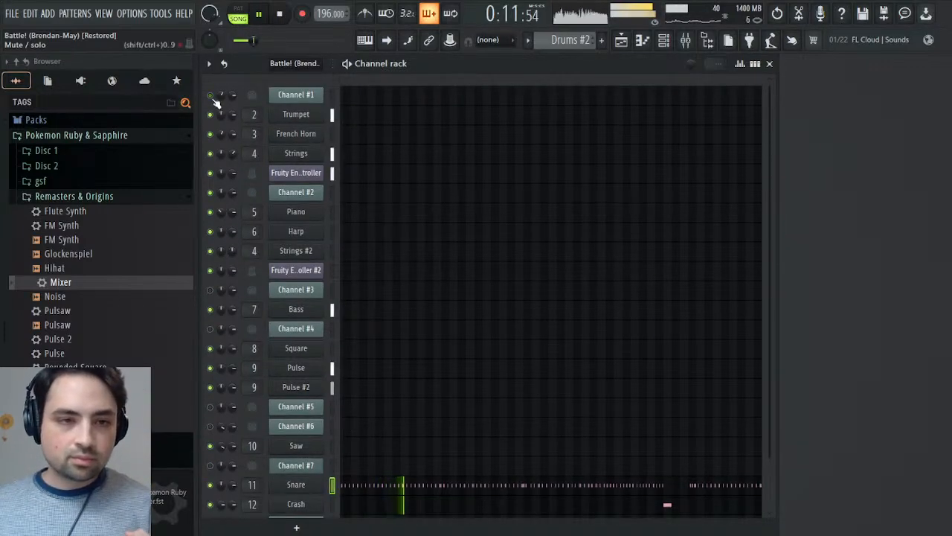
pyautogui.scroll(-2, 398, 298)
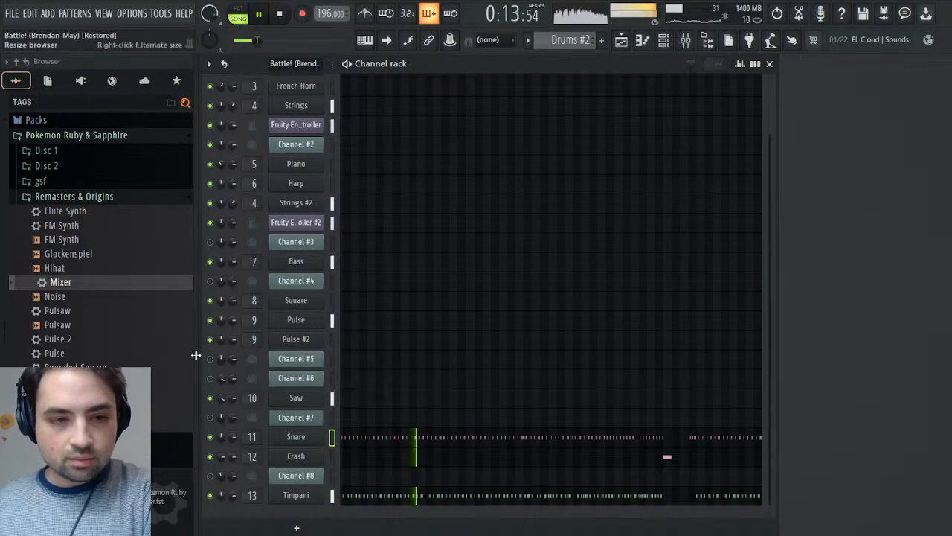
pyautogui.click(210, 280)
pyautogui.click(210, 242)
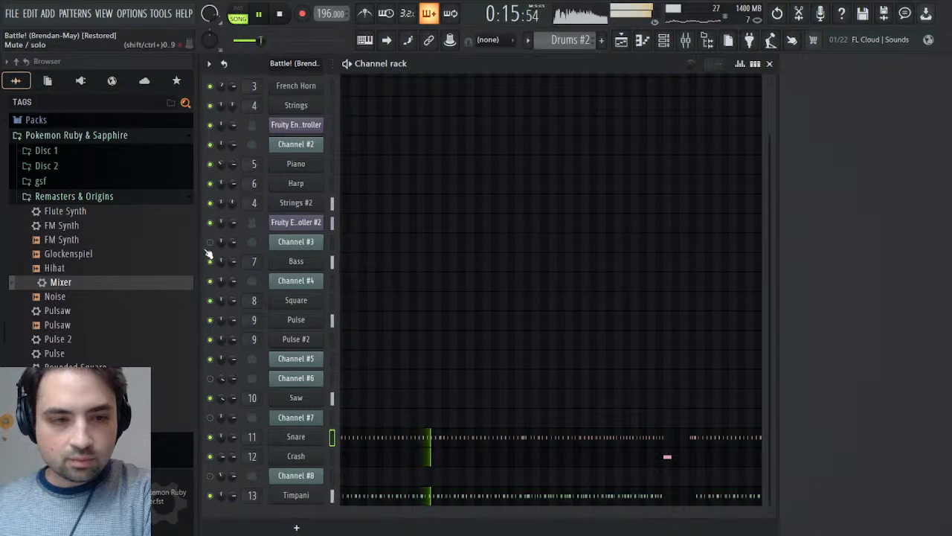
pyautogui.click(210, 378)
pyautogui.click(209, 418)
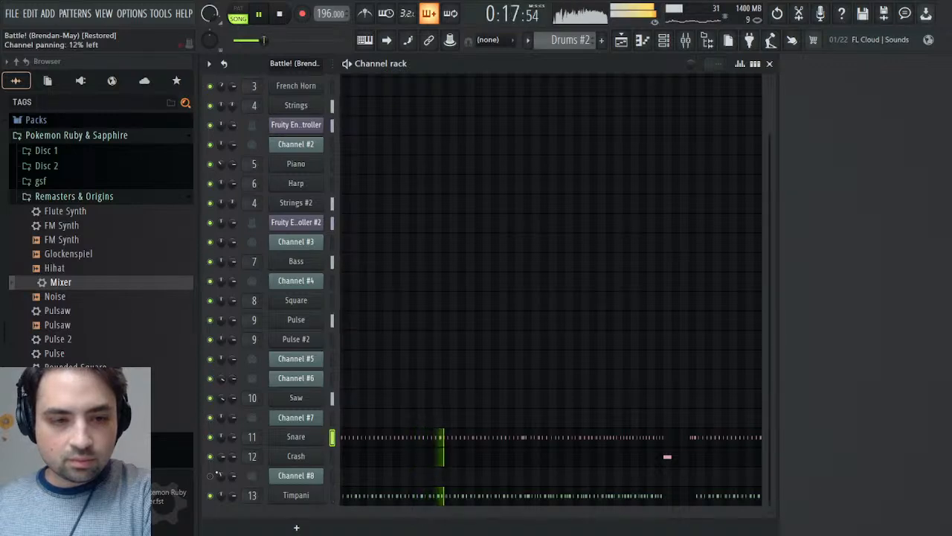
pyautogui.click(210, 476)
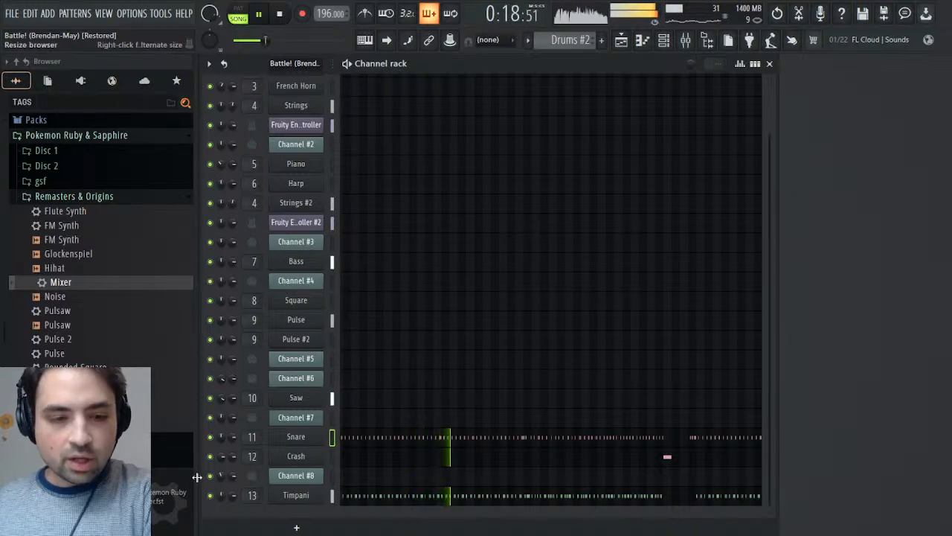
# - Load Maximus into effect slot 6 of the Master mixer track
pyautogui.click(686, 41)
pyautogui.click(281, 208)
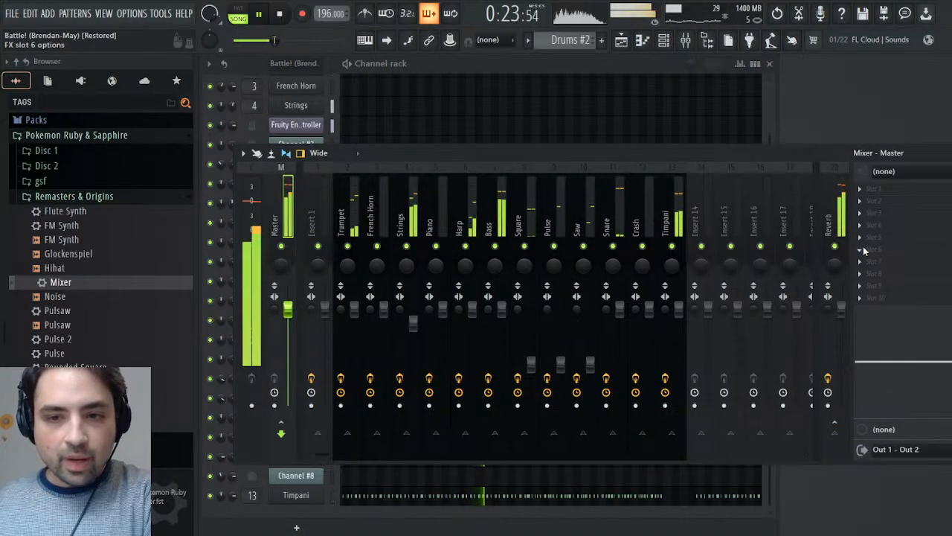
pyautogui.click(706, 46)
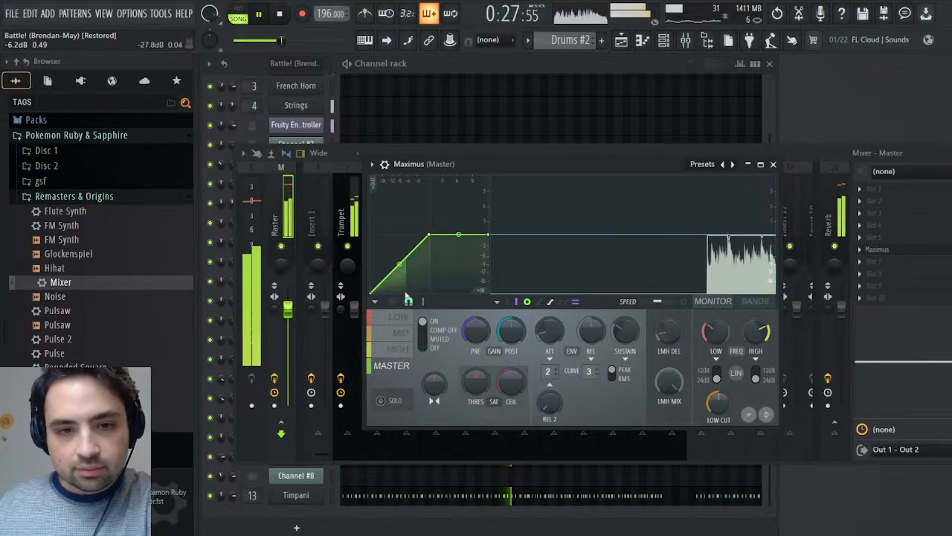
# - Solo the Low and Mid bands of Maximus in turn and pull their curves down into flat-topped compression with a softened knee
pyautogui.click(393, 317)
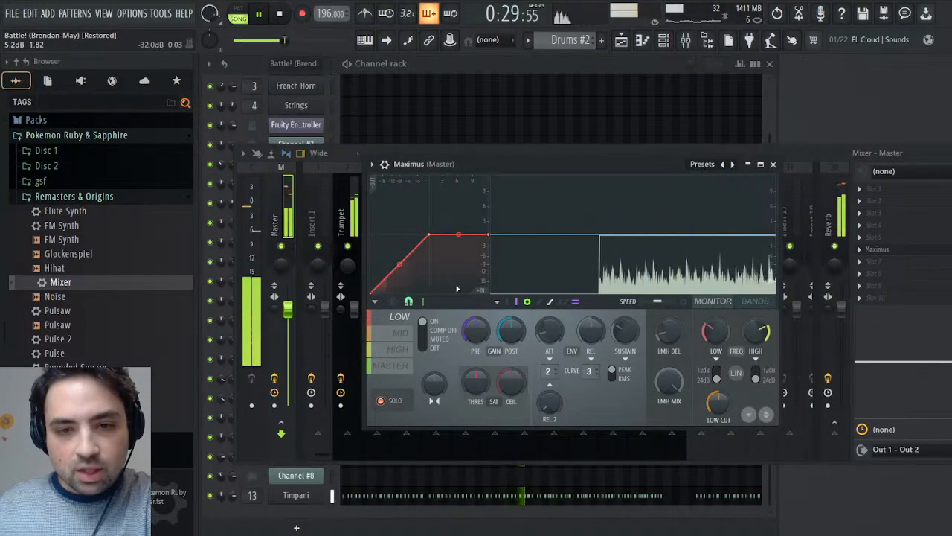
pyautogui.moveTo(488, 237); pyautogui.dragTo(494, 253)
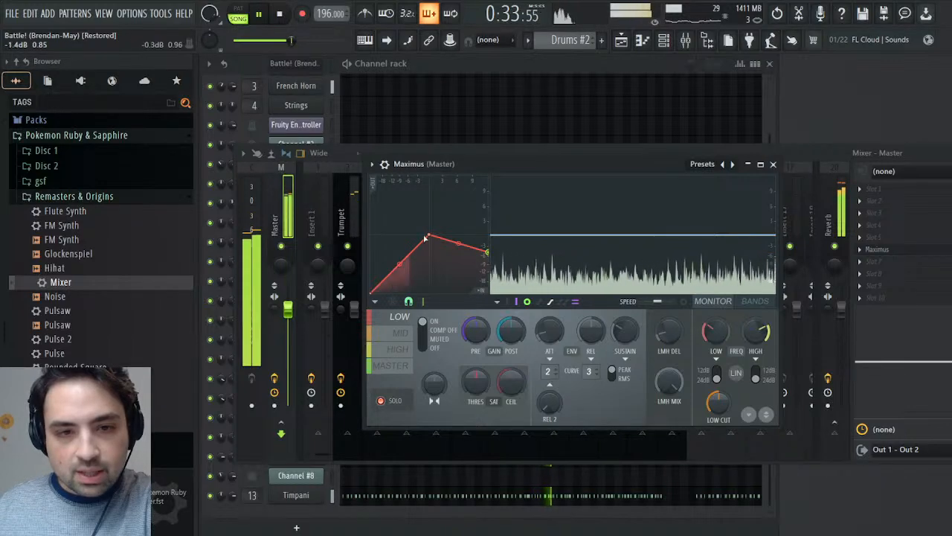
pyautogui.moveTo(430, 236); pyautogui.dragTo(412, 259)
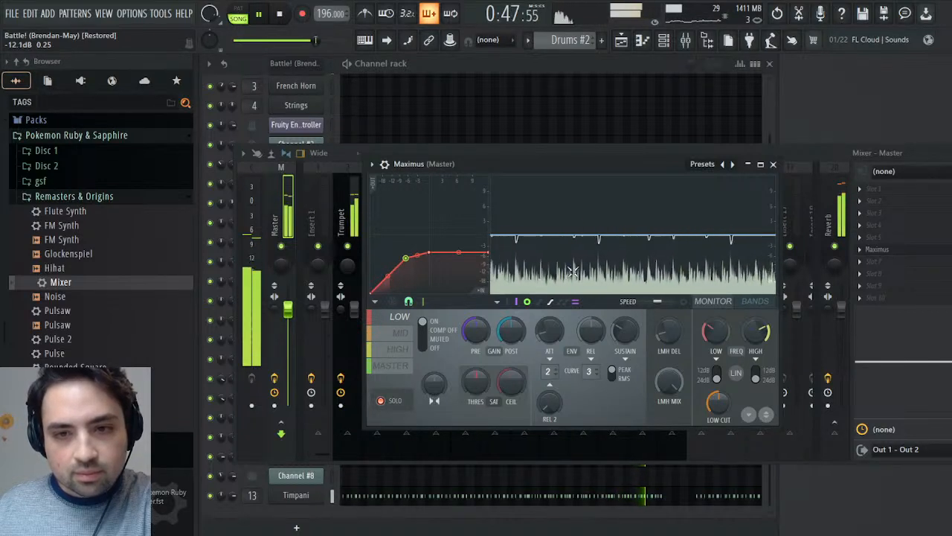
pyautogui.click(389, 334)
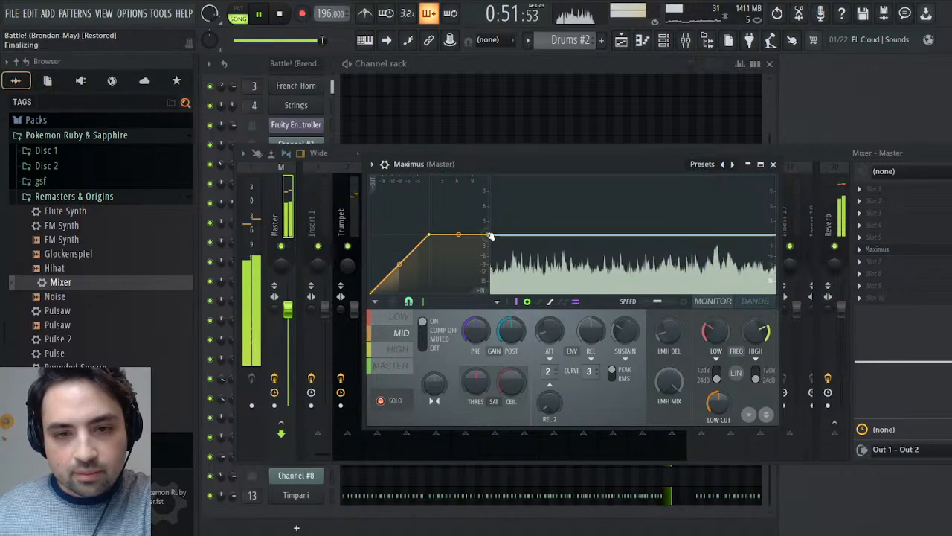
pyautogui.moveTo(429, 237); pyautogui.dragTo(447, 245)
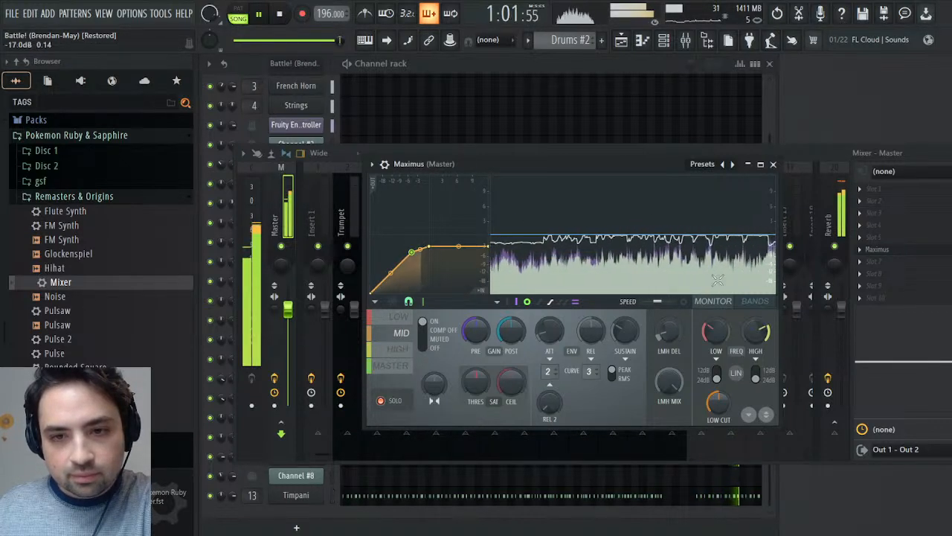
# - Lower the Snare track's mixer fader slightly
pyautogui.press('Escape')
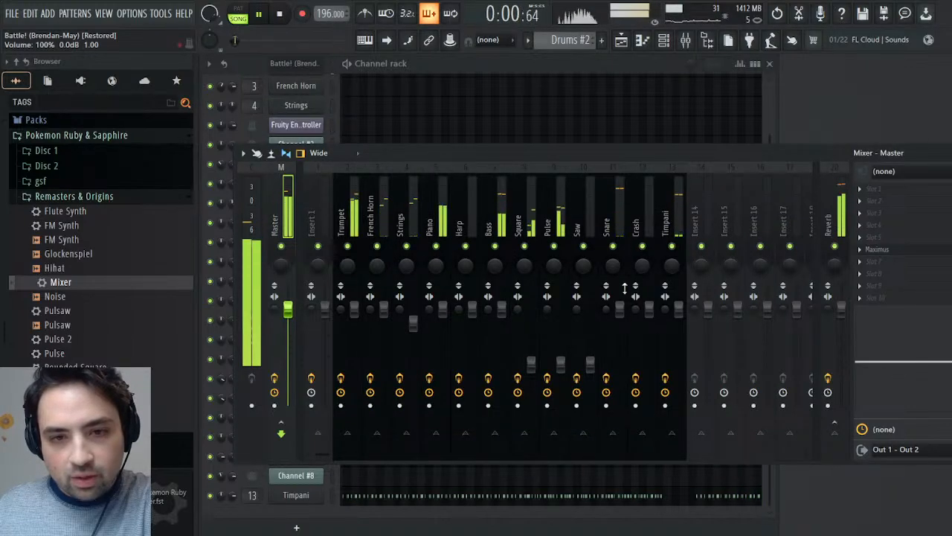
pyautogui.click(610, 223)
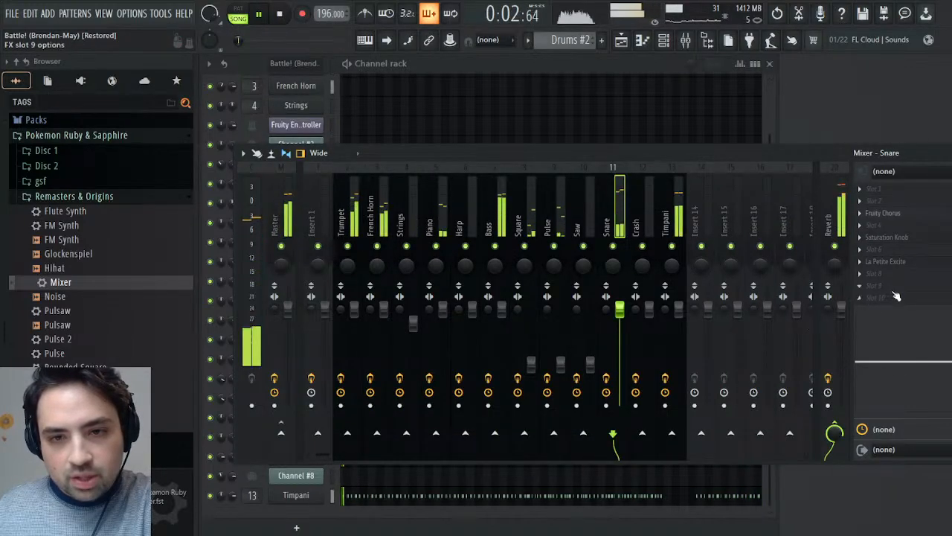
pyautogui.moveTo(619, 309); pyautogui.dragTo(619, 322)
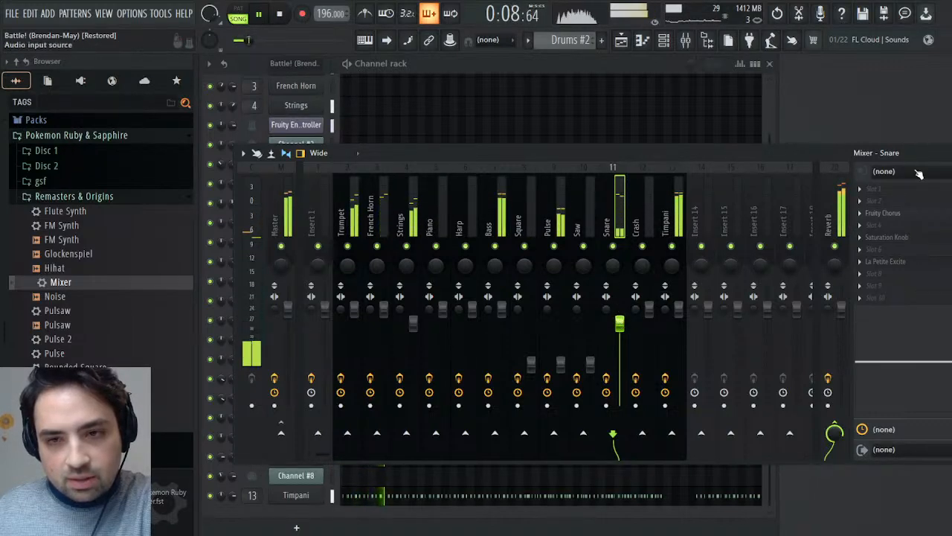
pyautogui.press('F9')
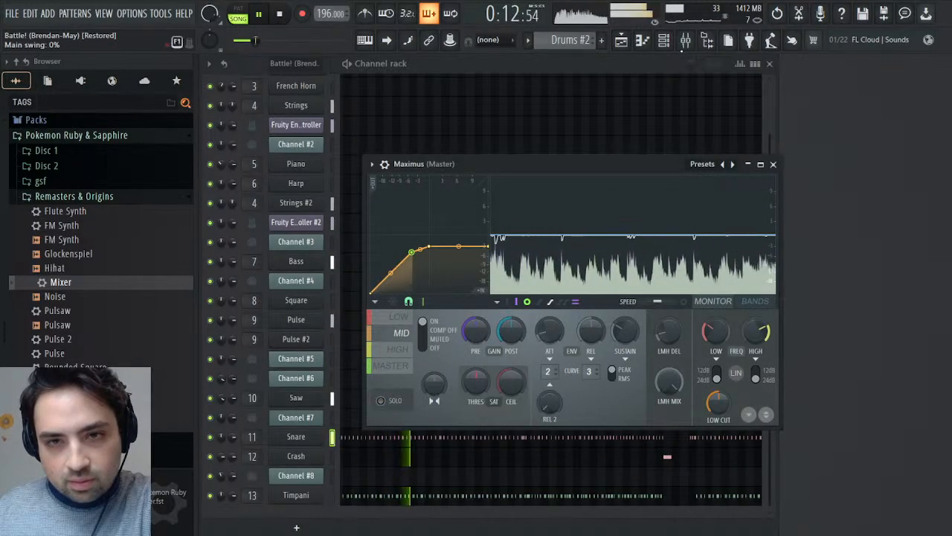
# - Solo the Snare mixer track to audition it, and bring all the other tracks back in
pyautogui.press('F9')
pyautogui.rightClick(612, 246)
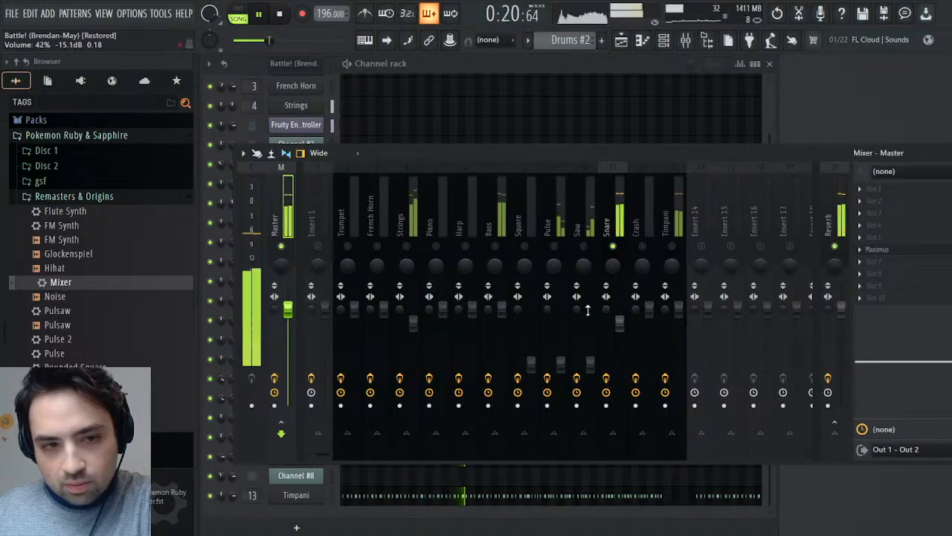
pyautogui.rightClick(615, 248)
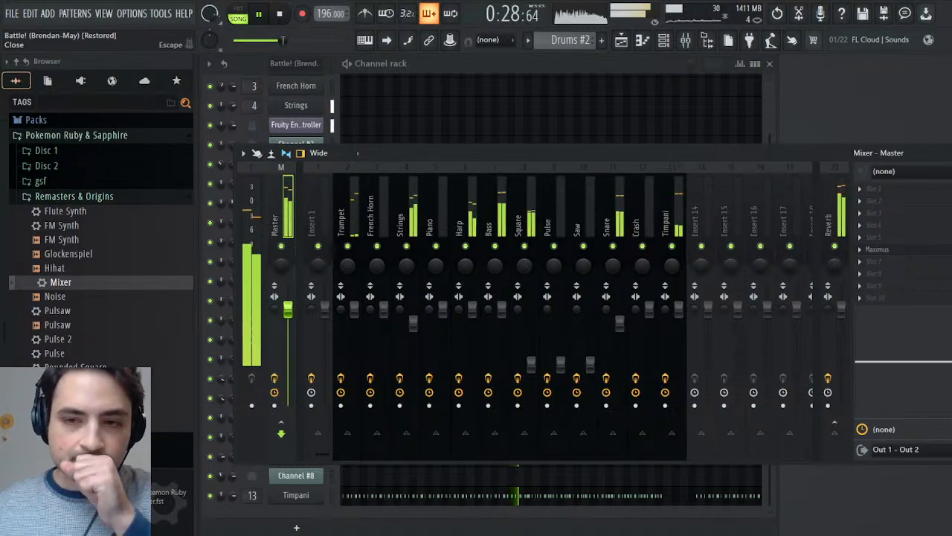
# - Solo the High band of Maximus, pull its curve down into flat-topped compression with a softened knee, and bring the other bands back in
pyautogui.press('Escape')
pyautogui.click(399, 350)
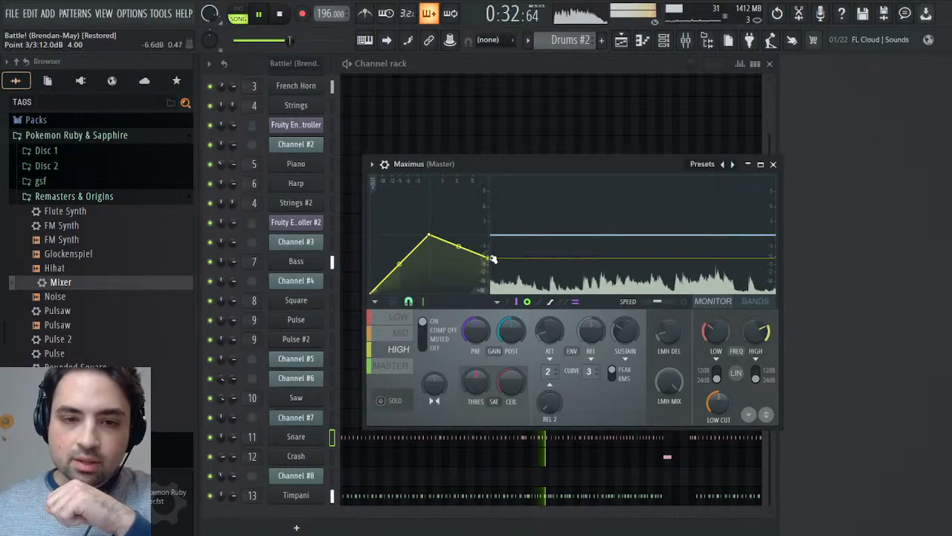
pyautogui.click(381, 400)
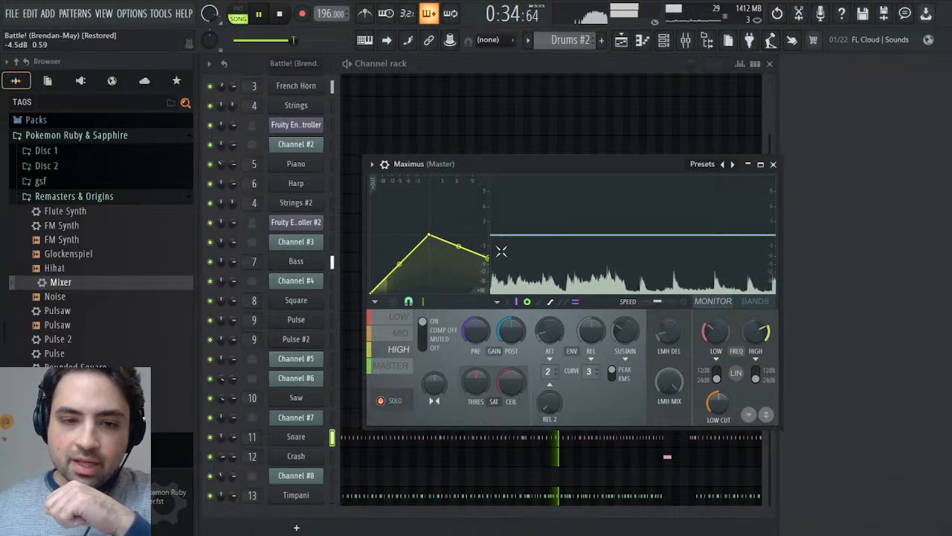
pyautogui.moveTo(488, 256)
pyautogui.mouseDown()
pyautogui.moveTo(493, 278)
pyautogui.moveTo(501, 267)
pyautogui.mouseUp()
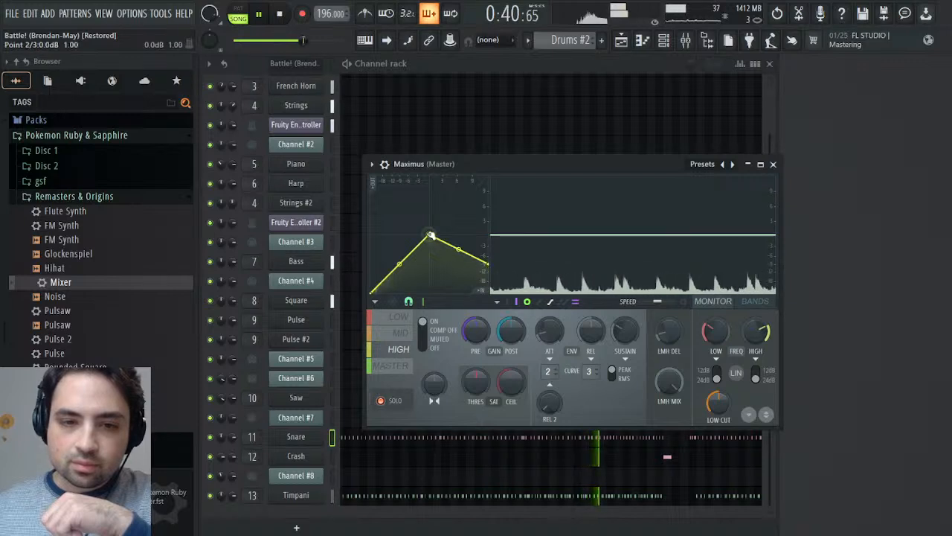
pyautogui.moveTo(428, 237); pyautogui.dragTo(431, 264)
pyautogui.rightClick(395, 270)
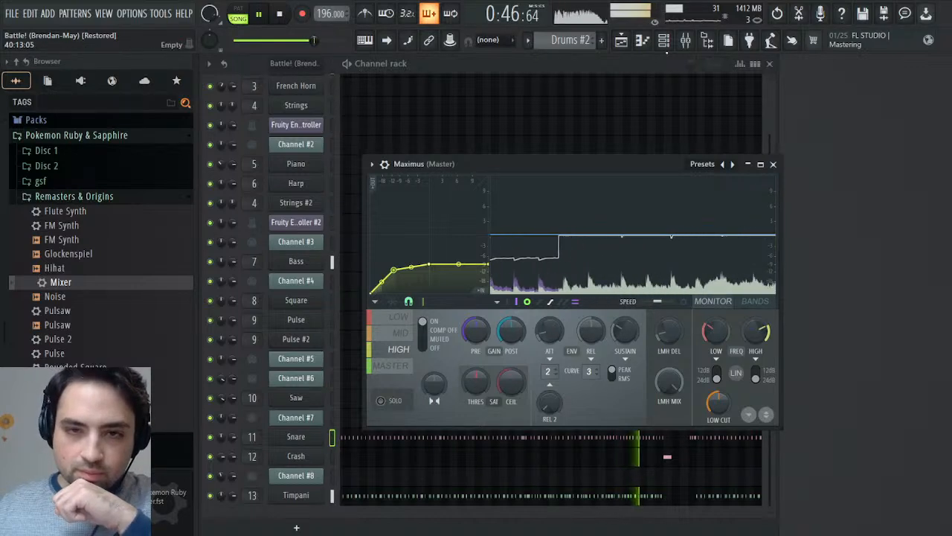
# - Slightly raise the mixer EQ high shelf on the Strings at about 6.5 kHz, the French Horn at about 6.4 kHz, and the Piano
pyautogui.click(686, 39)
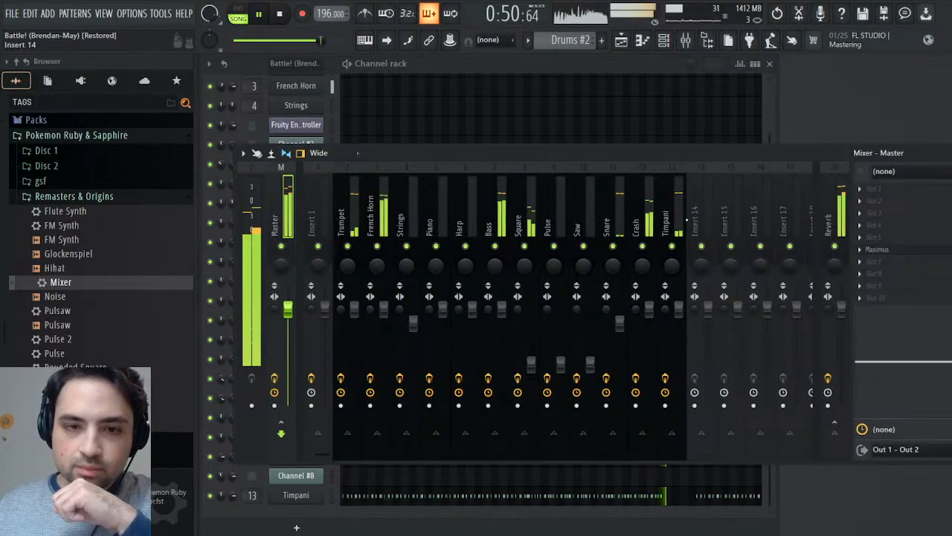
pyautogui.press('Escape')
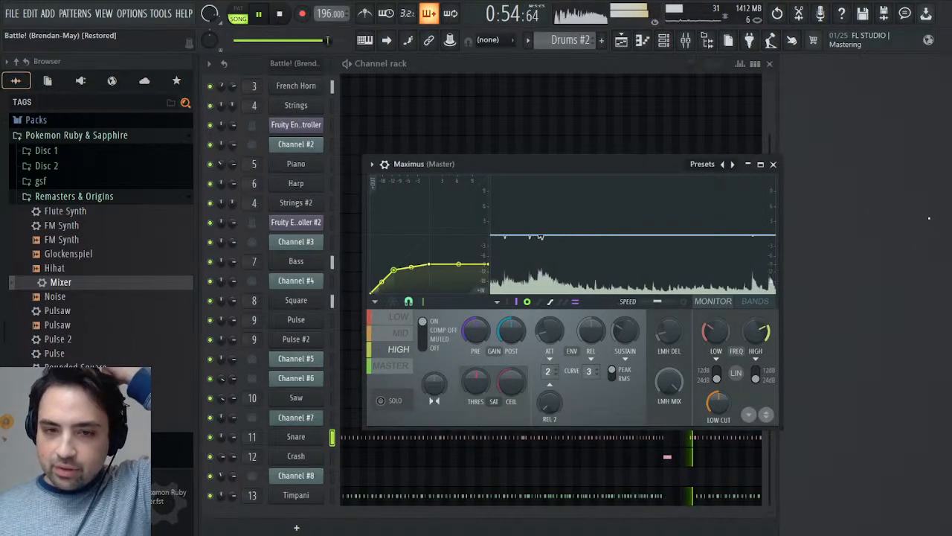
pyautogui.click(688, 41)
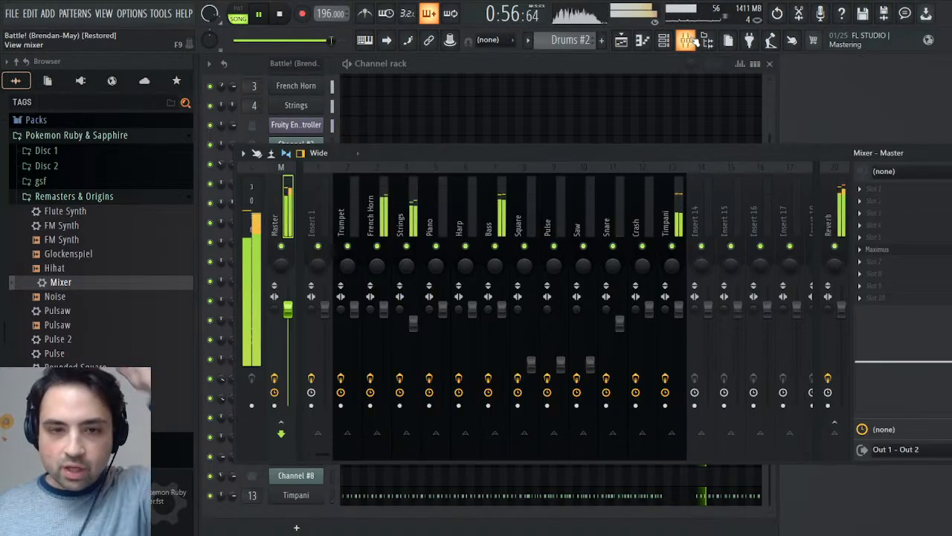
pyautogui.click(399, 216)
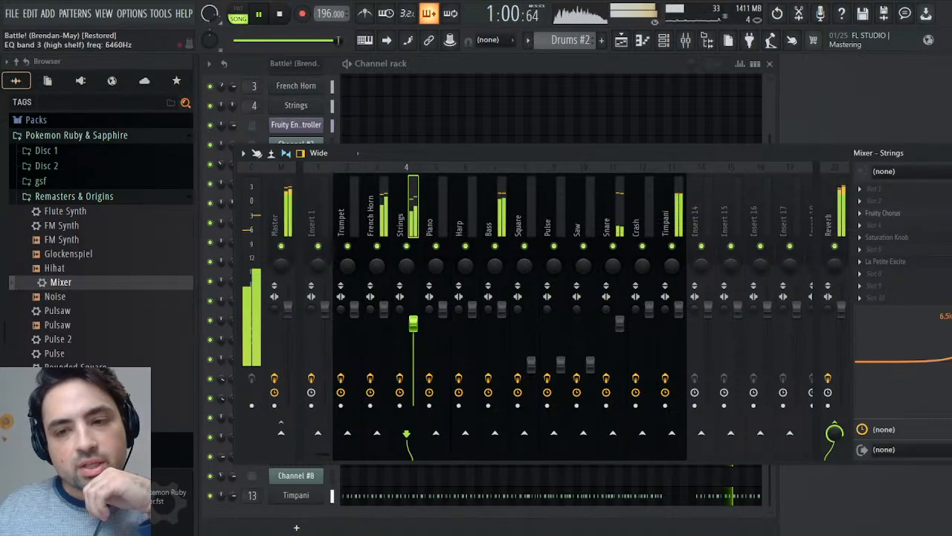
pyautogui.click(371, 216)
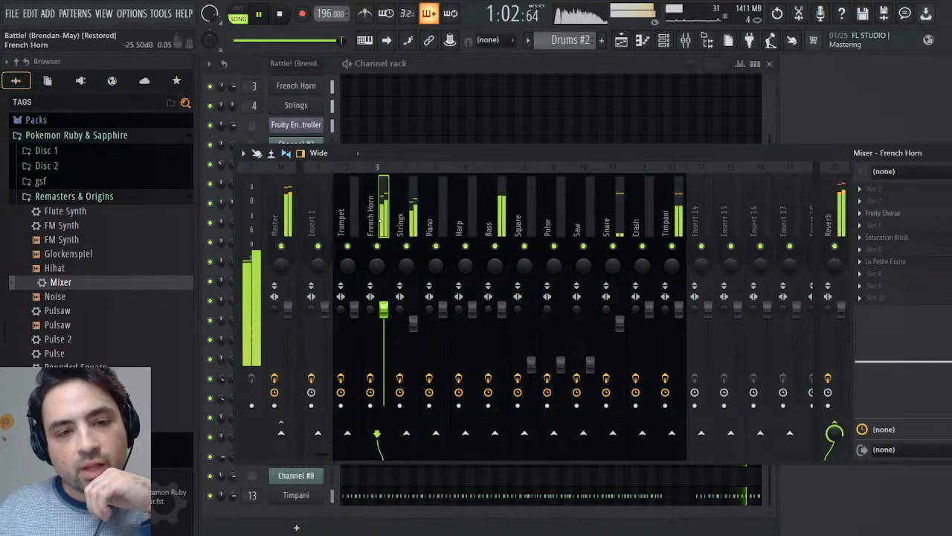
pyautogui.moveTo(951, 362); pyautogui.dragTo(951, 357)
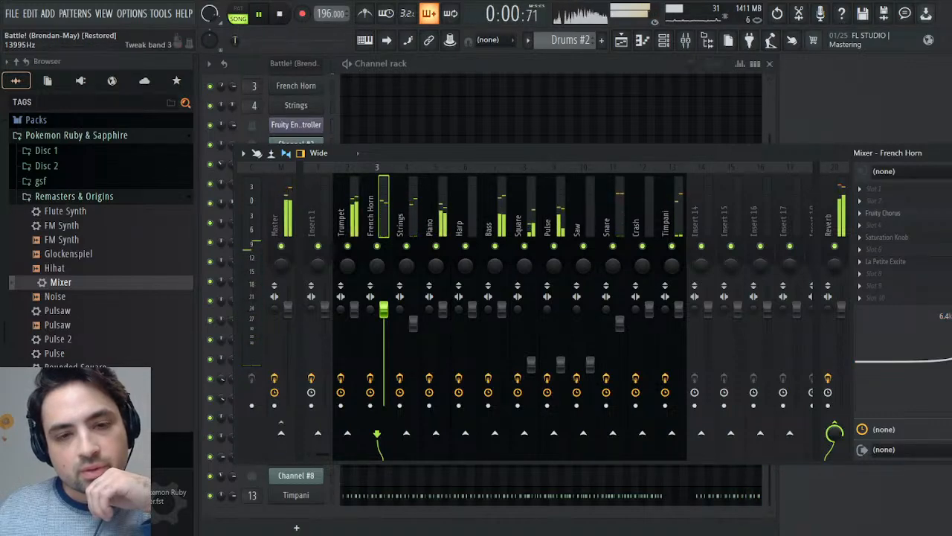
pyautogui.click(426, 216)
pyautogui.moveTo(951, 362); pyautogui.dragTo(951, 357)
pyautogui.click(951, 153)
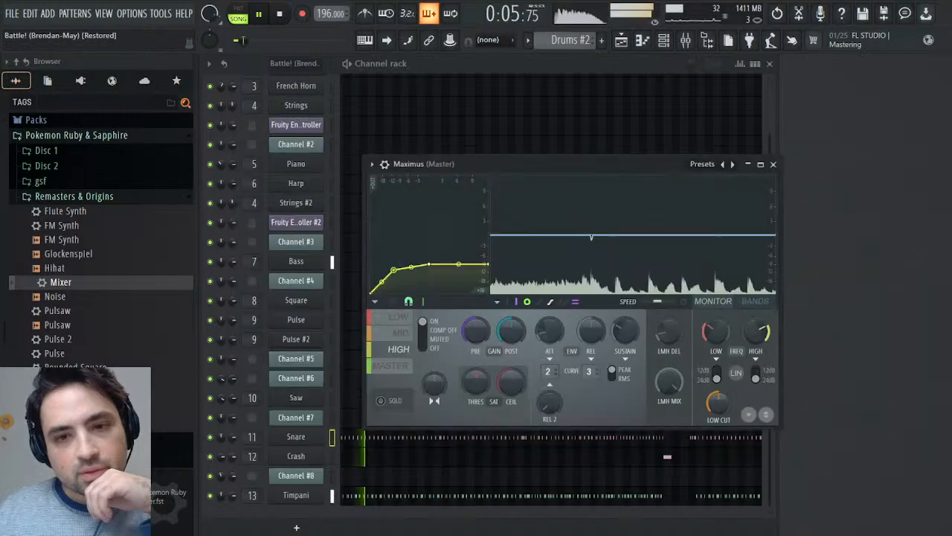
# - Restart playback and slightly raise the EQ high shelf on the Trumpet track at about 6.2 kHz and the Bass track at about 7 kHz
pyautogui.click(280, 15)
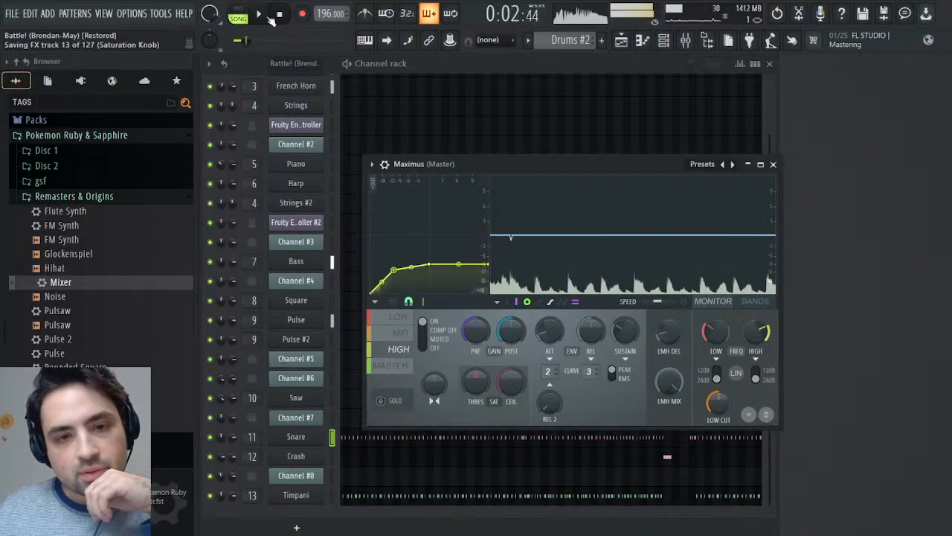
pyautogui.click(260, 15)
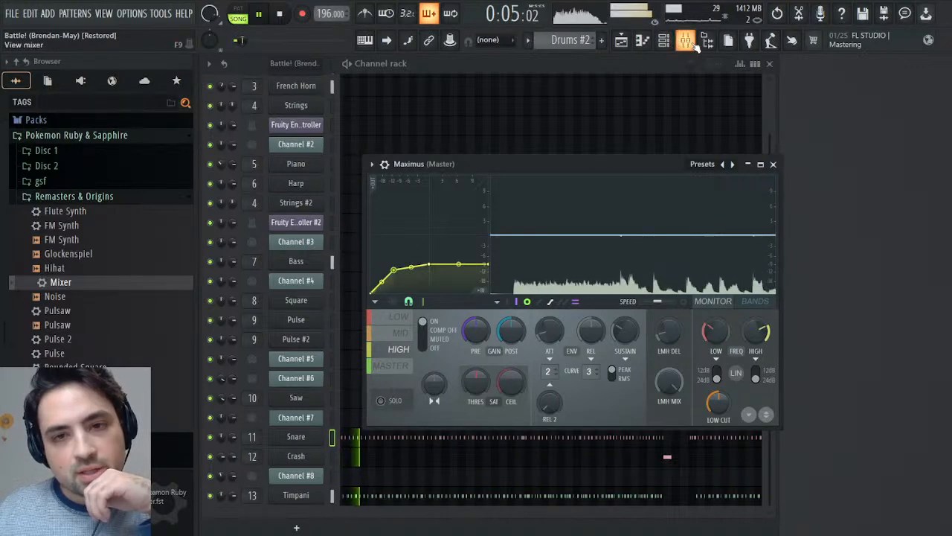
pyautogui.press('F9')
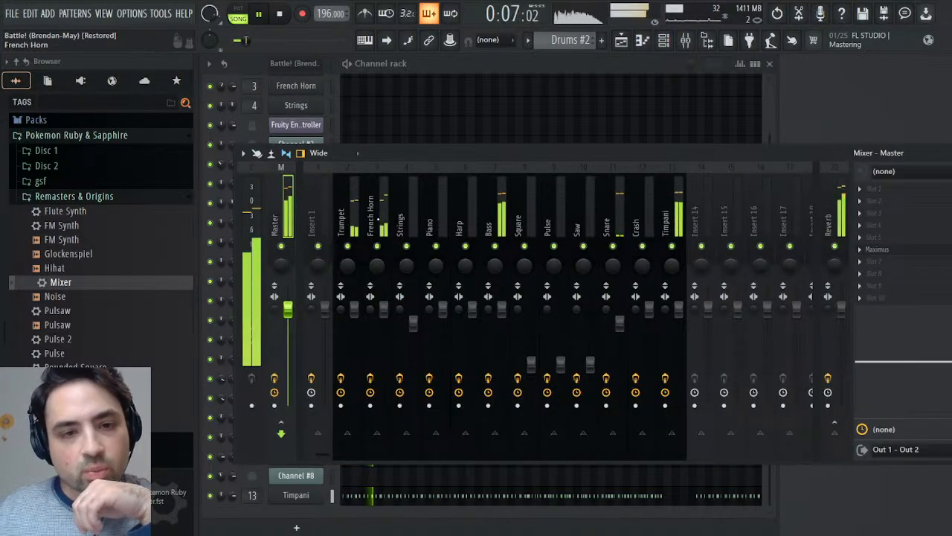
pyautogui.click(351, 222)
pyautogui.moveTo(951, 361); pyautogui.dragTo(948, 351)
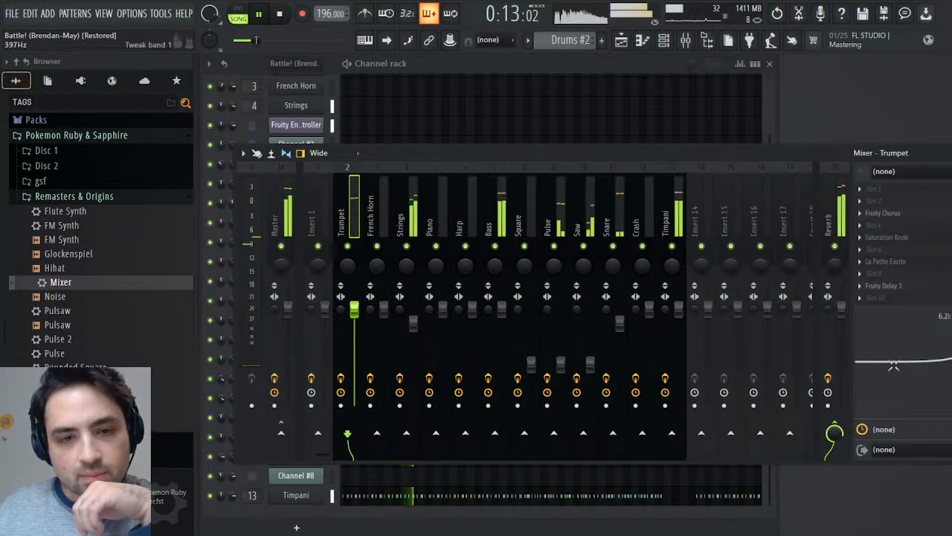
pyautogui.click(499, 225)
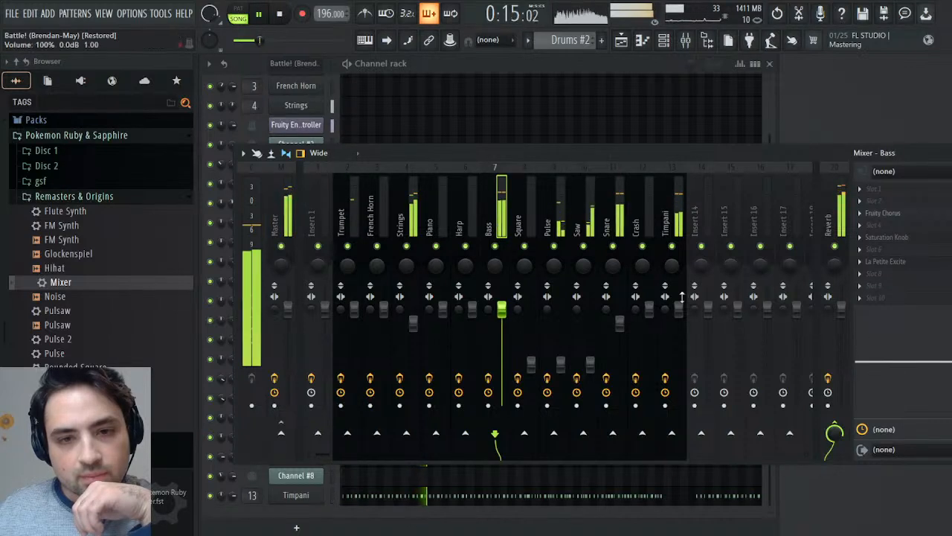
pyautogui.moveTo(951, 361); pyautogui.dragTo(951, 360)
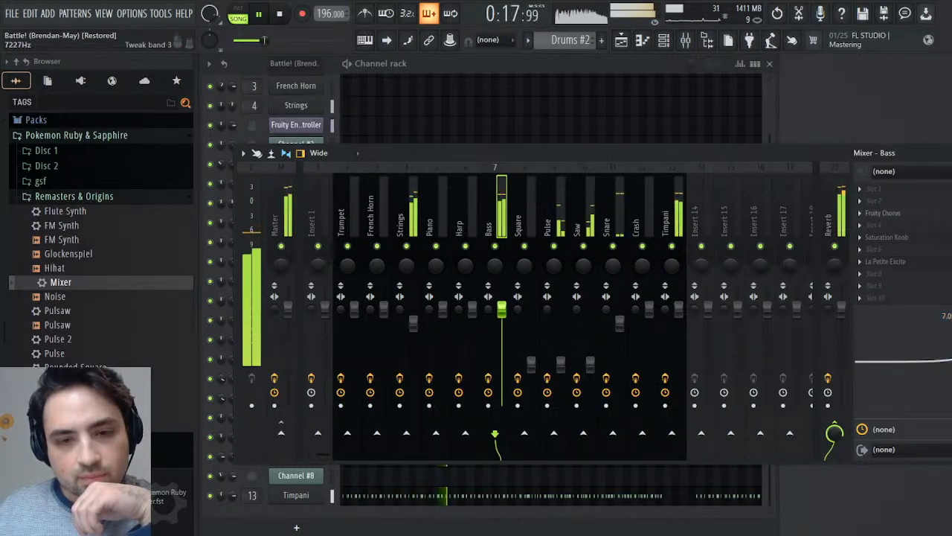
# - Slightly raise the EQ high shelf on the Timpani track at about 8 kHz and the Snare track at about 7.7 kHz
pyautogui.click(621, 219)
pyautogui.click(679, 219)
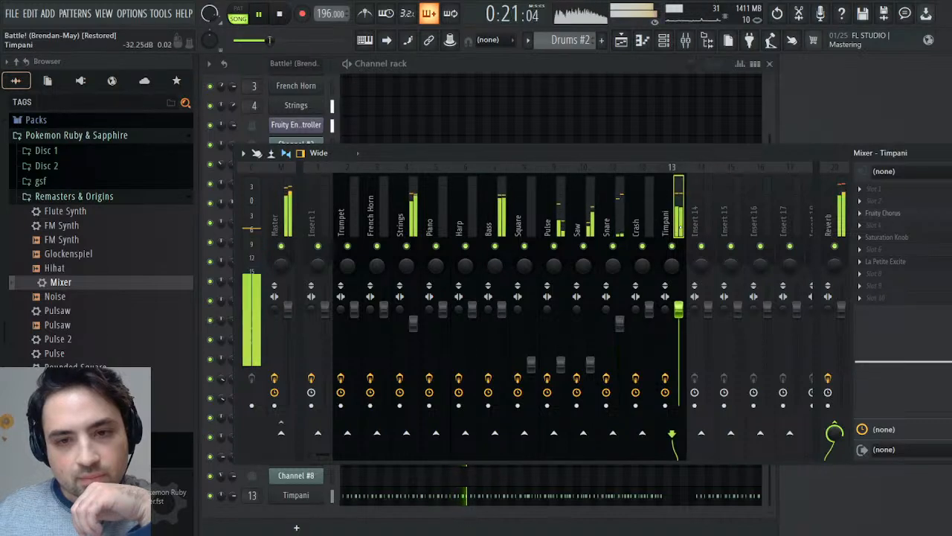
pyautogui.moveTo(944, 357); pyautogui.dragTo(947, 355)
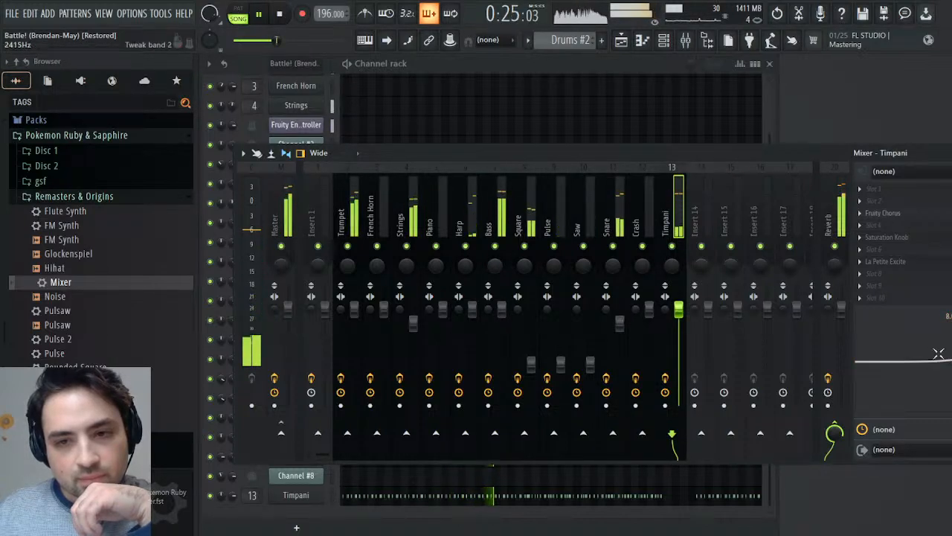
pyautogui.click(622, 227)
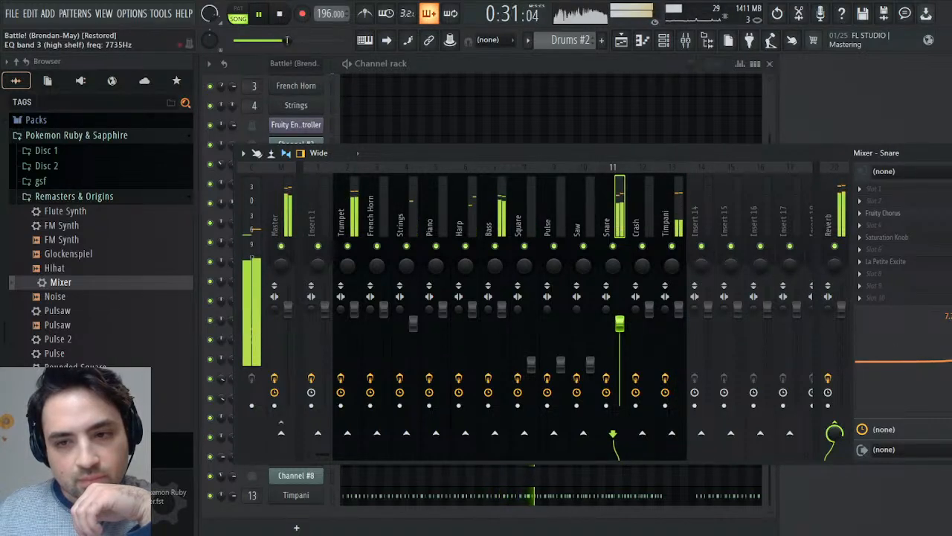
pyautogui.click(951, 152)
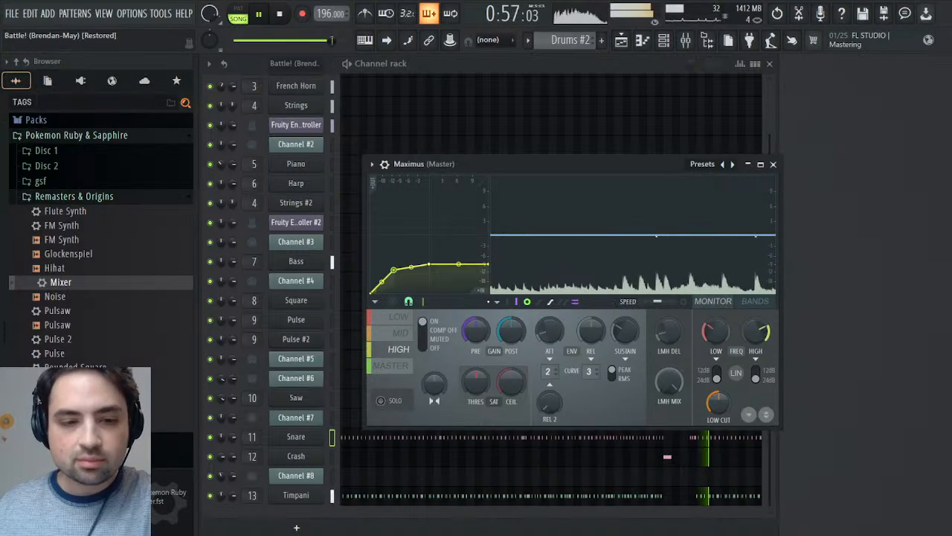
# - Solo the Timpani mixer track and boost its EQ by 1.9 dB at 938 Hz and 0.9 dB at 2.3 kHz
pyautogui.click(407, 320)
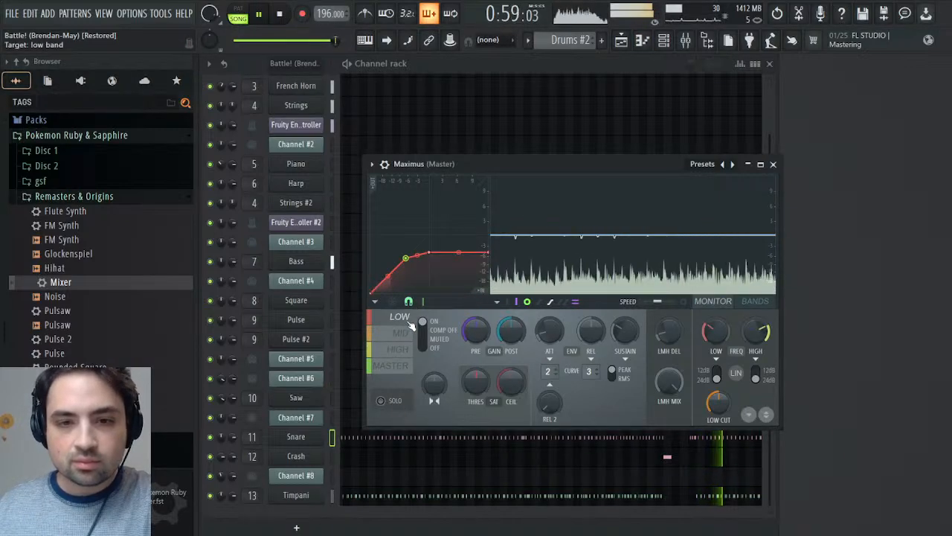
pyautogui.click(685, 40)
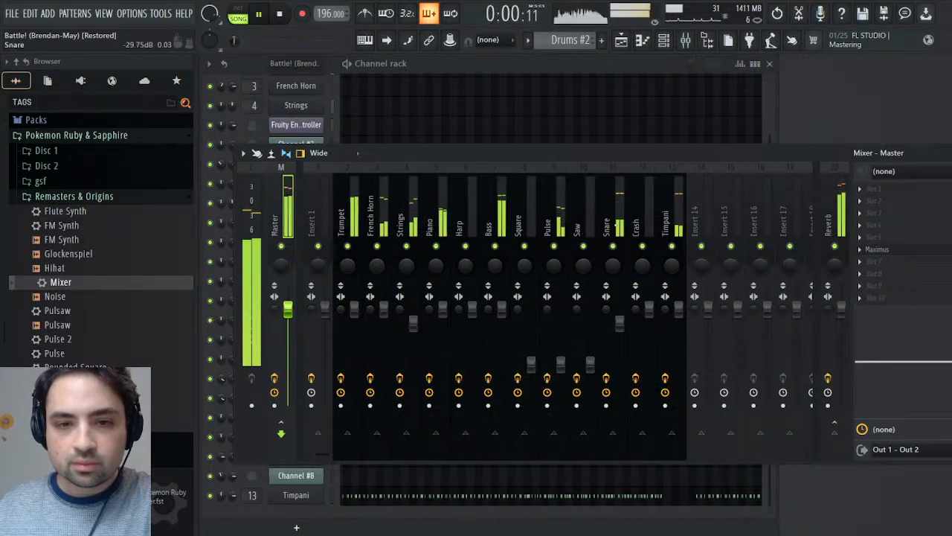
pyautogui.click(673, 246)
pyautogui.moveTo(917, 353)
pyautogui.mouseDown()
pyautogui.moveTo(918, 344)
pyautogui.moveTo(931, 354)
pyautogui.moveTo(904, 348)
pyautogui.moveTo(911, 357)
pyautogui.mouseUp()
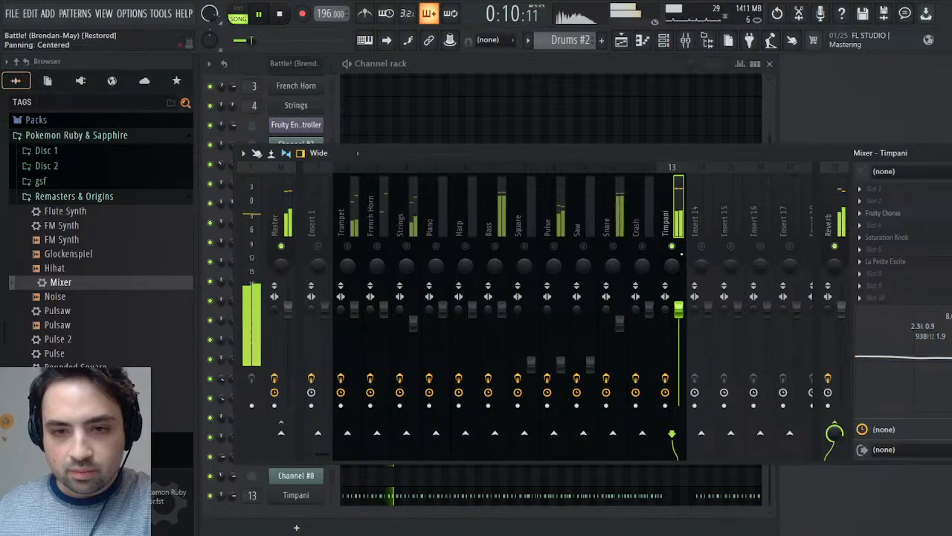
# - Solo the Bass track, boost its EQ by 2.2 dB at 1.1 kHz, unsolo it, and route it to the Master instead of the Reverb
pyautogui.click(496, 253)
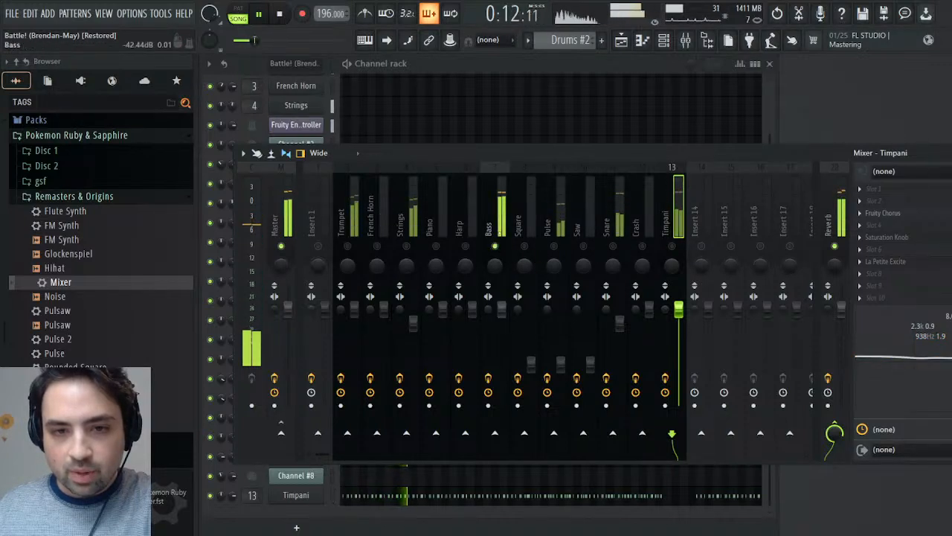
pyautogui.moveTo(877, 336); pyautogui.dragTo(878, 331)
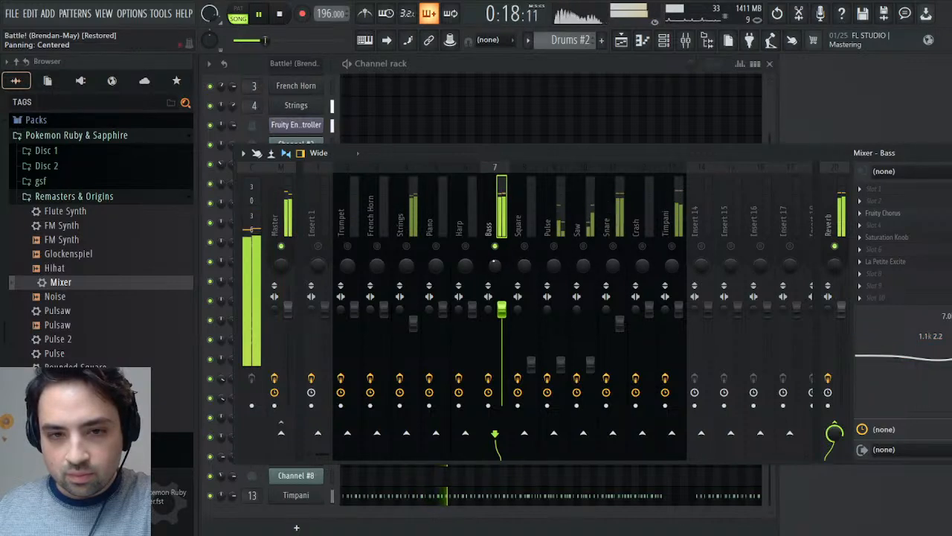
pyautogui.rightClick(496, 246)
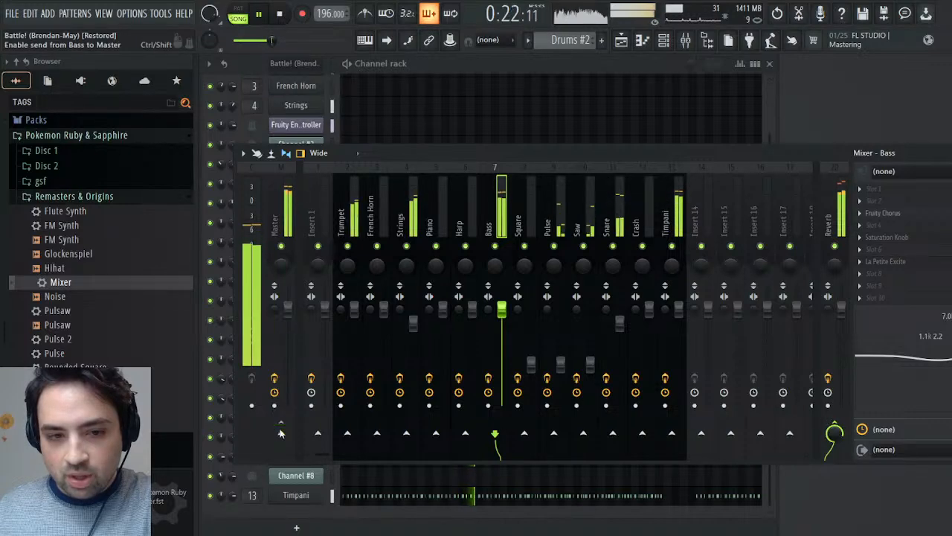
pyautogui.click(281, 433)
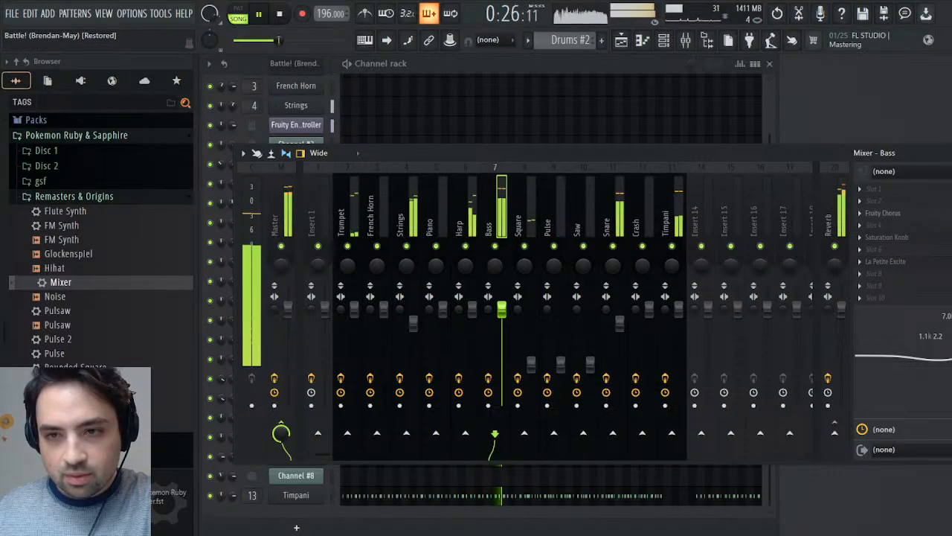
# - Move the Maximus window clear of the channel rack and check the compression on its Low, Master and Mid bands during playback
pyautogui.press('F9')
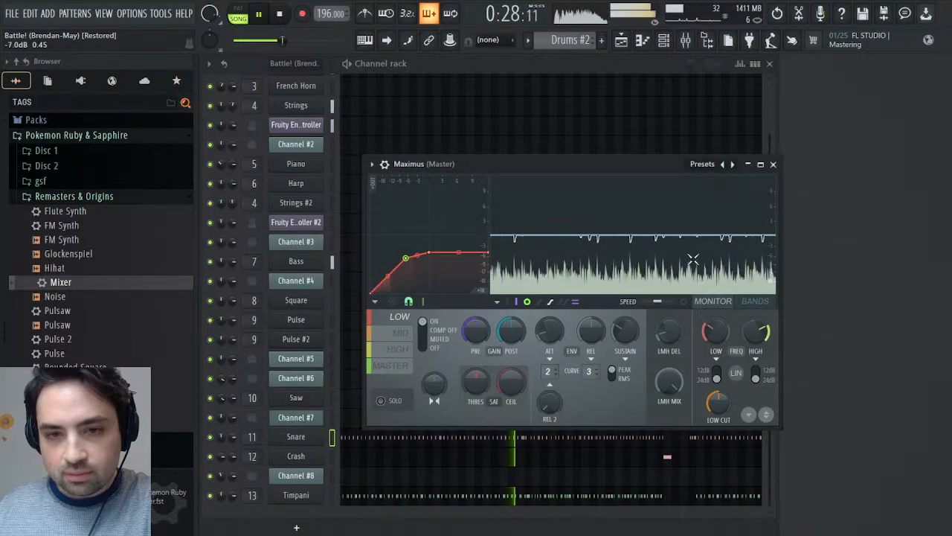
pyautogui.moveTo(604, 168); pyautogui.dragTo(729, 102)
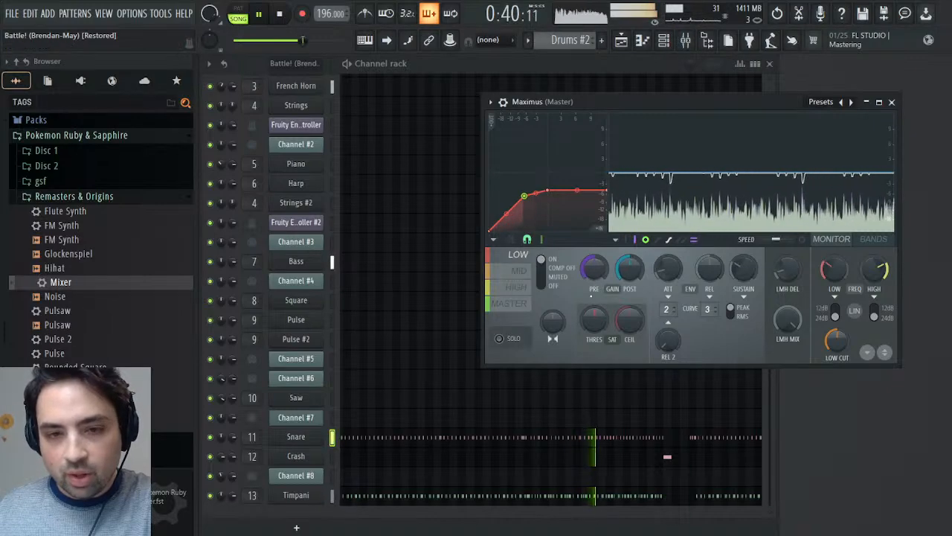
pyautogui.click(520, 303)
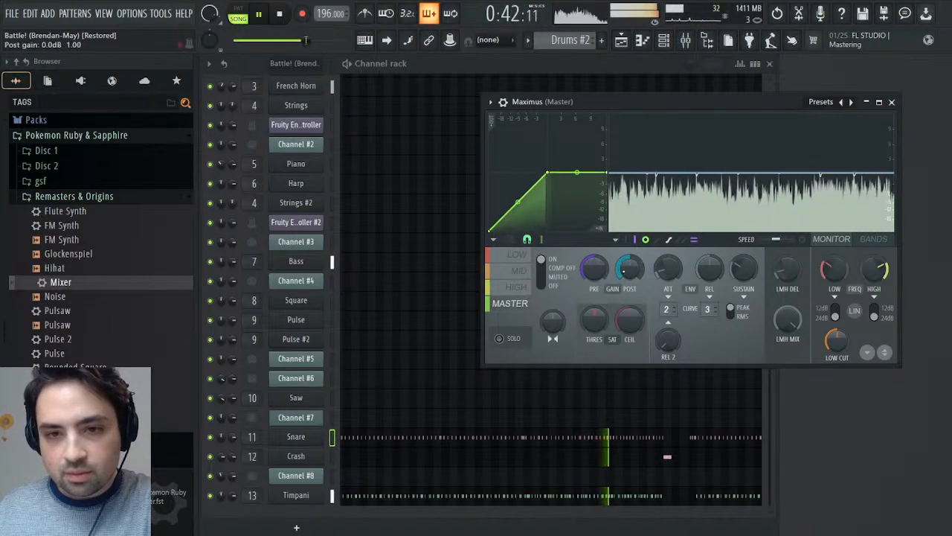
pyautogui.click(519, 270)
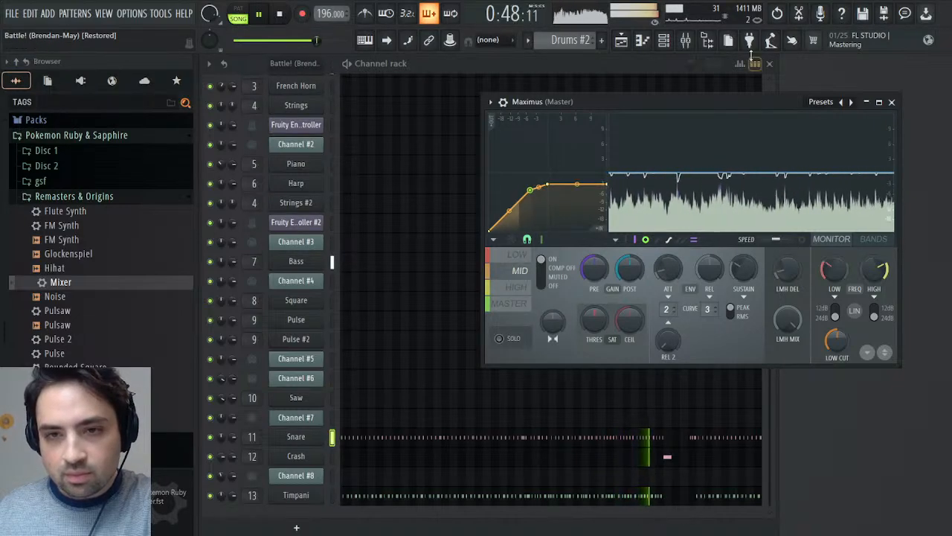
# - Load Fruity Parametric EQ 2 into slot 10 of the Trumpet track, dip band 6 by about 2.2 dB near 5.1 kHz, and open the playlist
pyautogui.click(685, 39)
pyautogui.click(348, 213)
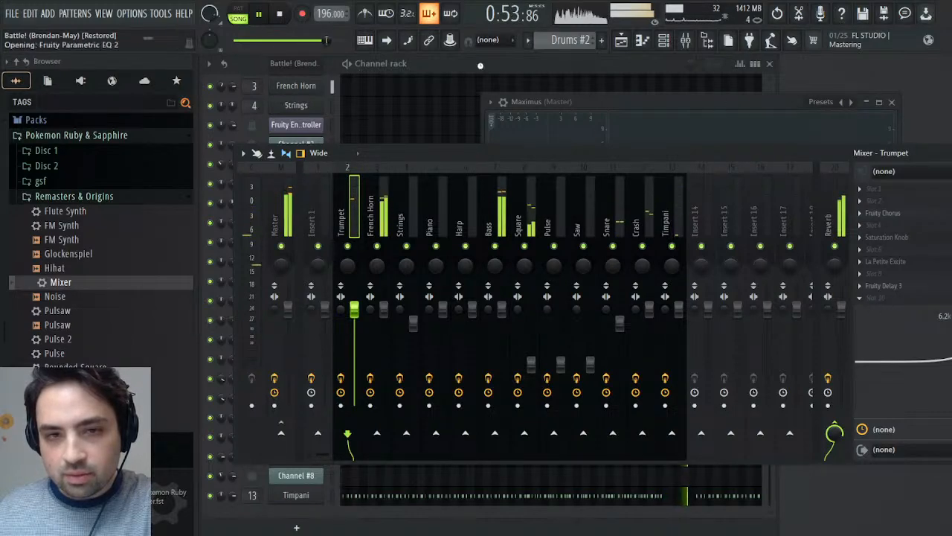
pyautogui.moveTo(563, 344); pyautogui.dragTo(593, 349)
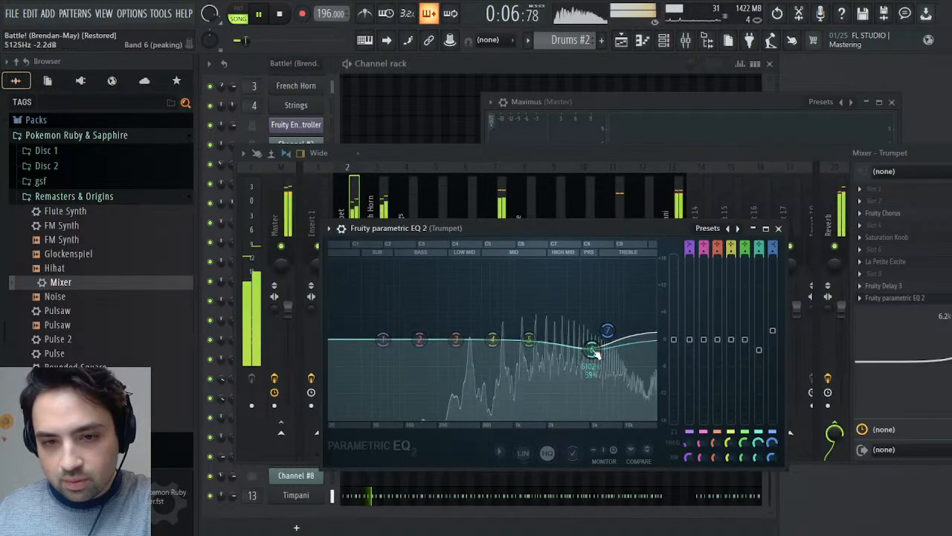
pyautogui.click(622, 41)
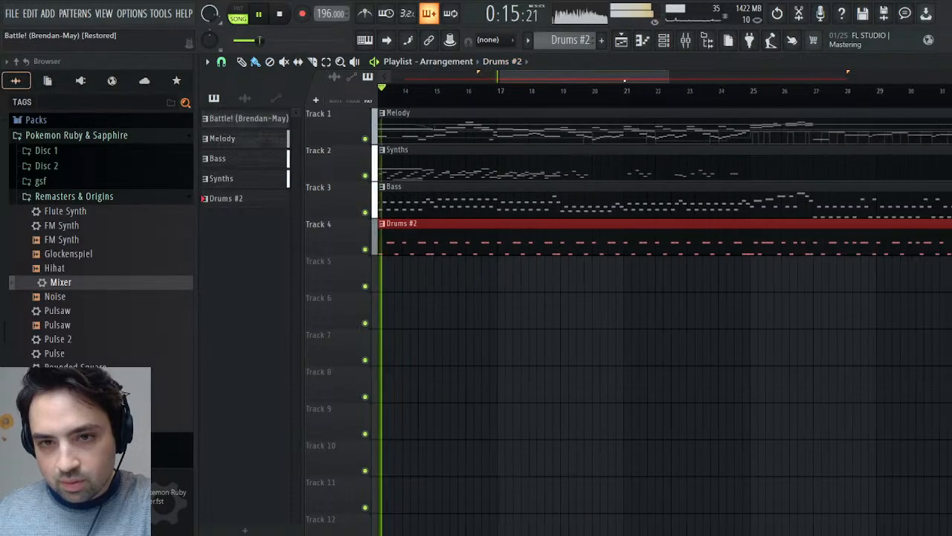
# - Audition the song from several points between about bars 19 and 38 in the playlist, and close the playlist
pyautogui.click(541, 89)
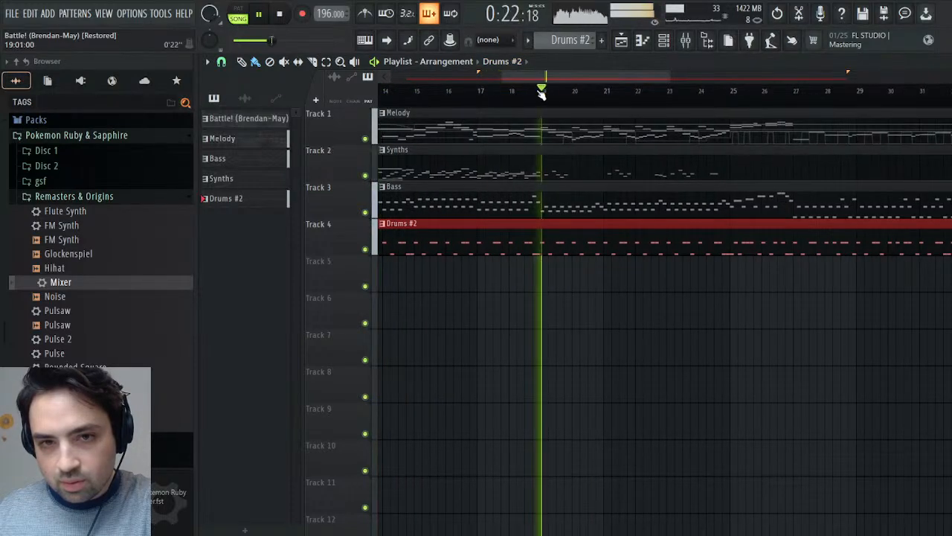
pyautogui.click(716, 91)
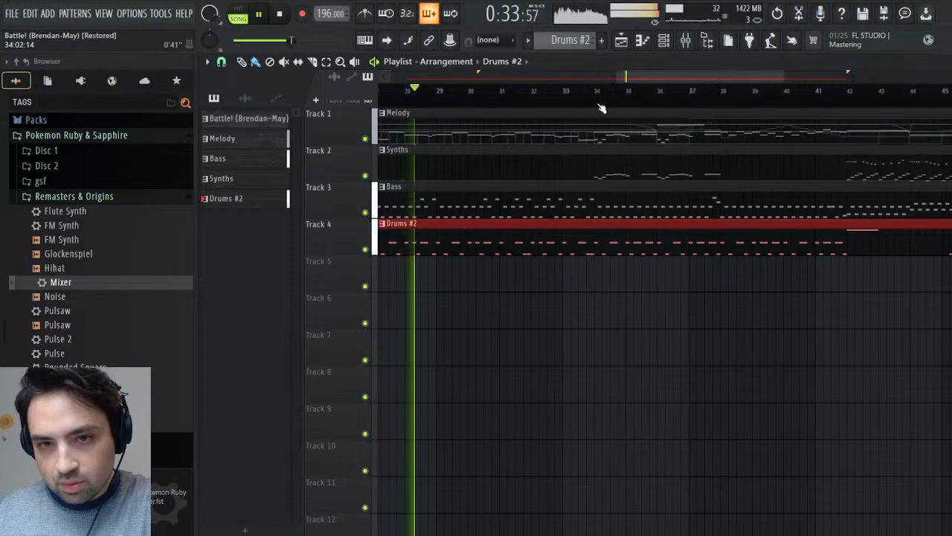
pyautogui.click(595, 91)
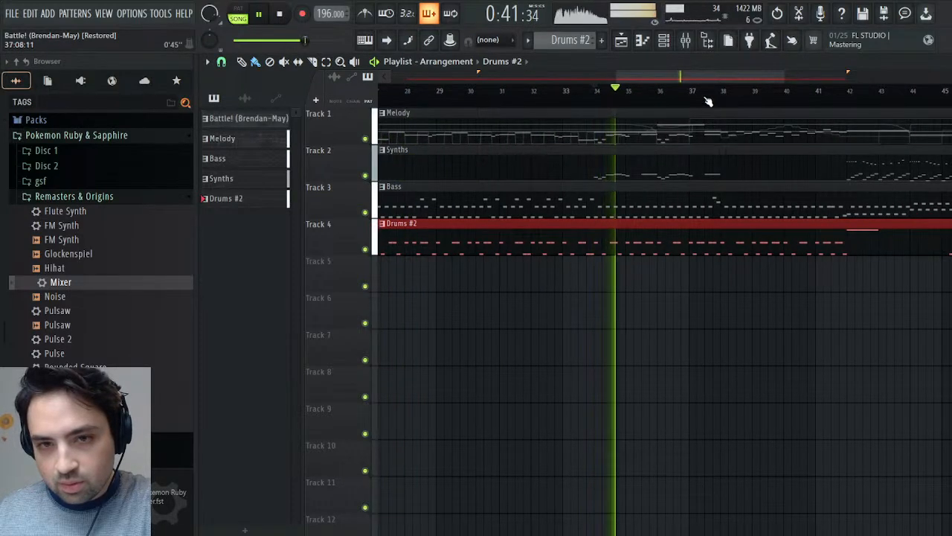
pyautogui.click(703, 91)
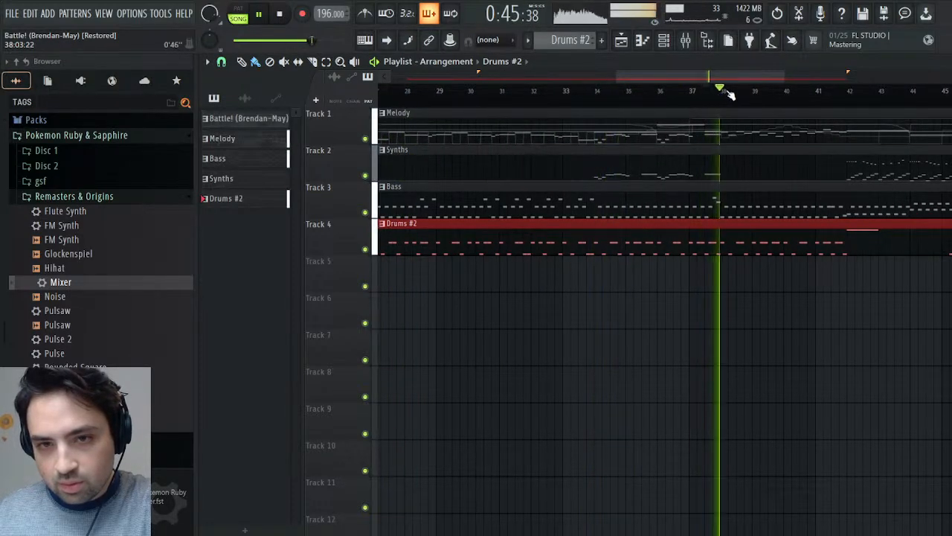
pyautogui.click(944, 62)
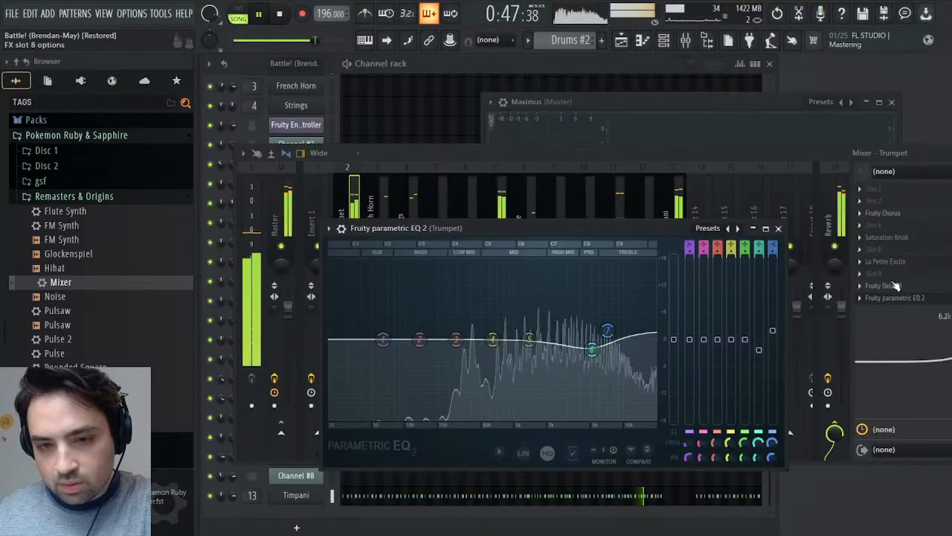
# - Shift the Trumpet EQ's band 6 dip to about 2.5 kHz, replay the song from the start, and close the EQ
pyautogui.moveTo(591, 349); pyautogui.dragTo(561, 350)
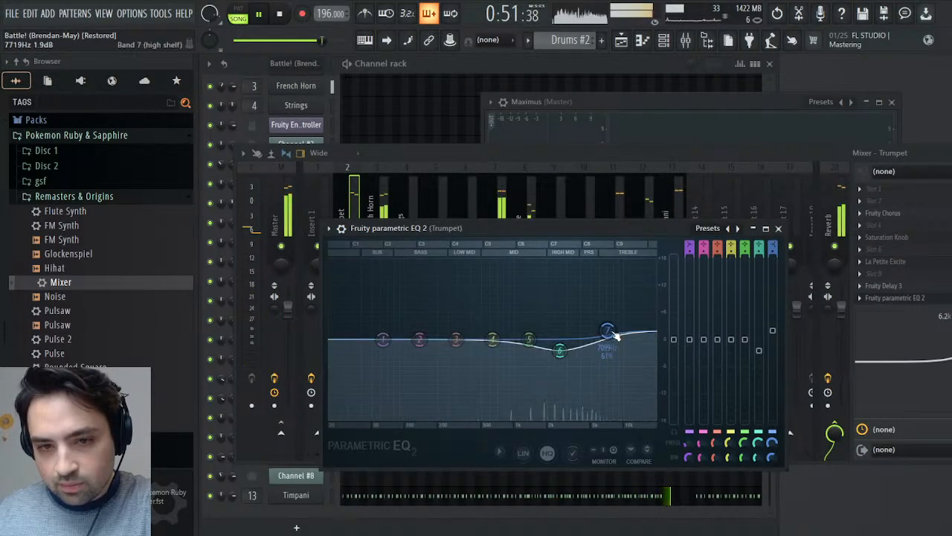
pyautogui.click(310, 40)
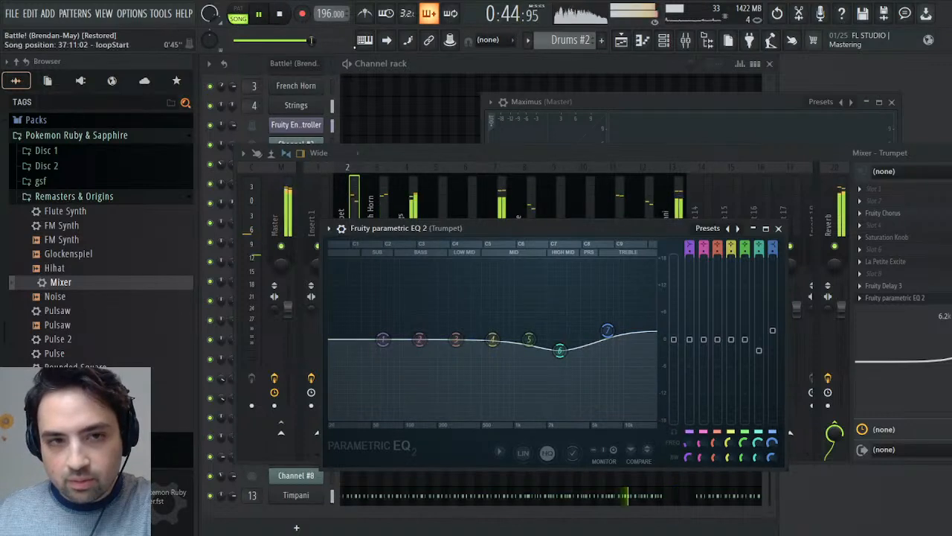
pyautogui.click(279, 15)
pyautogui.click(279, 15)
pyautogui.click(260, 16)
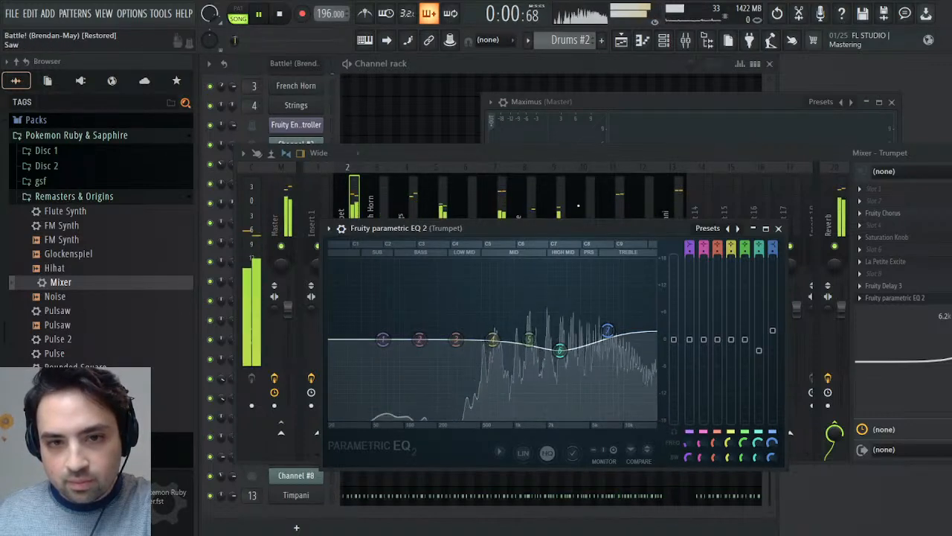
pyautogui.click(777, 229)
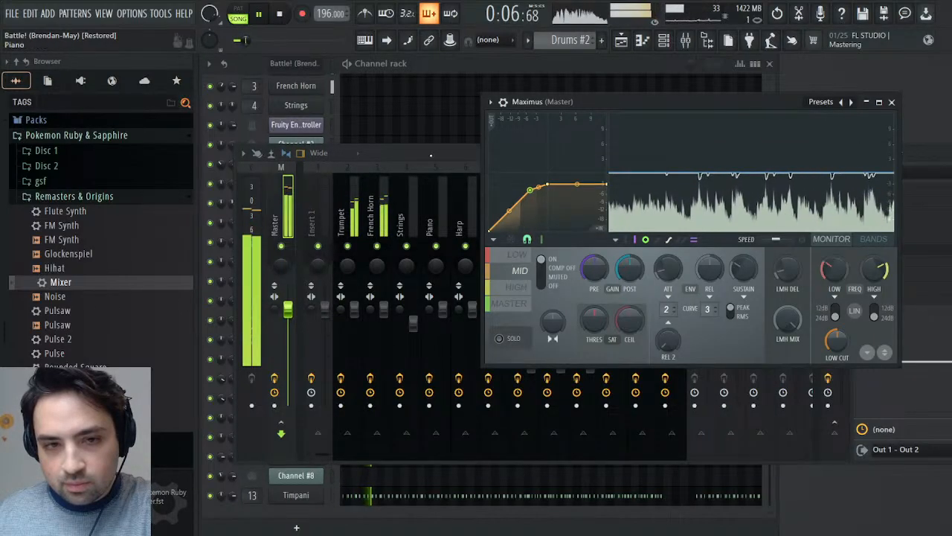
# - Load Fruity Parametric EQ 2 into slot 9 of the Strings track and dip band 6 by about 2 dB near 2.6 kHz
pyautogui.click(431, 155)
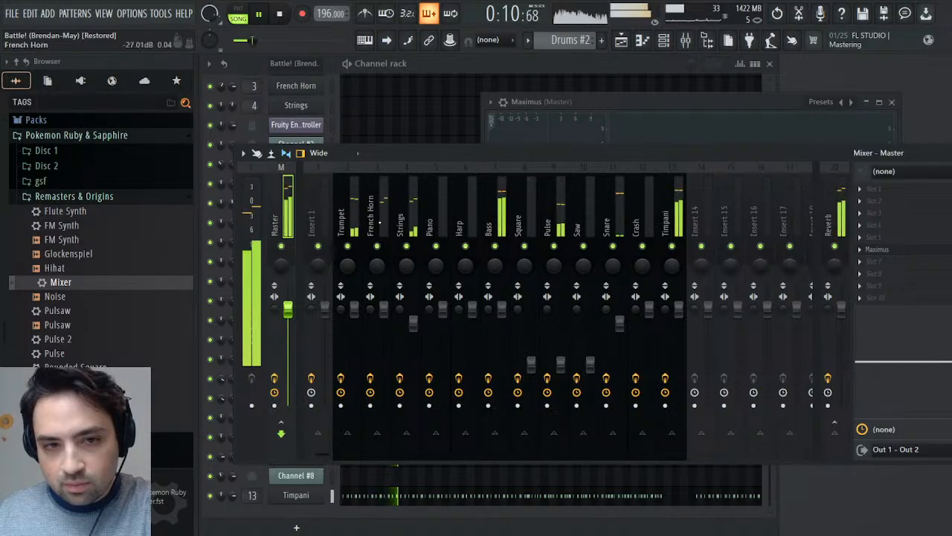
pyautogui.click(382, 213)
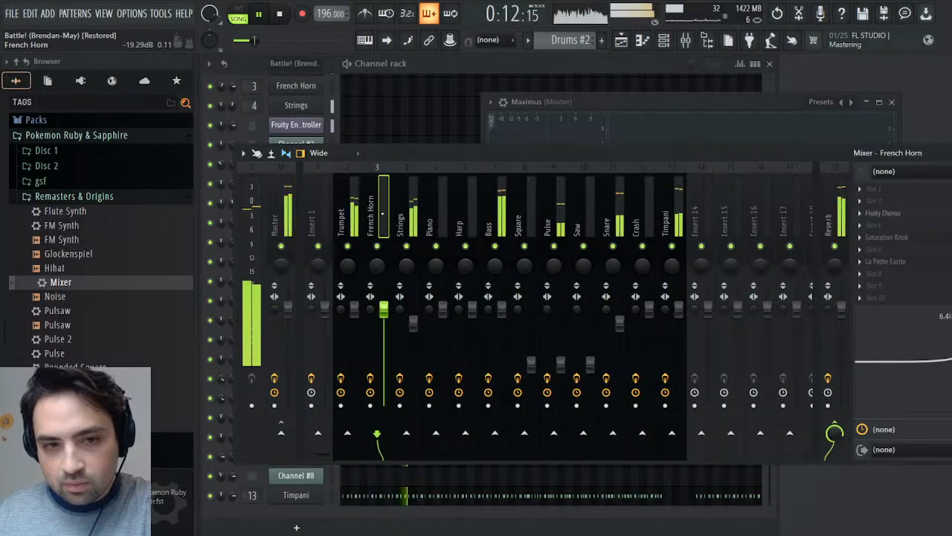
pyautogui.click(413, 220)
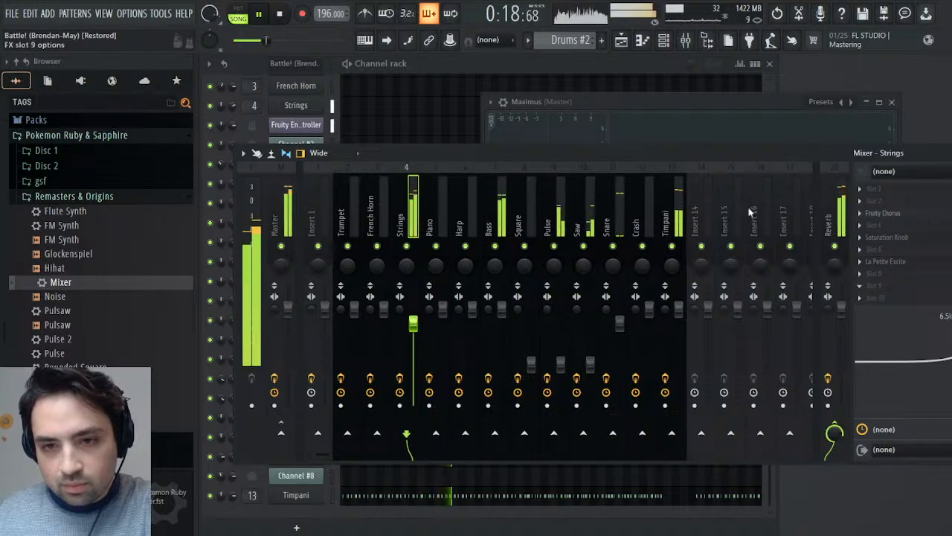
pyautogui.moveTo(472, 255); pyautogui.dragTo(476, 263)
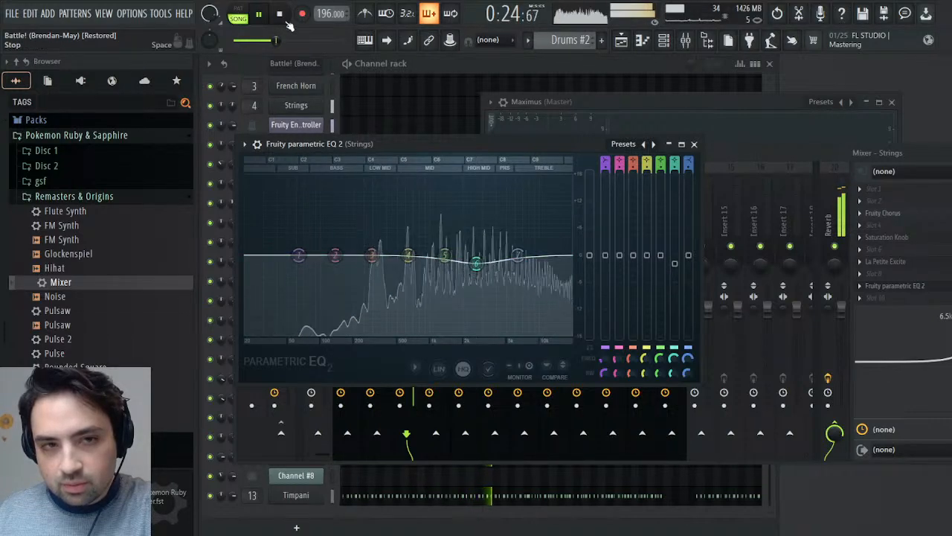
pyautogui.click(694, 143)
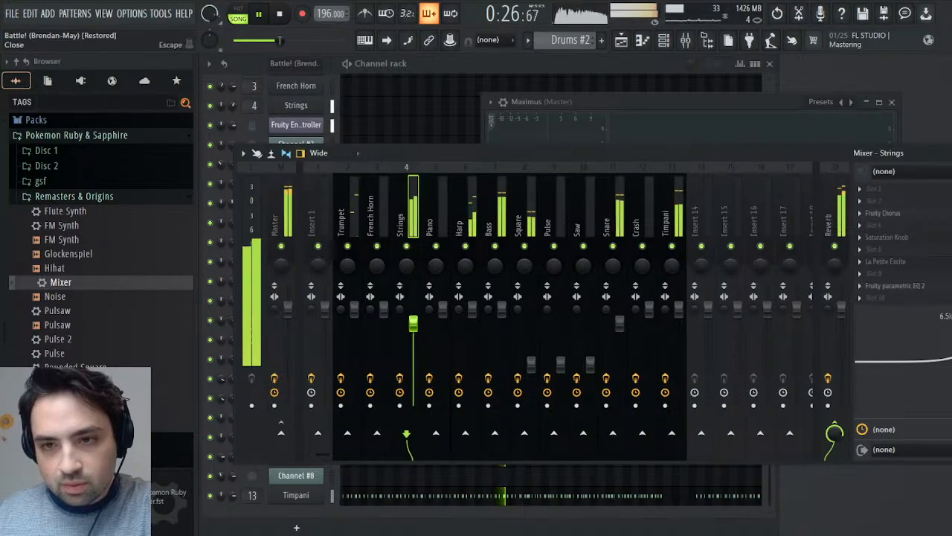
# - Hide the mixer and check the compression on the Low, Mid and High bands of Maximus during playback
pyautogui.press('Escape')
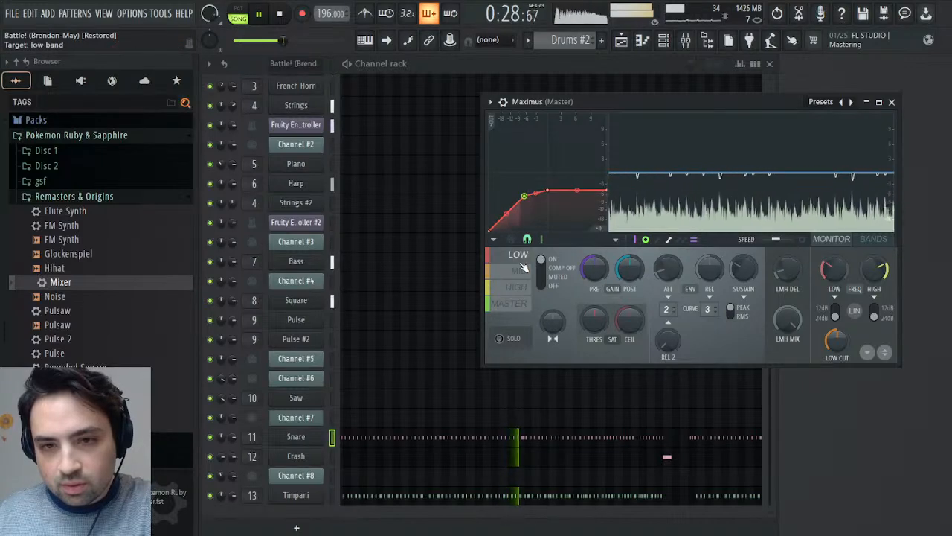
pyautogui.click(523, 272)
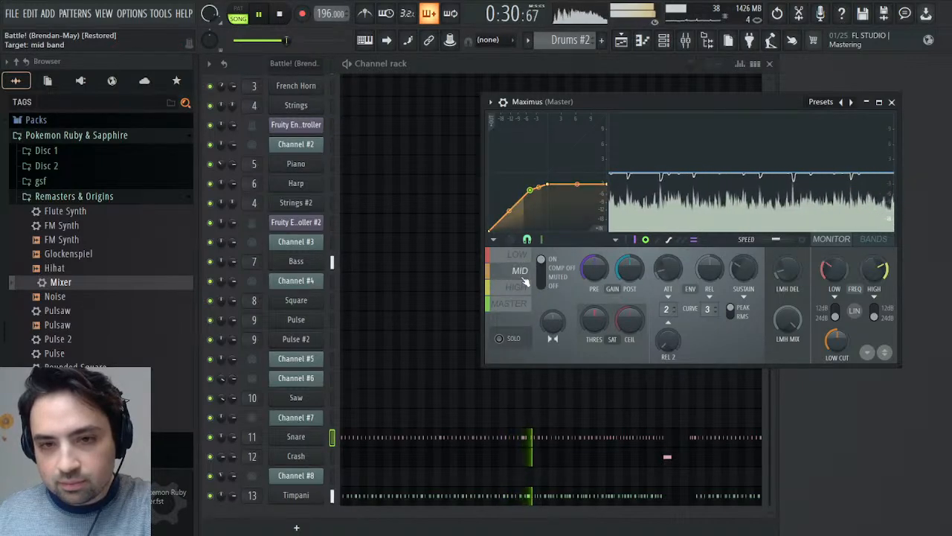
pyautogui.click(522, 290)
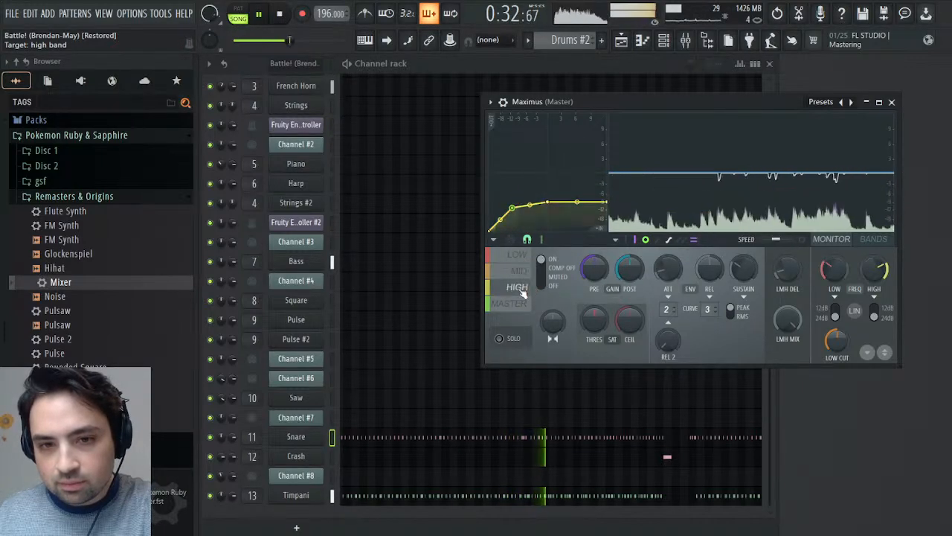
pyautogui.click(517, 273)
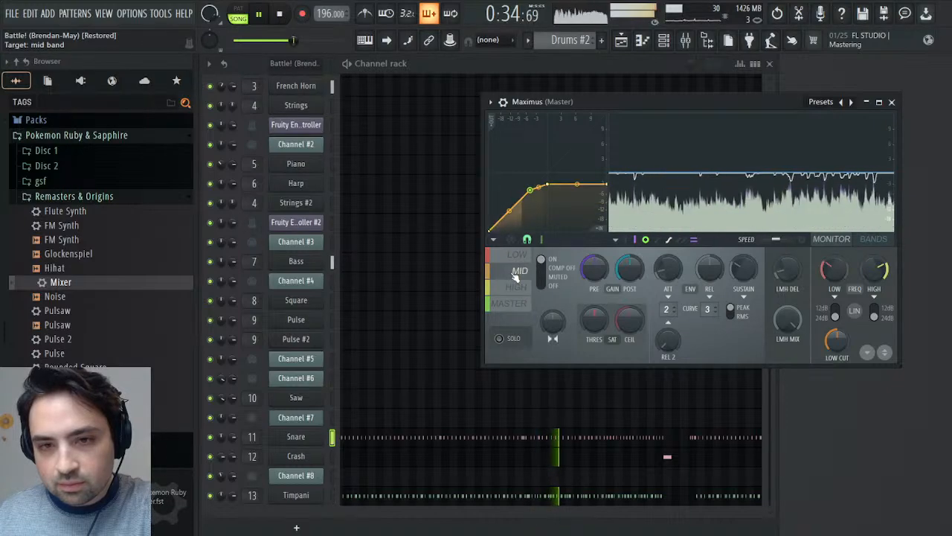
# - Set the French Horn track's mixer EQ to a 2.1 dB low-shelf cut at 1.3 kHz and a 0.4 dB boost at 1.6 kHz
pyautogui.click(686, 41)
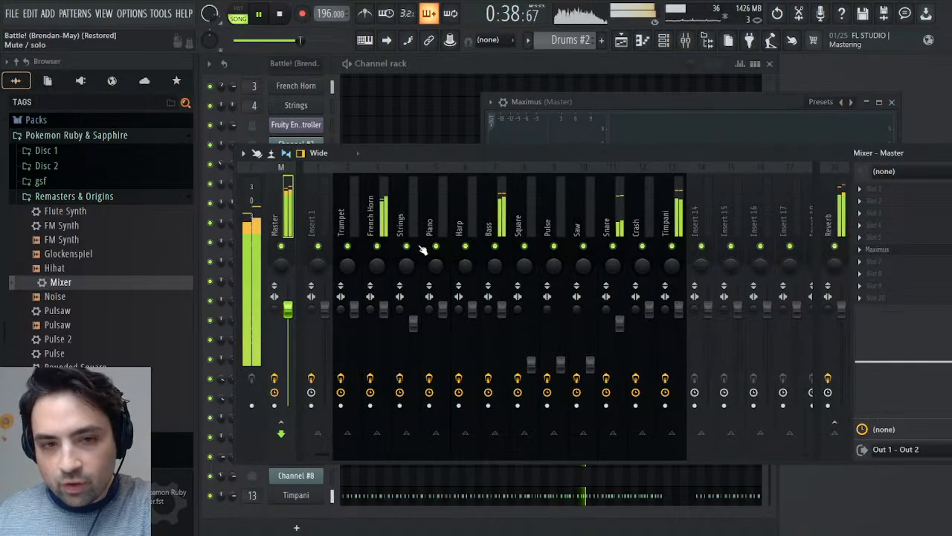
pyautogui.click(372, 216)
pyautogui.moveTo(919, 359)
pyautogui.mouseDown()
pyautogui.moveTo(922, 372)
pyautogui.moveTo(921, 357)
pyautogui.mouseUp()
pyautogui.moveTo(857, 357); pyautogui.dragTo(912, 366)
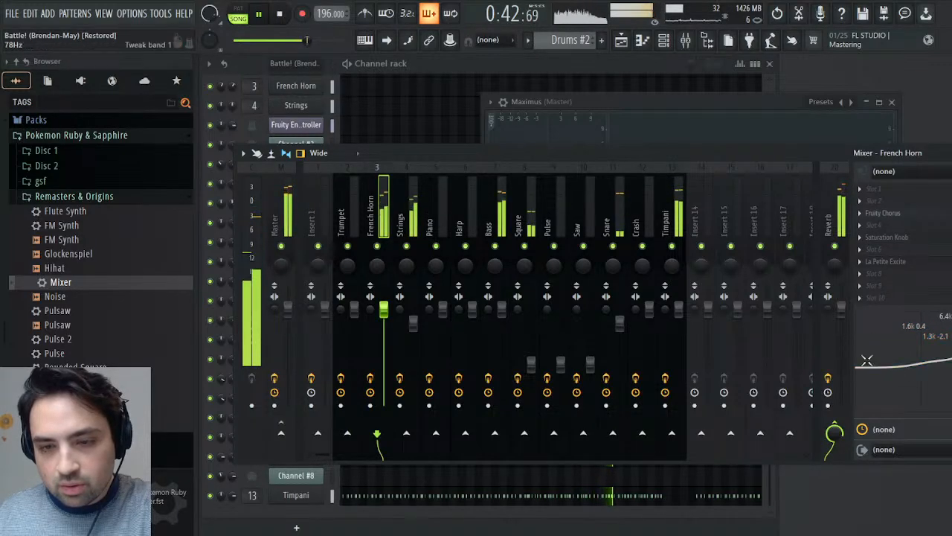
# - Replay the song from its start, from around bar 42, and from about bar 25 in the playlist
pyautogui.click(282, 14)
pyautogui.click(258, 17)
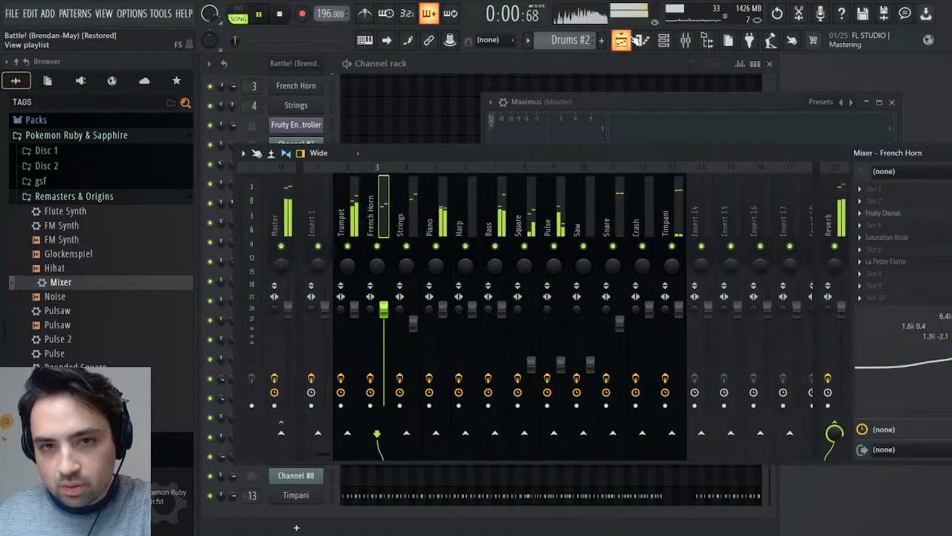
pyautogui.click(625, 38)
pyautogui.click(797, 88)
pyautogui.click(869, 90)
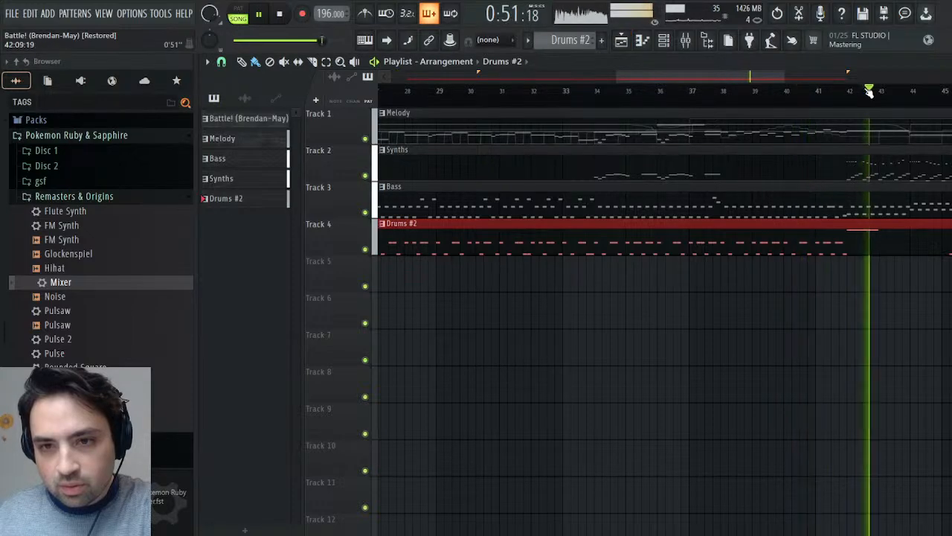
pyautogui.hscroll(-5, 722, 100)
pyautogui.click(721, 100)
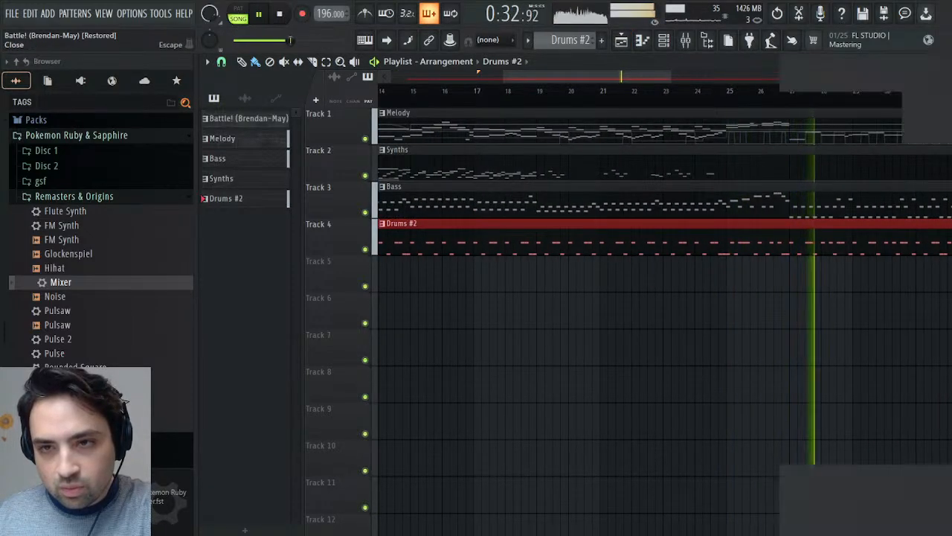
# - Watch the Mid band compression in Maximus on the Master while replaying an earlier section of the song
pyautogui.click(945, 62)
pyautogui.click(766, 112)
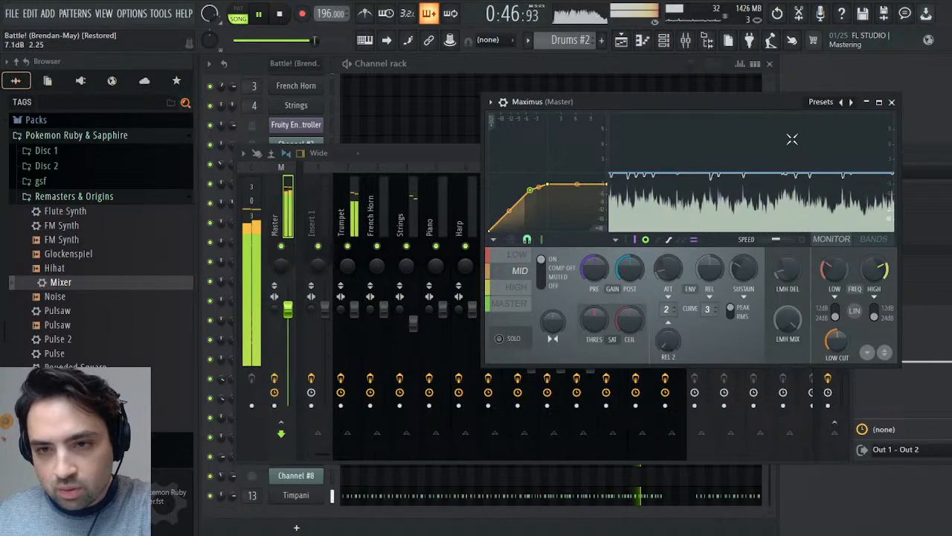
pyautogui.click(622, 41)
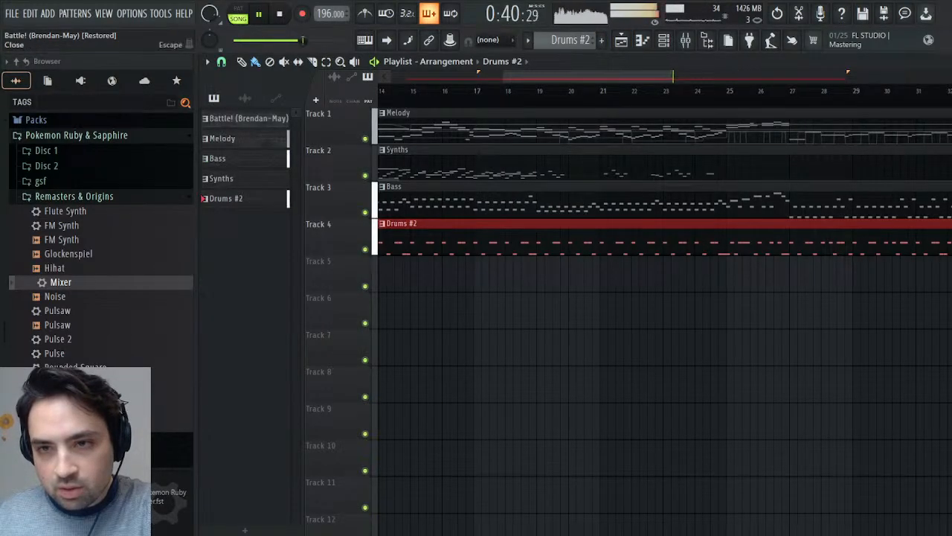
pyautogui.click(951, 62)
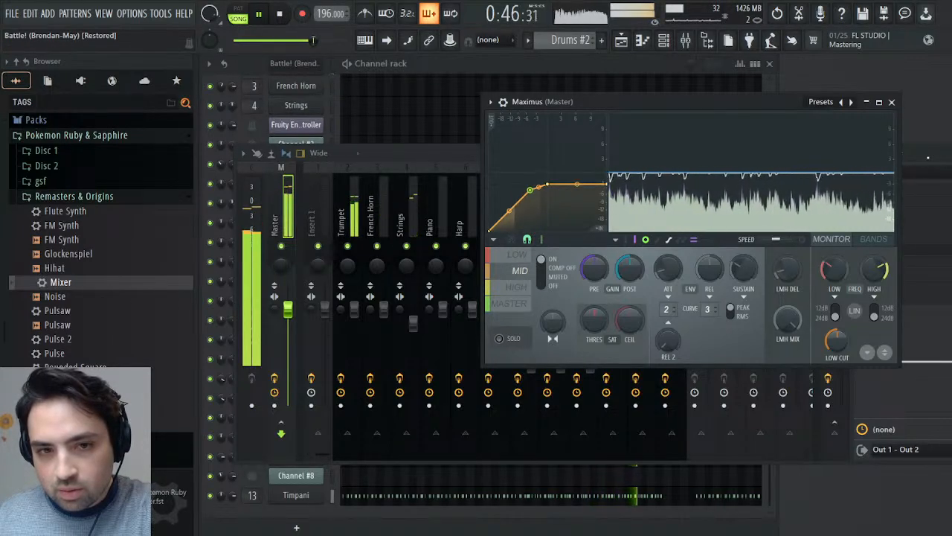
# - Cut the Strings track's low shelf by 2.9 dB at 1.3 kHz and check the Mid band in Maximus
pyautogui.click(404, 223)
pyautogui.moveTo(884, 364); pyautogui.dragTo(929, 372)
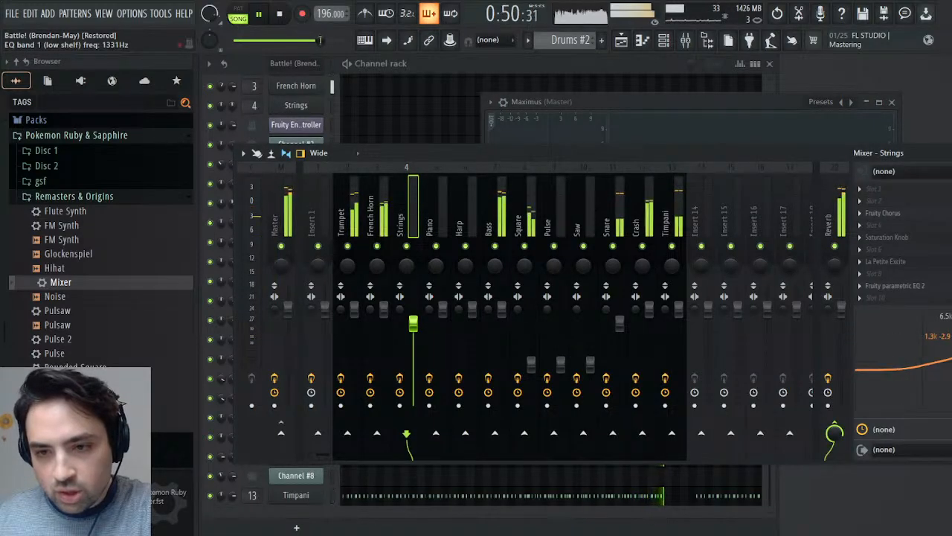
pyautogui.click(613, 100)
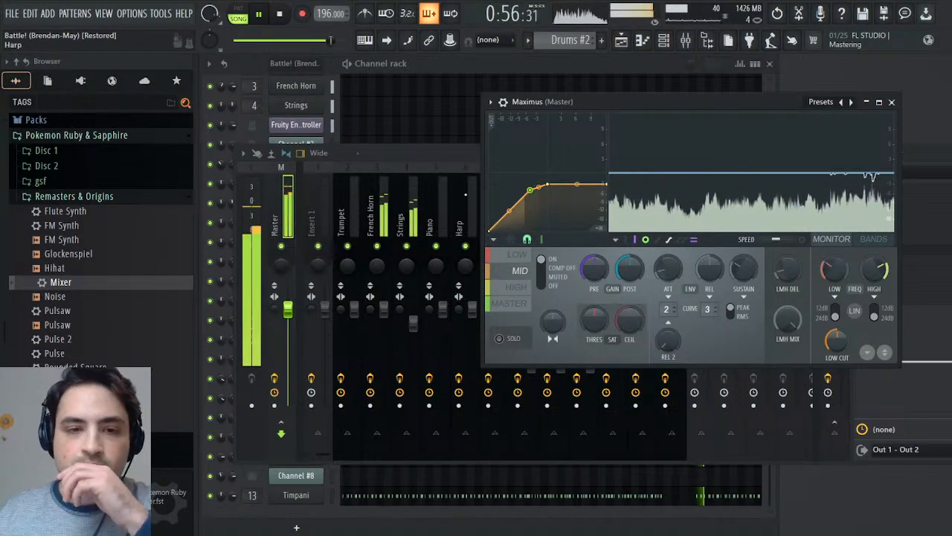
# - Solo the Bass track, lower its volume to 89% (-2.5 dB), and unsolo it
pyautogui.click(443, 154)
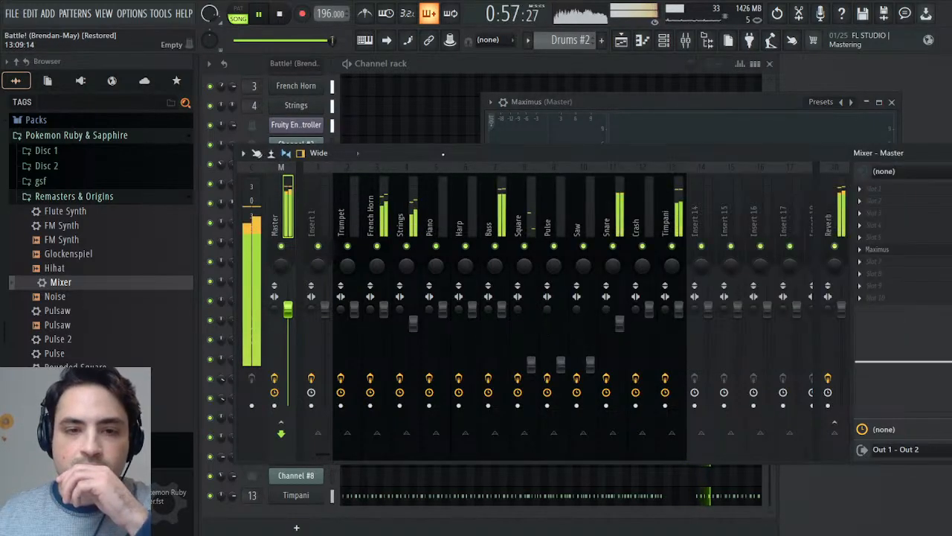
pyautogui.click(496, 254)
pyautogui.rightClick(496, 246)
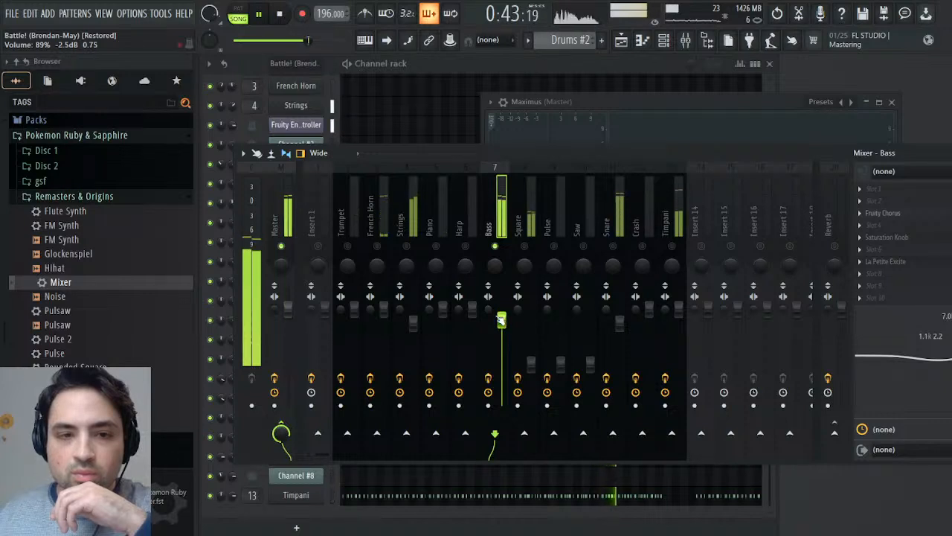
pyautogui.rightClick(497, 245)
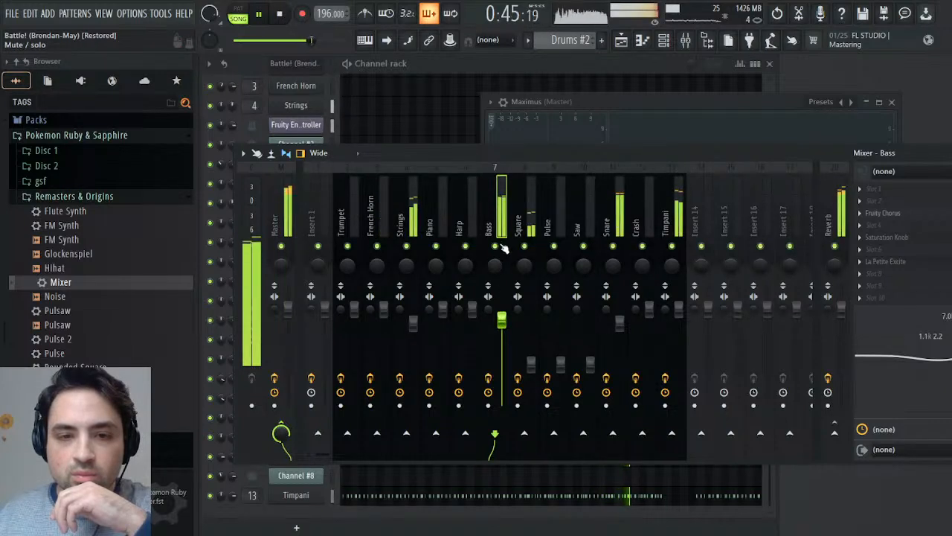
# - Check the Low band compression in Maximus and raise the Bass track's fader slightly
pyautogui.click(589, 102)
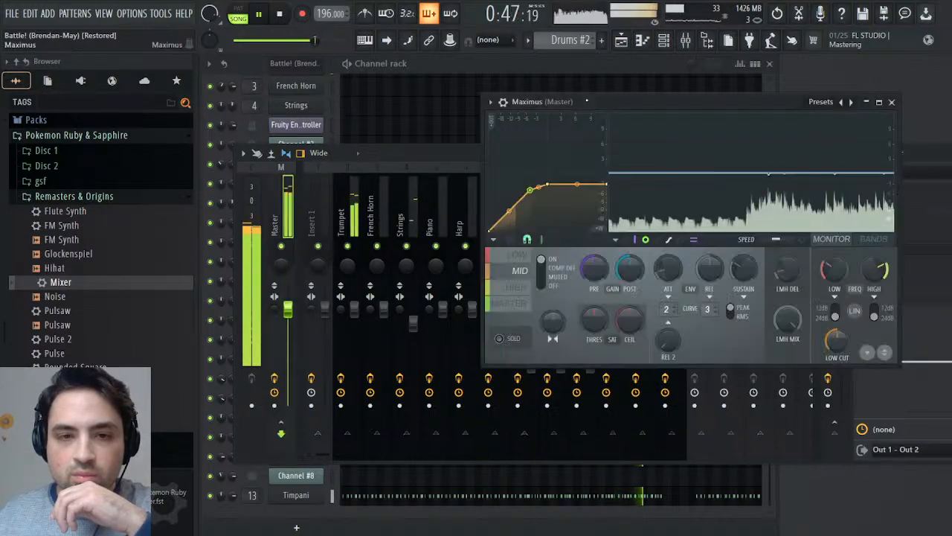
pyautogui.click(522, 257)
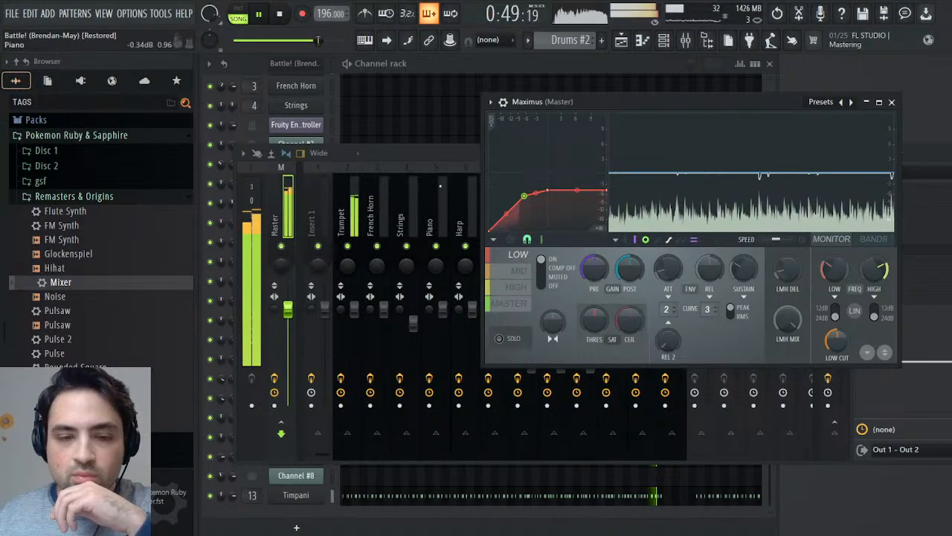
pyautogui.click(437, 154)
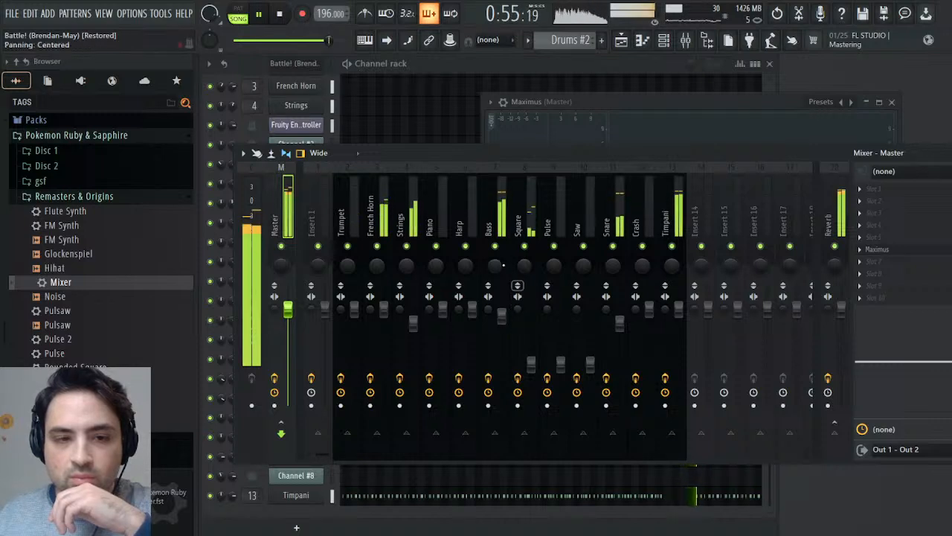
pyautogui.click(502, 316)
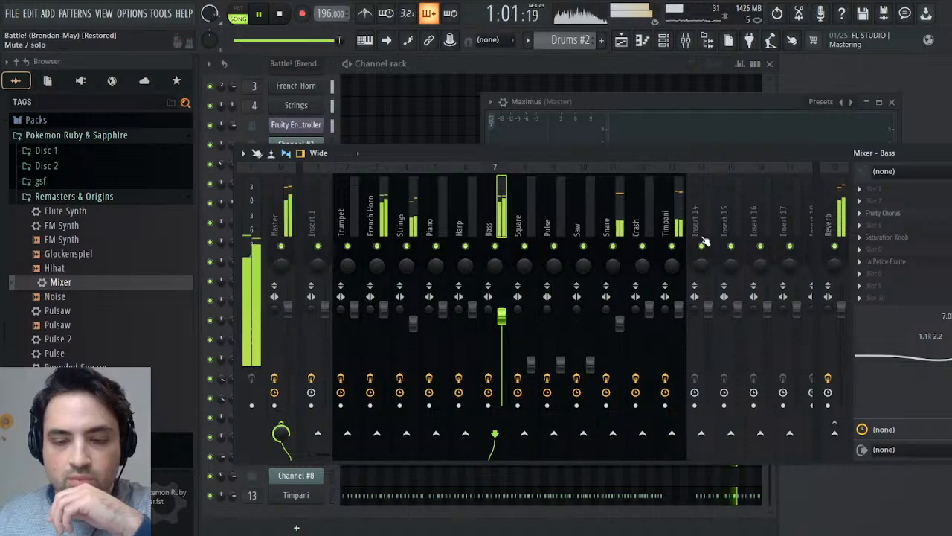
# - Solo the Timpani track to check it, unsolo it, and lower its volume to about 93% (-1.7 dB)
pyautogui.rightClick(672, 246)
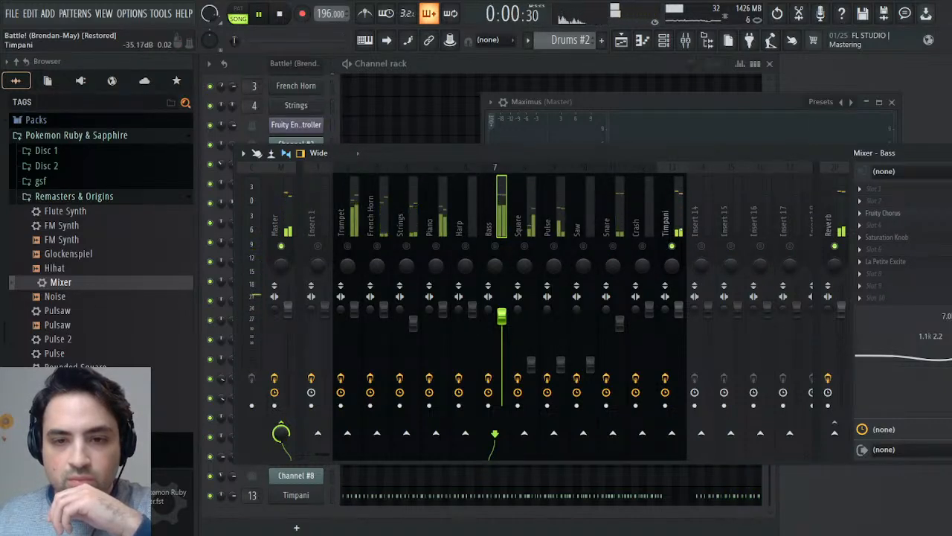
pyautogui.rightClick(672, 246)
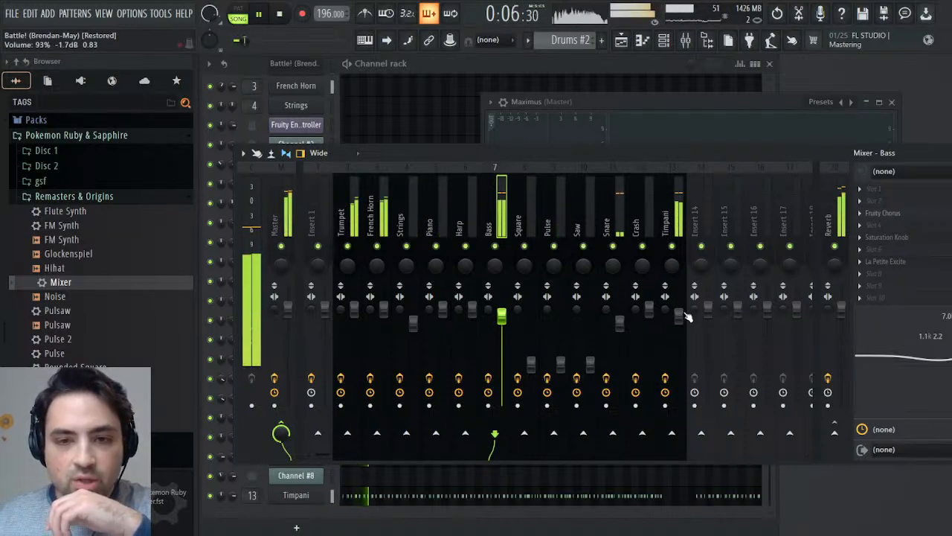
pyautogui.click(678, 316)
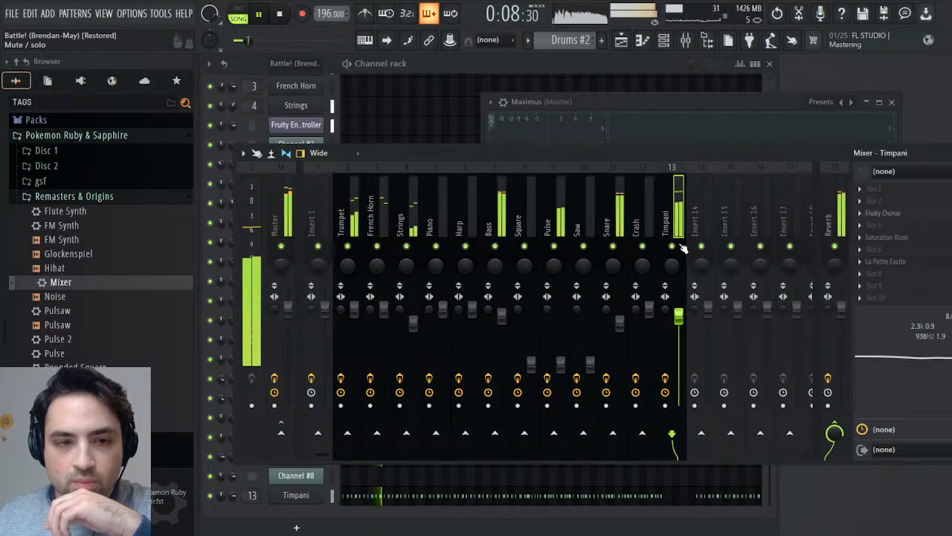
pyautogui.moveTo(681, 314); pyautogui.dragTo(681, 325)
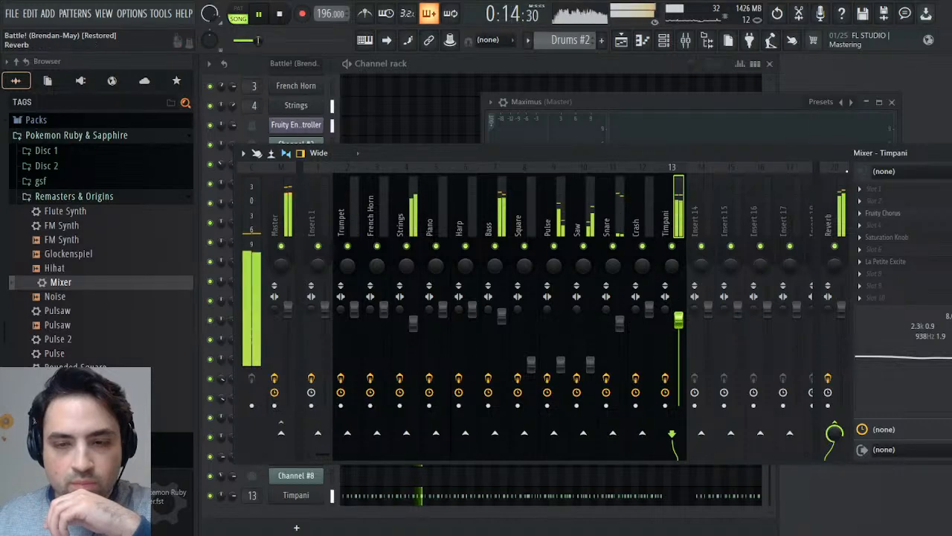
# - Check the Low, Mid and Master band compression in Maximus on the Master while the song plays
pyautogui.press('F9')
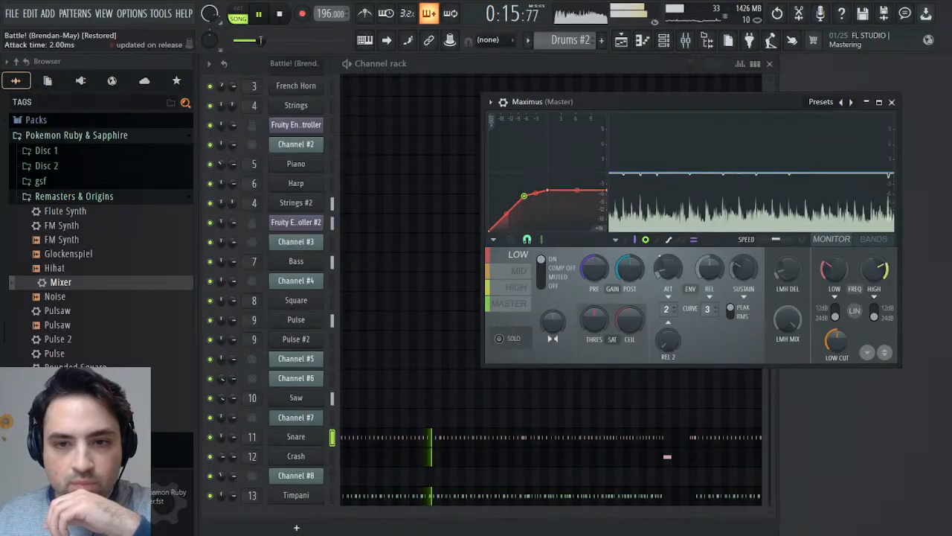
pyautogui.click(527, 272)
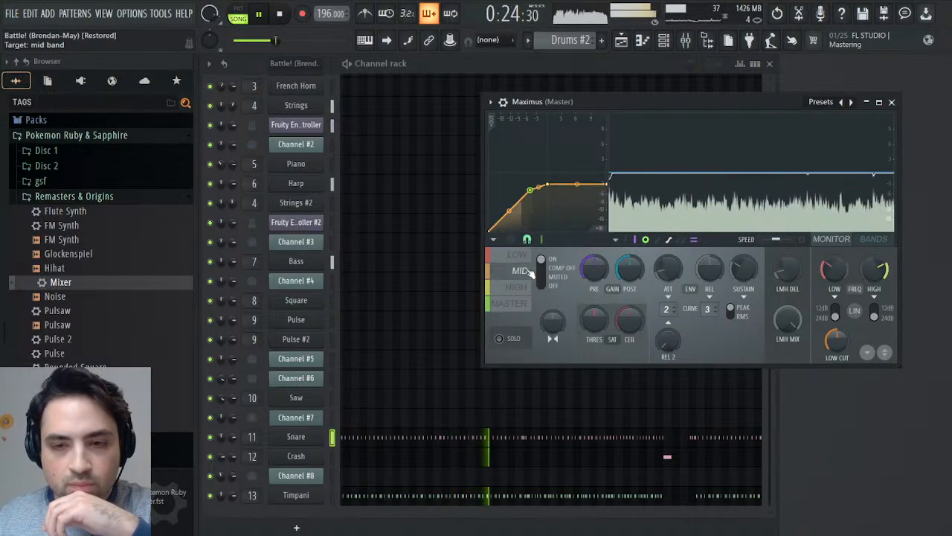
pyautogui.click(517, 305)
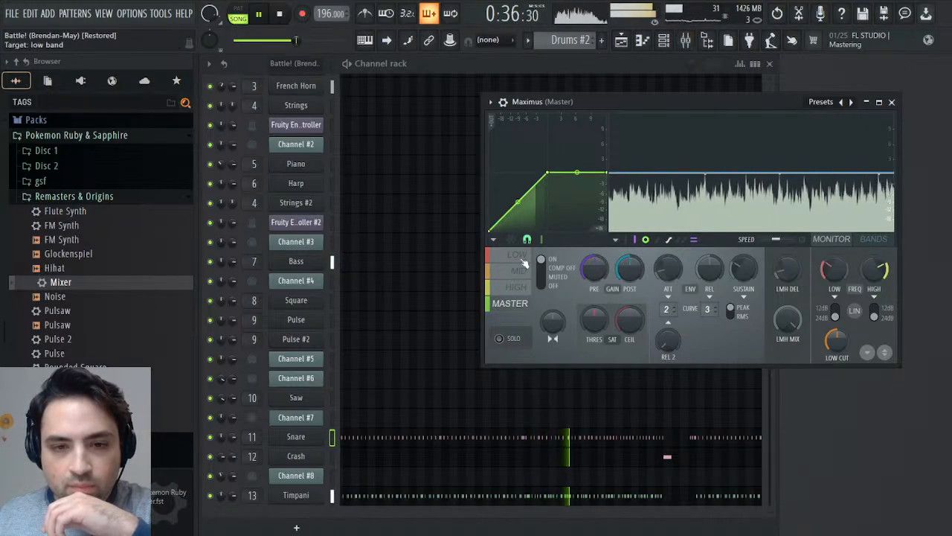
pyautogui.click(515, 273)
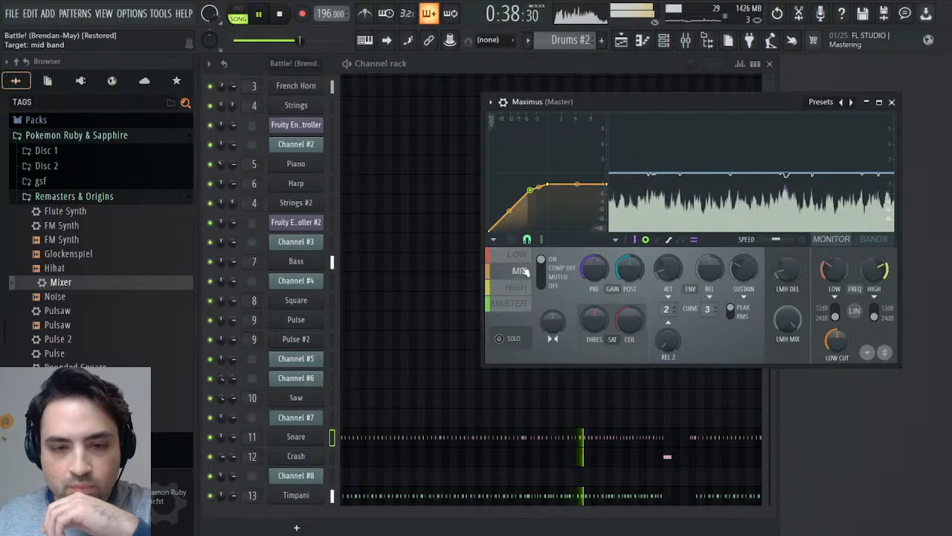
pyautogui.click(519, 255)
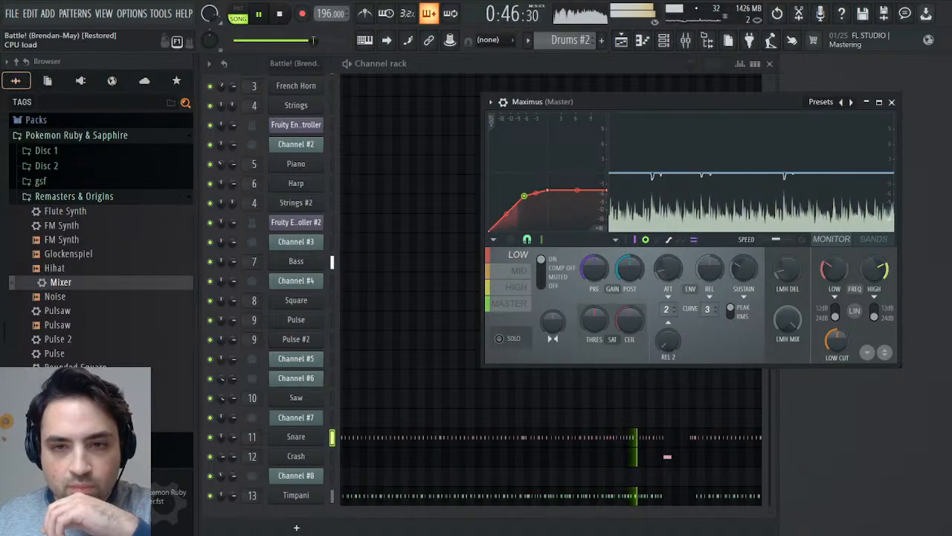
pyautogui.click(685, 41)
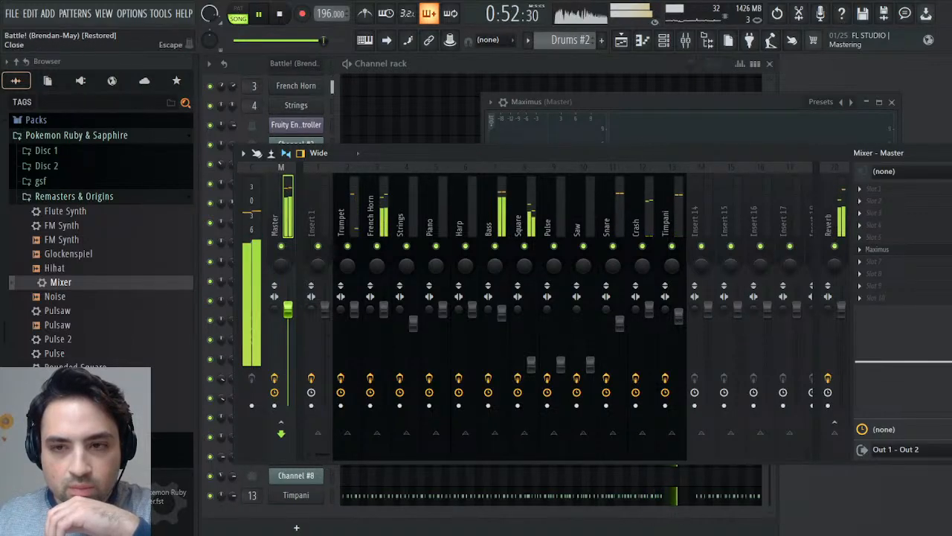
pyautogui.press('F9')
pyautogui.click(513, 305)
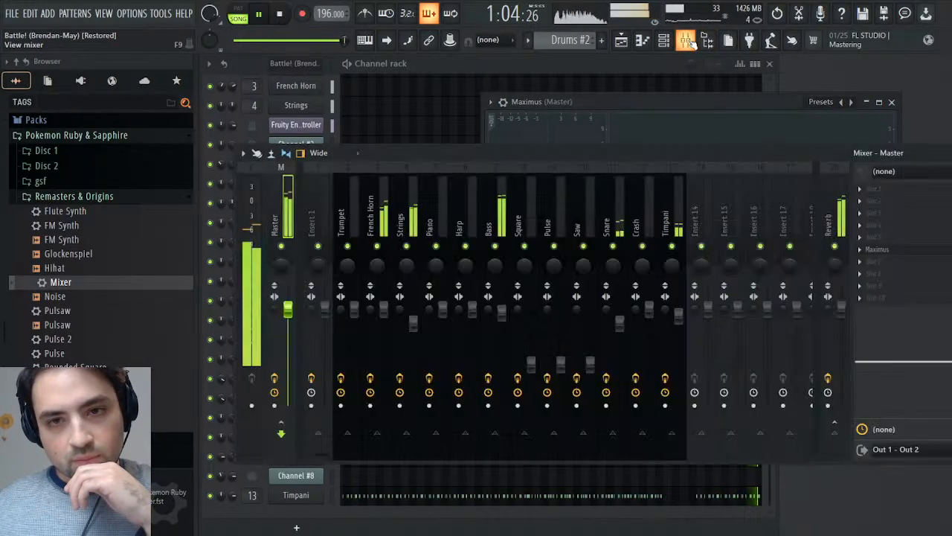
pyautogui.click(686, 40)
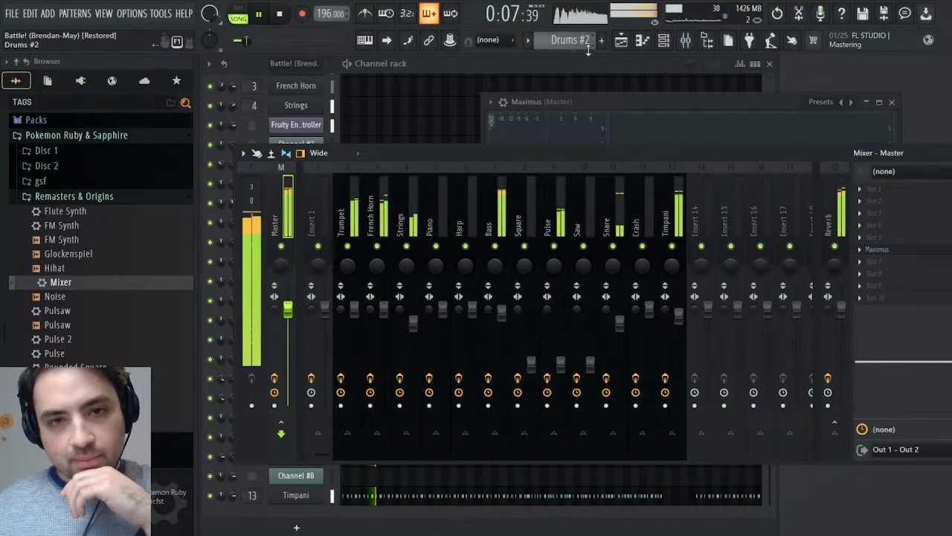
# - Show the Playlist and play the last bars before the loopEnd marker
pyautogui.click(621, 40)
pyautogui.click(281, 14)
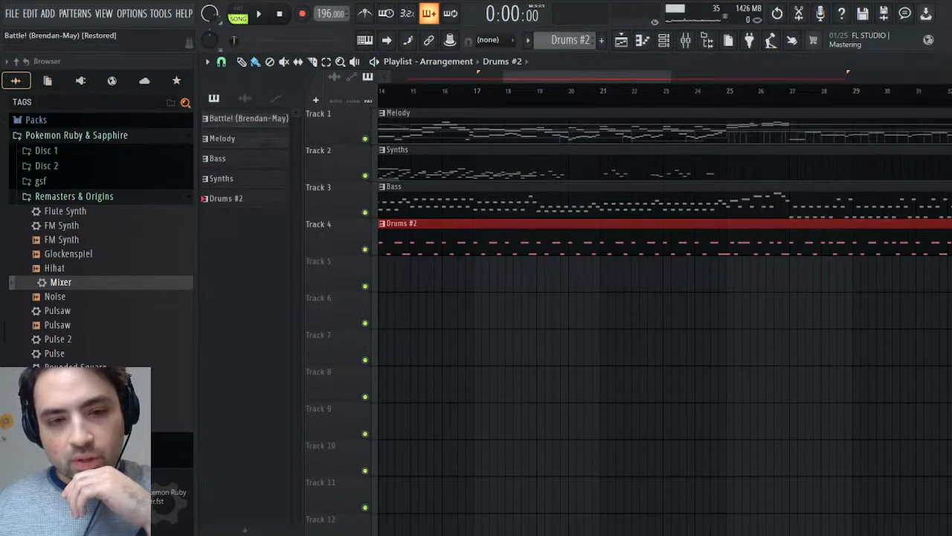
pyautogui.moveTo(541, 75); pyautogui.dragTo(799, 93)
pyautogui.click(638, 101)
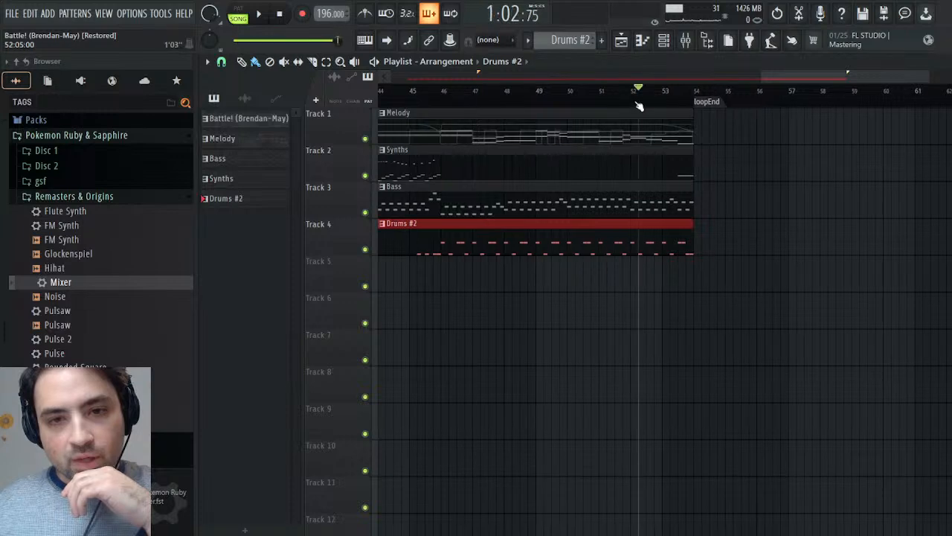
pyautogui.click(269, 14)
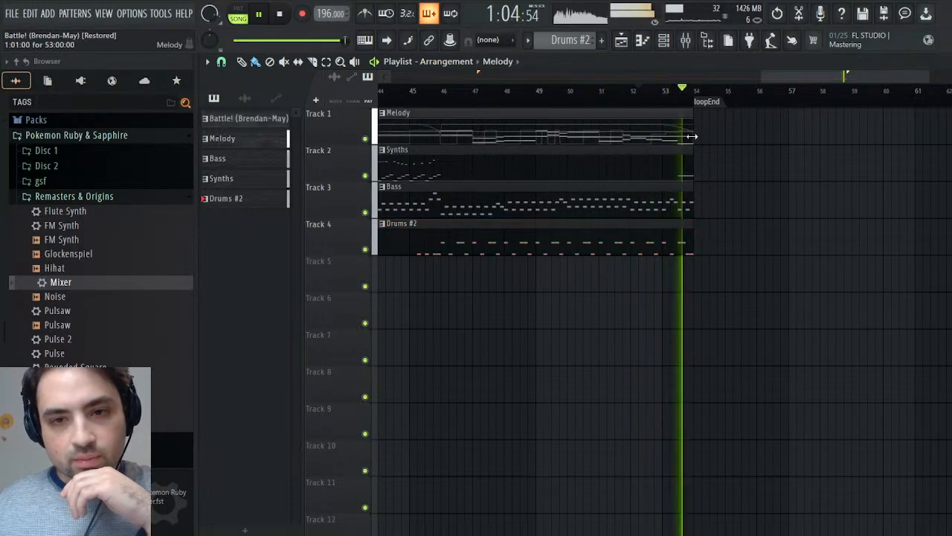
# - Try extending the Melody clip past the loopEnd marker to bar 56, trim it back to the marker, and stop playback
pyautogui.moveTo(692, 136); pyautogui.dragTo(756, 136)
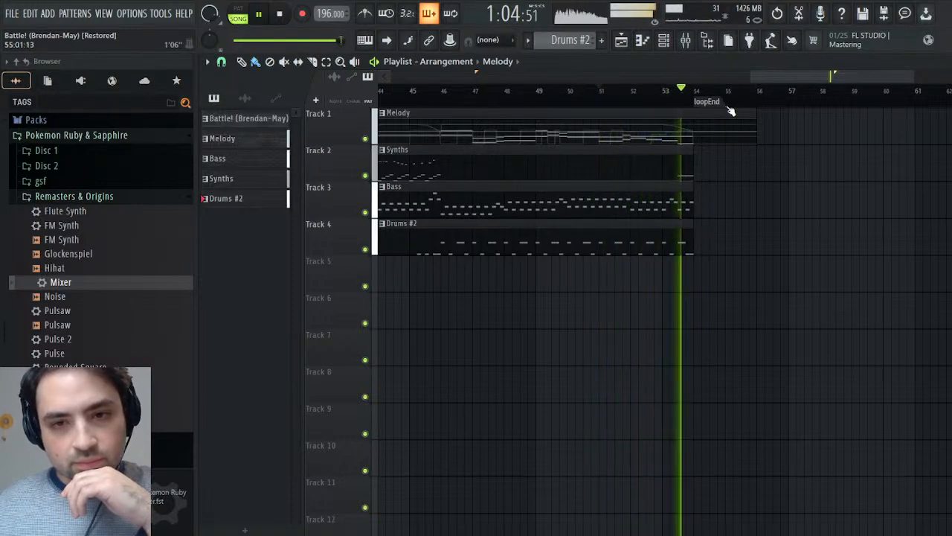
pyautogui.moveTo(756, 116); pyautogui.dragTo(693, 116)
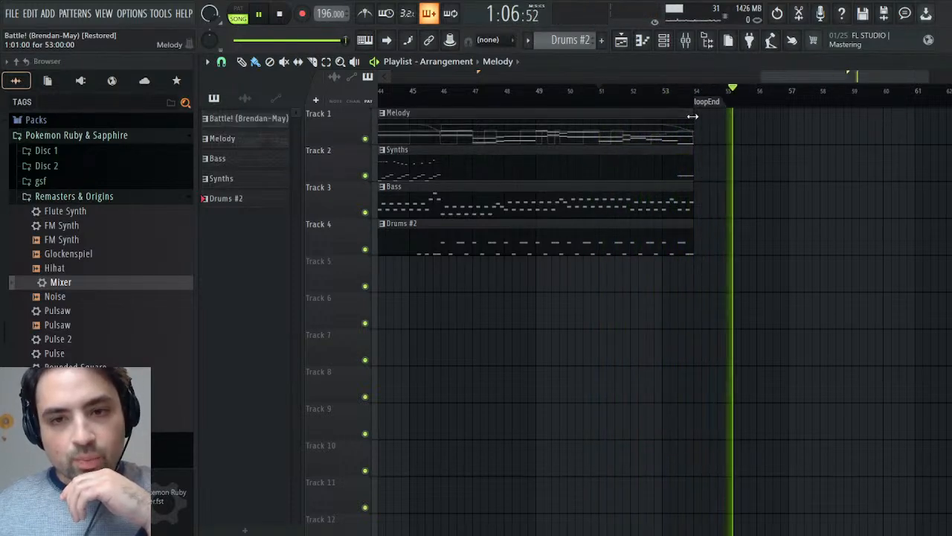
pyautogui.click(288, 13)
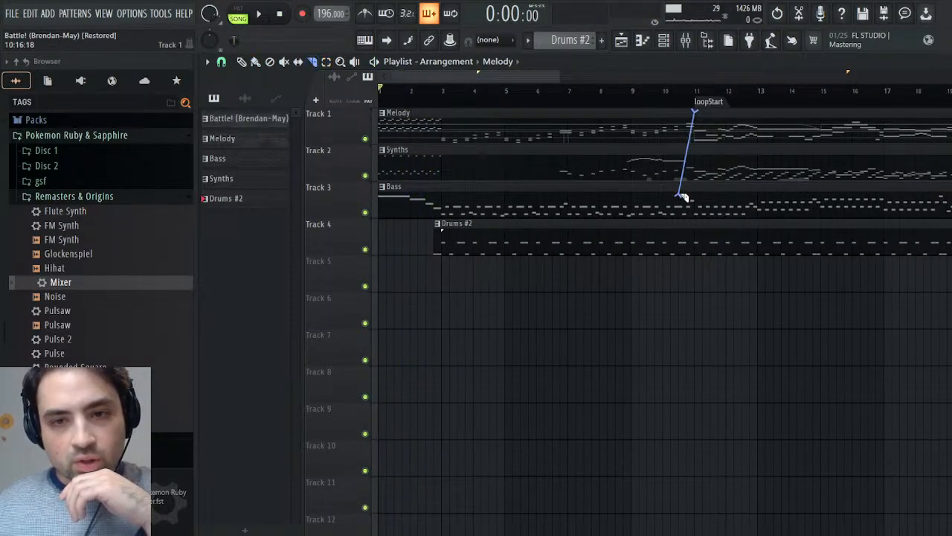
# - Slice the Melody, Synths, Bass and Drums #2 clips at the loopStart marker and duplicate everything after the cut to the loopEnd marker
pyautogui.moveTo(698, 285); pyautogui.dragTo(697, 285)
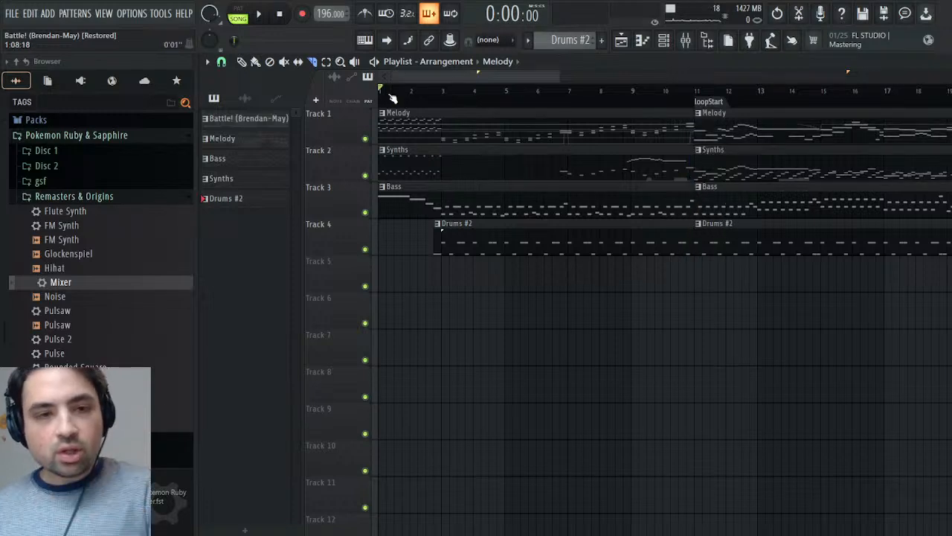
pyautogui.moveTo(722, 119); pyautogui.dragTo(712, 259)
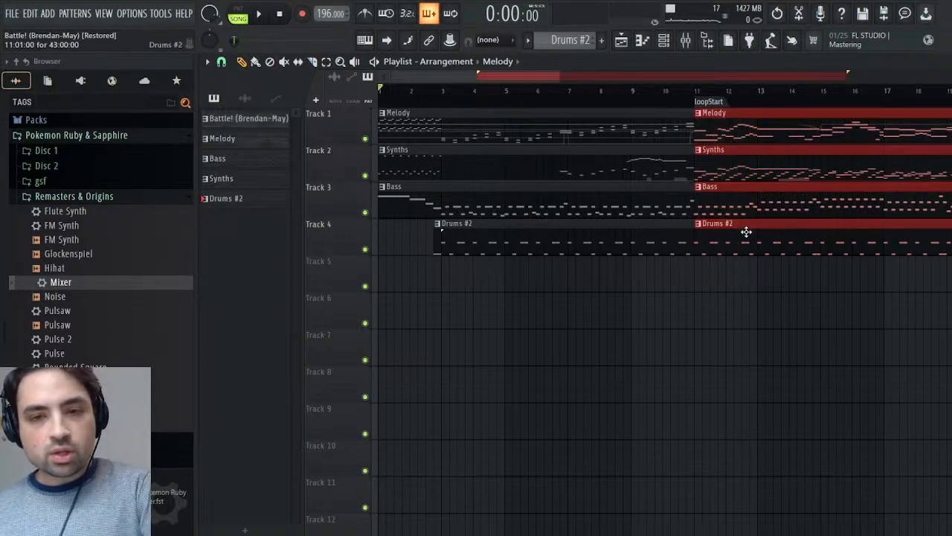
pyautogui.hotkey('ctrl', 'b')
# - Play the transition at the loopEnd marker and the later part of the duplicated section around bar 89
pyautogui.moveTo(881, 77); pyautogui.dragTo(675, 76)
pyautogui.click(780, 92)
pyautogui.press('space')
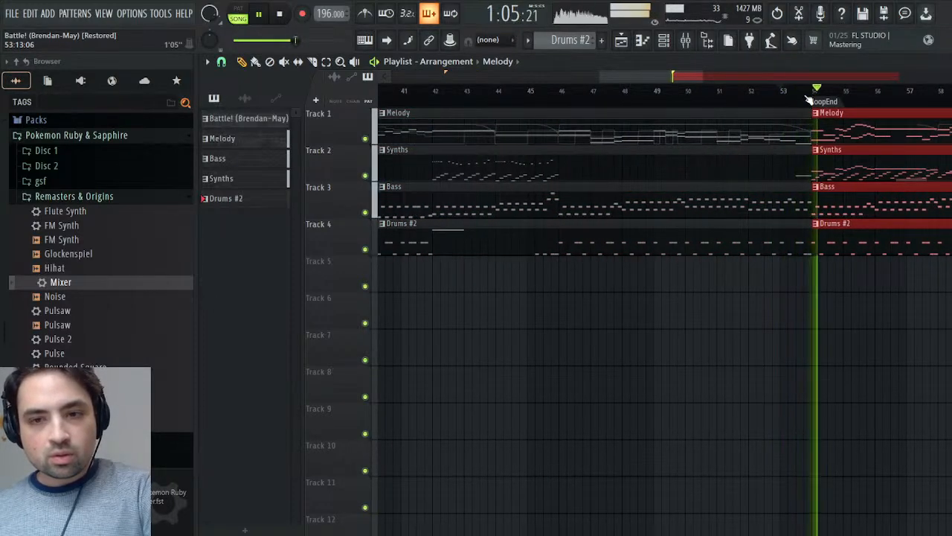
pyautogui.moveTo(659, 77); pyautogui.dragTo(871, 80)
pyautogui.press('space')
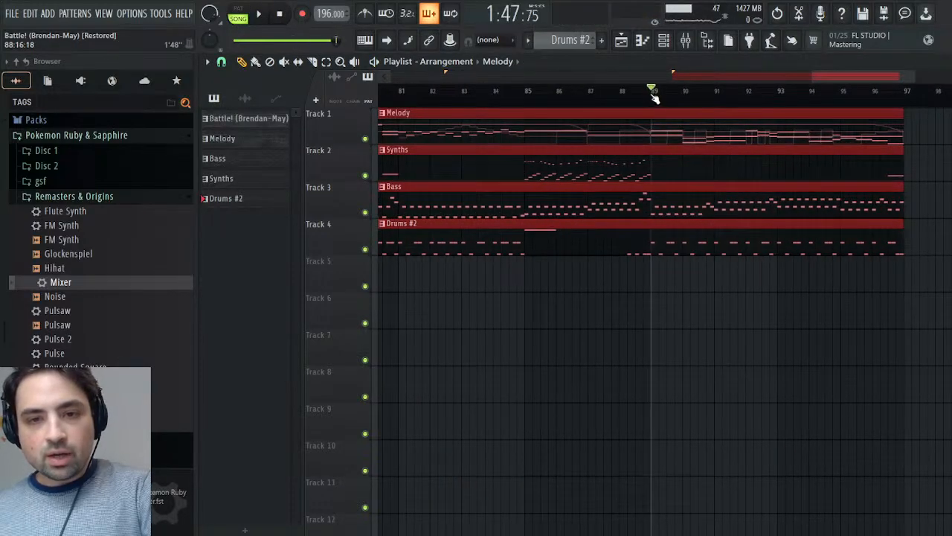
pyautogui.press('space')
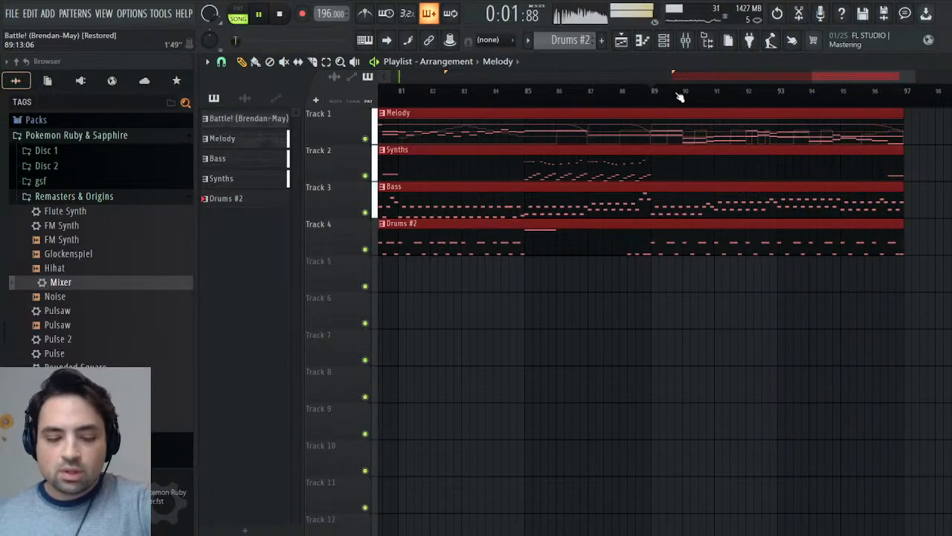
pyautogui.click(683, 100)
pyautogui.moveTo(848, 79); pyautogui.dragTo(665, 90)
pyautogui.click(671, 90)
pyautogui.press('space')
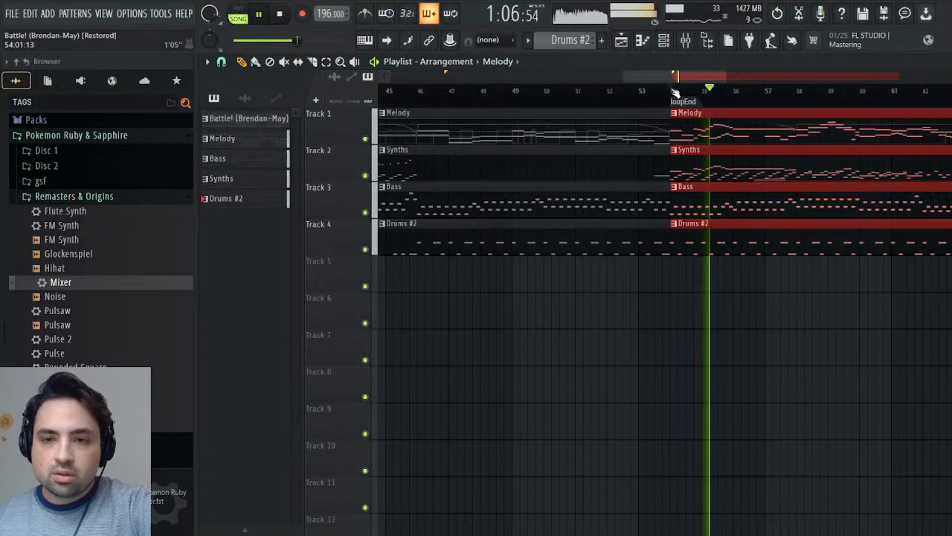
pyautogui.press('space')
# - Duplicate the loop clips on all four tracks again at bar 97 and shorten the new copies to end at bar 101
pyautogui.moveTo(672, 78); pyautogui.dragTo(910, 78)
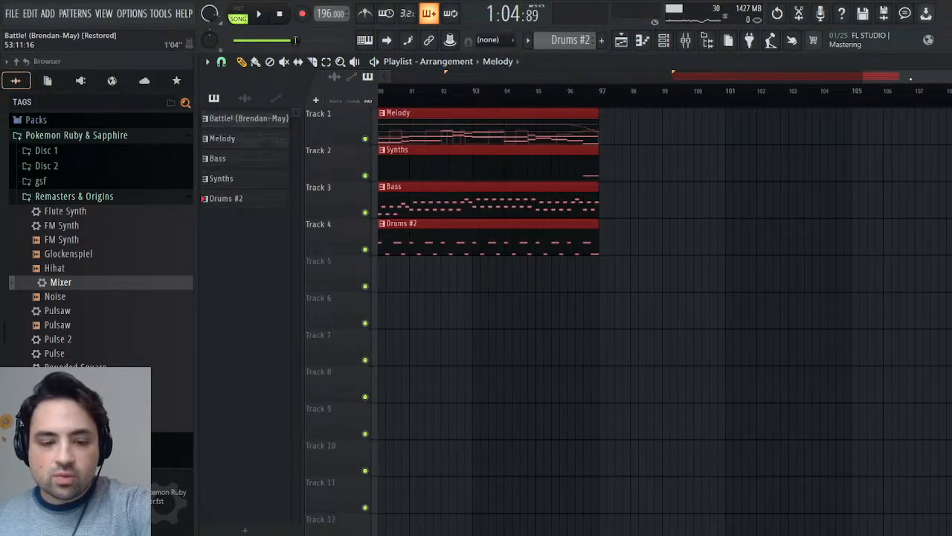
pyautogui.moveTo(599, 112); pyautogui.dragTo(936, 112)
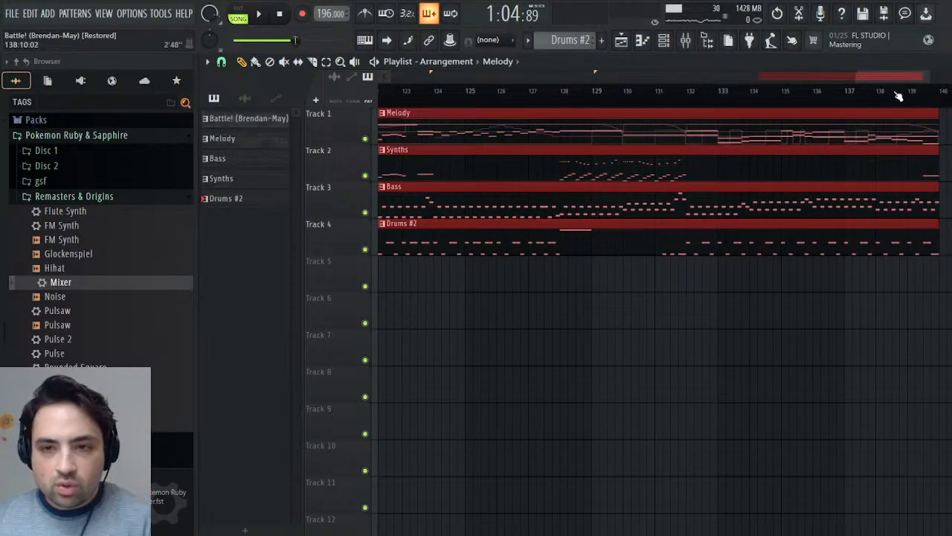
pyautogui.moveTo(859, 72); pyautogui.dragTo(641, 73)
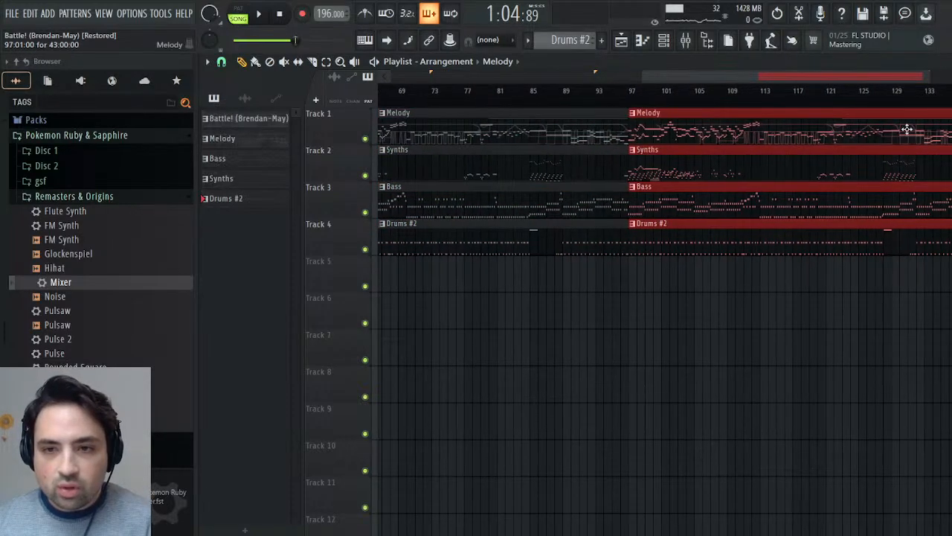
pyautogui.moveTo(950, 149); pyautogui.dragTo(657, 149)
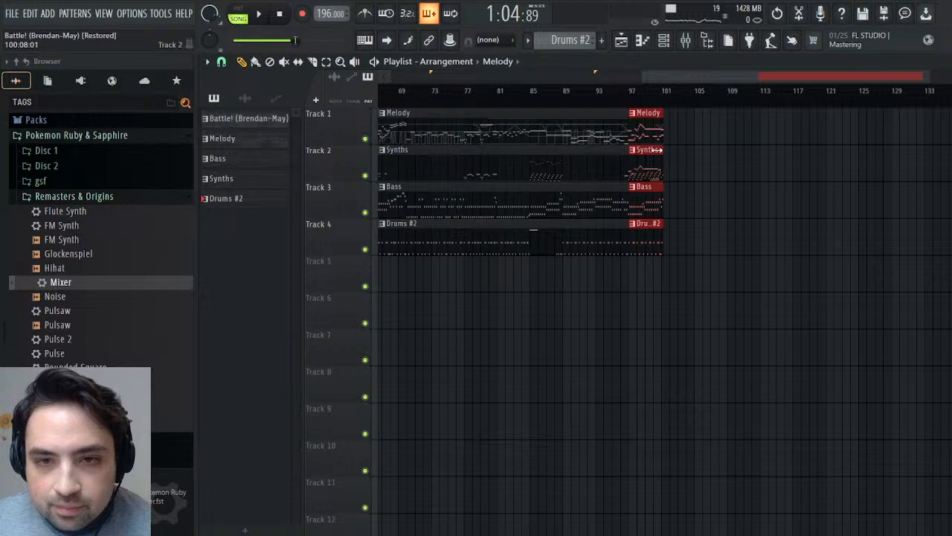
# - Play the transition into the short ending clips around bar 97 several times and stop playback
pyautogui.click(630, 90)
pyautogui.click(270, 15)
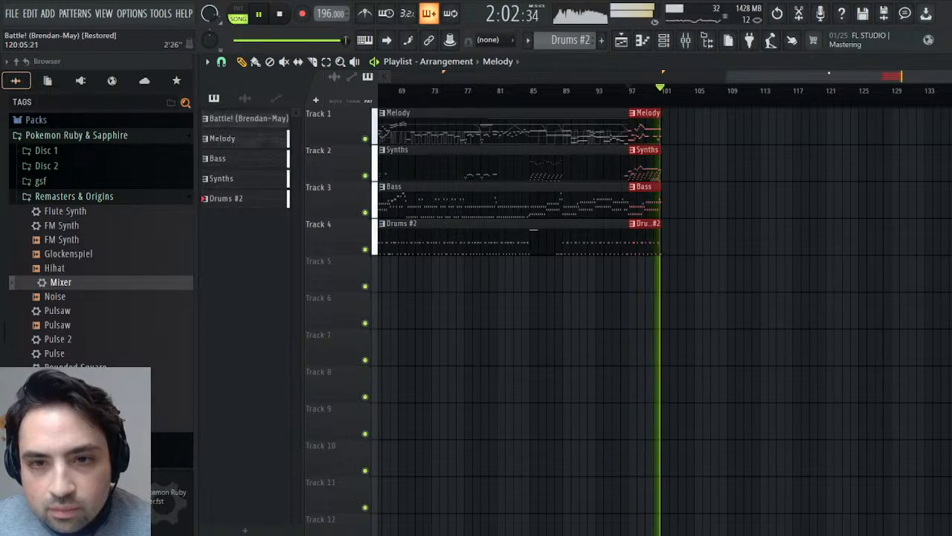
pyautogui.click(623, 95)
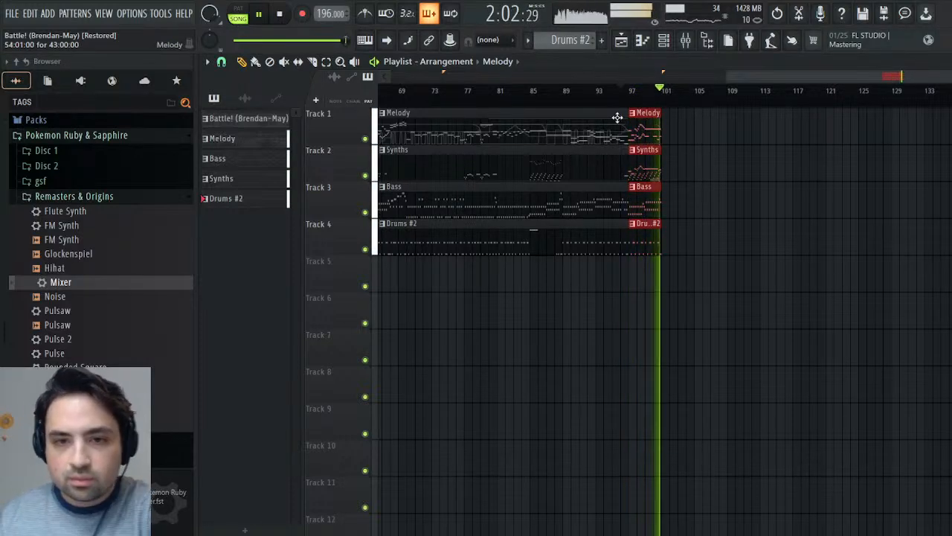
pyautogui.click(626, 96)
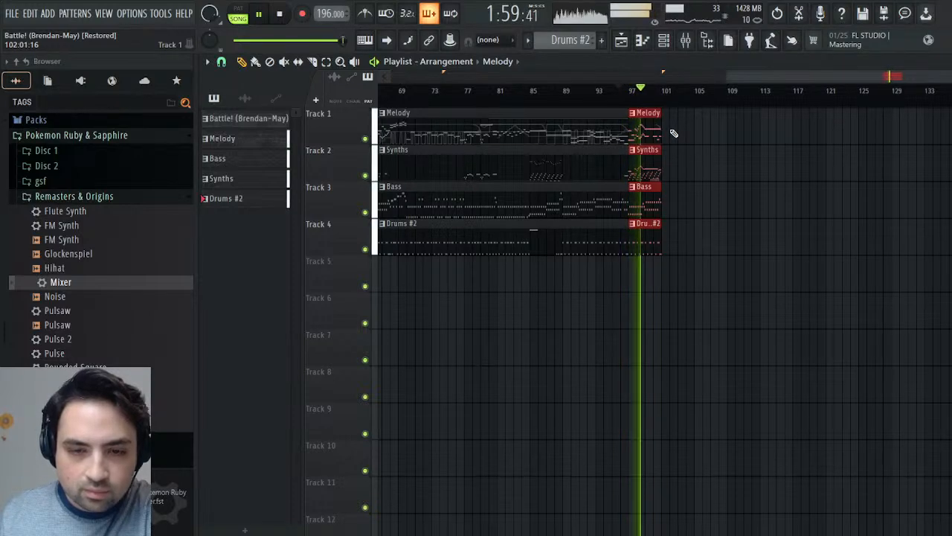
pyautogui.click(280, 15)
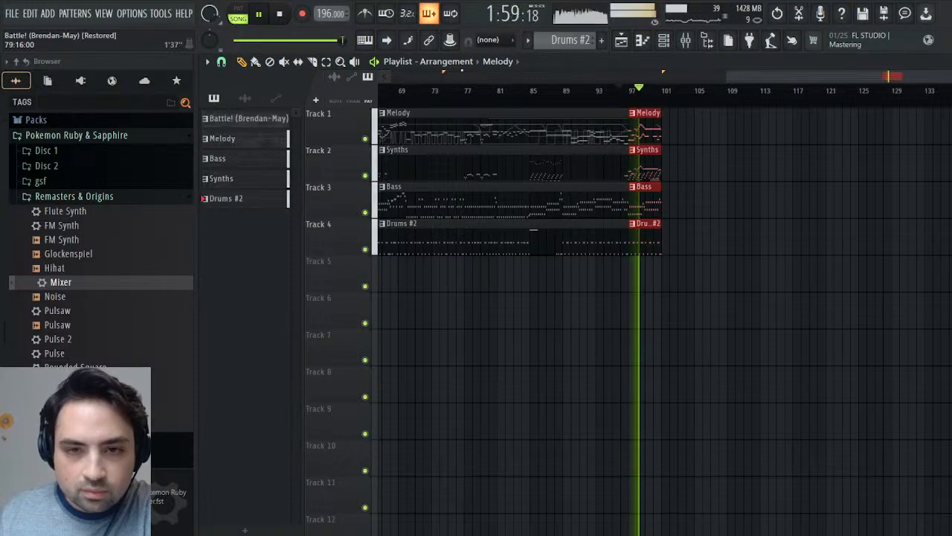
pyautogui.press('space')
pyautogui.click(616, 93)
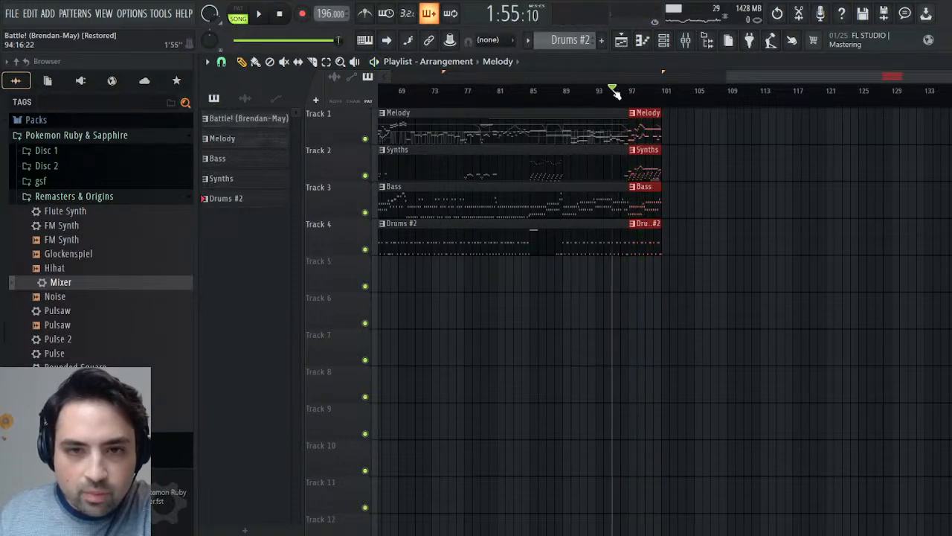
pyautogui.press('space')
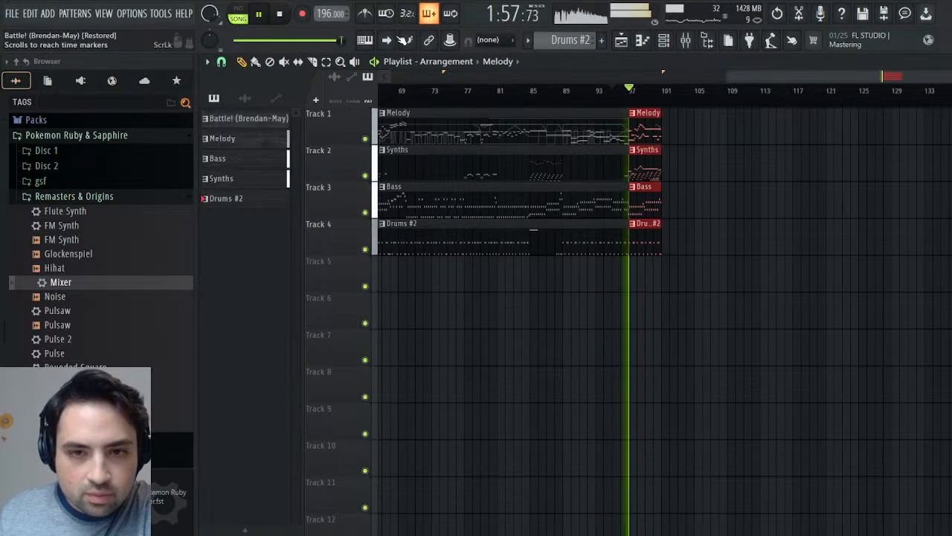
pyautogui.click(292, 15)
pyautogui.click(291, 15)
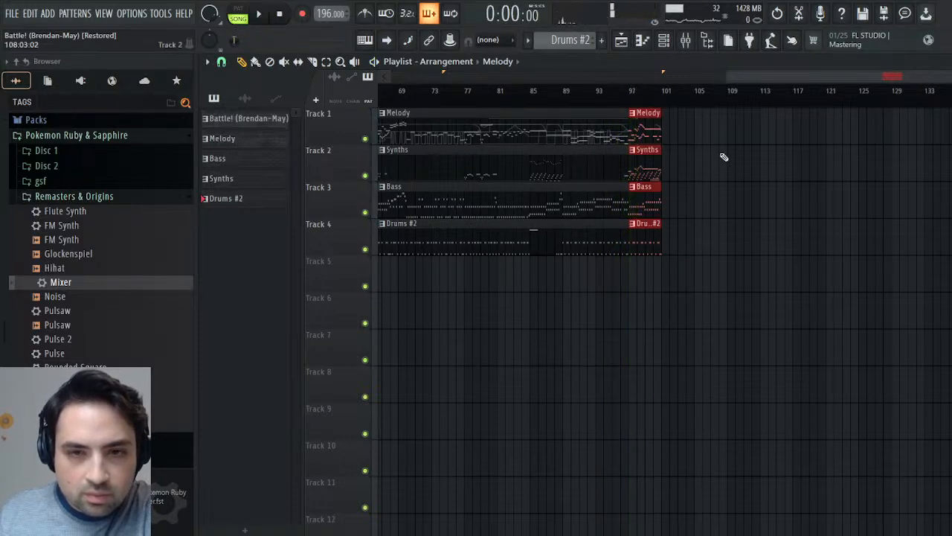
# - Extend the ending clips on the Melody, Synths, Bass and Drums #2 tracks to bar 105
pyautogui.moveTo(657, 137); pyautogui.dragTo(692, 137)
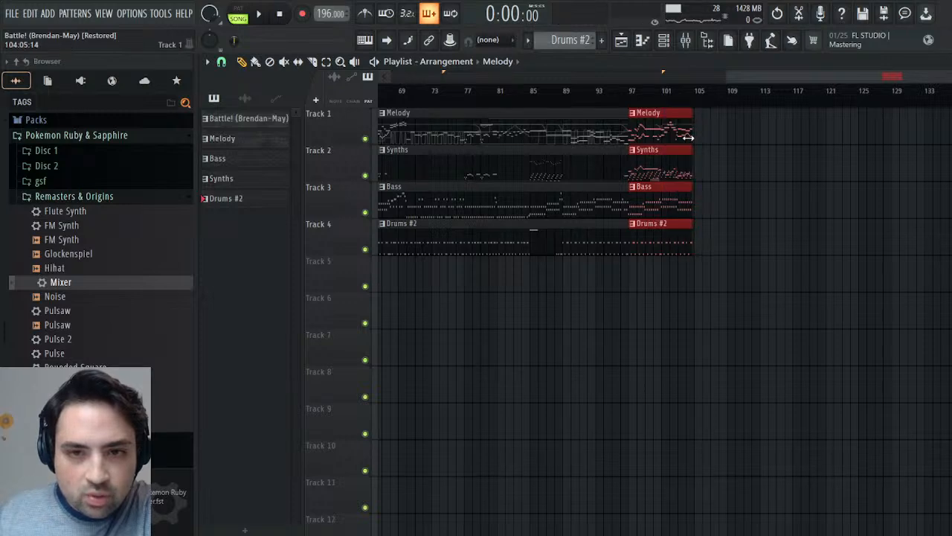
# - Try a fade-out with an Insert 1 volume automation clip on Track 5, falling to 0% across bars 97 to 105
pyautogui.click(685, 39)
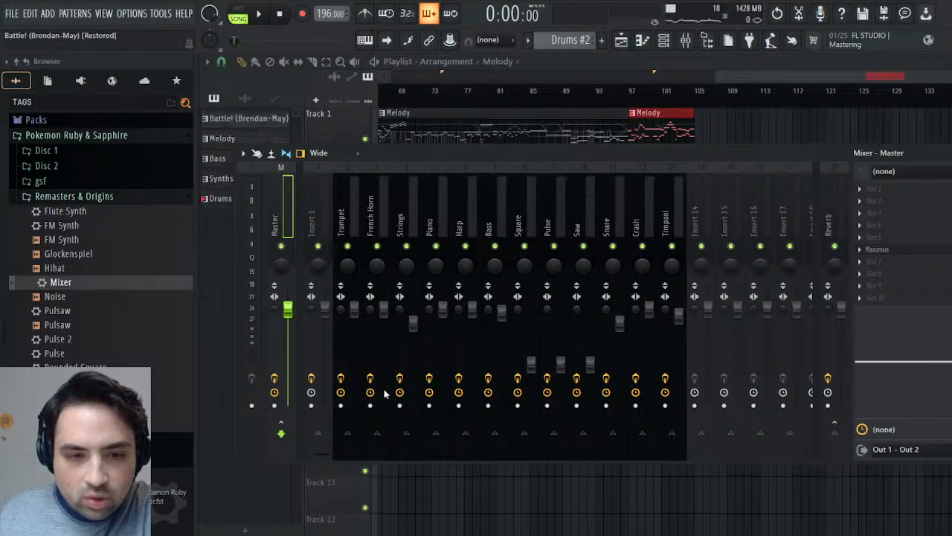
pyautogui.middleClick(531, 363)
pyautogui.press('F9')
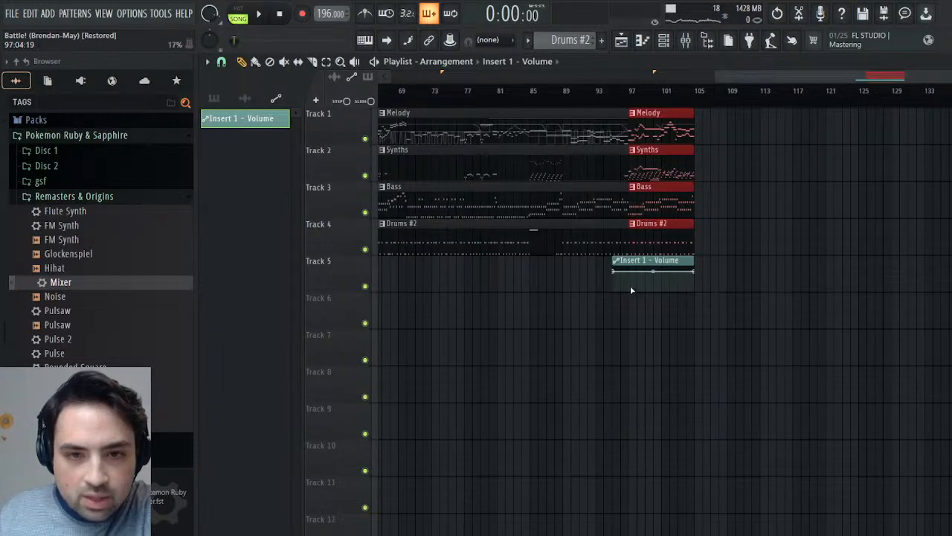
pyautogui.moveTo(635, 271); pyautogui.dragTo(651, 264)
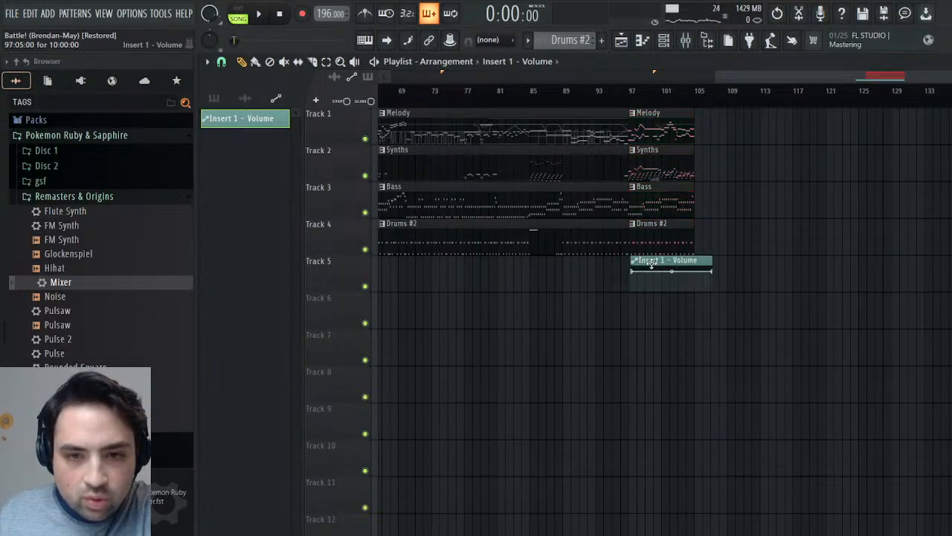
pyautogui.moveTo(709, 273); pyautogui.dragTo(693, 301)
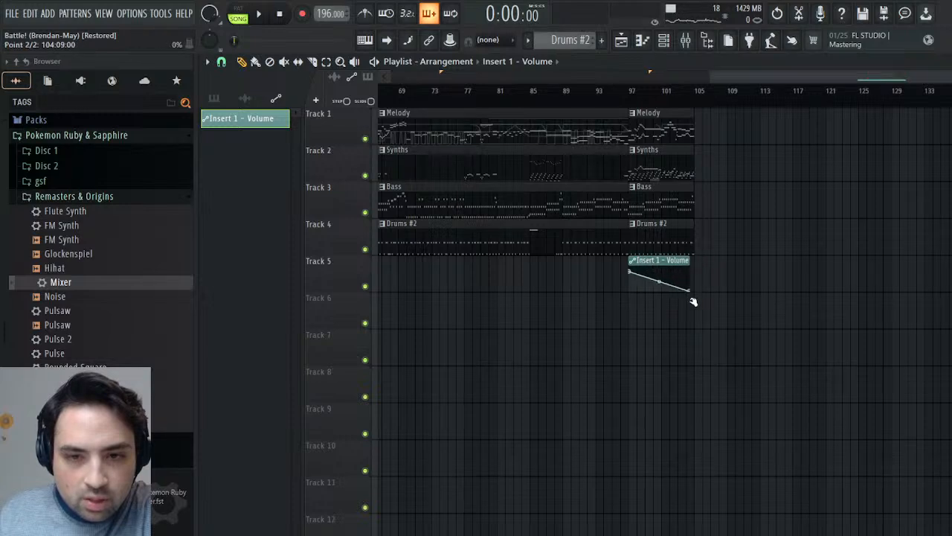
# - Play the ending with the Insert 1 volume fade from about bar 95 and stop playback
pyautogui.click(618, 92)
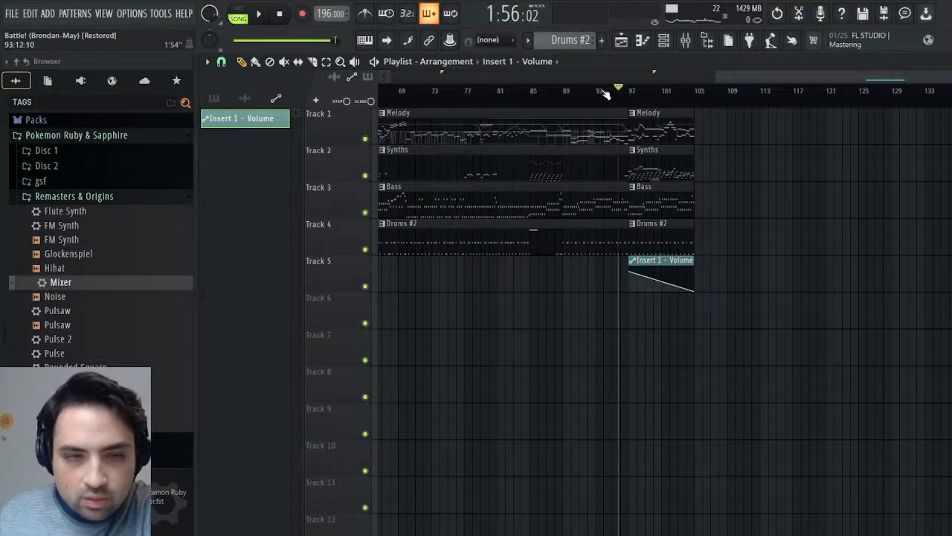
pyautogui.click(254, 12)
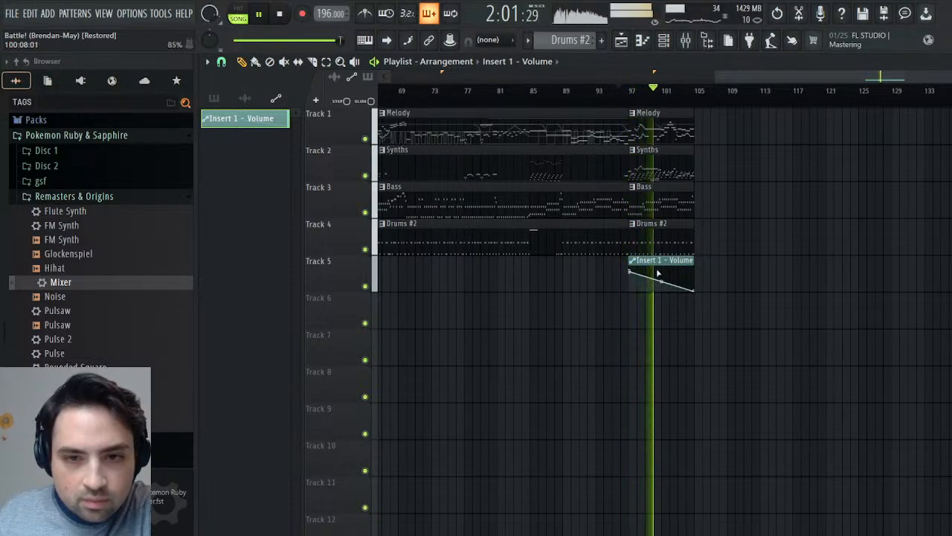
pyautogui.press('space')
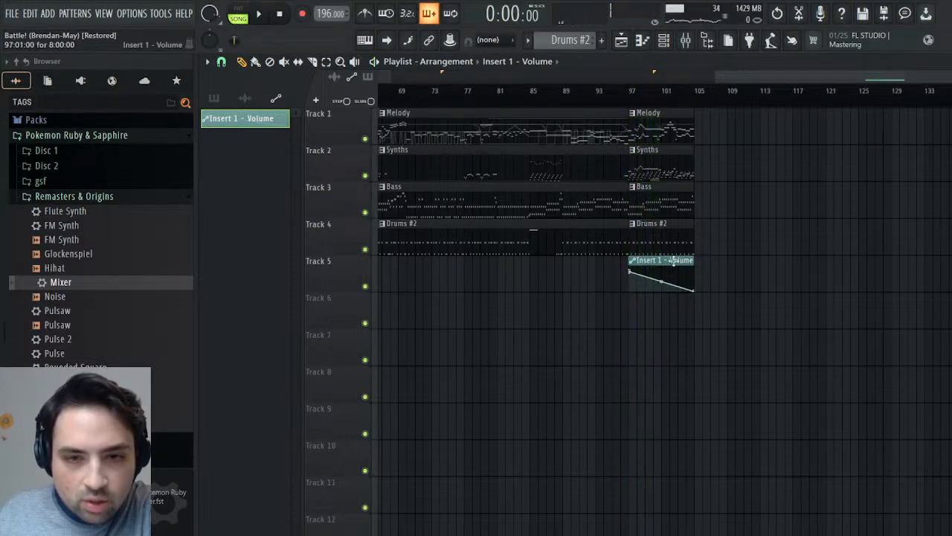
# - Replace the Insert 1 volume automation with a Master volume clip on Track 6, fading to 0% from bar 97 to 105
pyautogui.click(685, 40)
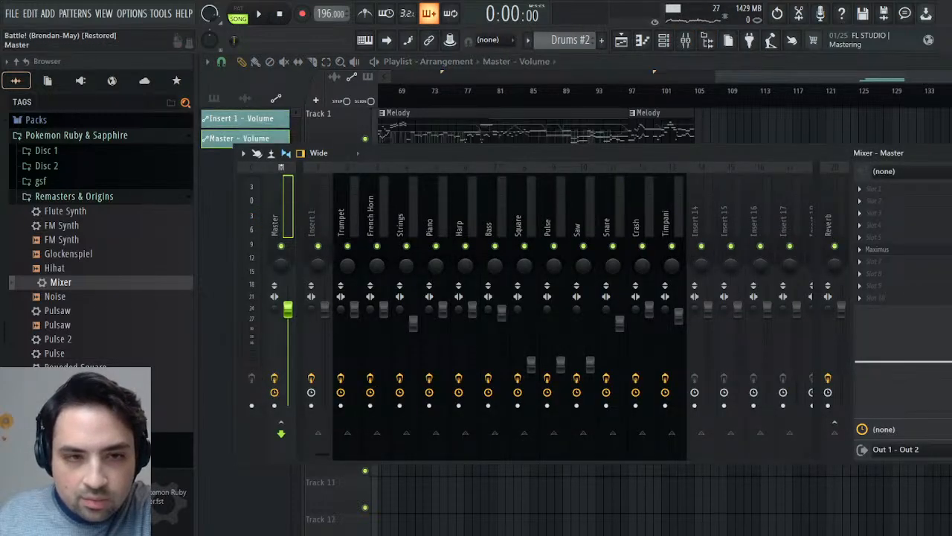
pyautogui.click(234, 120)
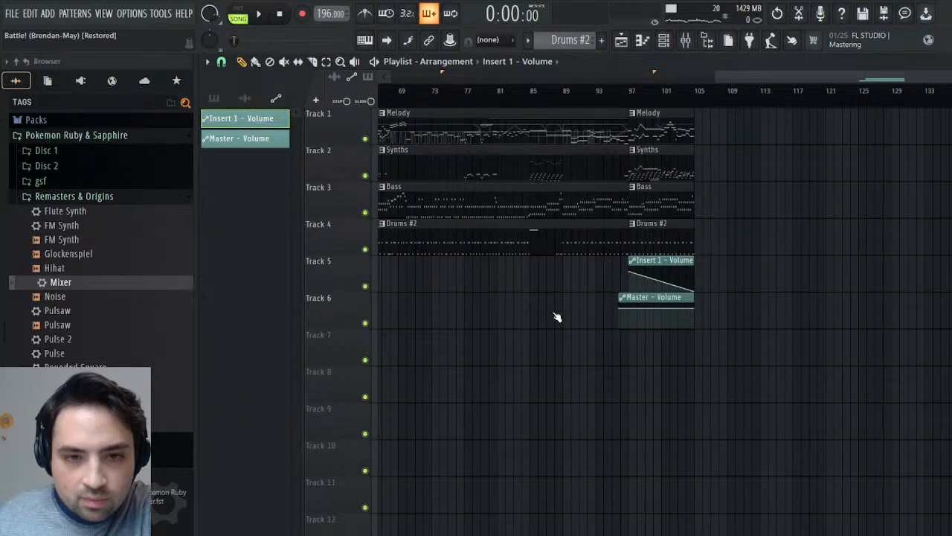
pyautogui.rightClick(663, 272)
pyautogui.moveTo(633, 298); pyautogui.dragTo(642, 298)
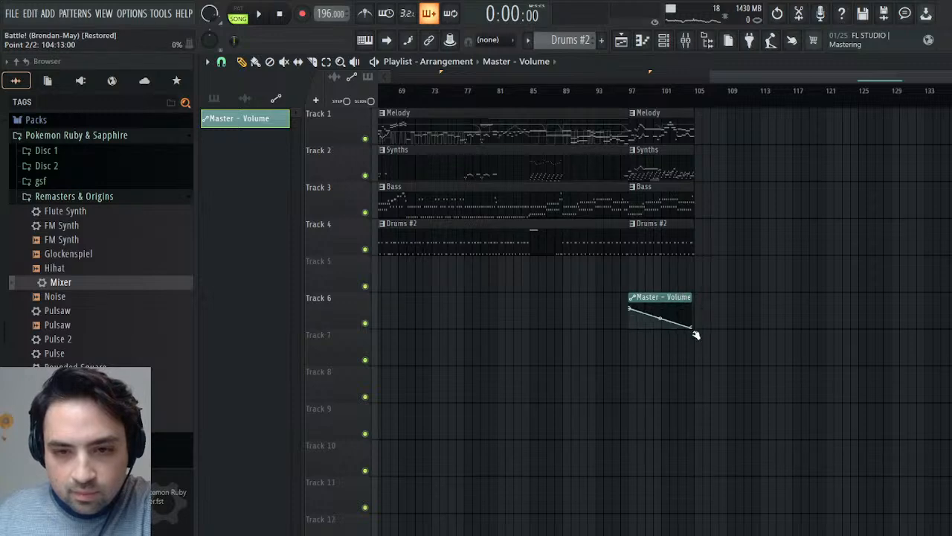
# - Play the start of the Master volume fade-out and the earlier passage around bars 81 to 91
pyautogui.click(633, 102)
pyautogui.press('space')
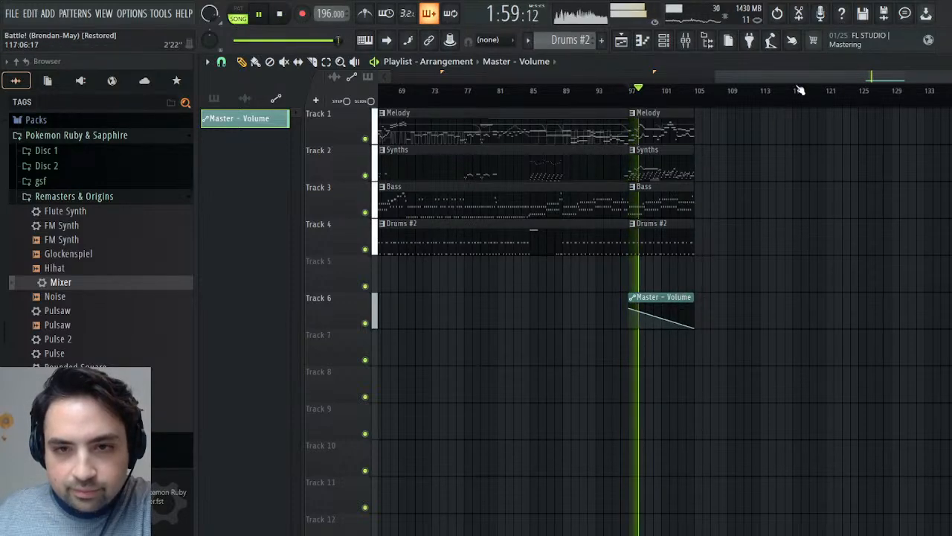
pyautogui.moveTo(792, 78); pyautogui.dragTo(664, 95)
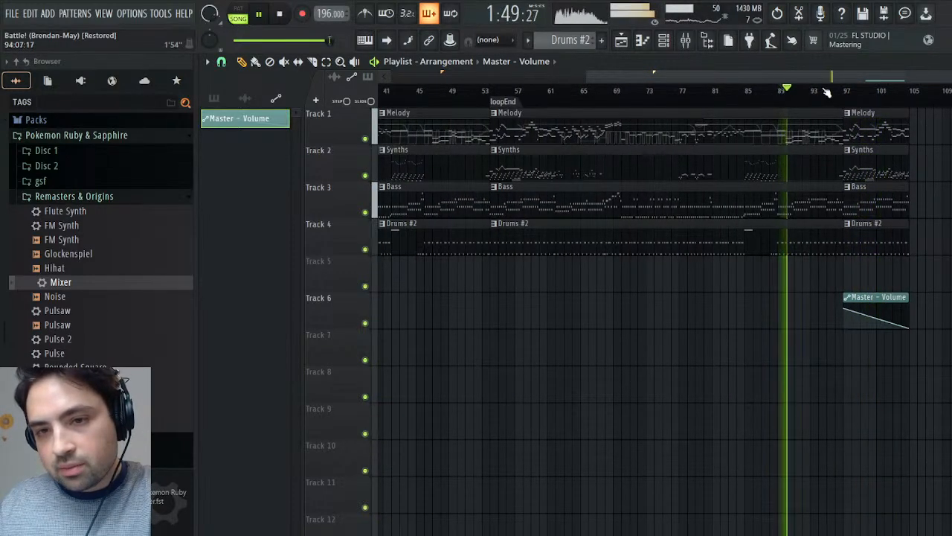
pyautogui.click(771, 101)
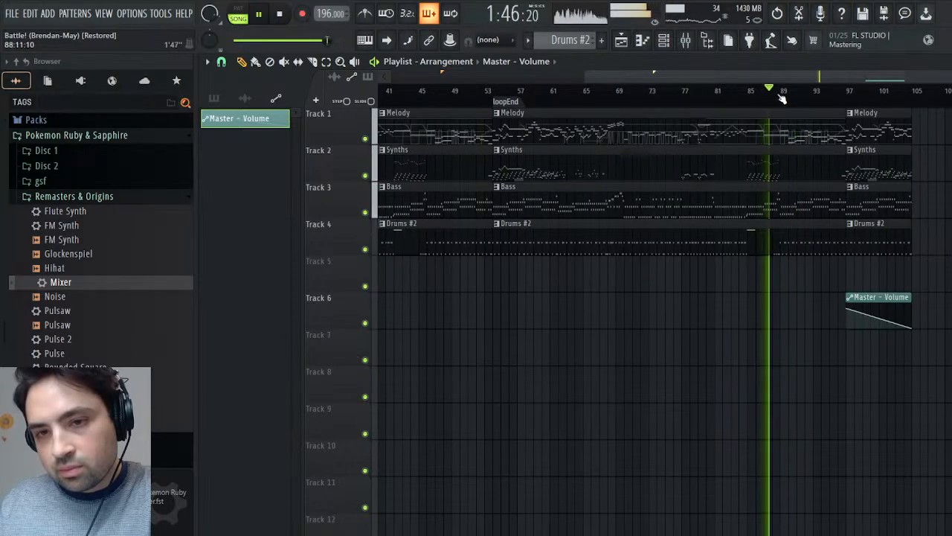
pyautogui.click(723, 95)
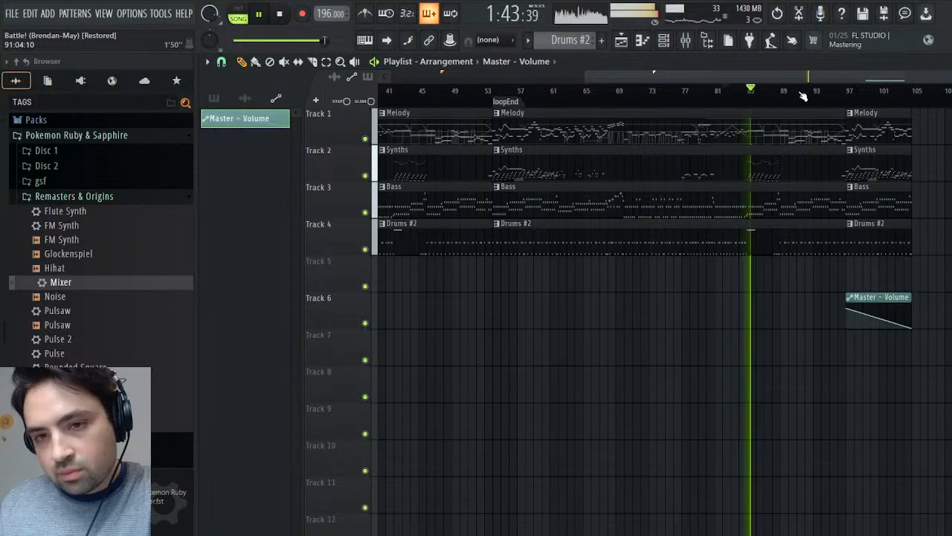
# - Play the transition into the Master volume fade-out from about bar 96 through its end and stop playback
pyautogui.moveTo(776, 75); pyautogui.dragTo(870, 75)
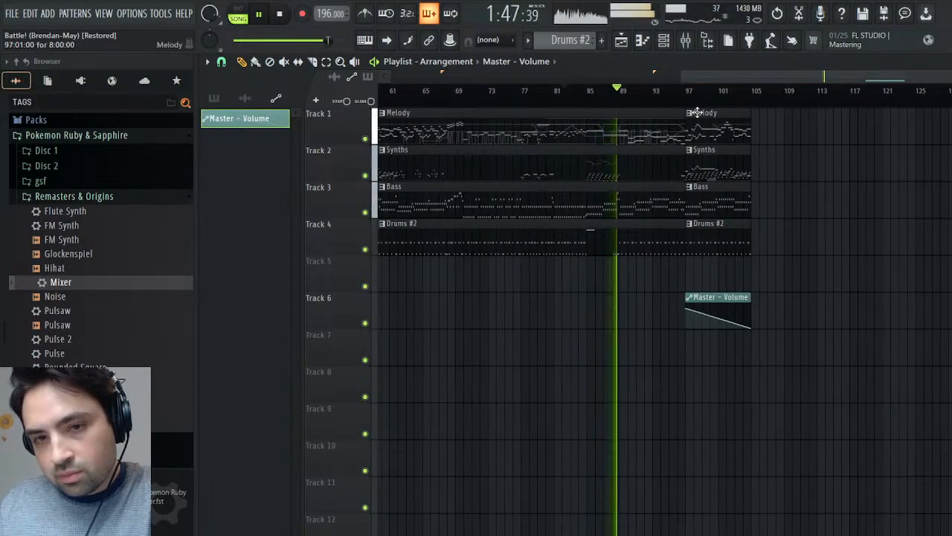
pyautogui.click(677, 90)
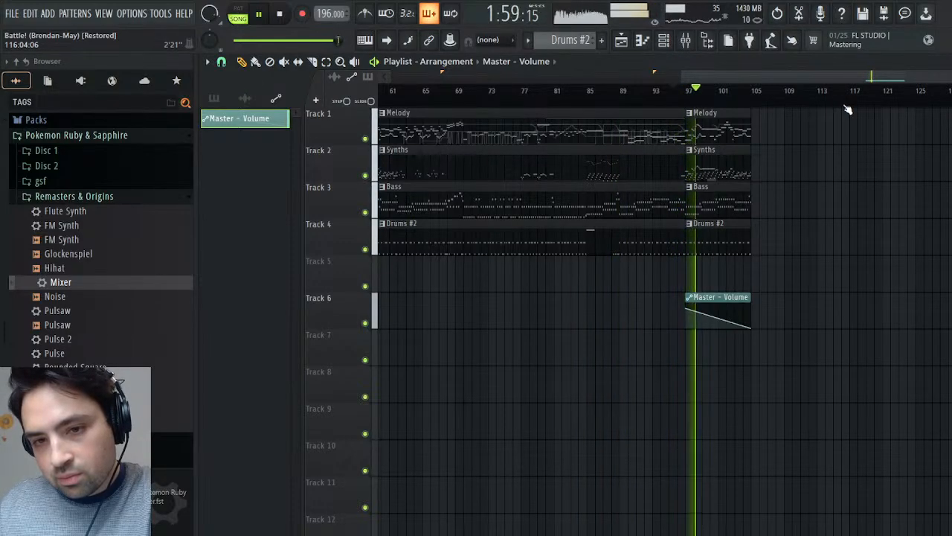
pyautogui.moveTo(877, 77); pyautogui.dragTo(769, 95)
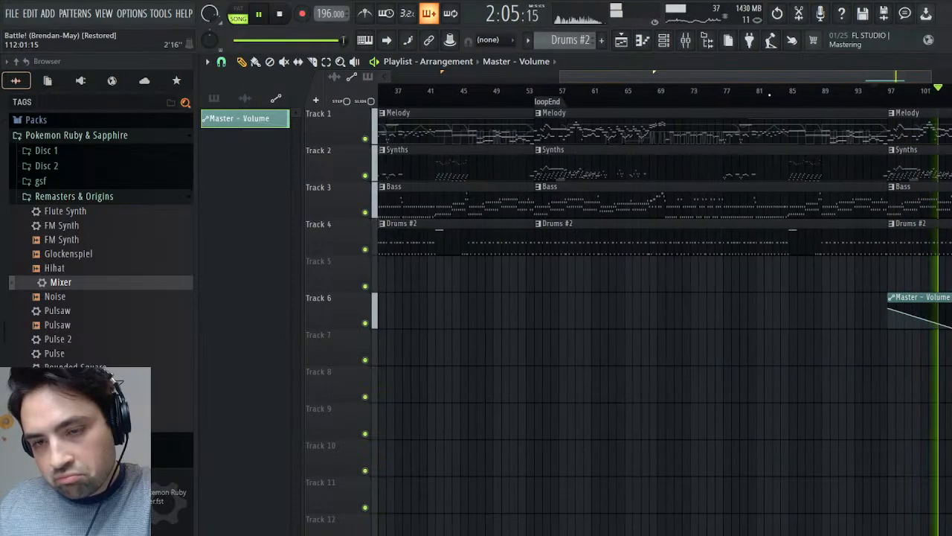
pyautogui.click(863, 92)
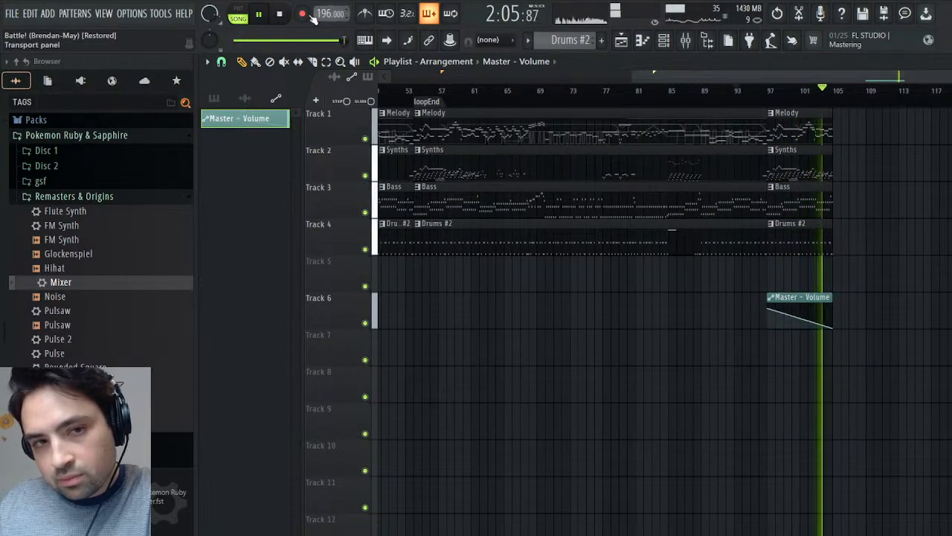
pyautogui.click(280, 14)
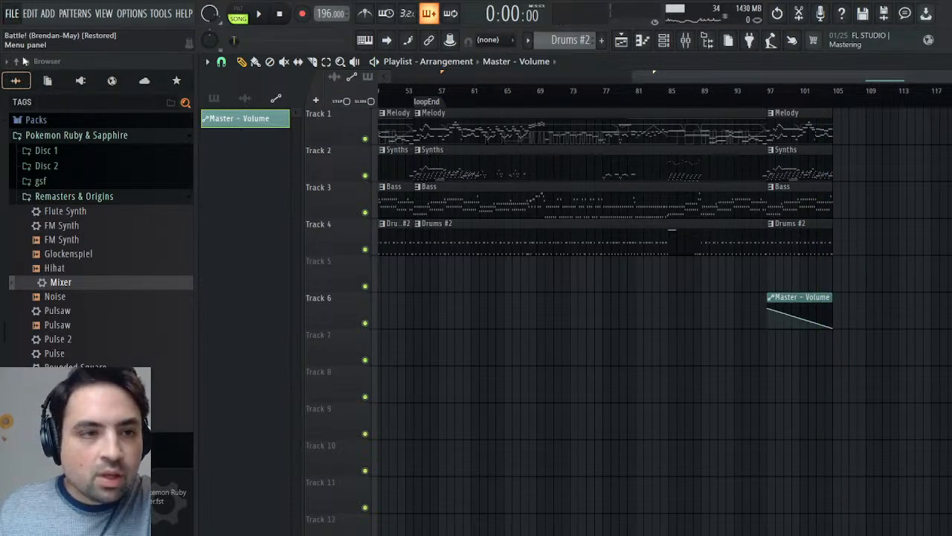